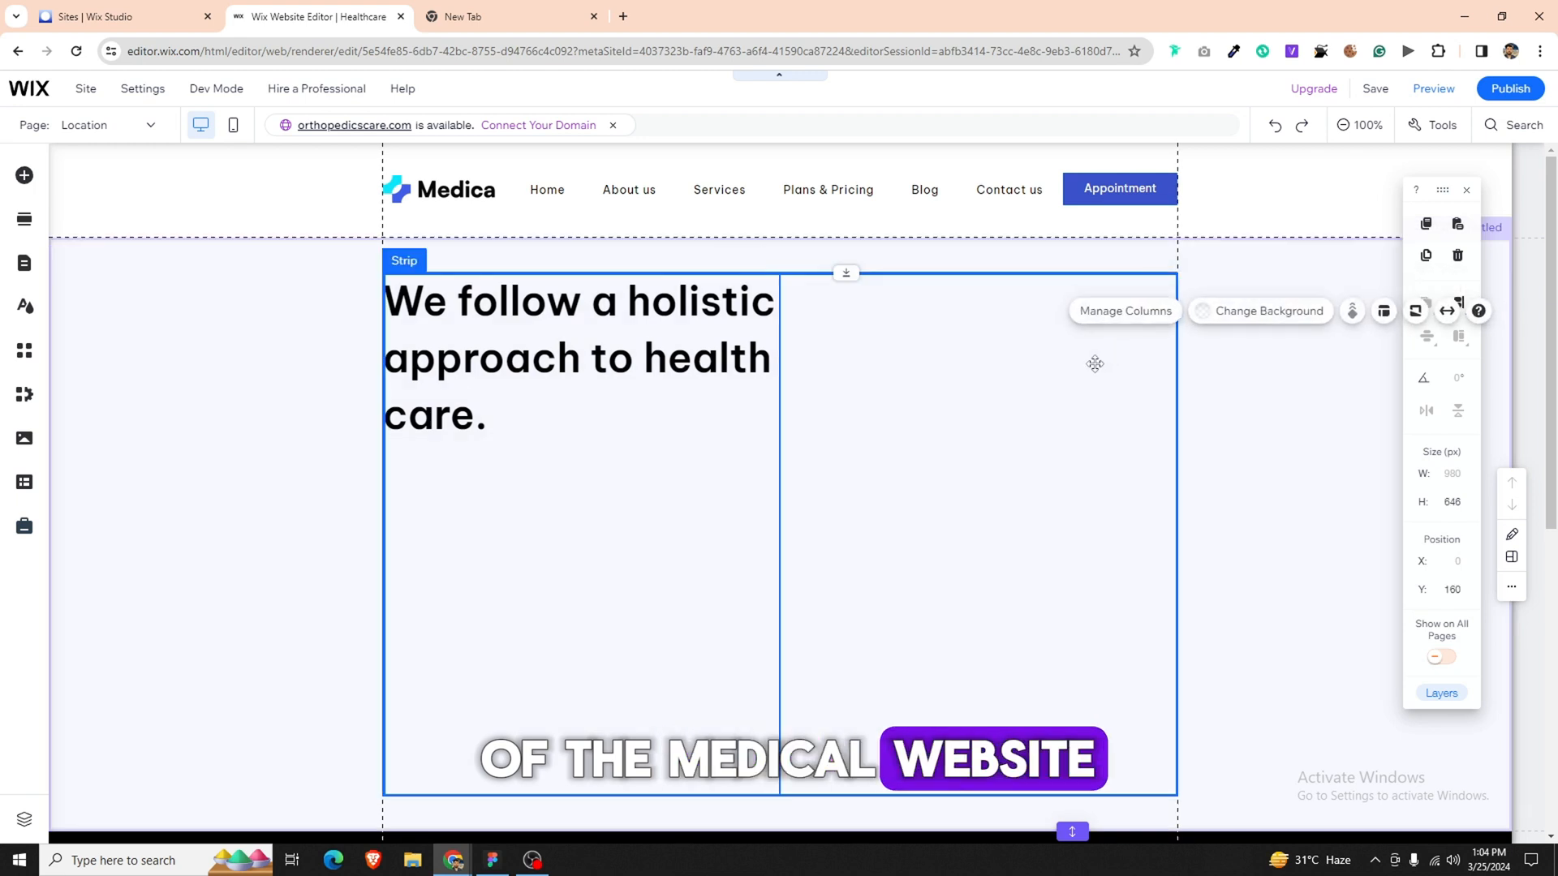
Delete the two-column strip with the holistic approach heading from the Location page section.
key("Delete")
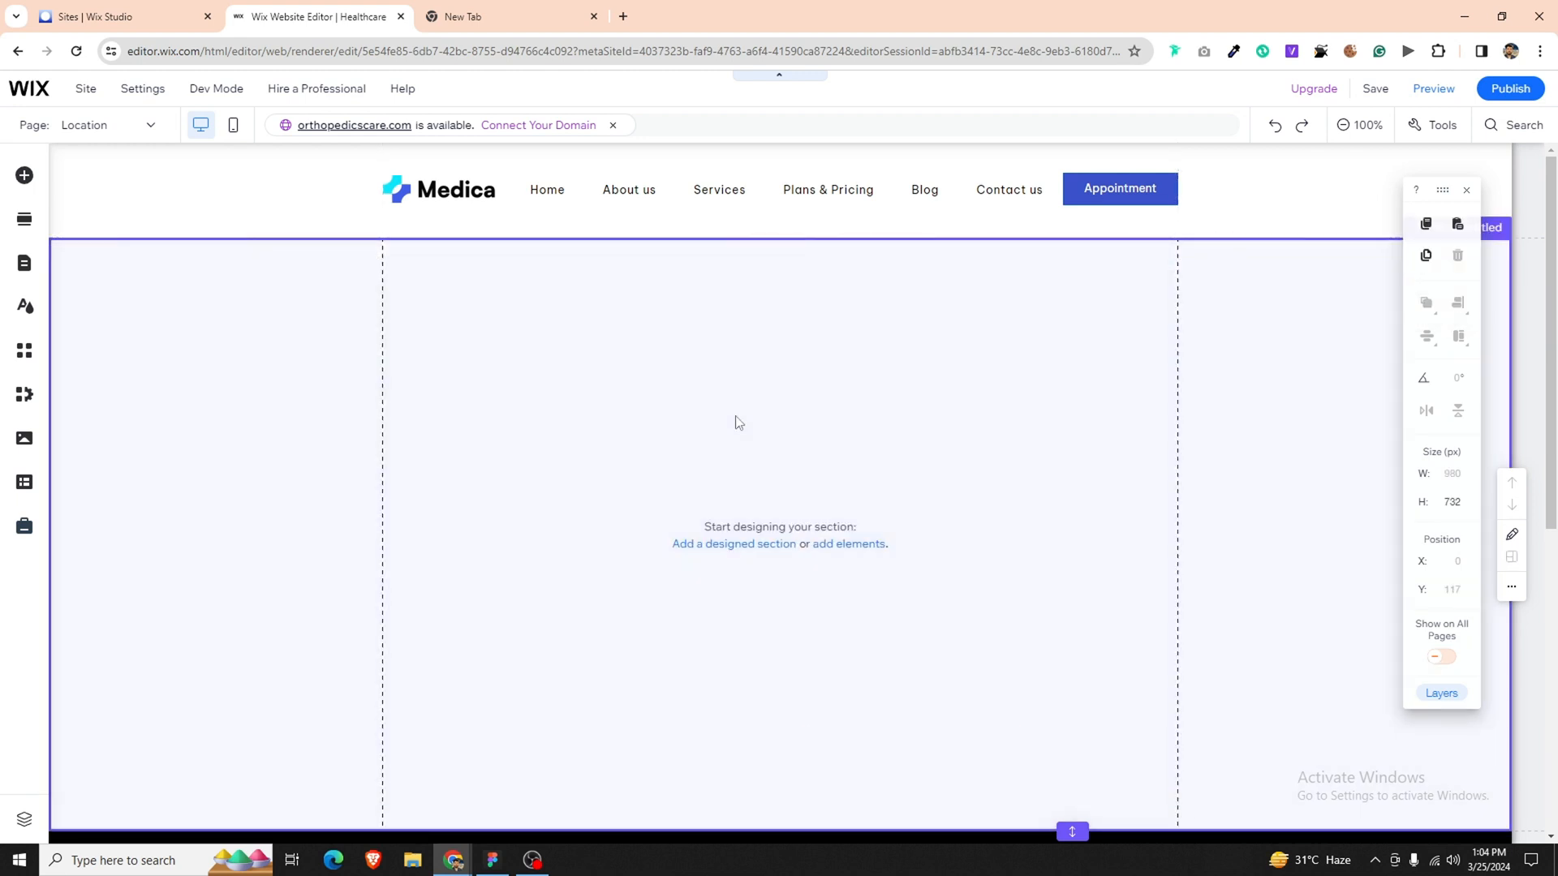
Switch to Figma and export the whole hospital photo collage group from the Location design as a 1x PNG.
left_click(492, 858)
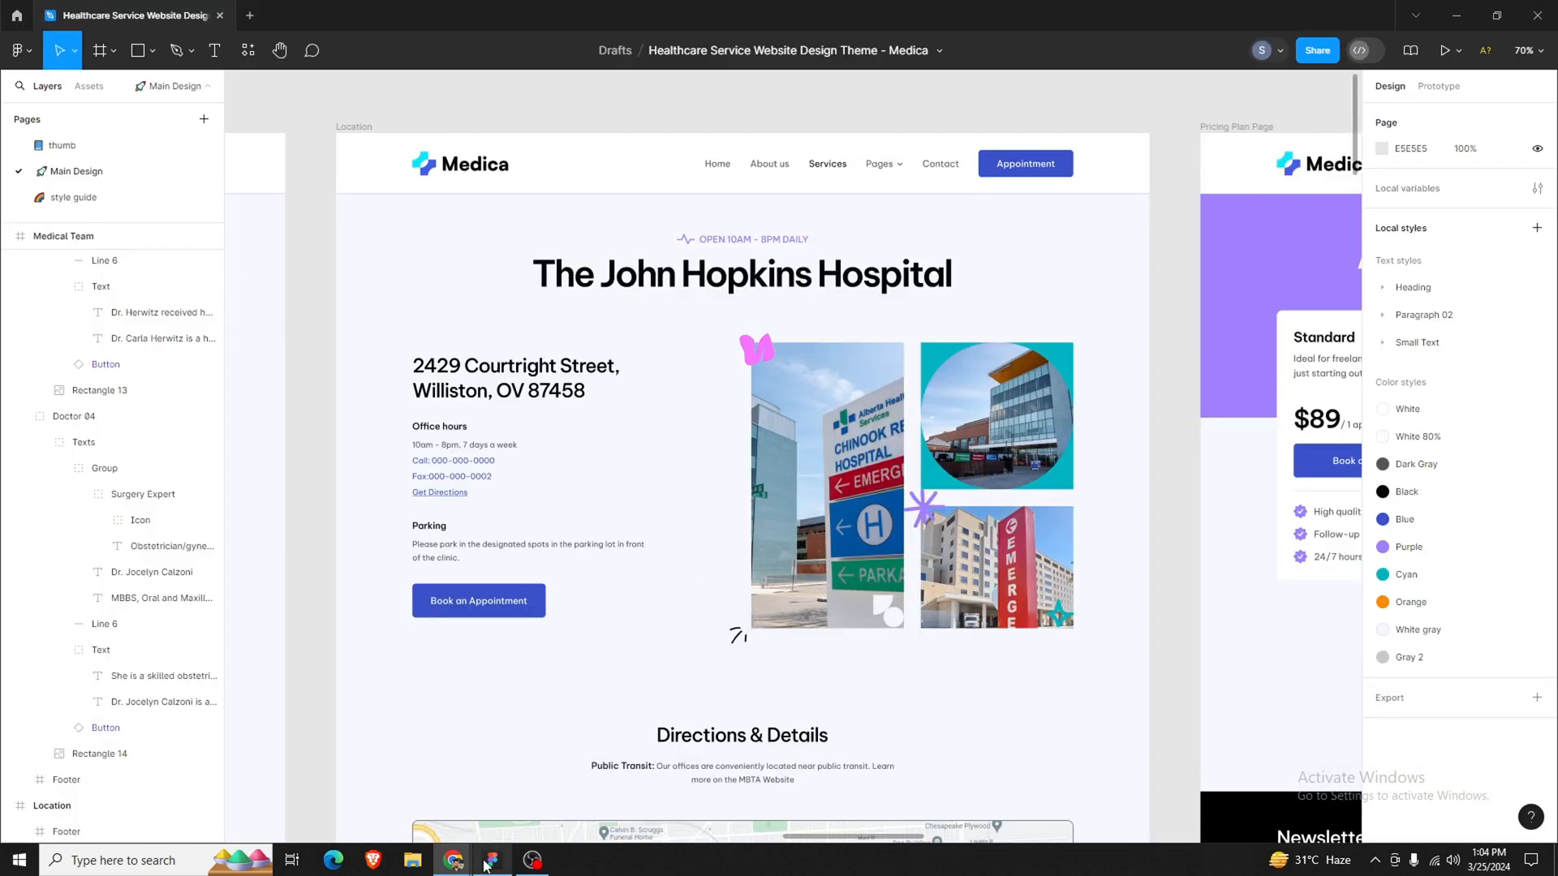
double_click(813, 458)
double_click(813, 458)
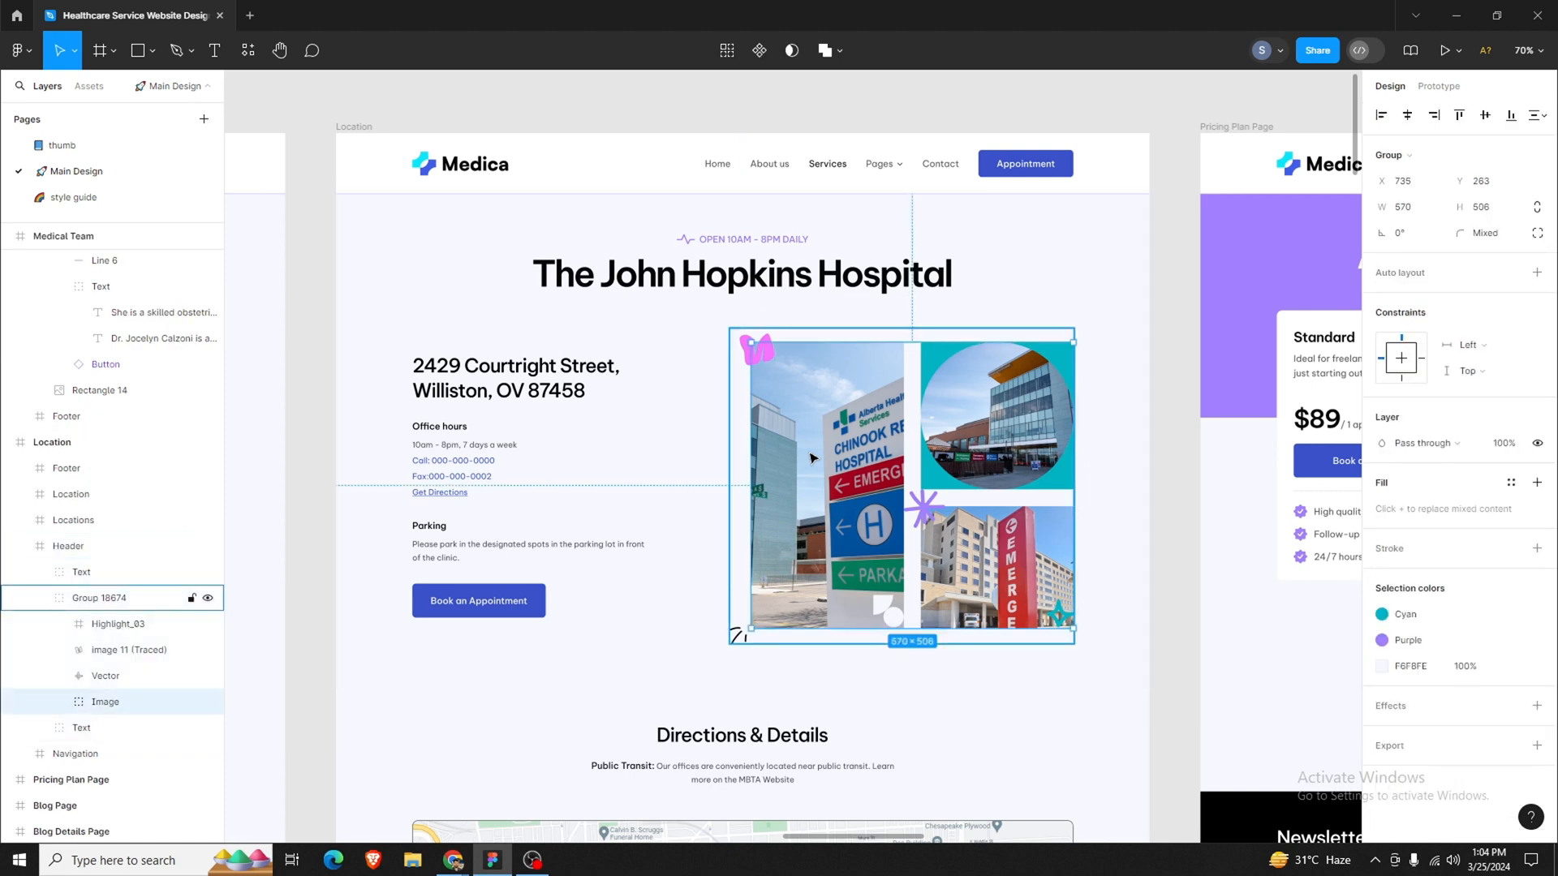
left_click(1048, 307)
left_click(965, 437)
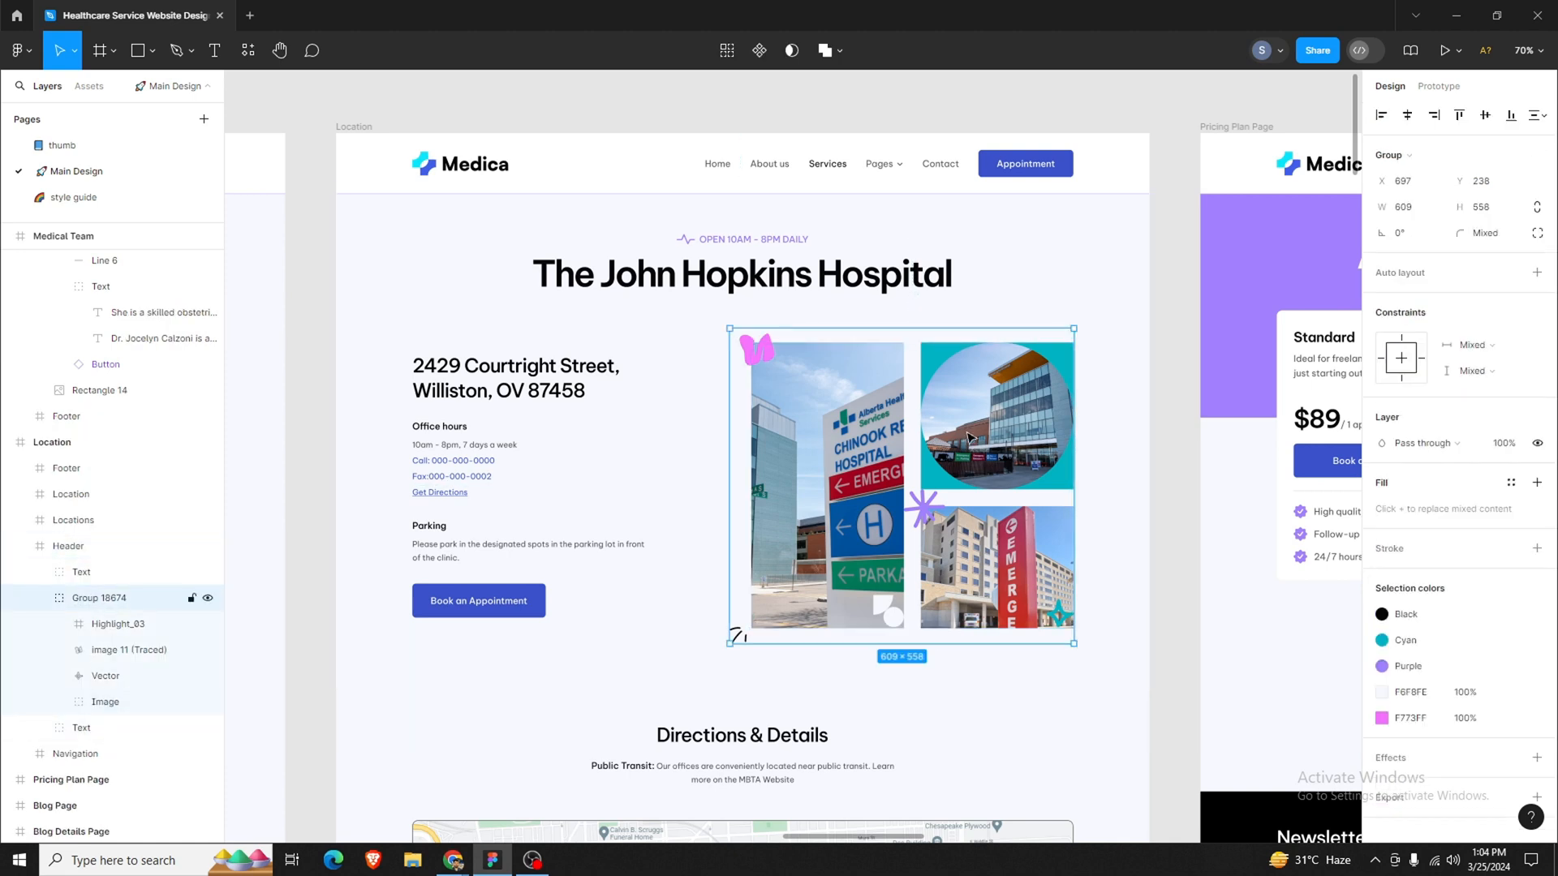
scroll(1473, 718, "down", 5)
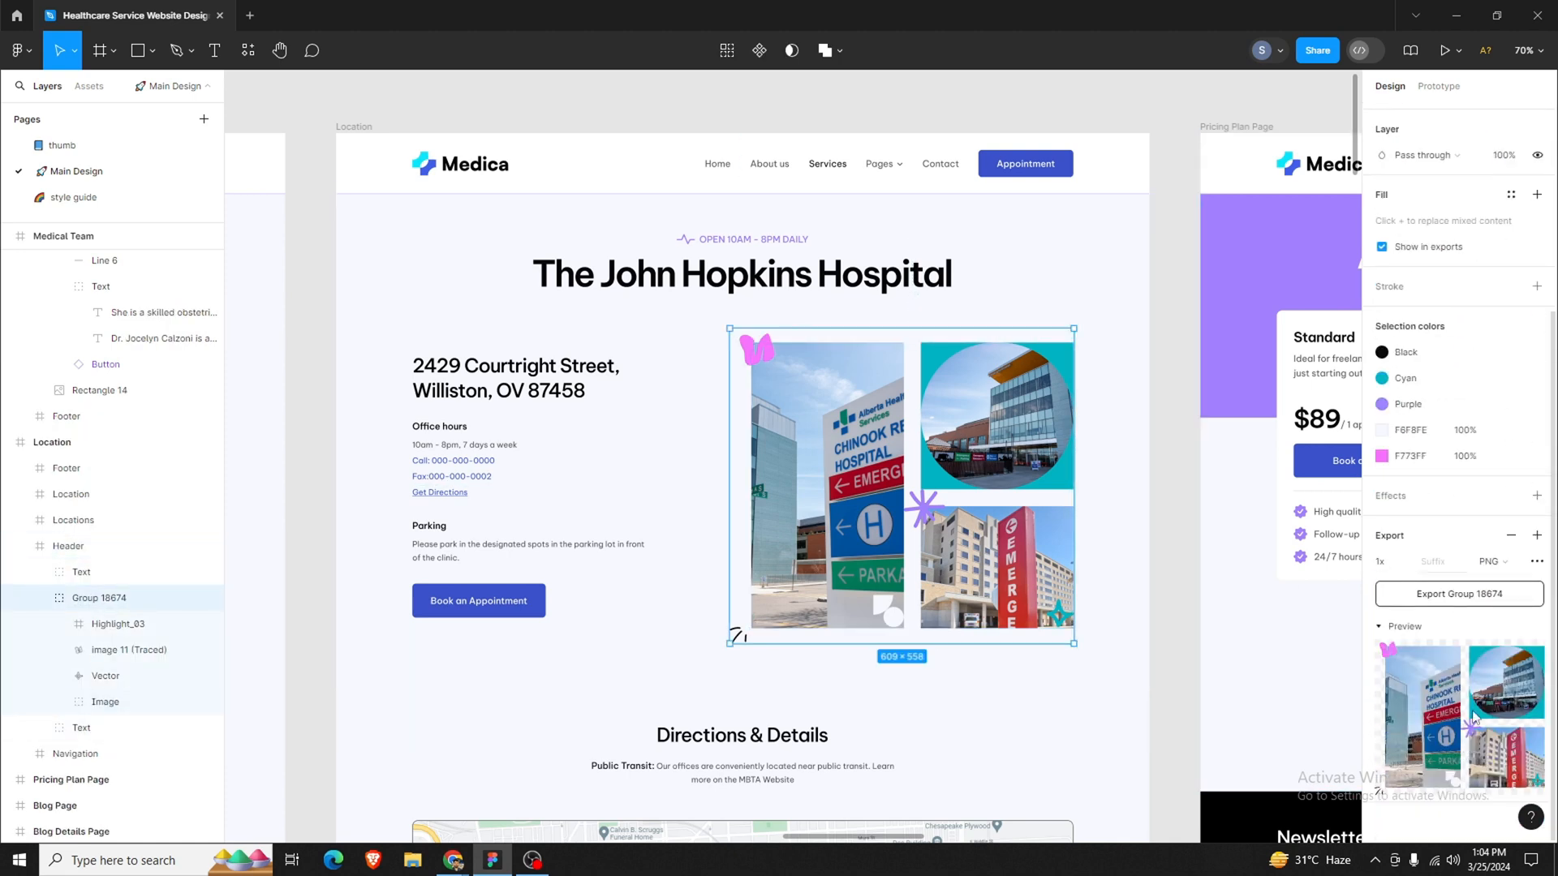
left_click(1501, 594)
key("Return")
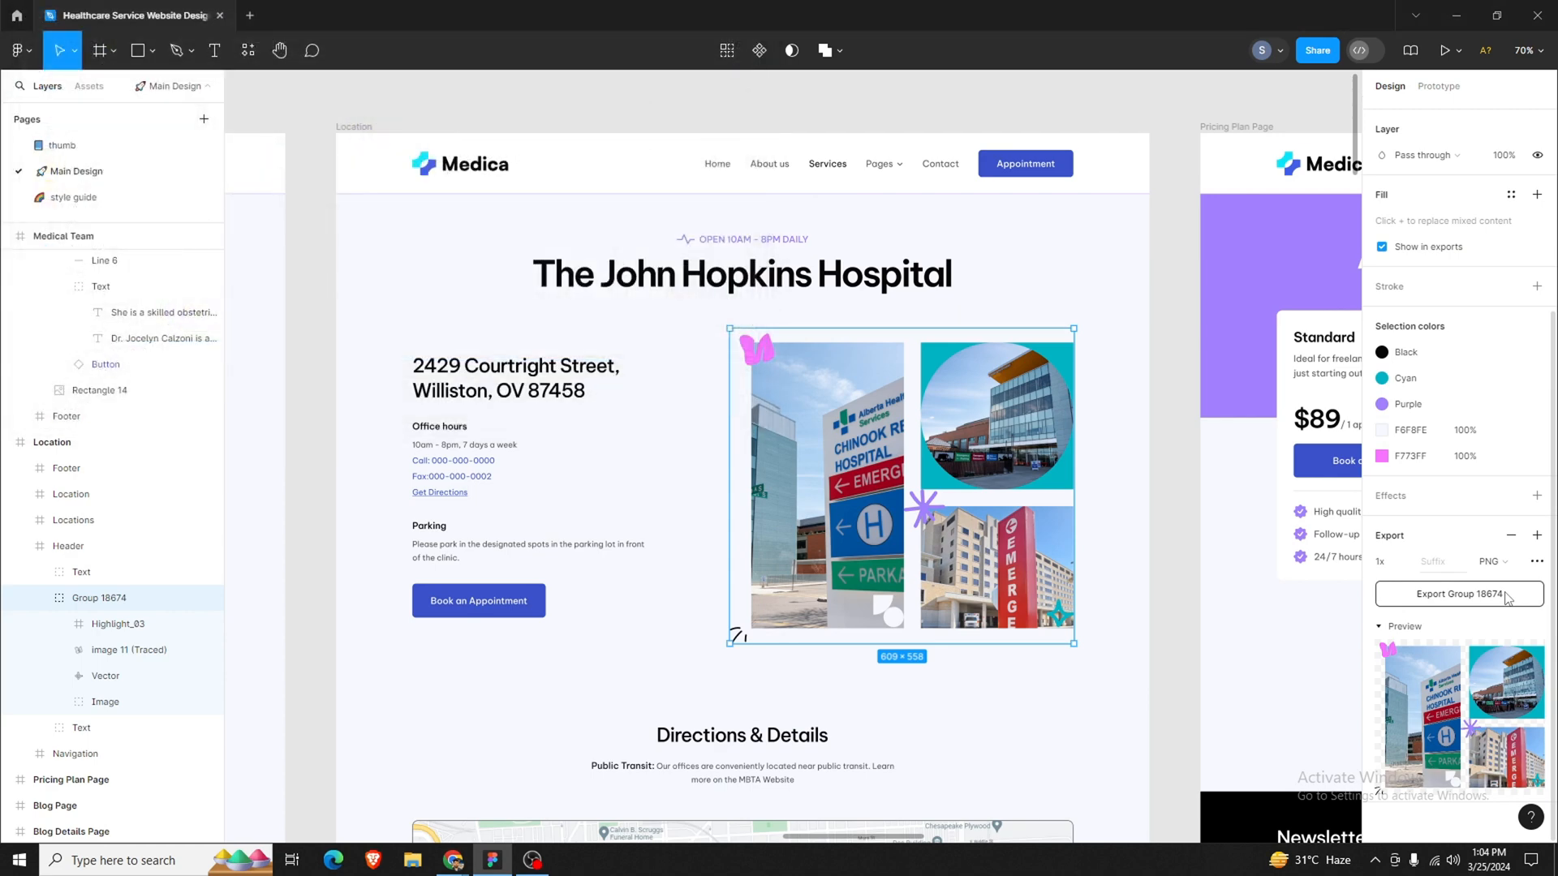
Copy the "OPEN 10AM - 8PM DAILY" label above the hospital title and return to the Wix editor.
left_click(749, 241)
double_click(746, 242)
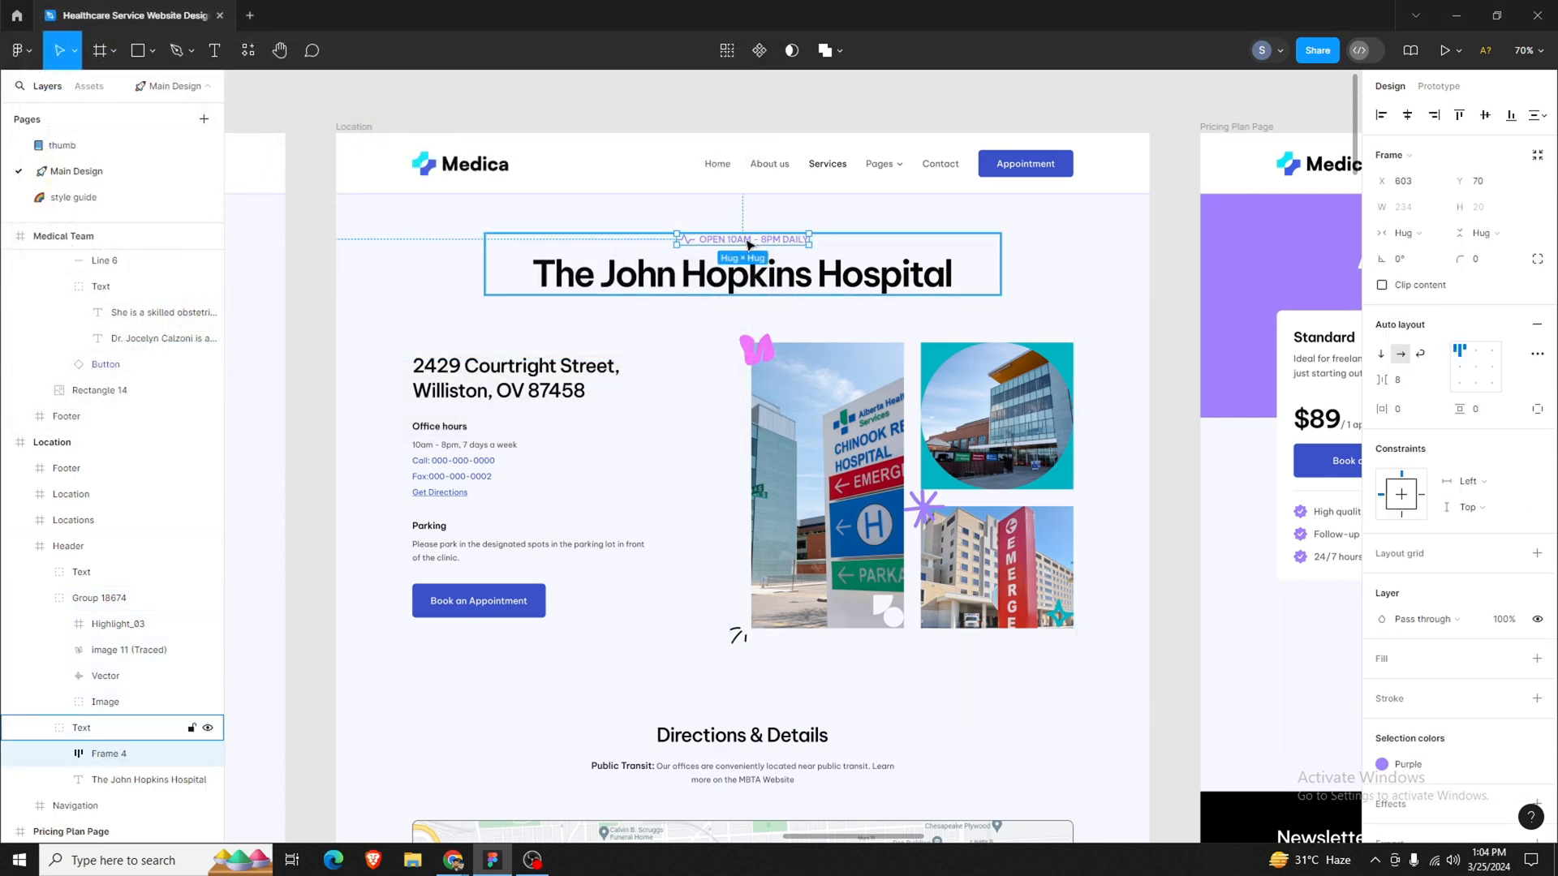
double_click(746, 242)
left_click(684, 241)
double_click(722, 238)
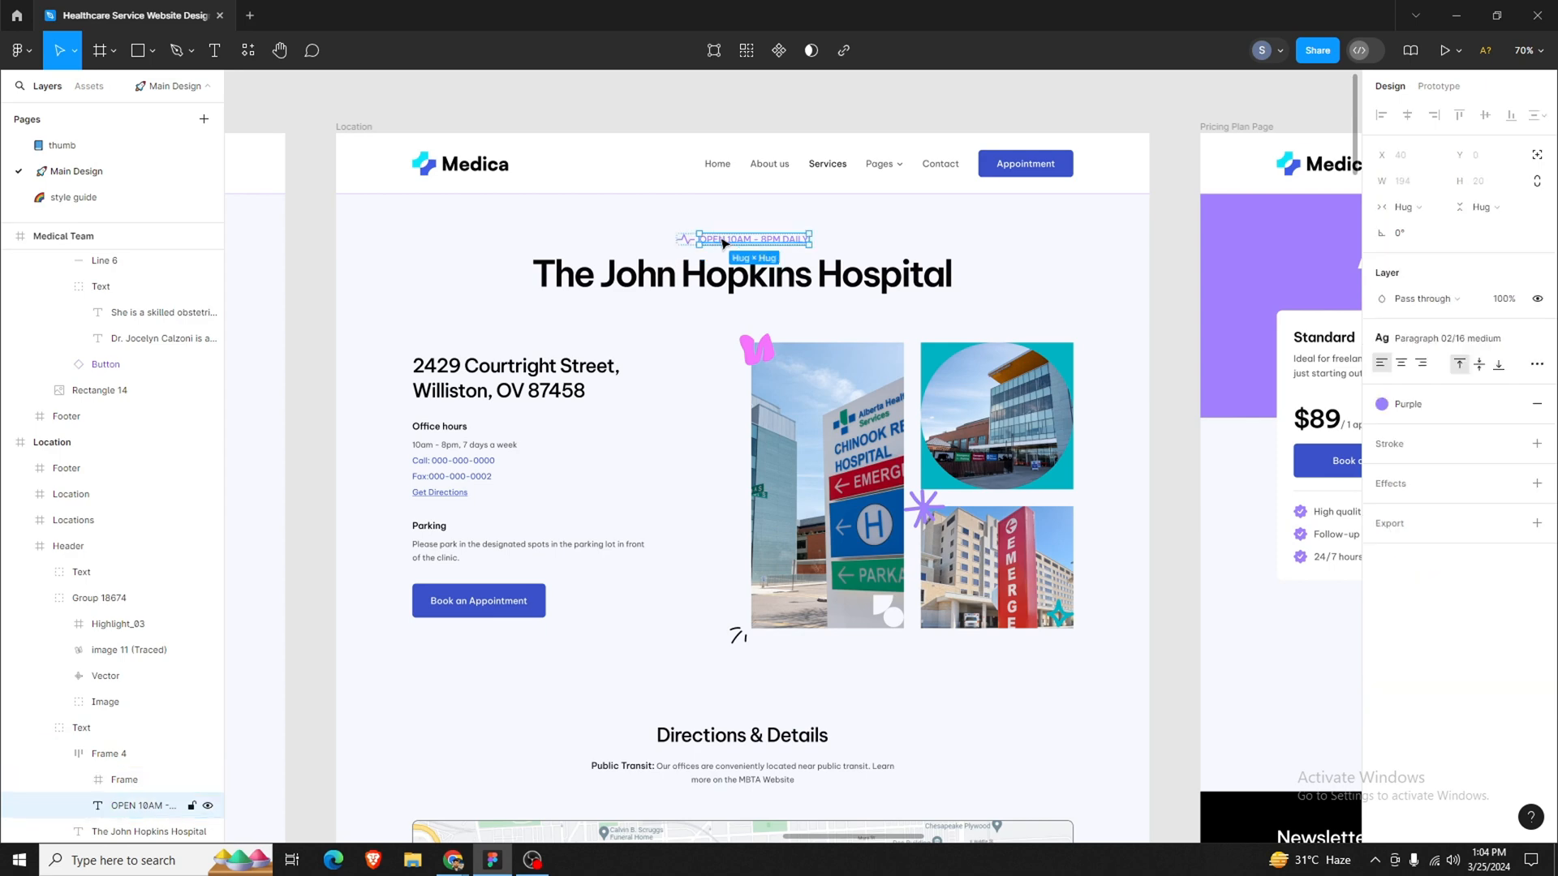
key("Escape")
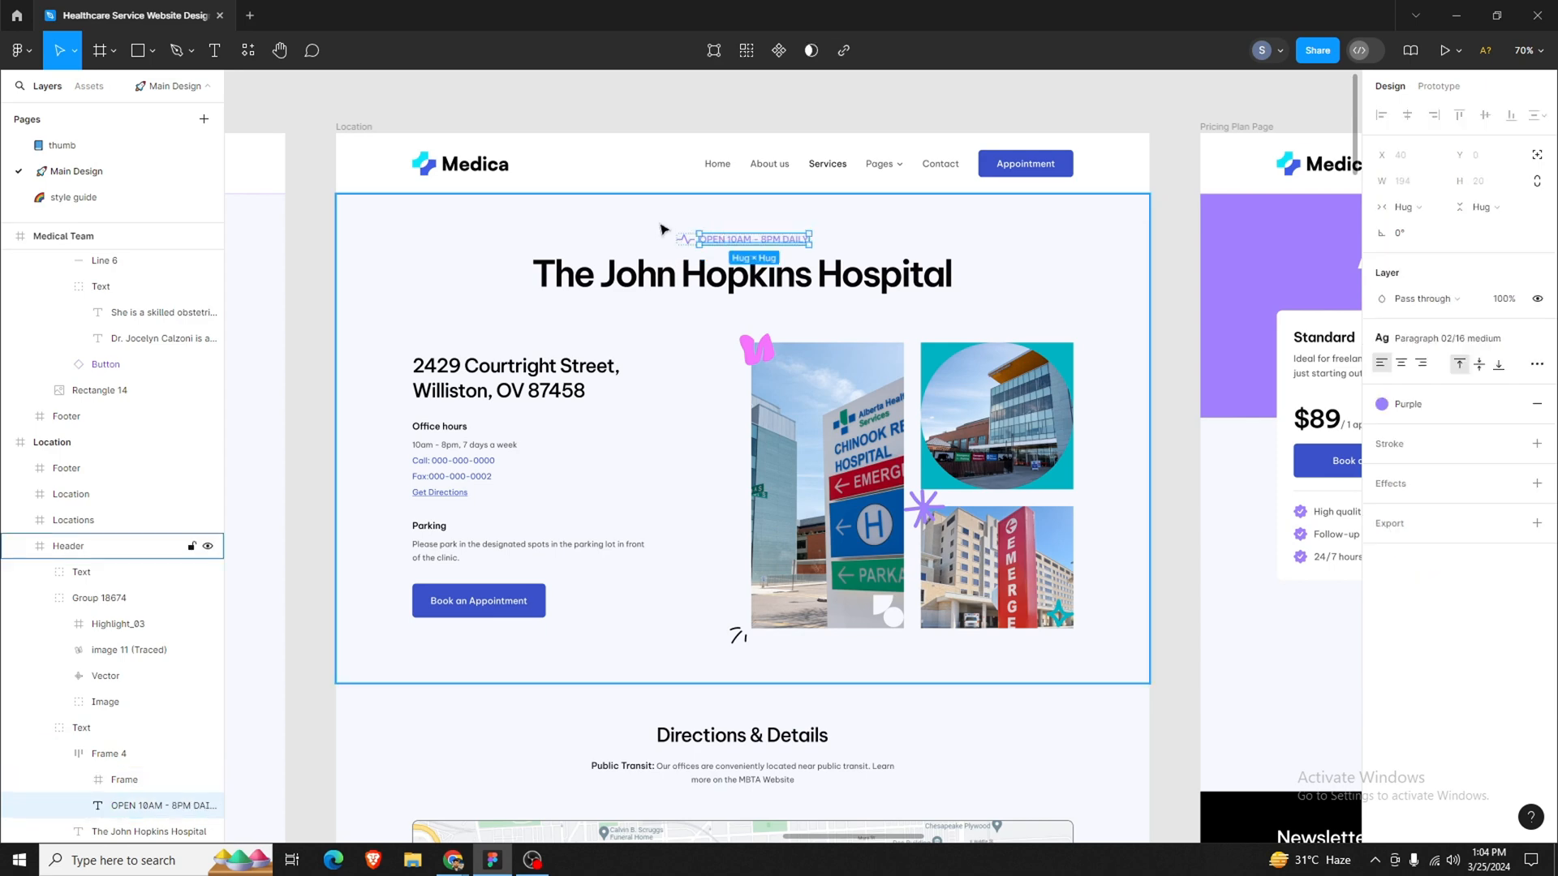
key("alt+Tab")
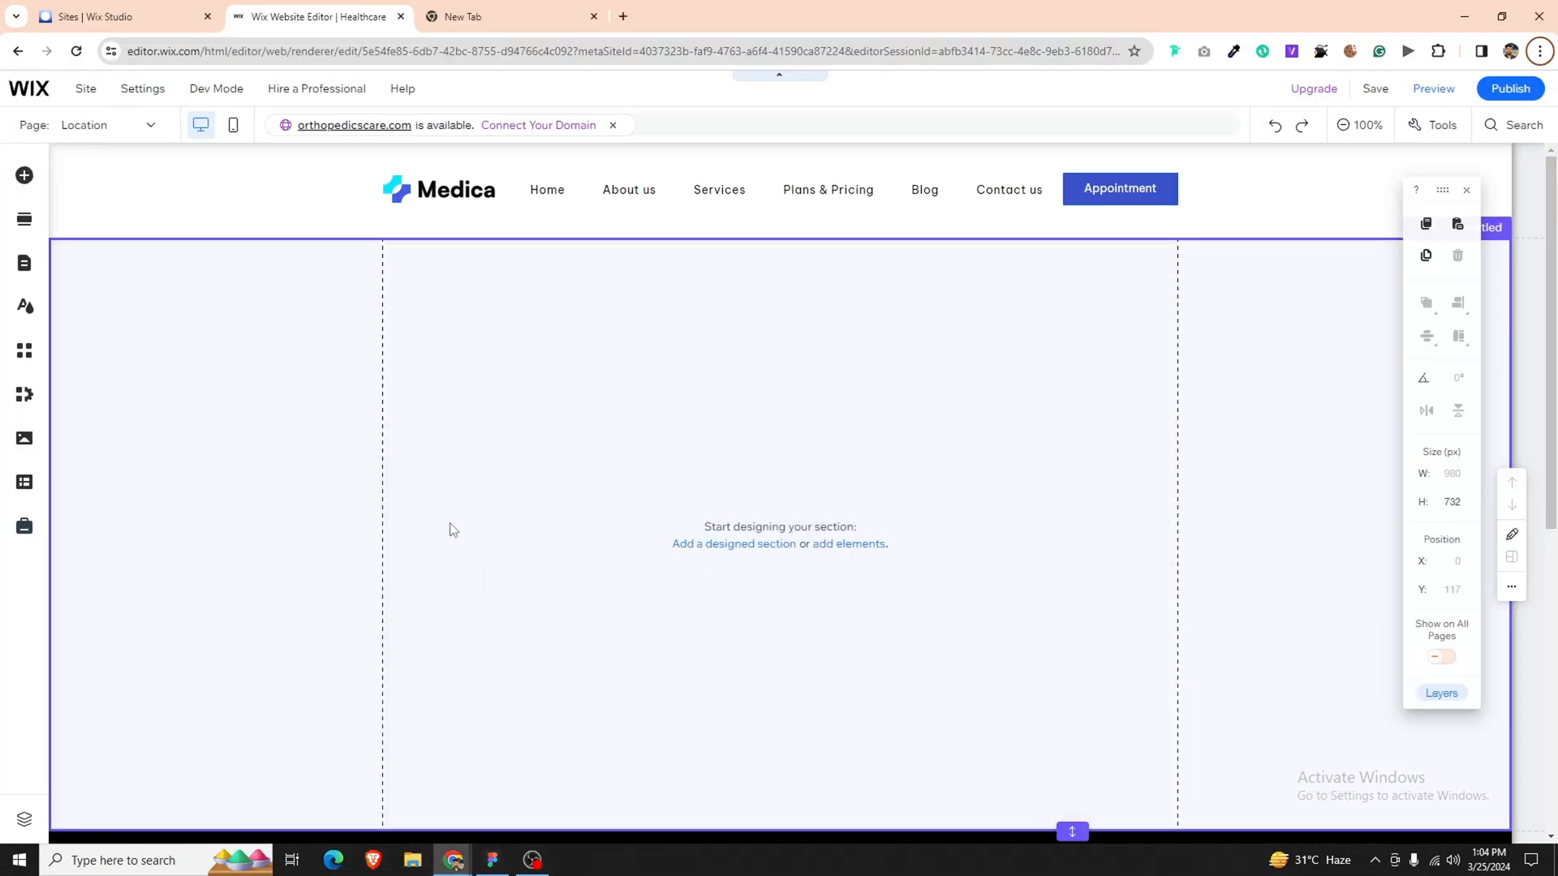
left_click(24, 176)
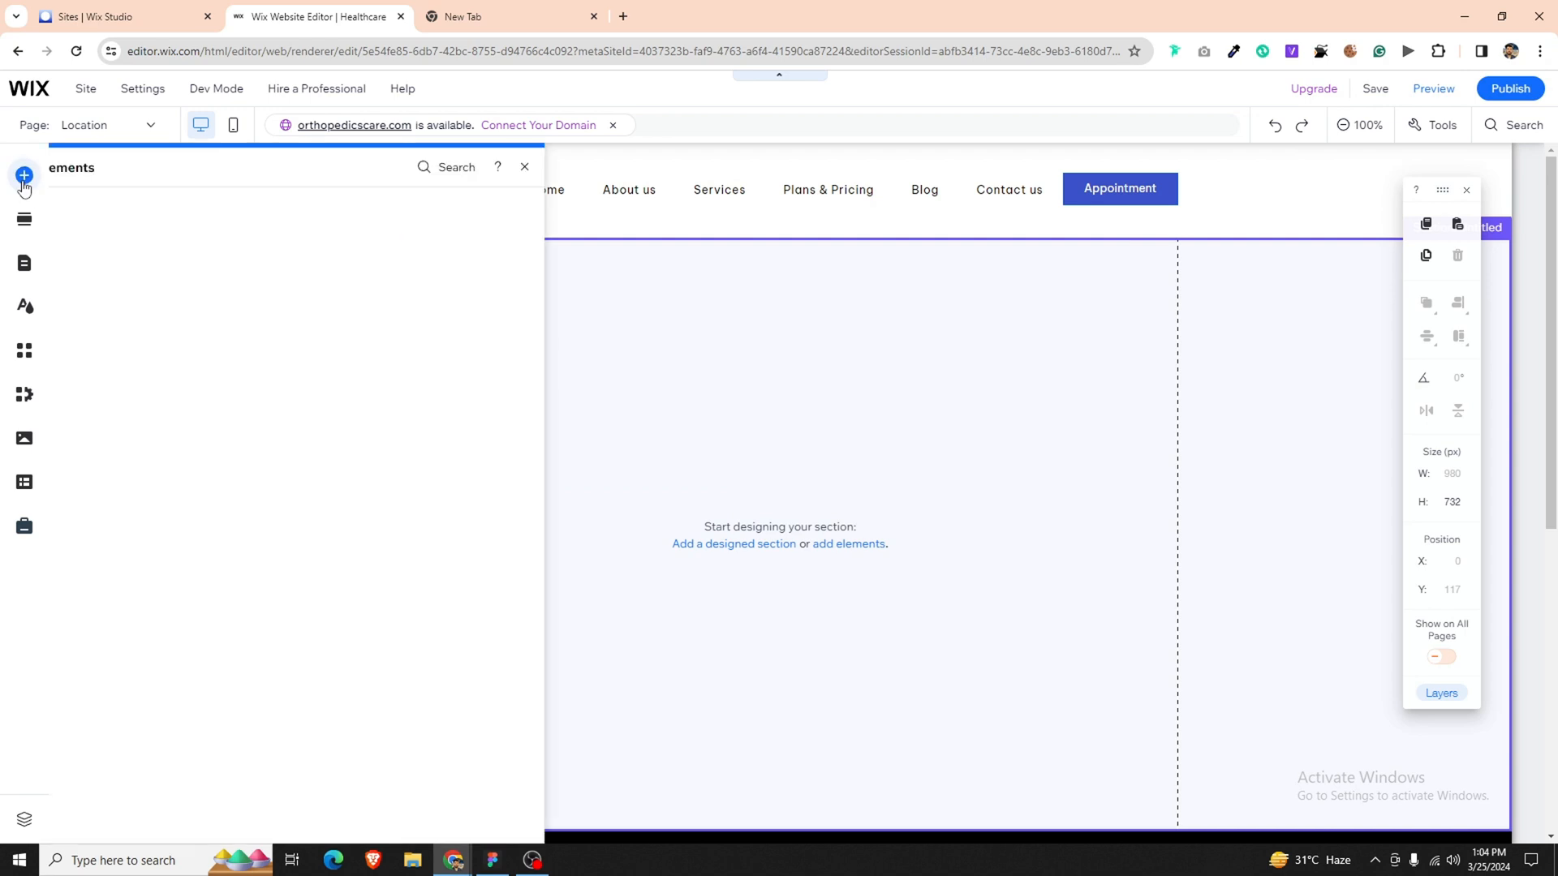
left_click(81, 214)
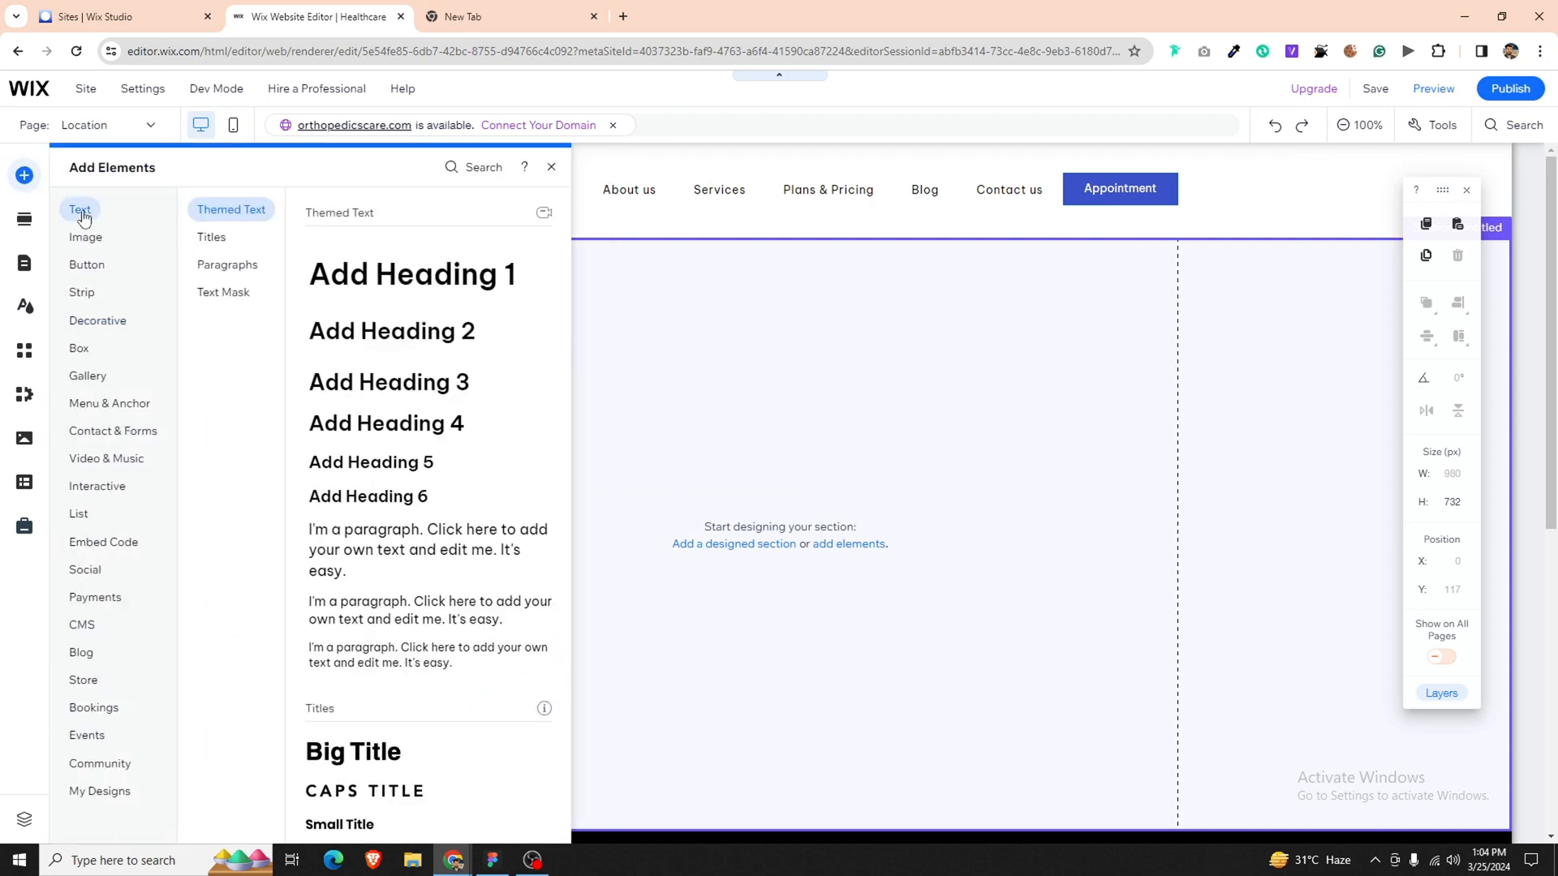
left_click(98, 324)
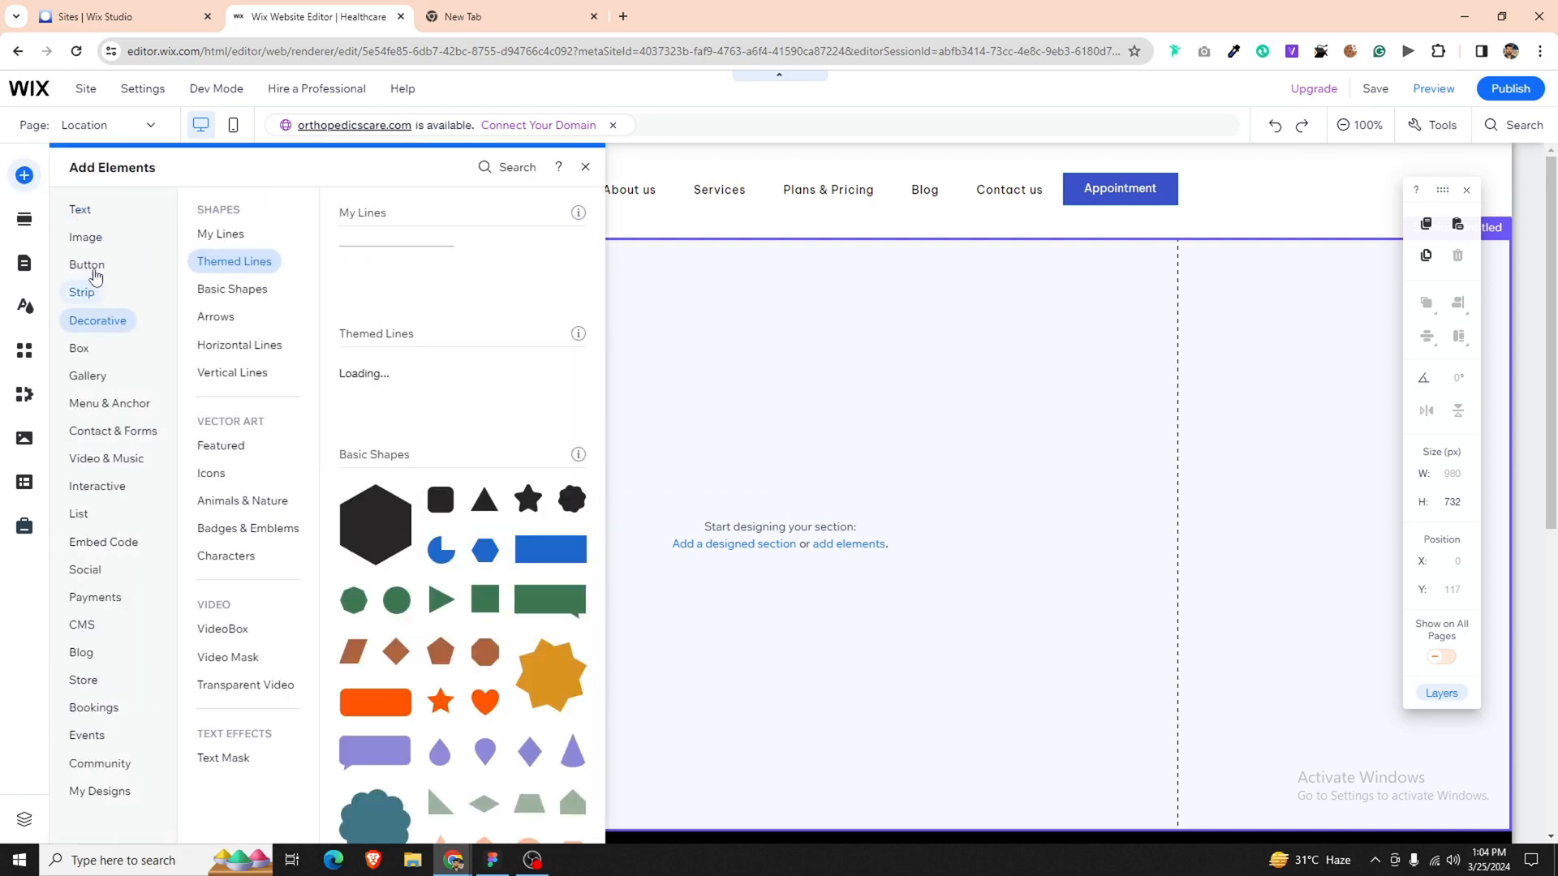
left_click(86, 238)
left_click(78, 321)
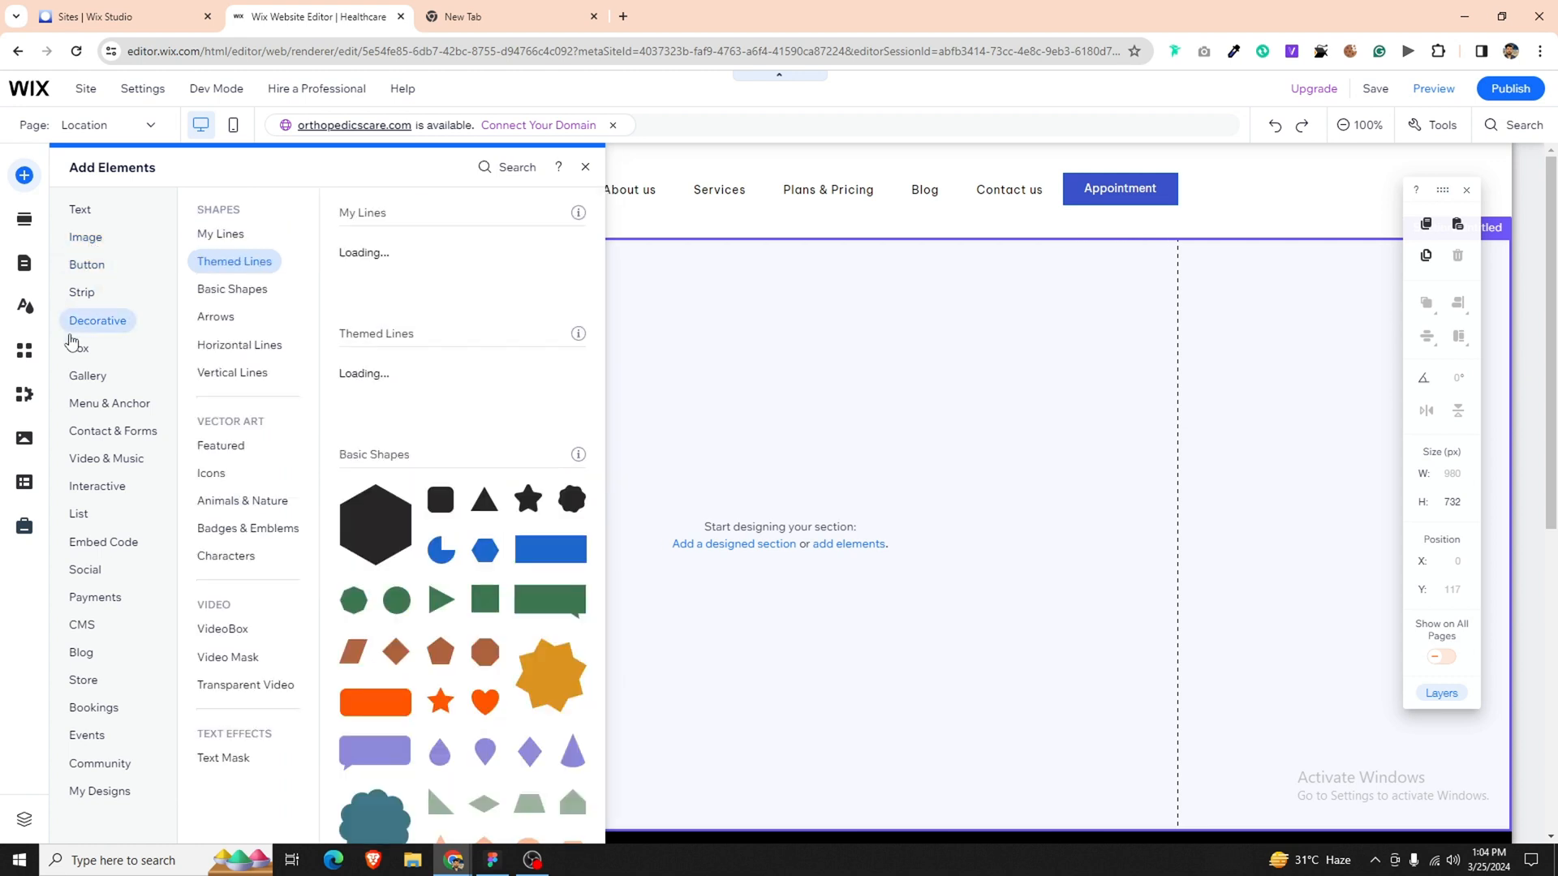
left_click(76, 351)
left_click(82, 297)
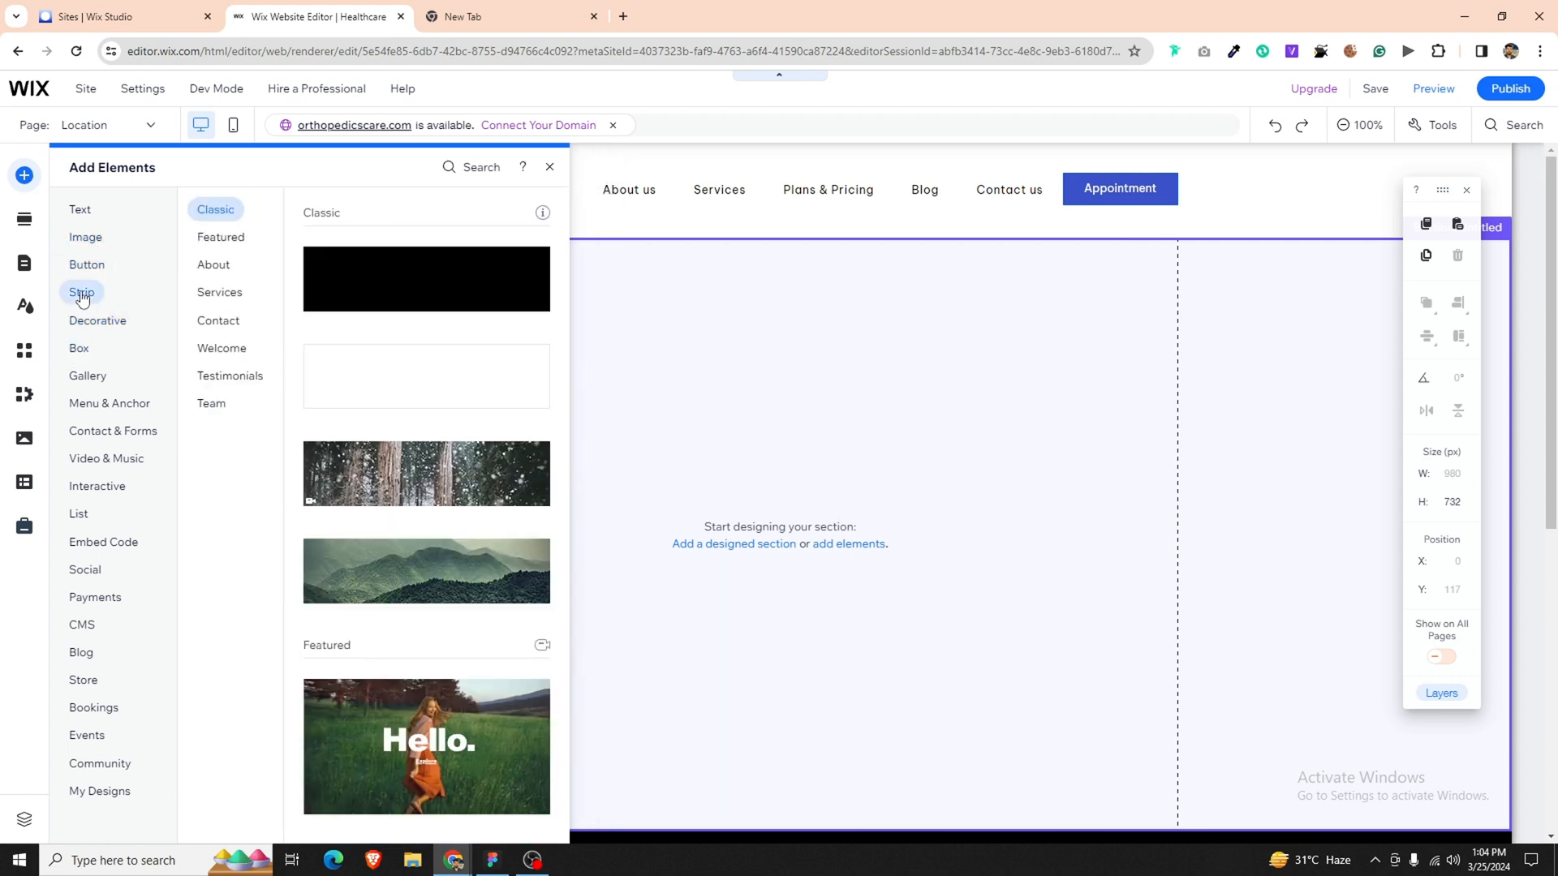
left_click(79, 210)
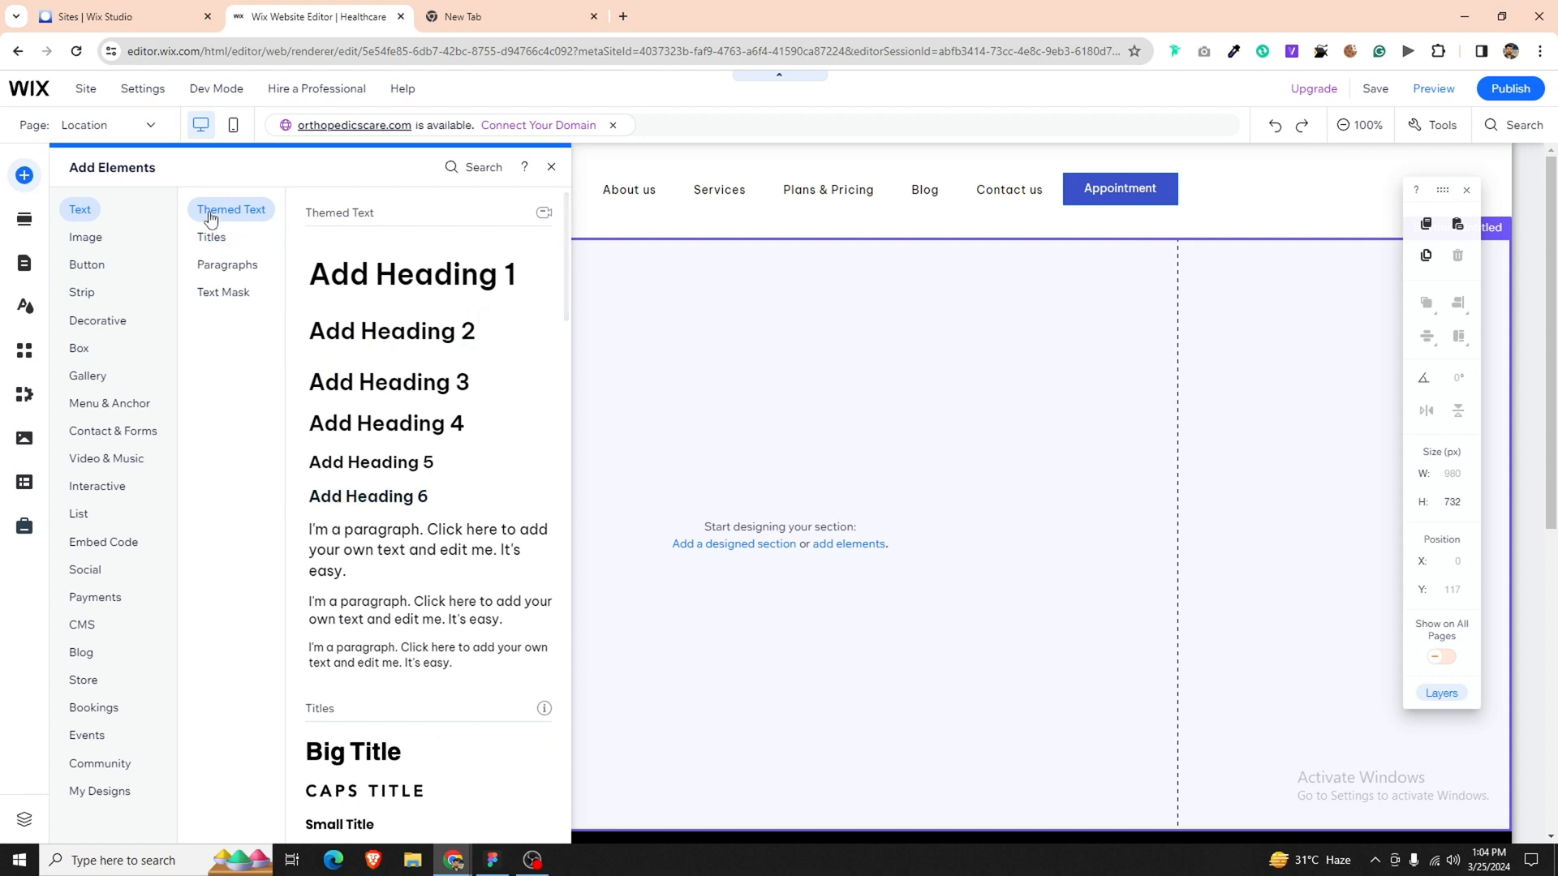
left_click(551, 168)
left_click(97, 128)
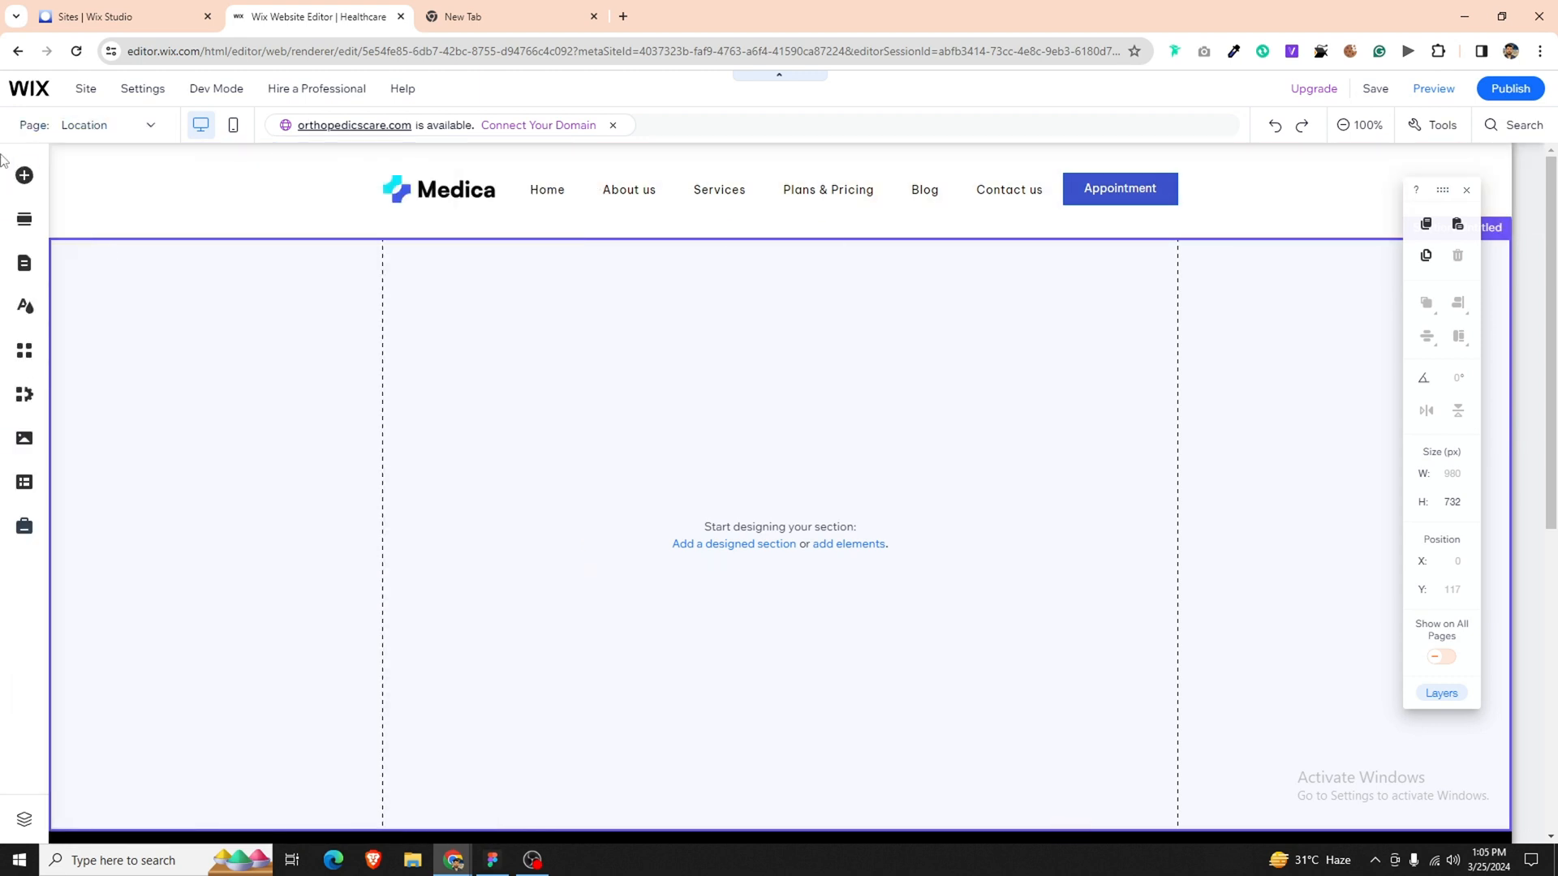
Add a Heading 6 text near the section's upper edge reading "OPEN 10AM - 8PM DAILY".
left_click(25, 175)
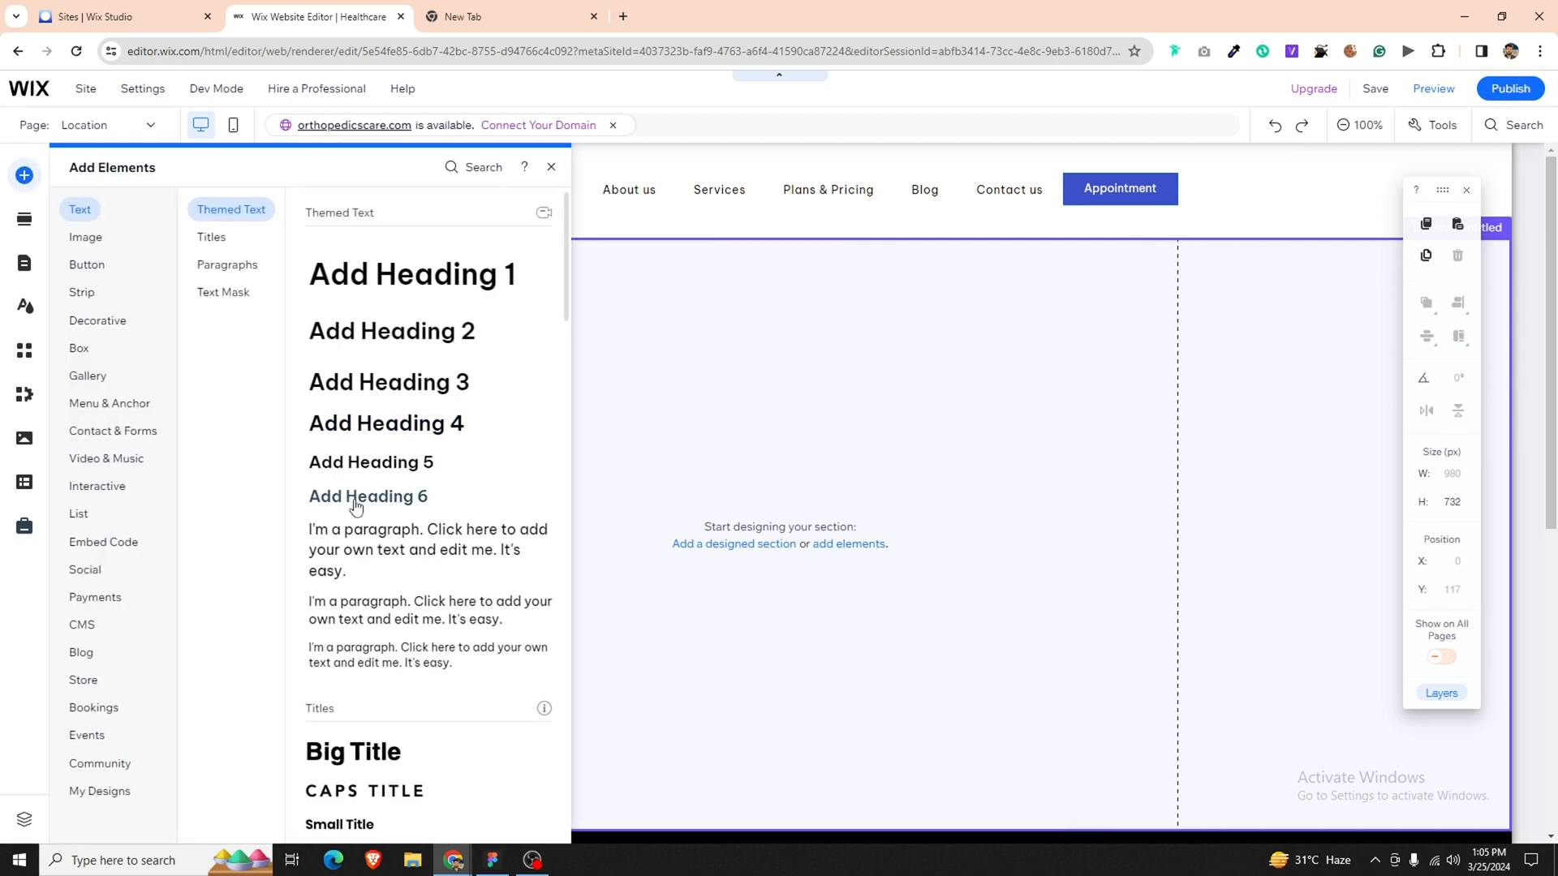
left_click_drag(355, 505, 761, 283)
double_click(765, 279)
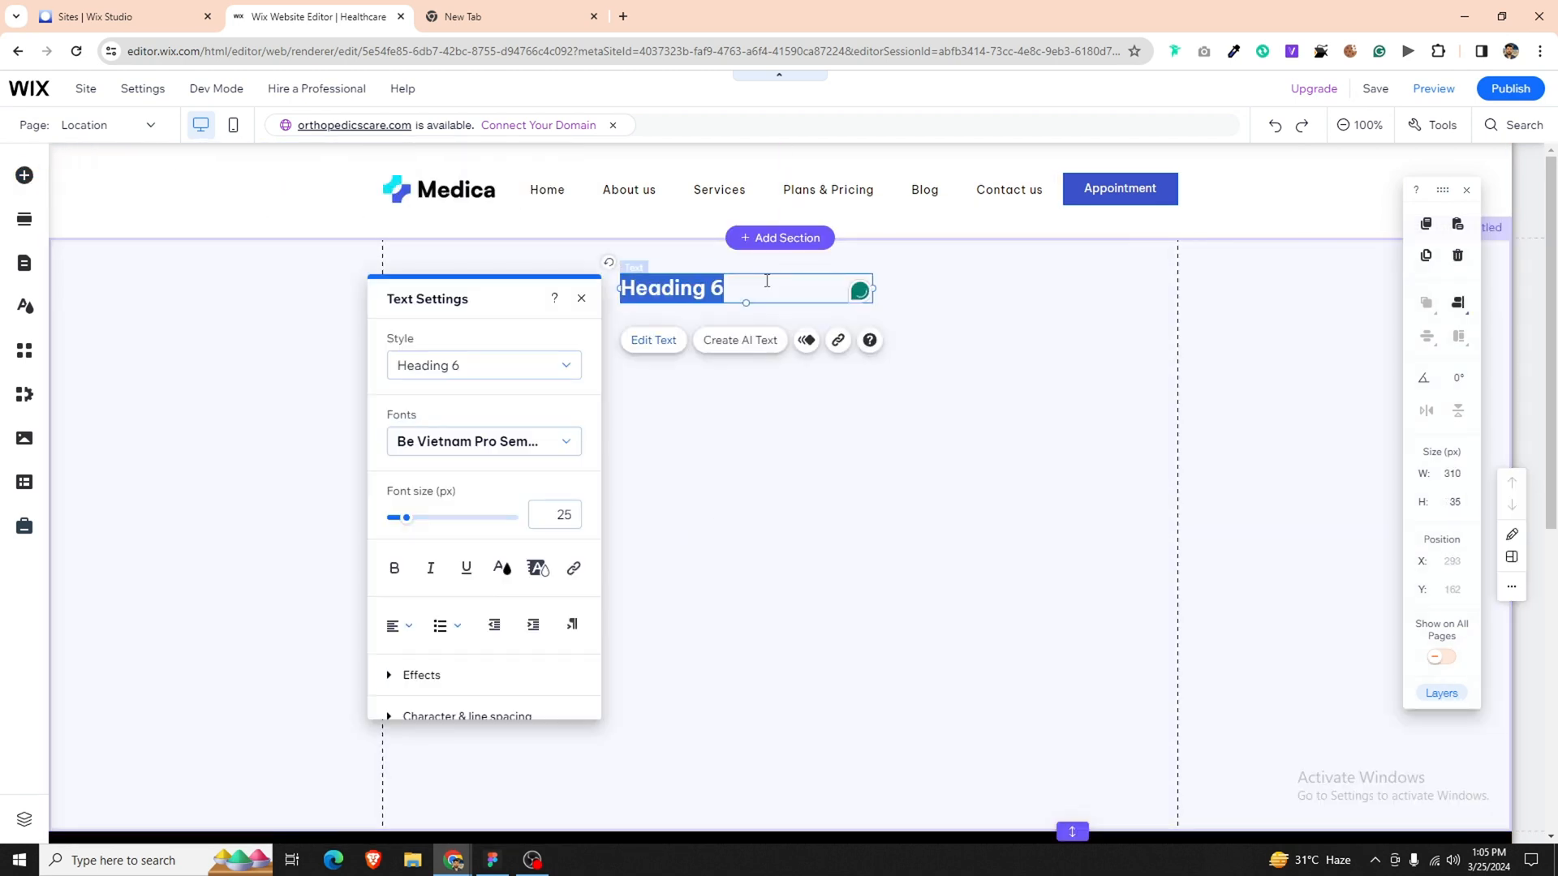
type("OPEN 10AM - 8PM DAILY")
Set the opening hours text to font size 17 px and colour it purple #A280FF.
key("ctrl+a")
left_click(557, 512)
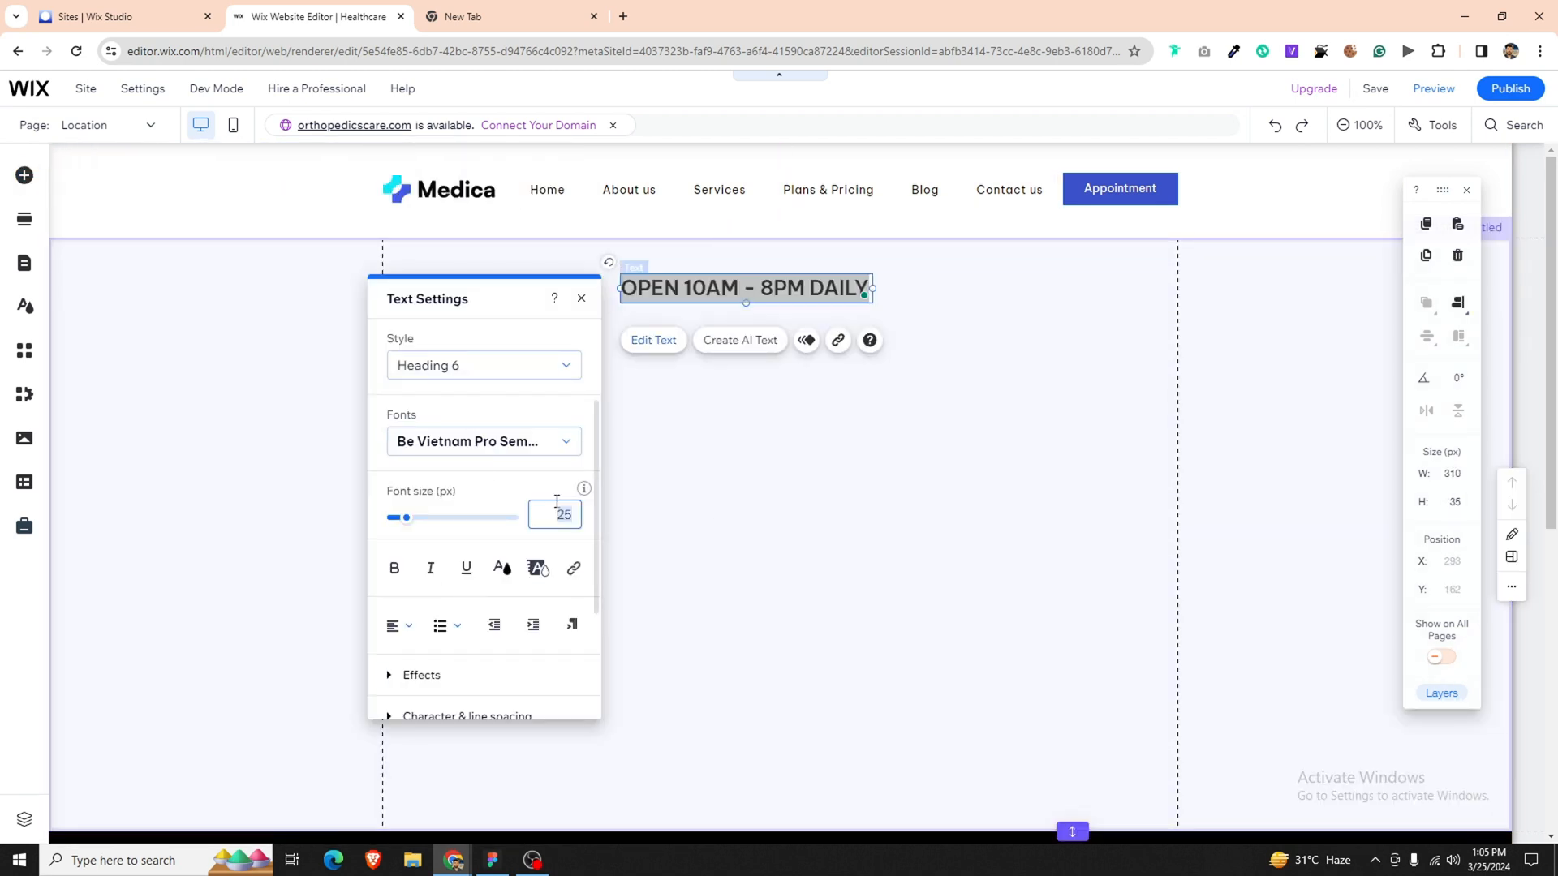
type("20")
key("Return")
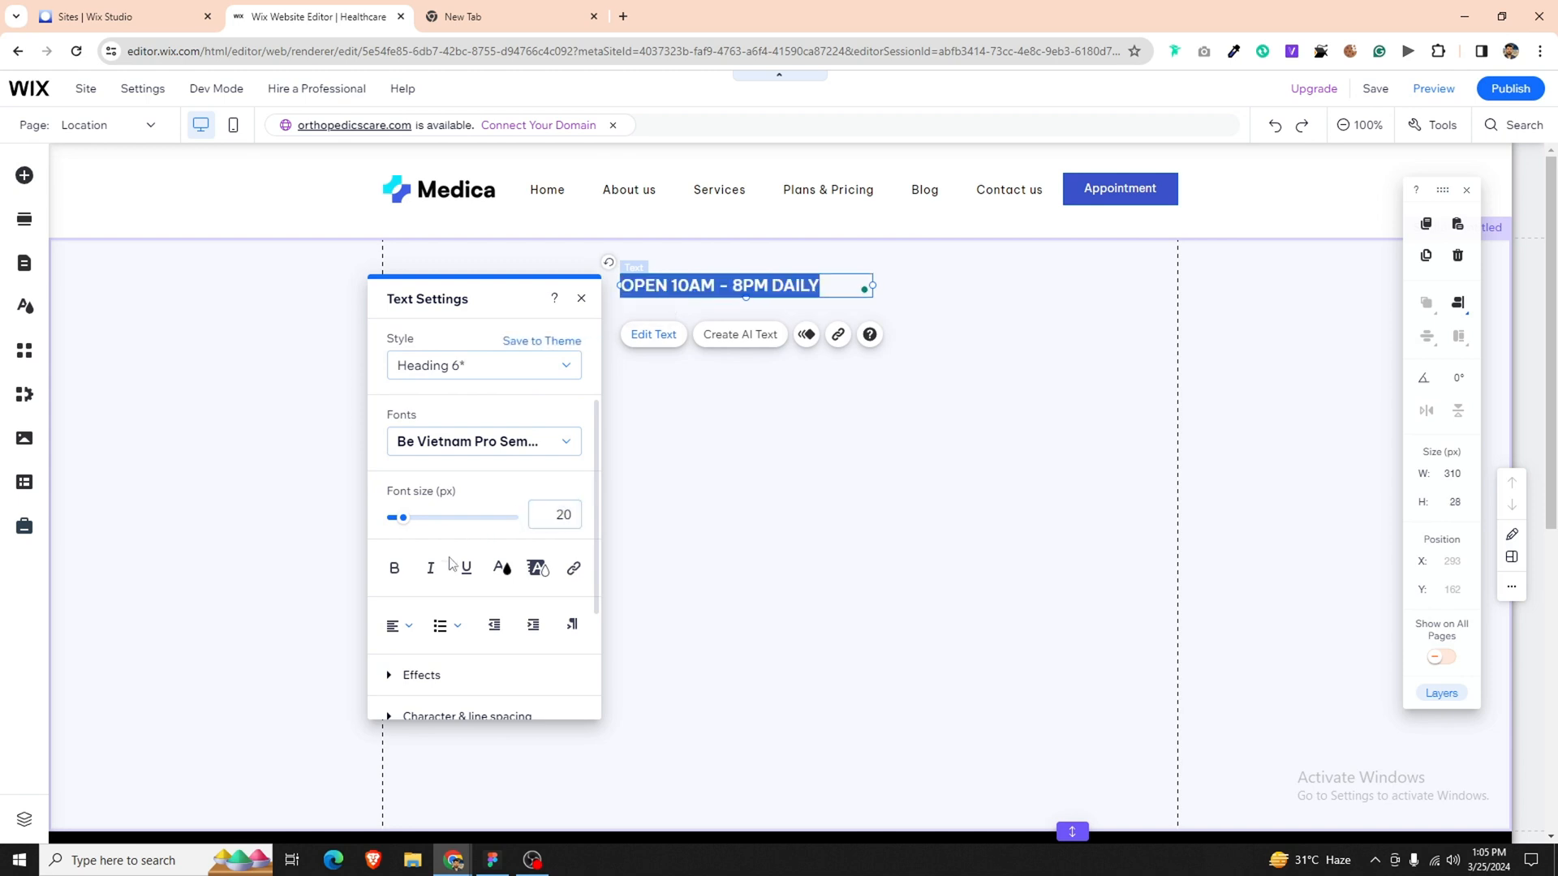
left_click(552, 514)
type("18")
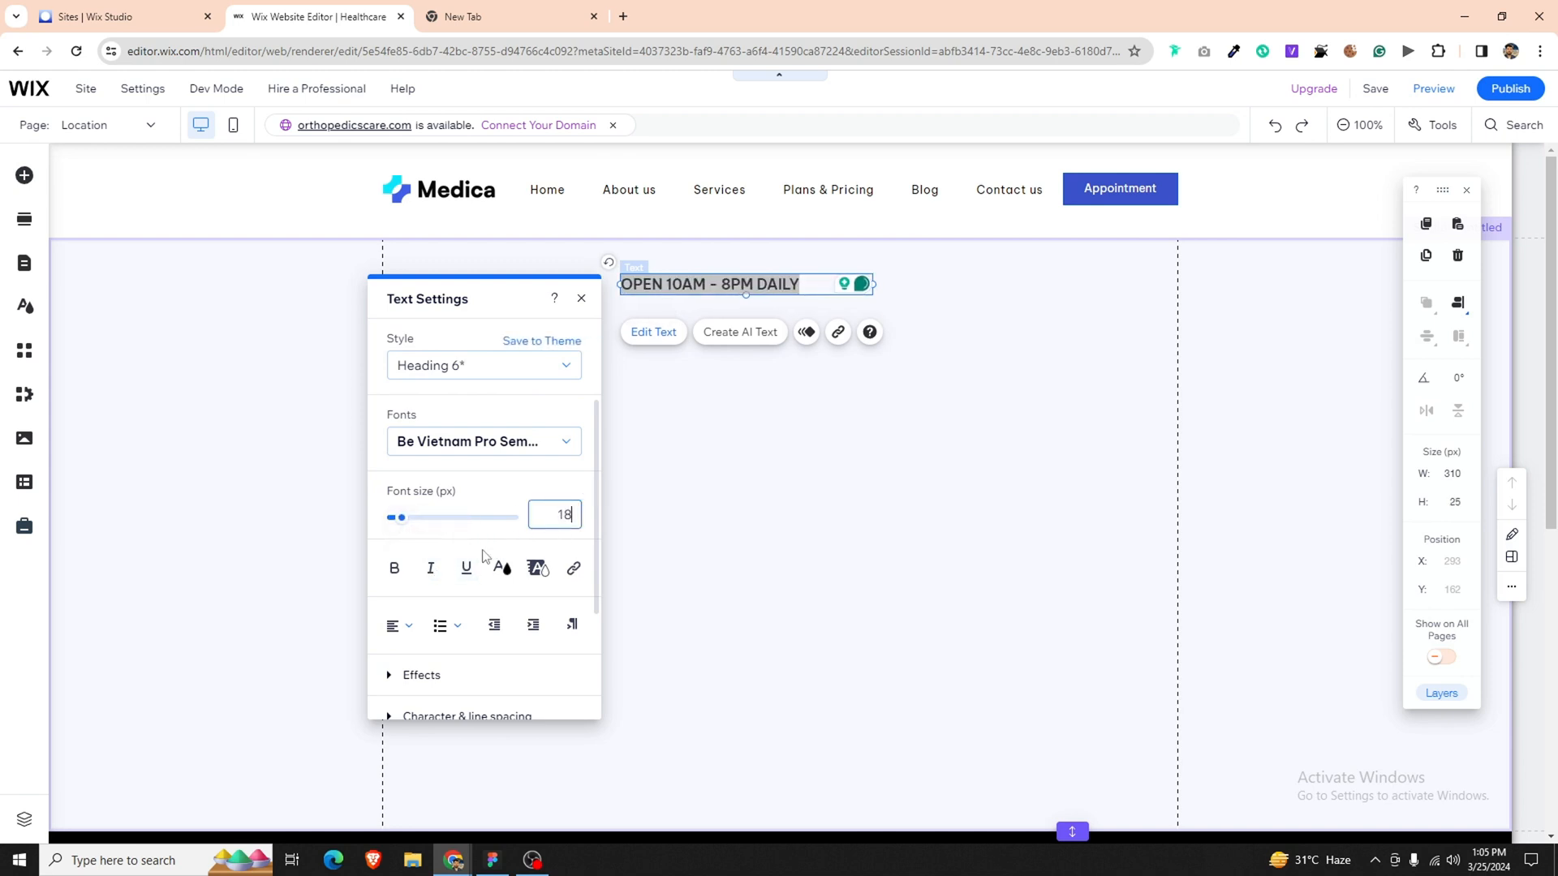
left_click(502, 569)
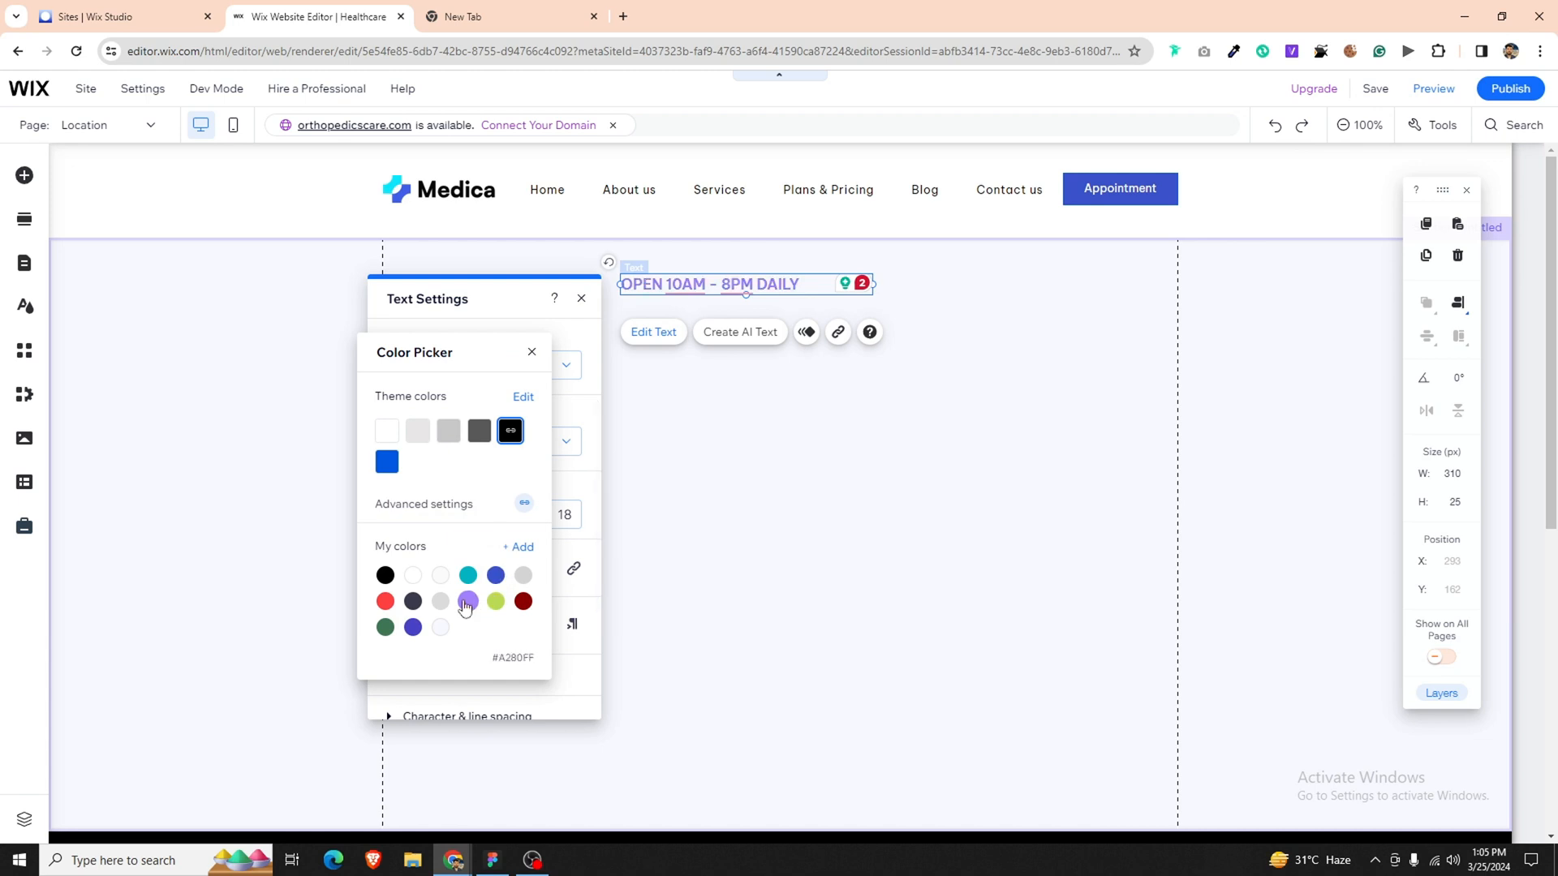
left_click(727, 492)
left_click(562, 517)
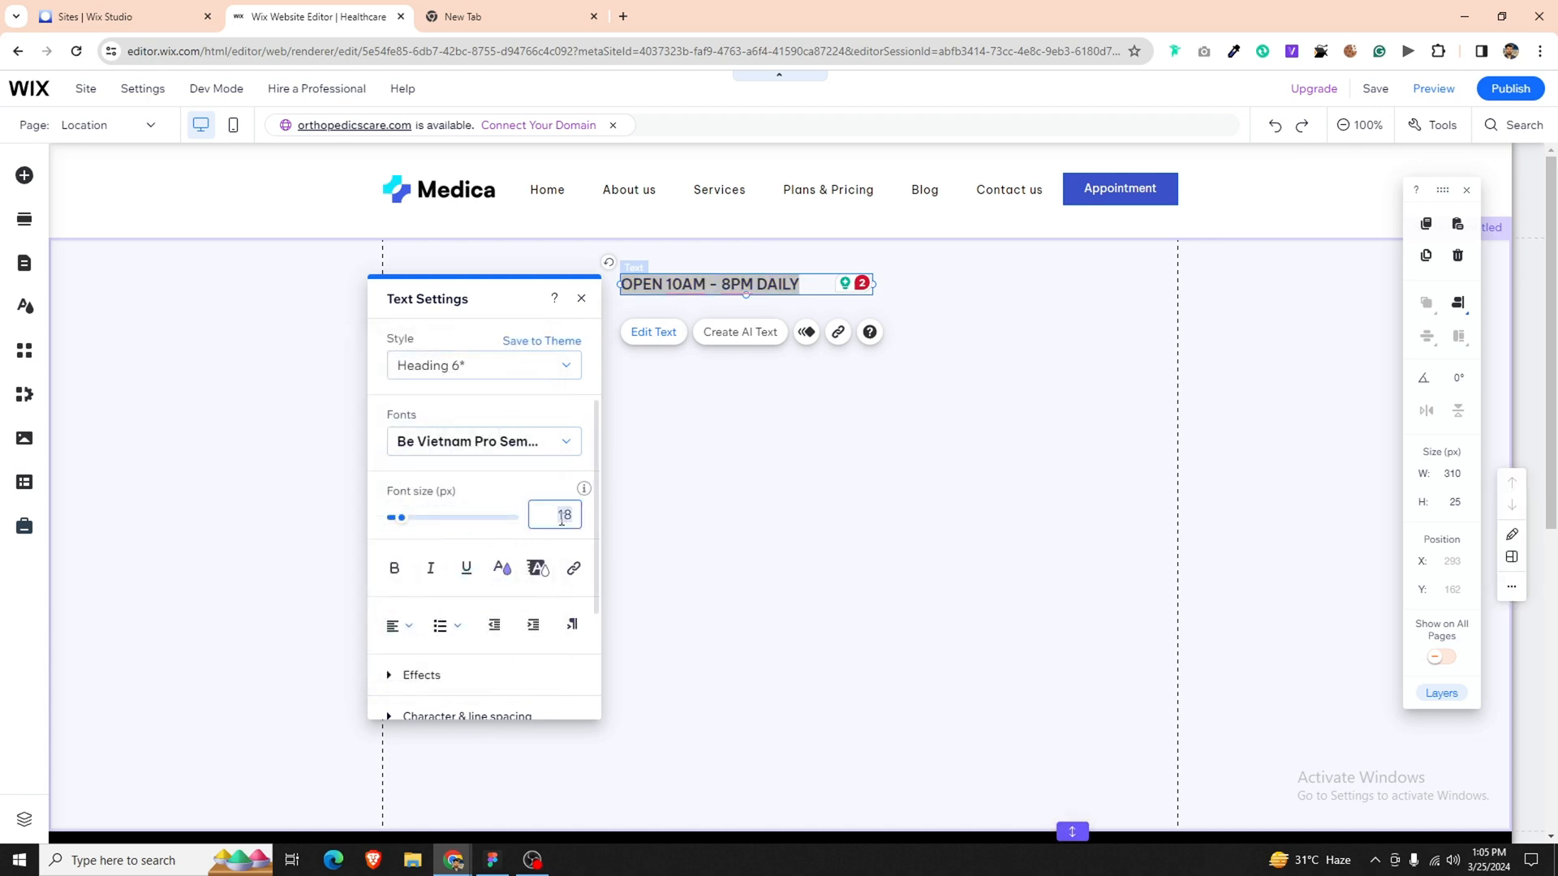
type("17")
left_click(637, 502)
Narrow the opening hours text box to about 209 px and centre it horizontally on the page.
left_click(671, 285)
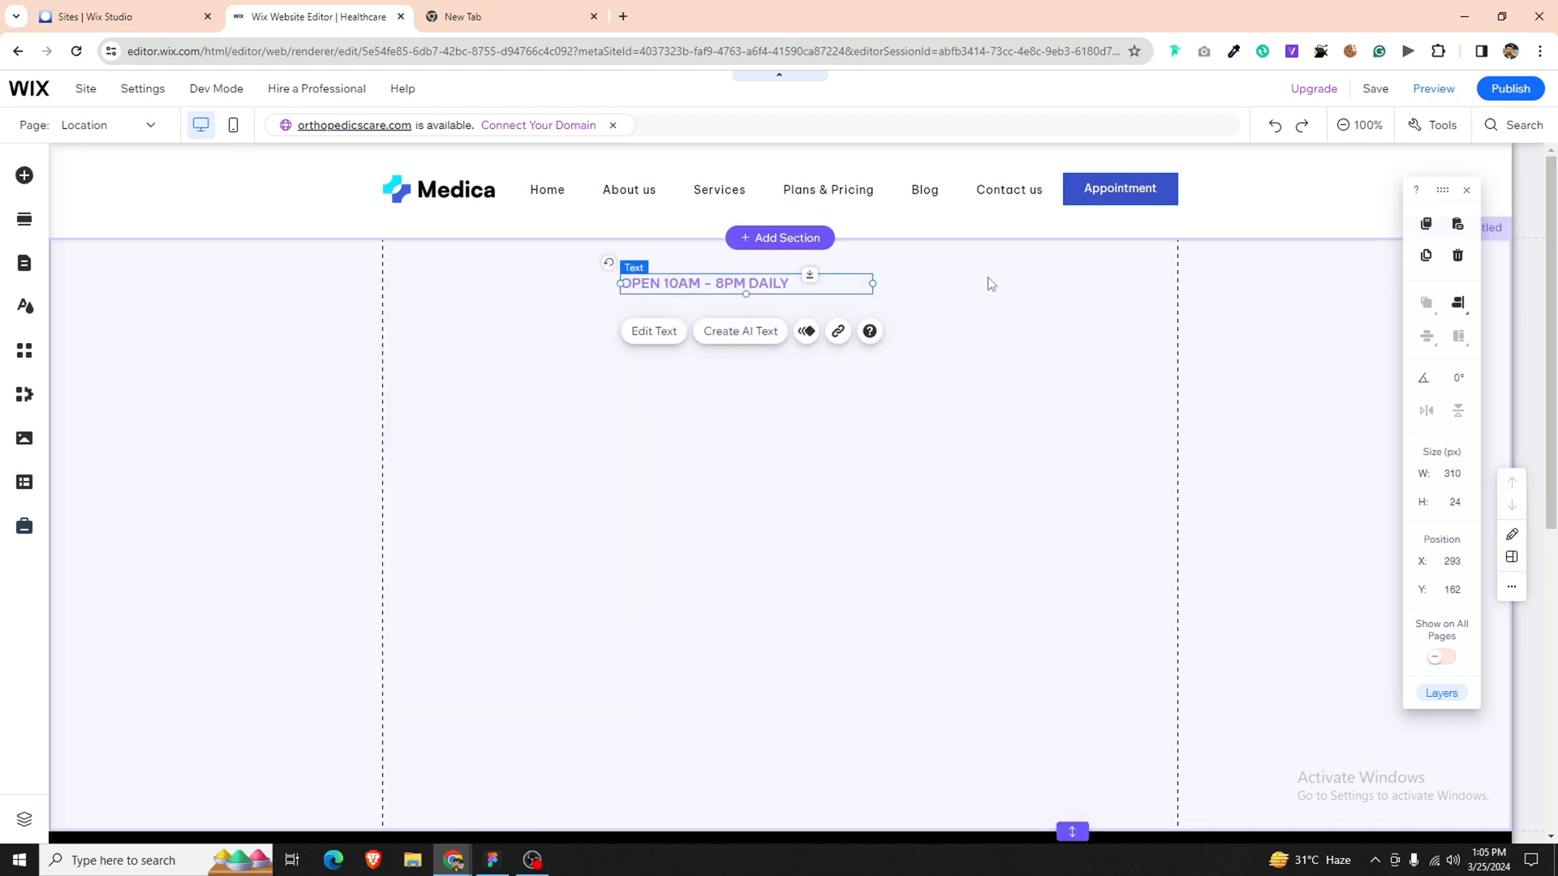
left_click_drag(873, 286, 769, 283)
double_click(766, 283)
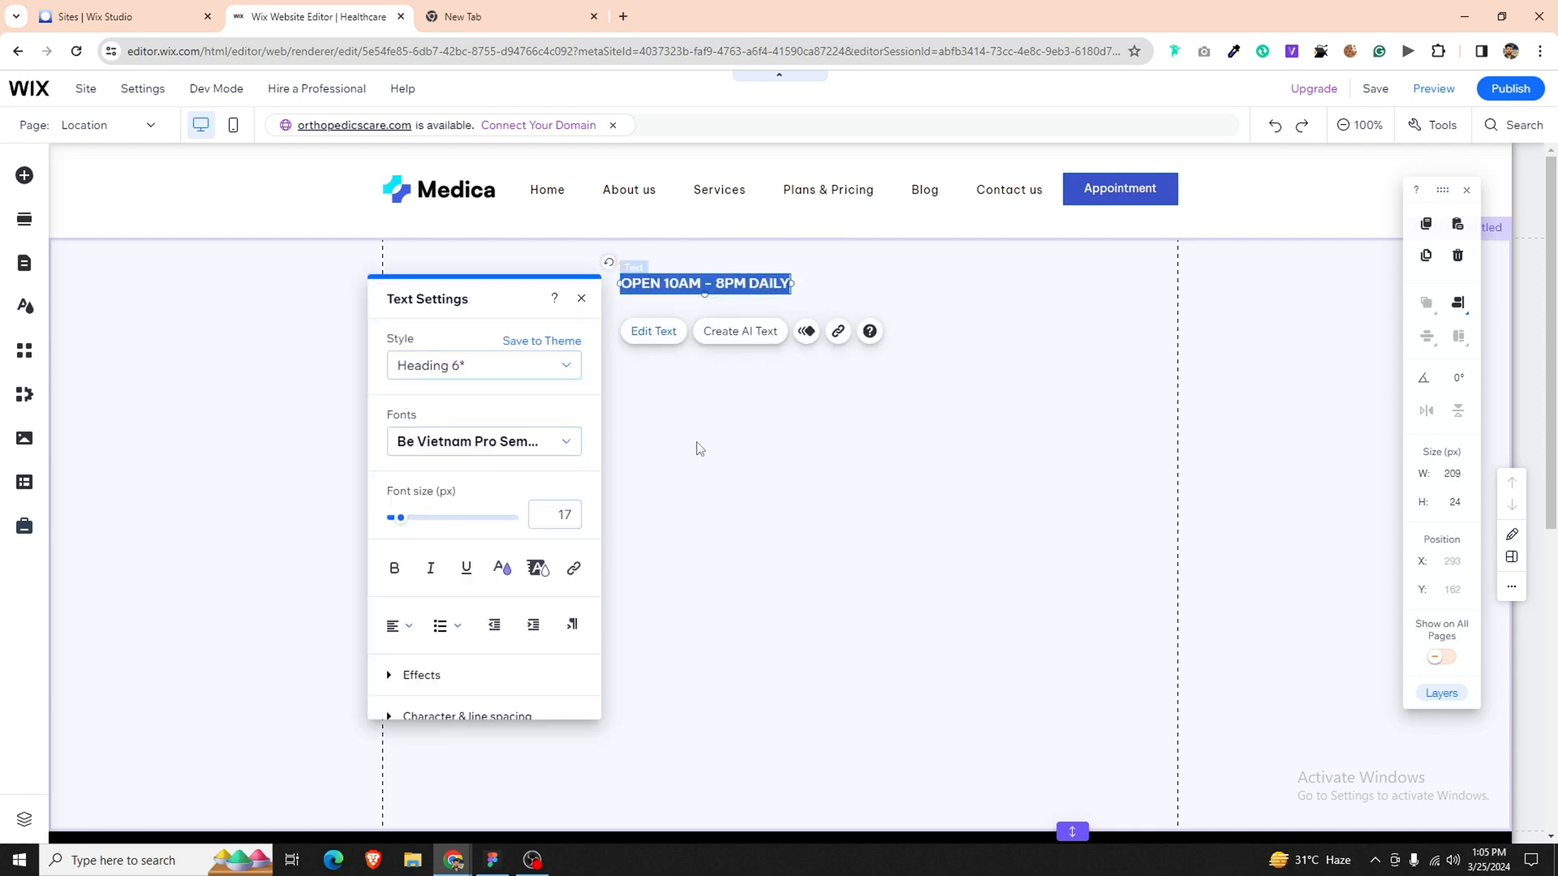
left_click(392, 626)
left_click(709, 334)
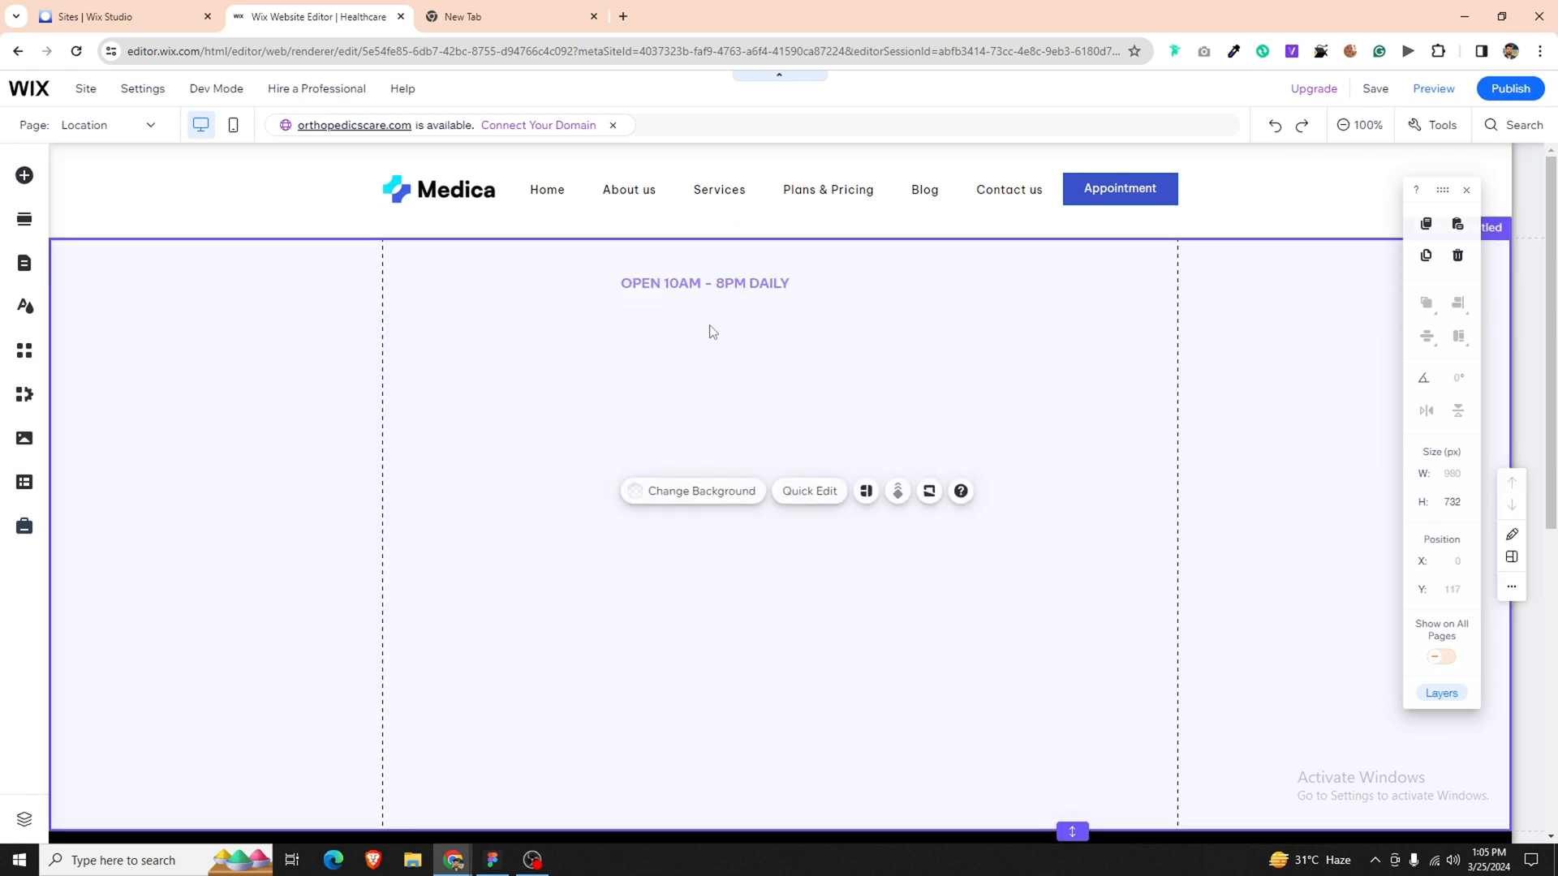
left_click(1459, 304)
left_click(1422, 305)
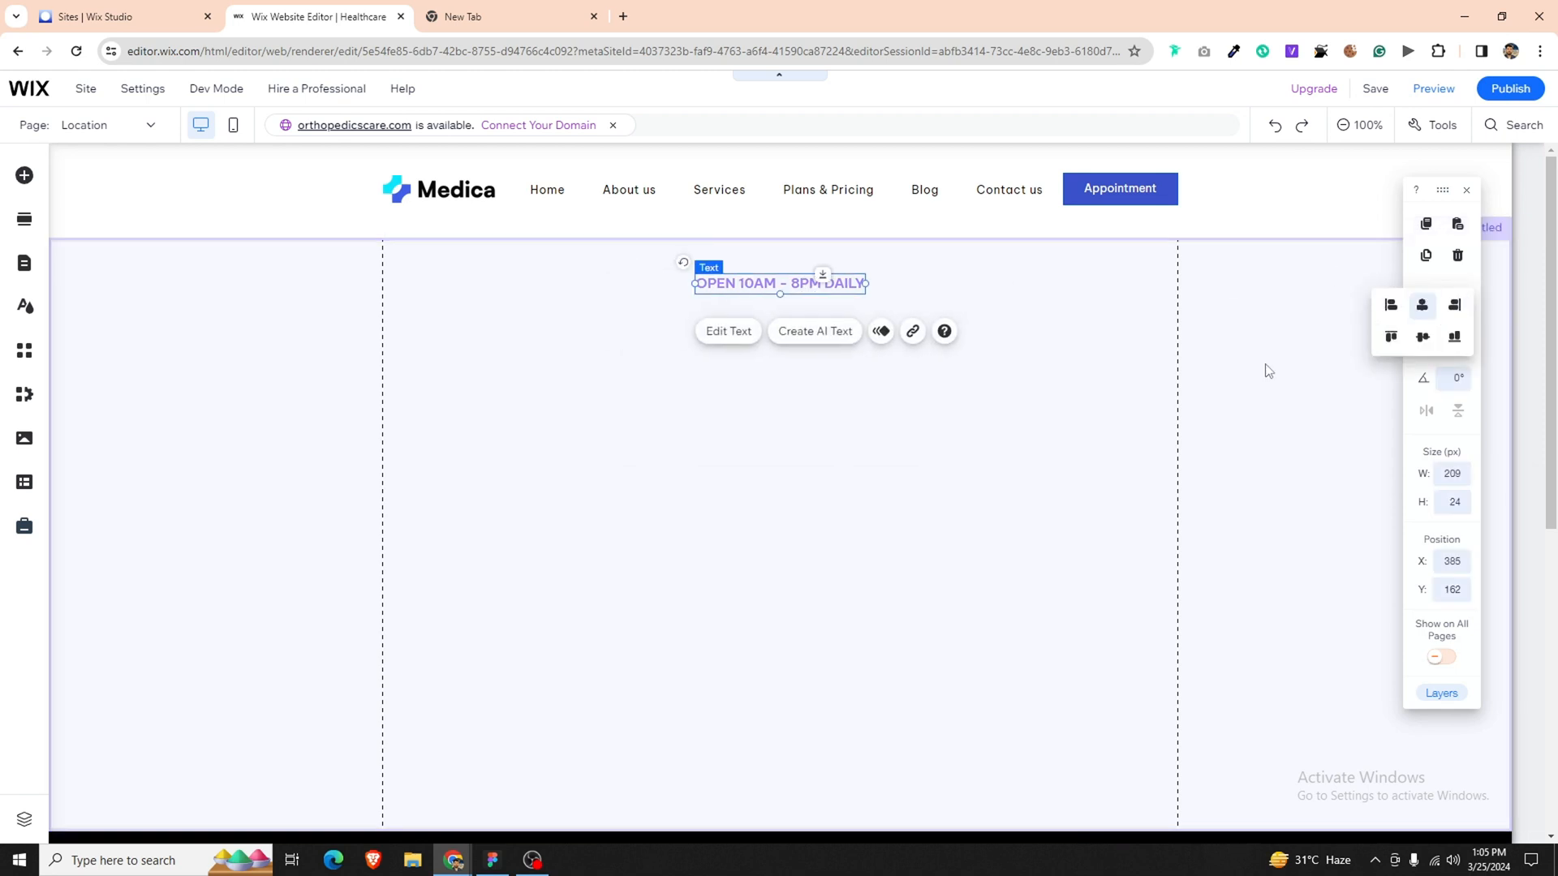
Add the purple pulse-line image Frame.png from the site files to the section.
left_click(374, 467)
left_click(24, 176)
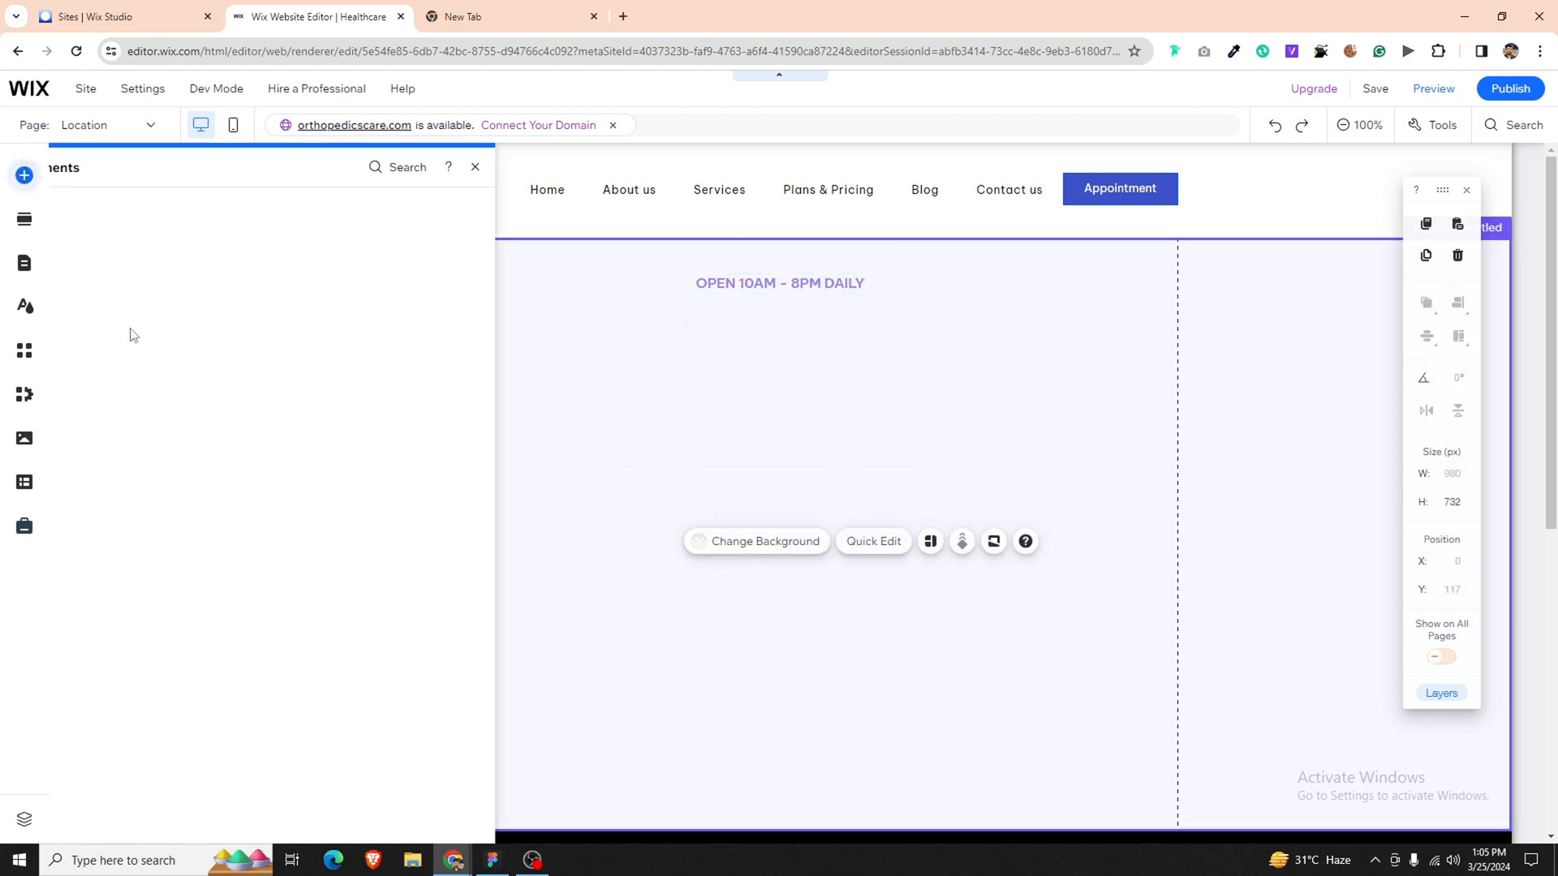
mouse_move(94, 297)
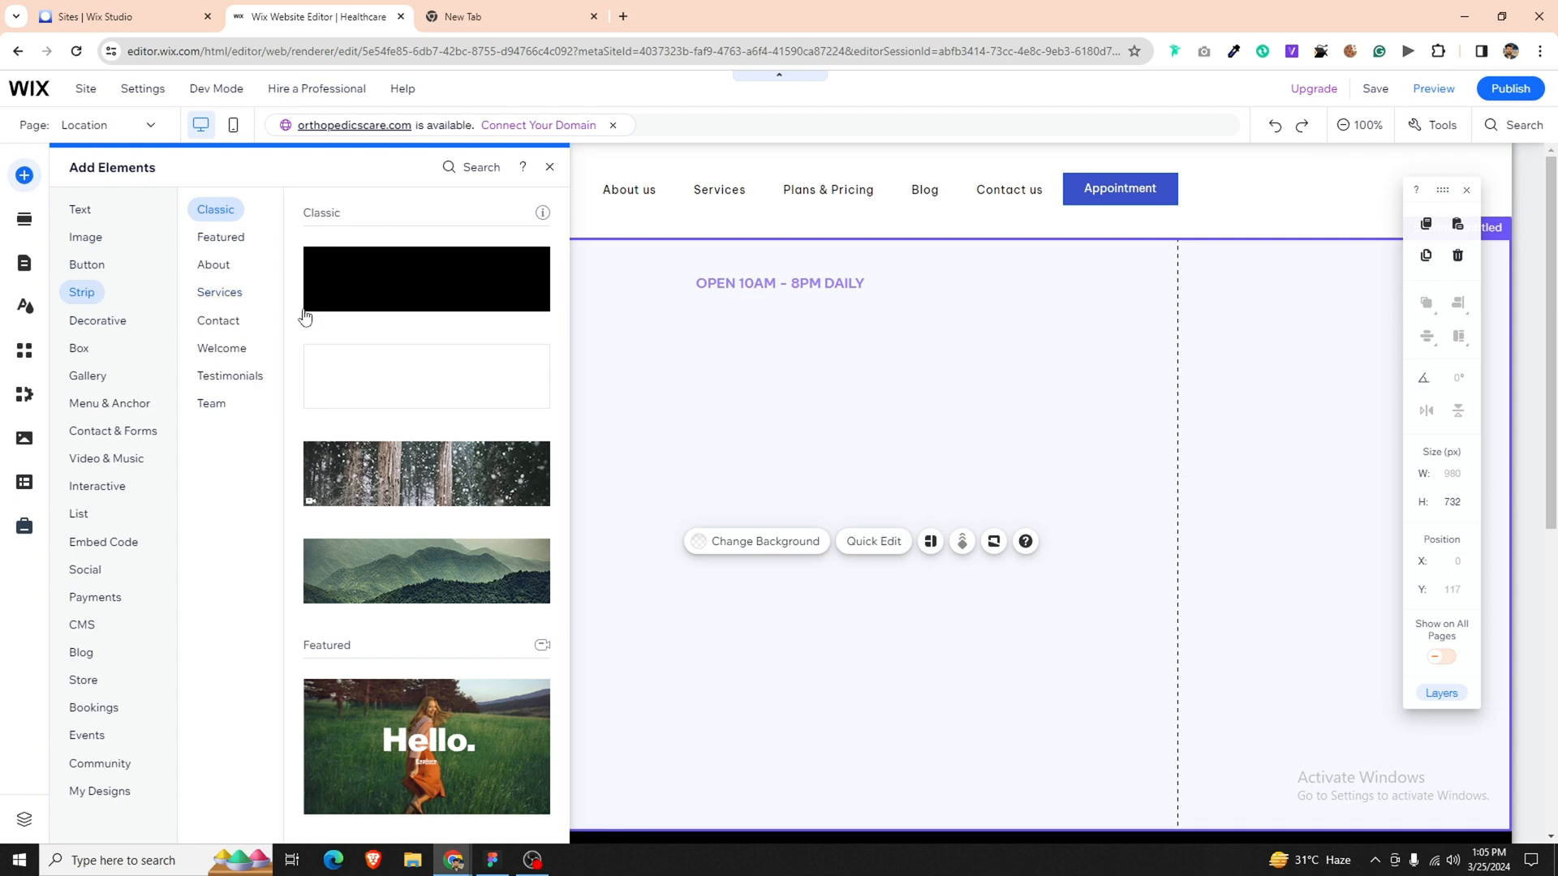
mouse_move(86, 237)
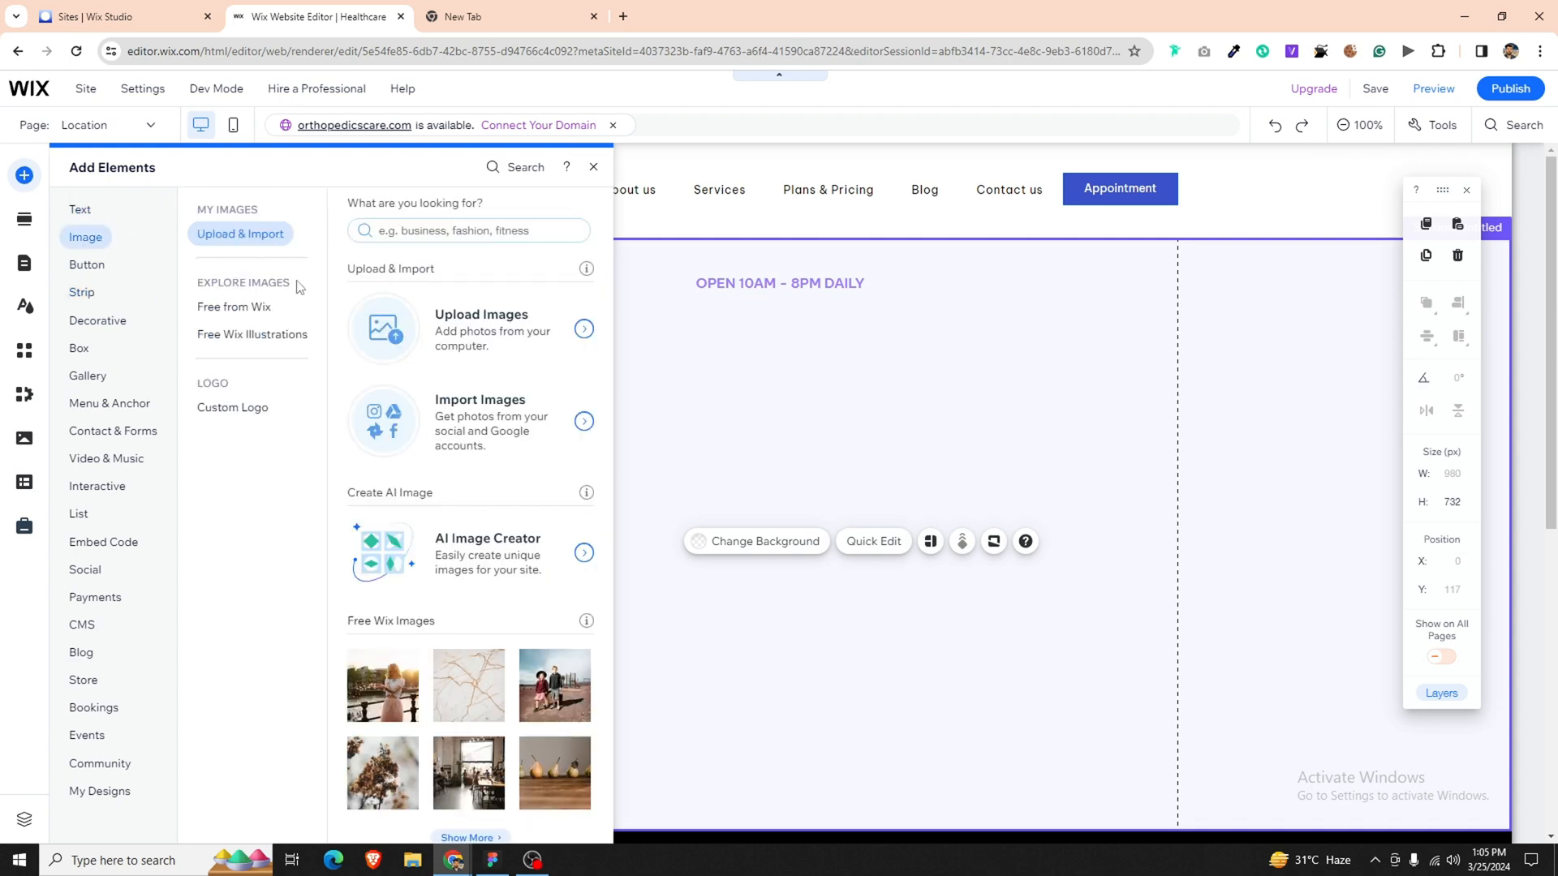
left_click(406, 310)
left_click(340, 524)
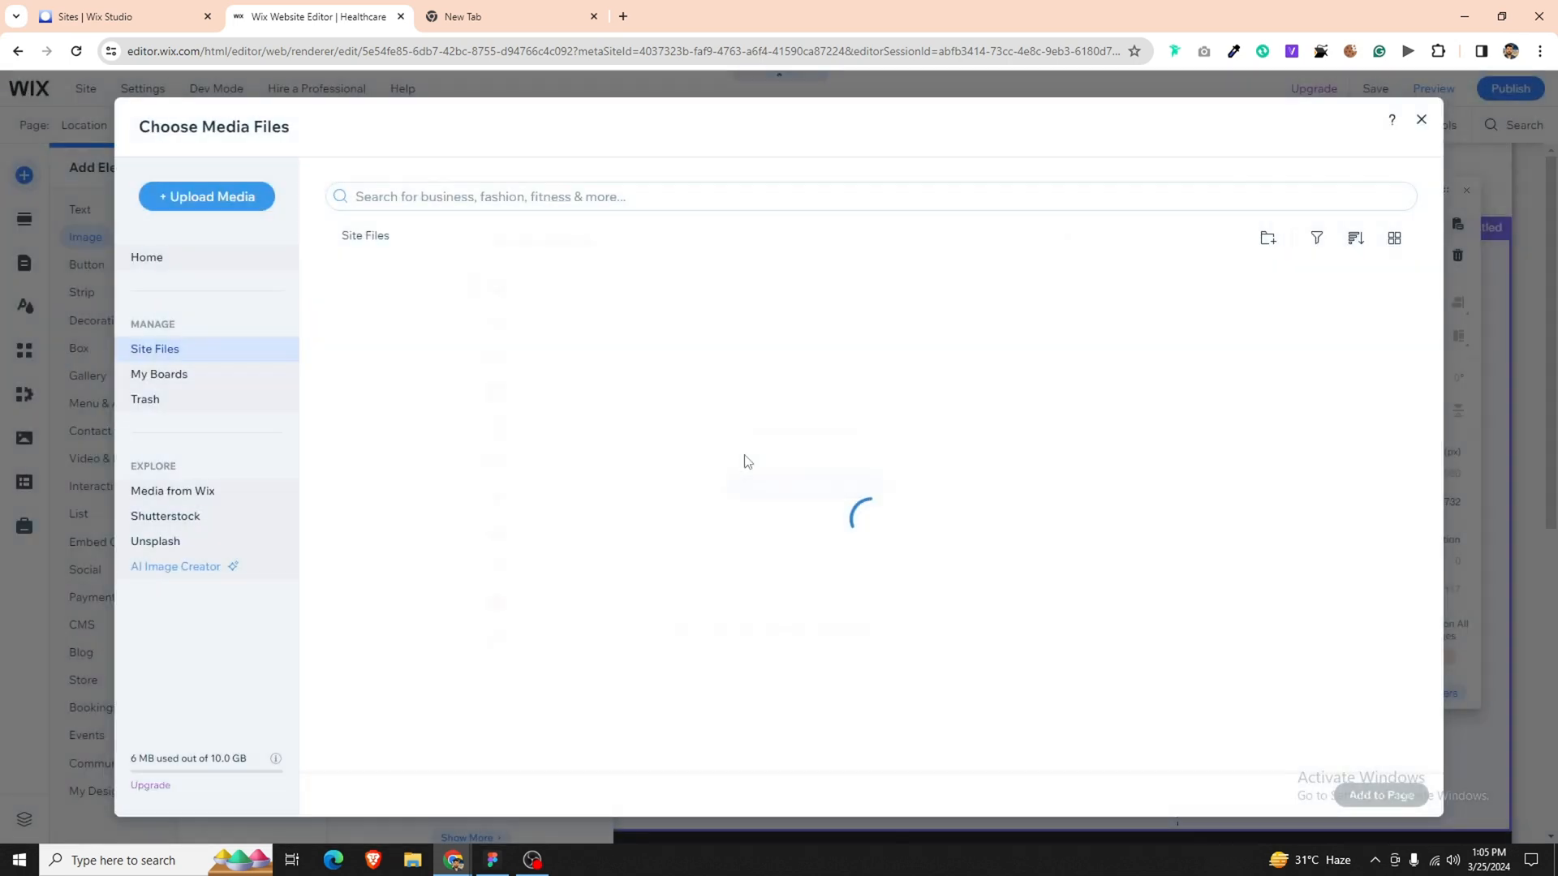
scroll(978, 503, "down", 3)
scroll(978, 511, "down", 6)
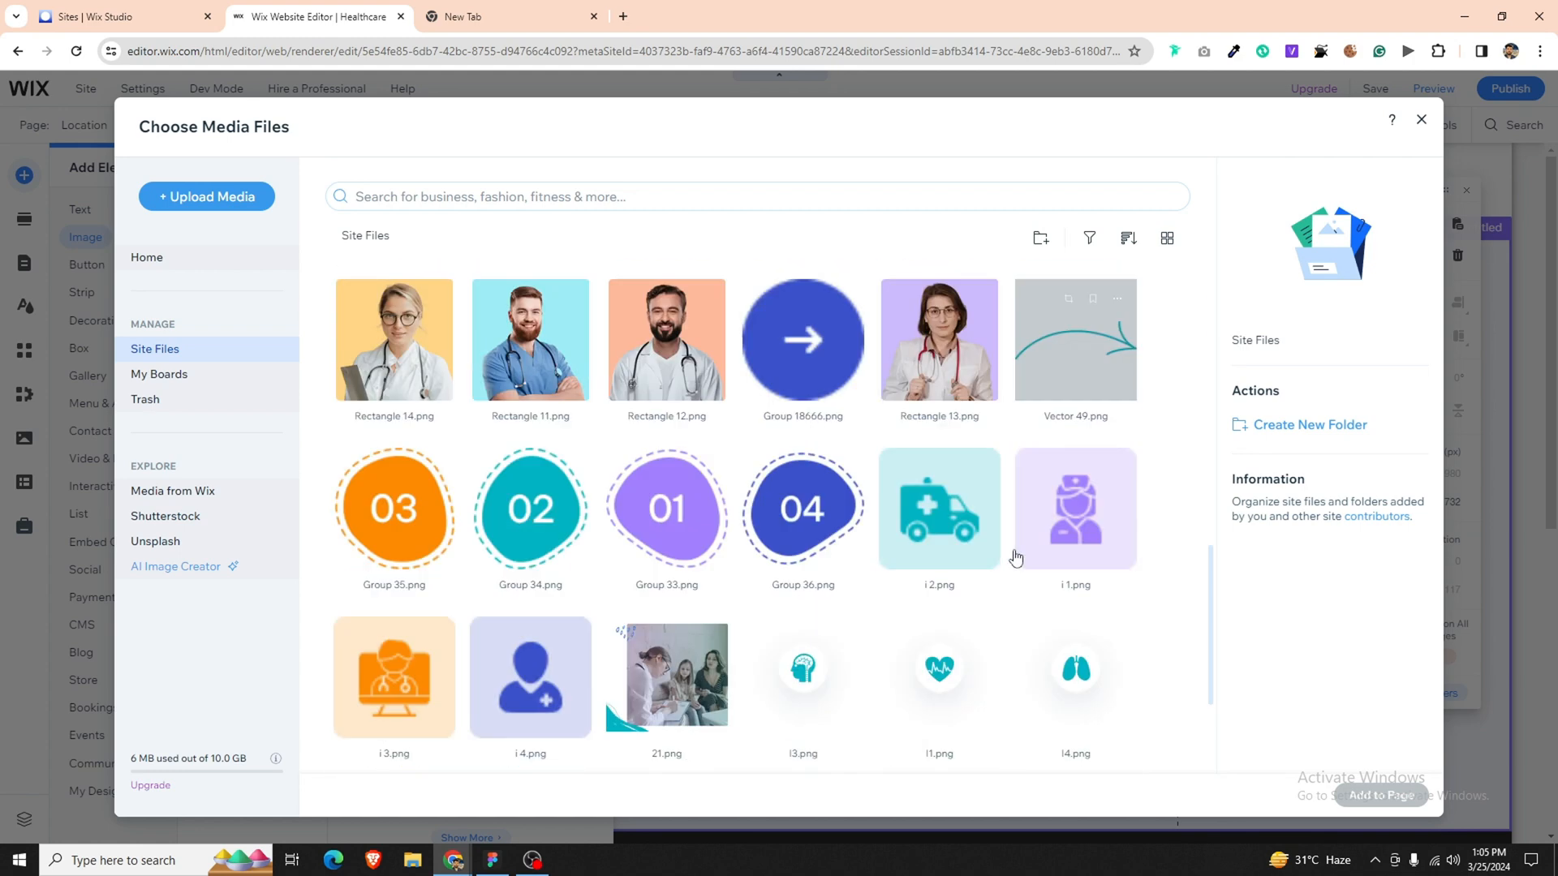
scroll(770, 599, "down", 2)
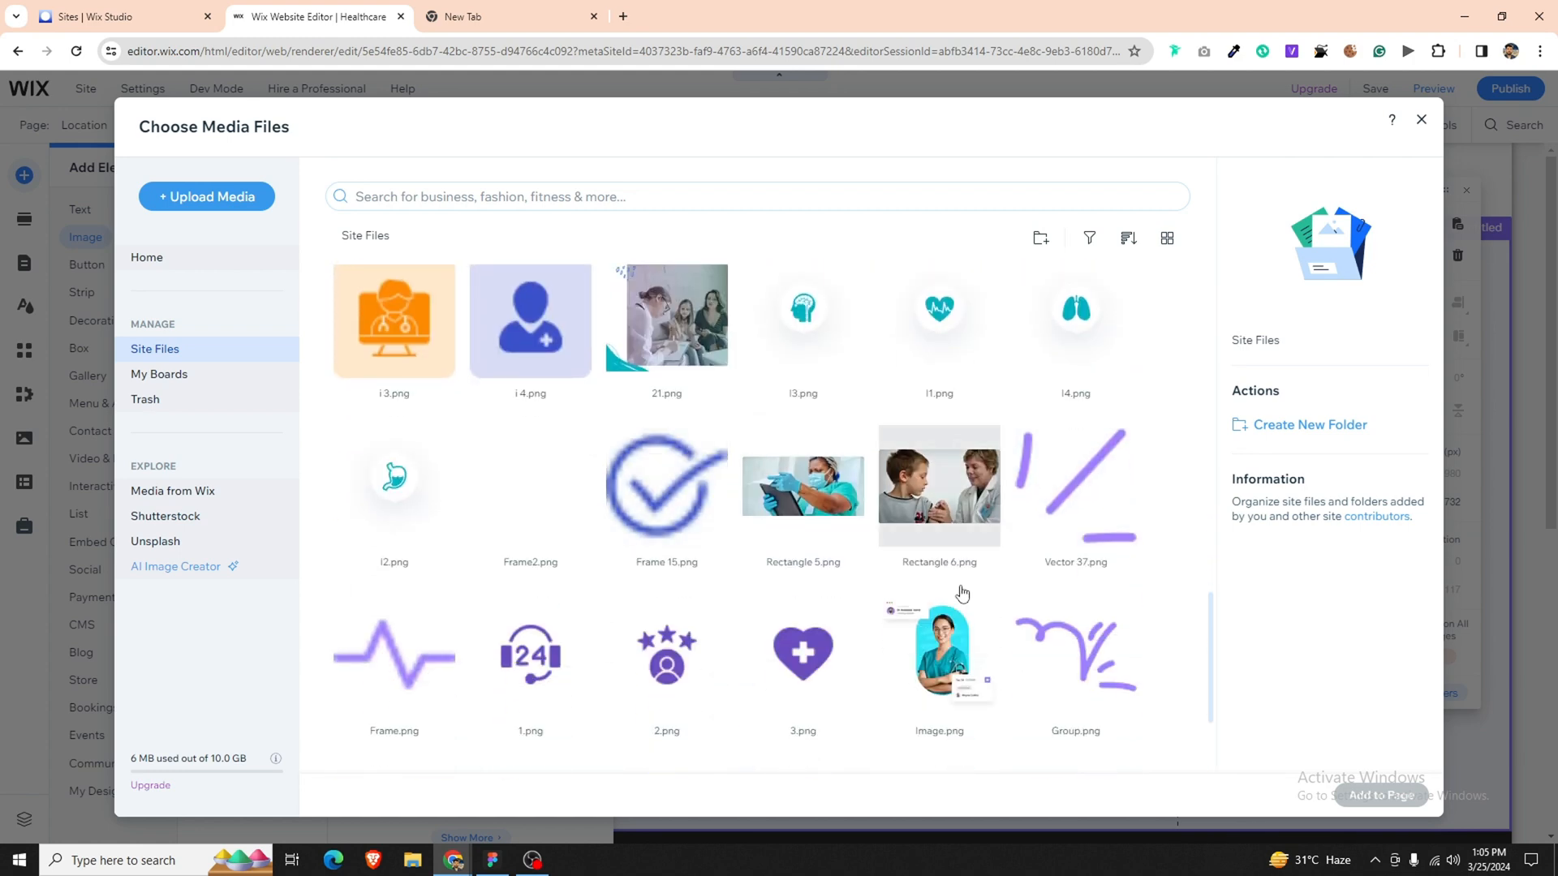
scroll(401, 700, "down", 2)
double_click(409, 496)
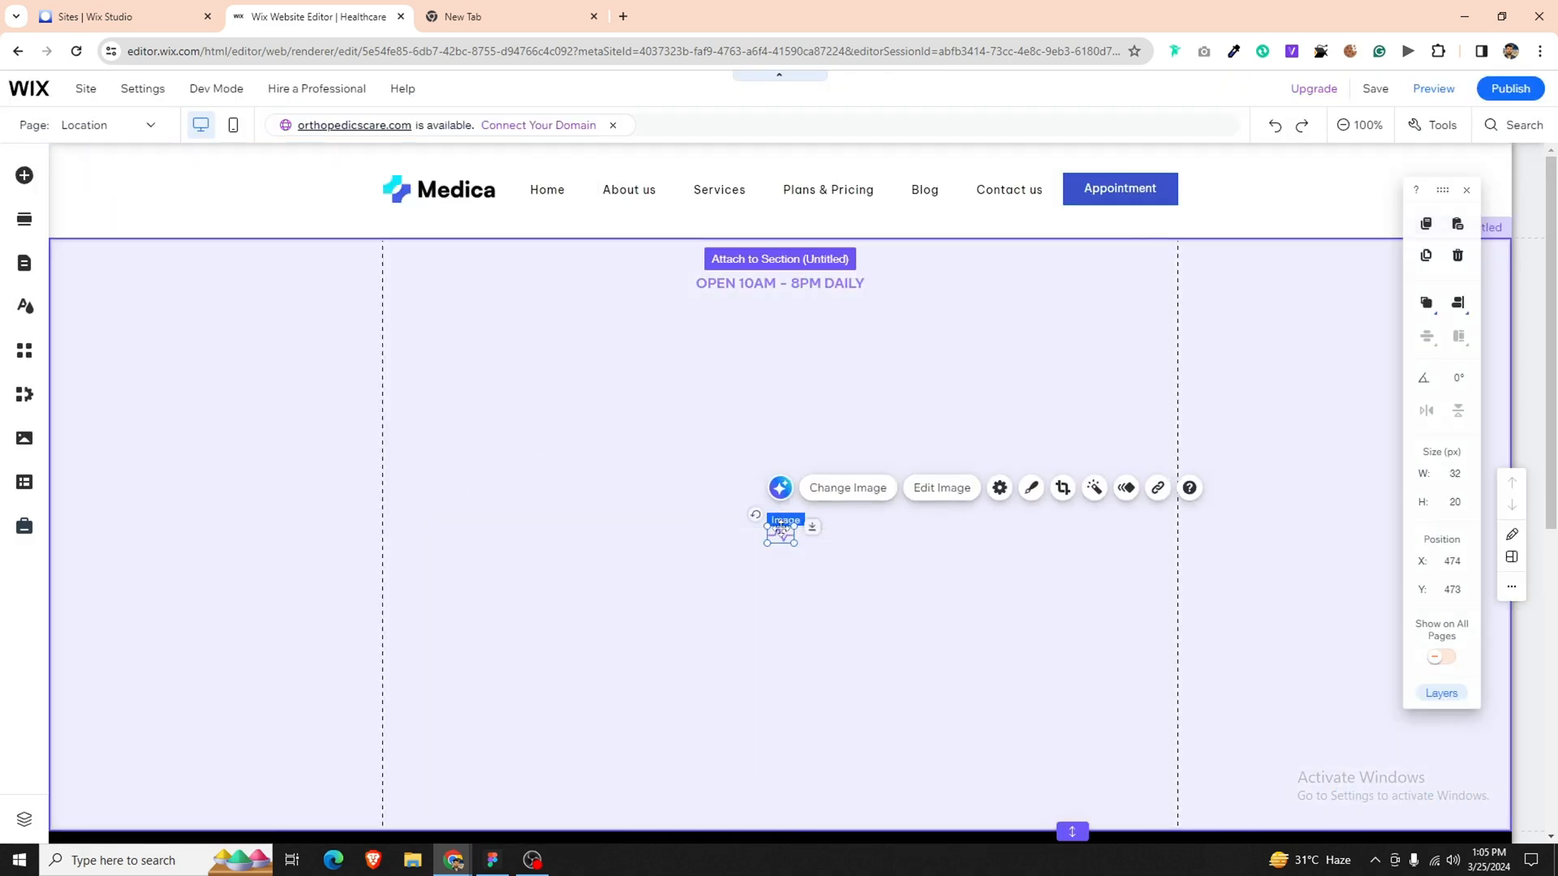
Place the pulse-line image just left of the "OPEN 10AM - 8PM DAILY" text and group the two elements.
left_click_drag(780, 529, 676, 287)
left_click(779, 283, "shift")
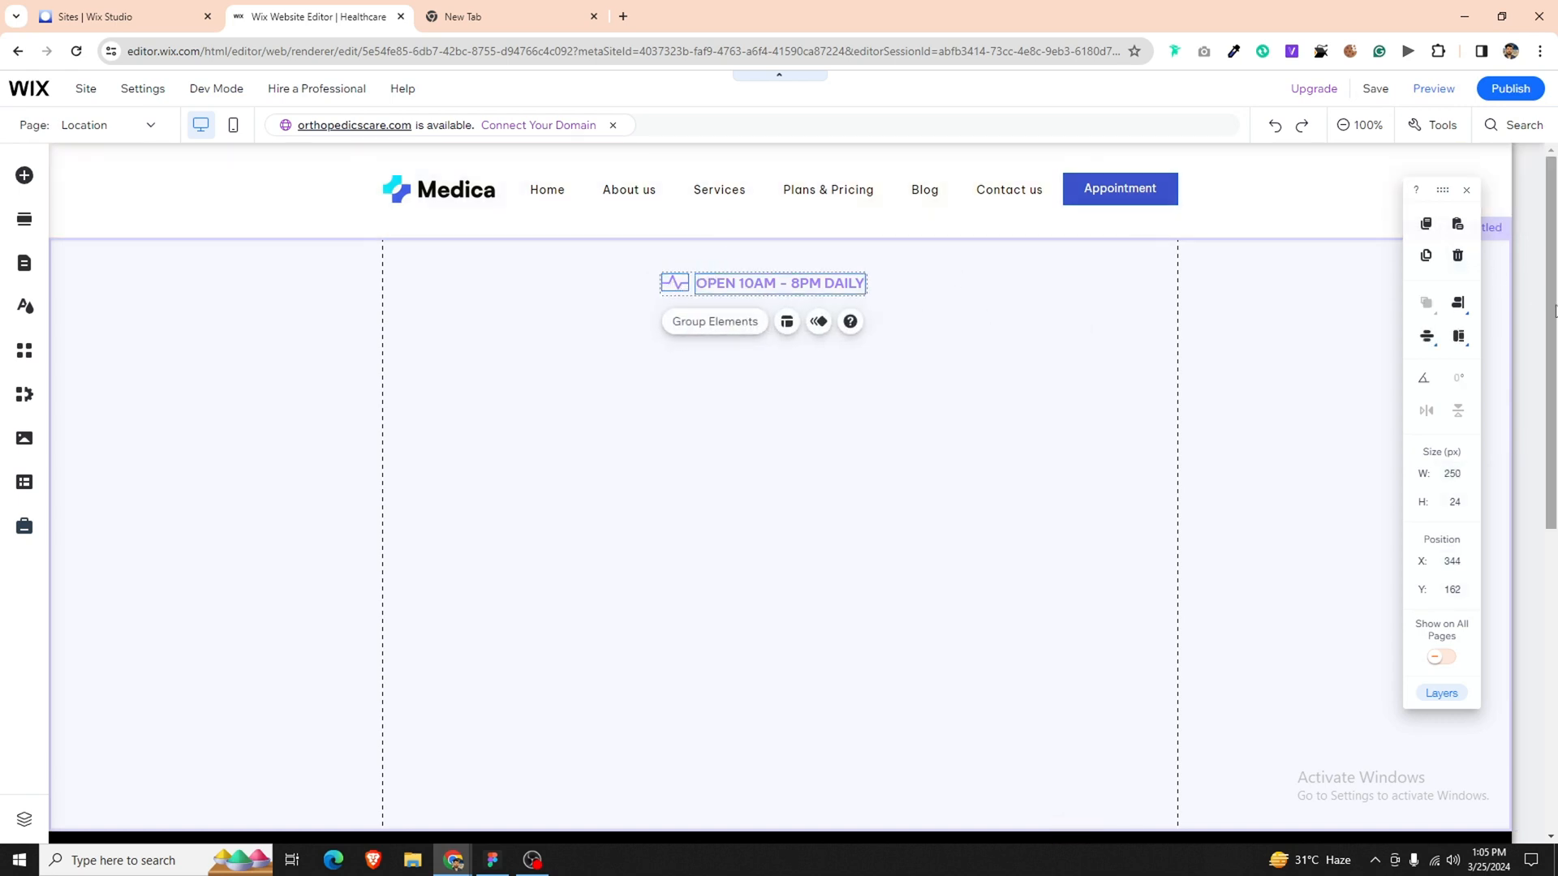
left_click(1453, 309)
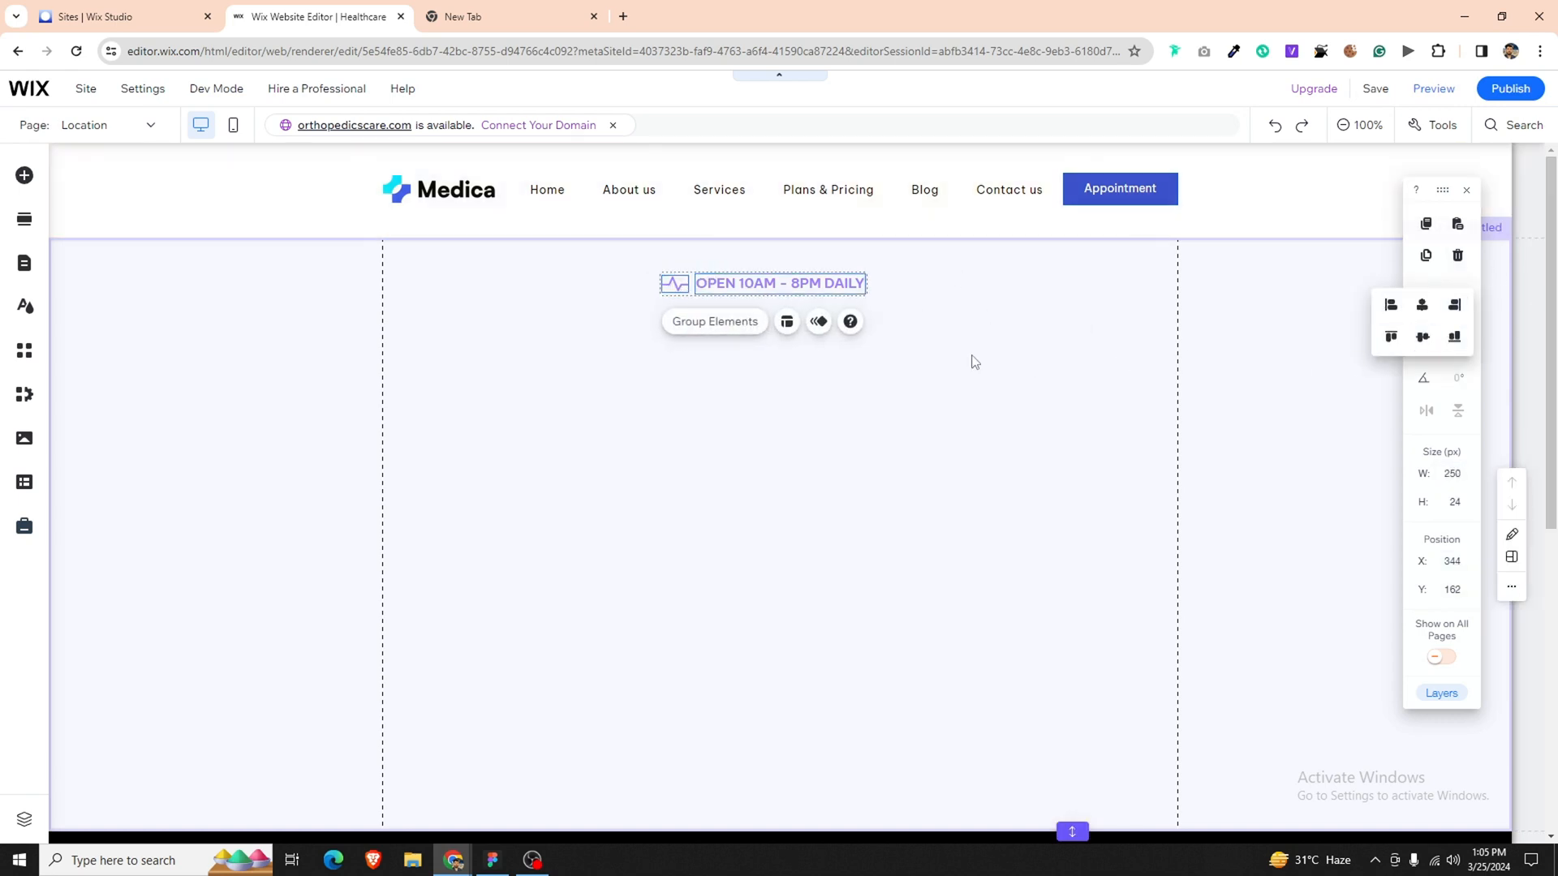
left_click(759, 326)
Centre the opening hours group horizontally on the page.
left_click(1465, 301)
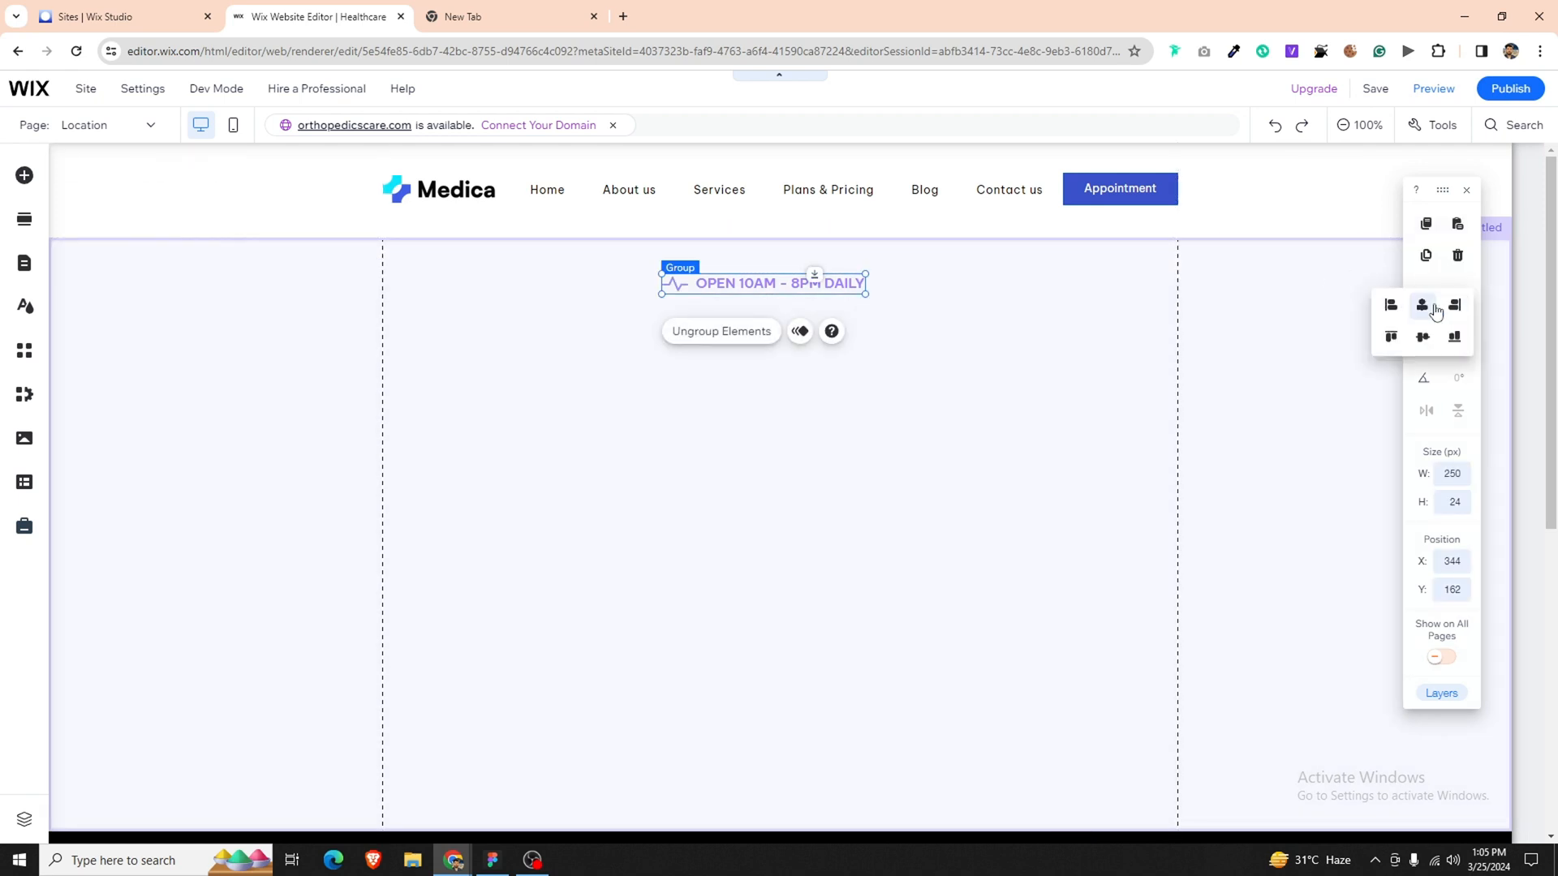
left_click(1425, 308)
left_click(925, 489)
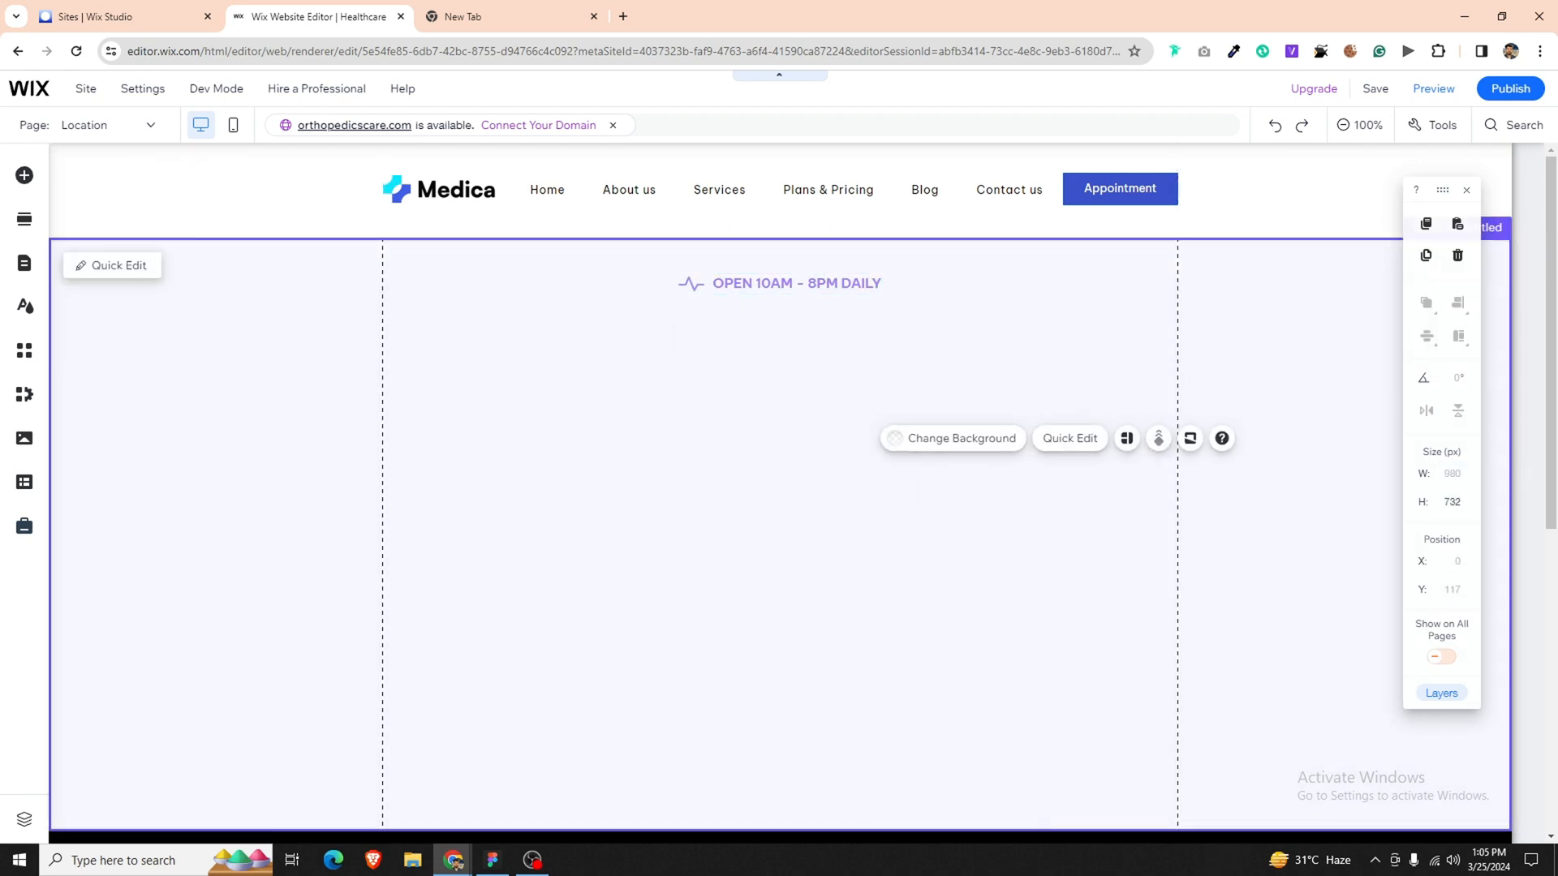
left_click(375, 591)
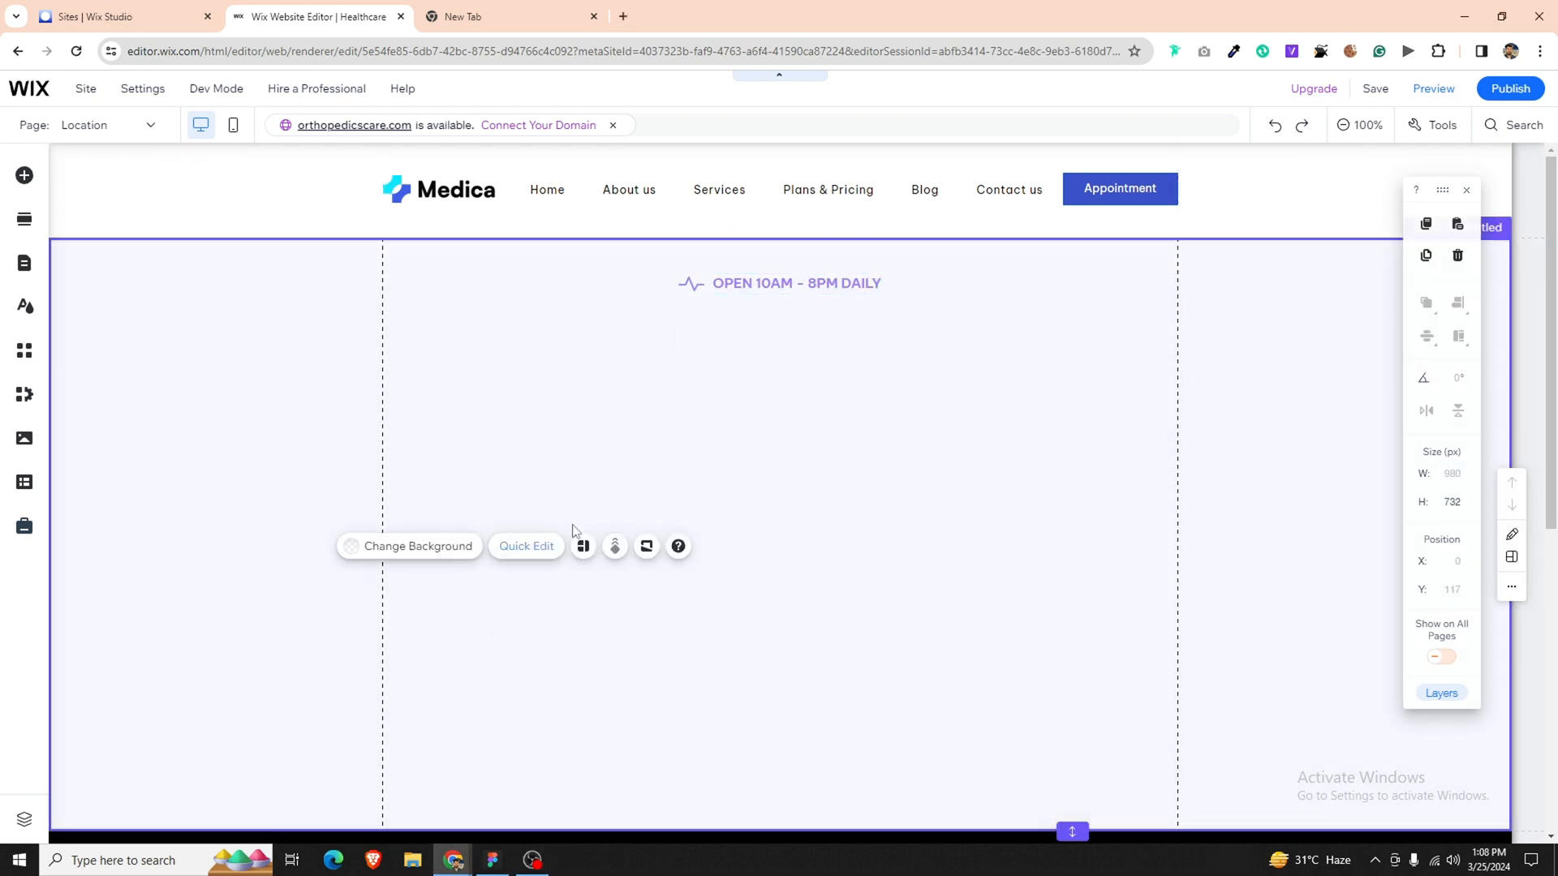
left_click(708, 418)
Switch to the Figma design and copy the main heading text "The John Hopkins Hospital".
key("alt+Tab")
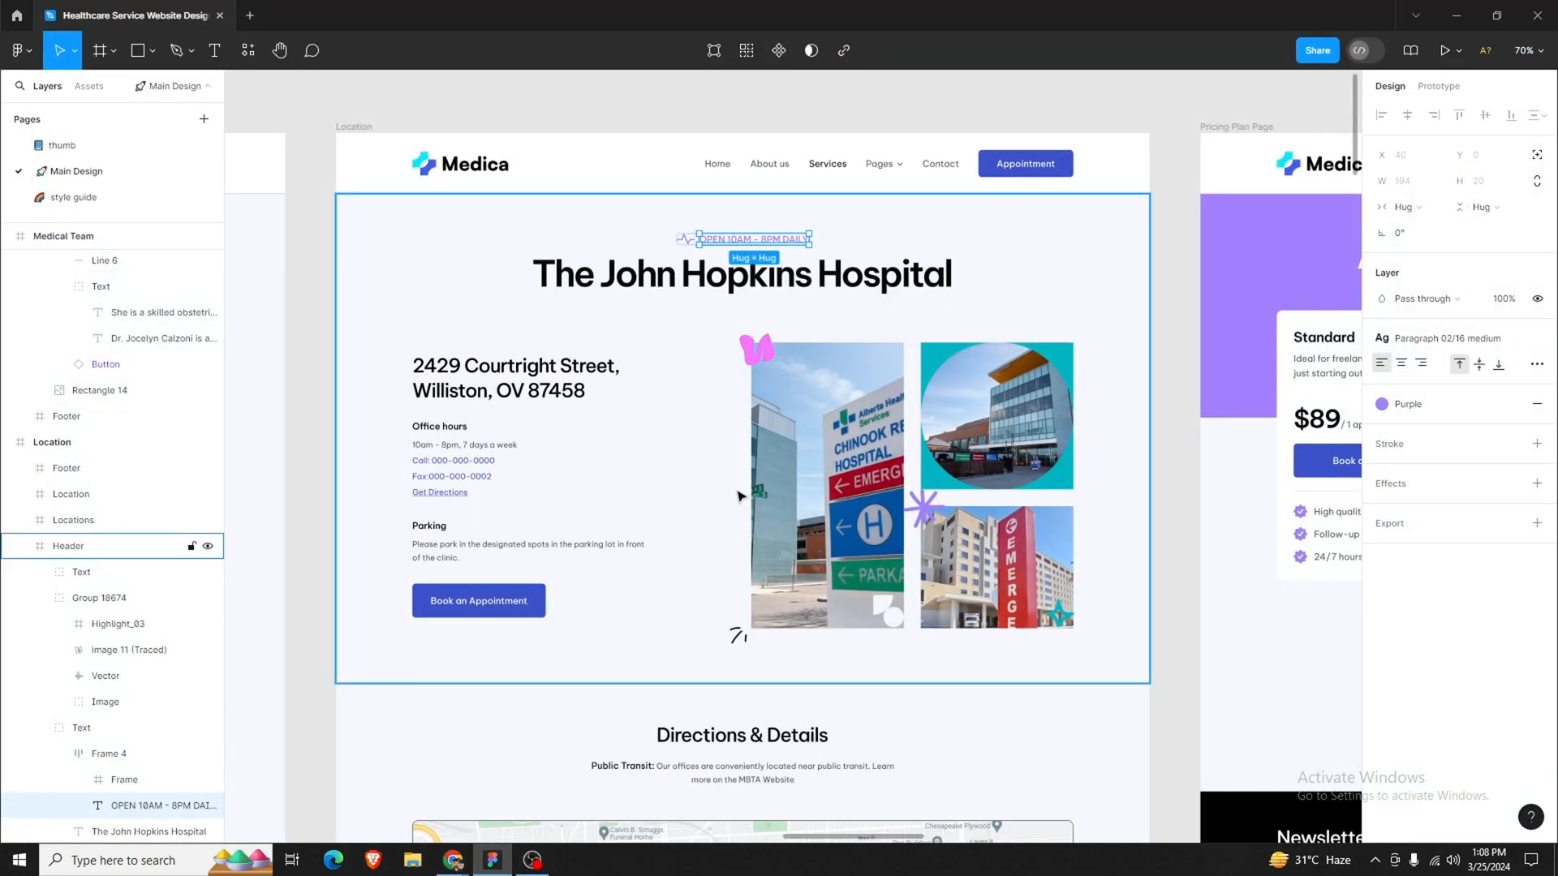
left_click(480, 385)
double_click(480, 385)
double_click(478, 381)
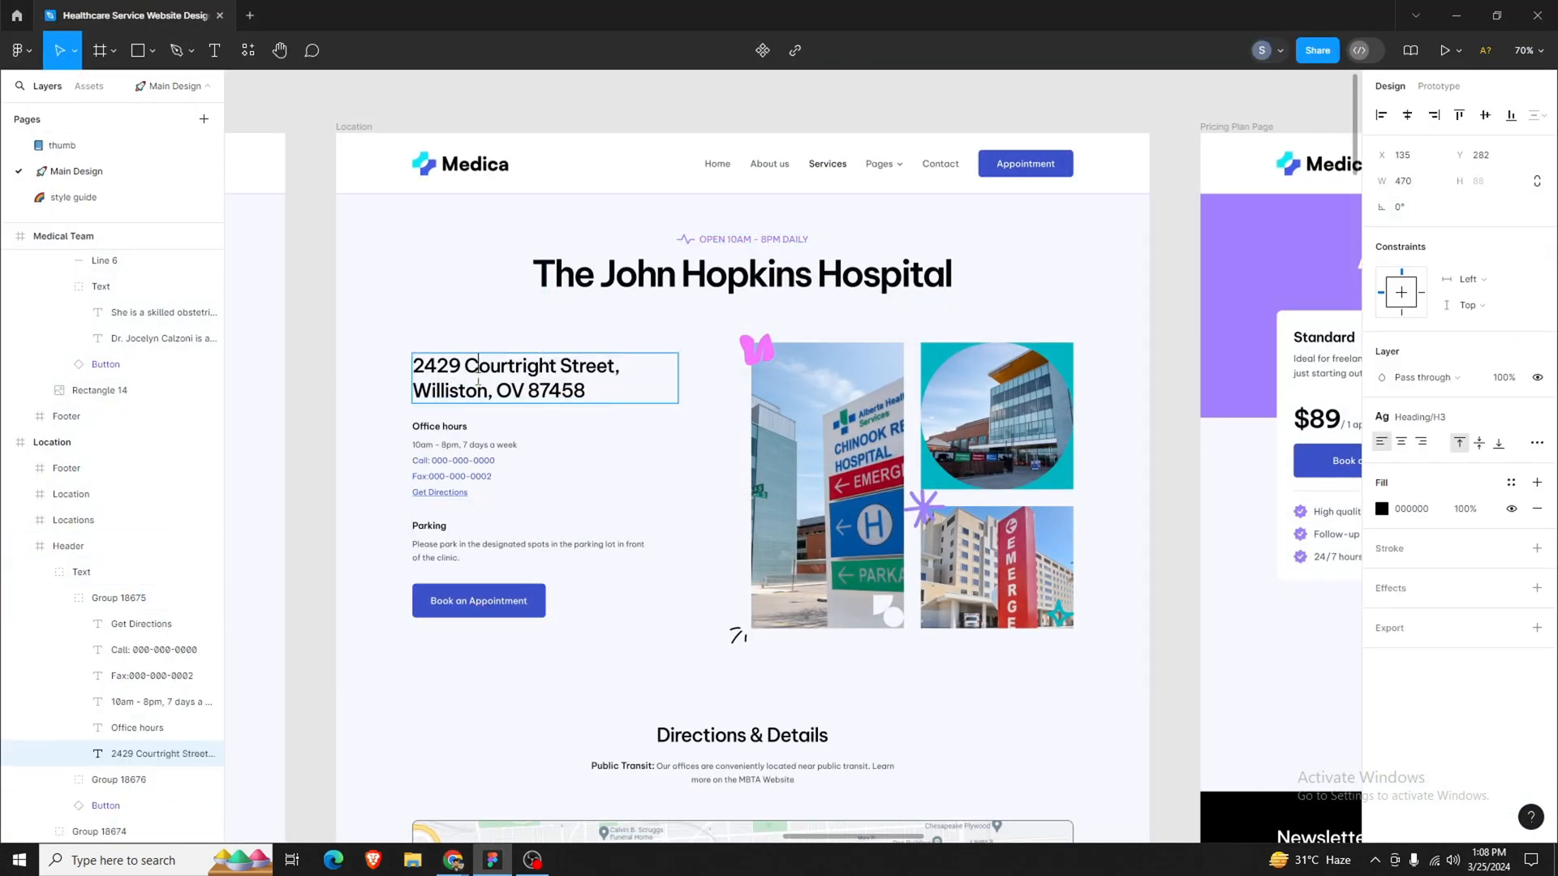
left_click(642, 286)
double_click(641, 285)
key("ctrl+c")
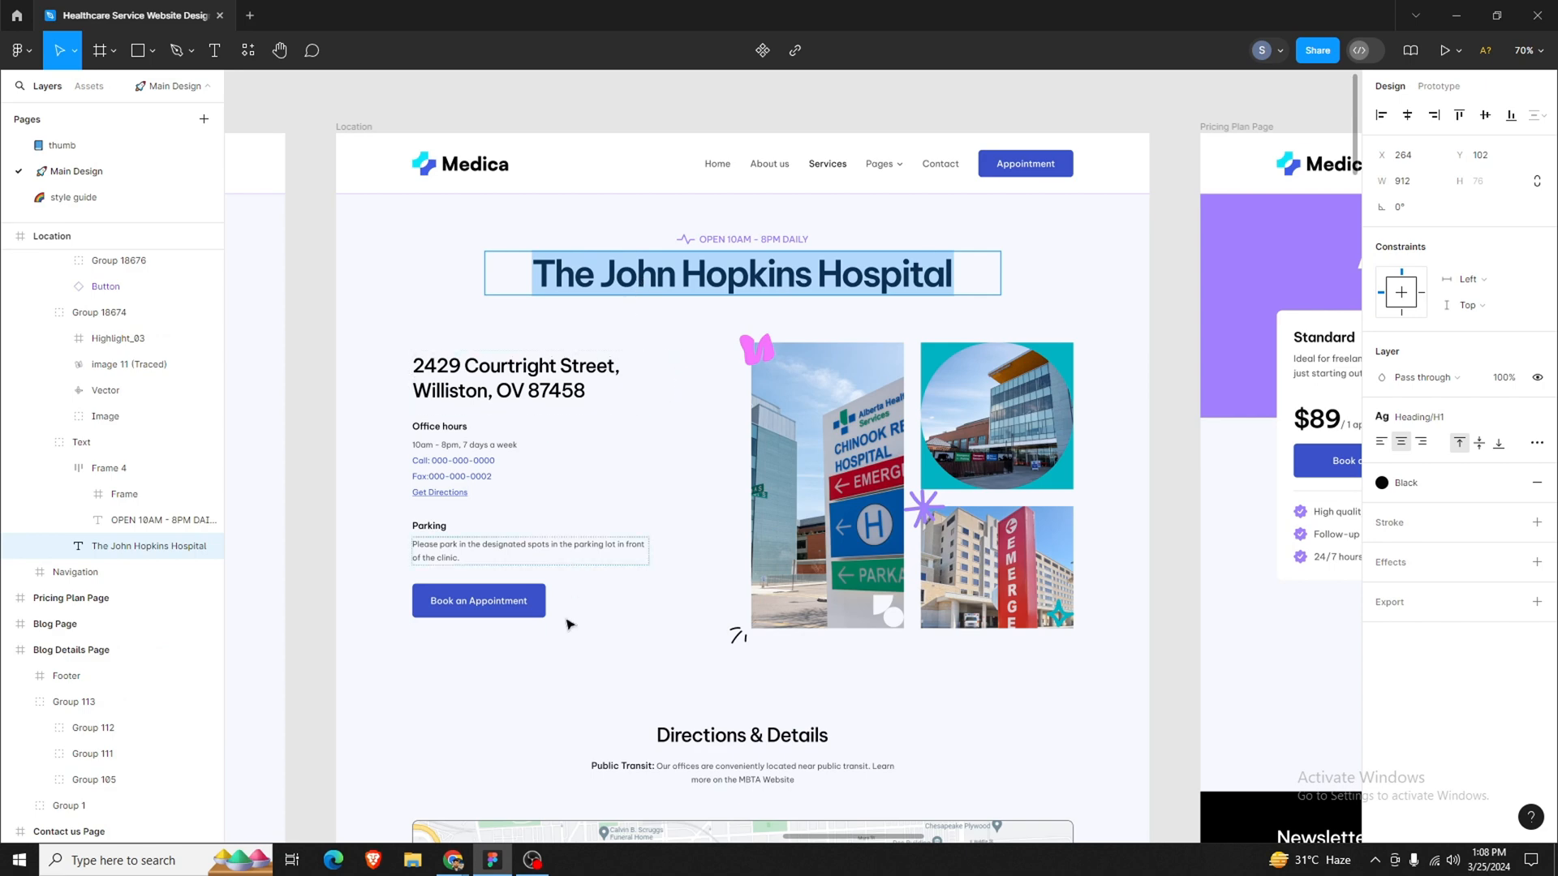
Return to the Wix editor and add a Heading 1 text below the opening hours, containing the copied "The John Hopkins Hospital".
key("alt+Tab")
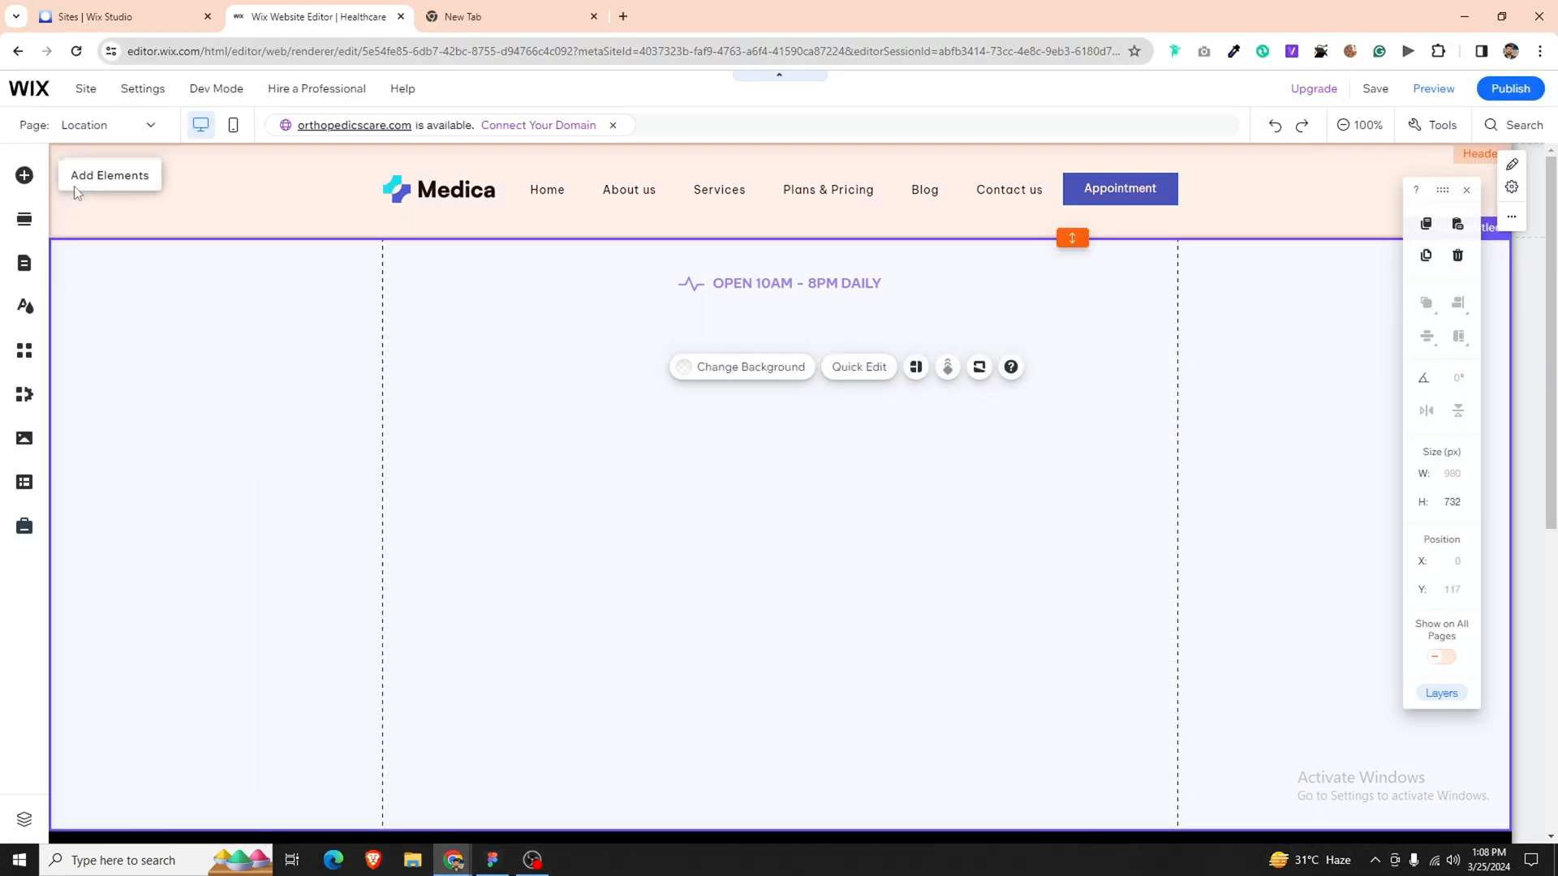
left_click(24, 175)
left_click(81, 210)
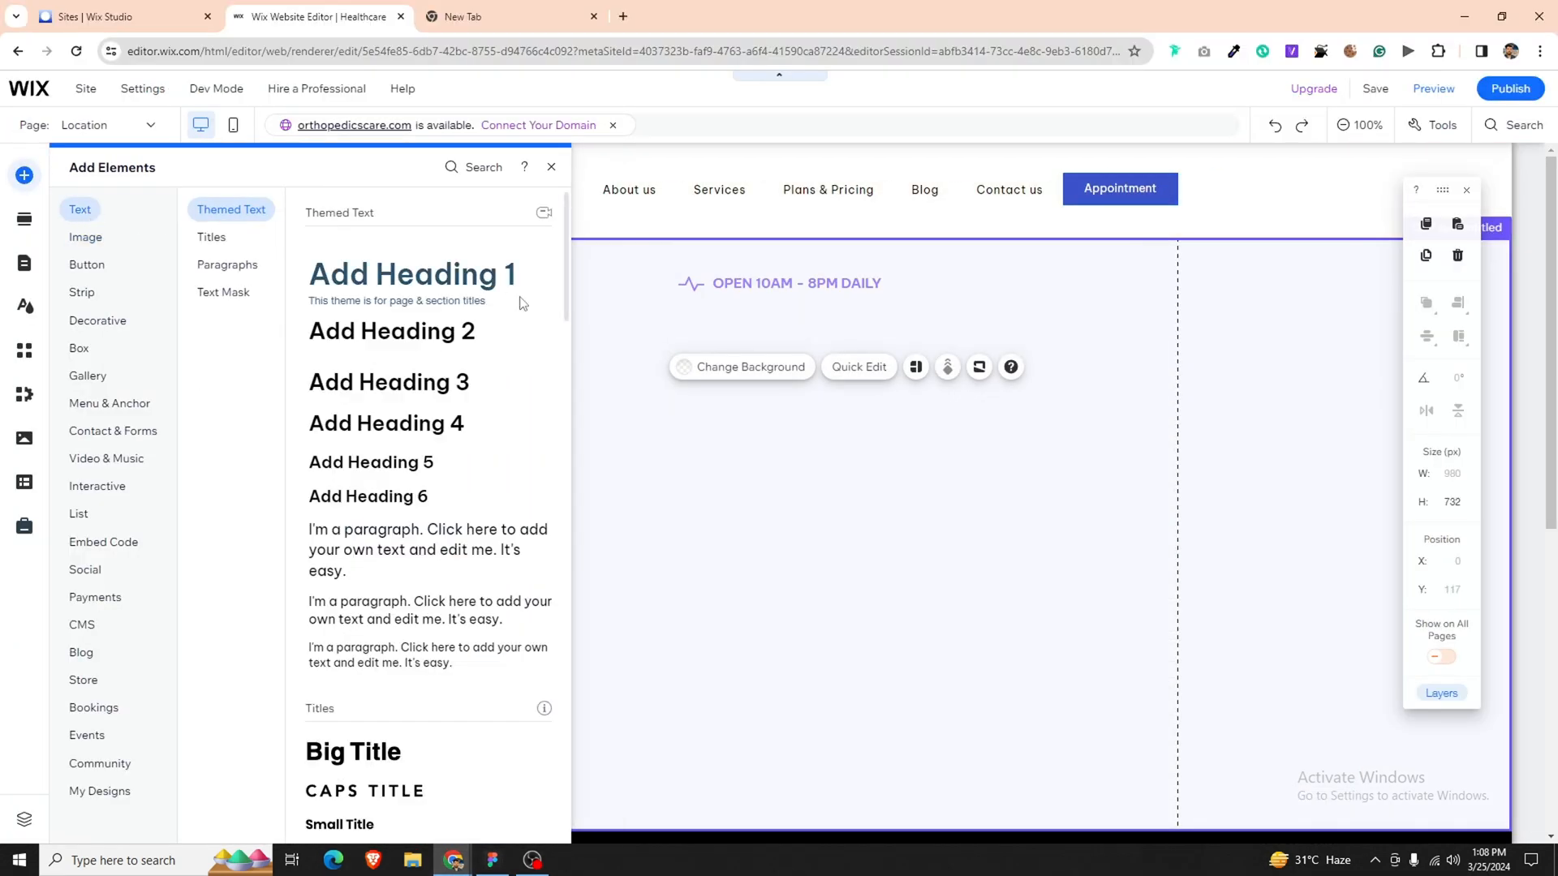
left_click(337, 276)
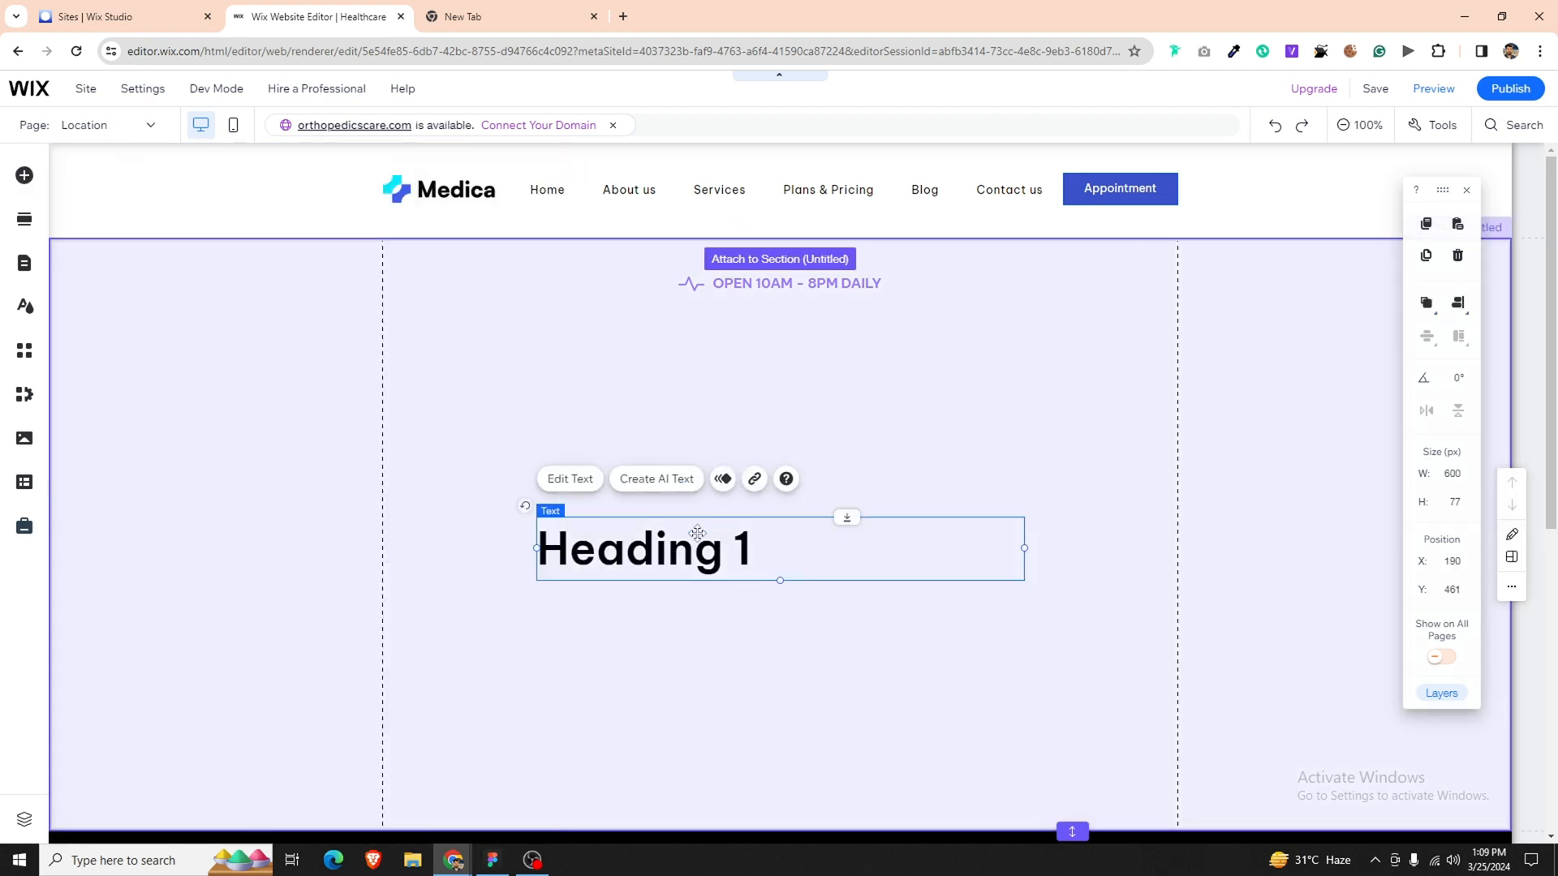
left_click_drag(697, 539, 697, 351)
double_click(696, 351)
key("ctrl+v")
Centre-align the text of the hospital name heading.
key("ctrl+a")
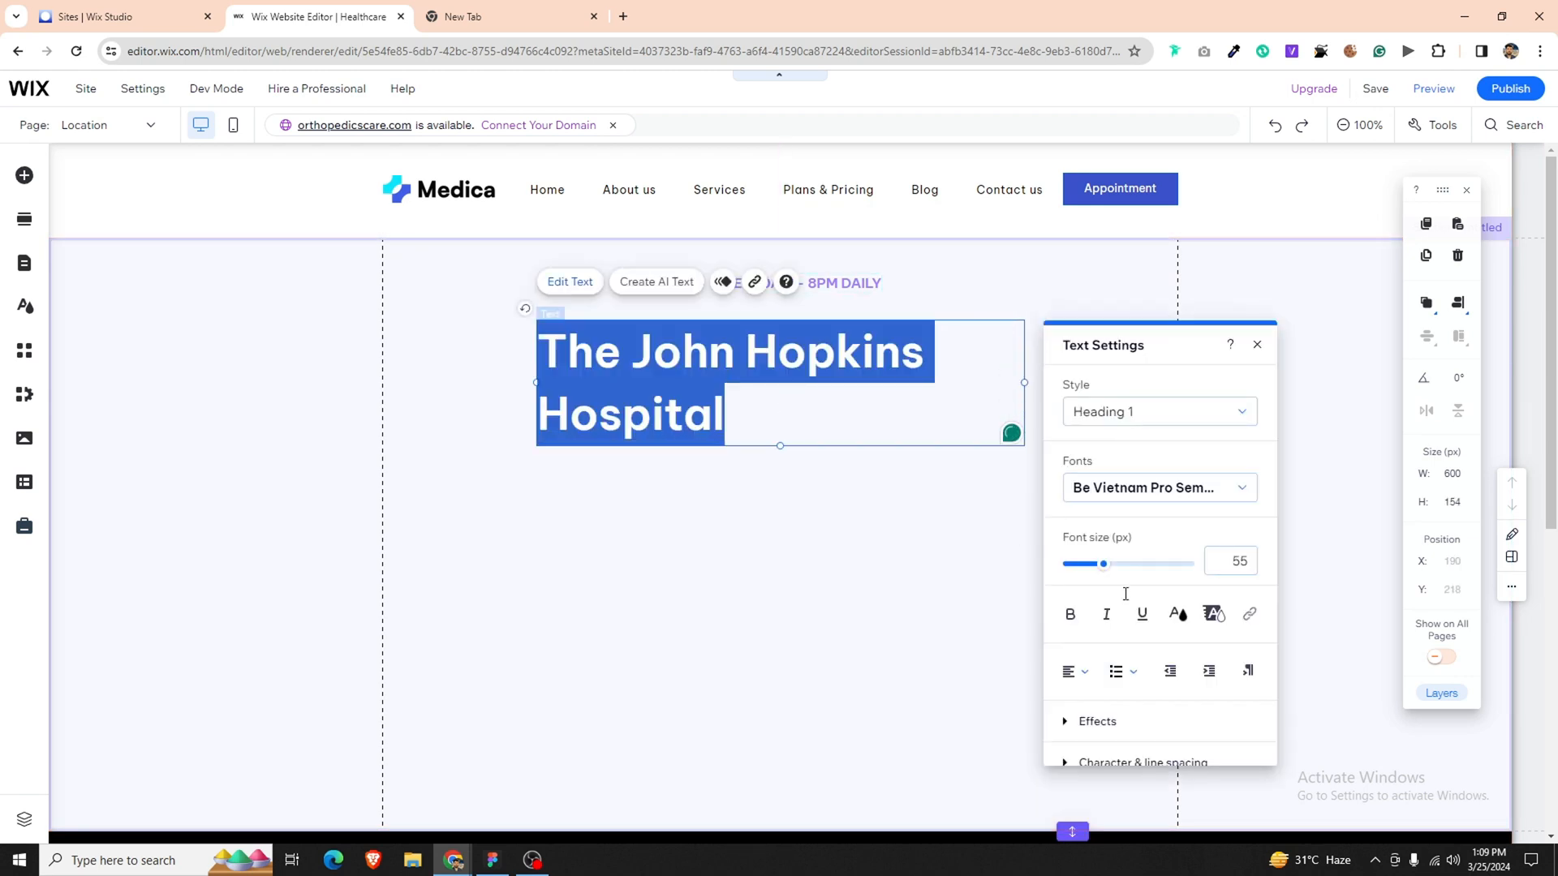
left_click(1085, 671)
left_click(1088, 678)
left_click(1084, 672)
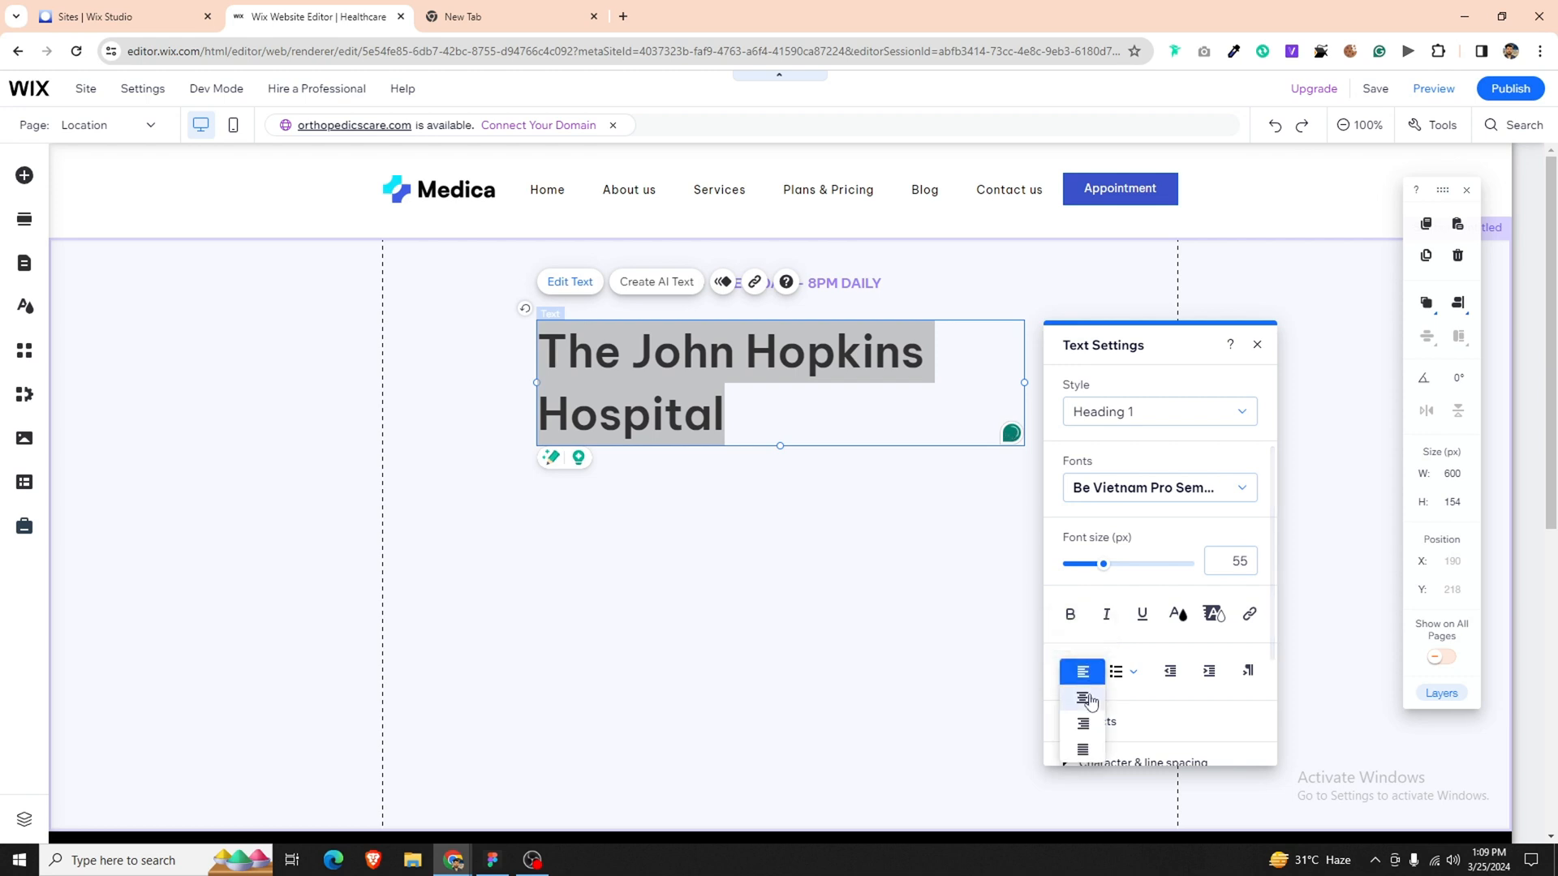
left_click(1080, 720)
left_click(1178, 614)
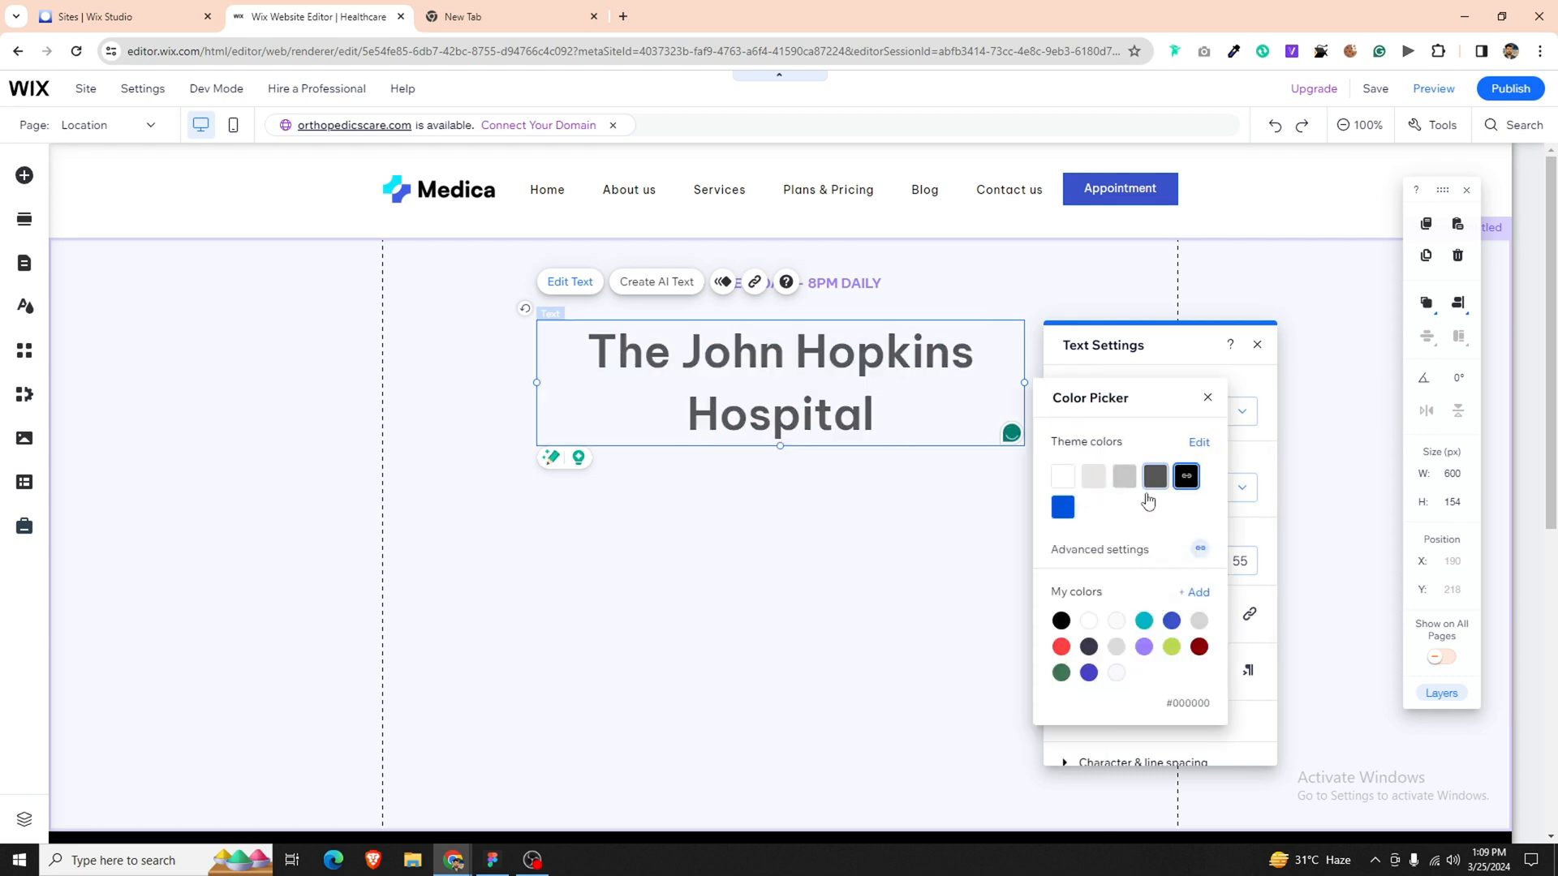
left_click(979, 594)
key("Escape")
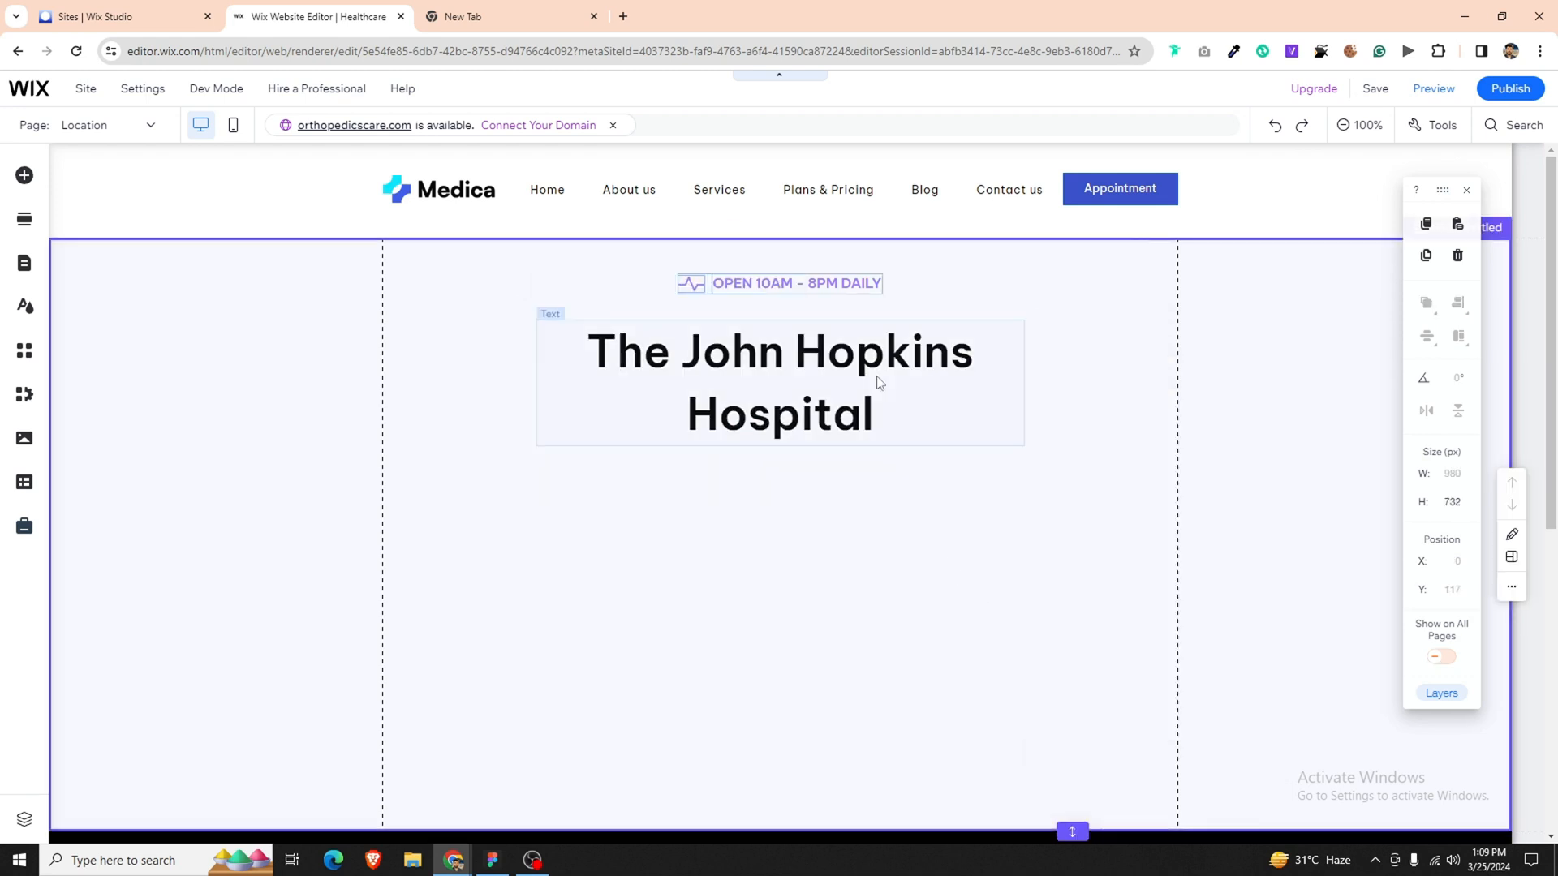
Widen the hospital name heading's box to about 757 px so it fits one line, and centre it horizontally on the page.
left_click_drag(1021, 386, 1154, 383)
left_click(1459, 305)
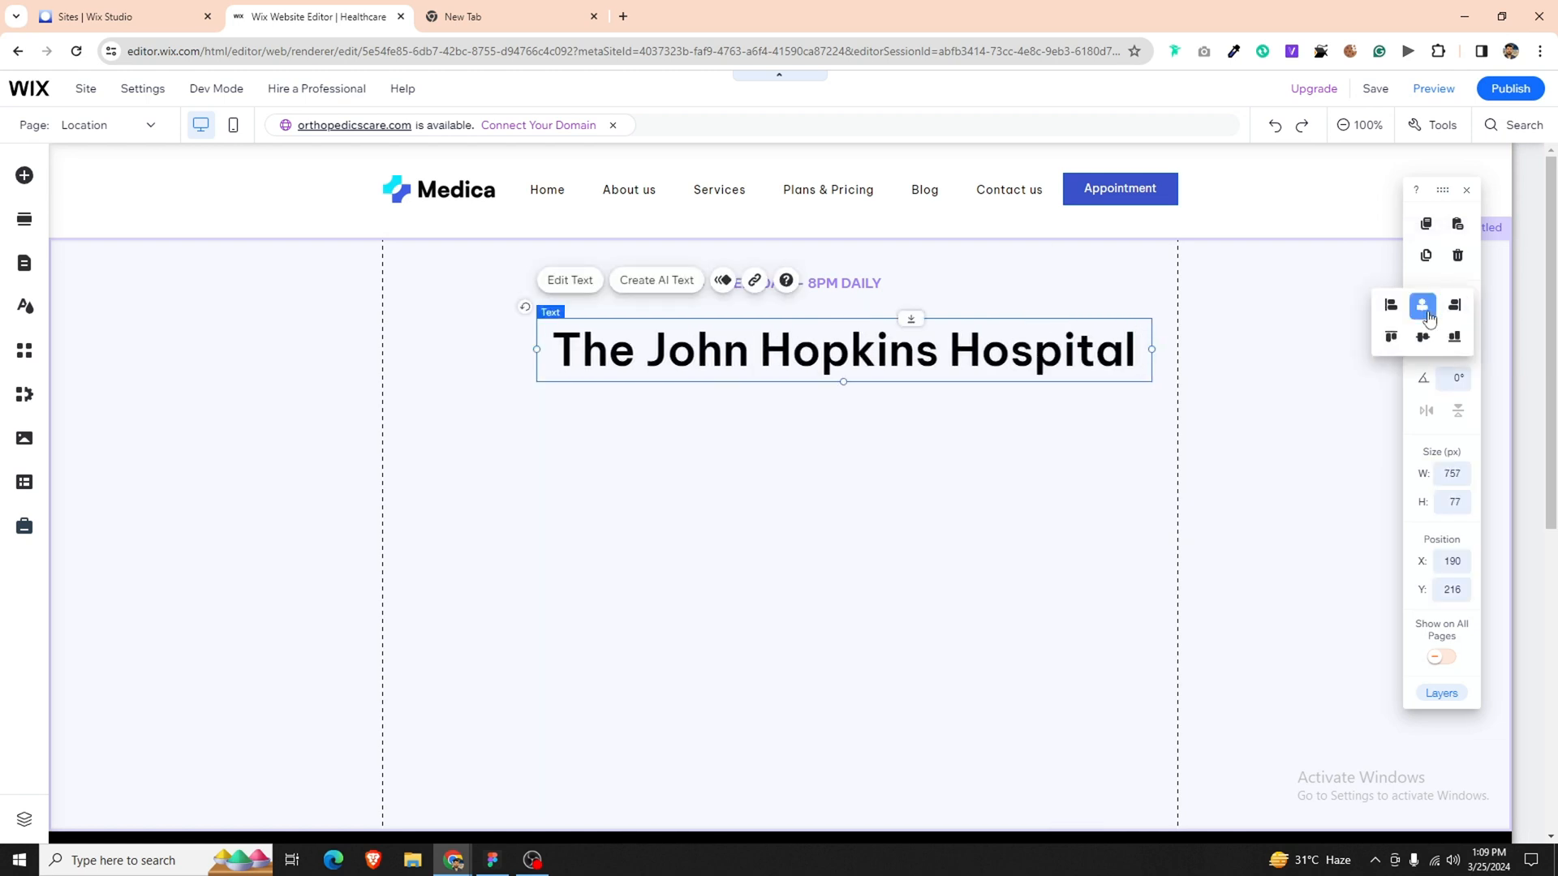
left_click(1424, 310)
left_click(794, 509)
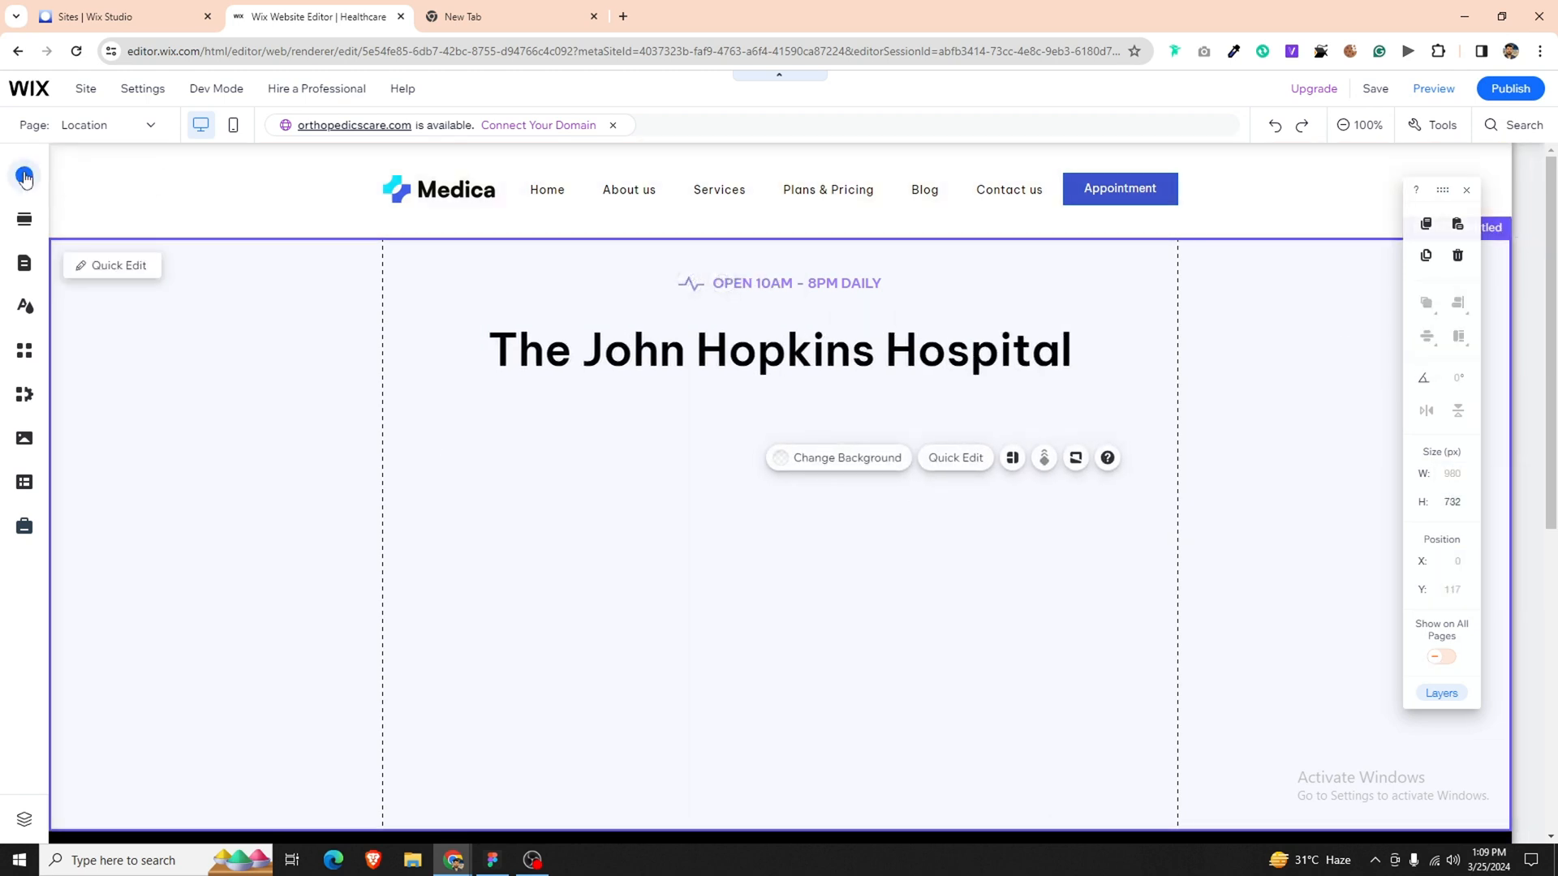
Add a blank white Classic strip below the hospital heading and extend its height to about 502 px.
left_click(24, 175)
left_click(95, 299)
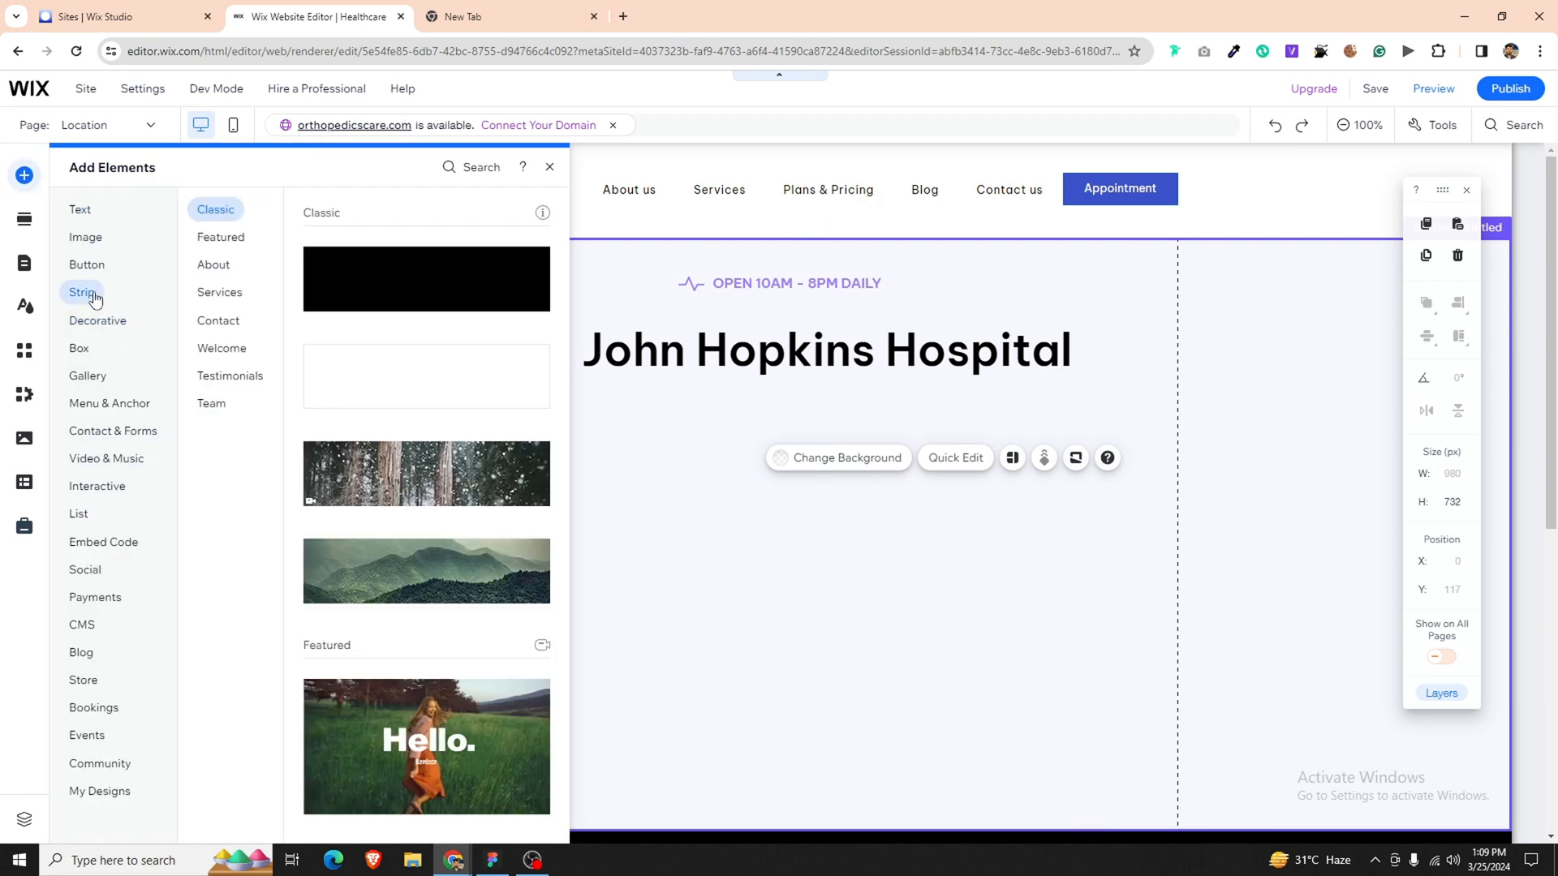
left_click_drag(370, 396, 854, 419)
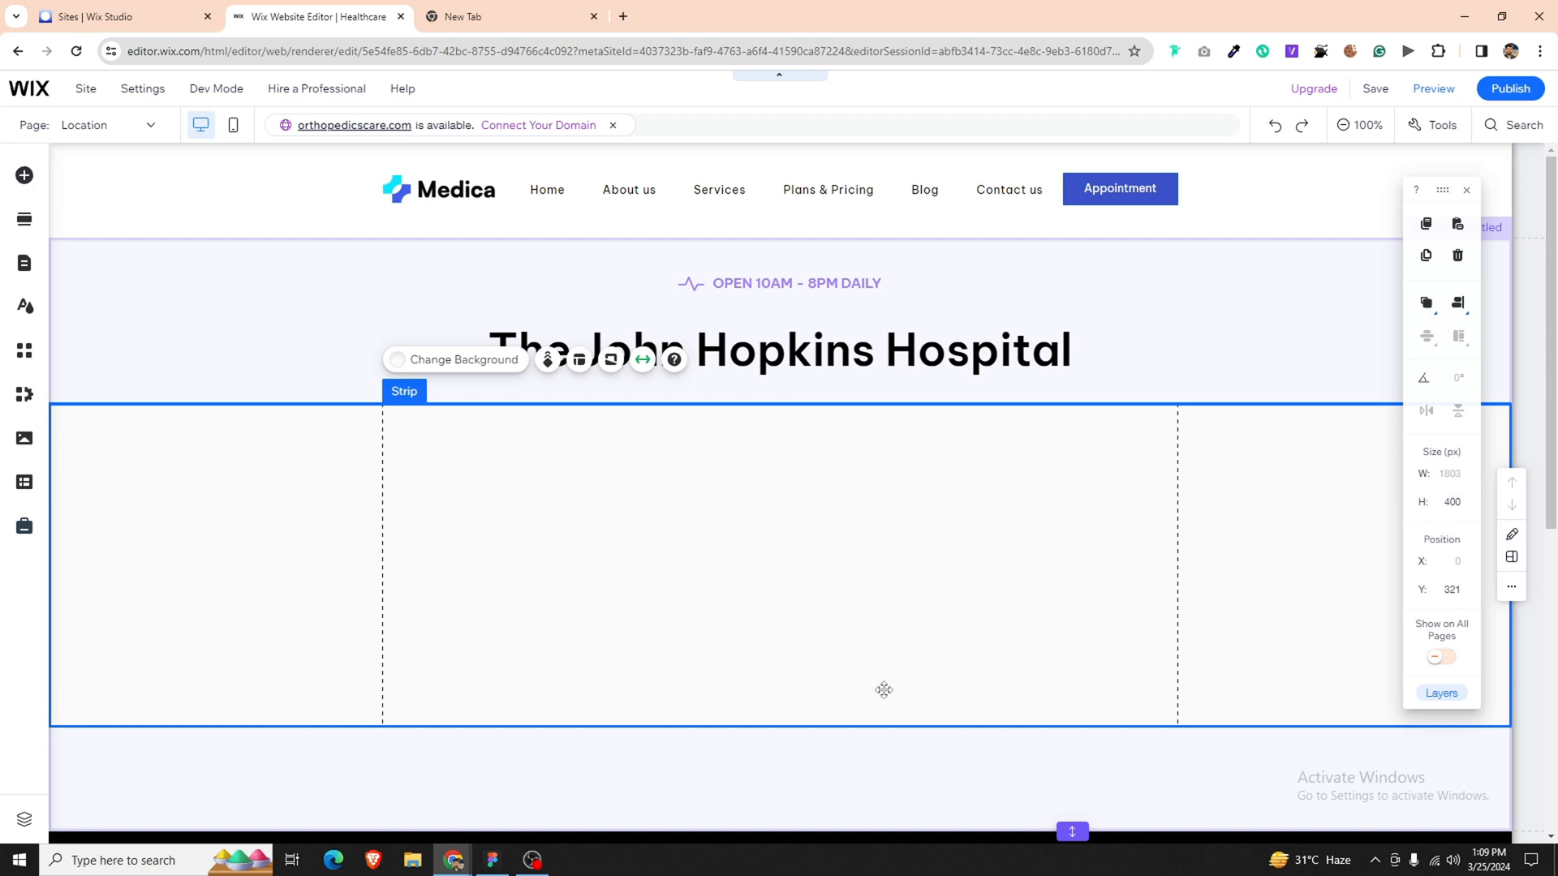
left_click_drag(884, 726, 893, 809)
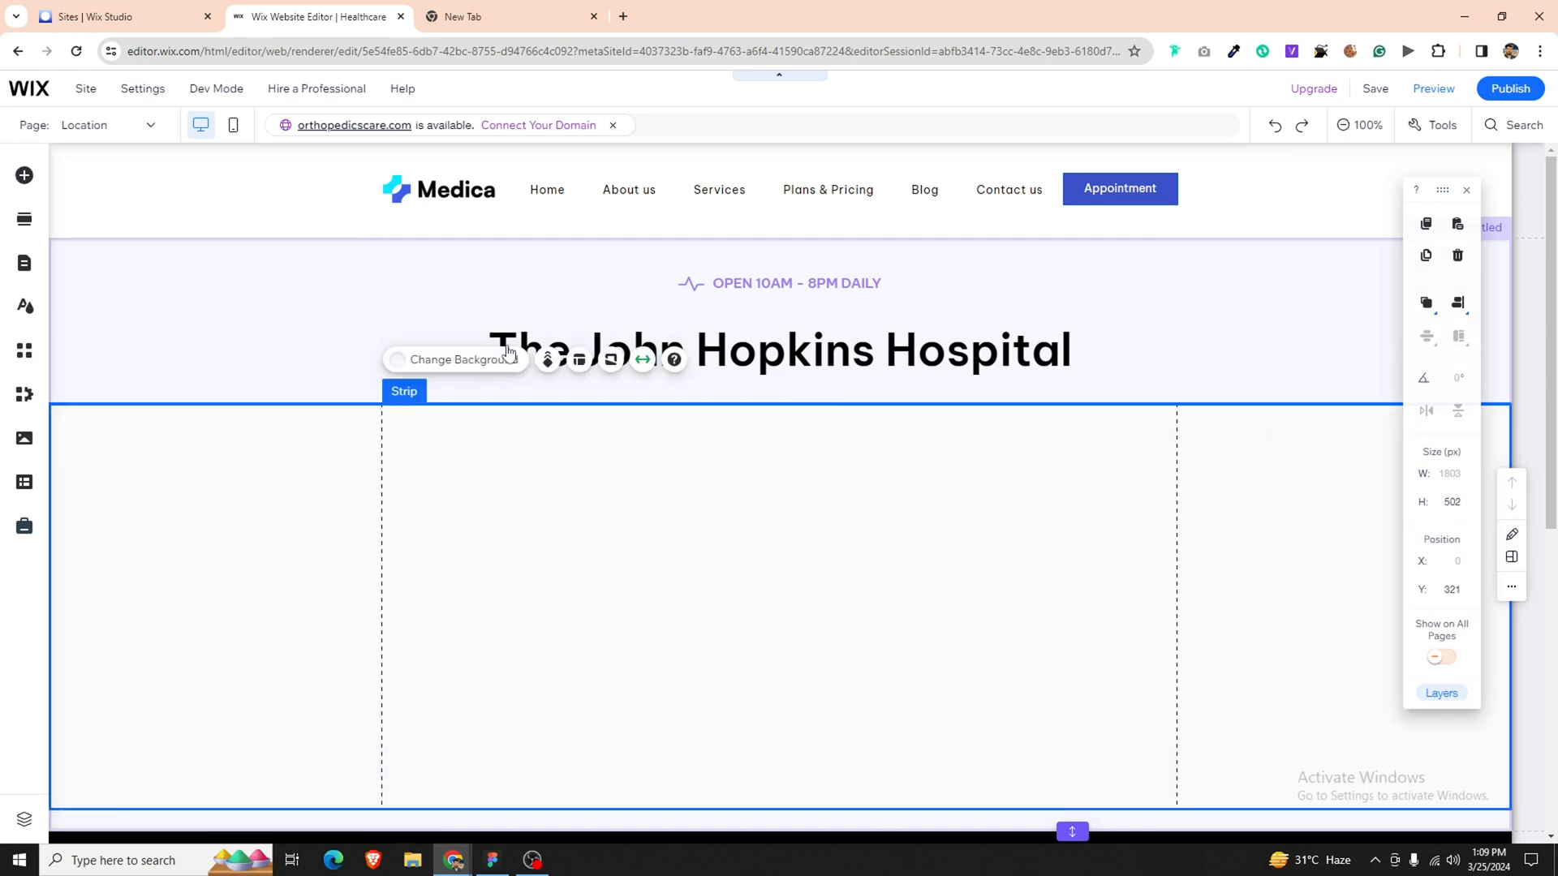
Limit the strip's stretch to the page width and make its background colour fully transparent.
left_click(643, 359)
left_click(343, 487)
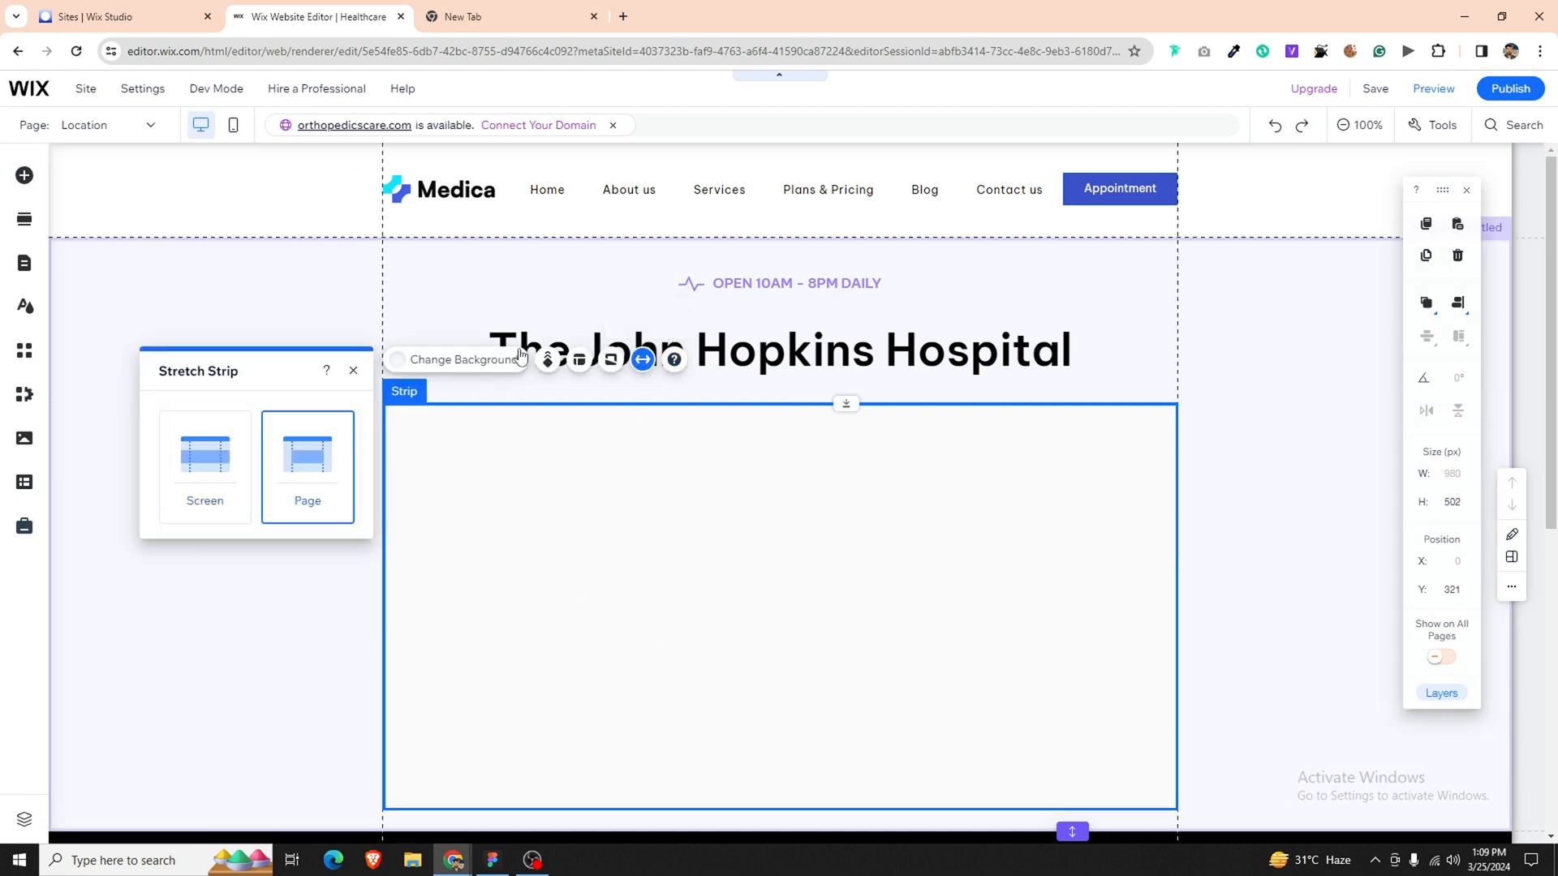
left_click(579, 359)
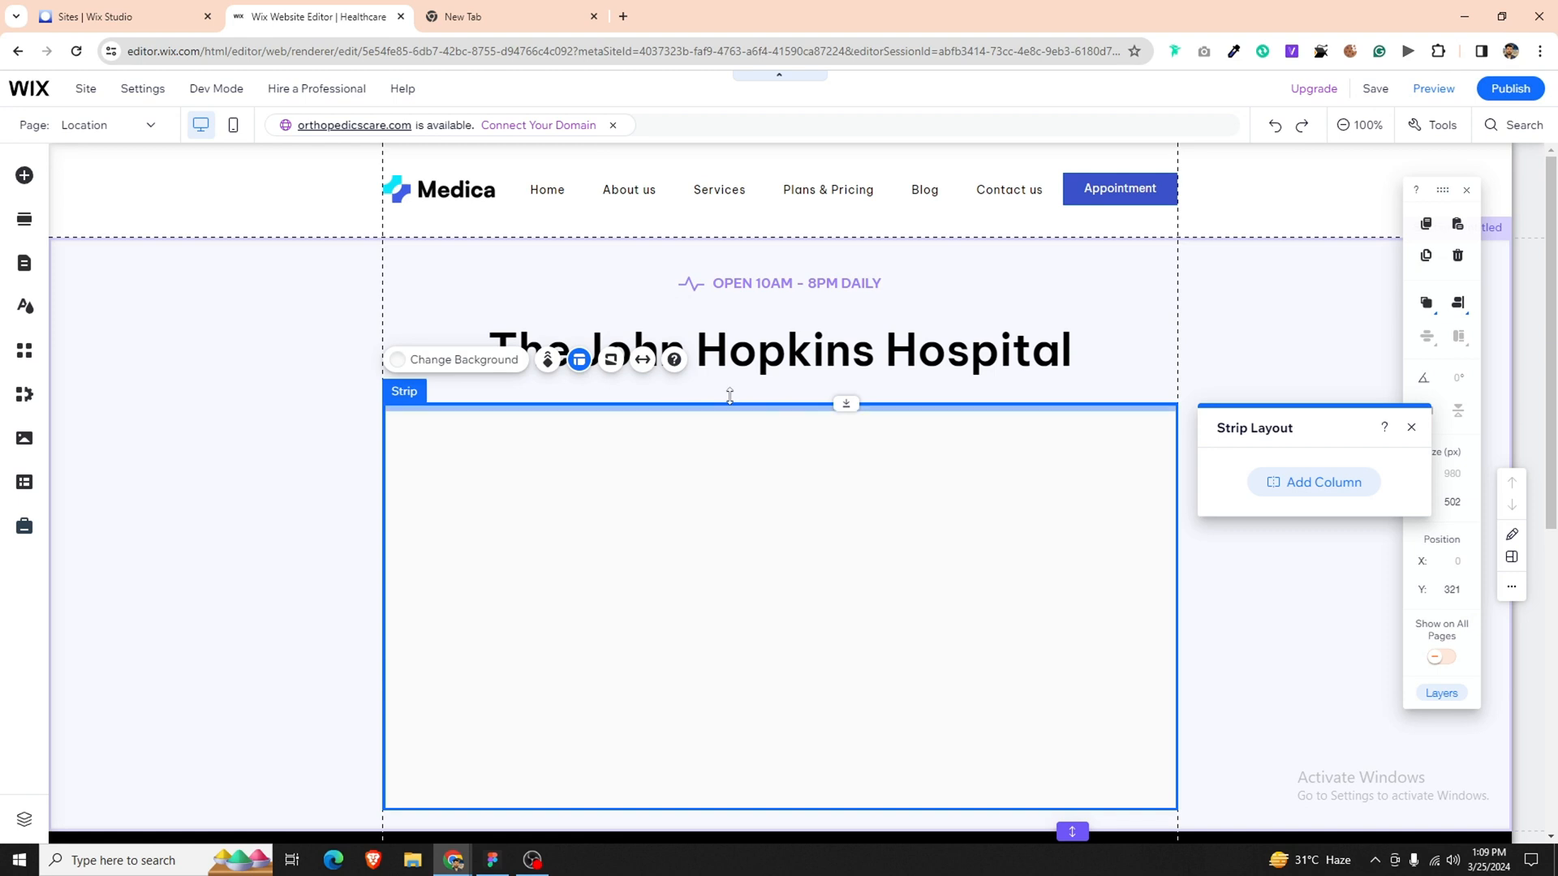
left_click(412, 362)
left_click(1310, 449)
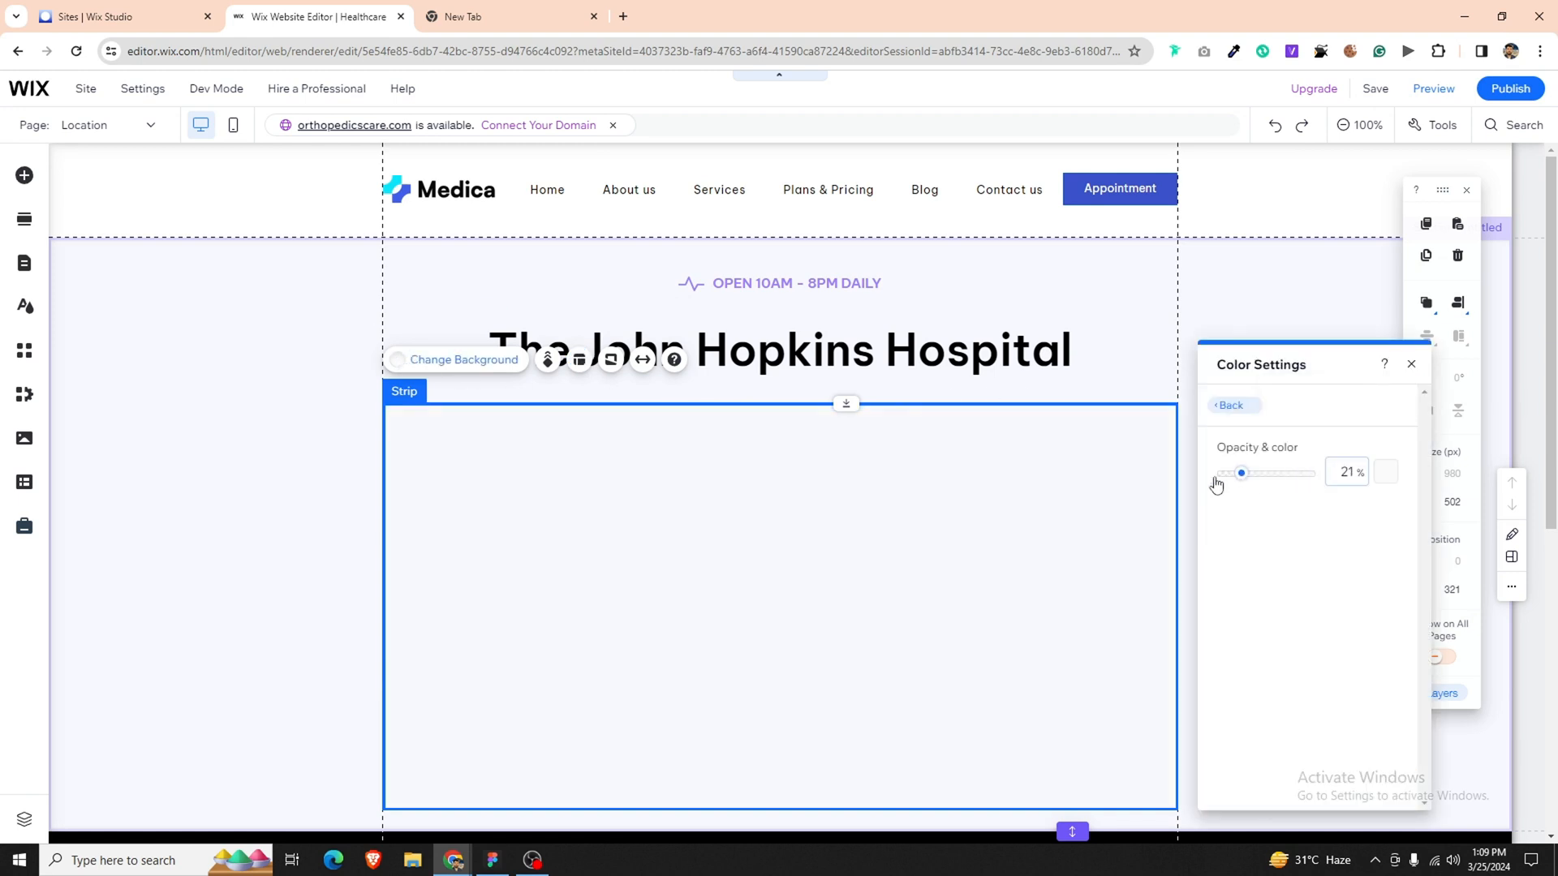
left_click_drag(1216, 485, 1214, 484)
Add a second column to the strip and increase the columns' height to about 518 px.
left_click(587, 365)
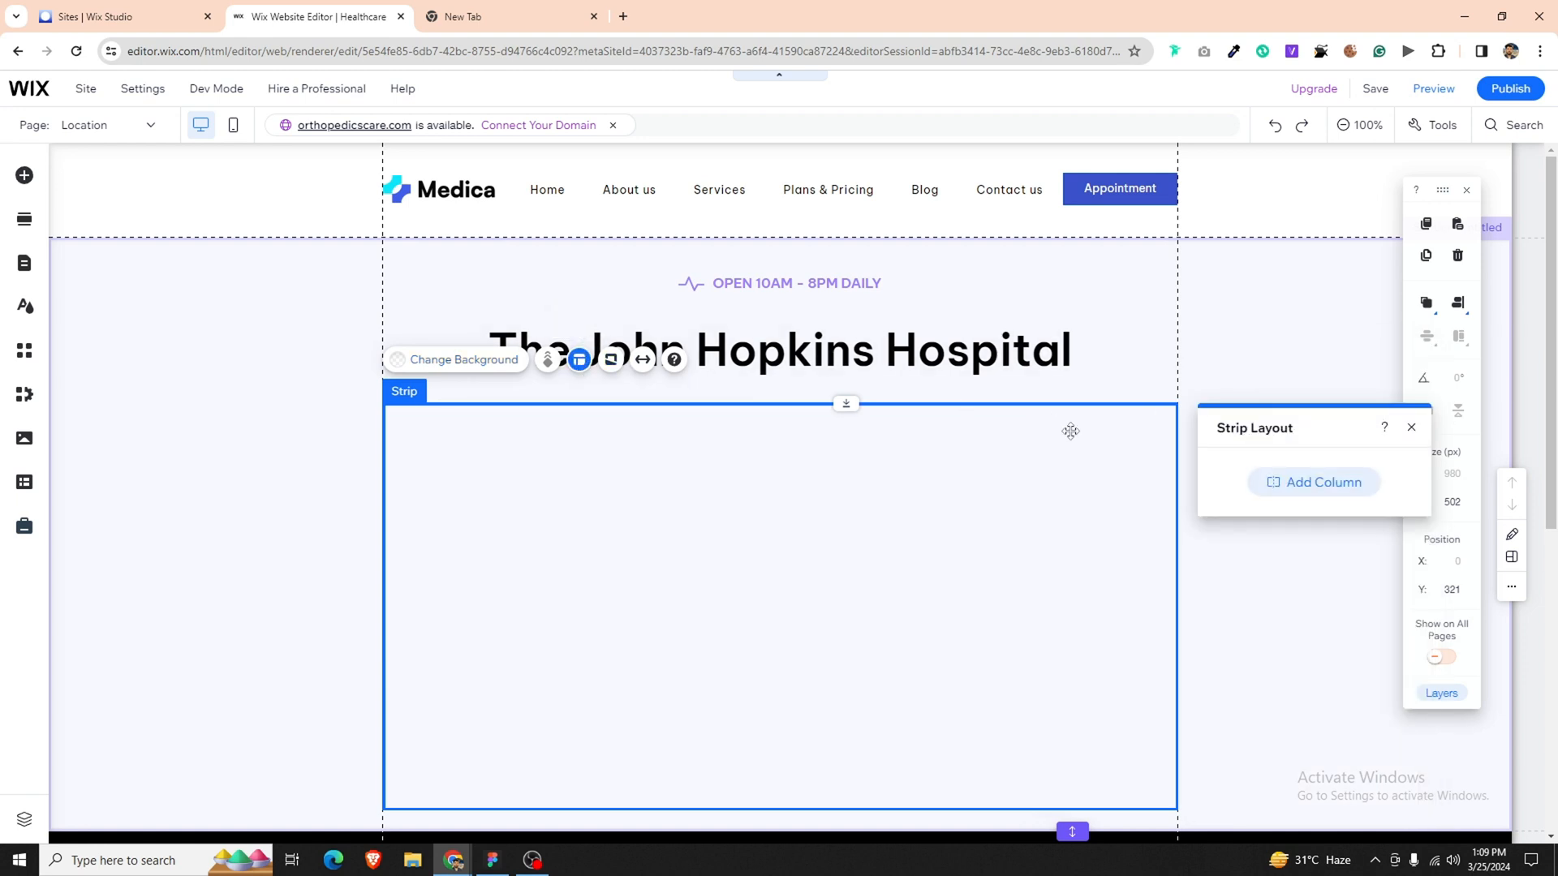
left_click(1321, 488)
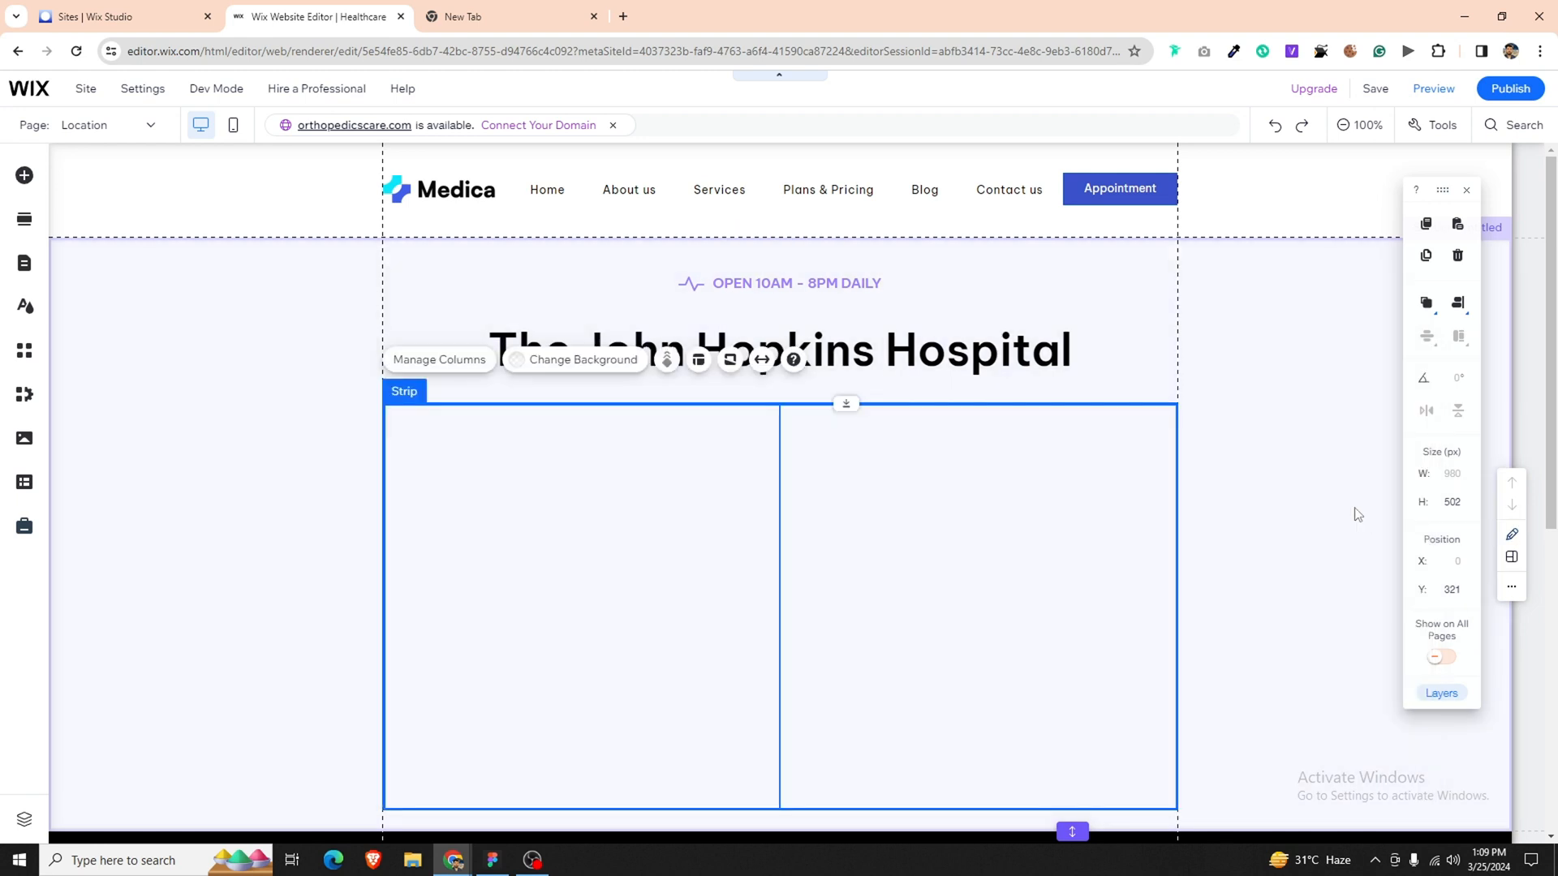
scroll(827, 546, "down", 4)
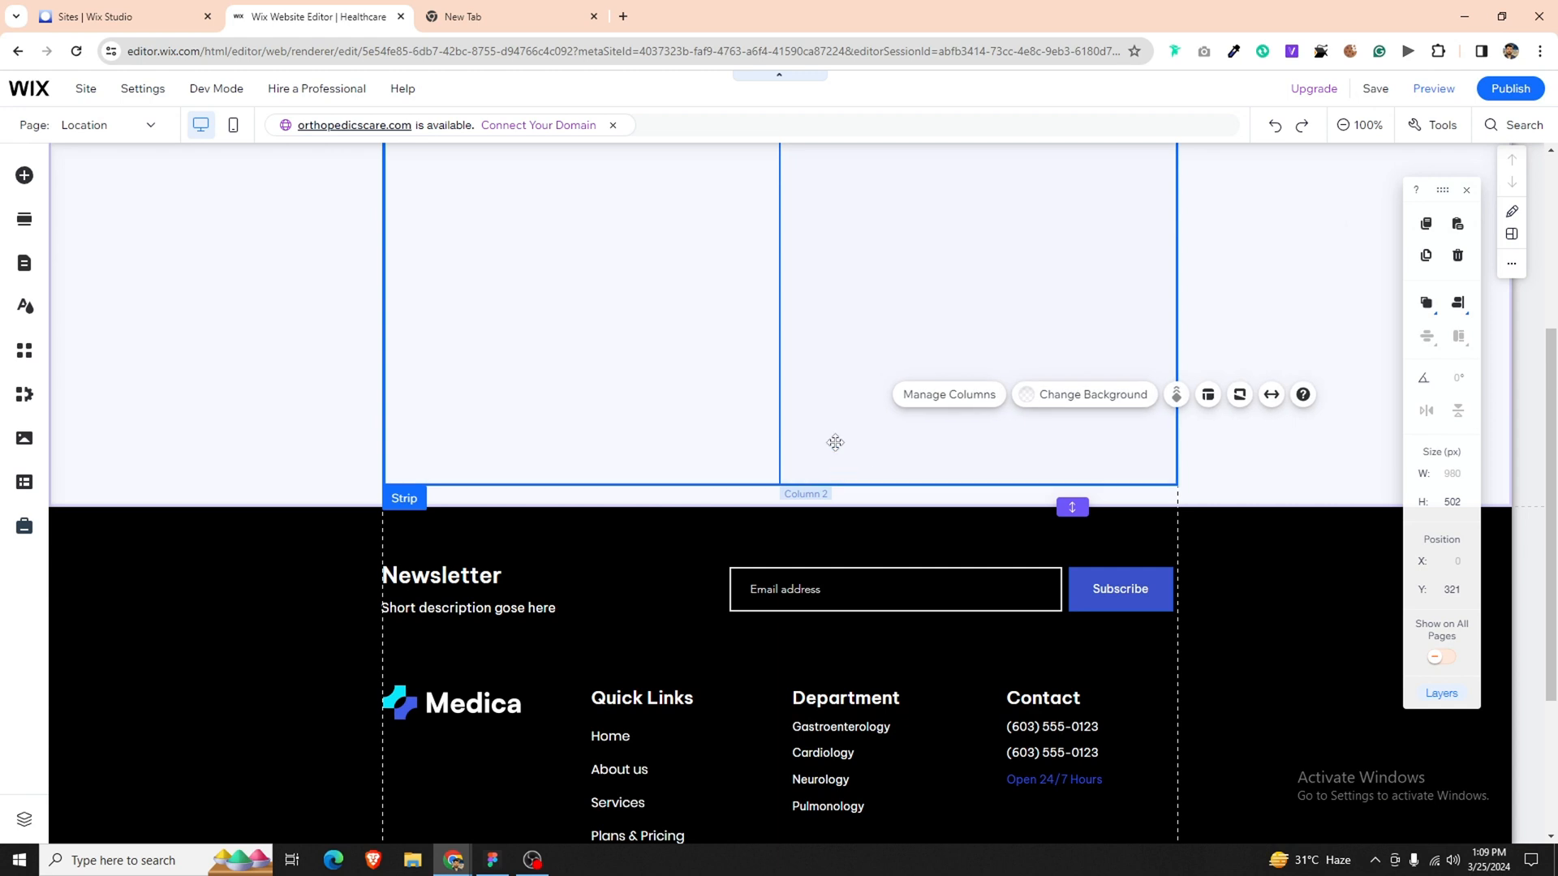
left_click(837, 424)
scroll(839, 434, "up", 2)
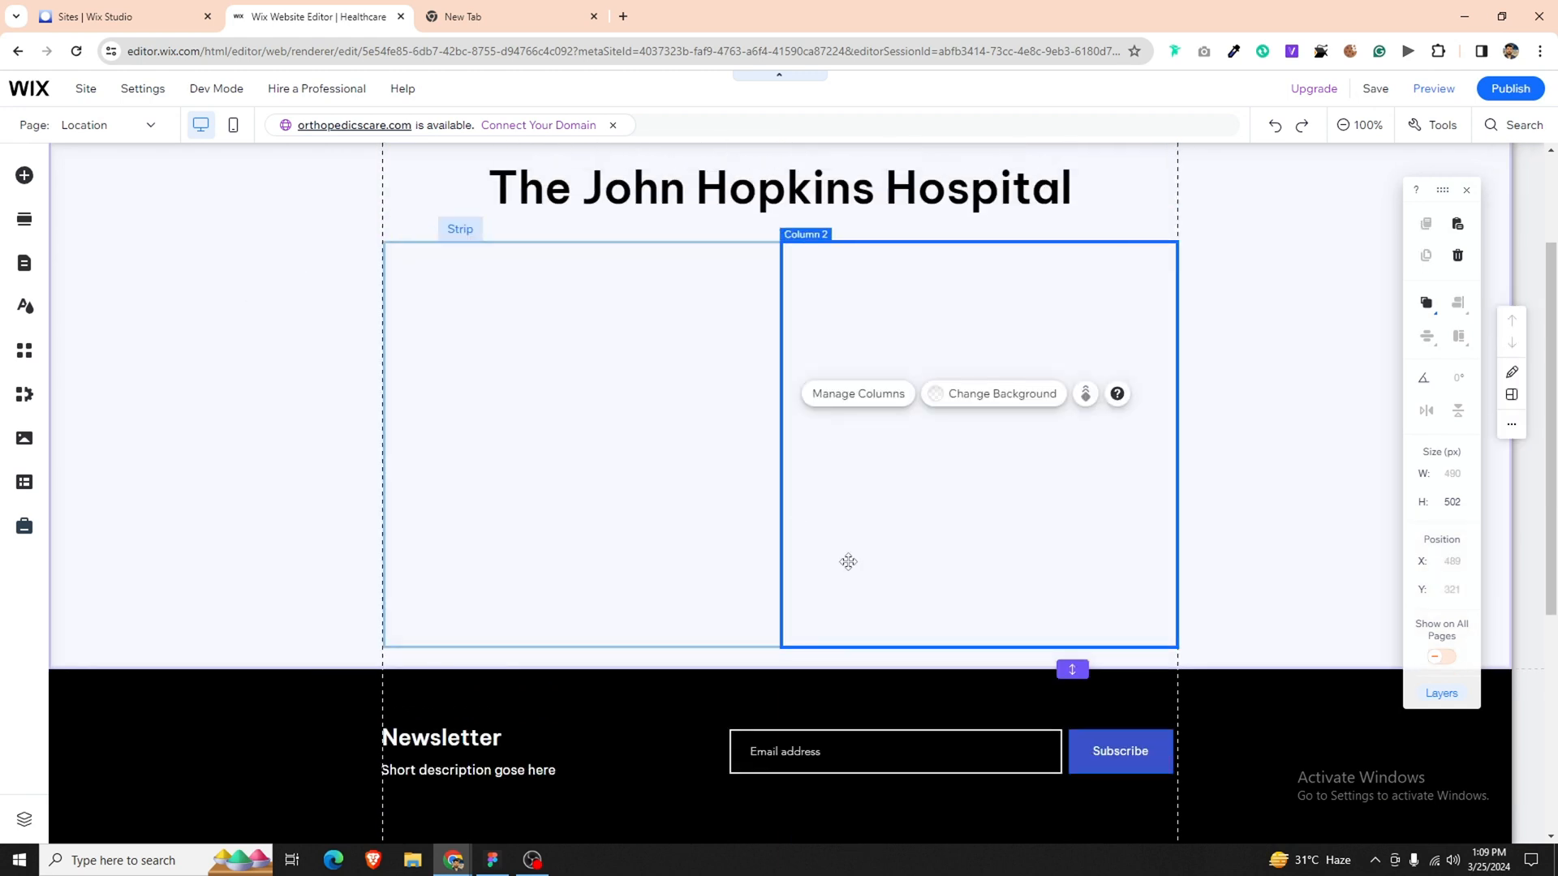
left_click_drag(884, 649, 885, 662)
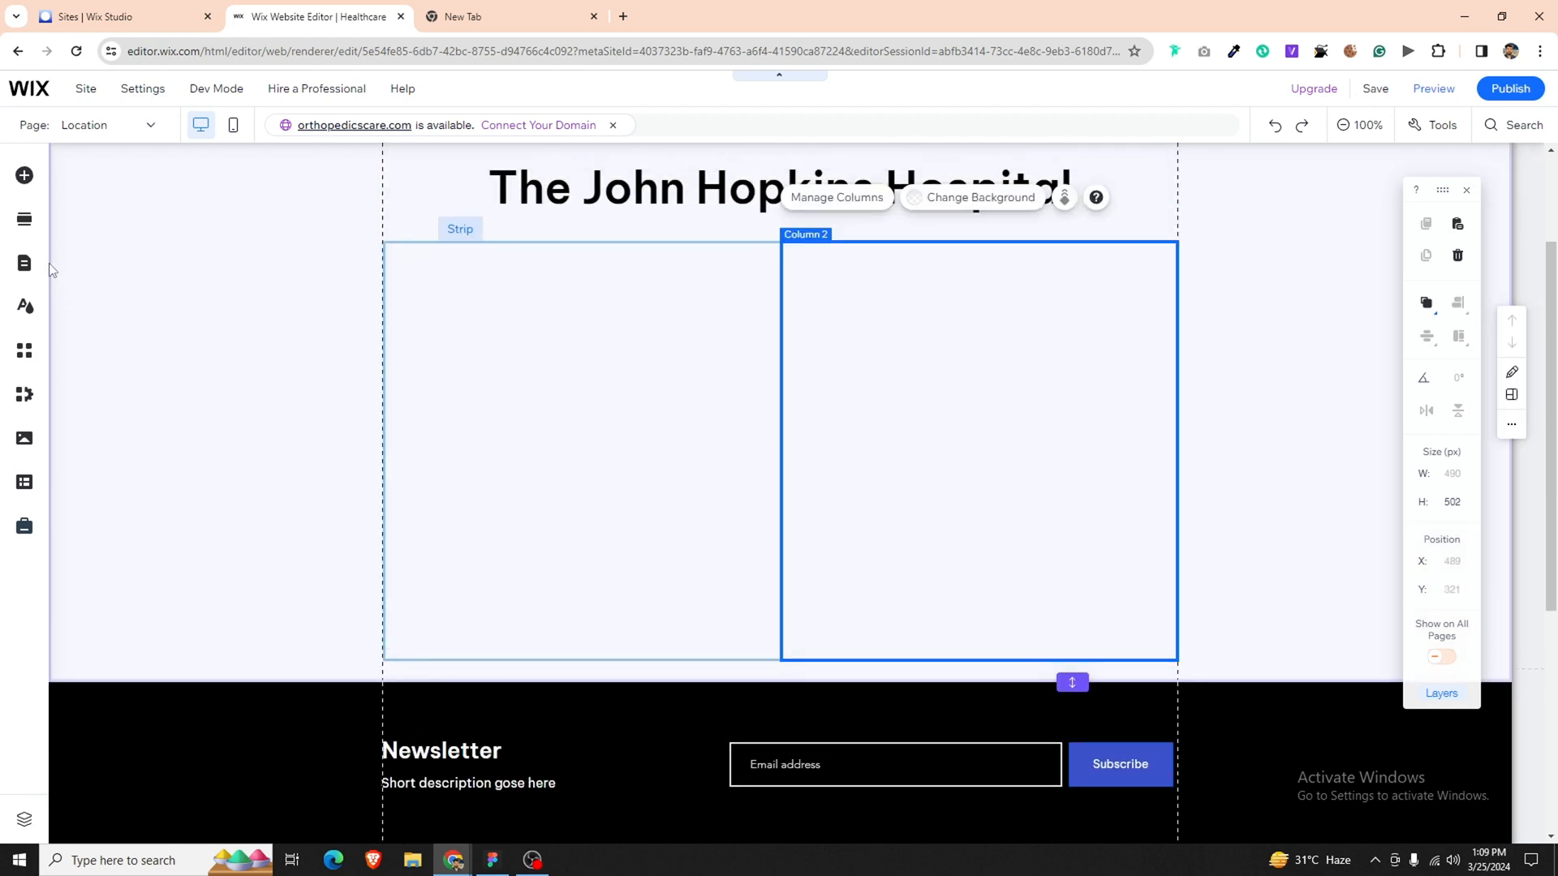
Upload the hospital photo collage "Group 18674" from the computer's new web healthcare folder and add it to the page.
left_click(25, 175)
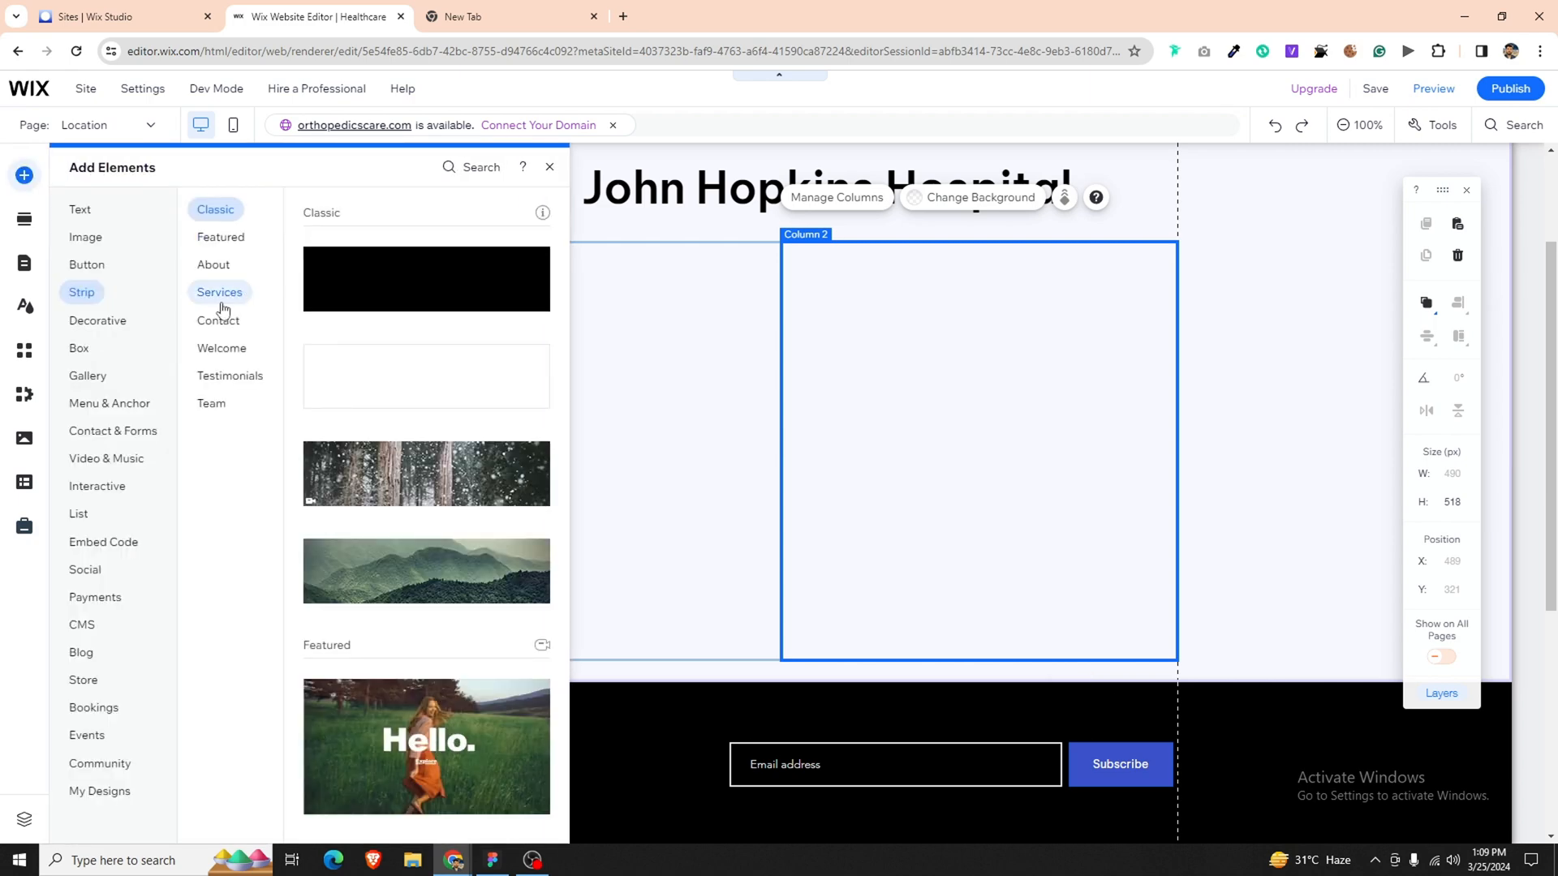
left_click(57, 238)
left_click(475, 310)
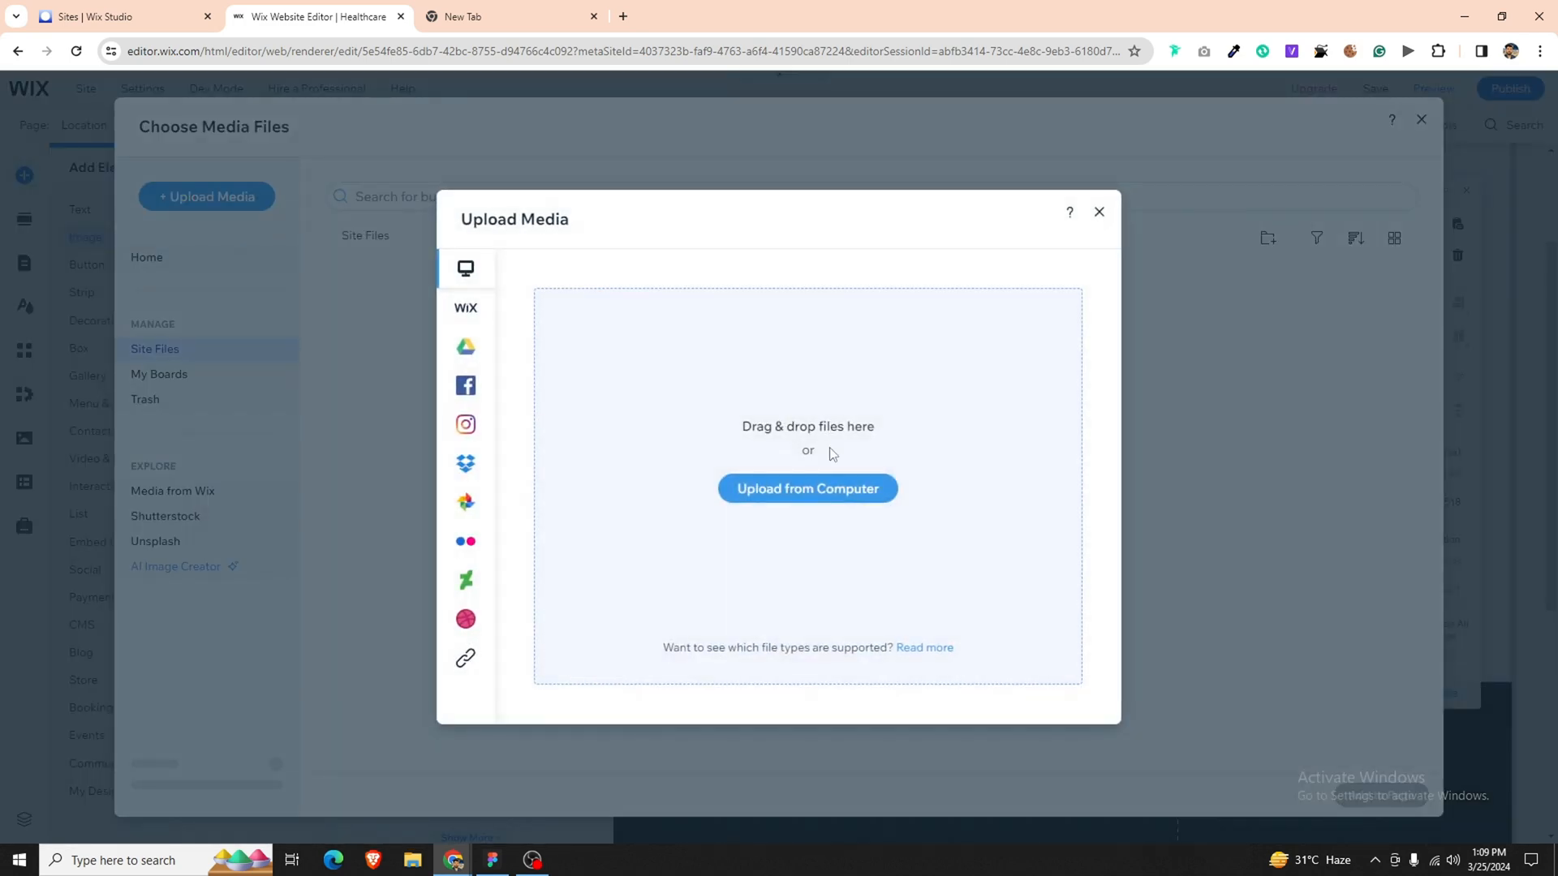
left_click(816, 487)
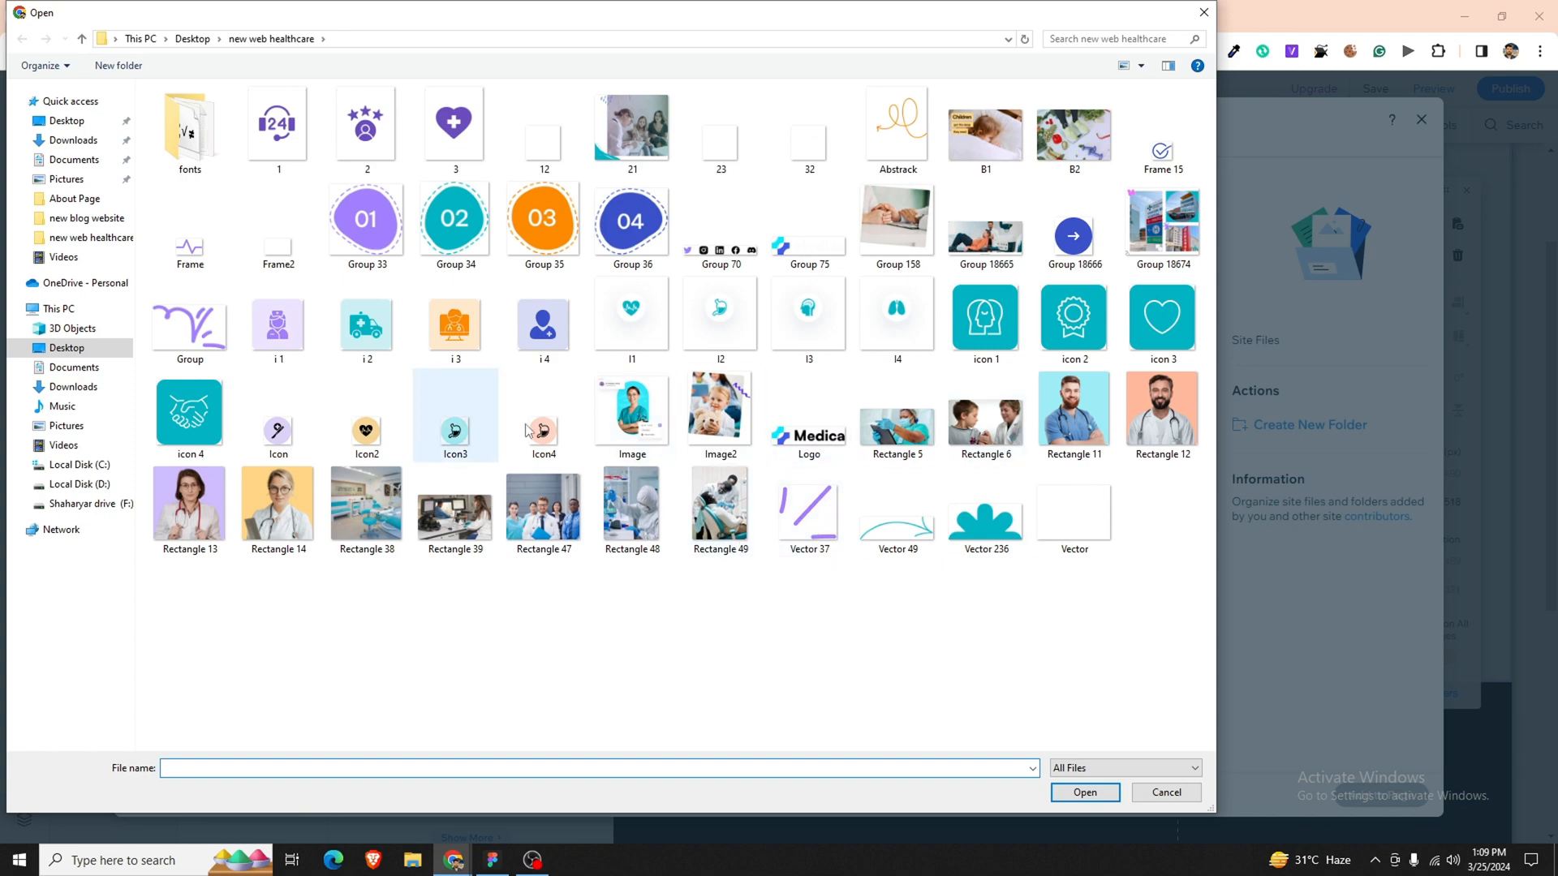
double_click(1136, 232)
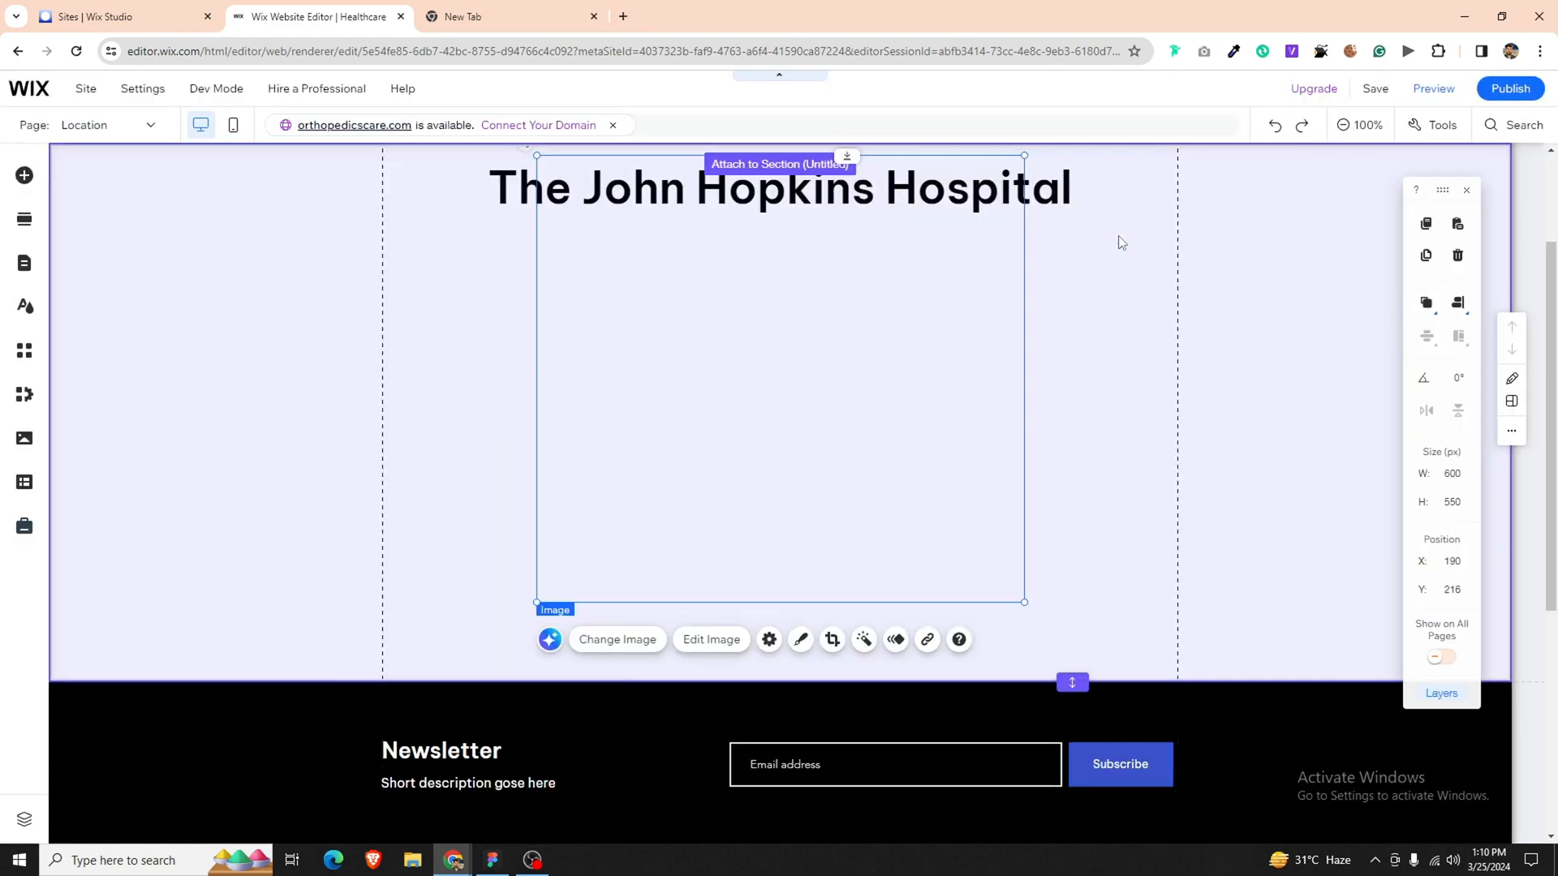
Move the hospital collage into the strip's second column and scale it to about 490 by 449 px to fit the column width.
left_click_drag(650, 377, 795, 434)
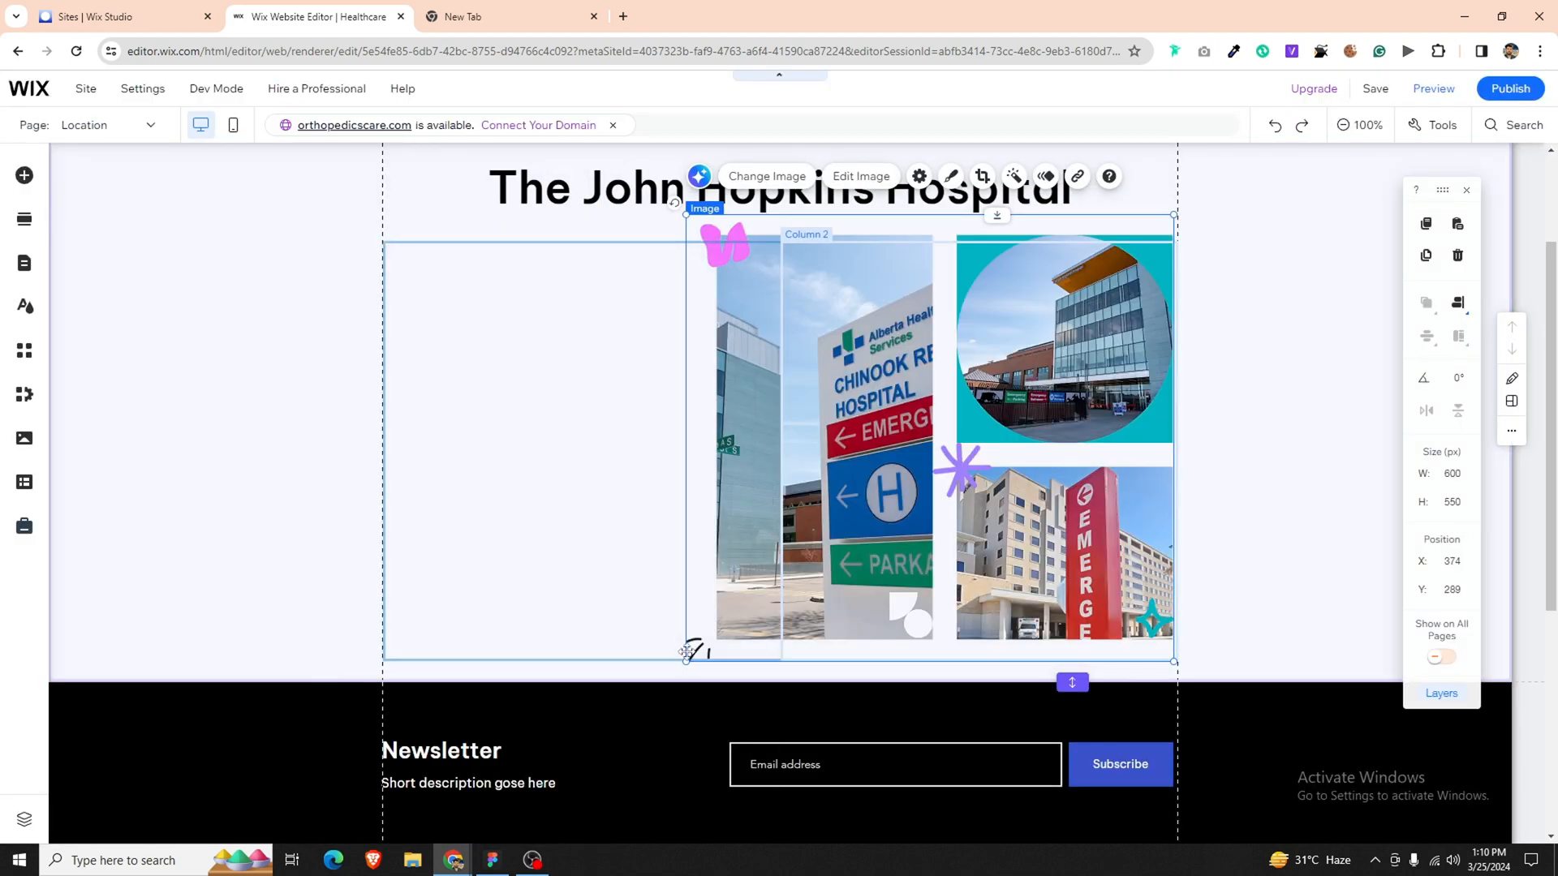
left_click_drag(686, 663, 721, 631)
left_click_drag(850, 472, 856, 498)
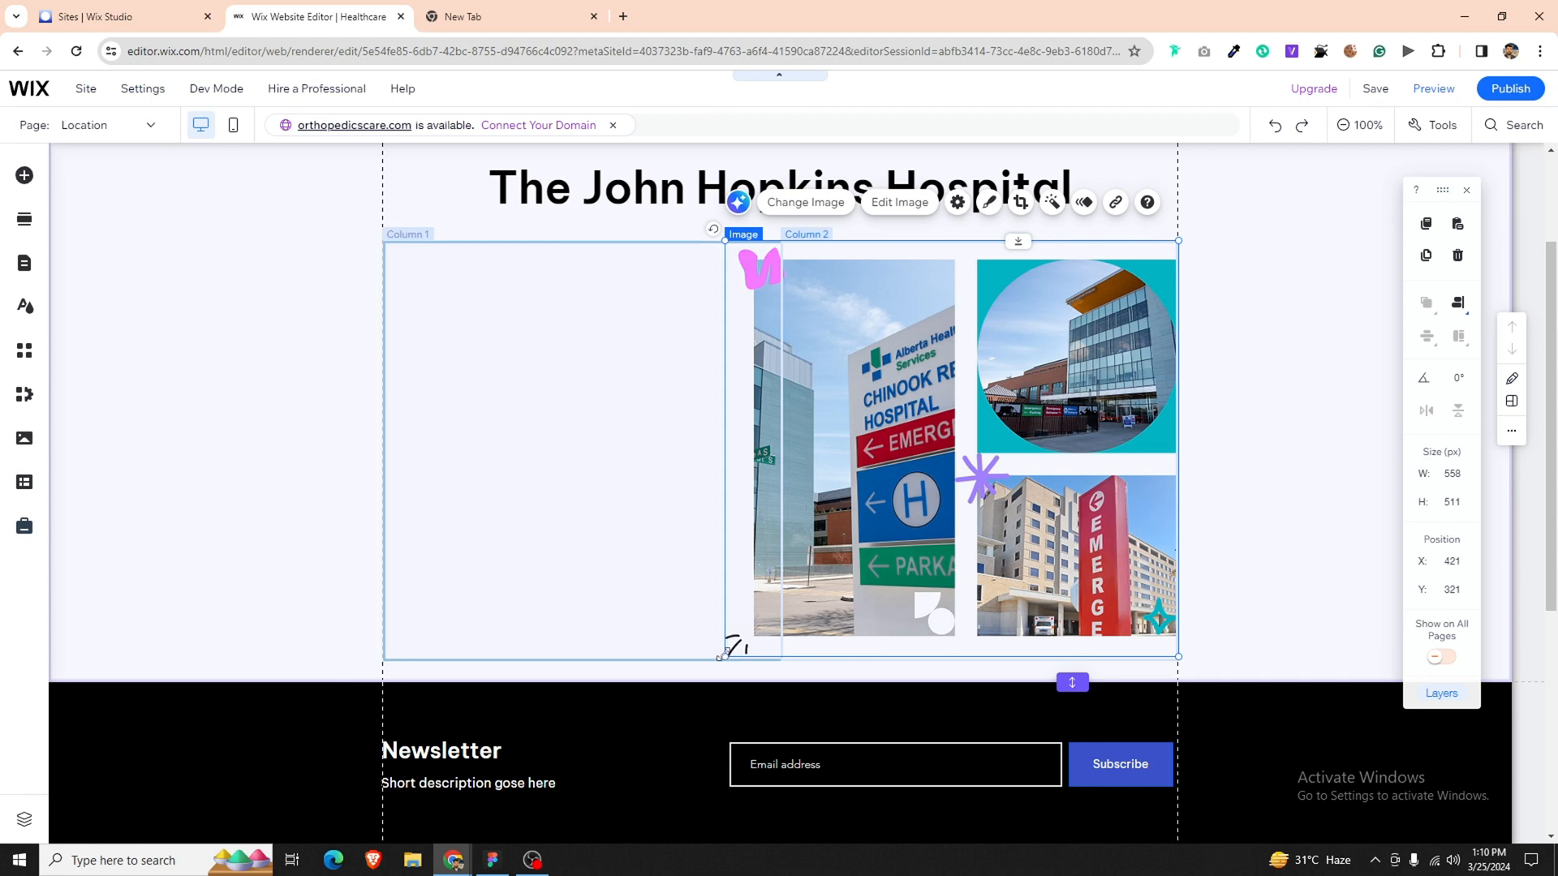
left_click_drag(721, 657, 806, 628)
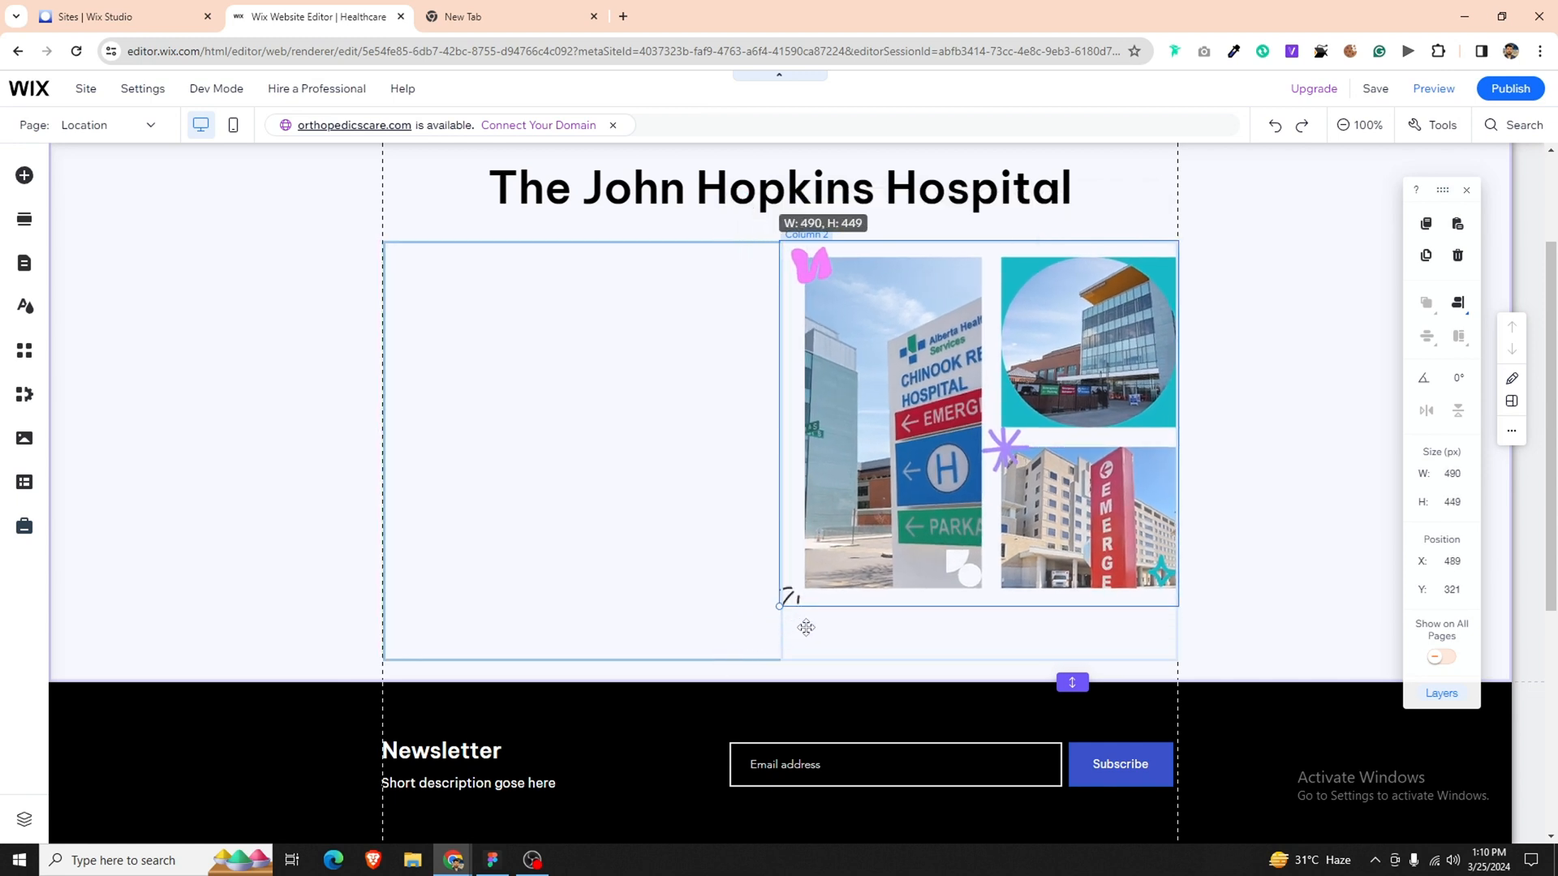
Centre the hospital photo collage vertically within the strip's second column.
left_click_drag(1012, 497, 1013, 510)
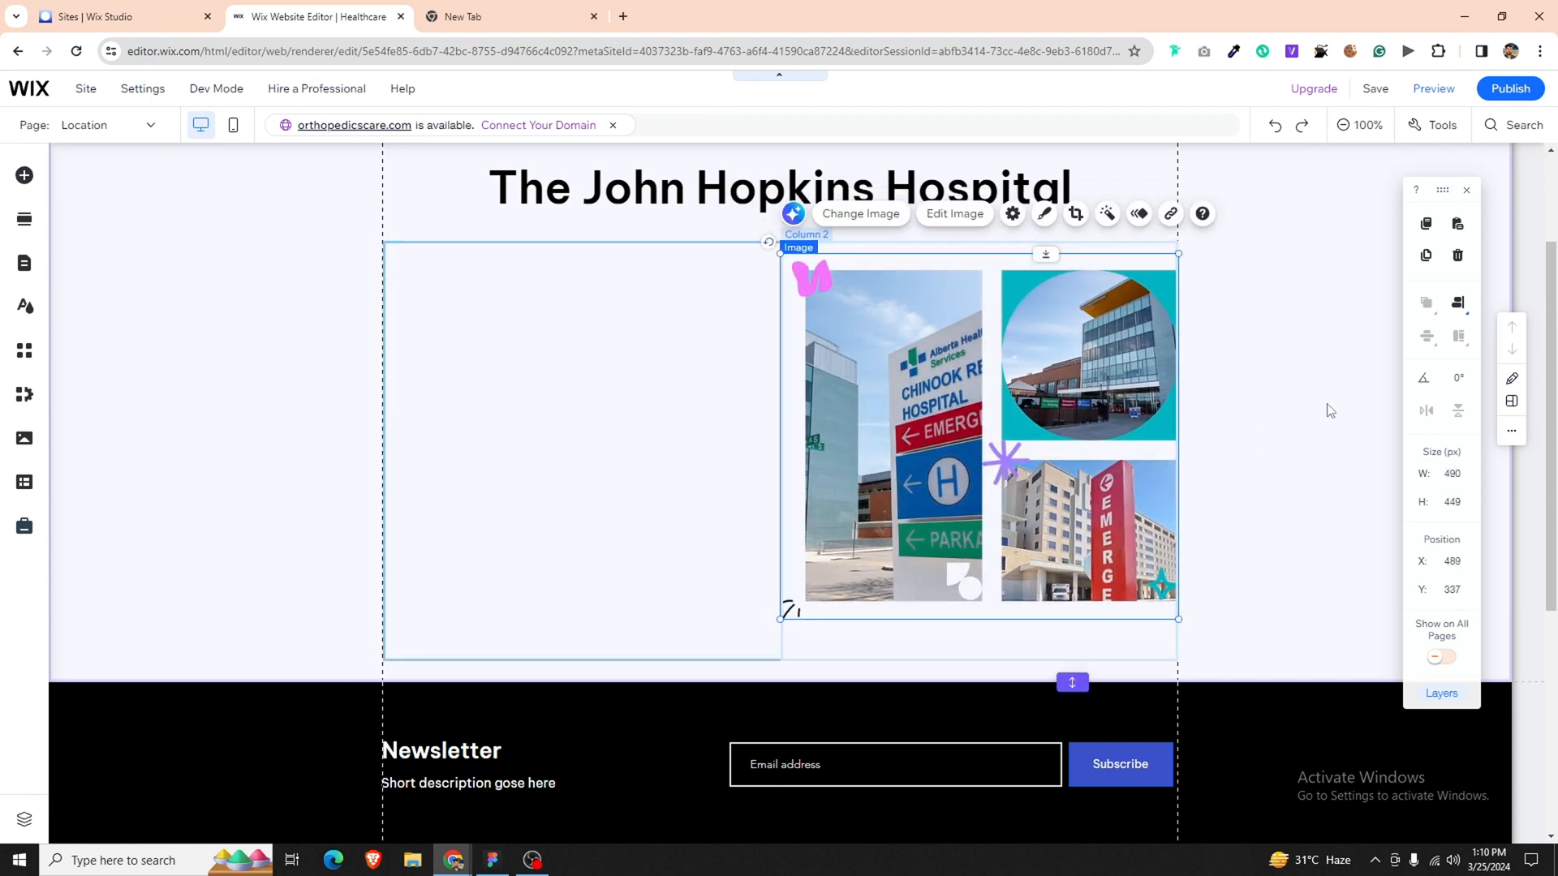
left_click(1457, 310)
left_click(1423, 338)
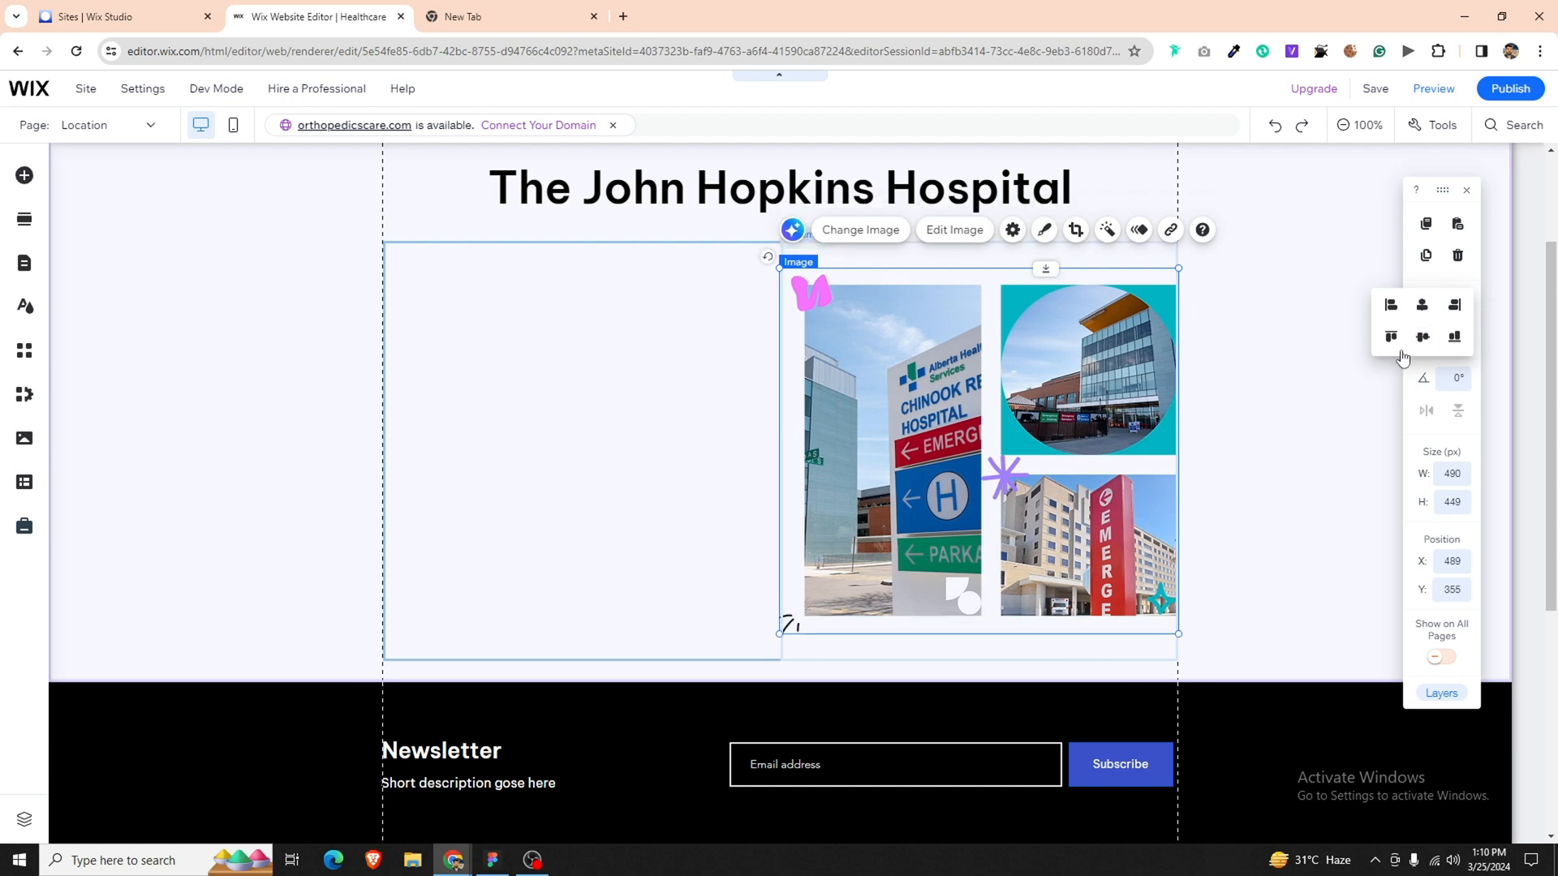
left_click(1292, 430)
left_click(564, 384)
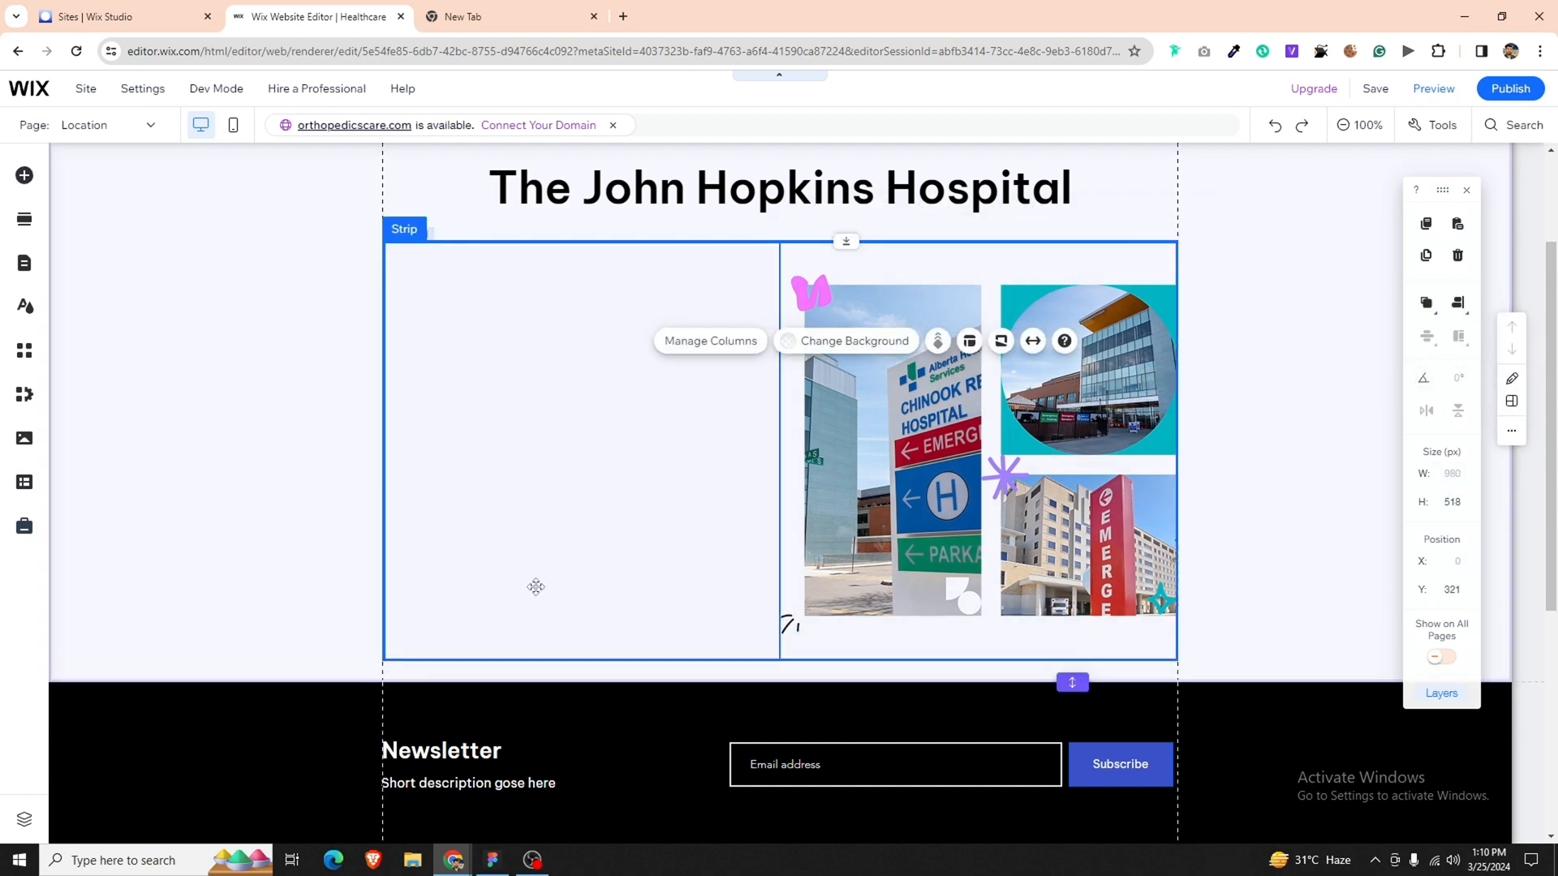
Switch to Figma, copy the street address heading from the Location design, and return to the Wix editor.
left_click(493, 861)
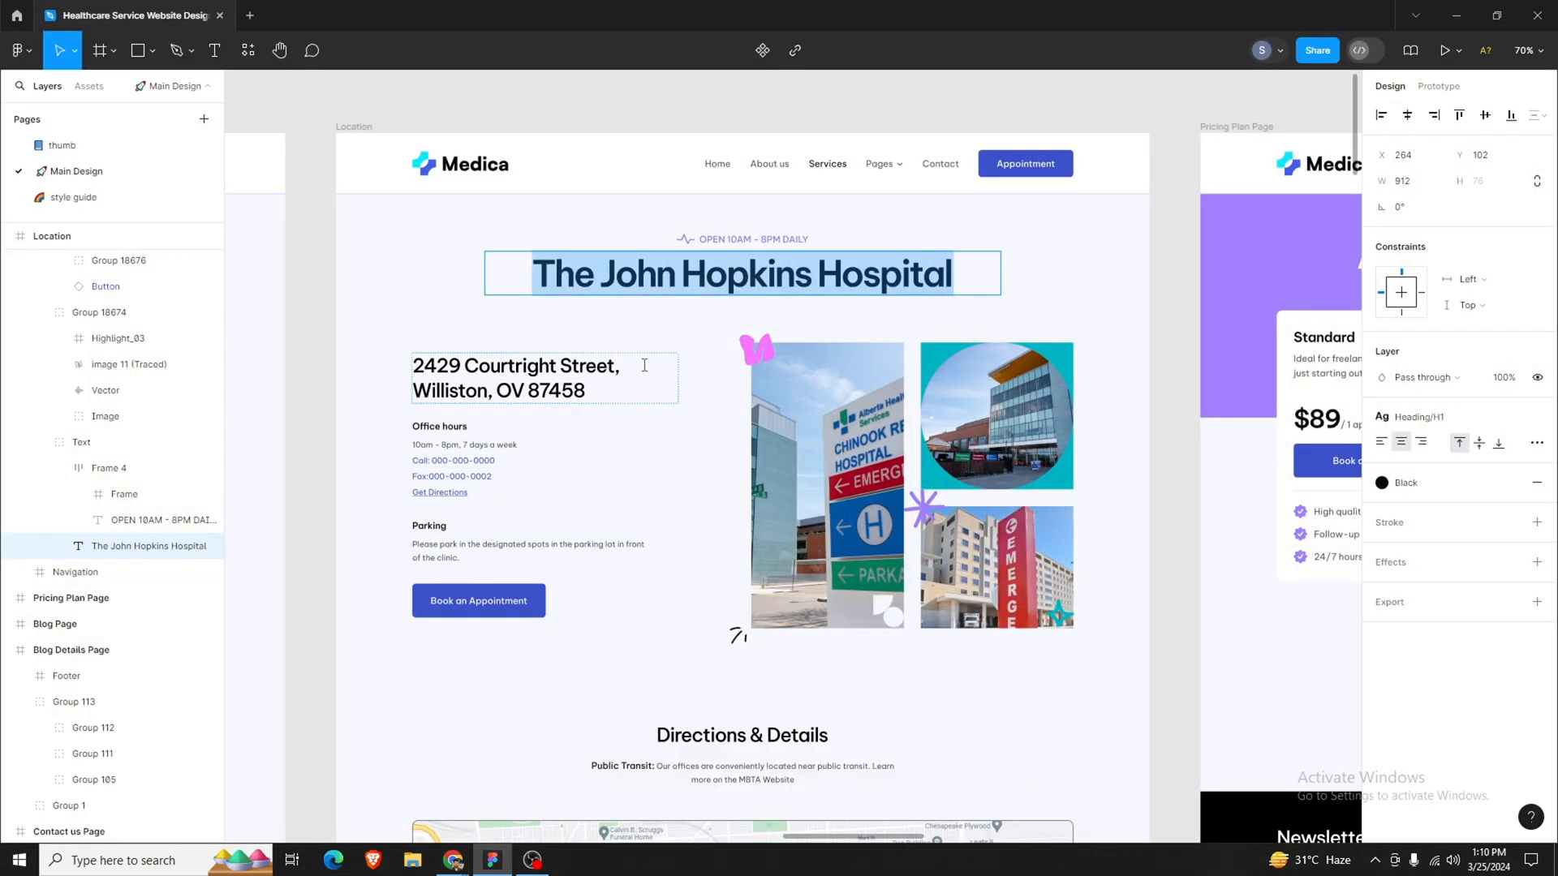
key("ctrl+a")
key("ctrl+c")
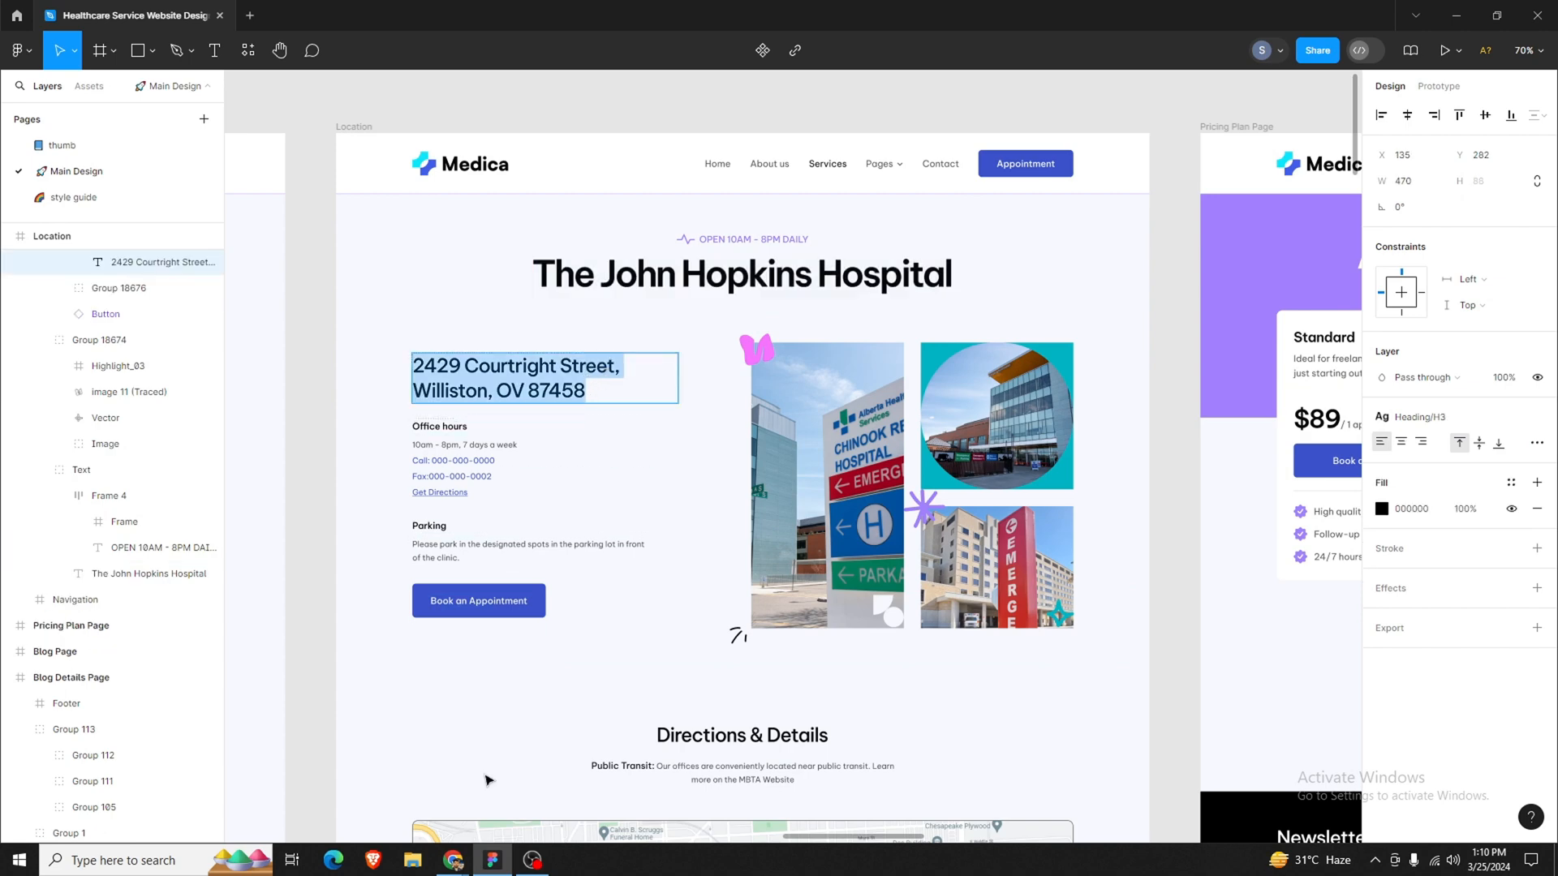
key("alt+Tab")
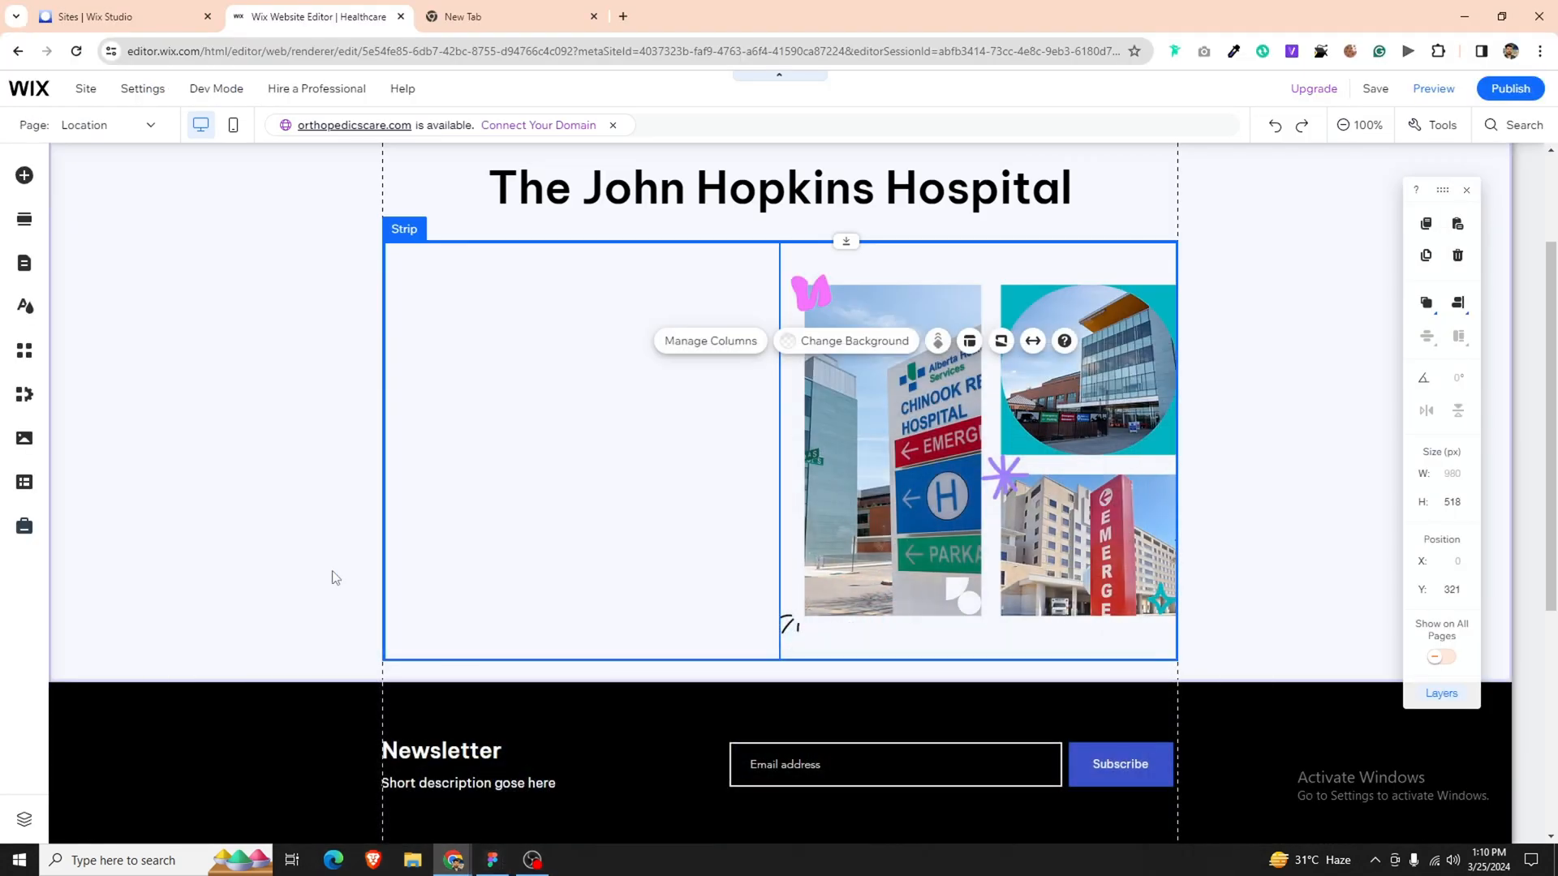
Add a Heading 5 text to the strip's first column, fill it with the copied street address, and widen it to about 385 px.
left_click(25, 175)
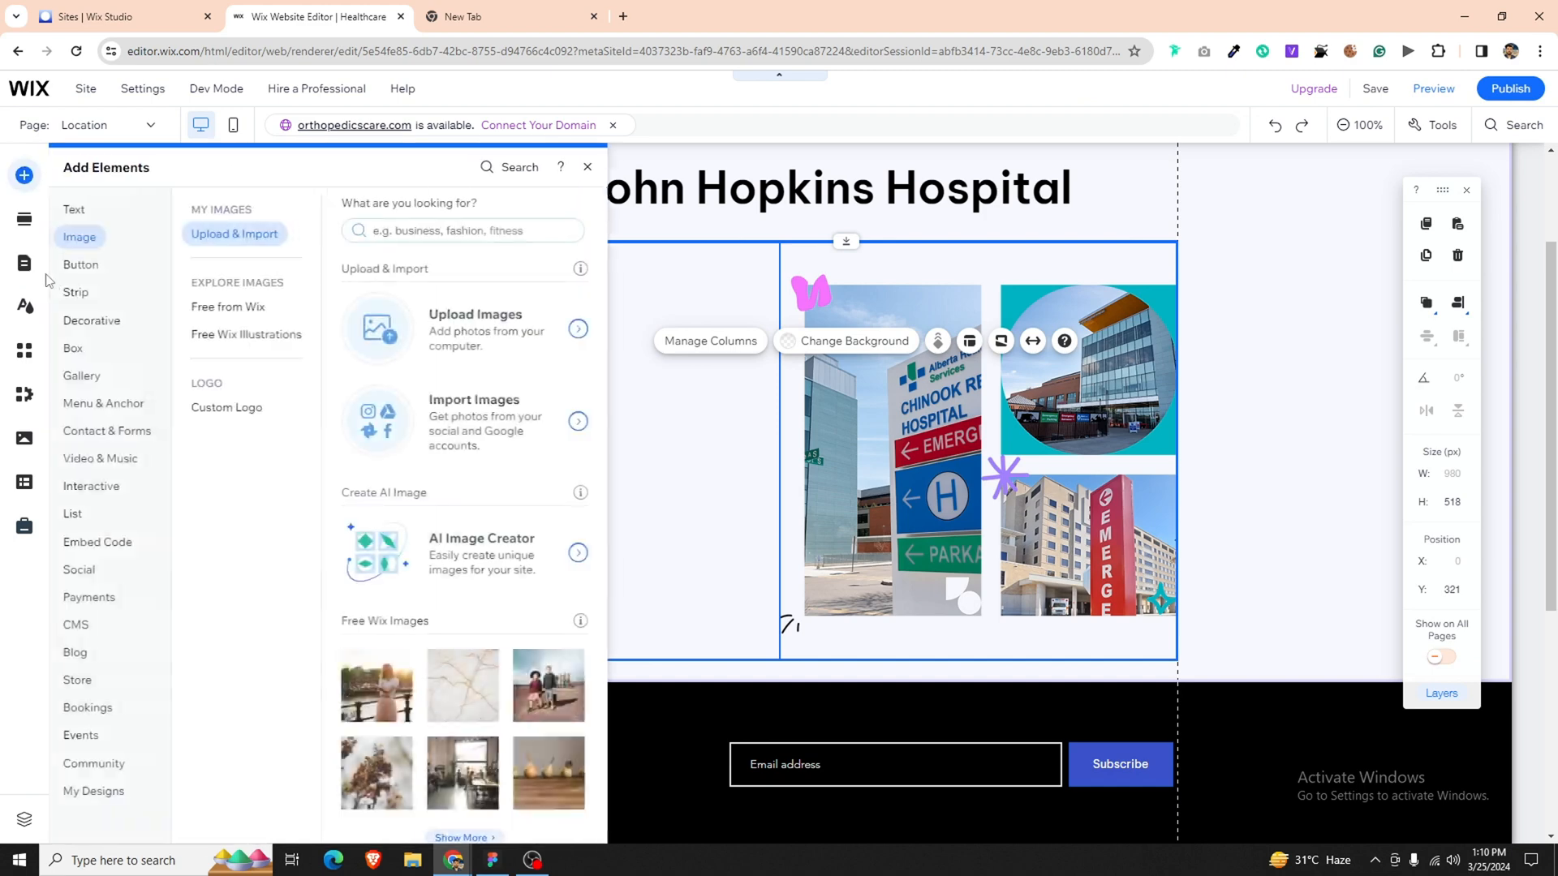
left_click(91, 208)
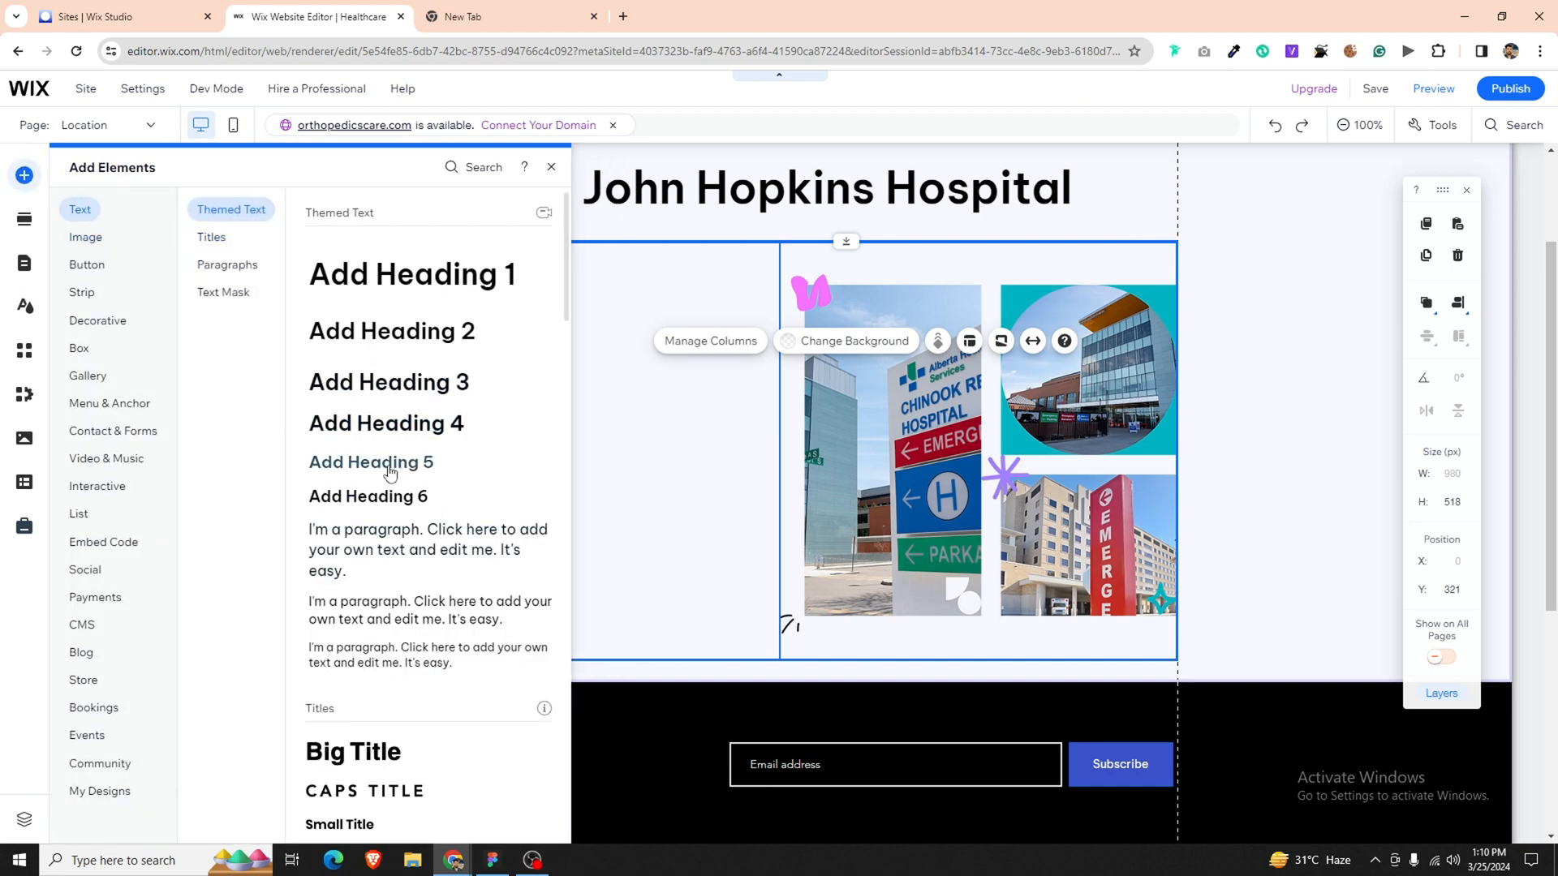
left_click_drag(389, 471, 556, 292)
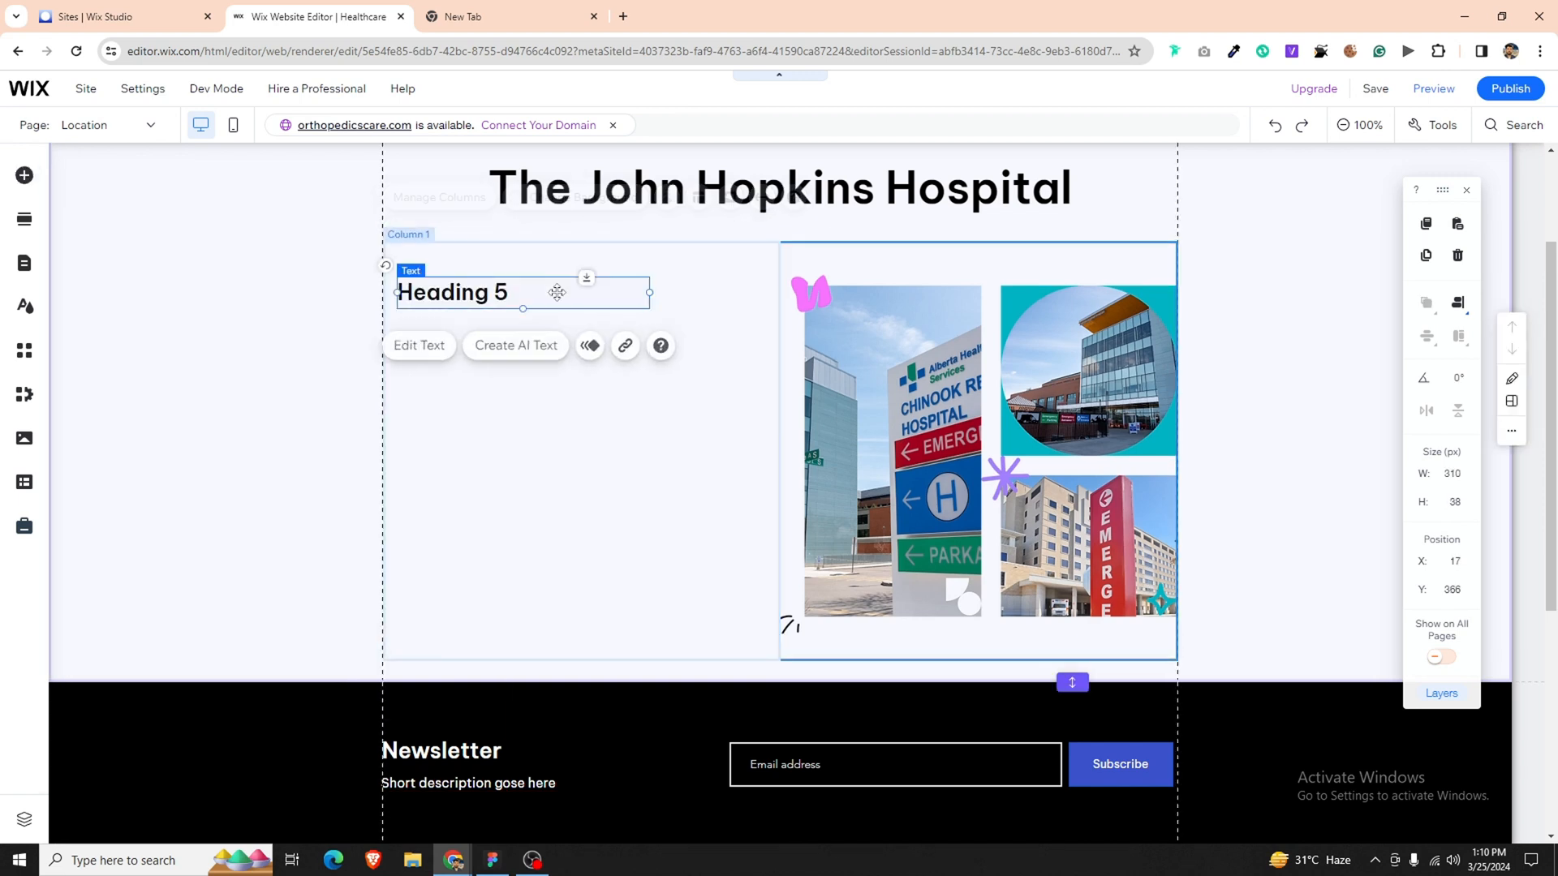
double_click(556, 292)
key("ctrl+v")
left_click(637, 325)
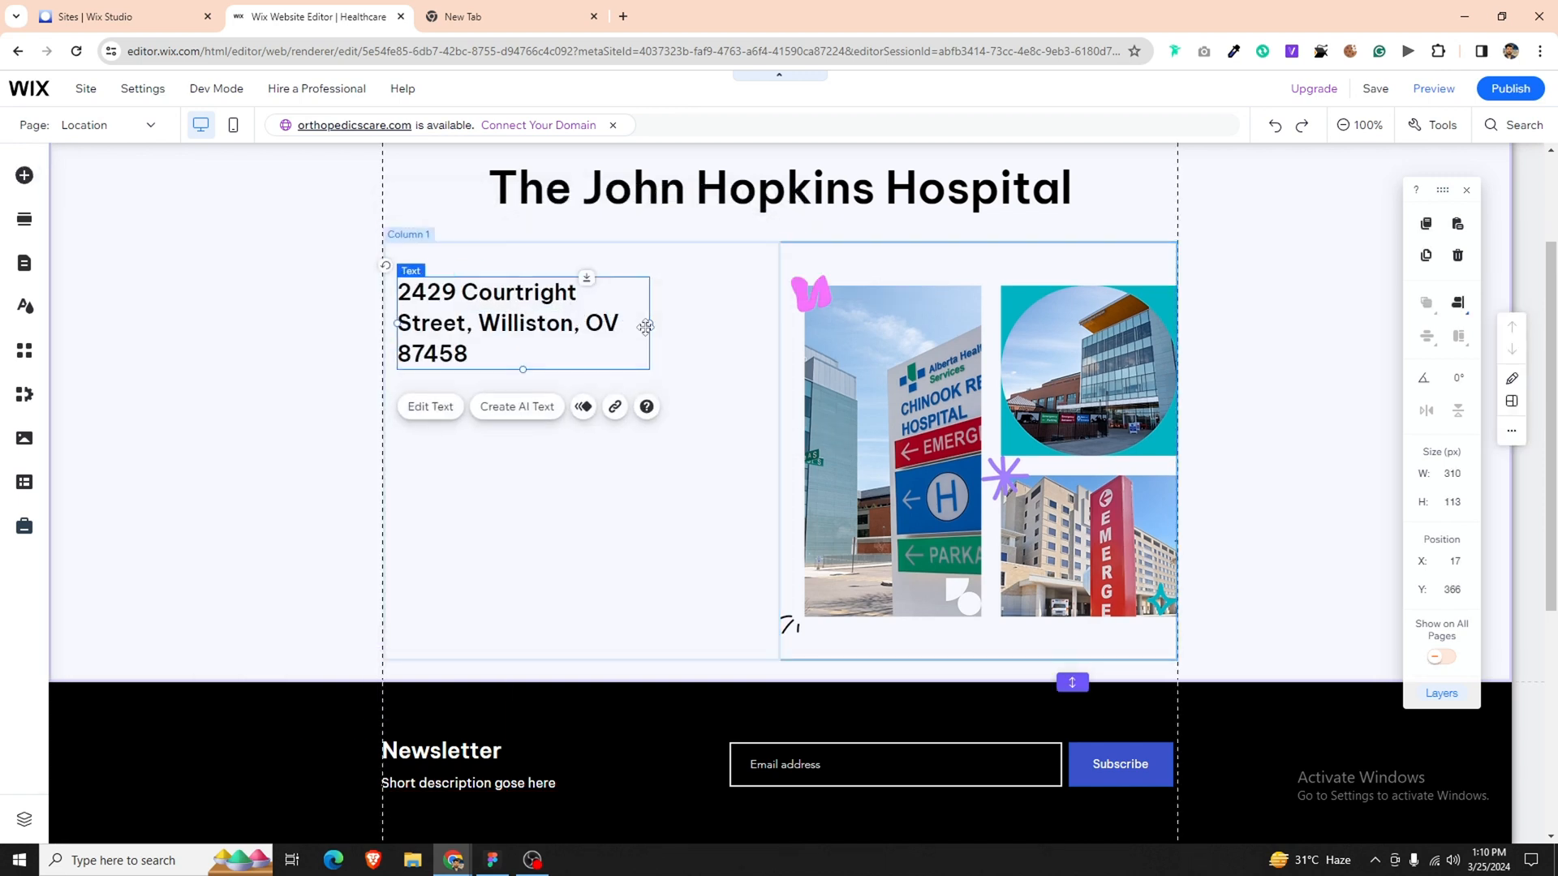
left_click_drag(649, 326, 636, 294)
left_click(636, 417)
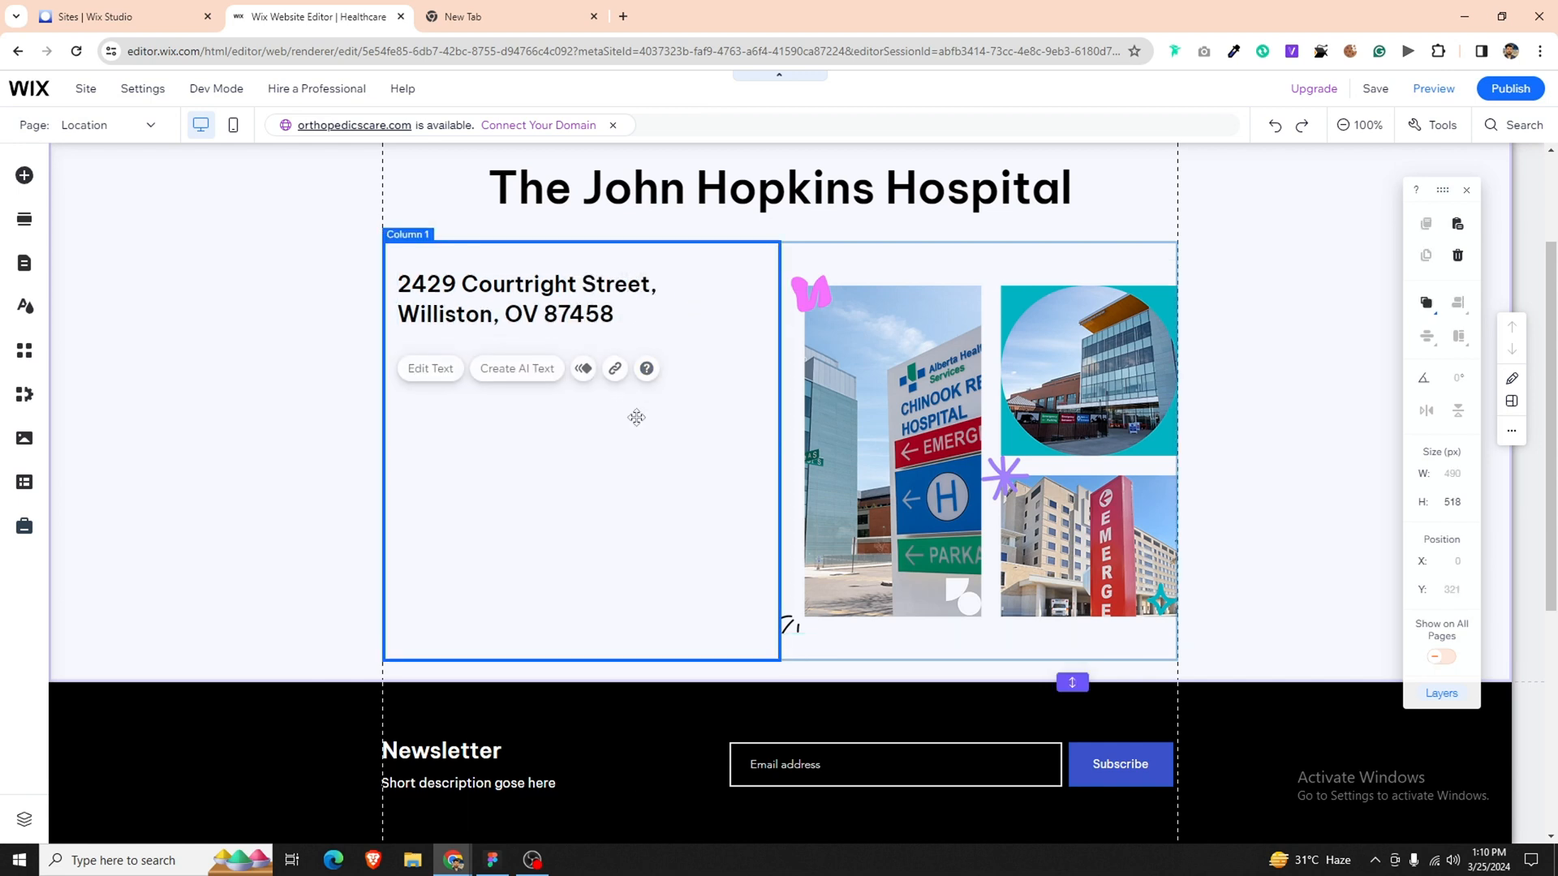
Copy the "Office hours" label from Figma and place it in a duplicate of the address heading just below the address.
left_click(492, 860)
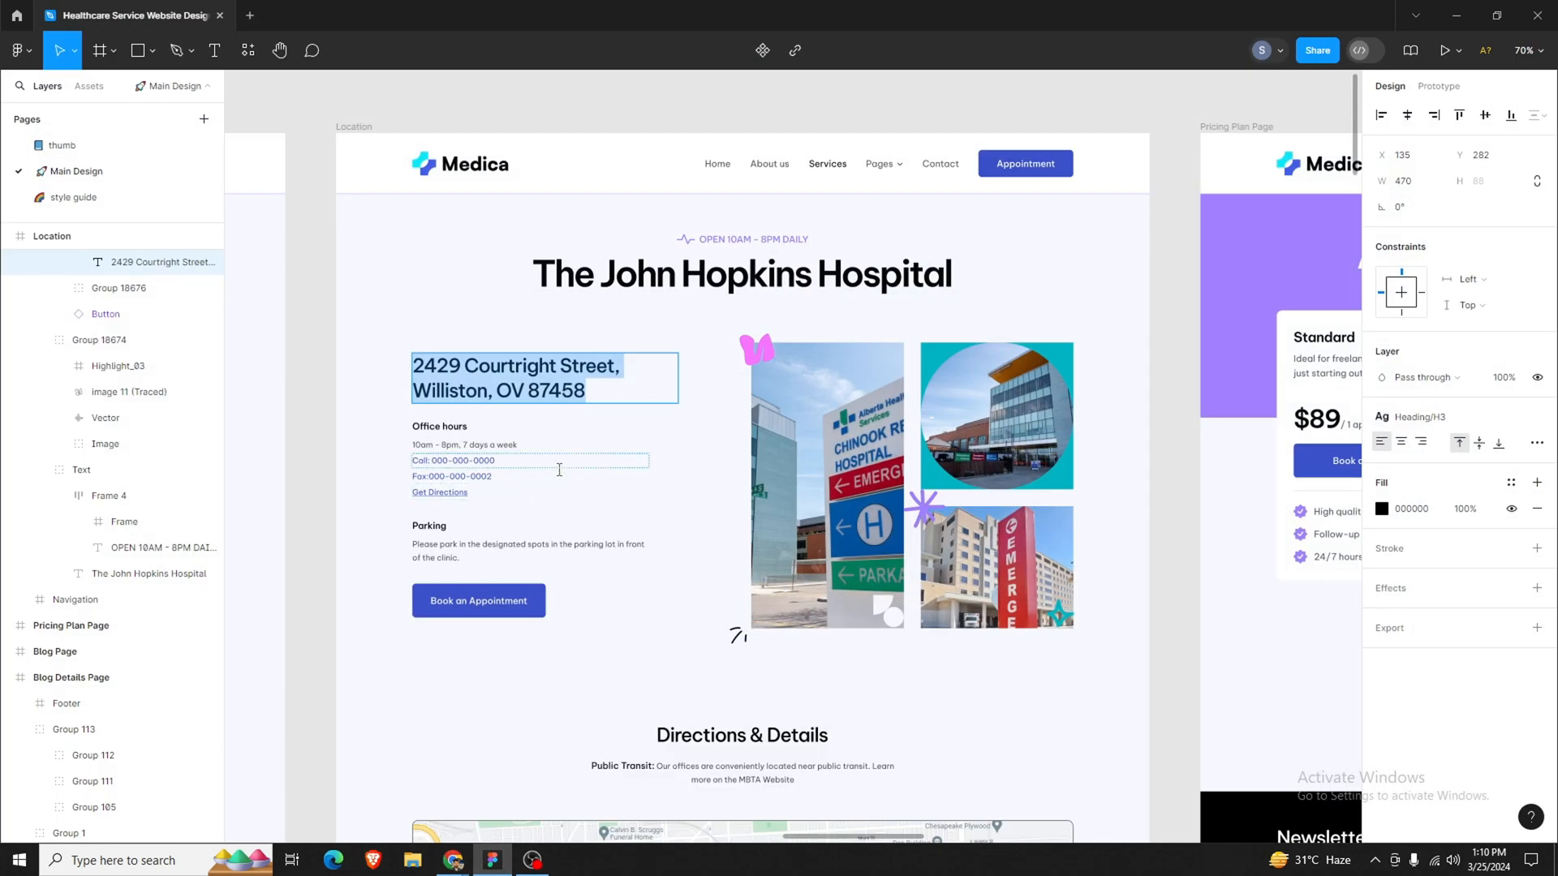
double_click(500, 427)
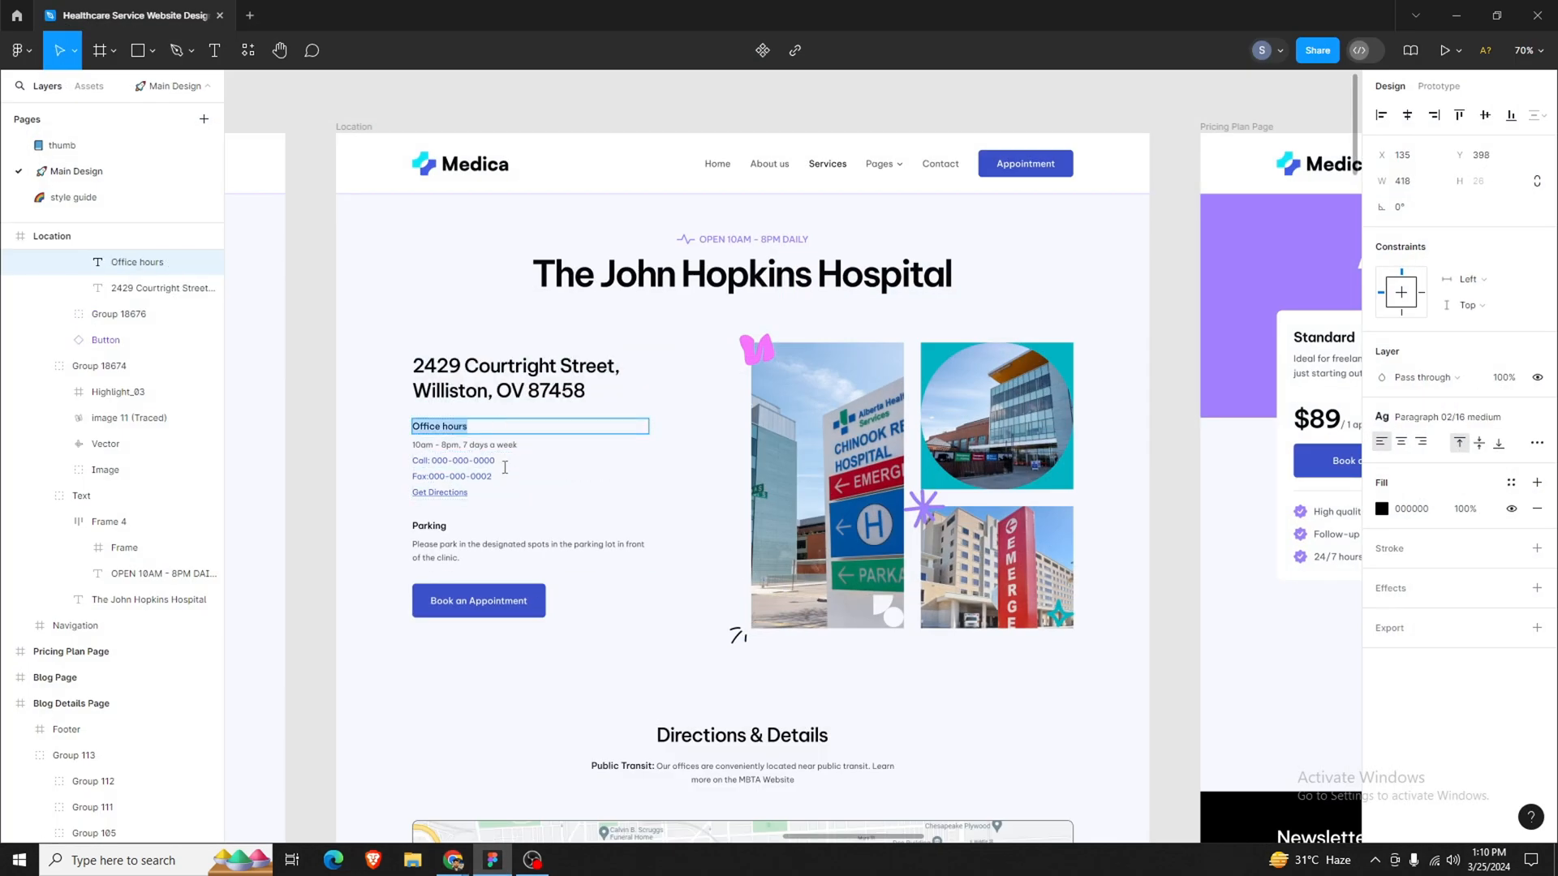
left_click(492, 860)
left_click(531, 326)
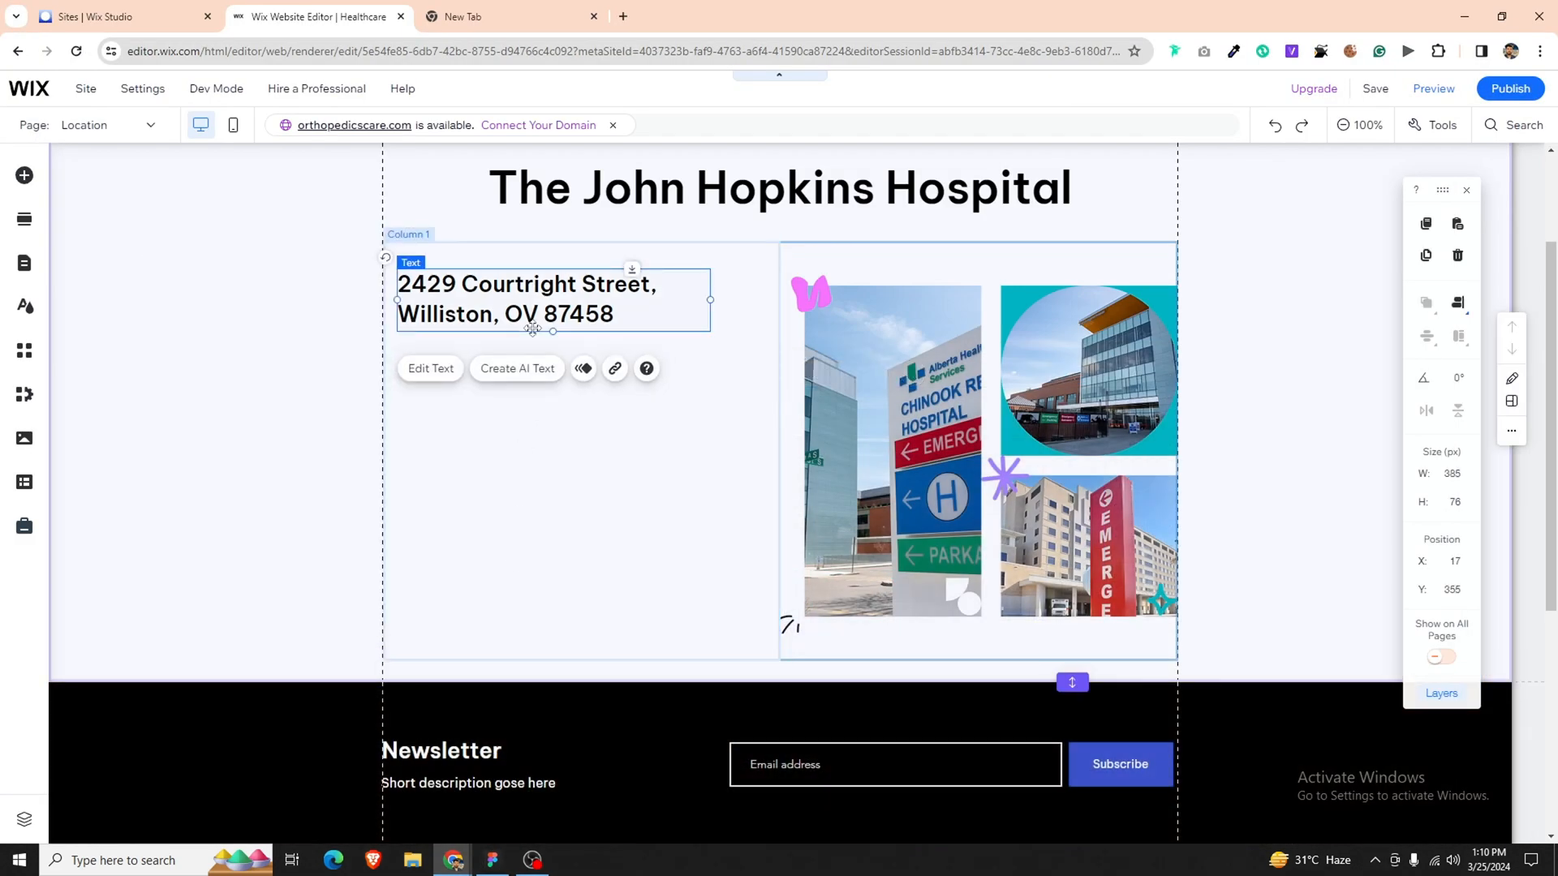
key("ctrl+d")
left_click_drag(532, 326, 525, 378)
double_click(528, 379)
type("Office hours")
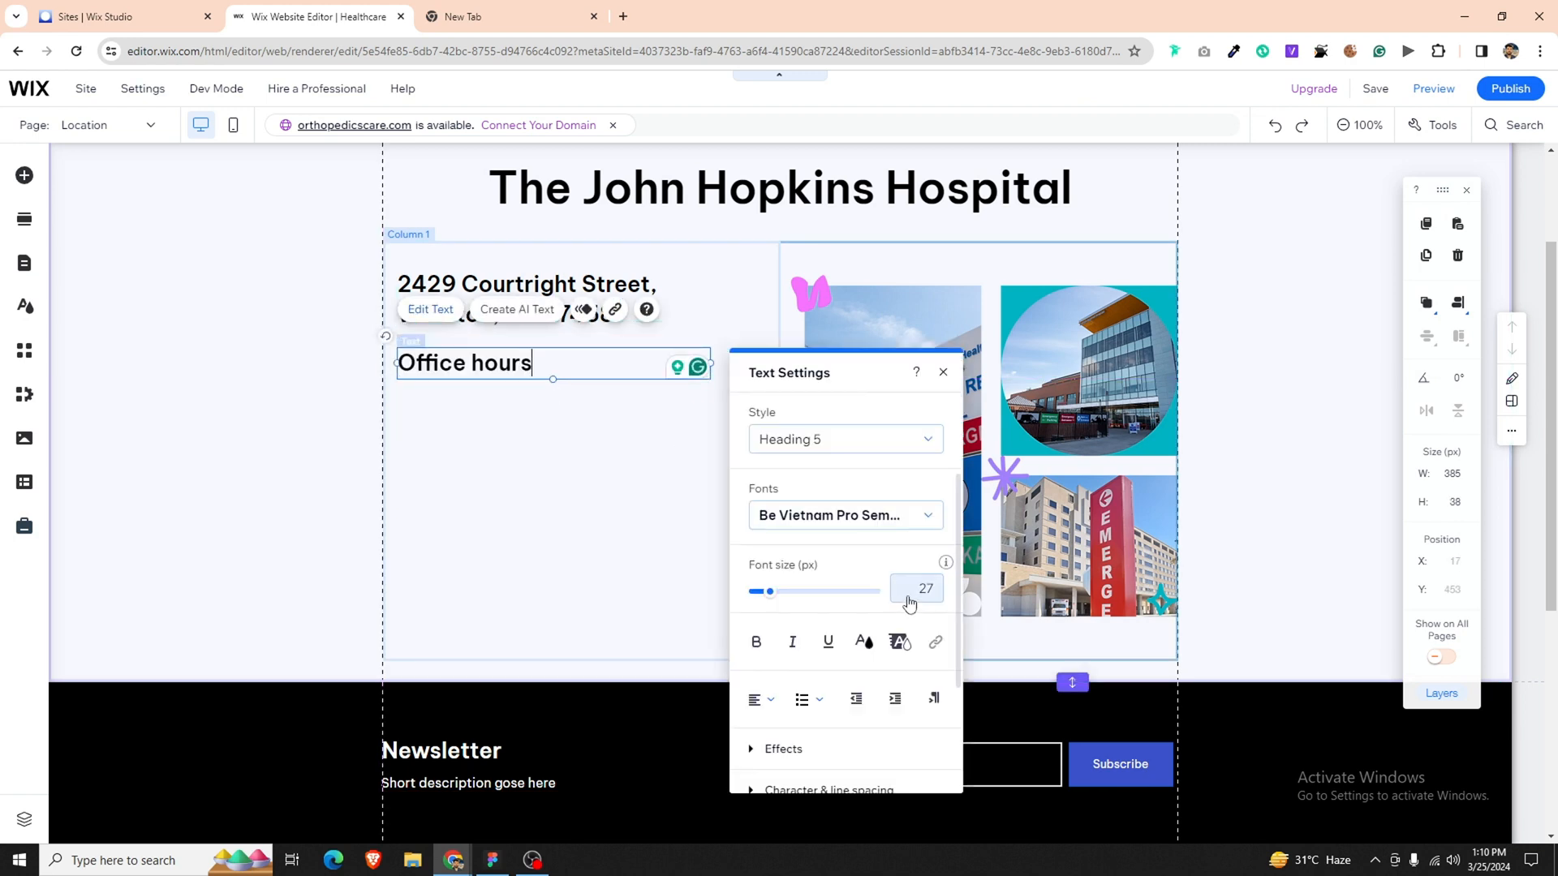
Set the "Office hours" text to font size 16 px and move it slightly closer to the address.
left_click(909, 596)
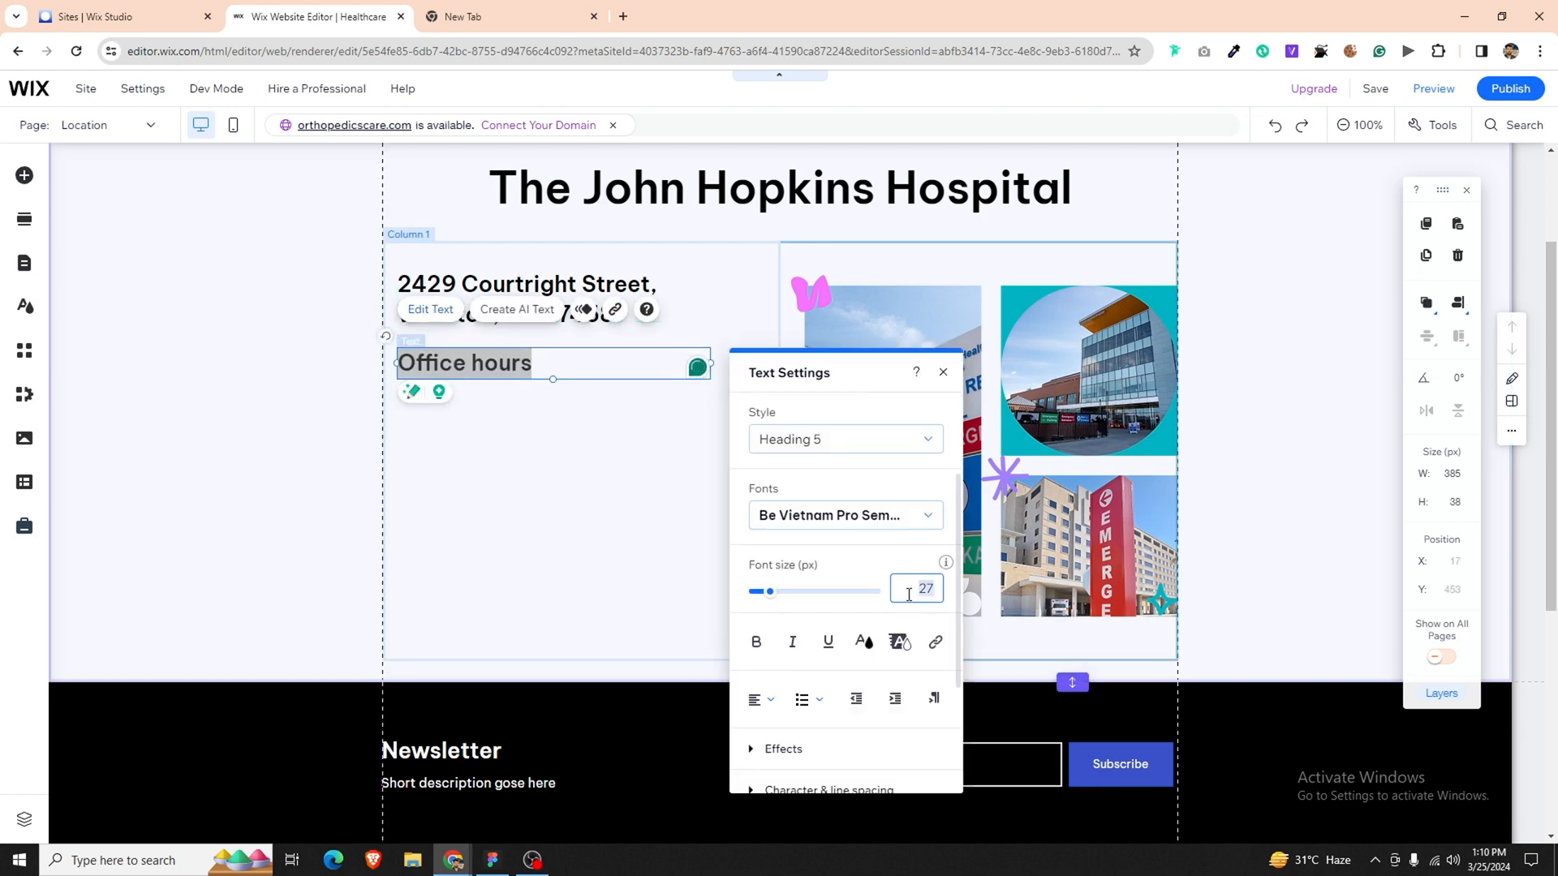
type("16")
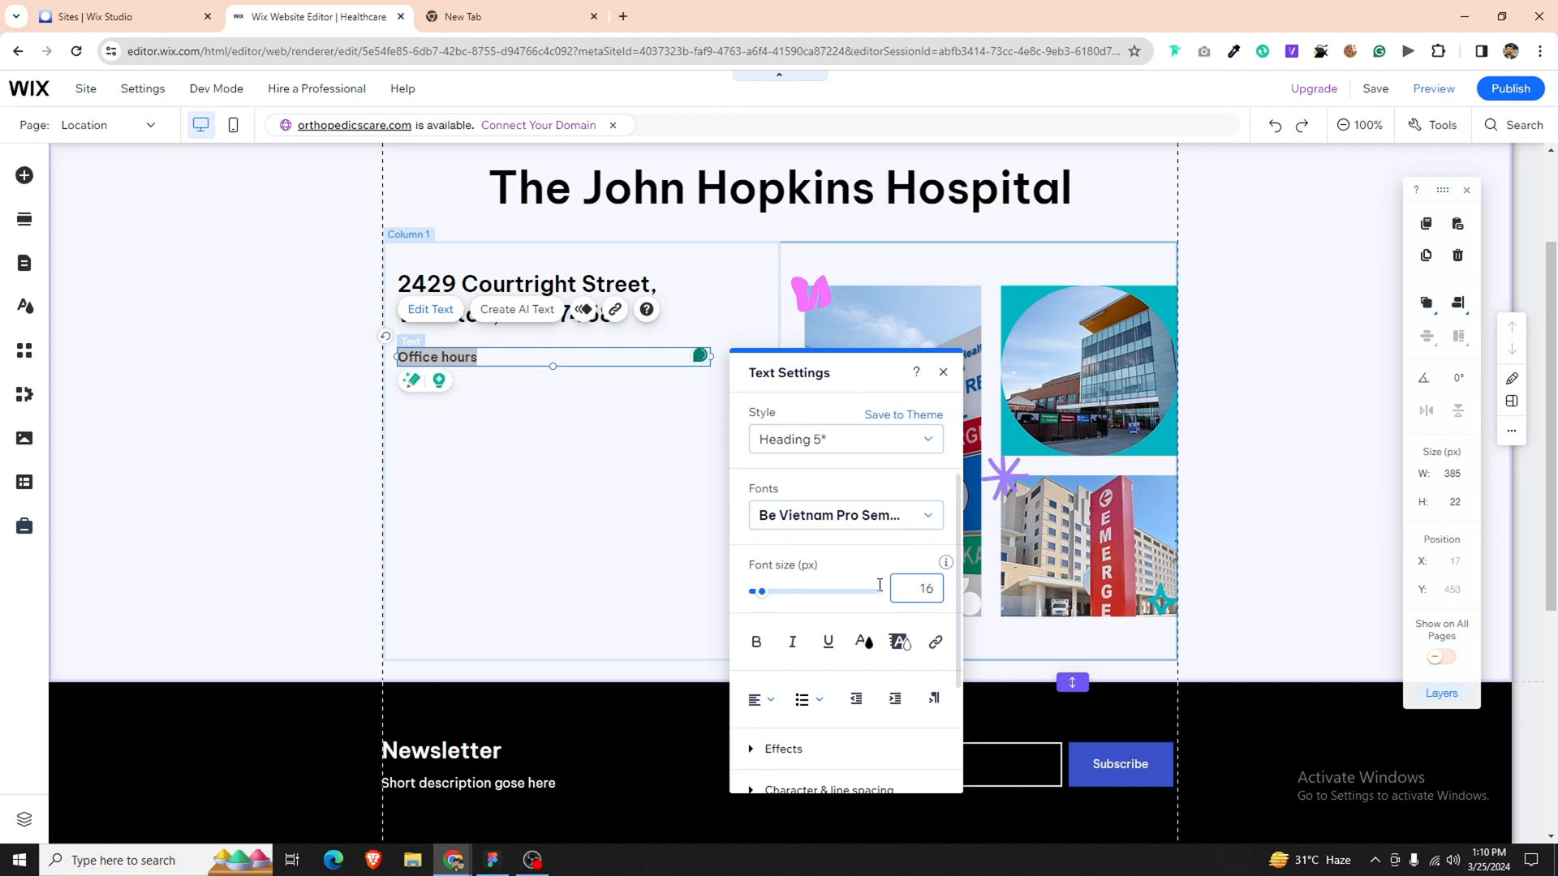
left_click(508, 420)
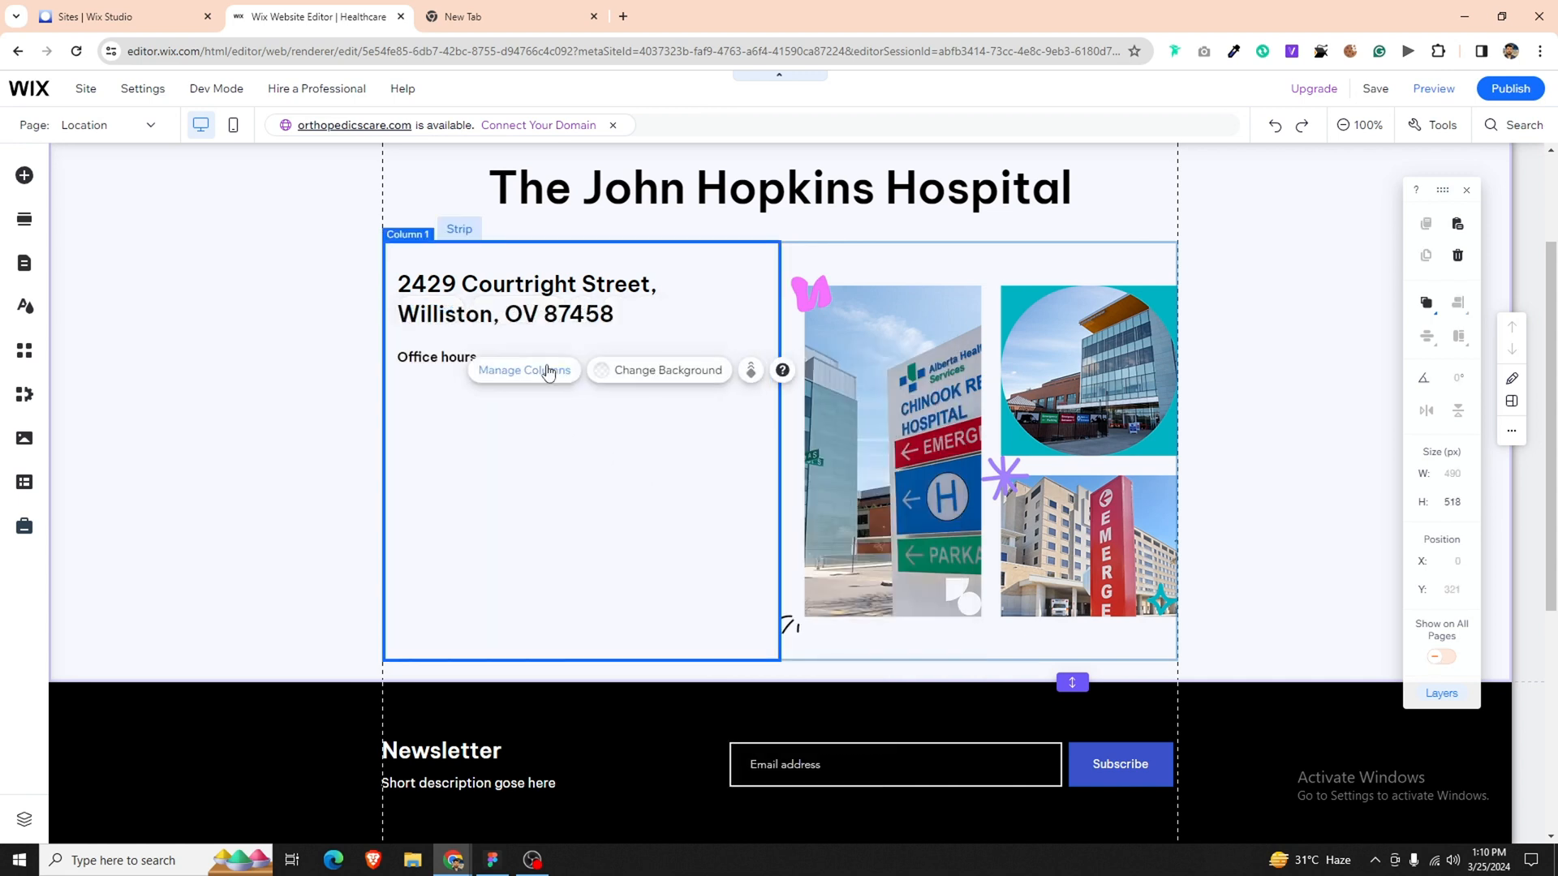
left_click(456, 351)
Copy the opening-hours line from Figma, then duplicate the "Office hours" text just below itself in Wix and open the copy for editing.
key("alt+Tab")
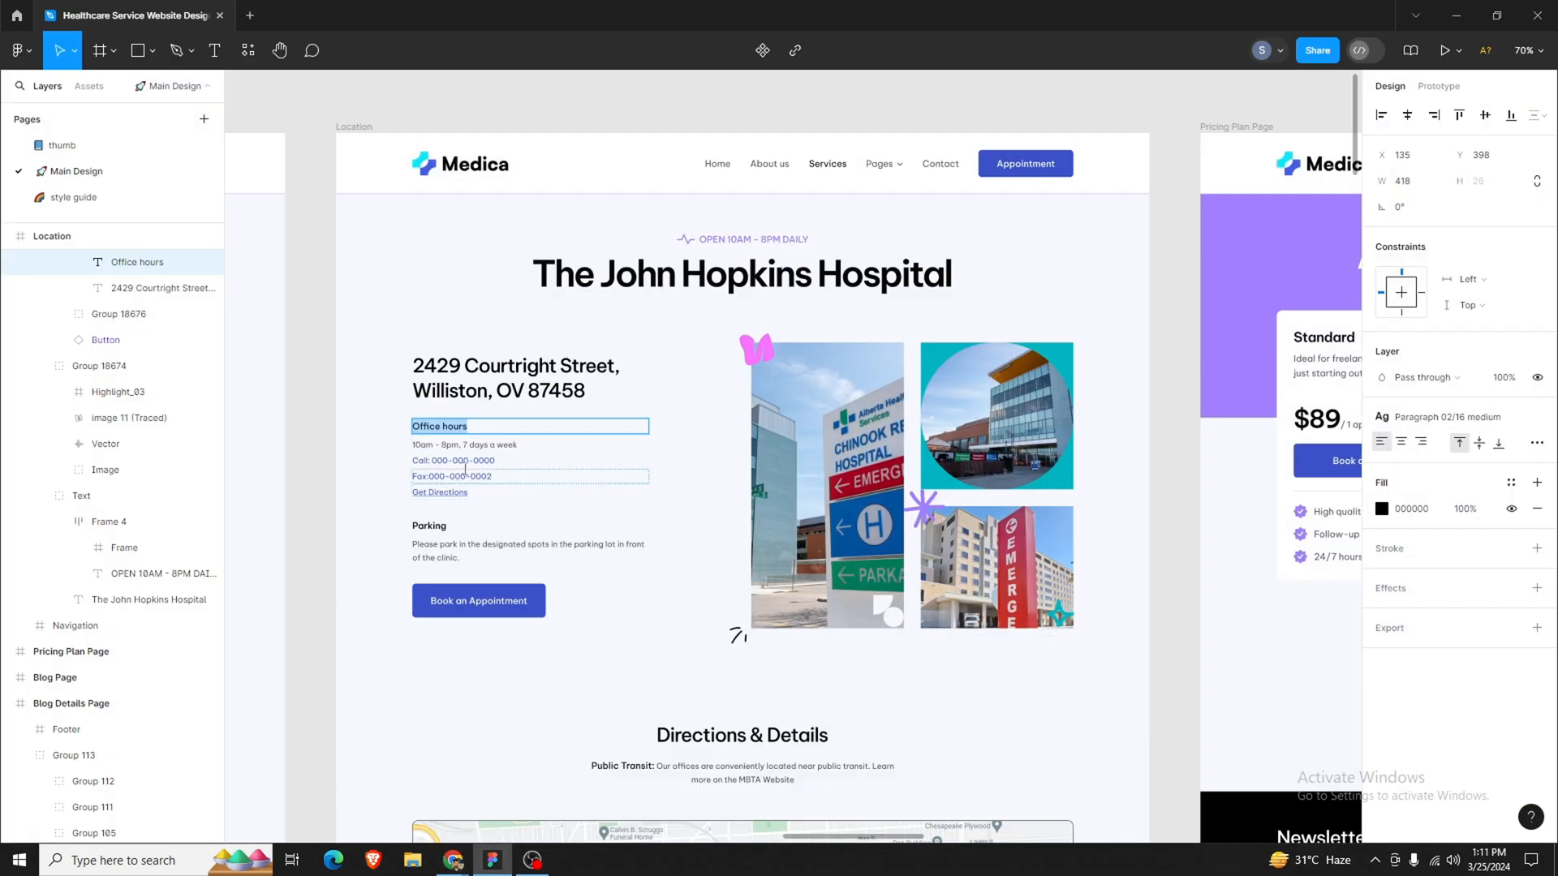
double_click(519, 445)
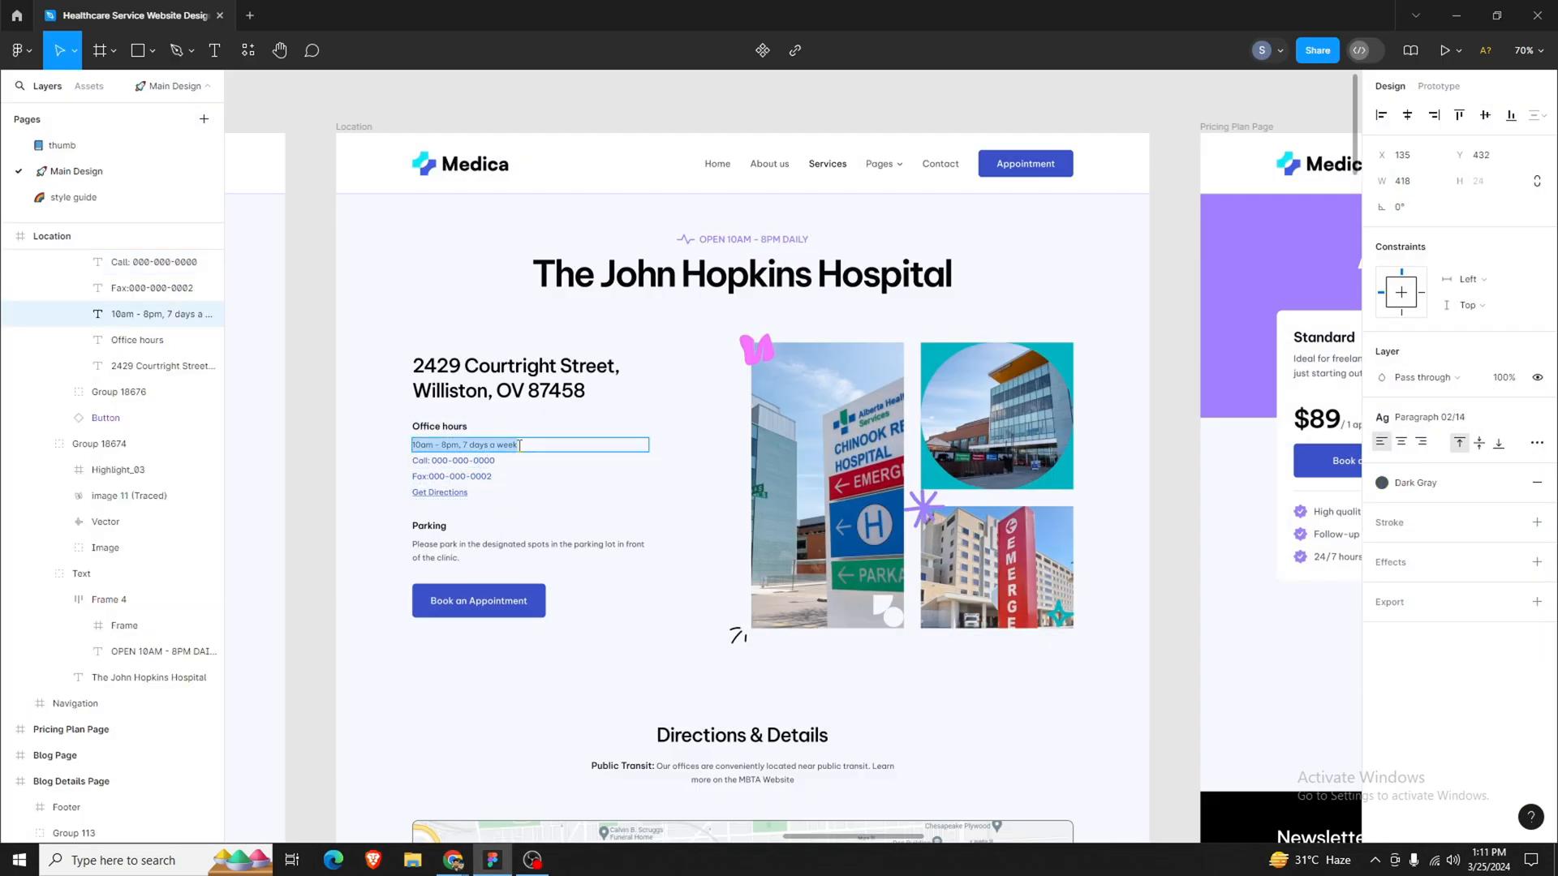
key("alt+Tab")
left_click(497, 374)
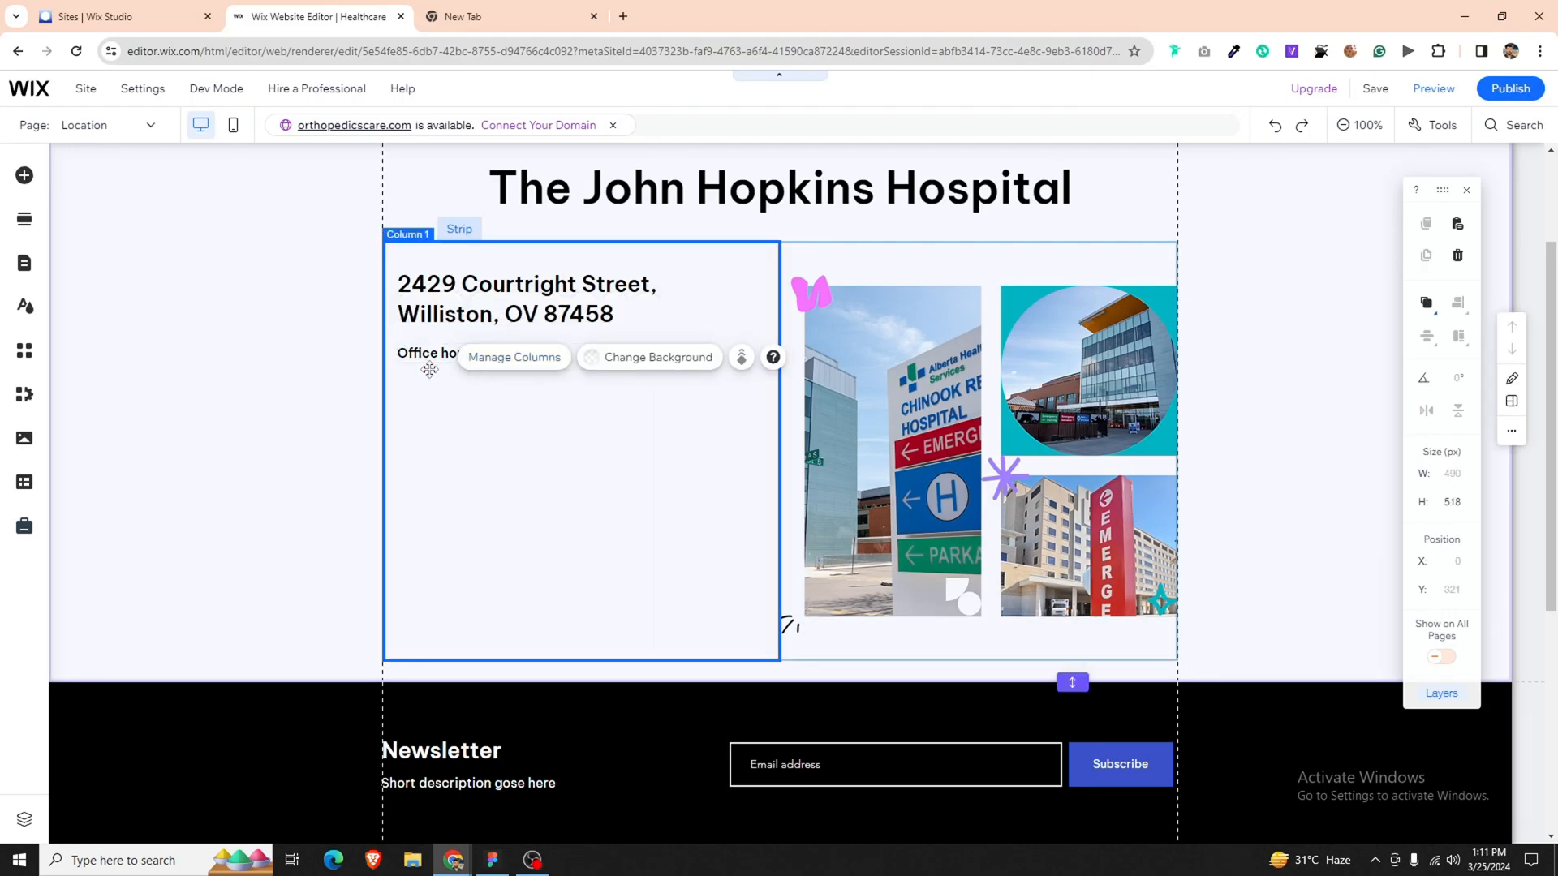
left_click(431, 357)
mouse_move(446, 363)
left_mouse_down()
mouse_move(464, 380)
mouse_move(447, 391)
left_mouse_up()
left_click(443, 328)
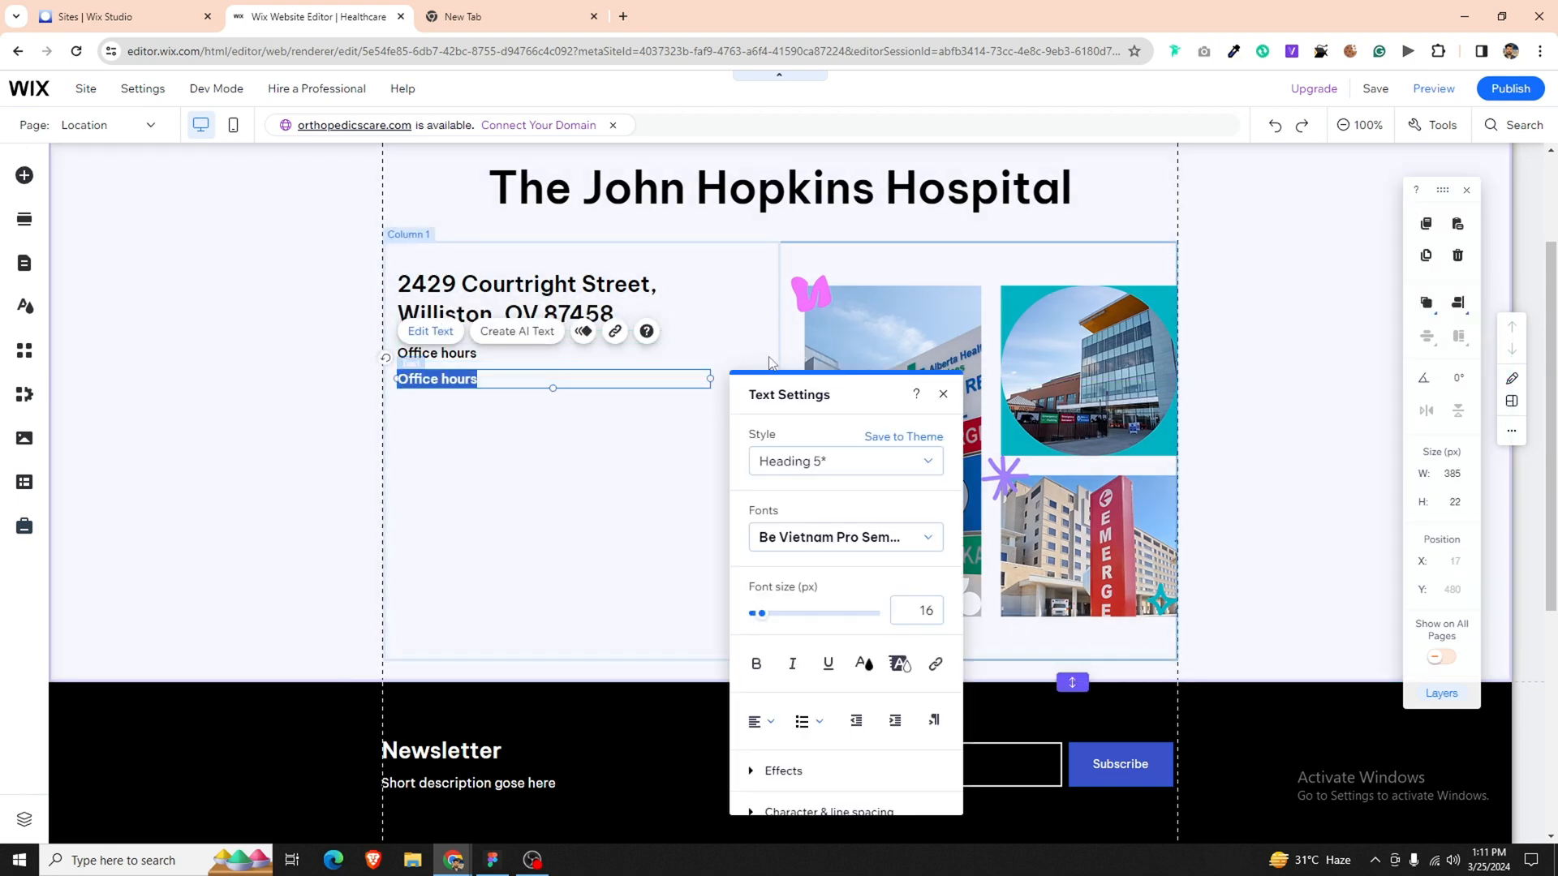
Apply the Paragraph 3 style to the duplicated text and replace its wording with "10am - 8pm, 7 days a week".
left_click(824, 476)
left_click(852, 674)
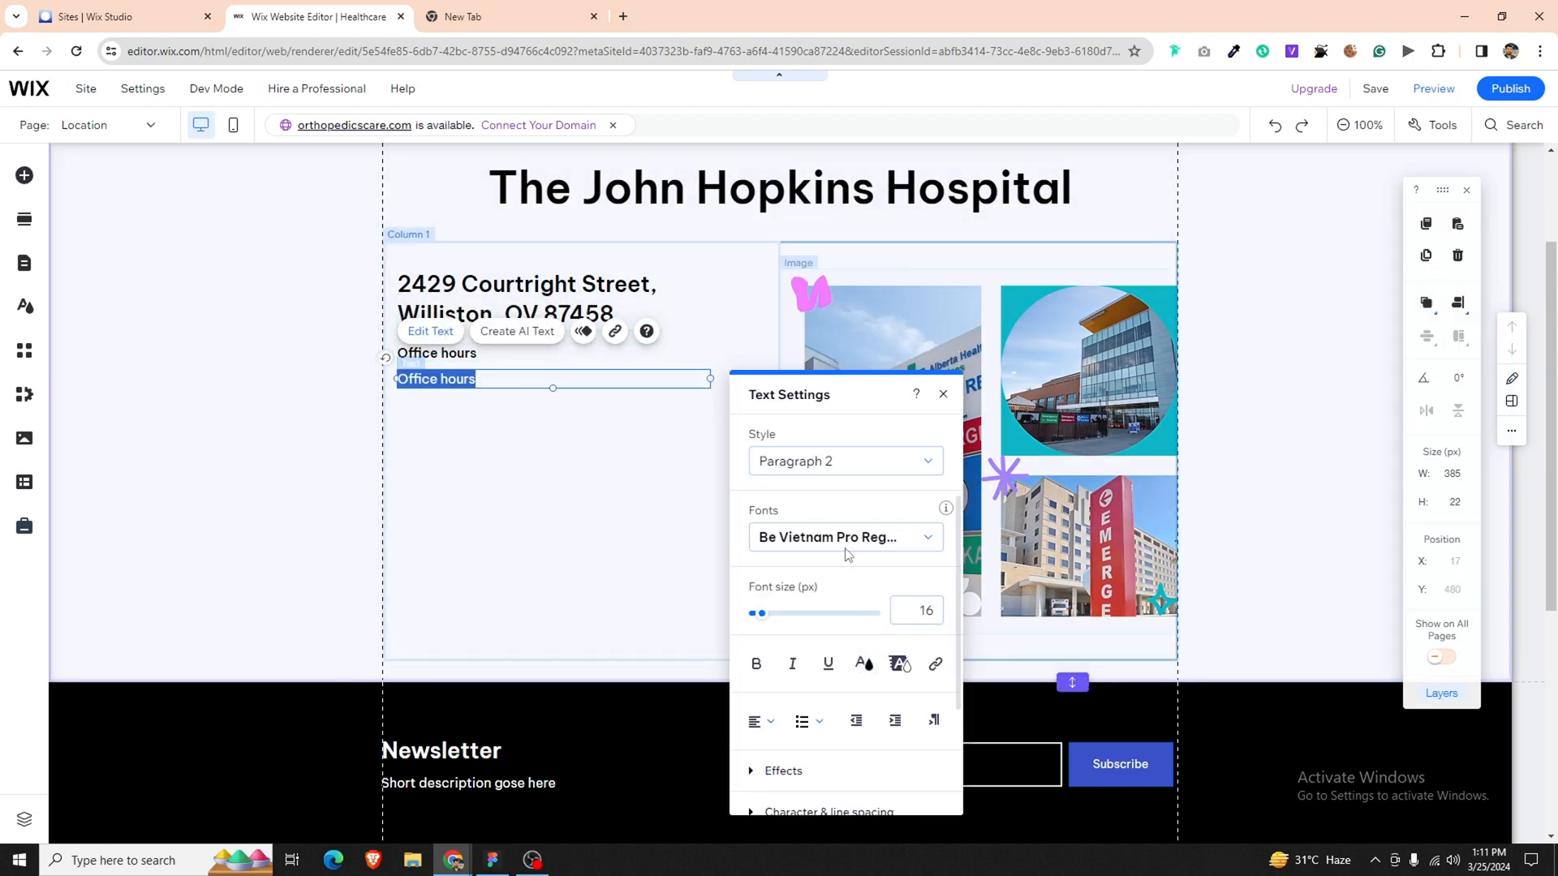
left_click(845, 456)
left_click(836, 546)
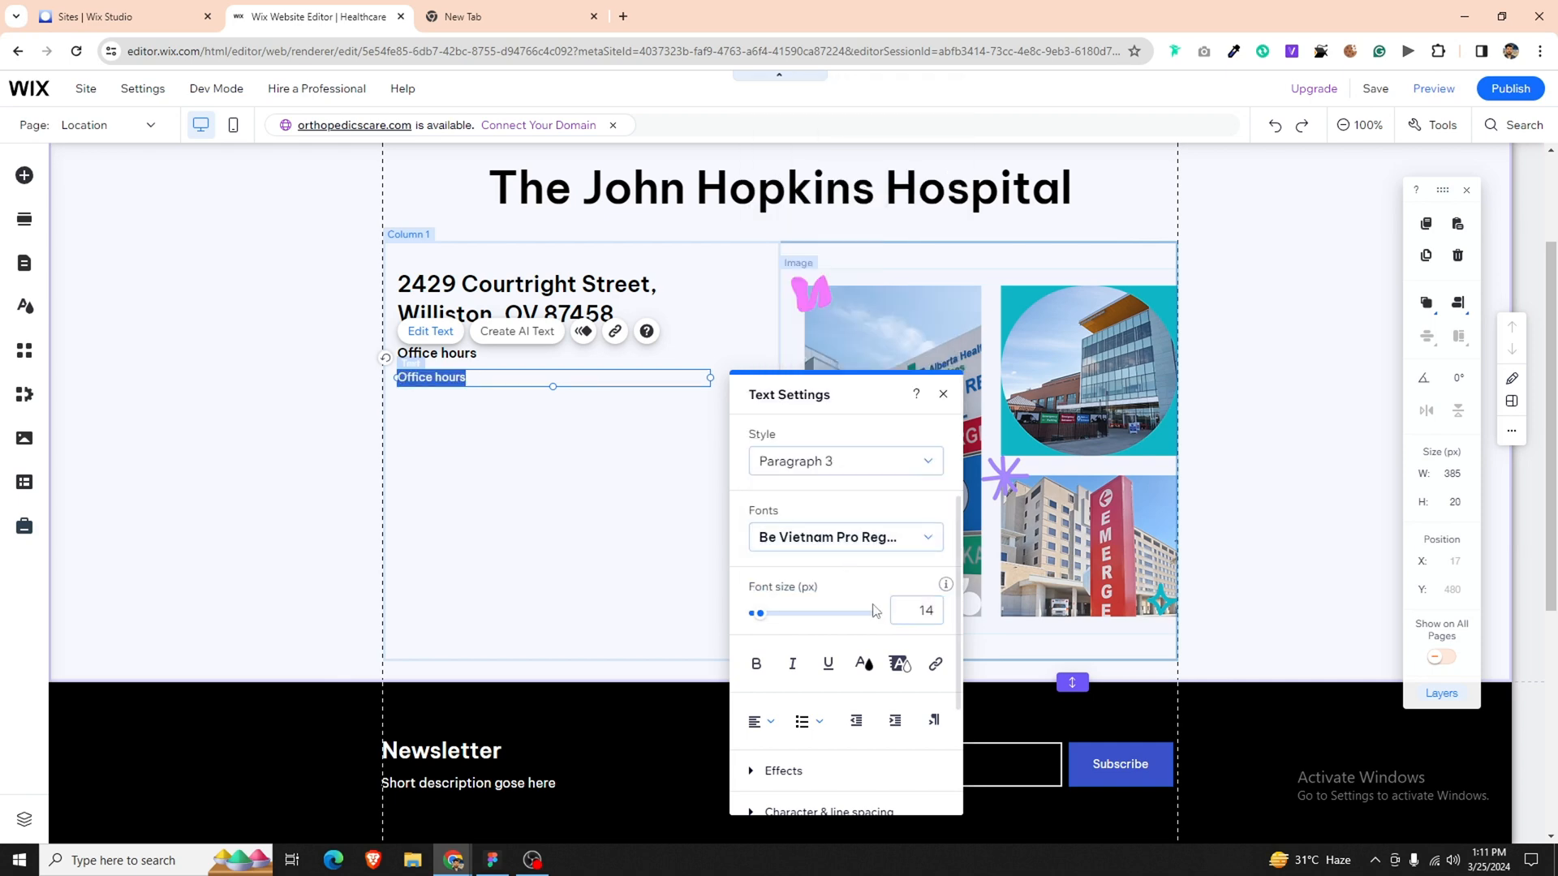
left_click(518, 442)
Duplicate the "10am - 8pm, 7 days a week" line just below itself and open the copy for editing.
left_click(501, 378)
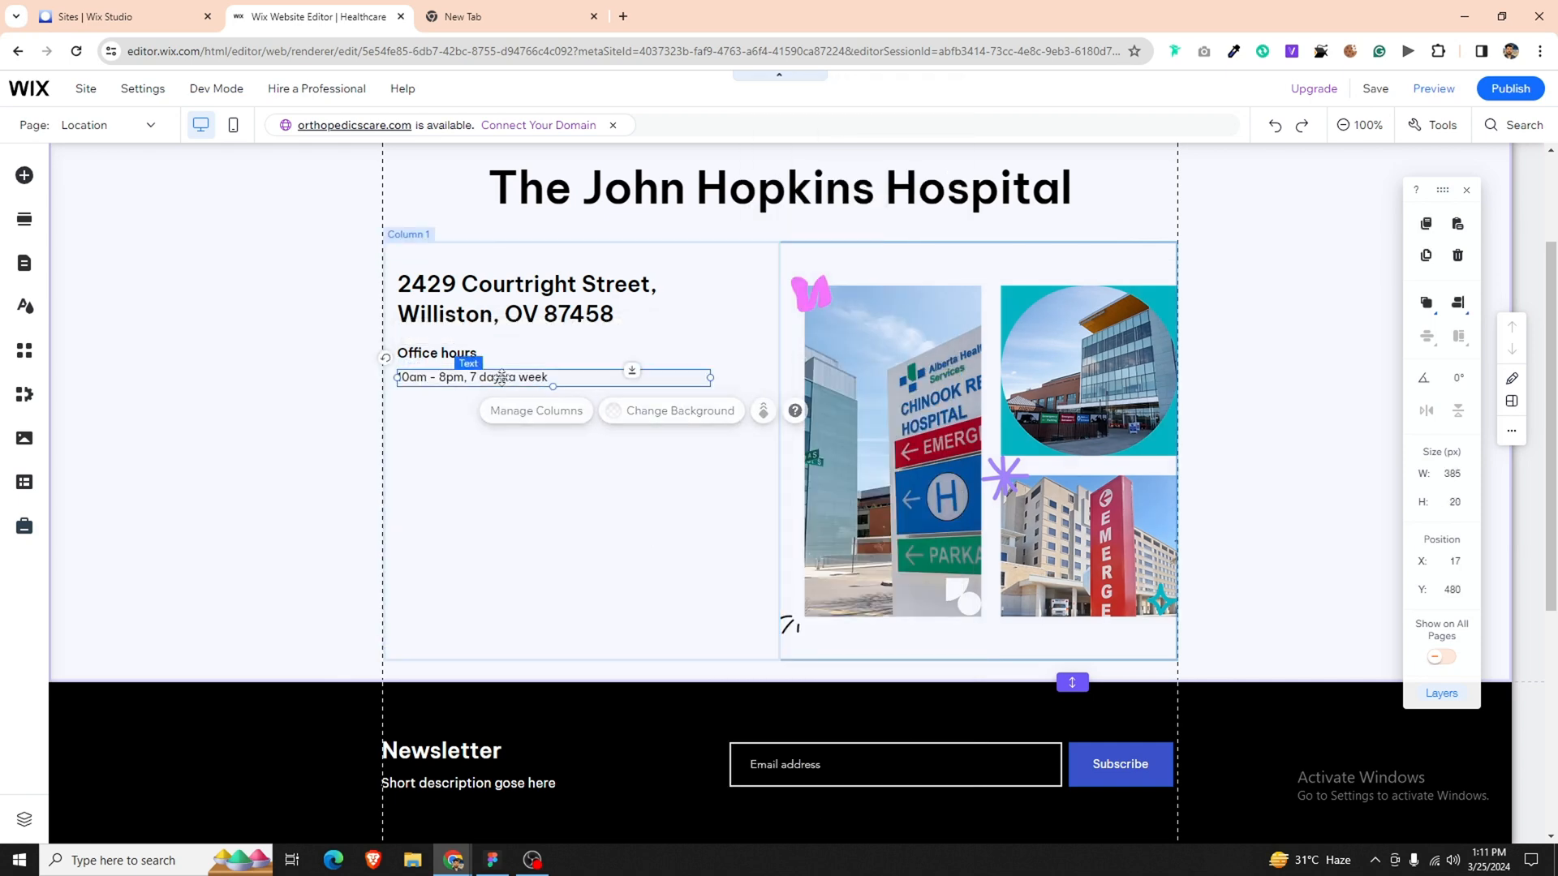
key("ctrl+d")
left_click_drag(513, 394, 502, 404)
left_click(444, 357)
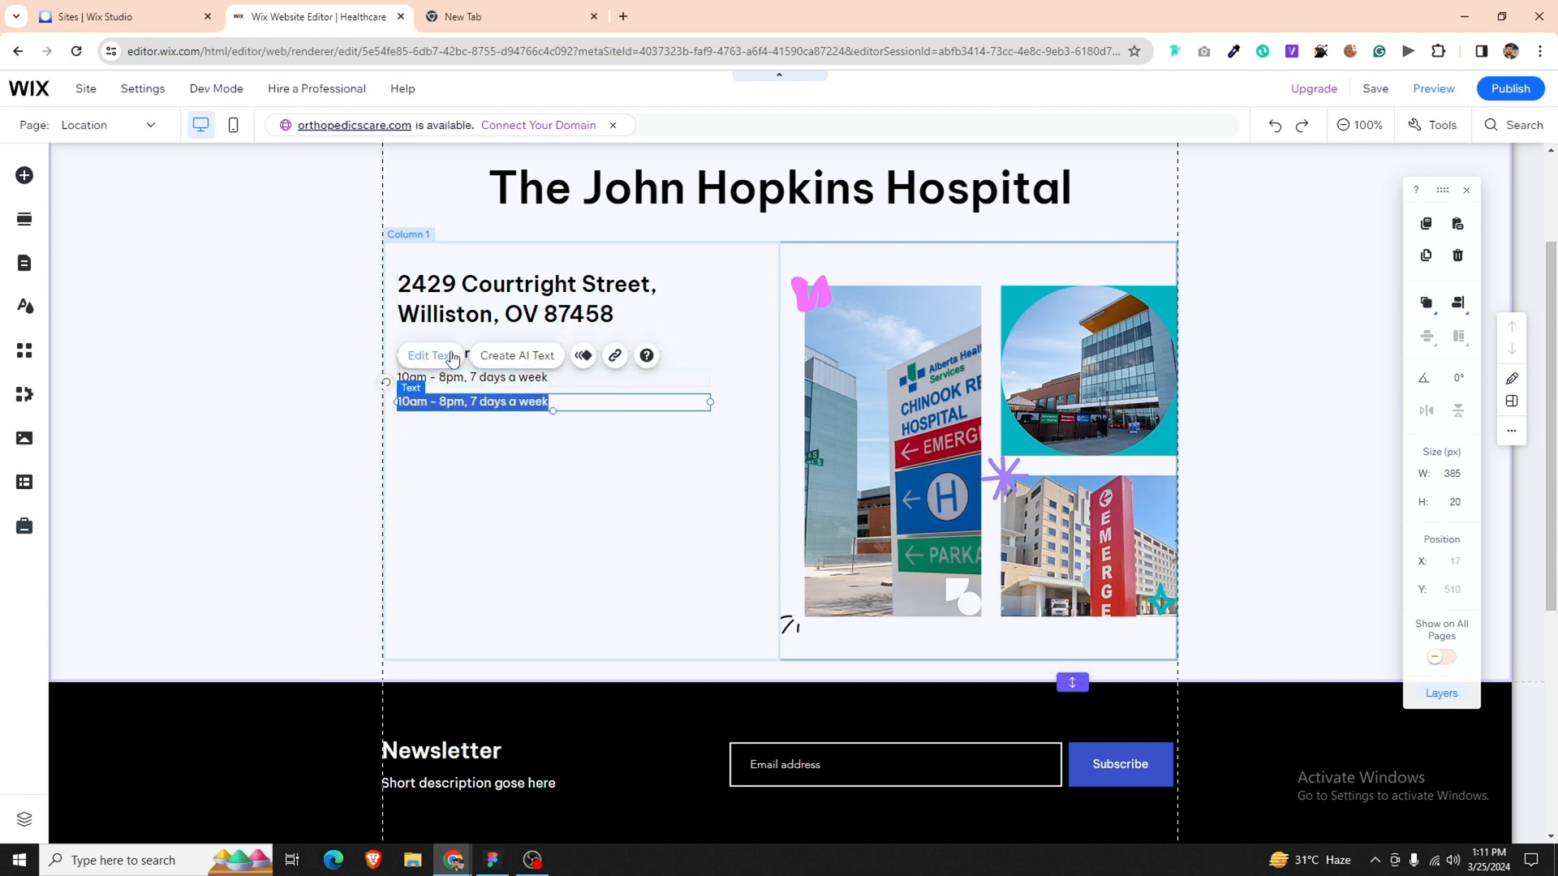
Copy the call line with the phone number from the Figma design and return to the Wix editor.
key("alt+Tab")
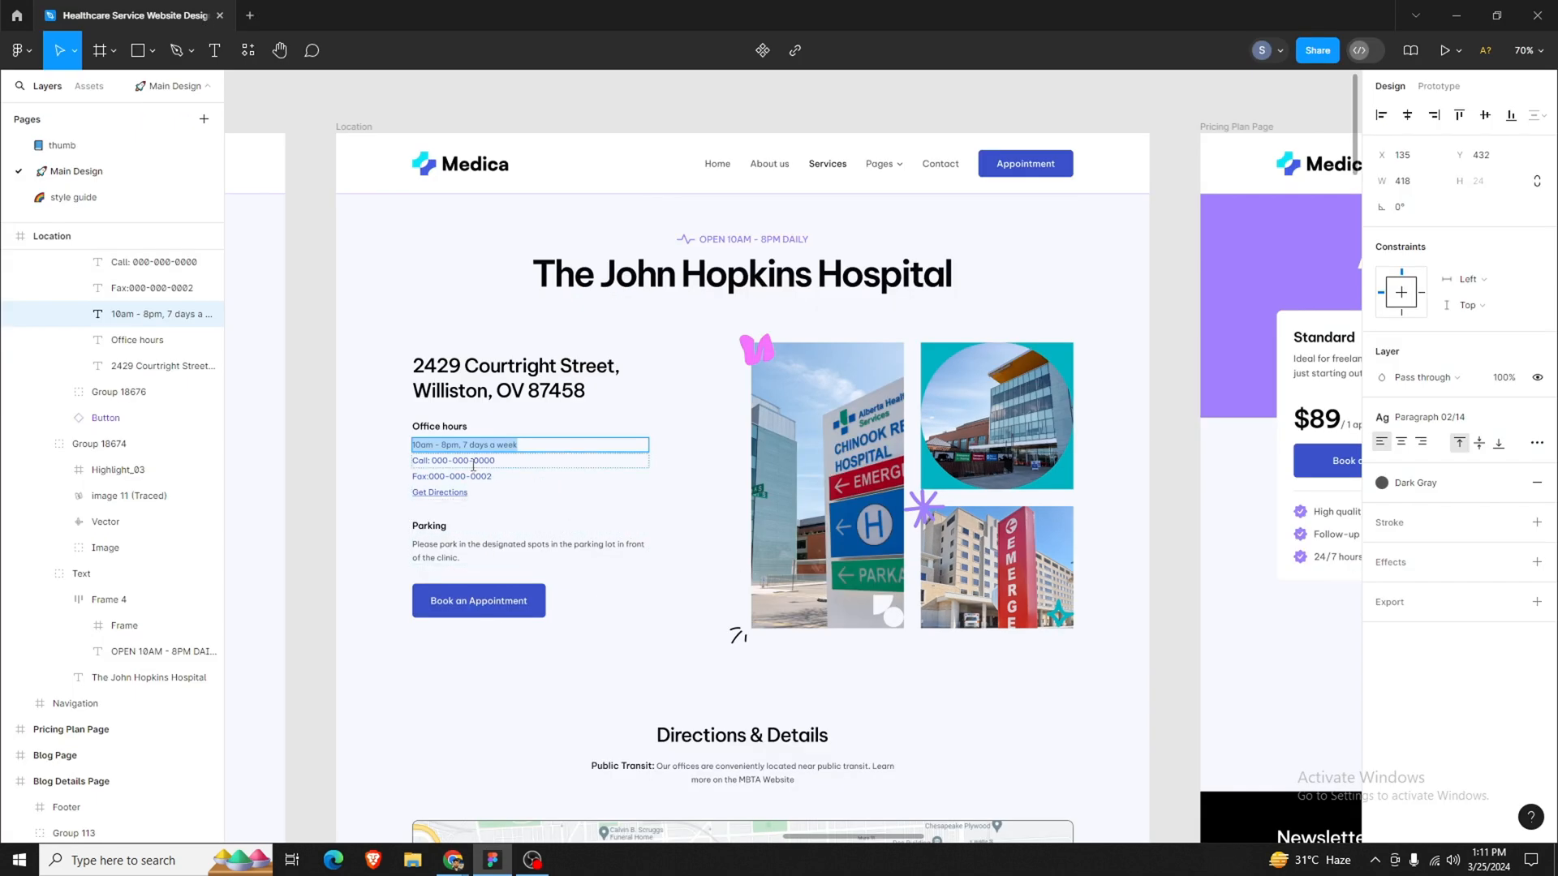
double_click(527, 467)
key("alt+Tab")
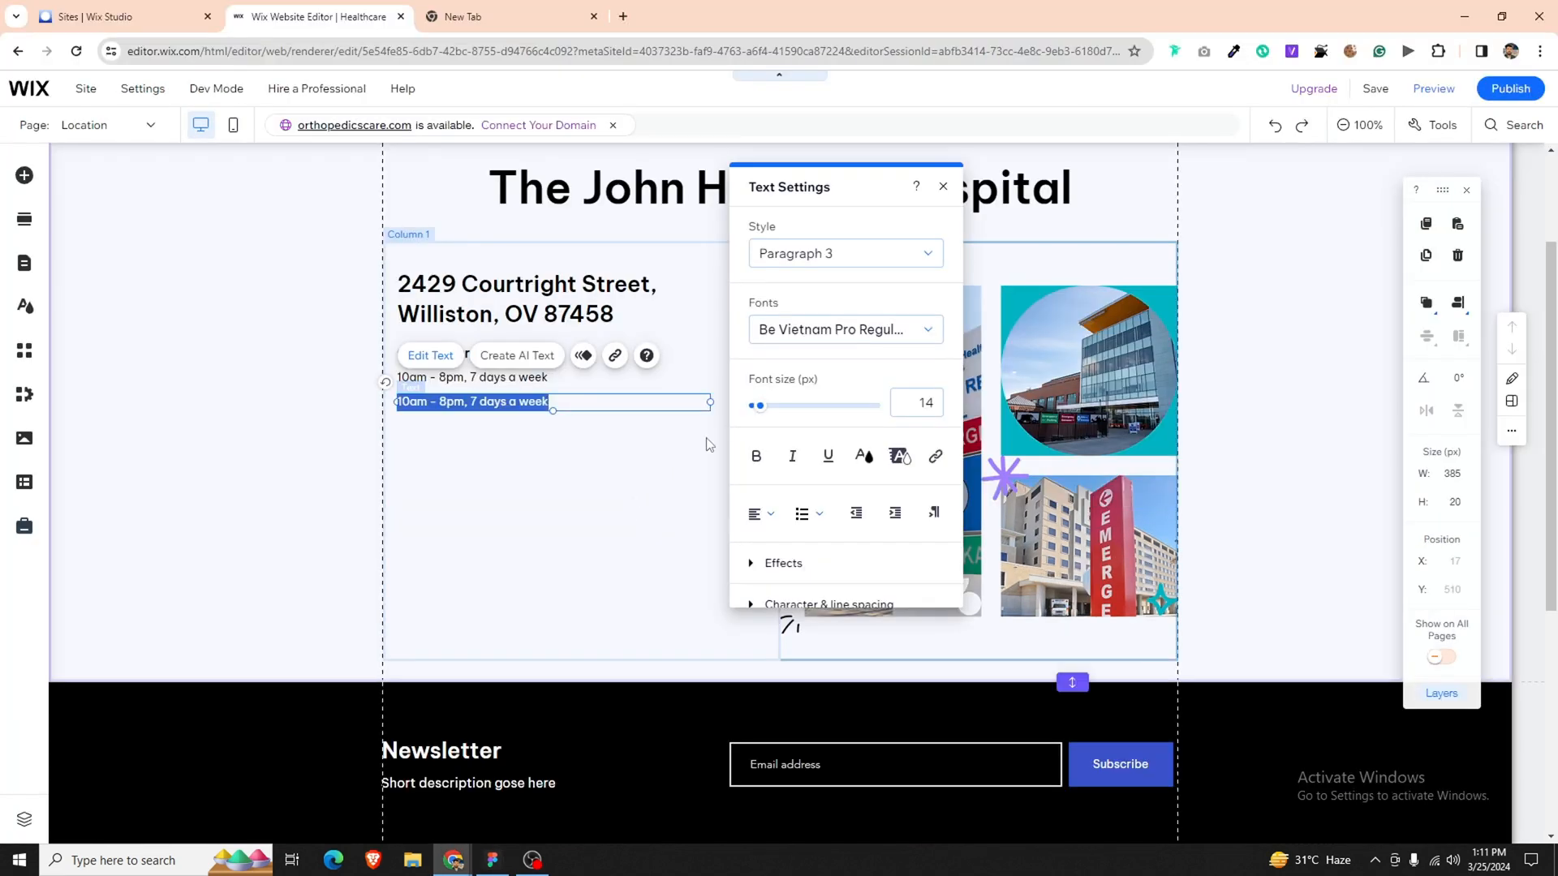
Make the duplicated hours line blue and underlined.
left_click(863, 457)
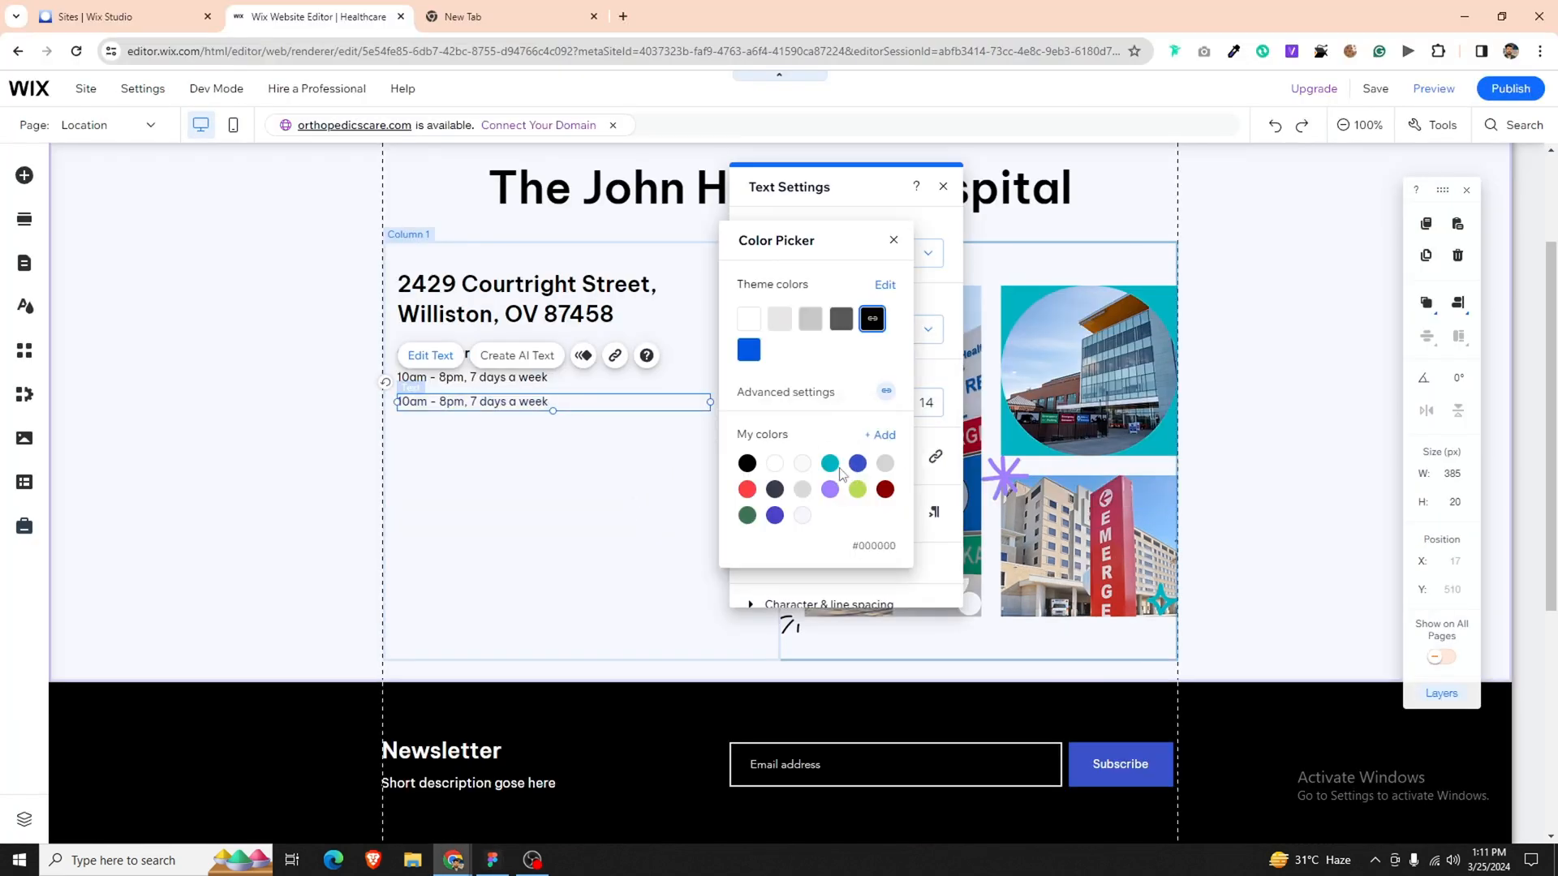
left_click(933, 495)
left_click(828, 456)
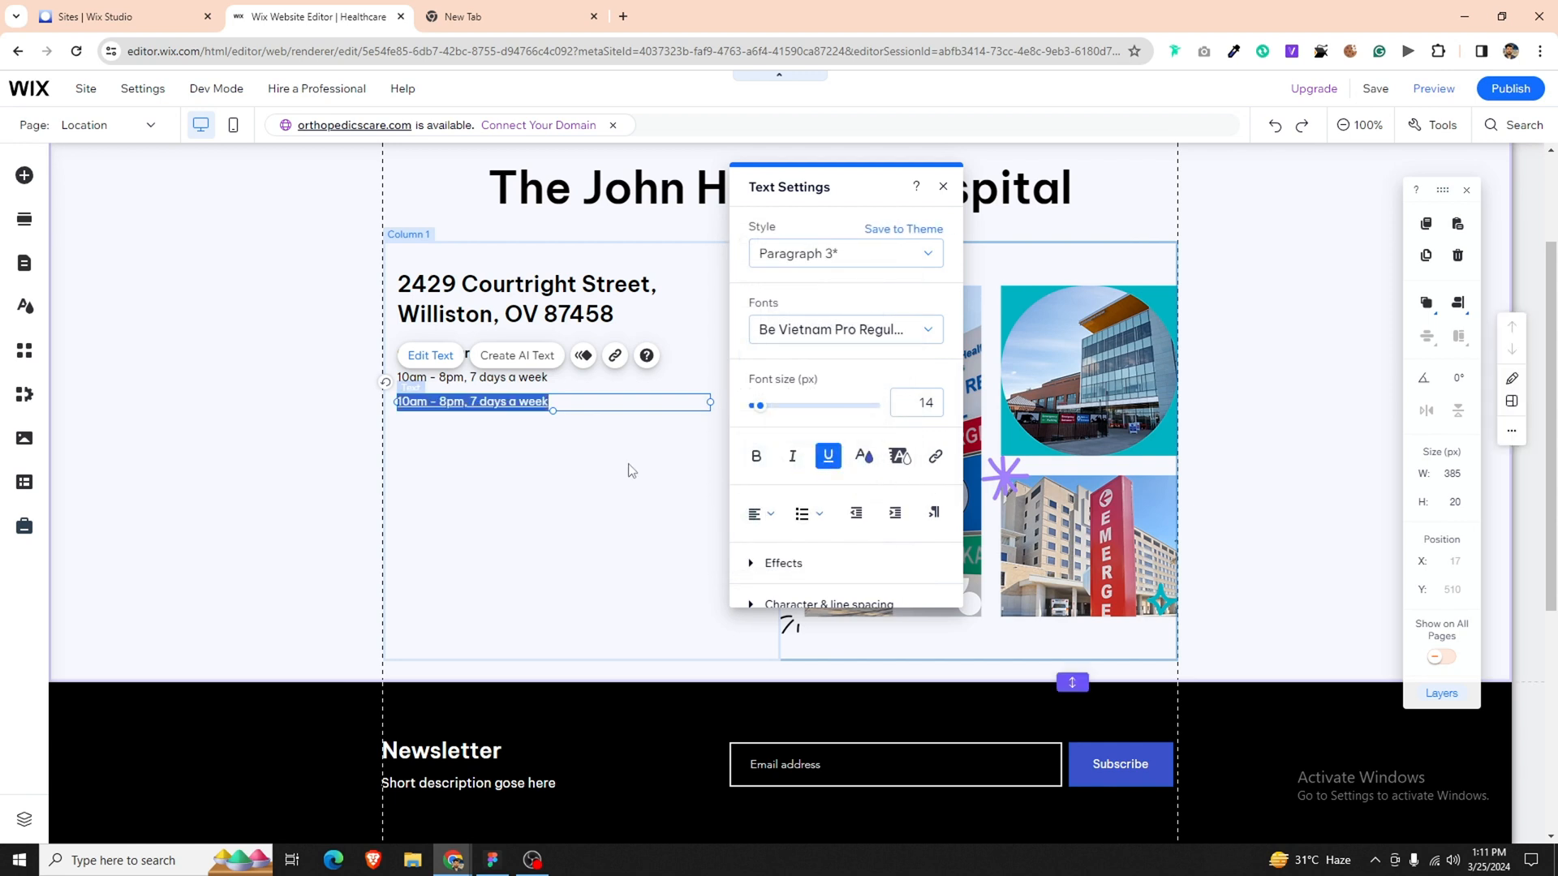
left_click(632, 470)
Duplicate the blue underlined line and align the copy directly below it in the first column.
left_click(521, 409)
key("ctrl+c")
key("ctrl+v")
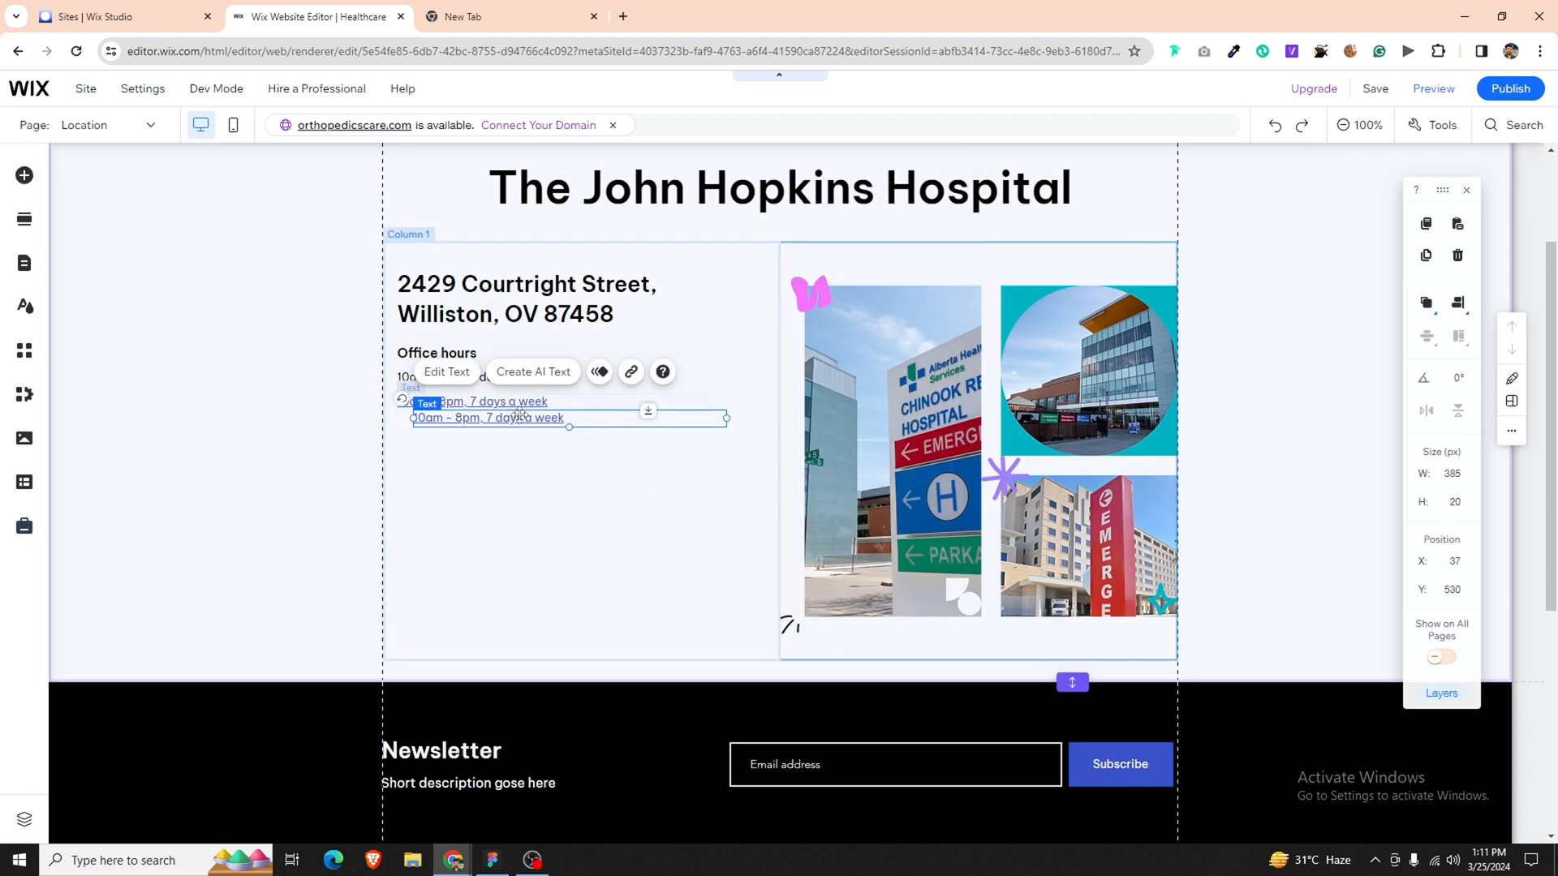
left_click_drag(521, 419, 506, 429)
Copy the fax number line from Figma and paste it over the text of the lower blue underlined line in Wix.
key("alt+Tab")
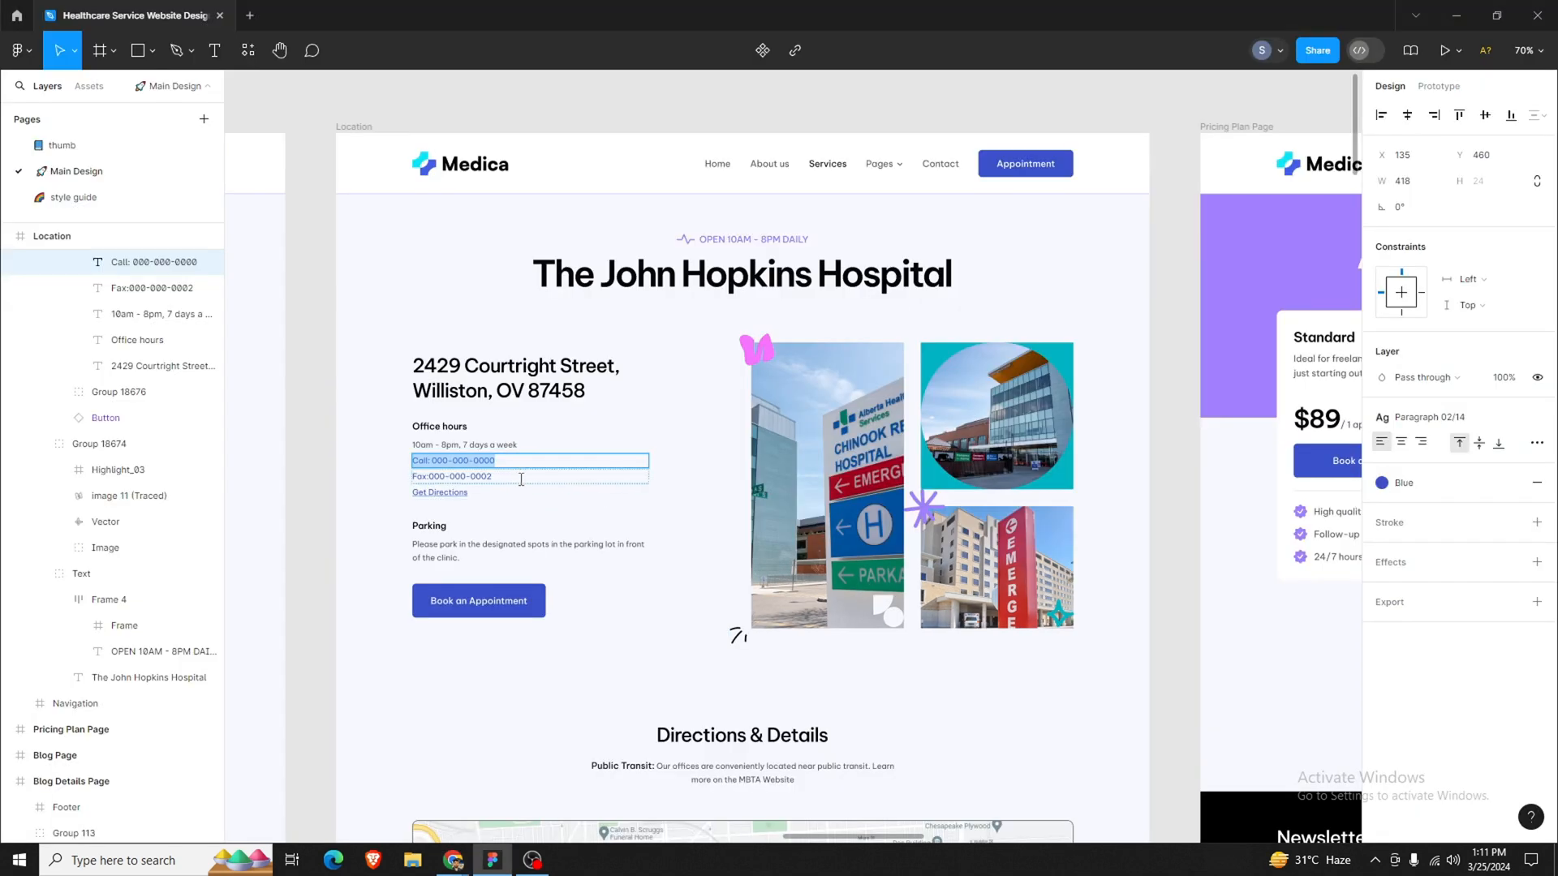
double_click(502, 477)
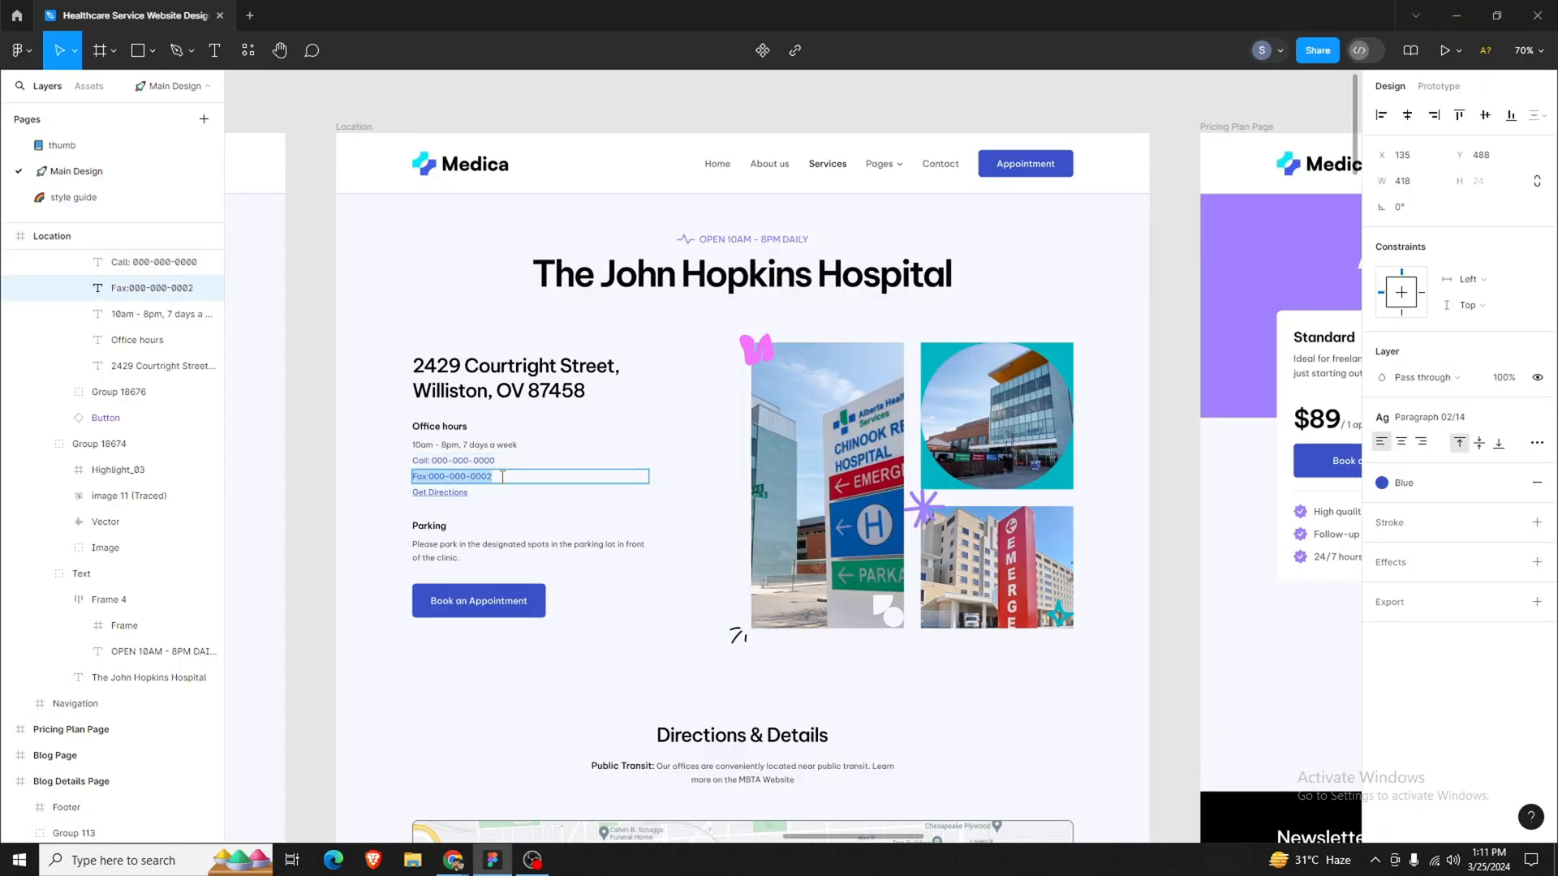
key("alt+Tab")
double_click(560, 431)
key("ctrl+v")
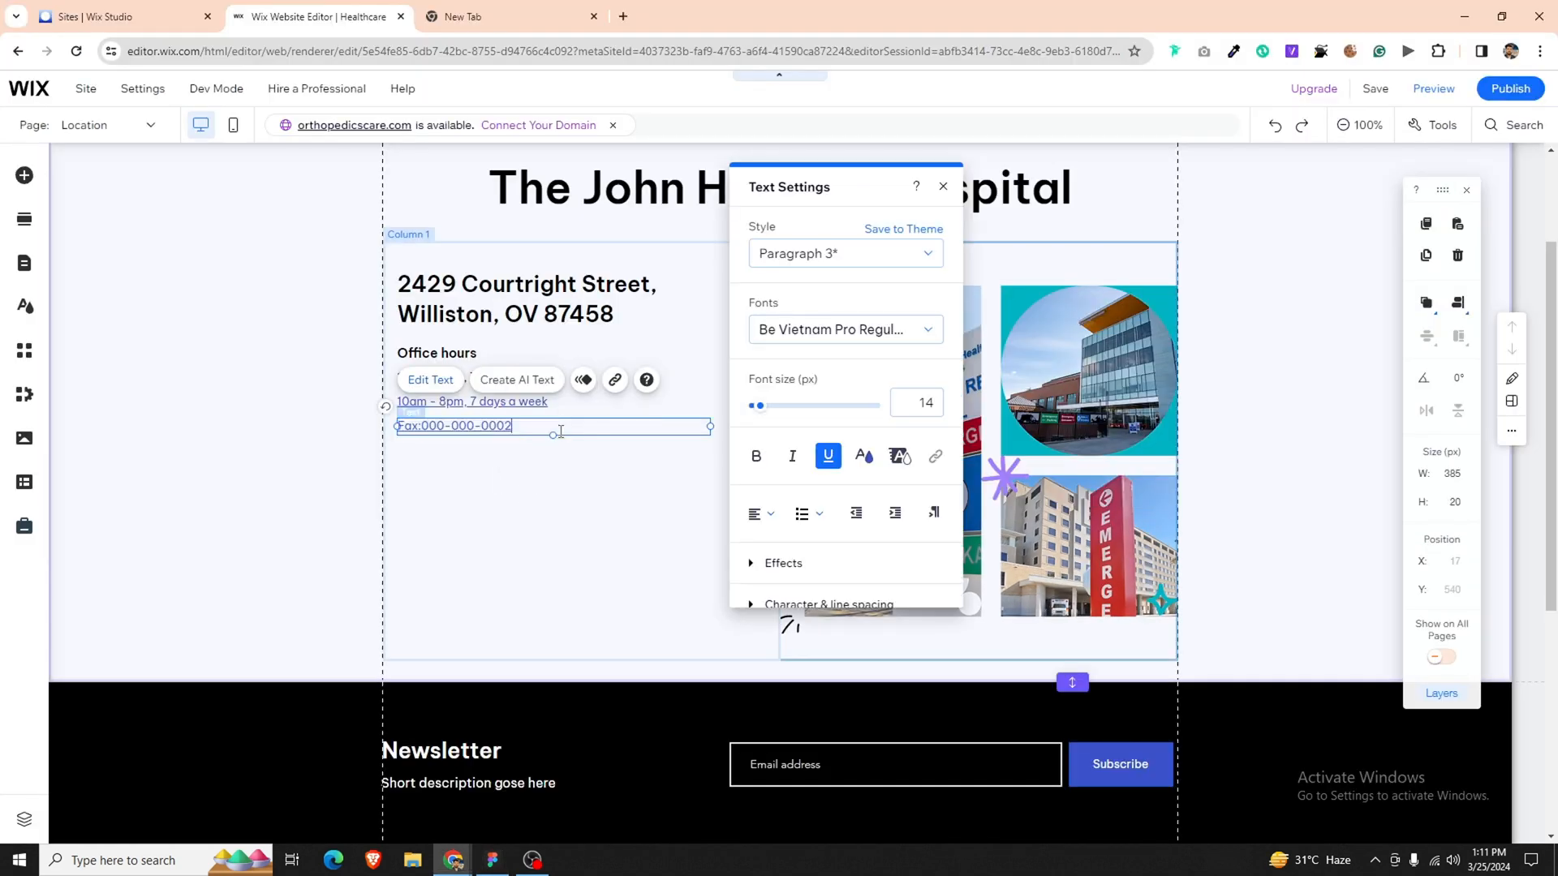
Copy the "Get Directions" line from Figma and paste it over a duplicate of the fax line placed directly below it in Wix.
key("alt+Tab")
left_click(504, 491)
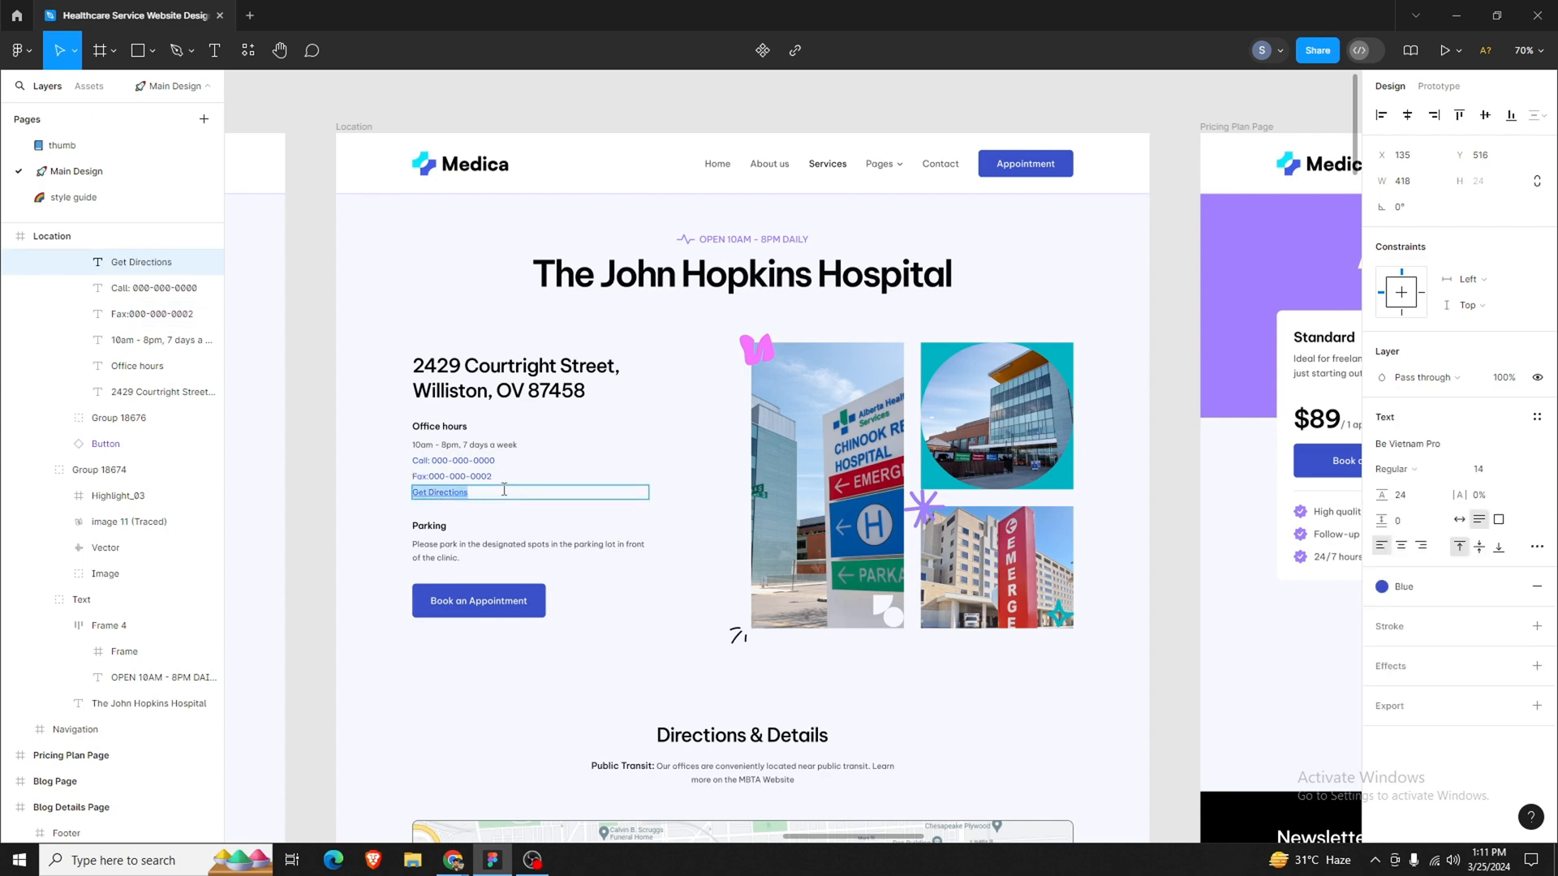
key("alt+Tab")
left_click(543, 463)
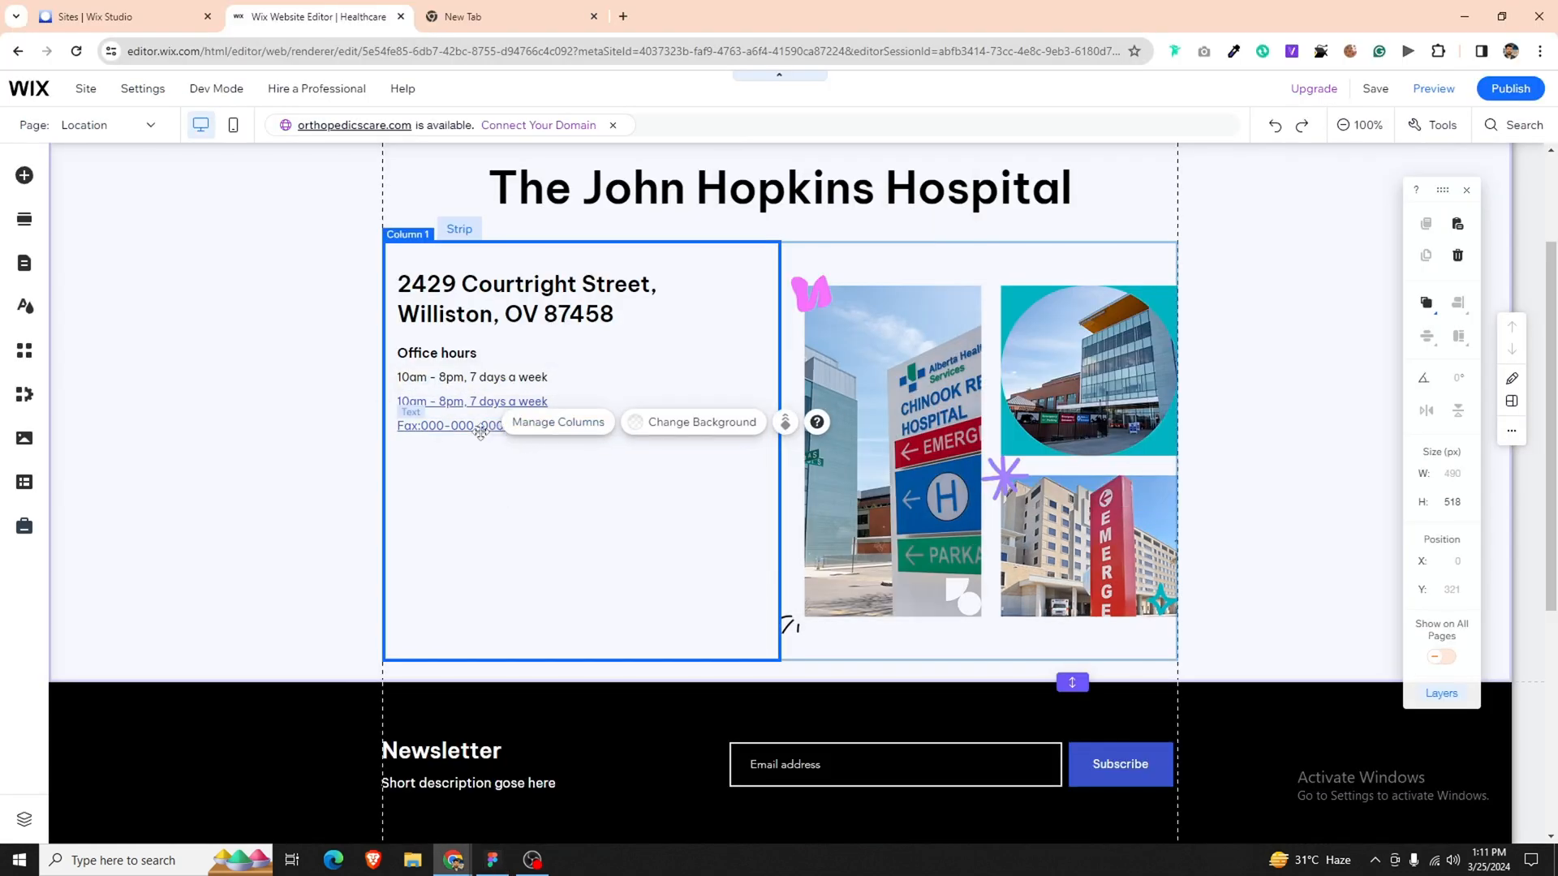
left_click(480, 433)
left_click_drag(497, 428, 498, 452)
double_click(498, 452)
key("ctrl+v")
left_click(507, 519)
Duplicate the "Office hours" heading below the "Get Directions" line and change the copy's text to "Parking", matching the Figma design.
key("alt+Tab")
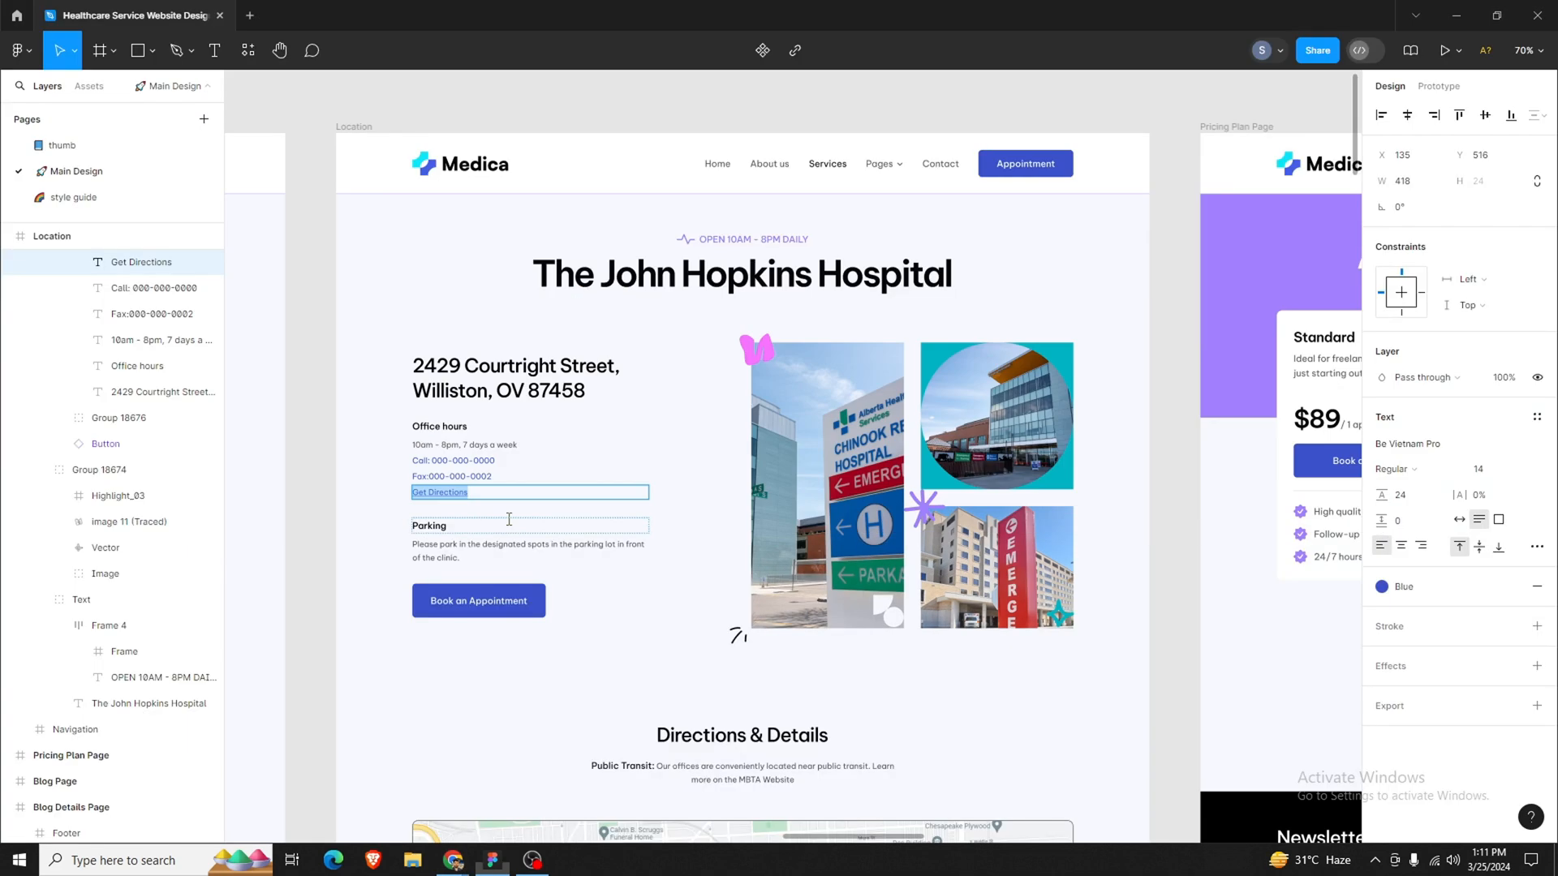
left_click(515, 527)
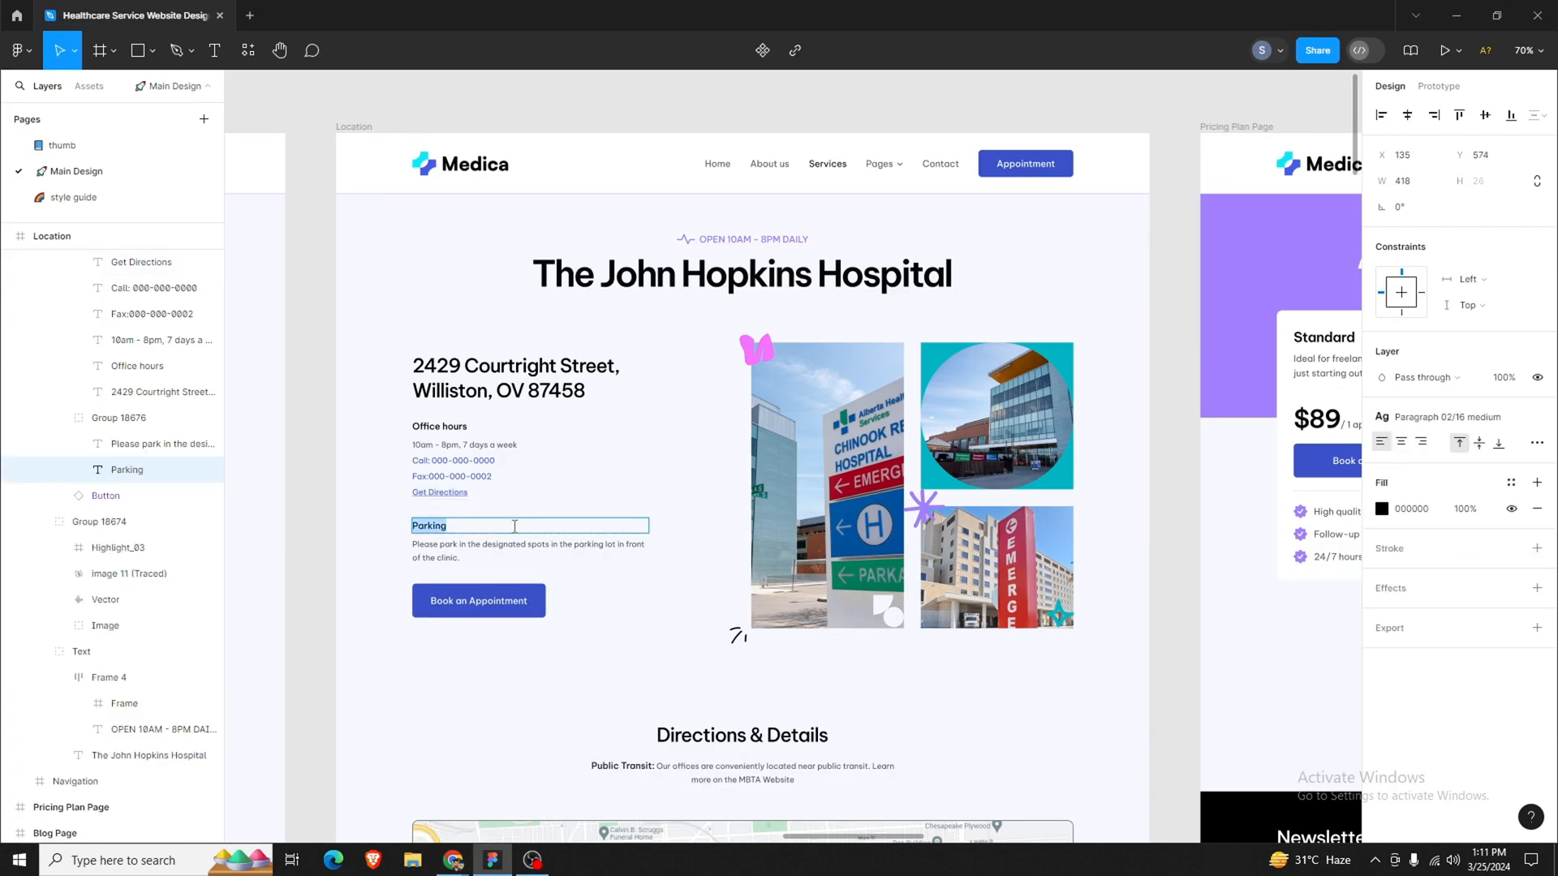
key("alt+Tab")
left_click(526, 351)
left_click_drag(526, 351, 465, 479)
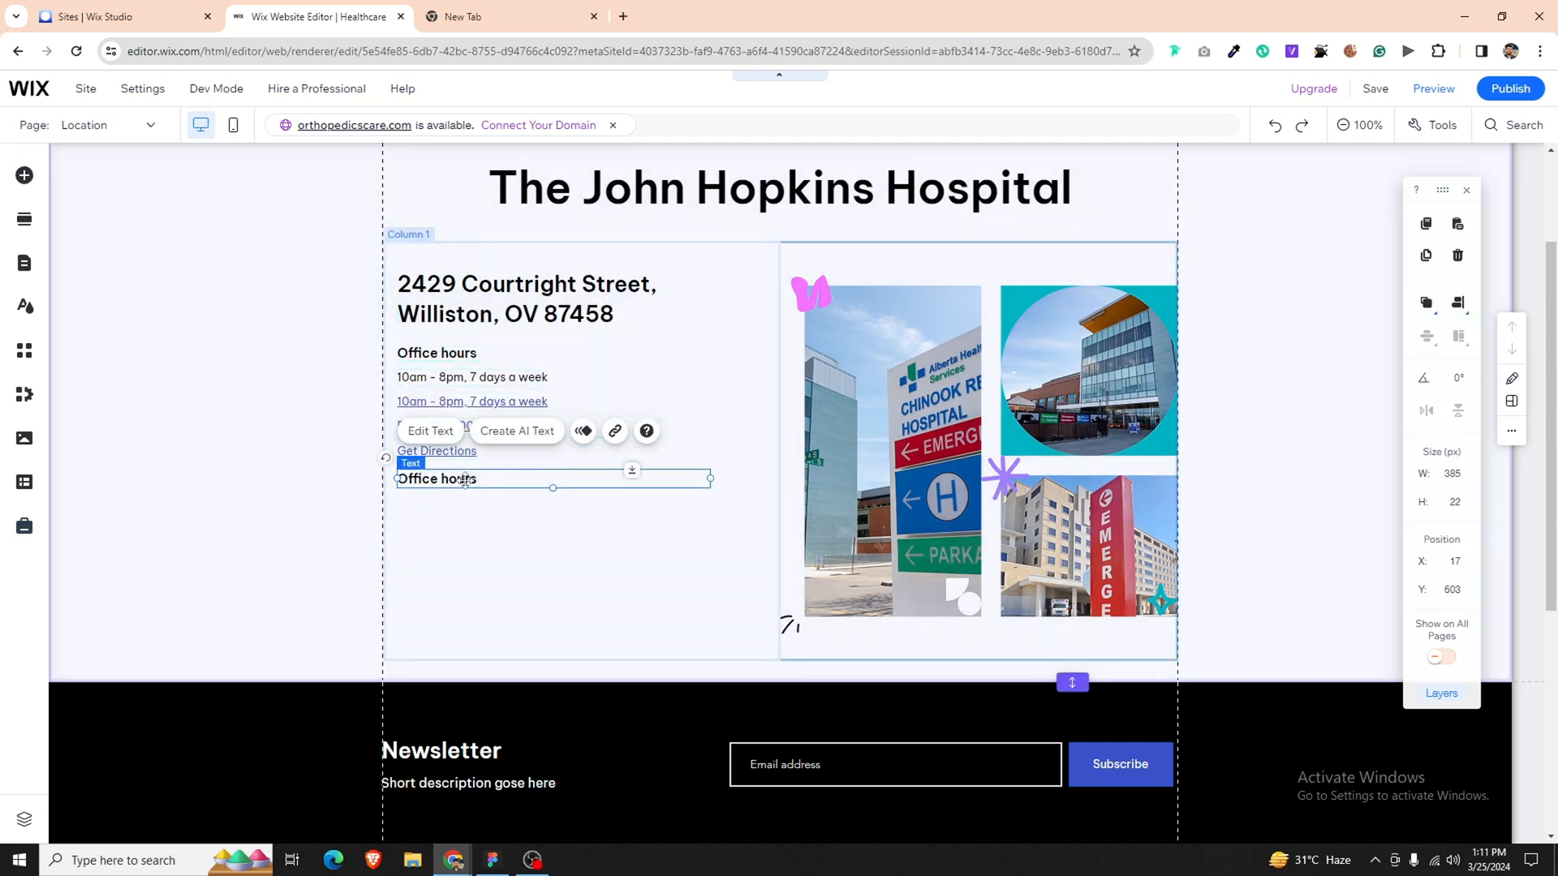
type("Parking")
Copy the parking note from Figma and paste it over a duplicate of the plain hours line placed under the "Parking" heading.
key("alt+Tab")
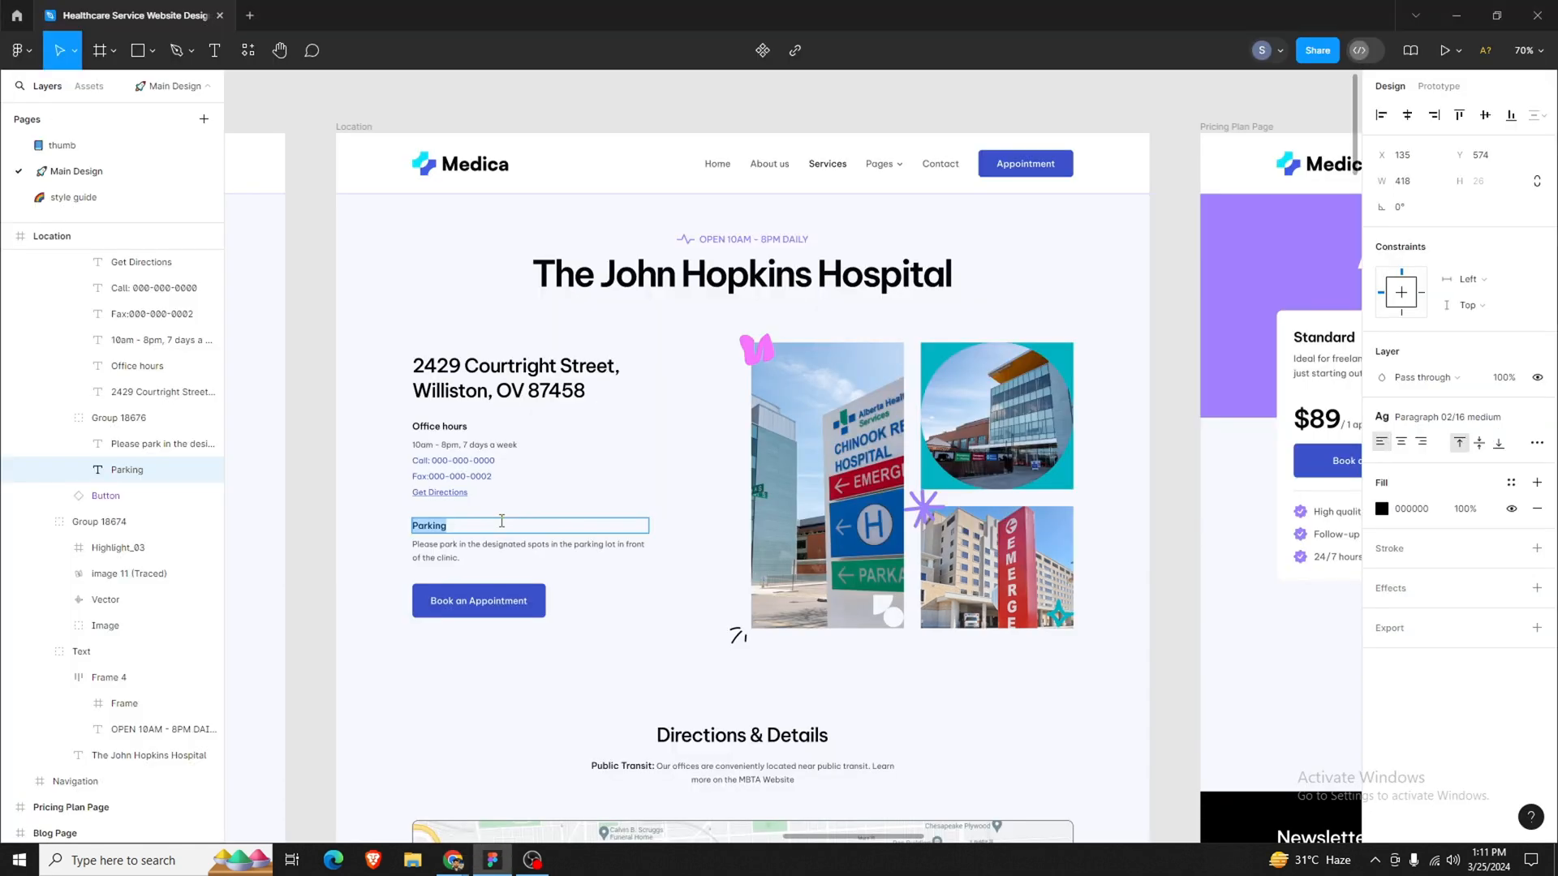
left_click(484, 542)
key("alt+Tab")
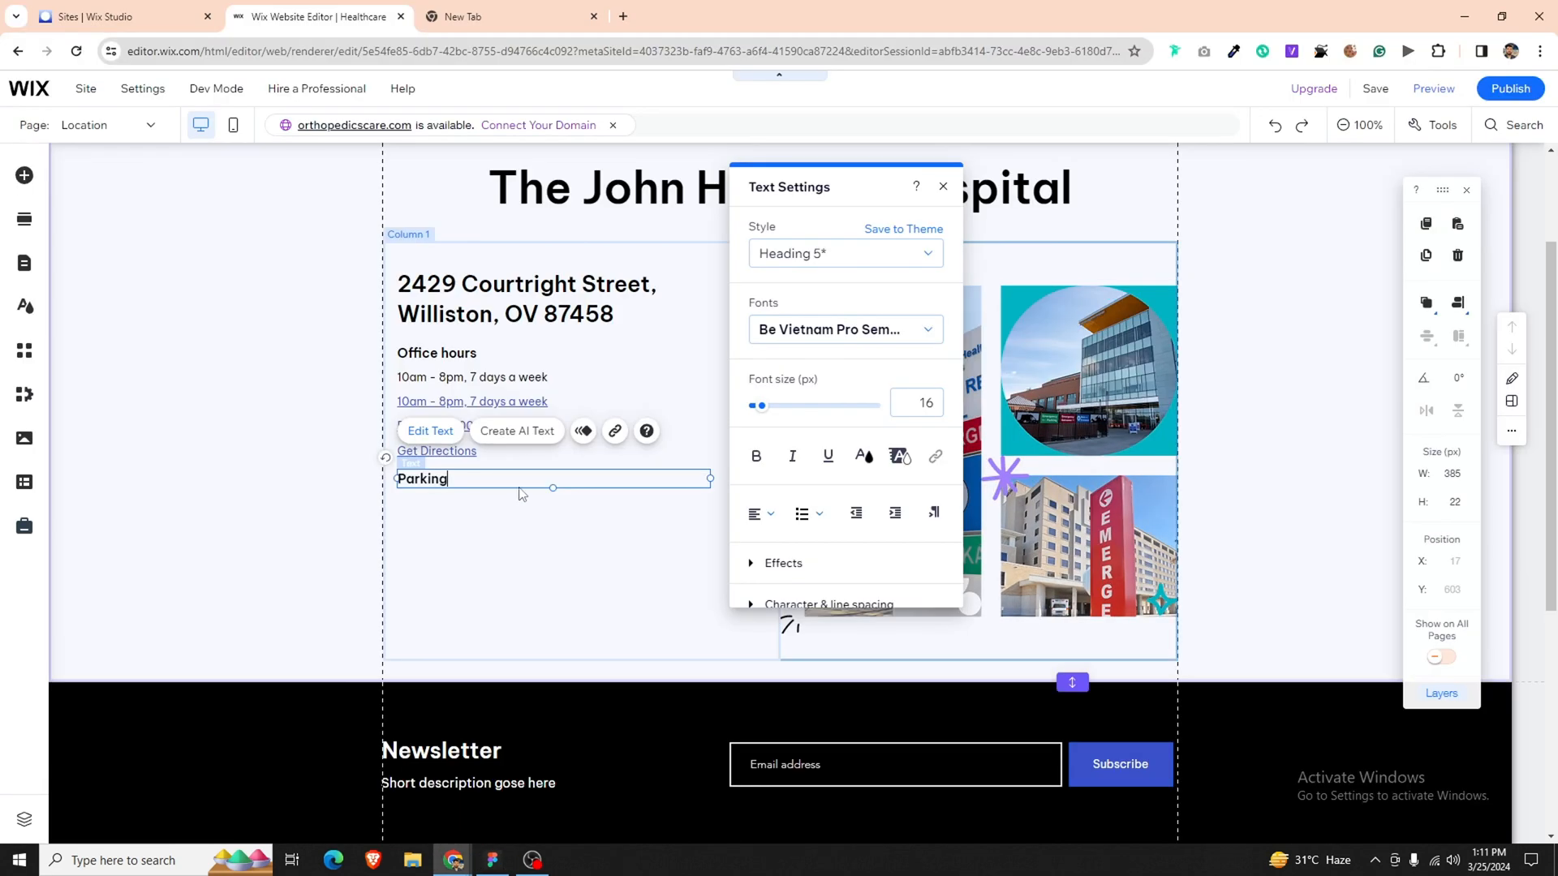
left_click(530, 378)
key("ctrl+d")
left_click_drag(530, 395, 515, 504)
double_click(516, 504)
key("ctrl+v")
Copy the "Book an Appointment" button label from the Figma design and return to the Wix editor.
key("alt+Tab")
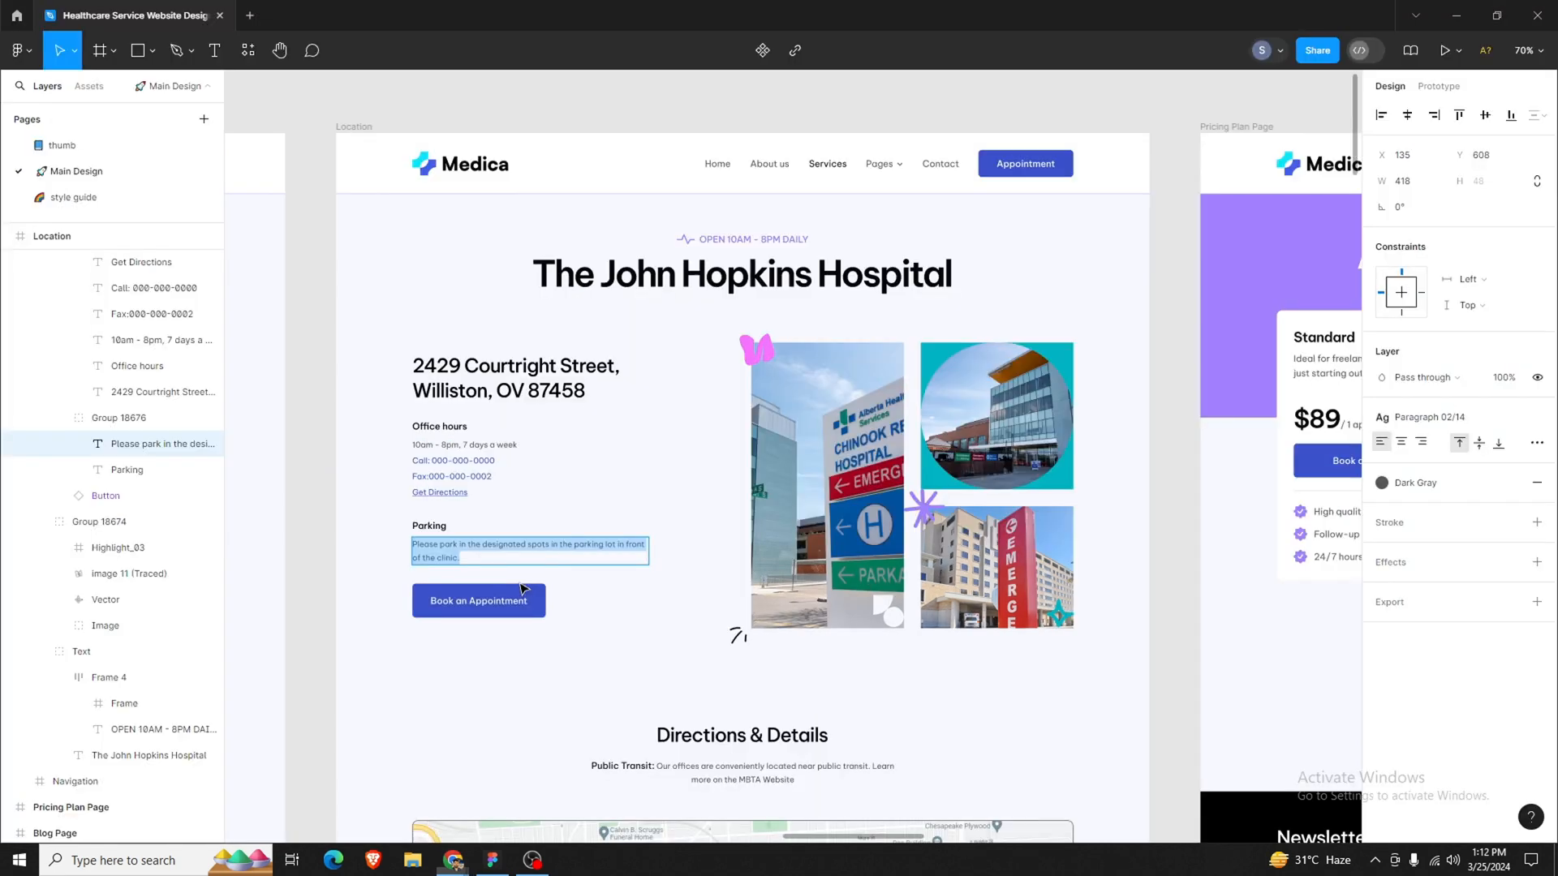
double_click(529, 603)
key("alt+Tab")
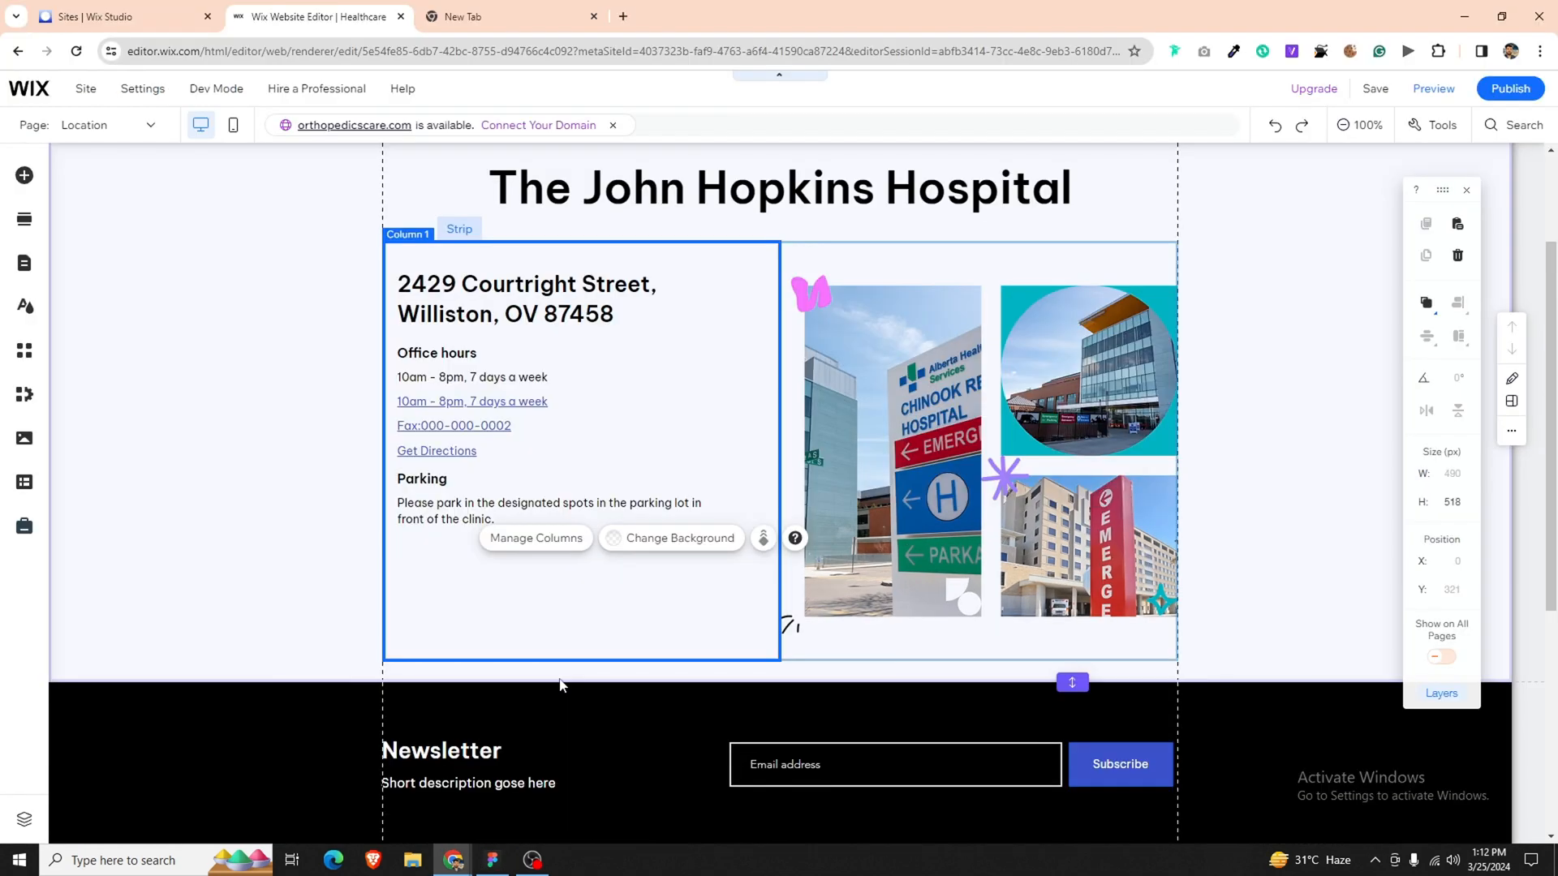
Add a "Book an Appointment" button and place it below the parking note, in line with the first column's texts.
left_click(25, 176)
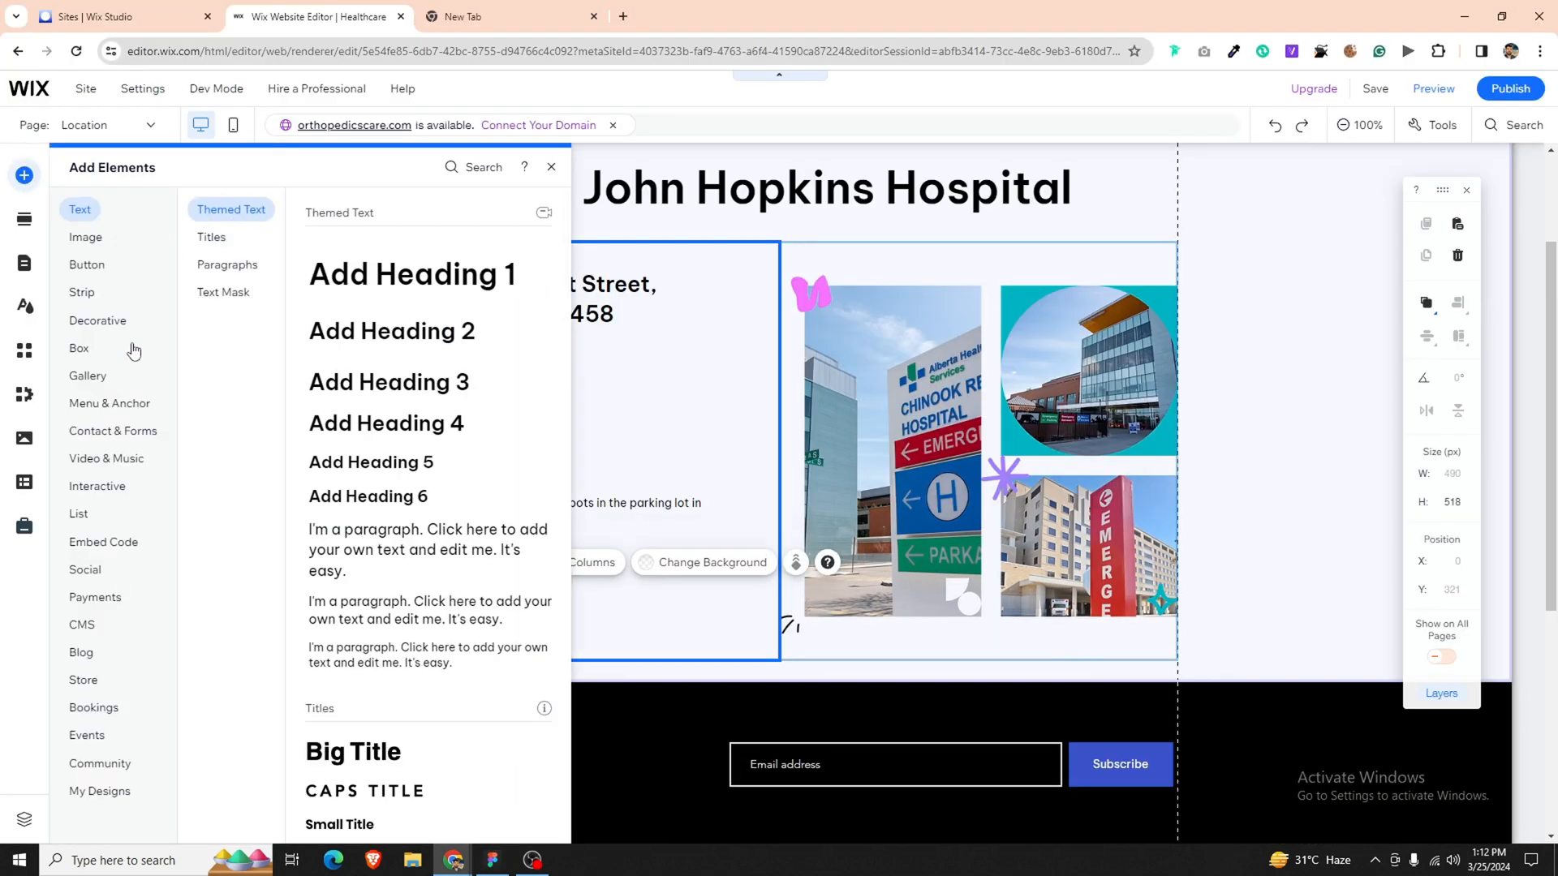
left_click(97, 261)
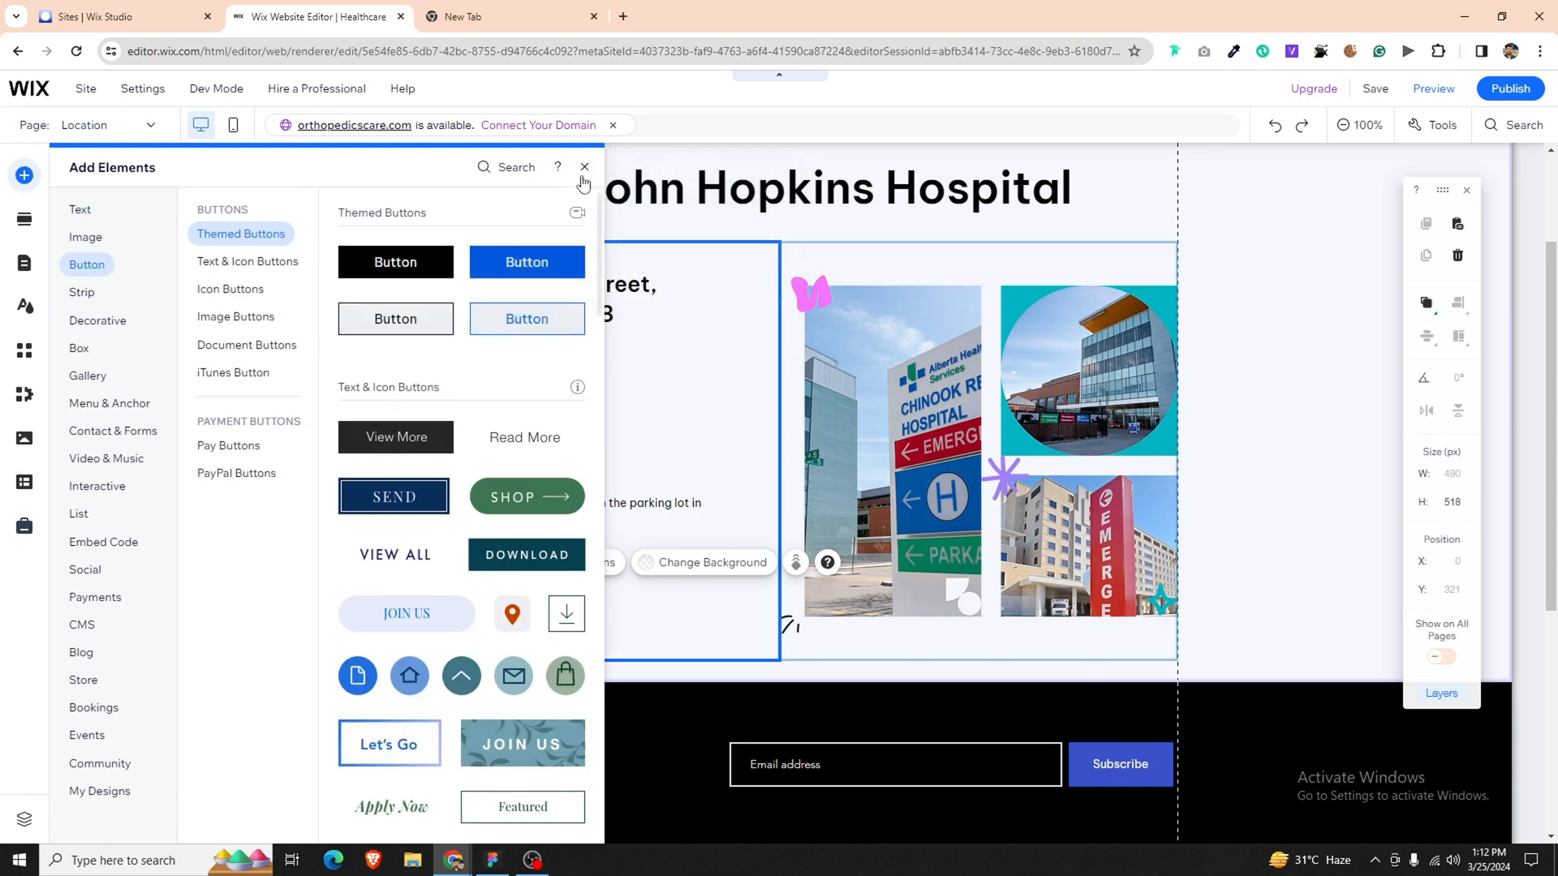
left_click(651, 539)
left_click(520, 591)
key("ctrl+v")
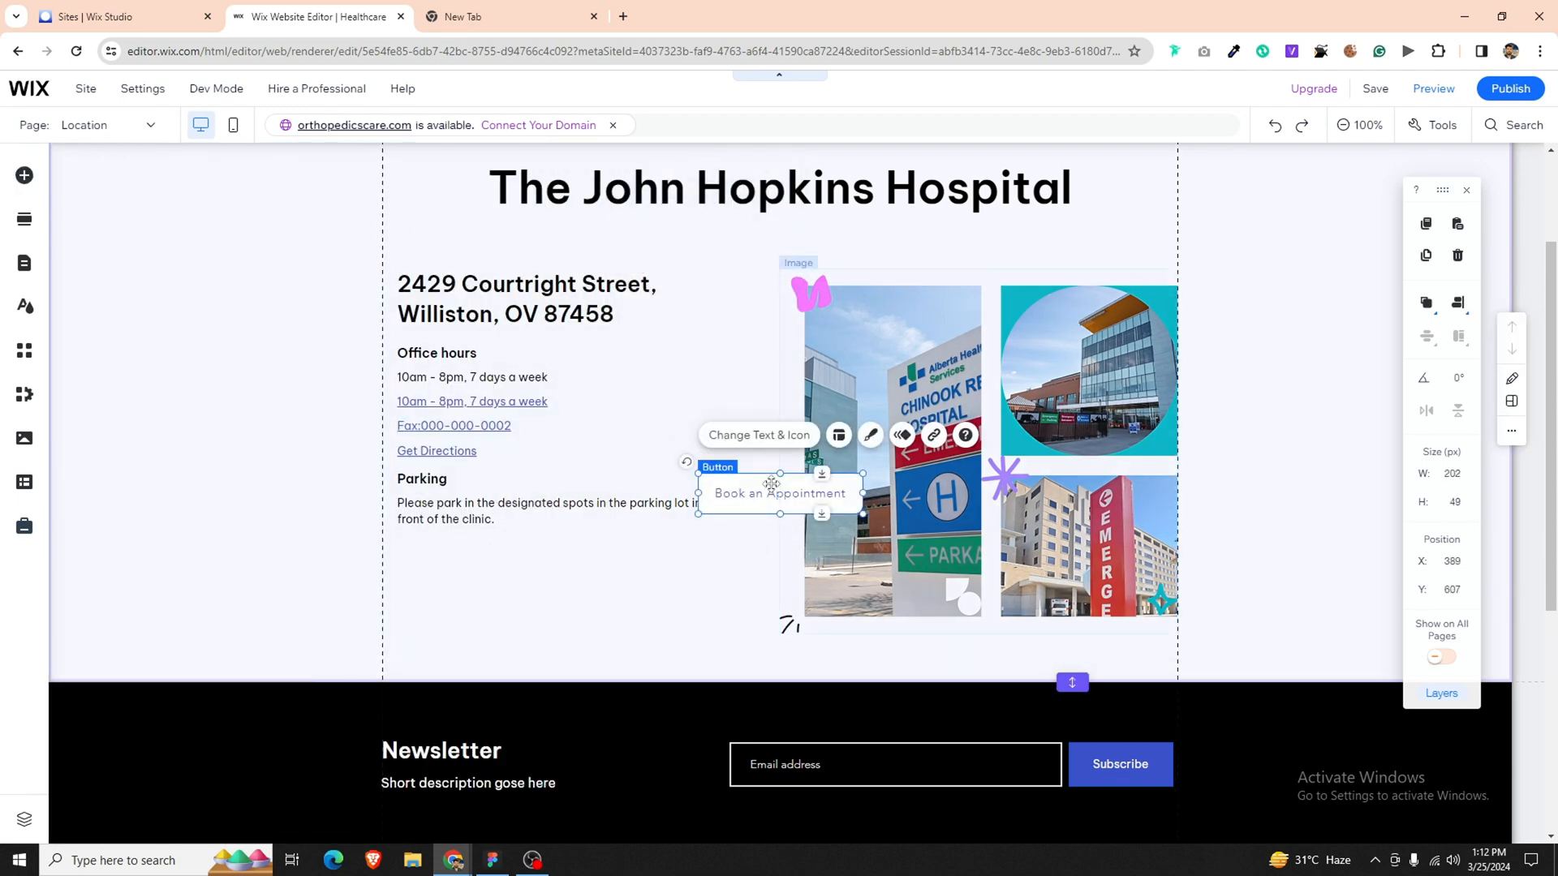
left_click_drag(742, 491, 440, 563)
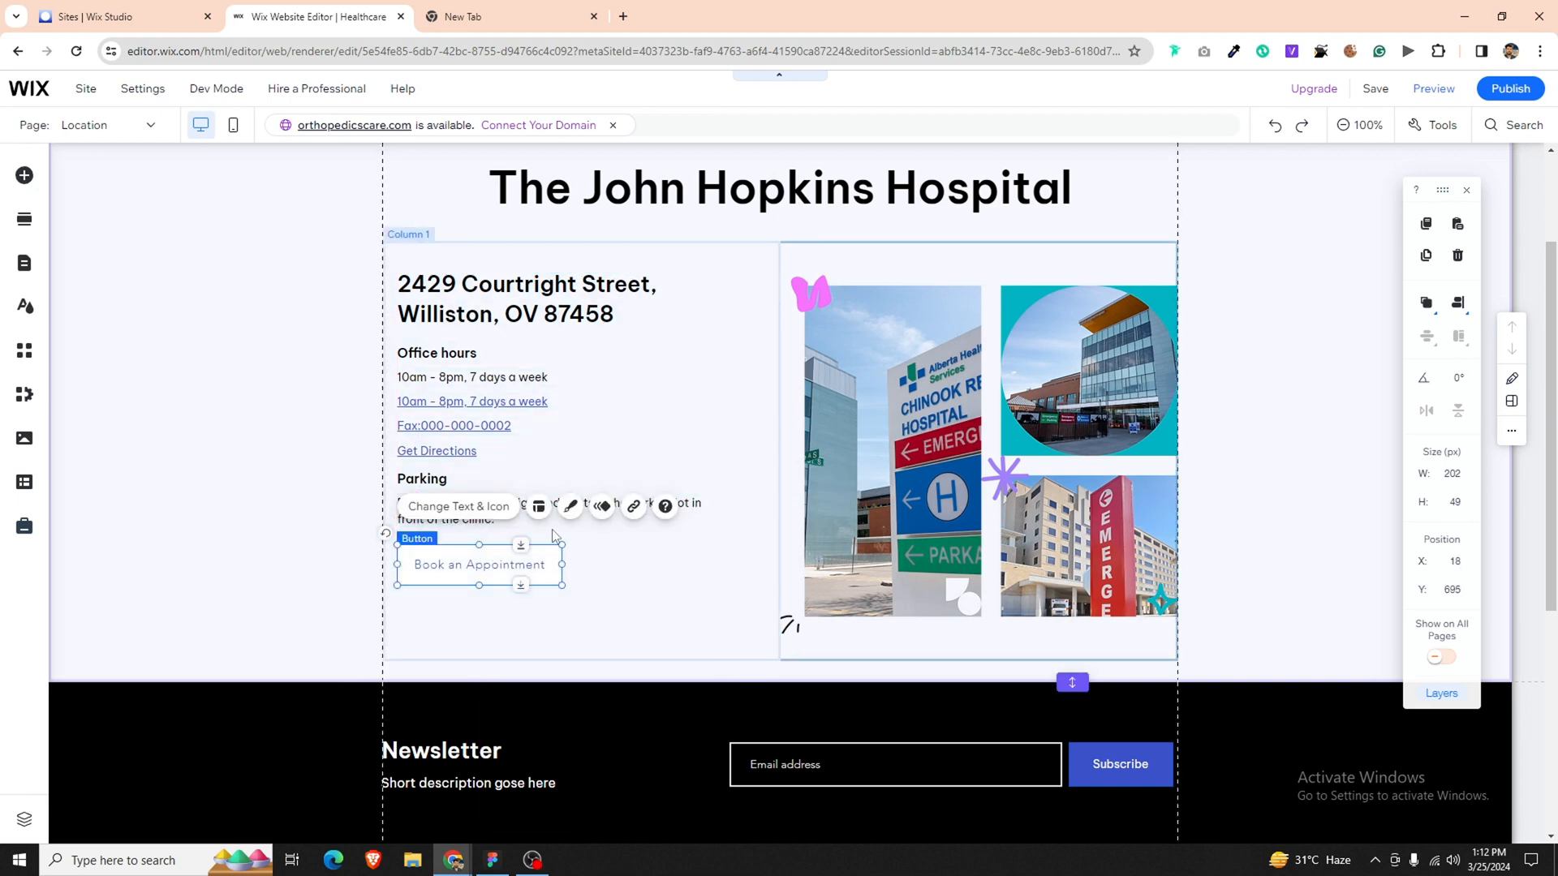
Customize the "Book an Appointment" button's design with the blue custom color as its background fill.
left_click(570, 511)
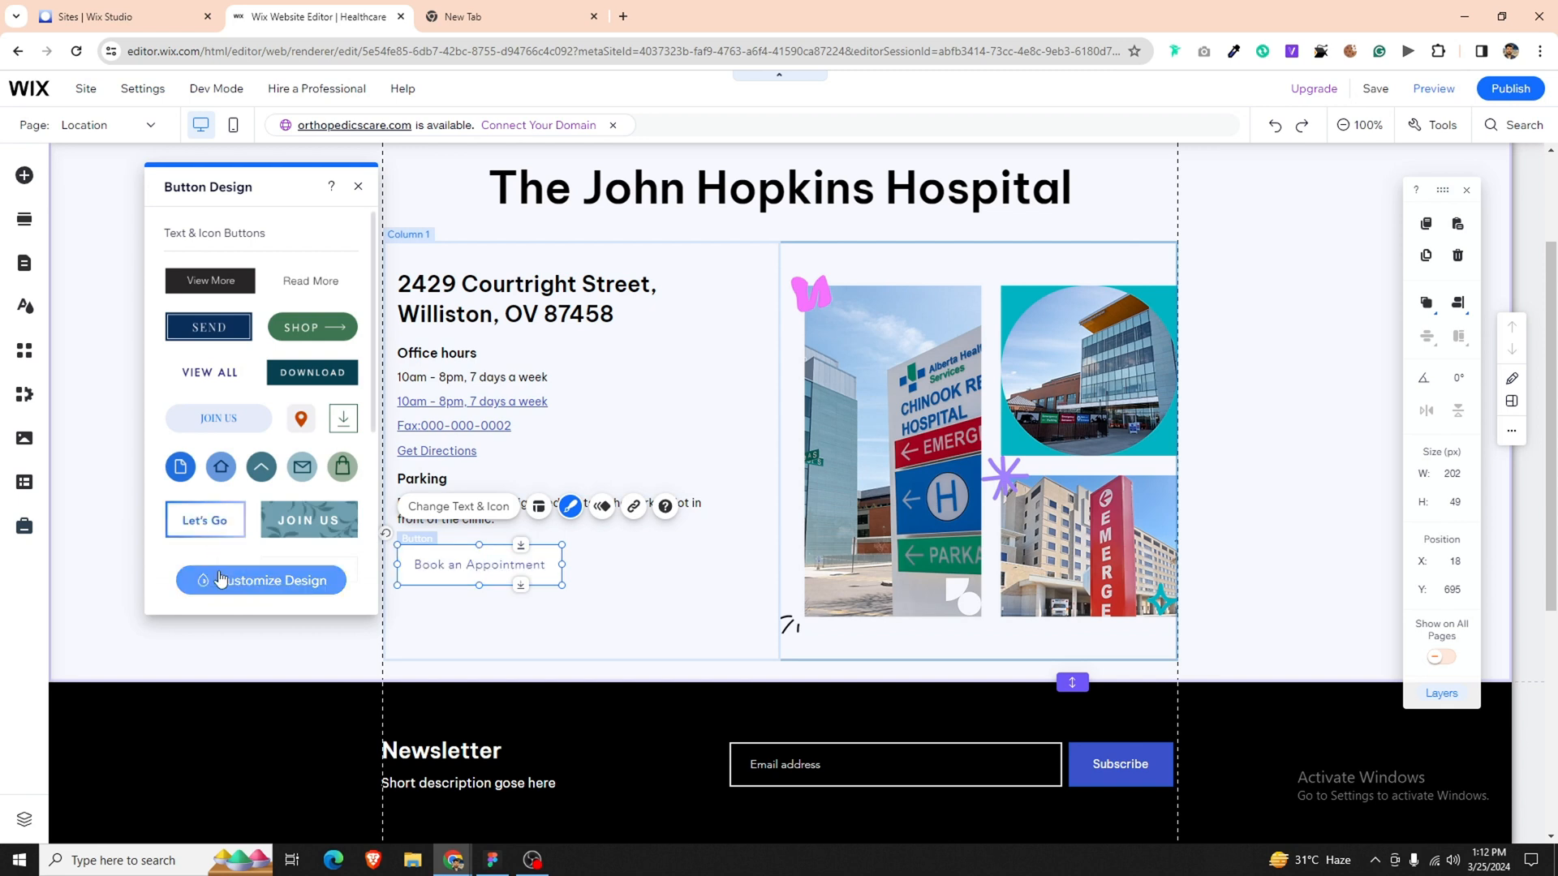
left_click(261, 579)
left_click(319, 279)
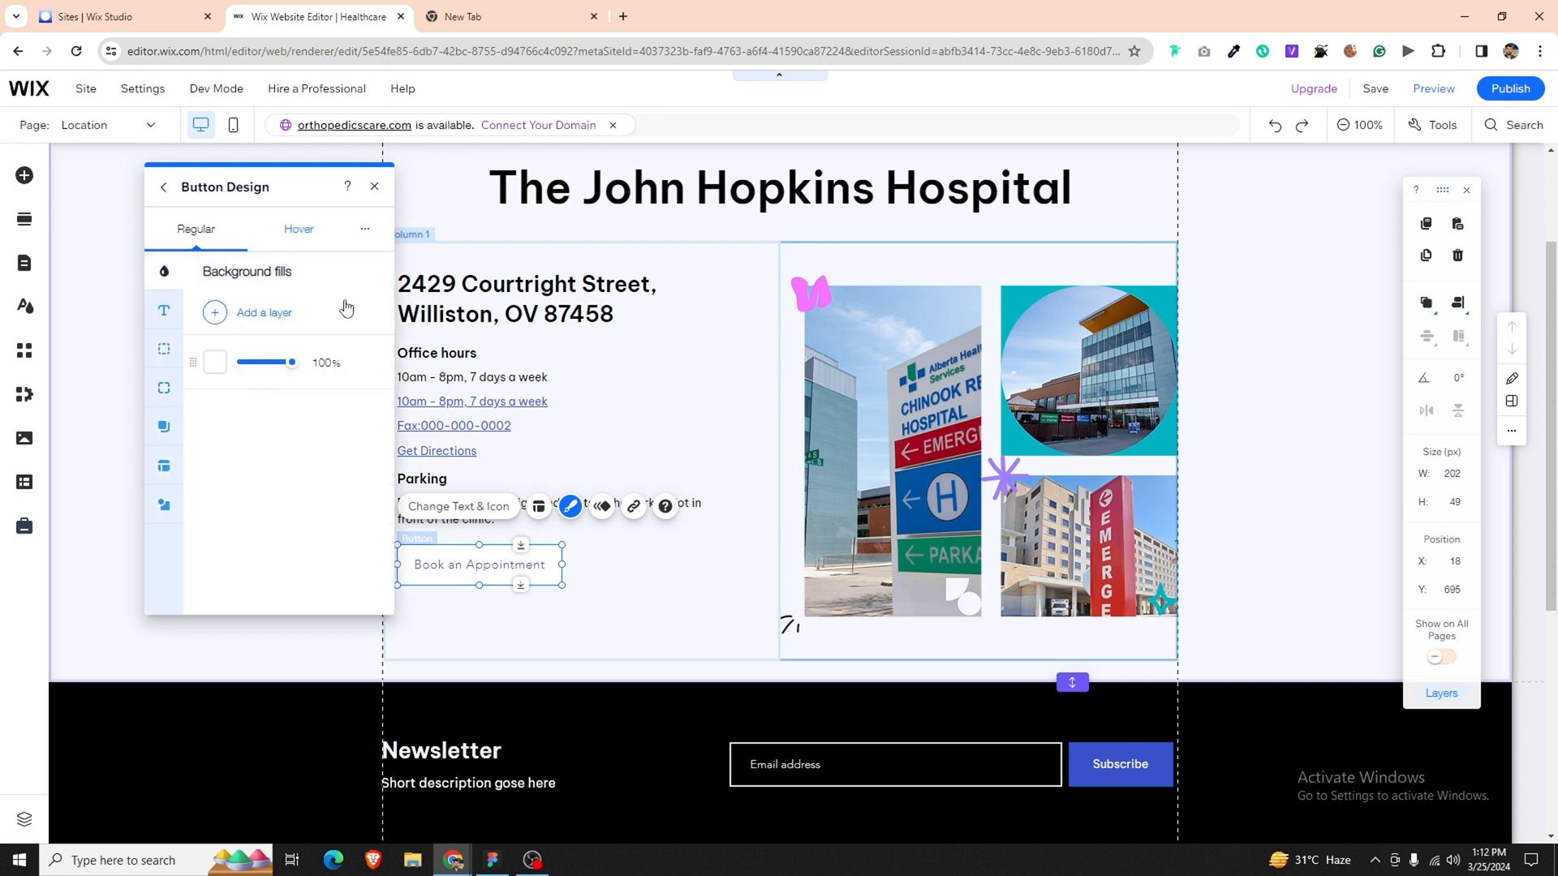
left_click(215, 362)
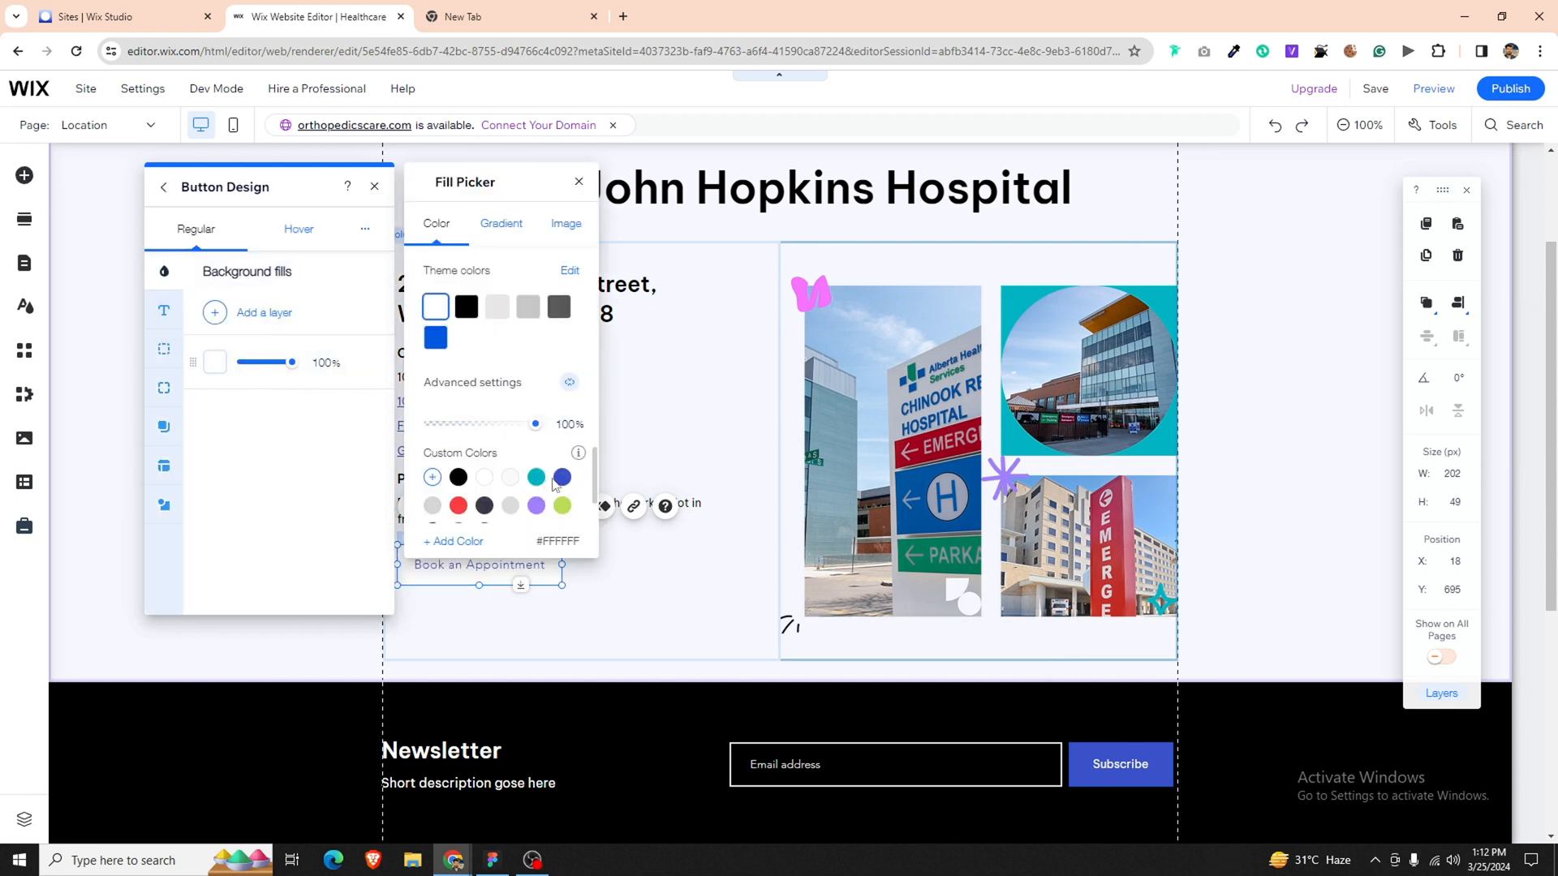
left_click(562, 478)
Set the text color of the "Book an Appointment" button to white.
left_click(163, 310)
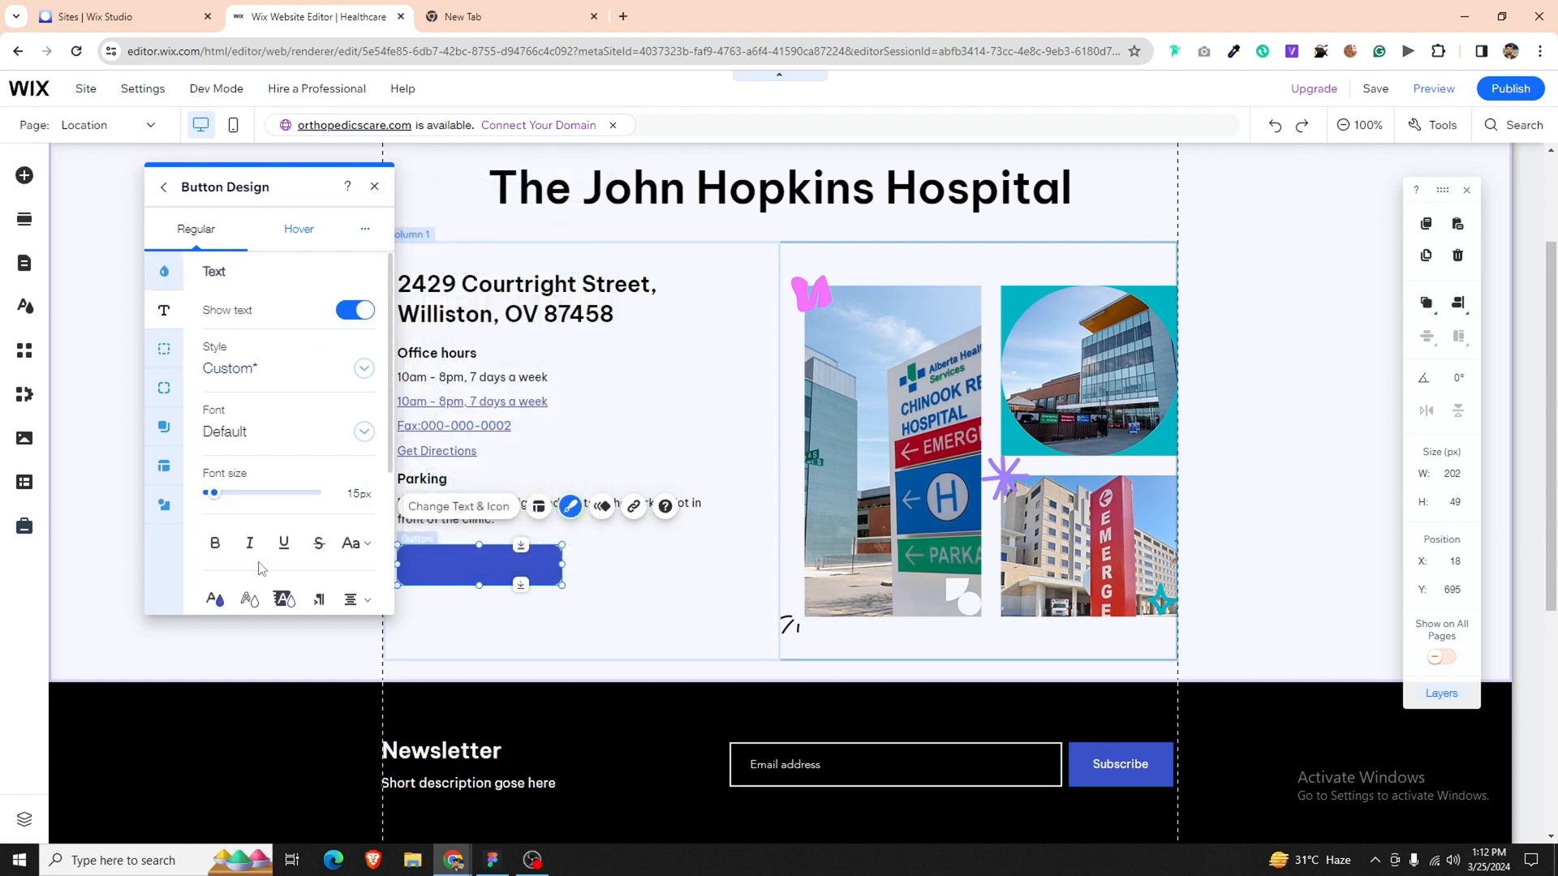
left_click(215, 598)
left_click(436, 264)
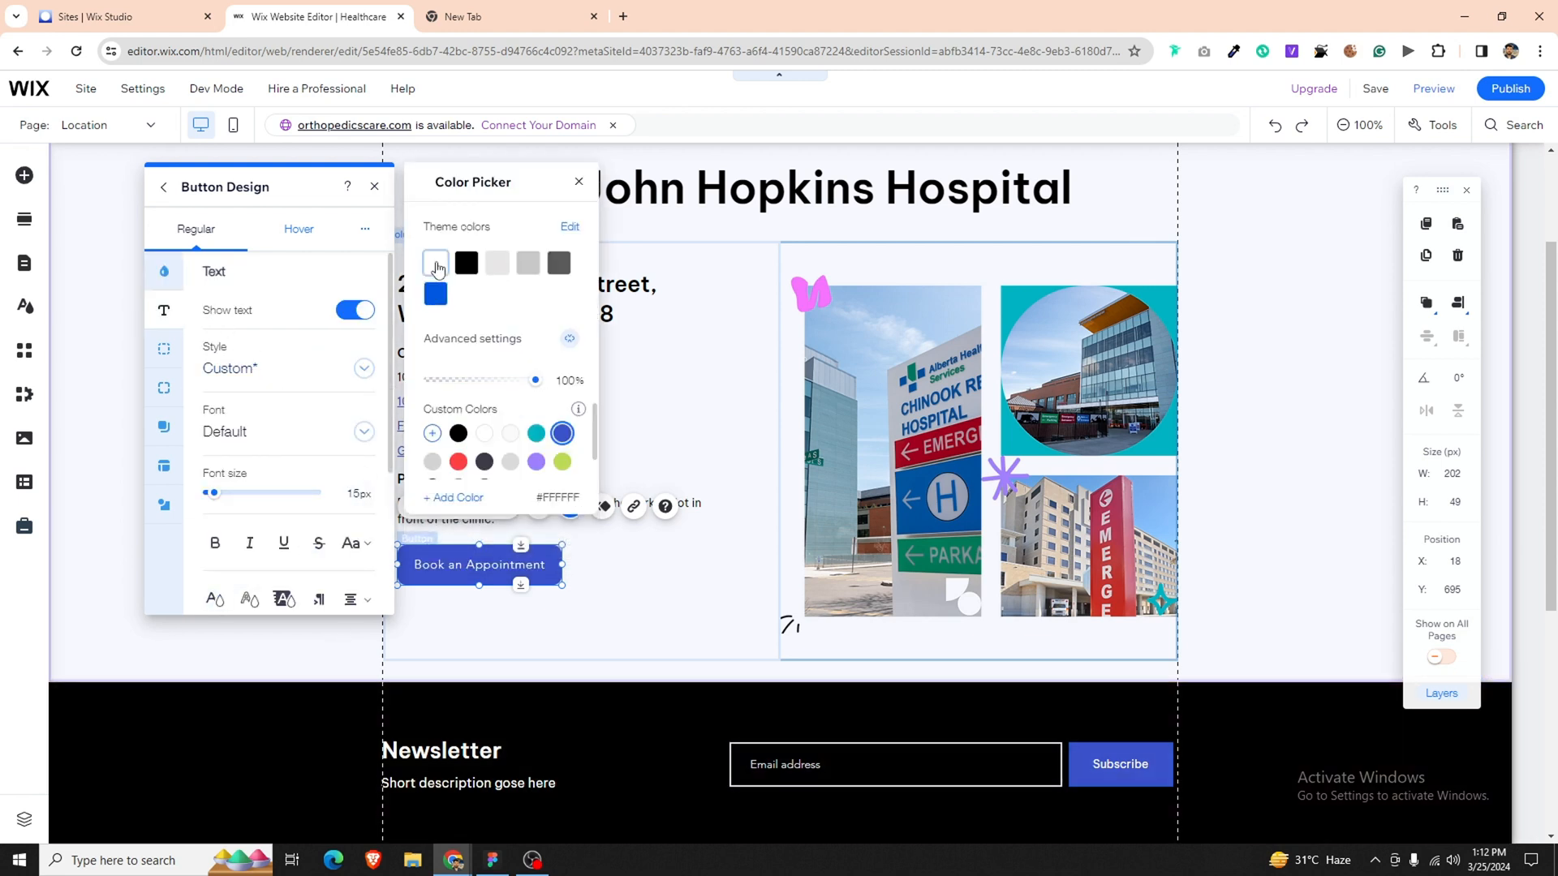
left_click(573, 583)
left_click(164, 387)
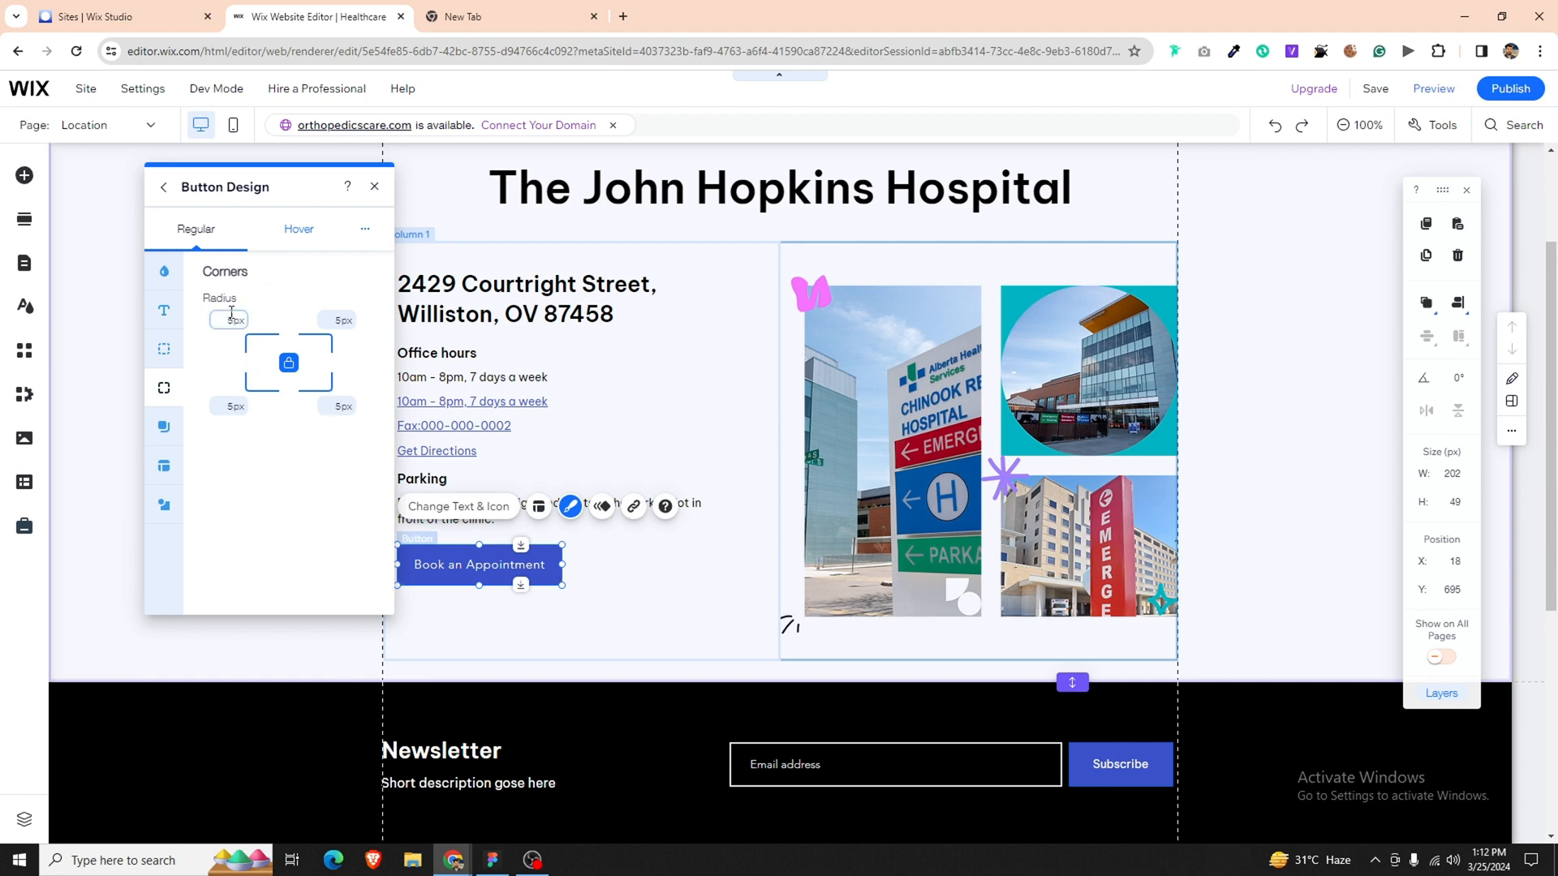
left_click(473, 506)
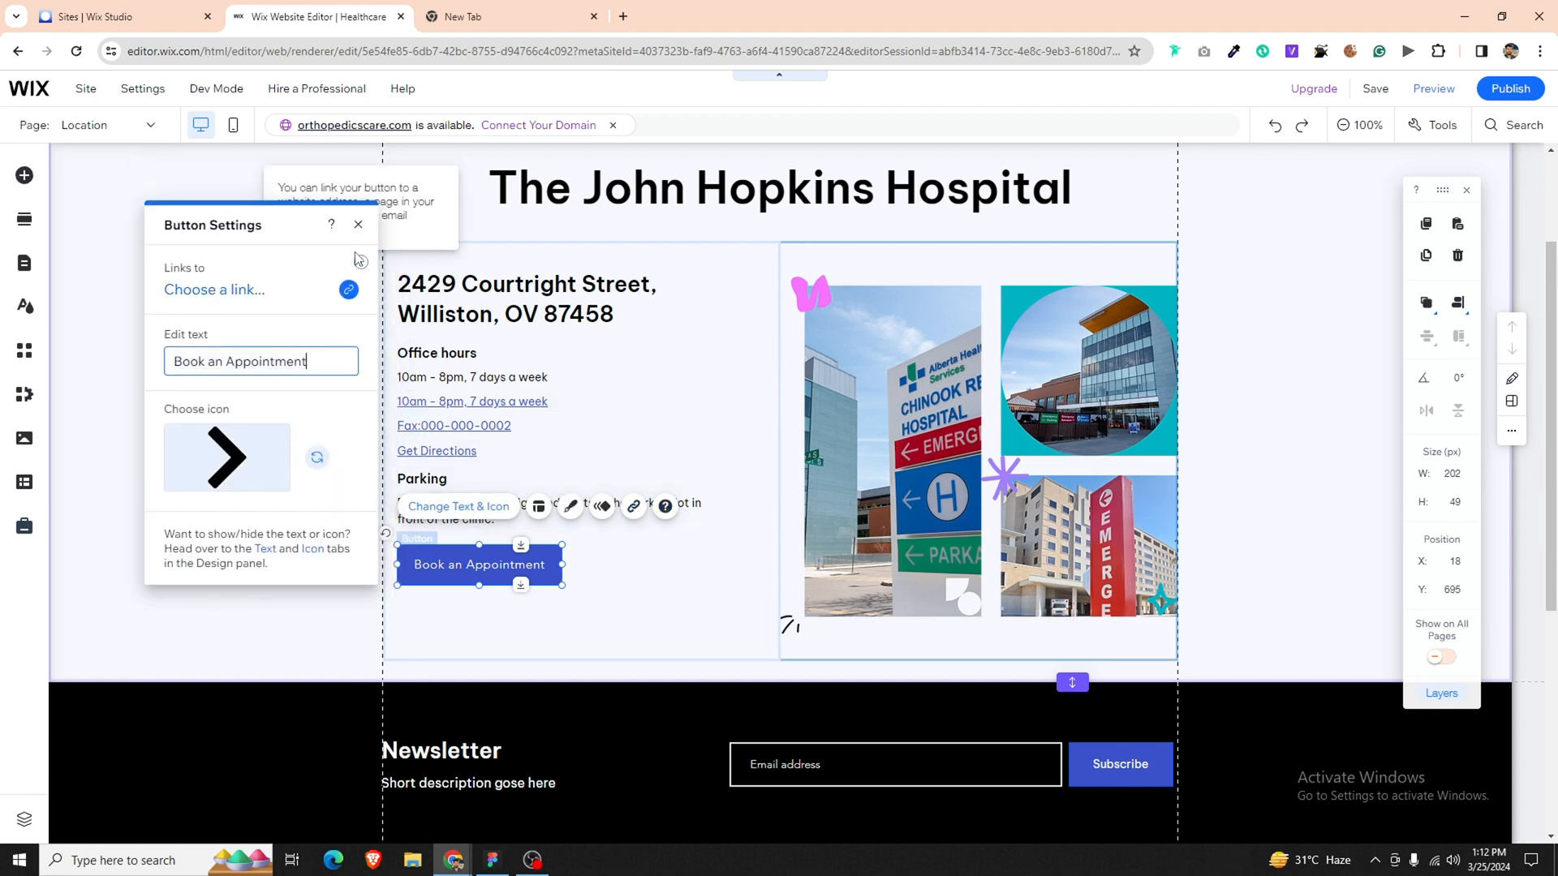
left_click(358, 225)
left_click(583, 578)
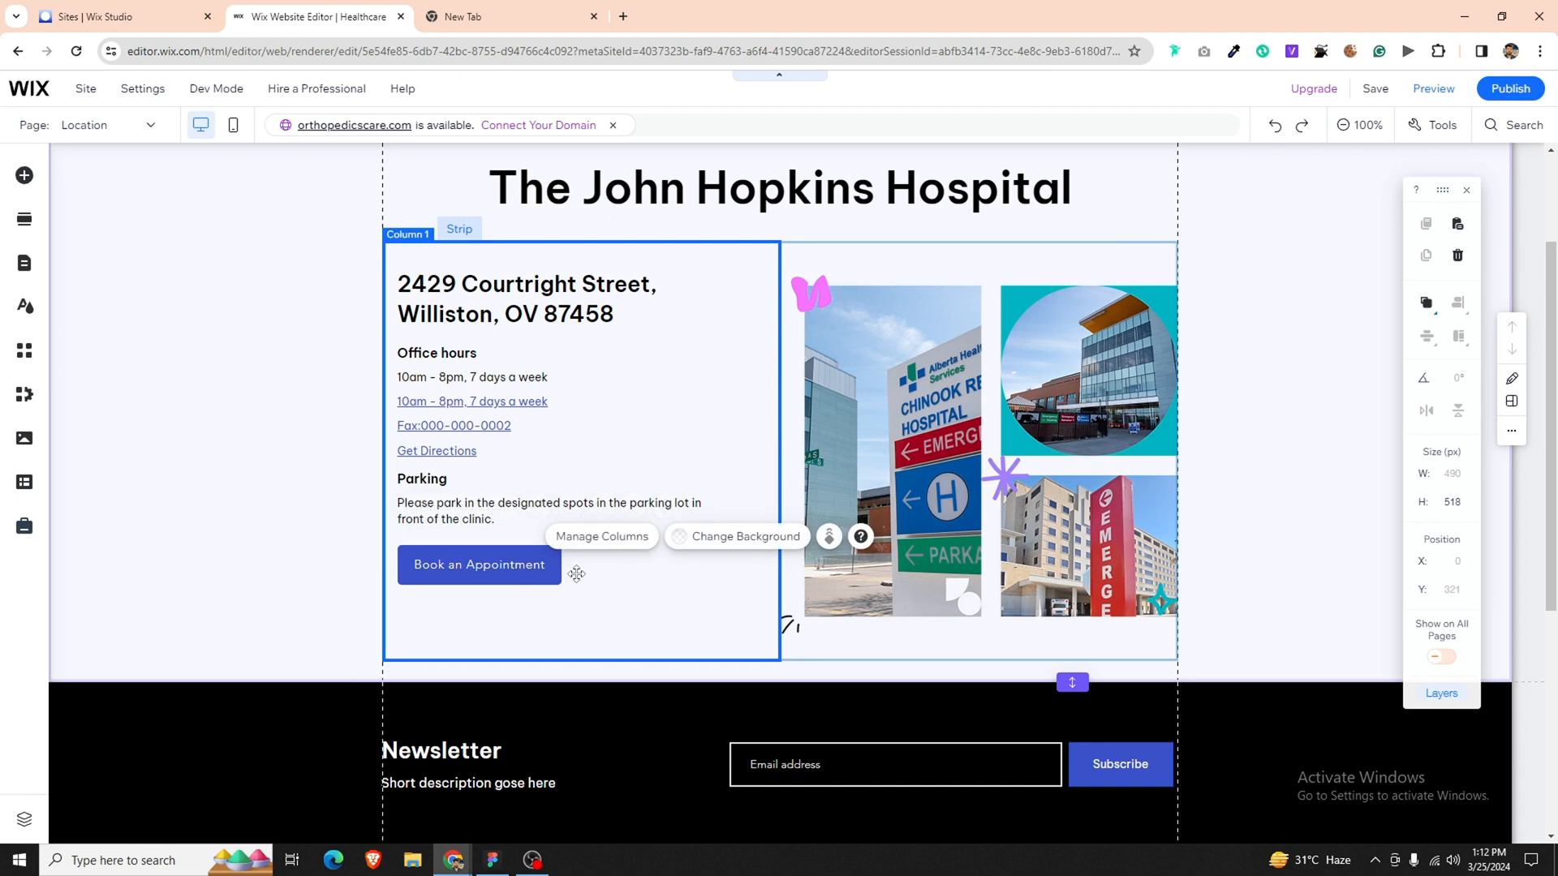
key("alt+Tab")
key("alt+Tab")
Select the address heading, all texts below it and the button in the first column, and distribute them evenly in the vertical direction.
left_click(504, 325)
left_click(527, 353, "shift")
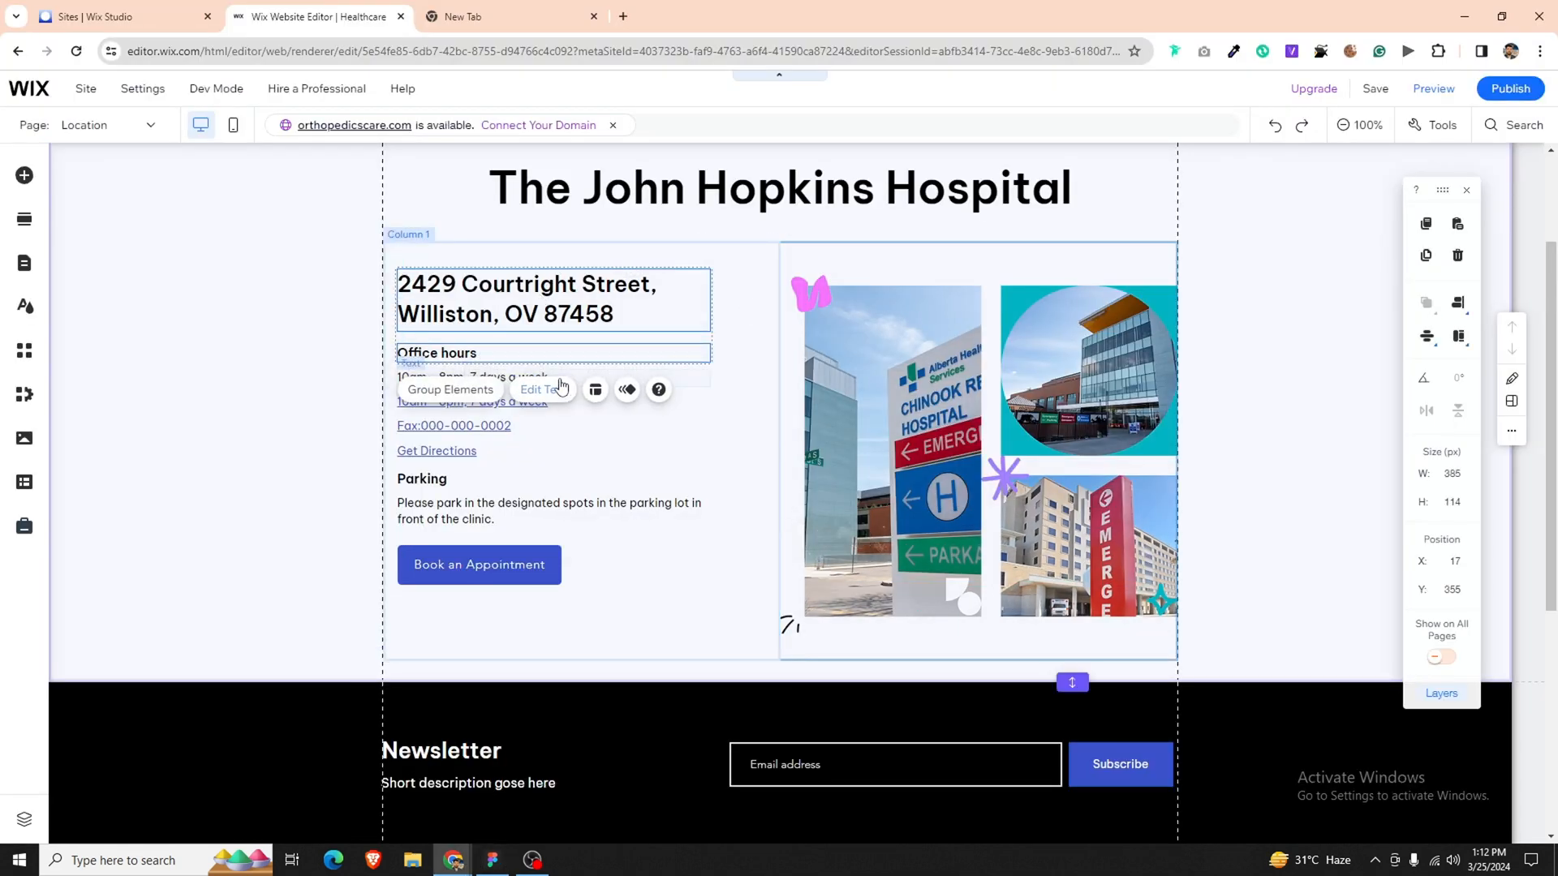
left_click(549, 371, "shift")
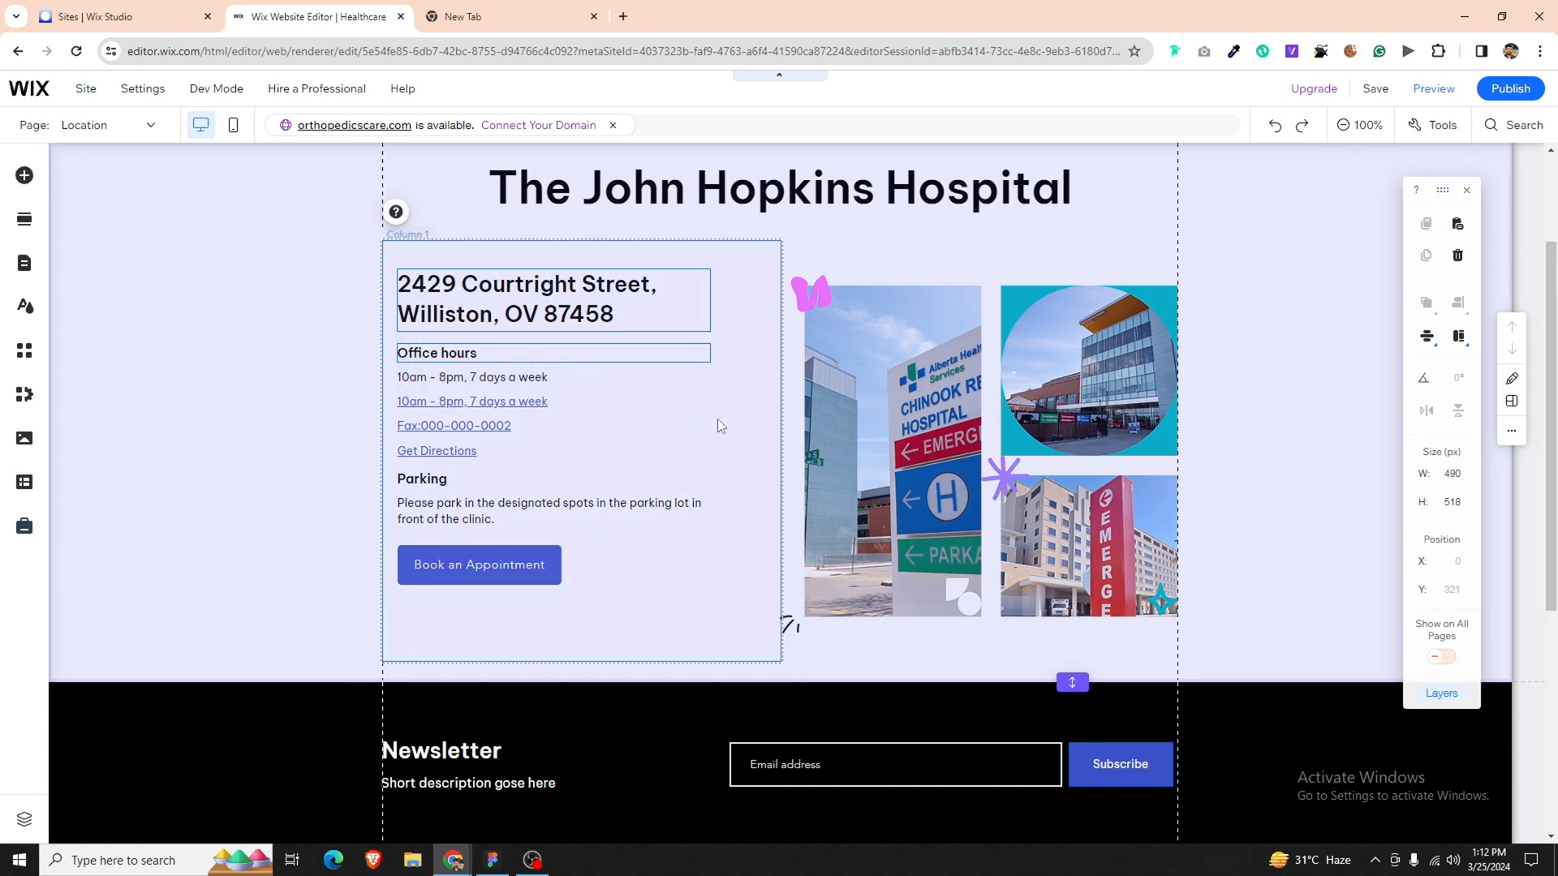
left_click(442, 403, "shift")
left_click(455, 378, "shift")
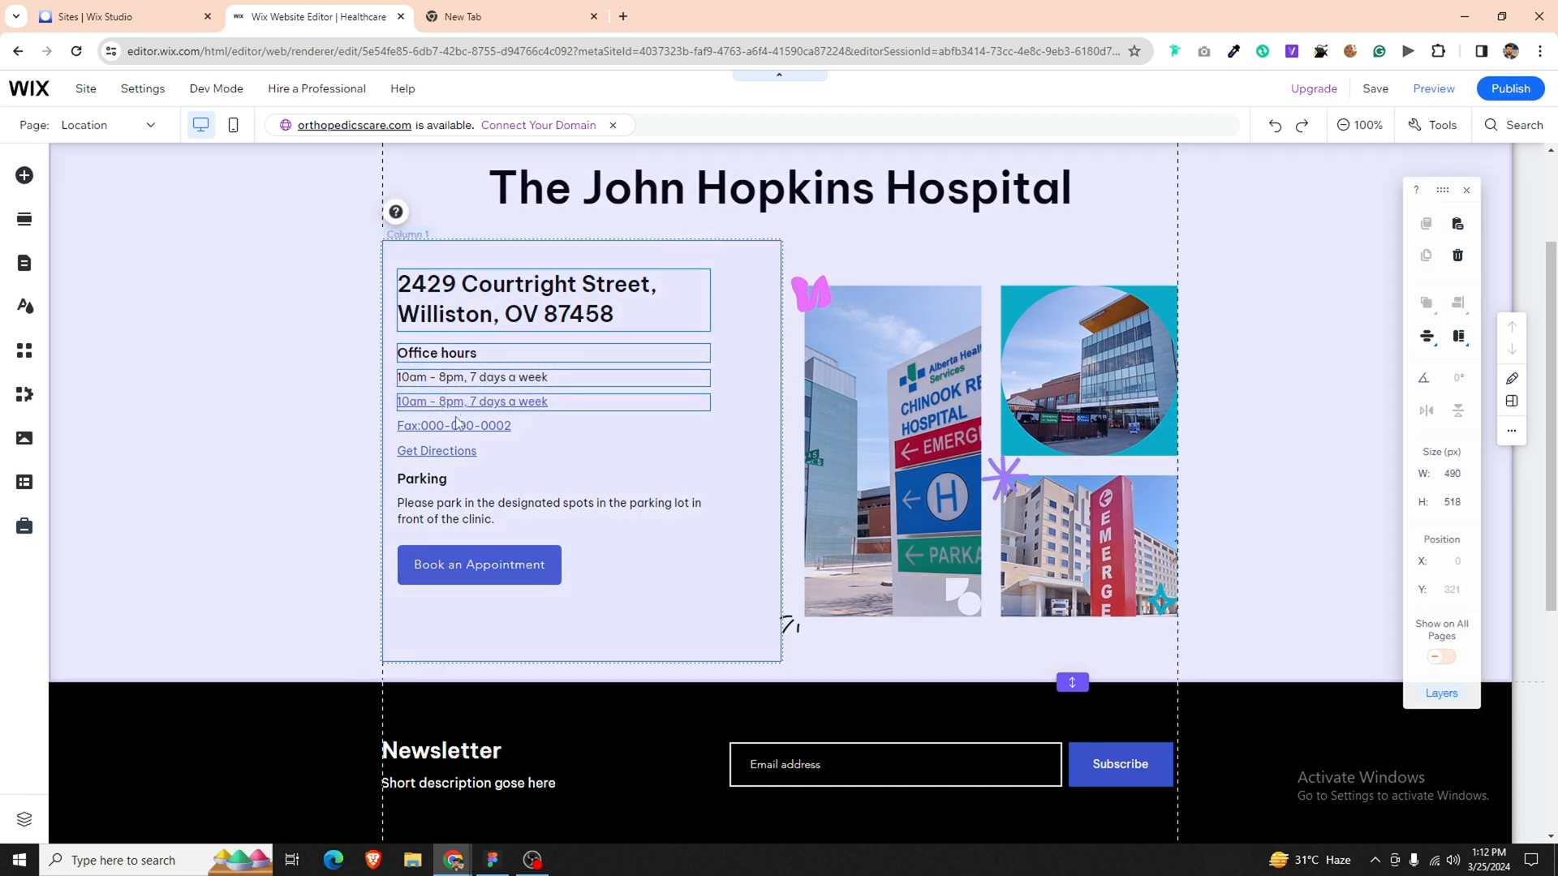
left_click(448, 428, "shift")
left_click(442, 452, "shift")
left_click(451, 480, "shift")
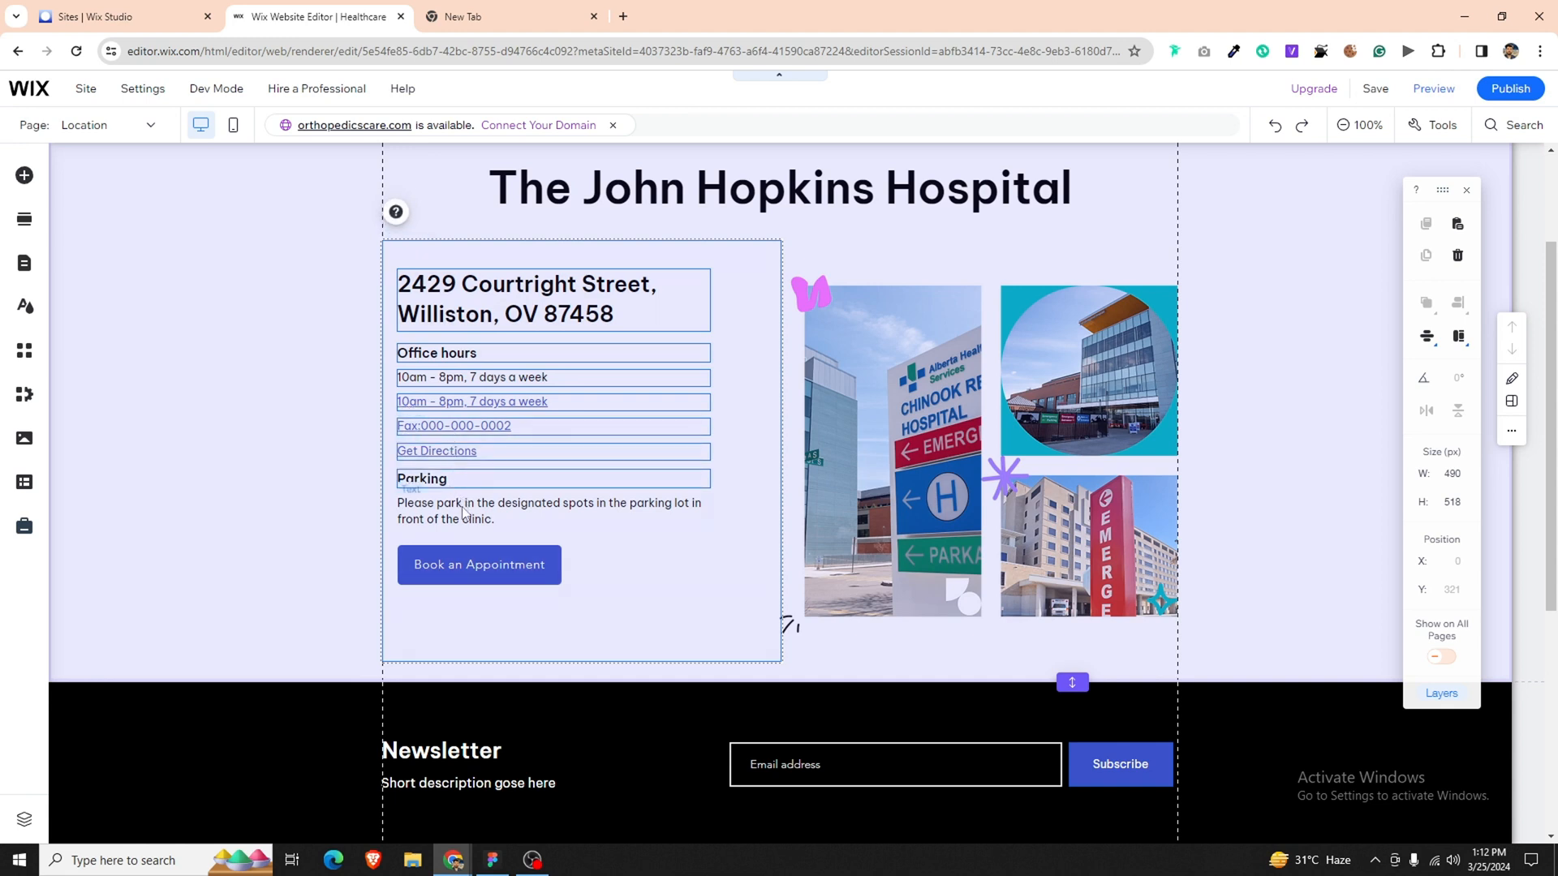
left_click(466, 512, "shift")
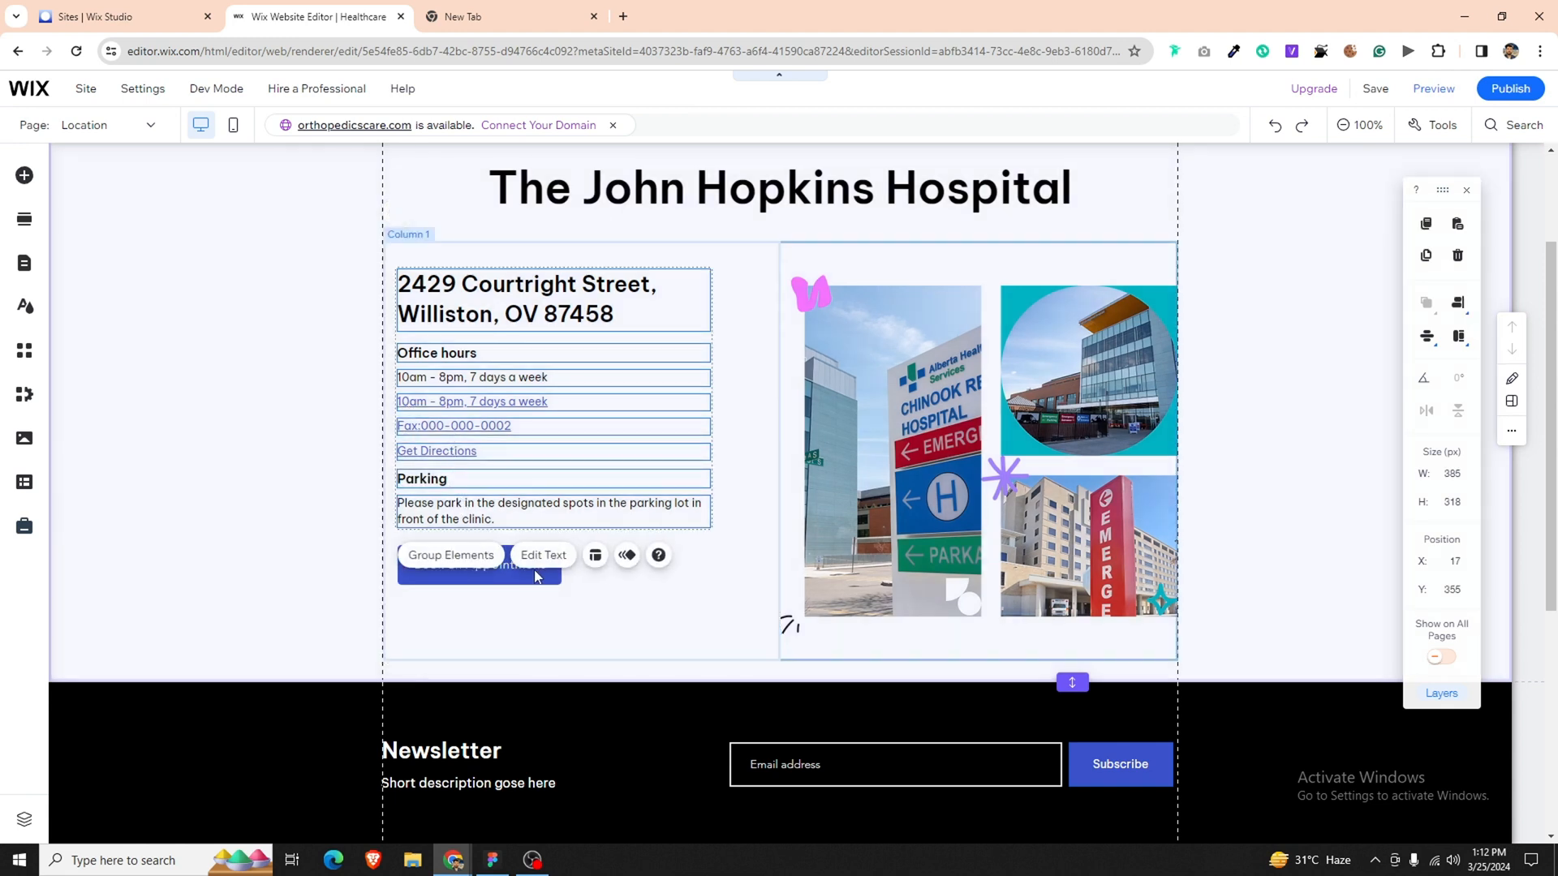
left_click(545, 572, "shift")
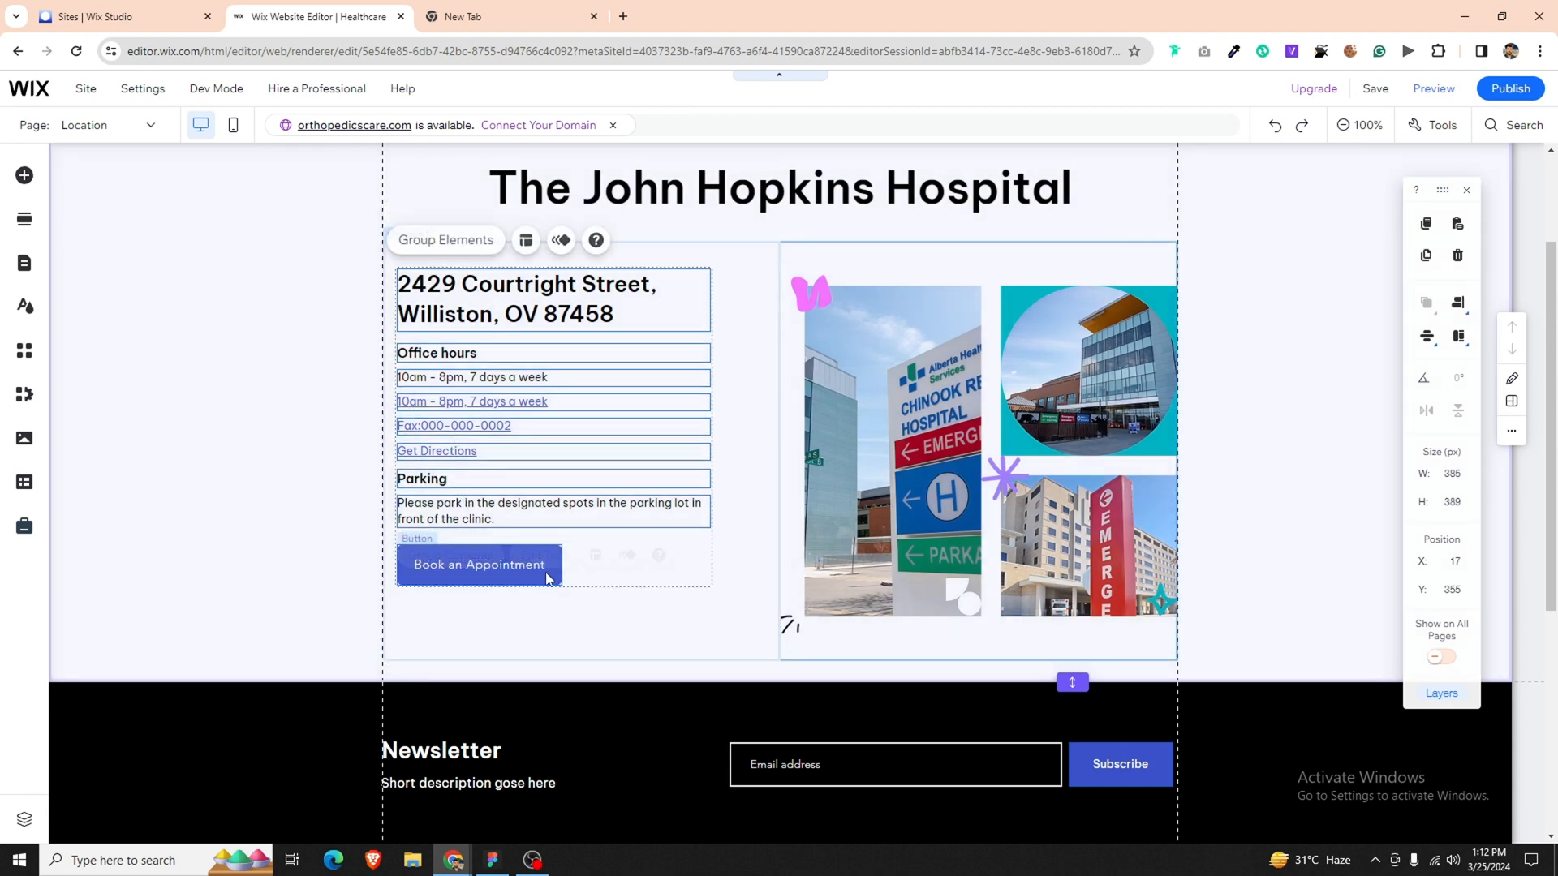
left_click(1424, 338)
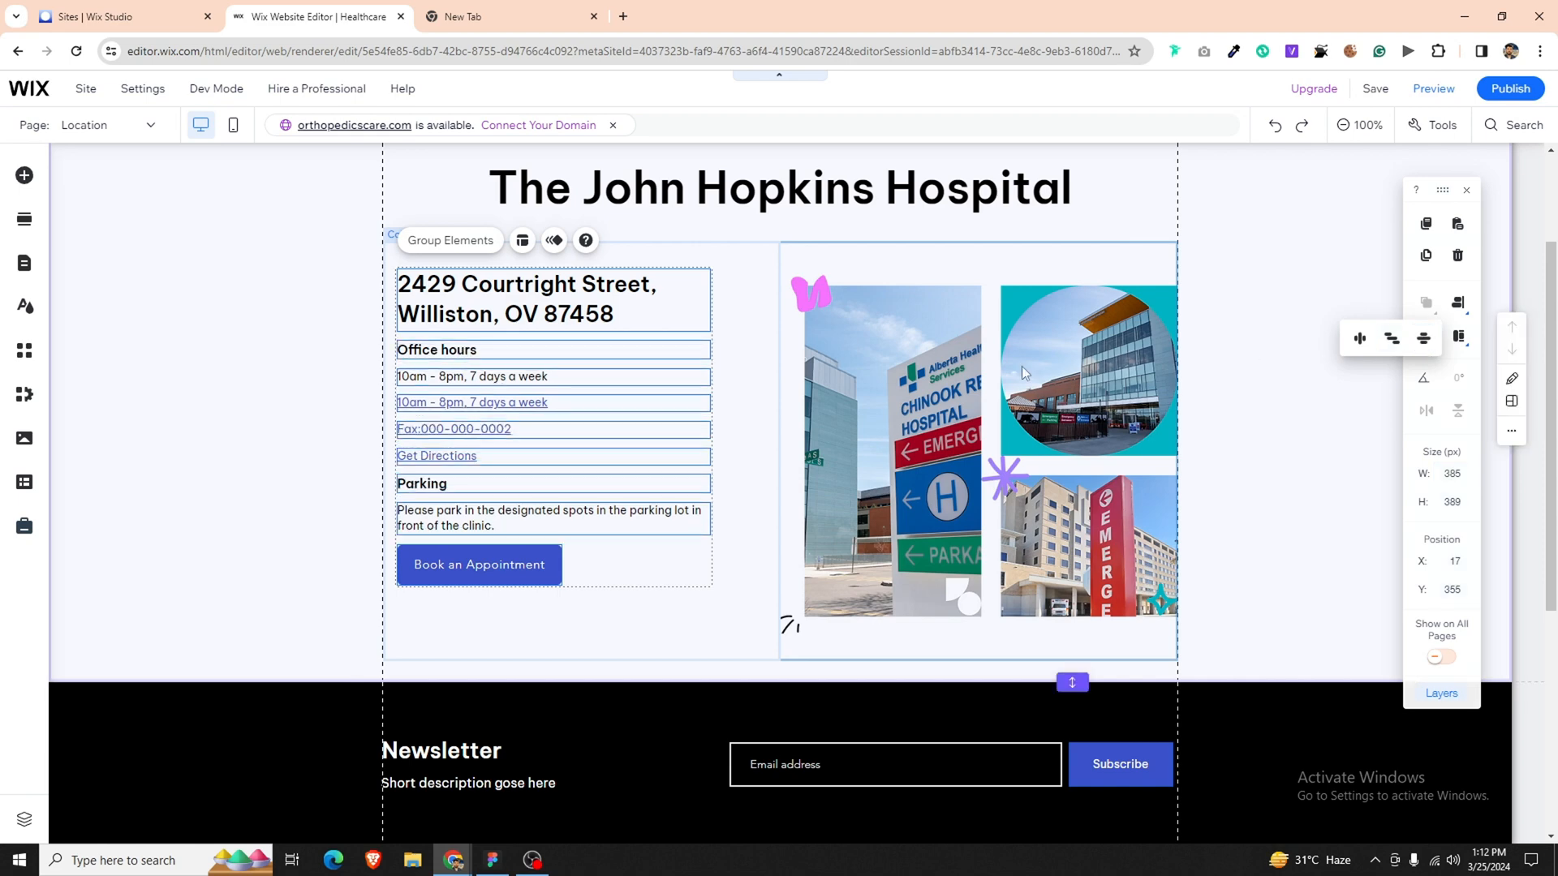
Group the selected texts and button, and center the group horizontally and vertically in the first column.
left_click(443, 249)
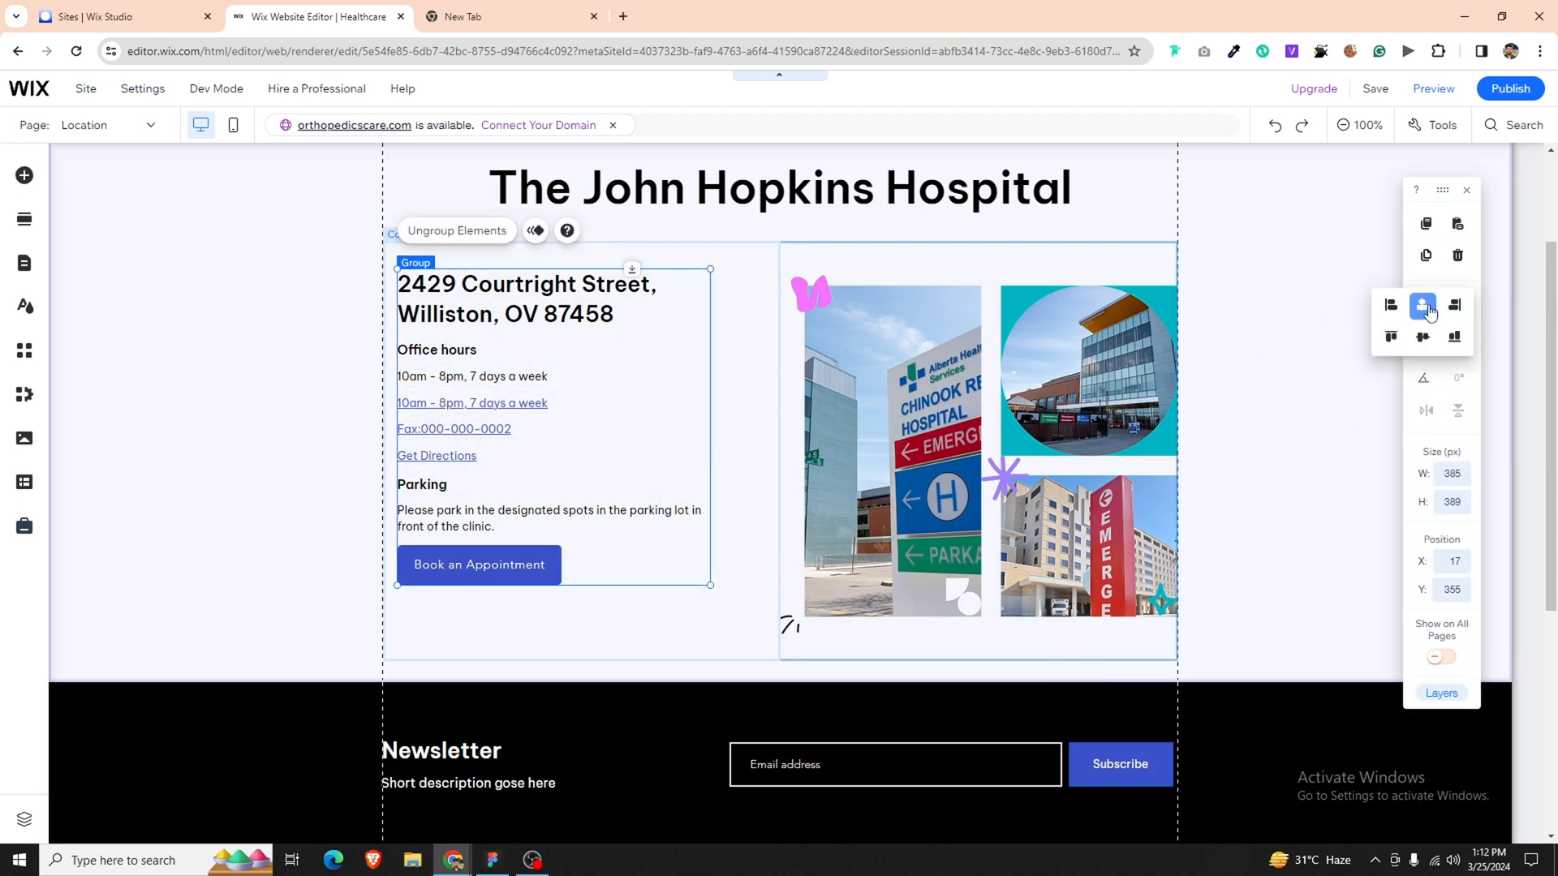
left_click(1419, 303)
left_click(1419, 337)
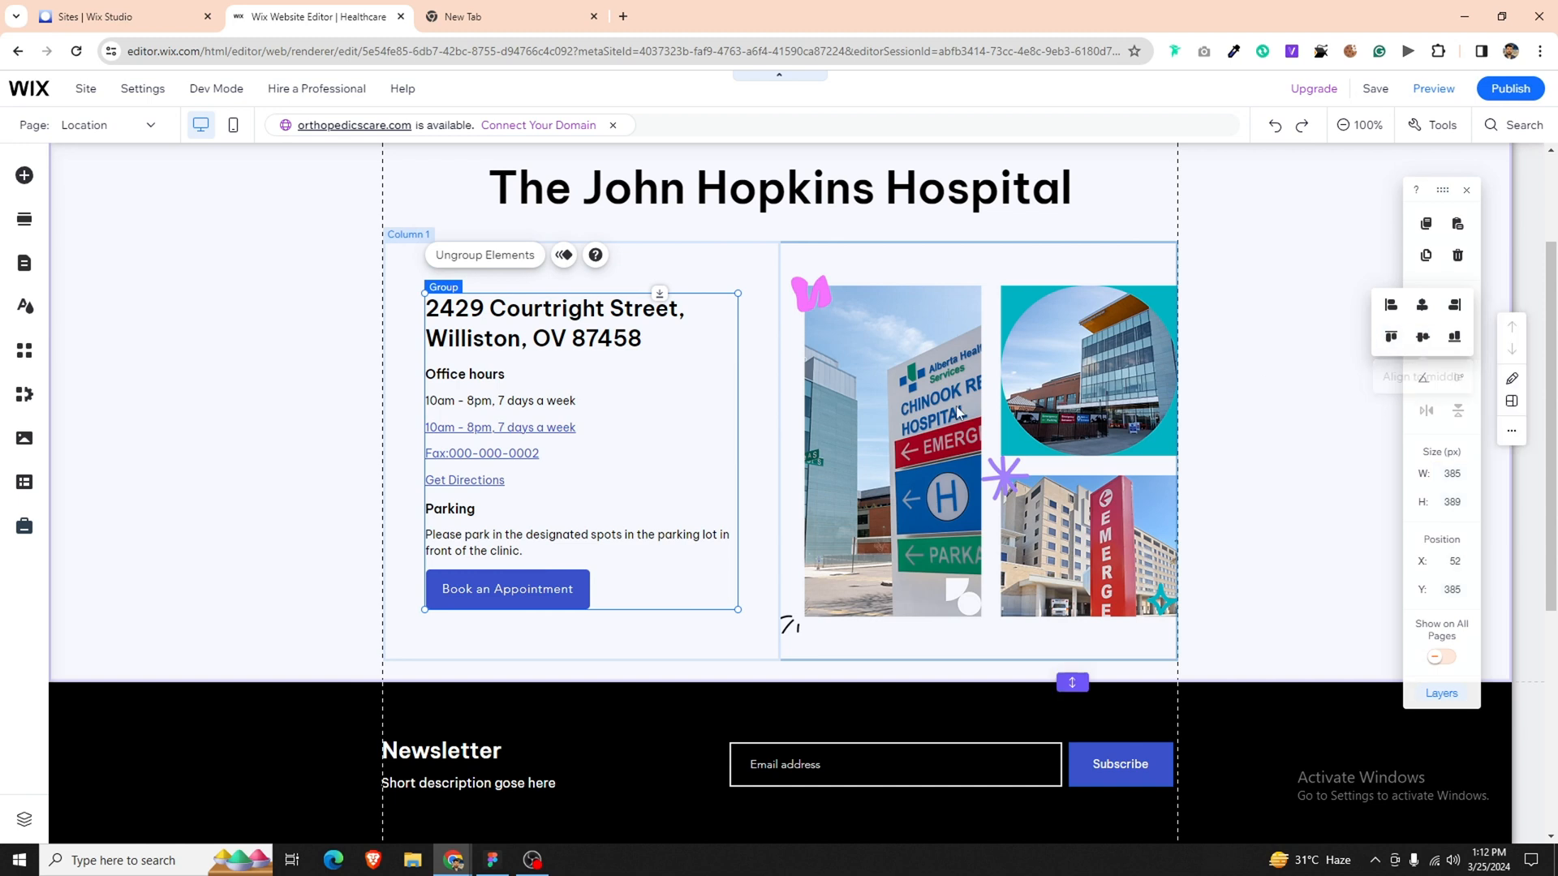
Publish the site and dismiss the publishing confirmation.
left_click(1304, 296)
left_click(1498, 92)
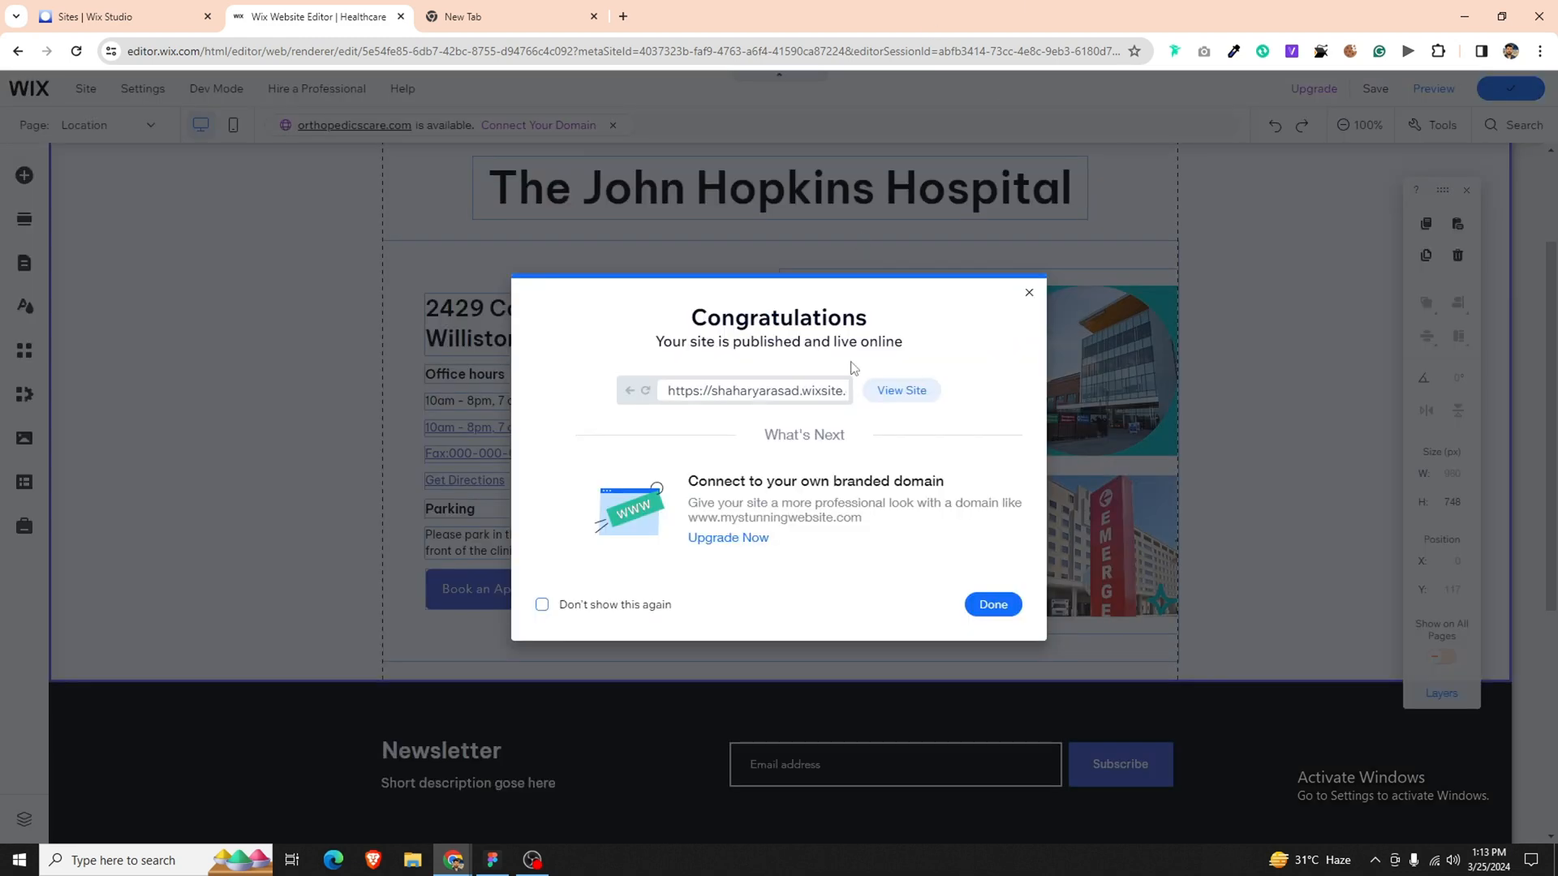
left_click(995, 607)
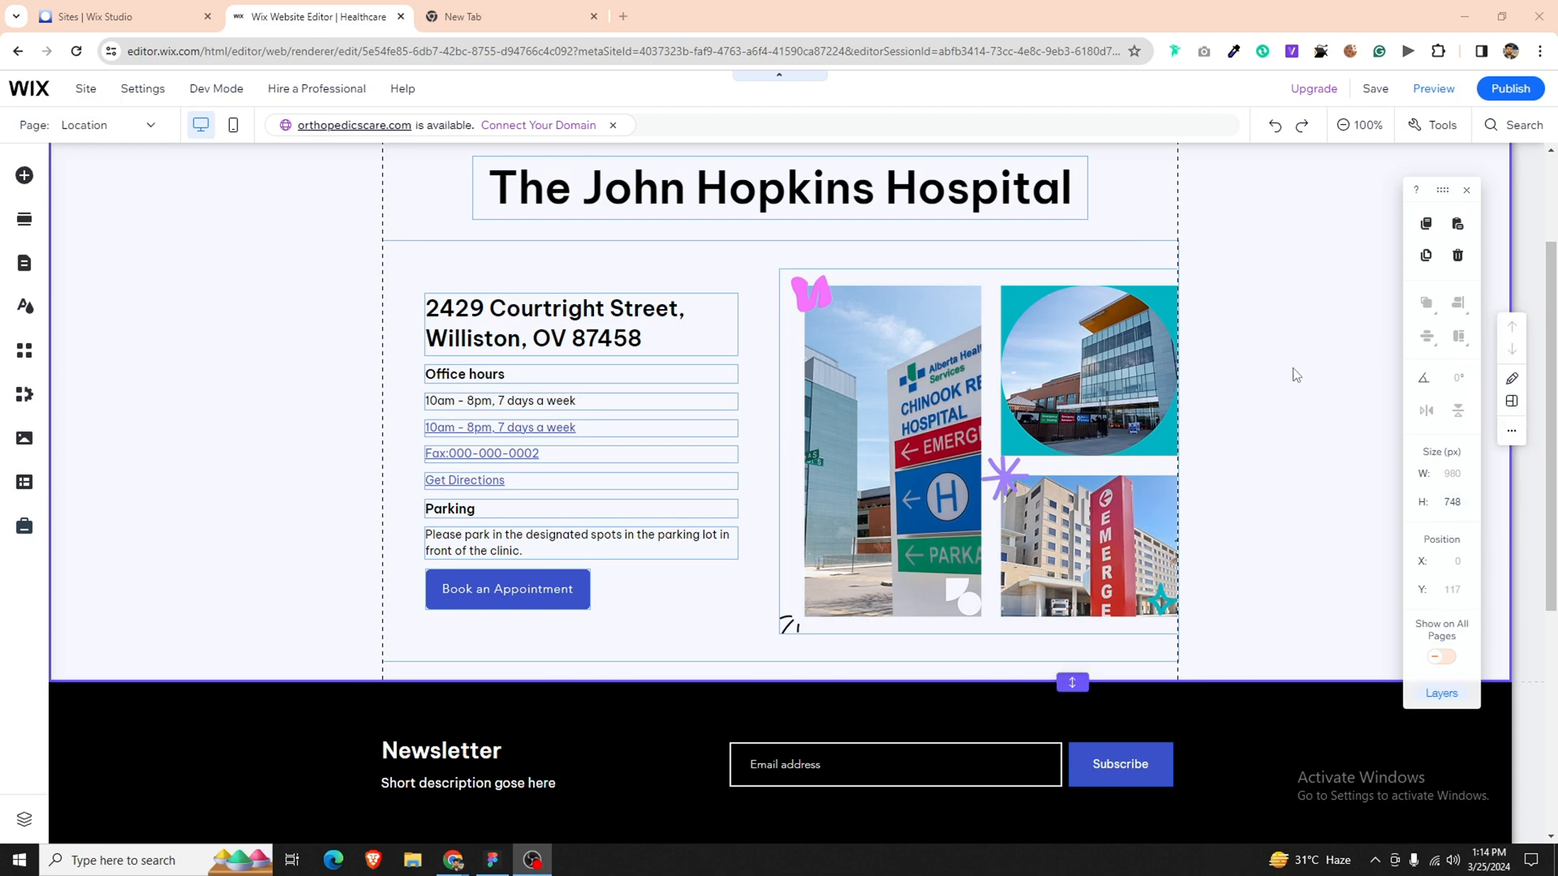
Copy the "Directions & Details" heading text from the Figma design and return to the Wix editor.
left_click(493, 860)
scroll(828, 592, "down", 4)
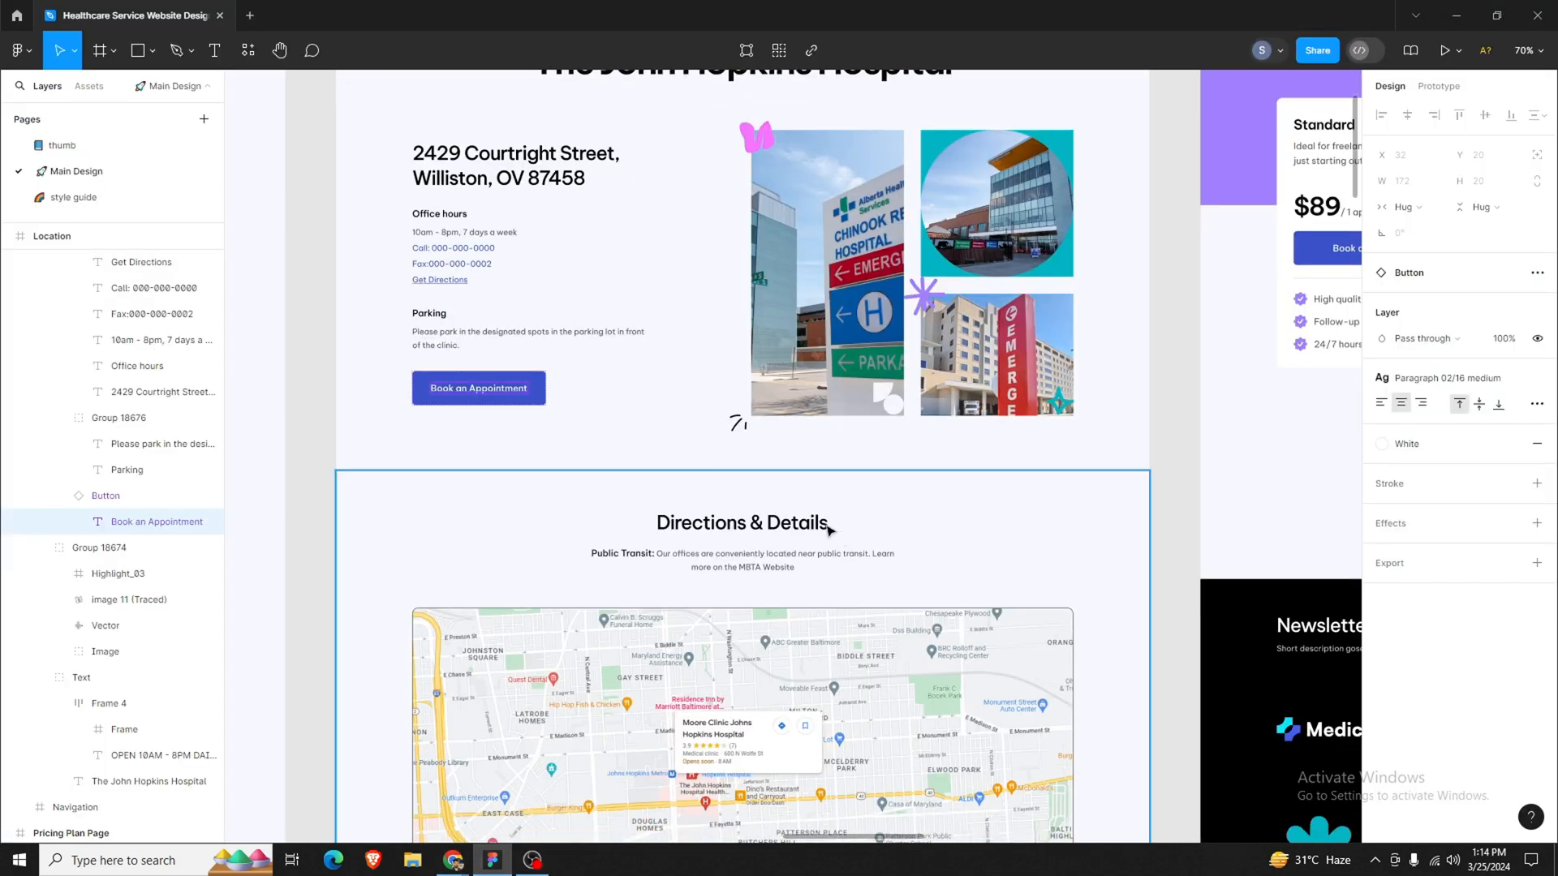
double_click(743, 523)
double_click(741, 520)
key("ctrl+c")
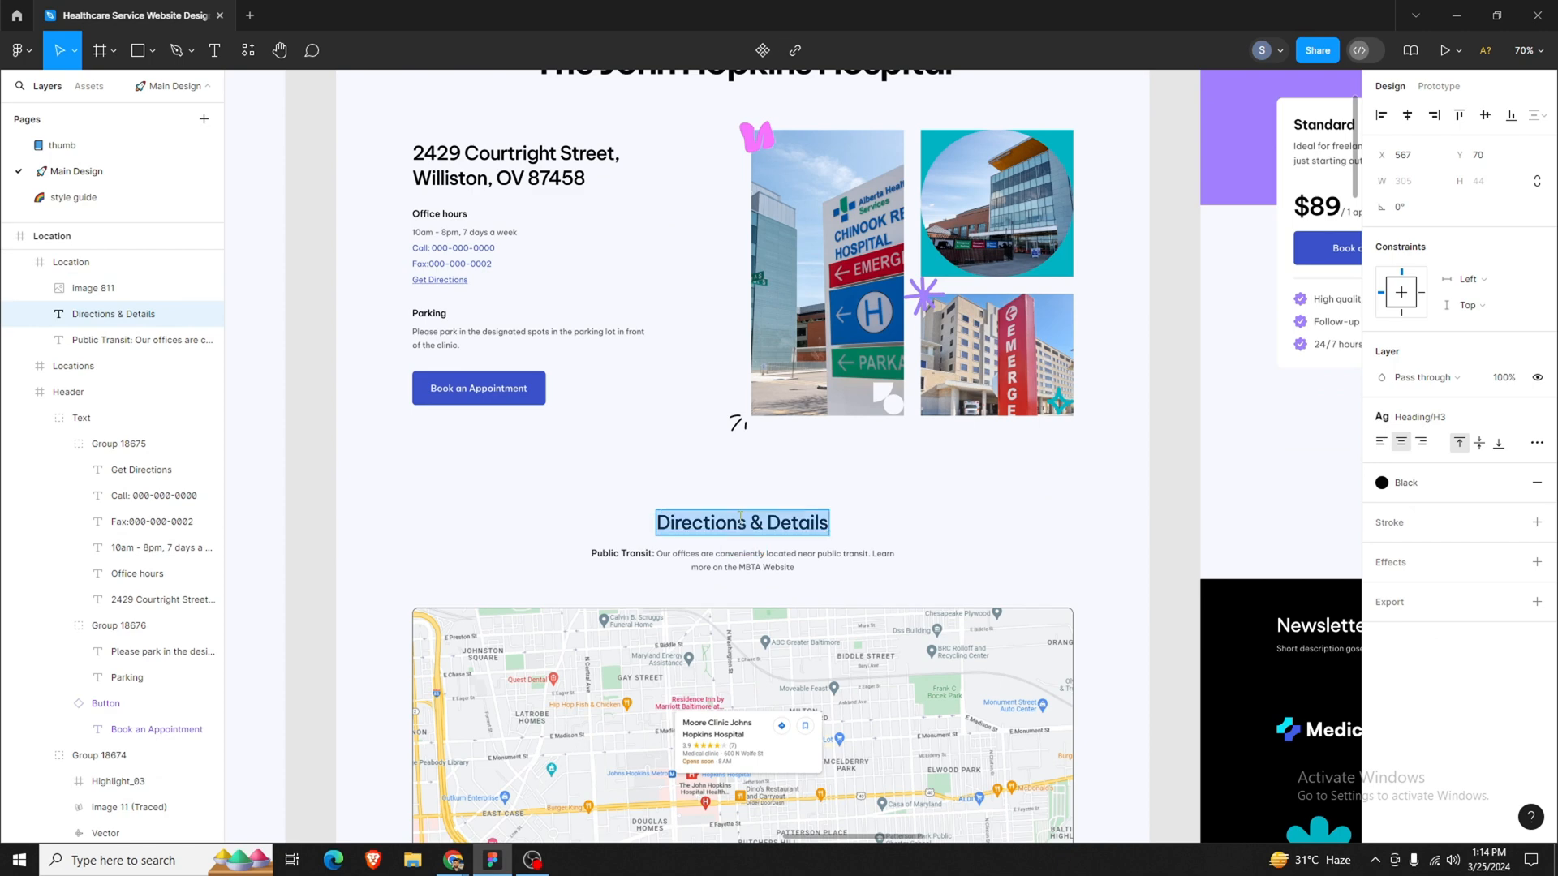
left_click(453, 860)
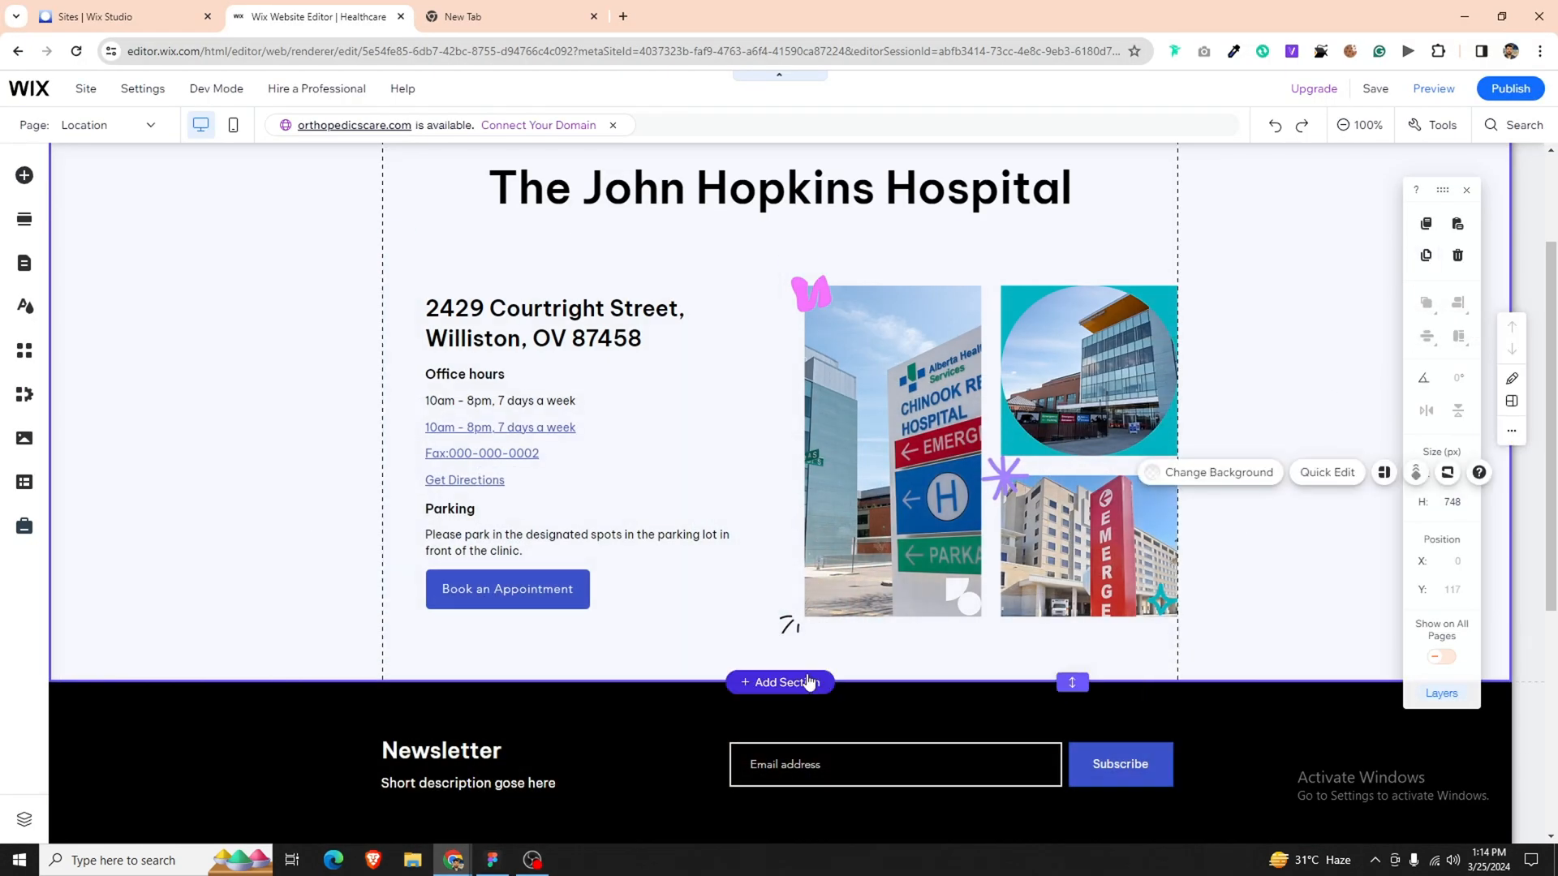
Add a blank section between the hospital section and the footer, and place a Heading 3 text near its upper edge.
left_click(803, 681)
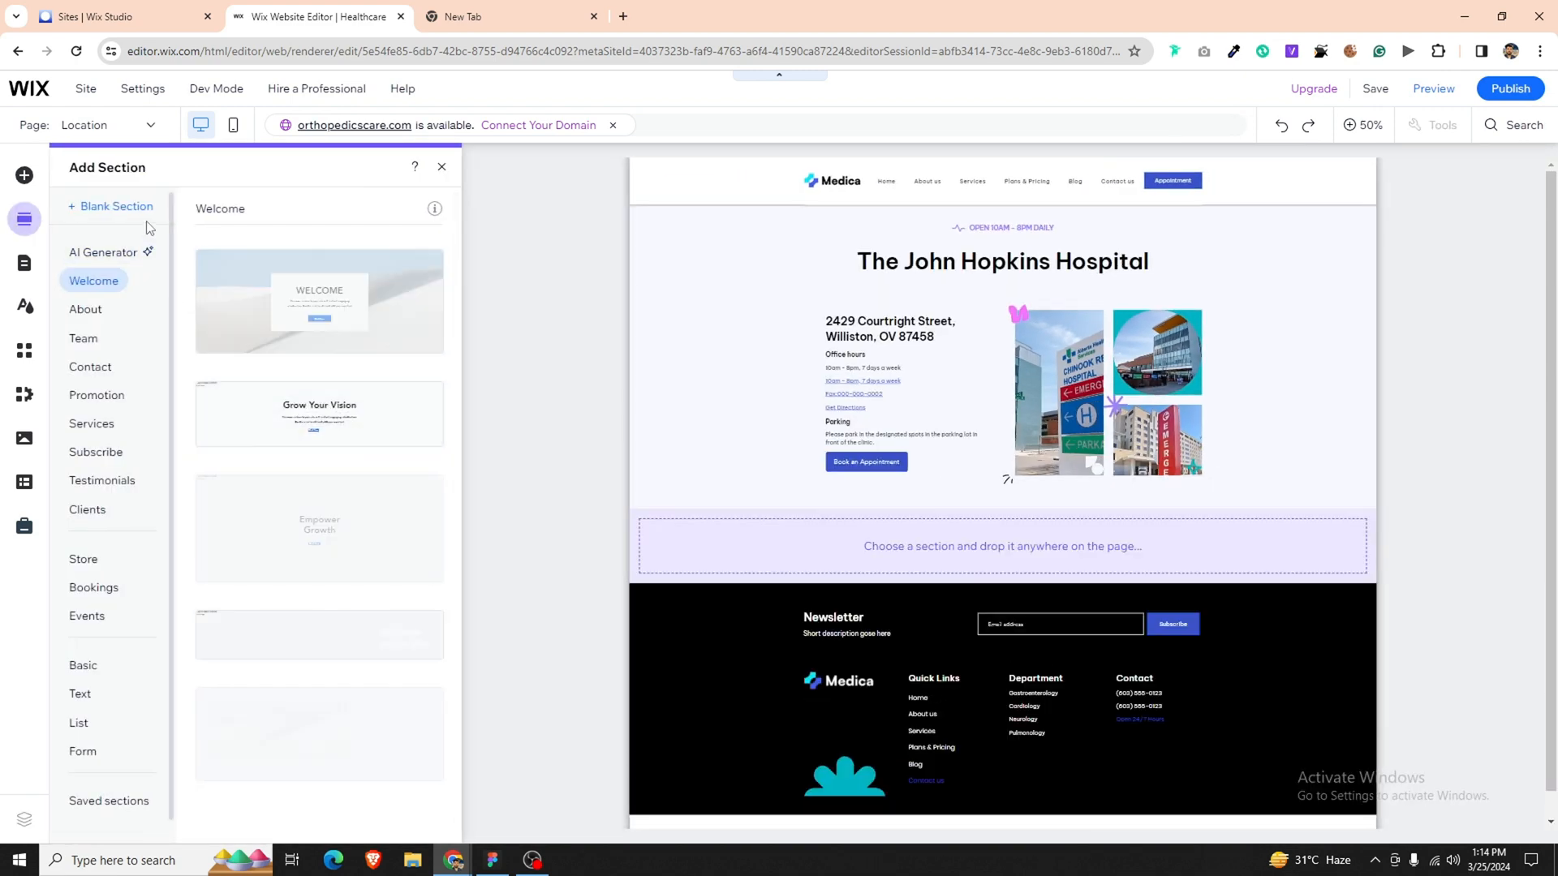
left_click(124, 209)
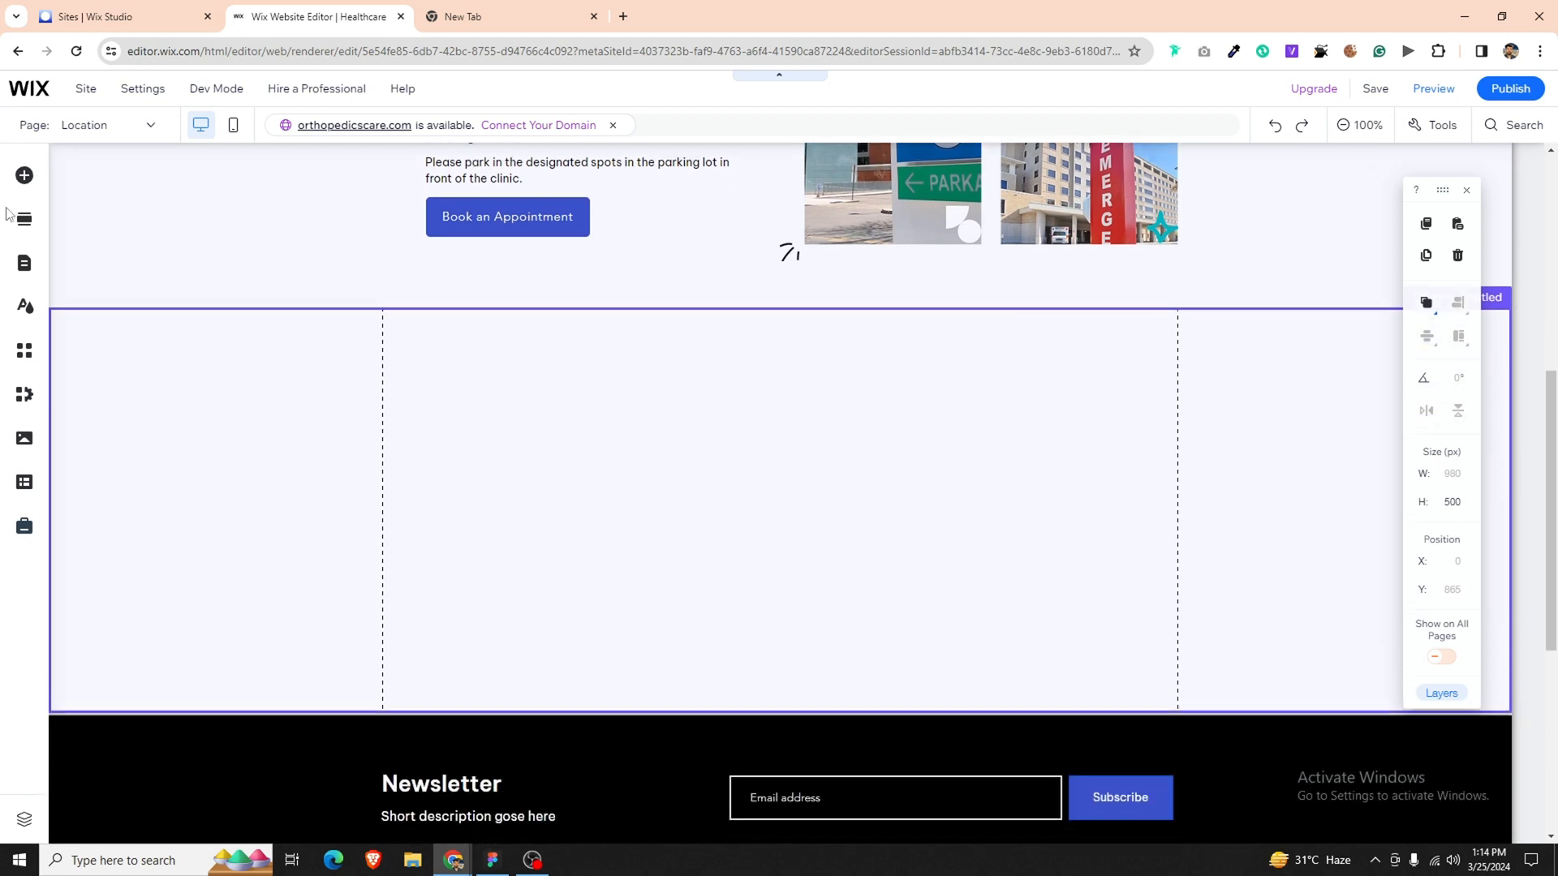
left_click(24, 175)
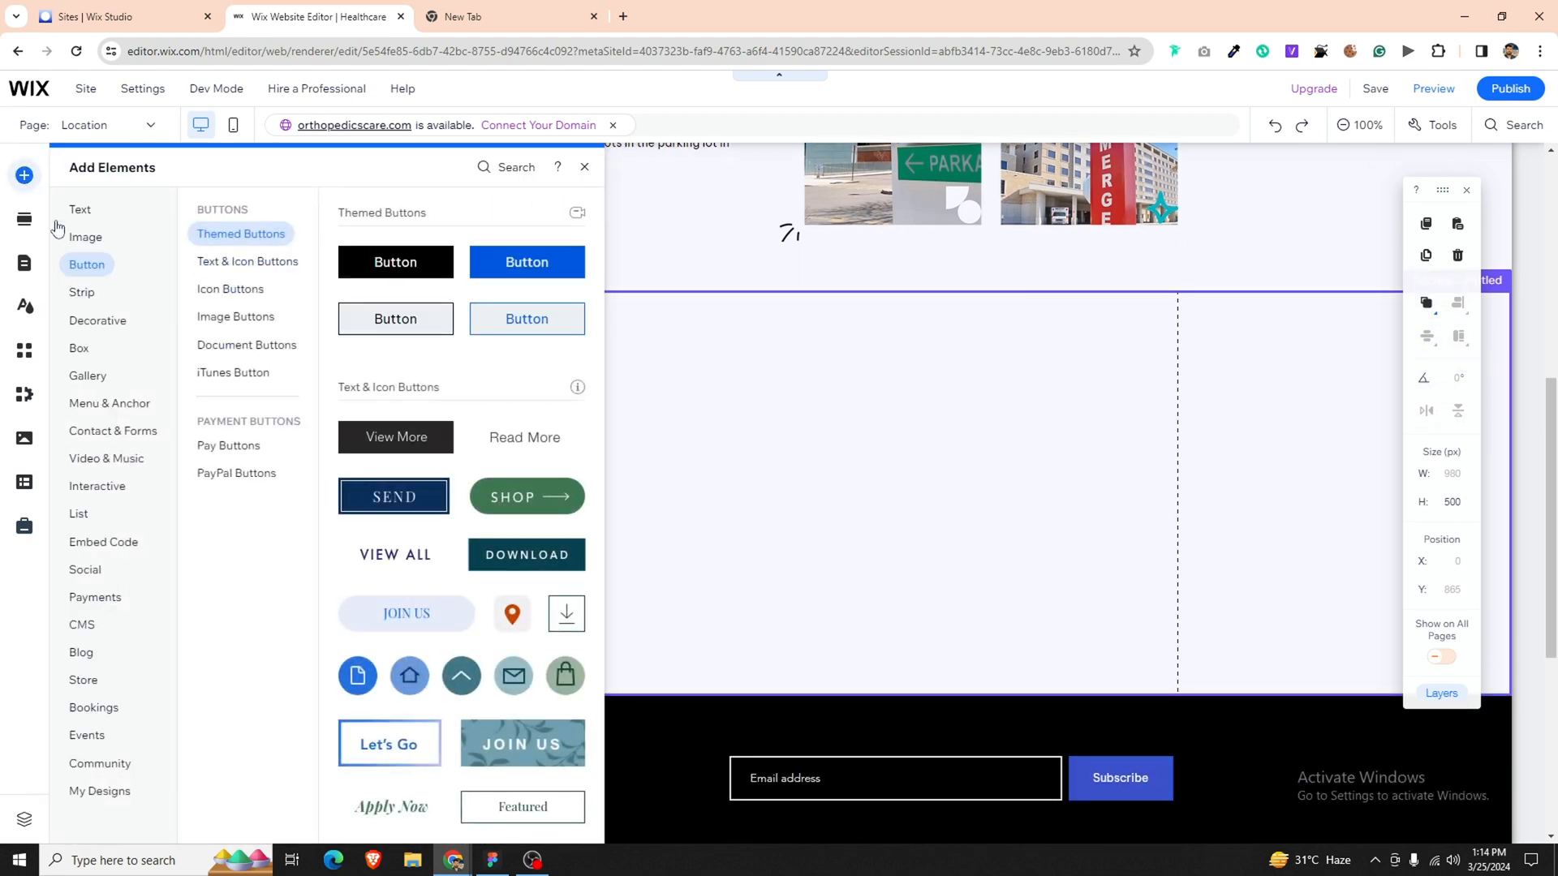
left_click(79, 209)
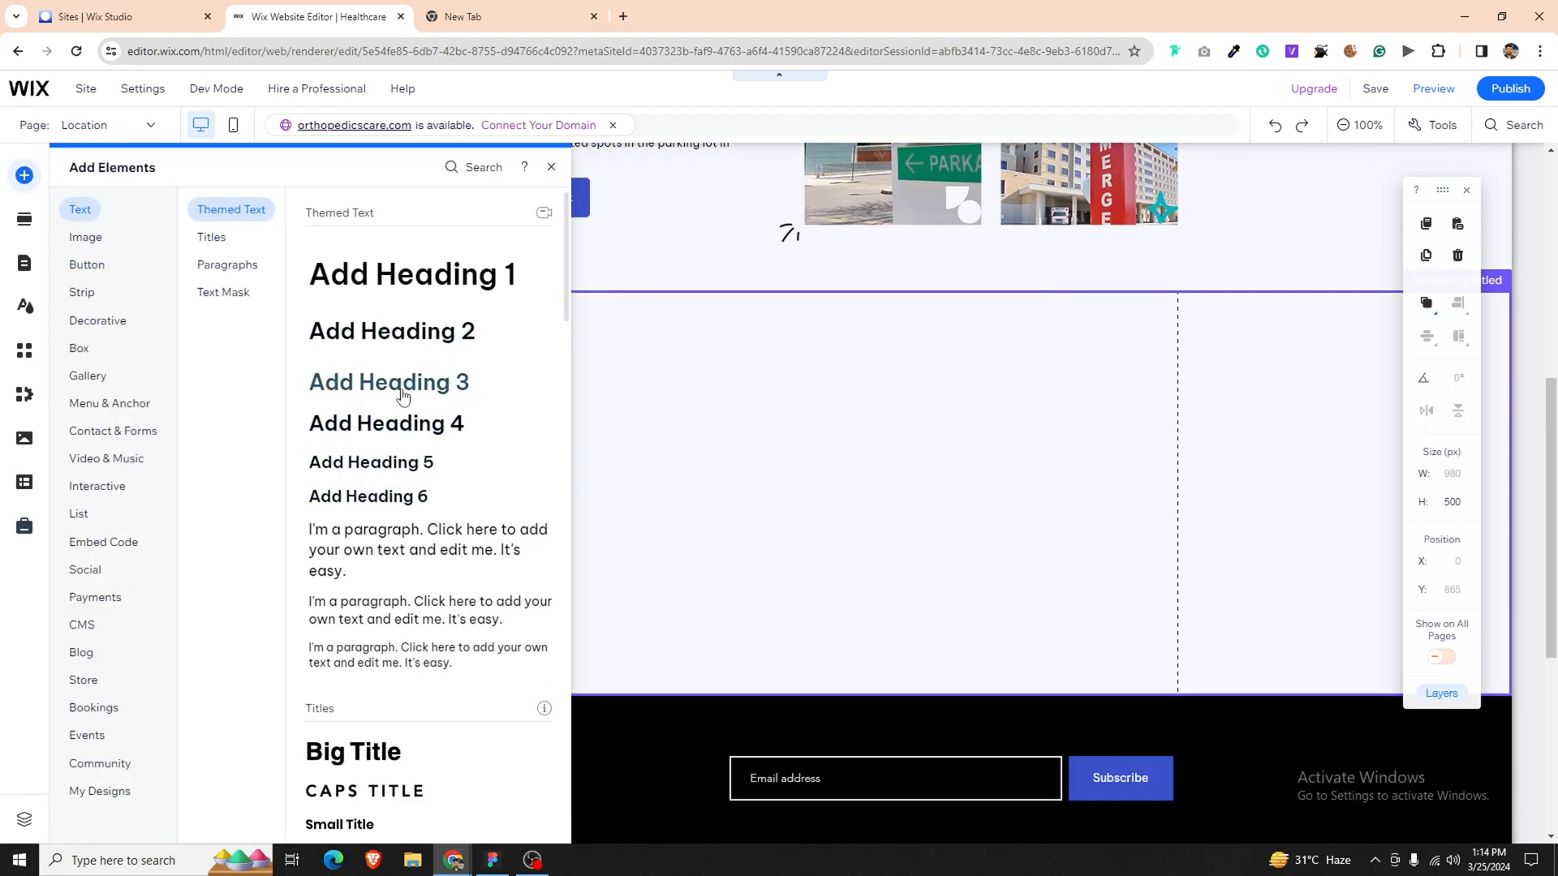
left_click_drag(404, 386, 775, 338)
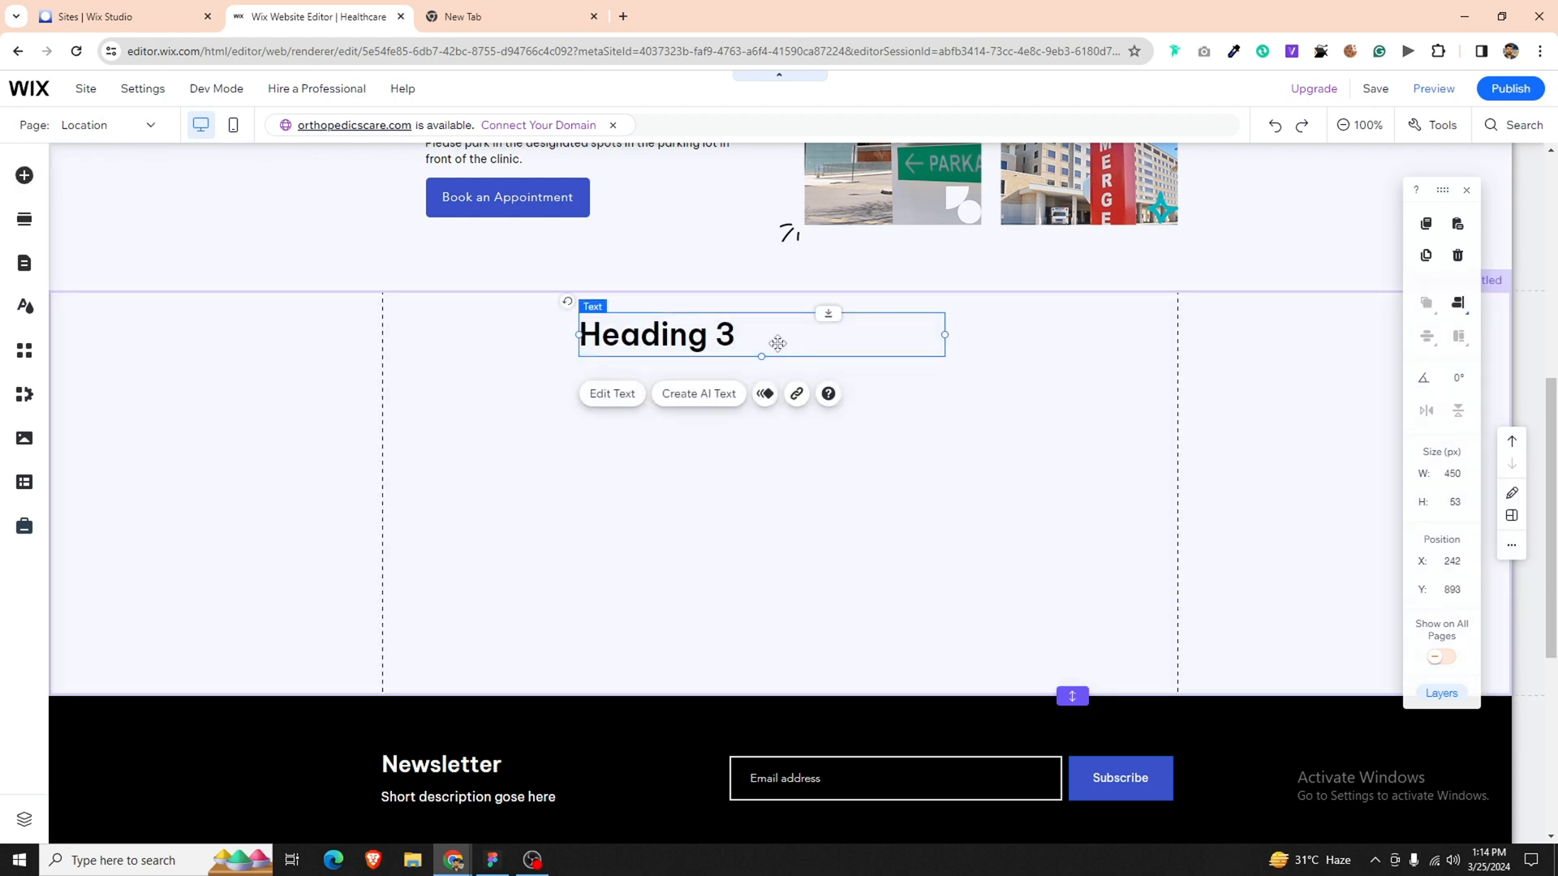
Replace the placeholder heading with the copied text "Directions & Details" and center-align it.
double_click(776, 337)
key("ctrl+v")
left_click(996, 664)
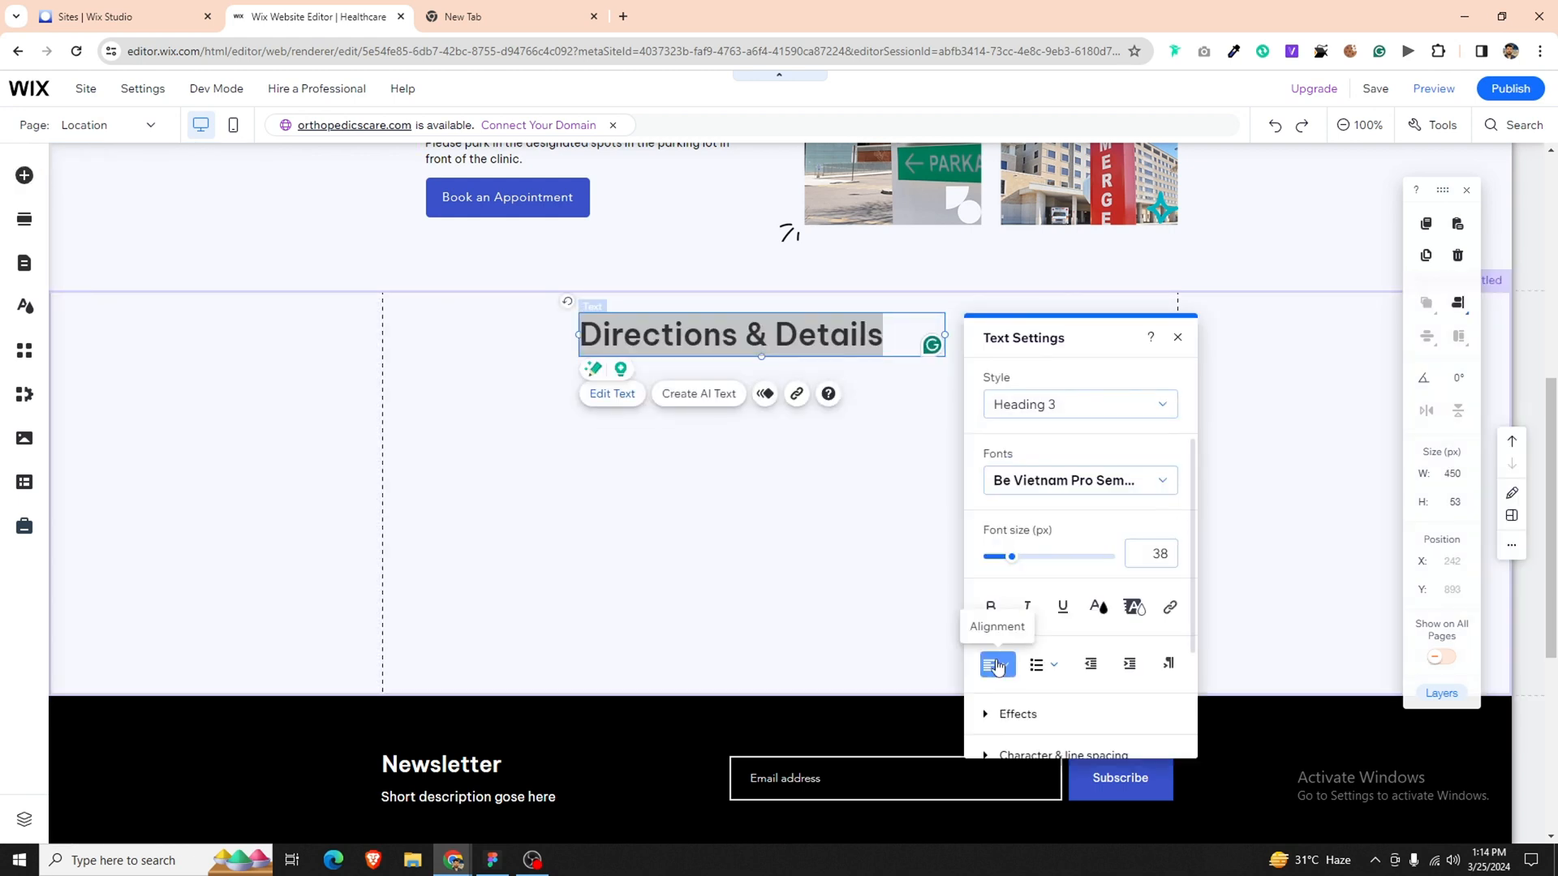
left_click(1005, 693)
left_click(900, 491)
Center the "Directions & Details" heading box horizontally on the page.
left_click(725, 328)
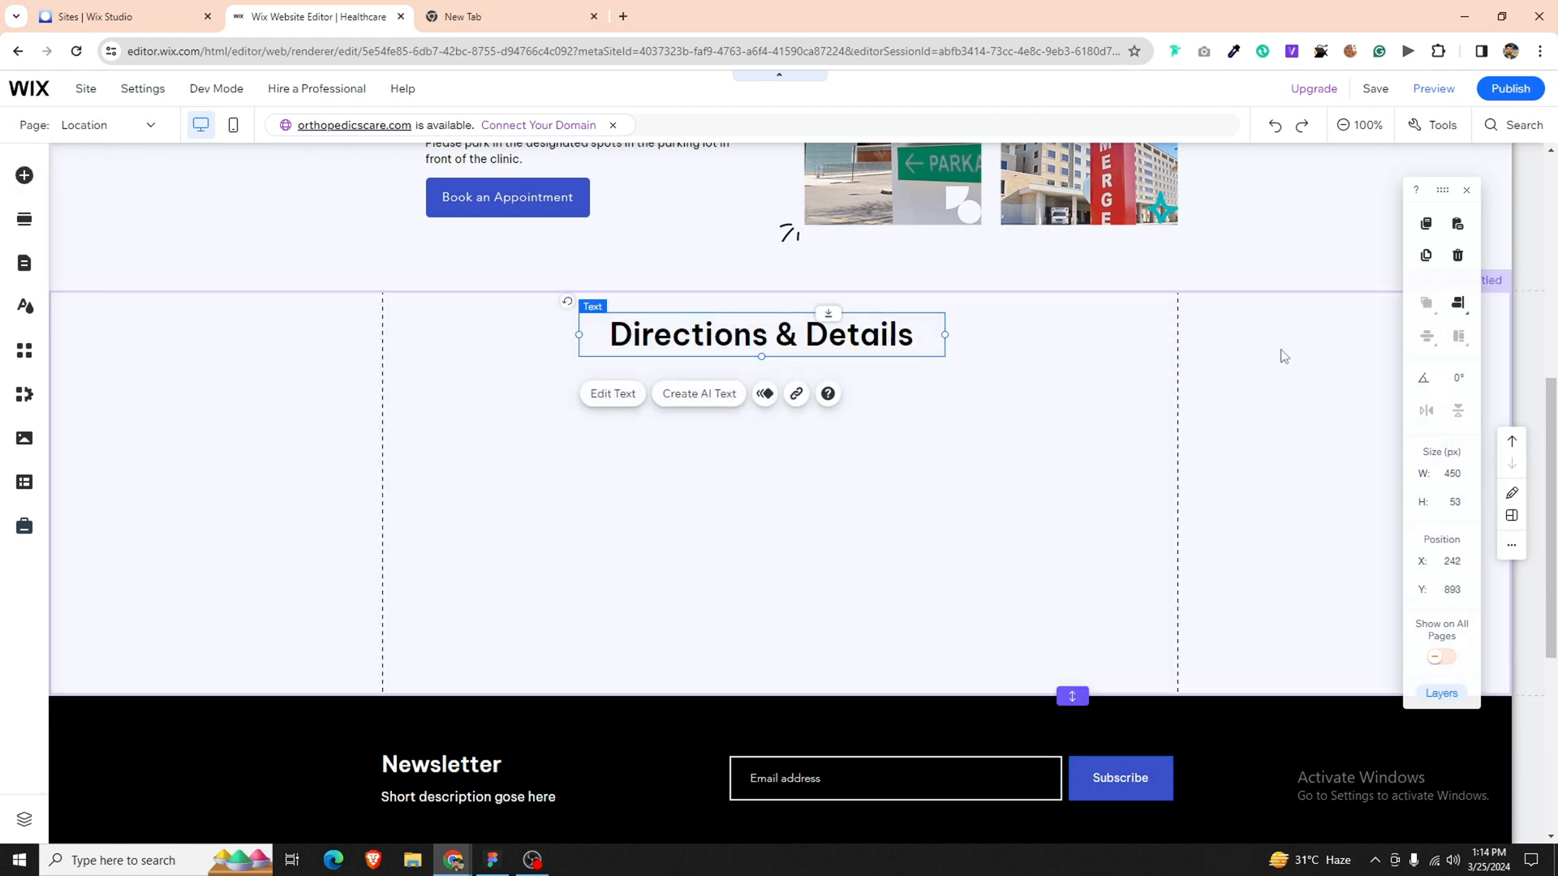
left_click(1453, 306)
left_click(1422, 306)
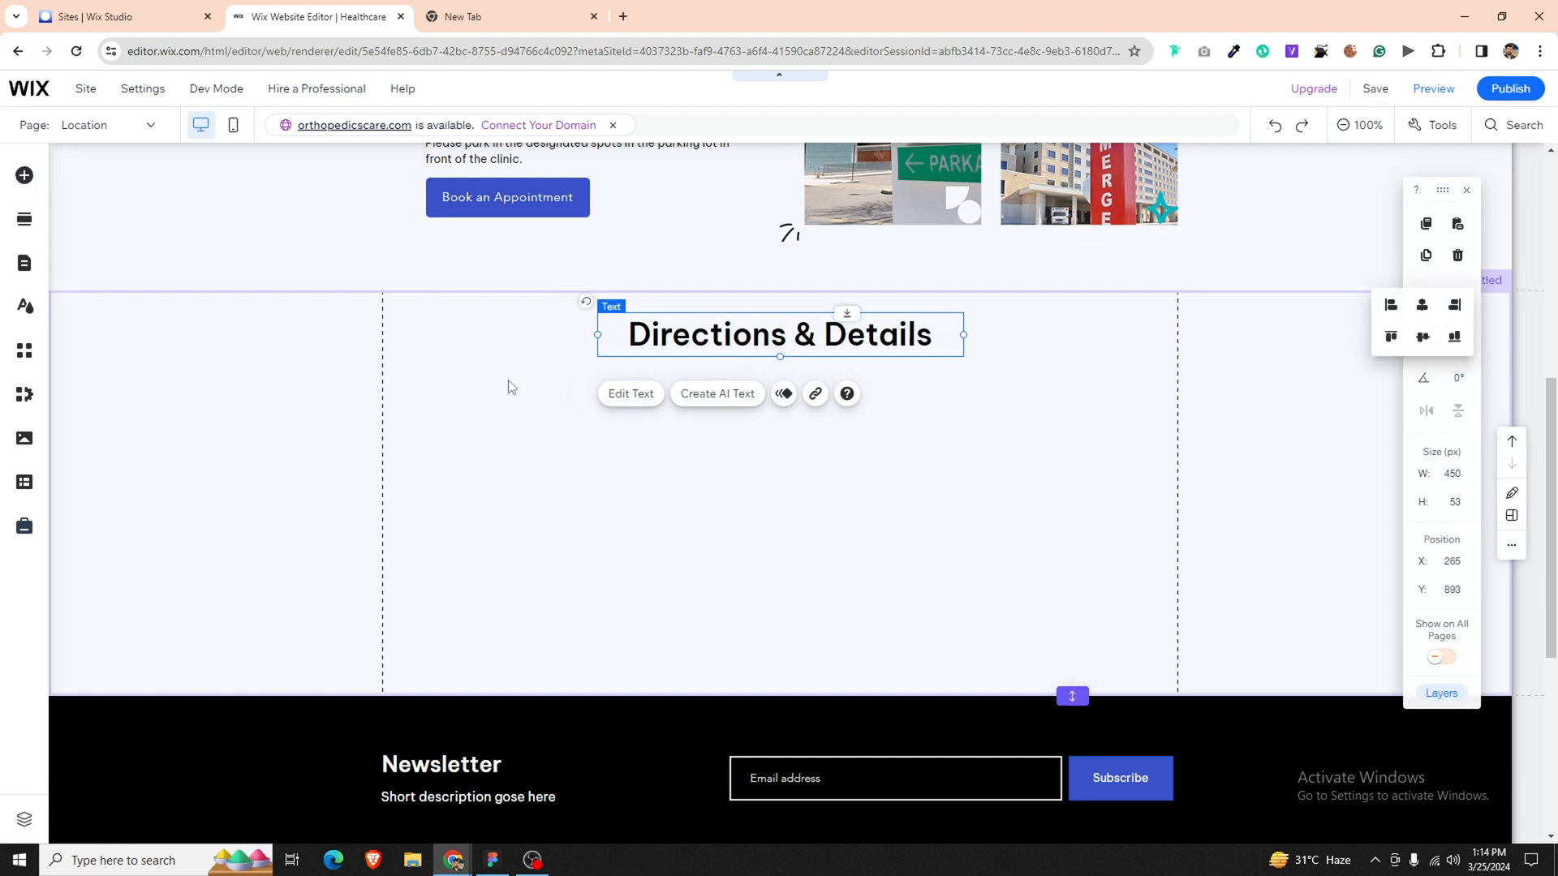
key("Escape")
Place a Paragraph 2 text below the heading and fill it with the "Public Transit: Our offices are conveniently located…" text copied from the Figma design.
left_click(24, 176)
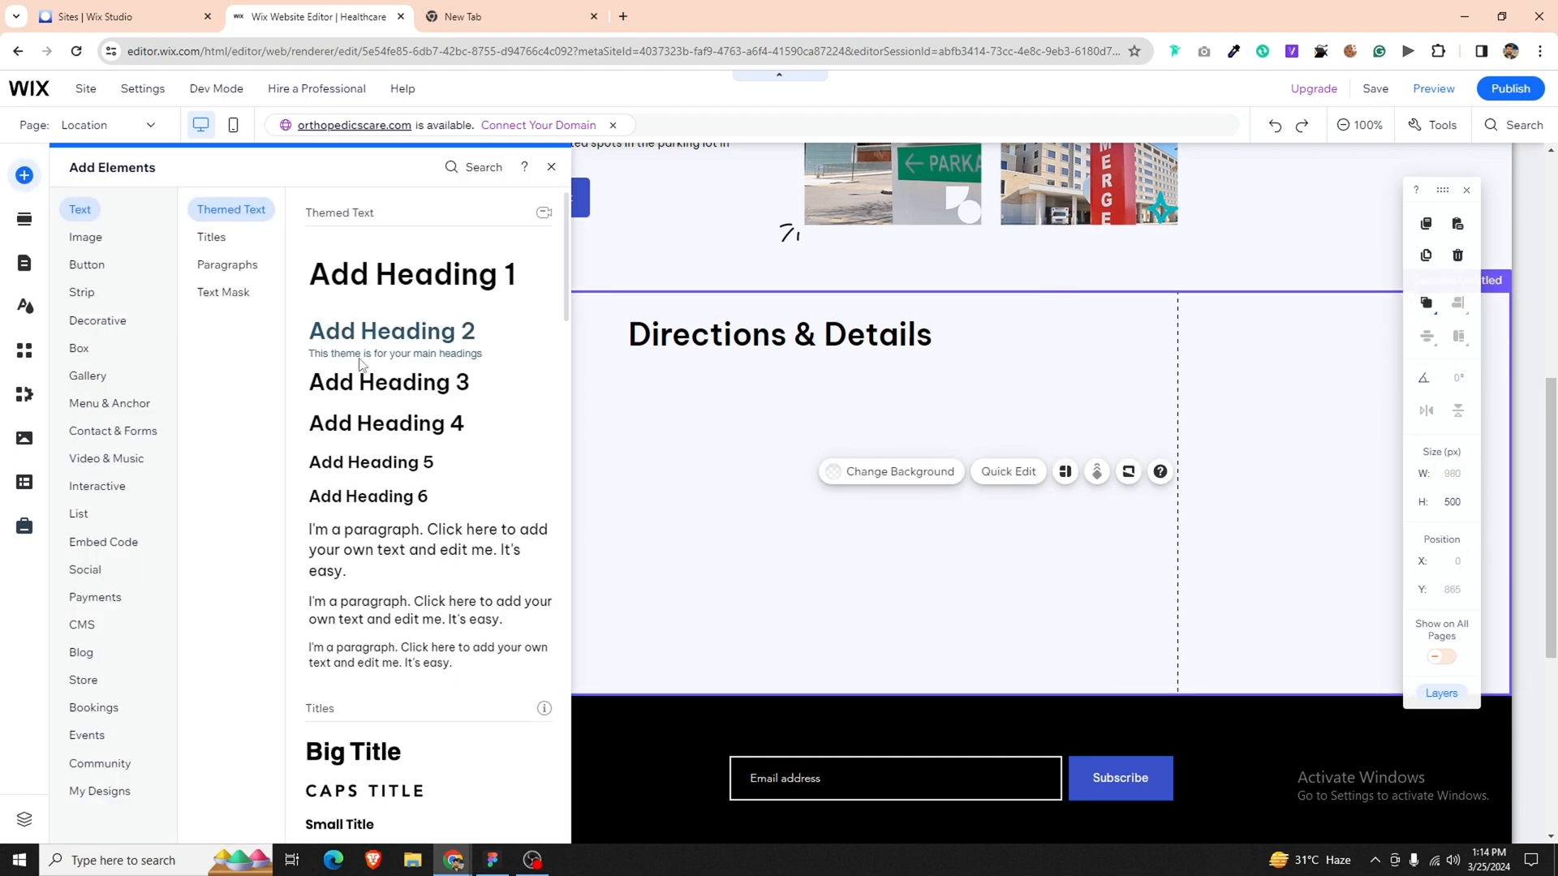
left_click_drag(402, 625, 758, 393)
left_click(493, 859)
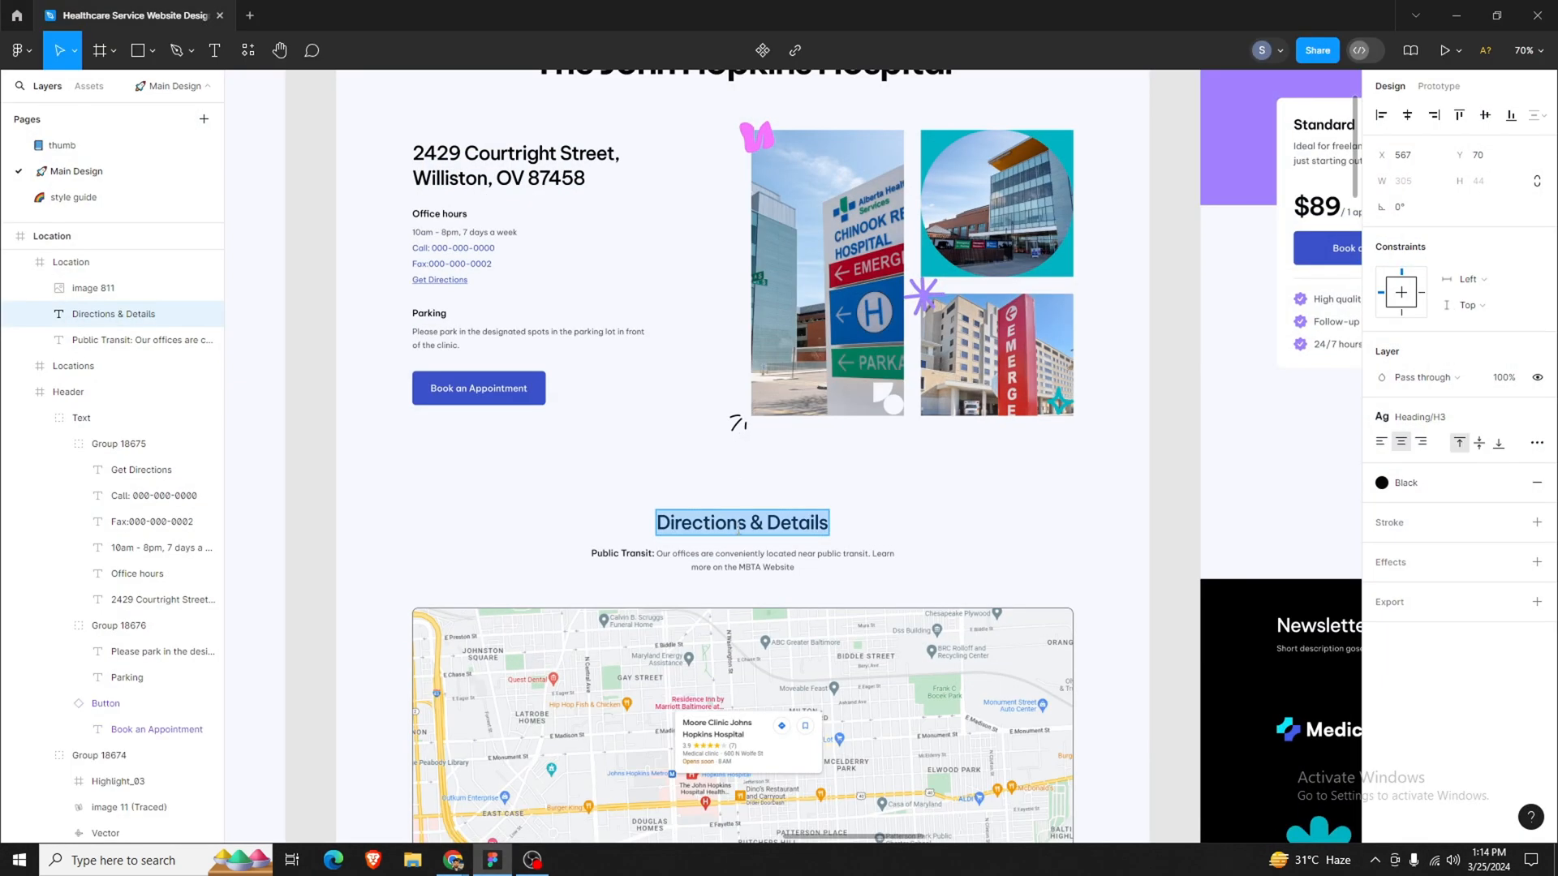
left_click(777, 554)
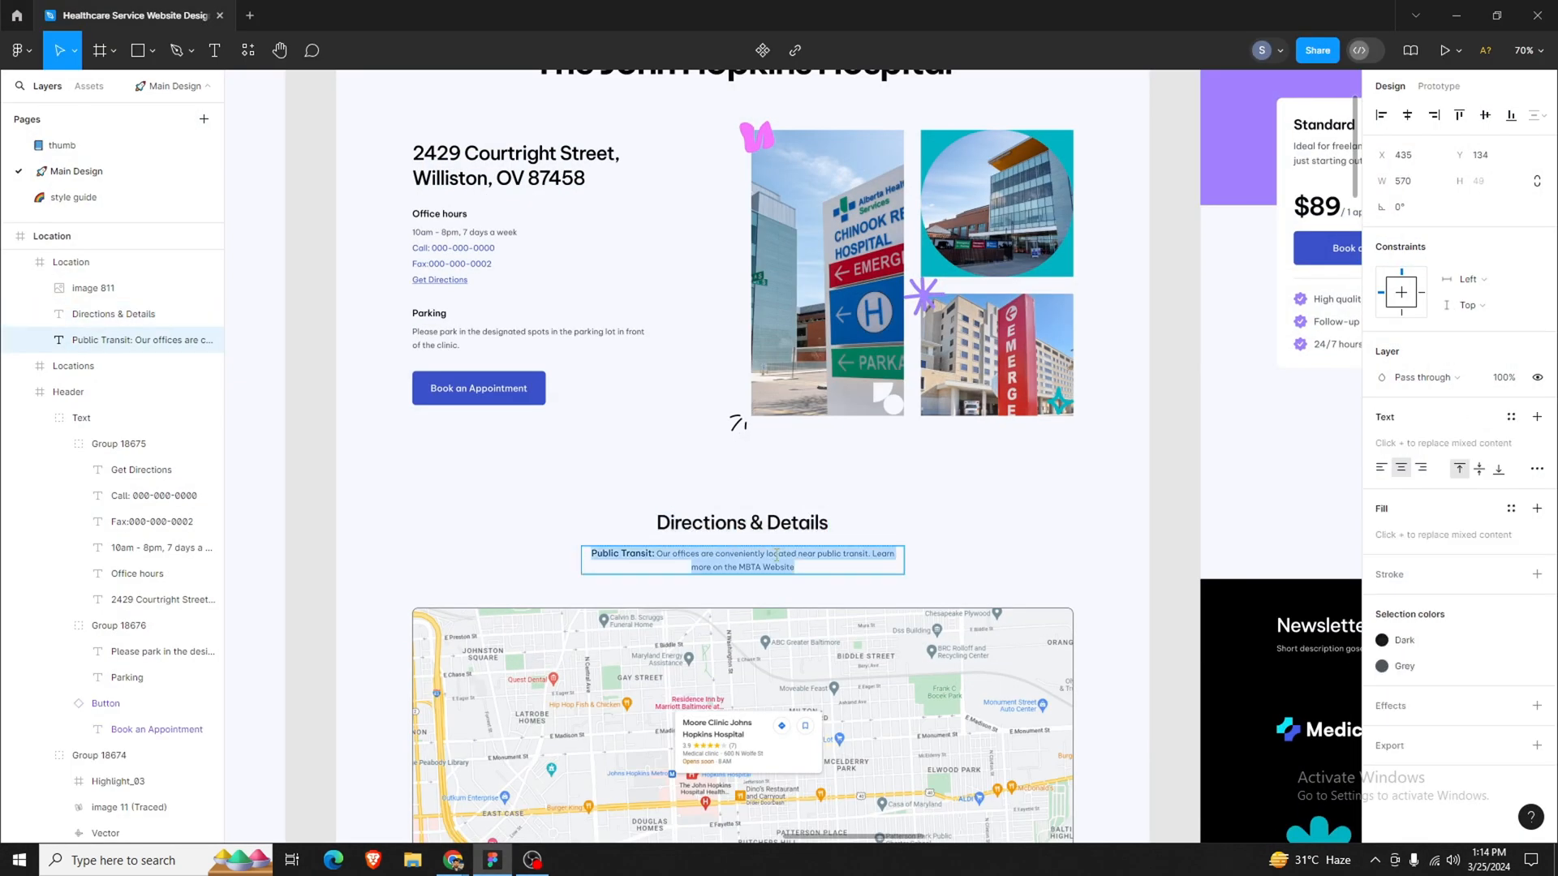
left_click(494, 860)
type("Public Transit: Our offices are conveniently located near public transit. Learn more on the MBTA Website")
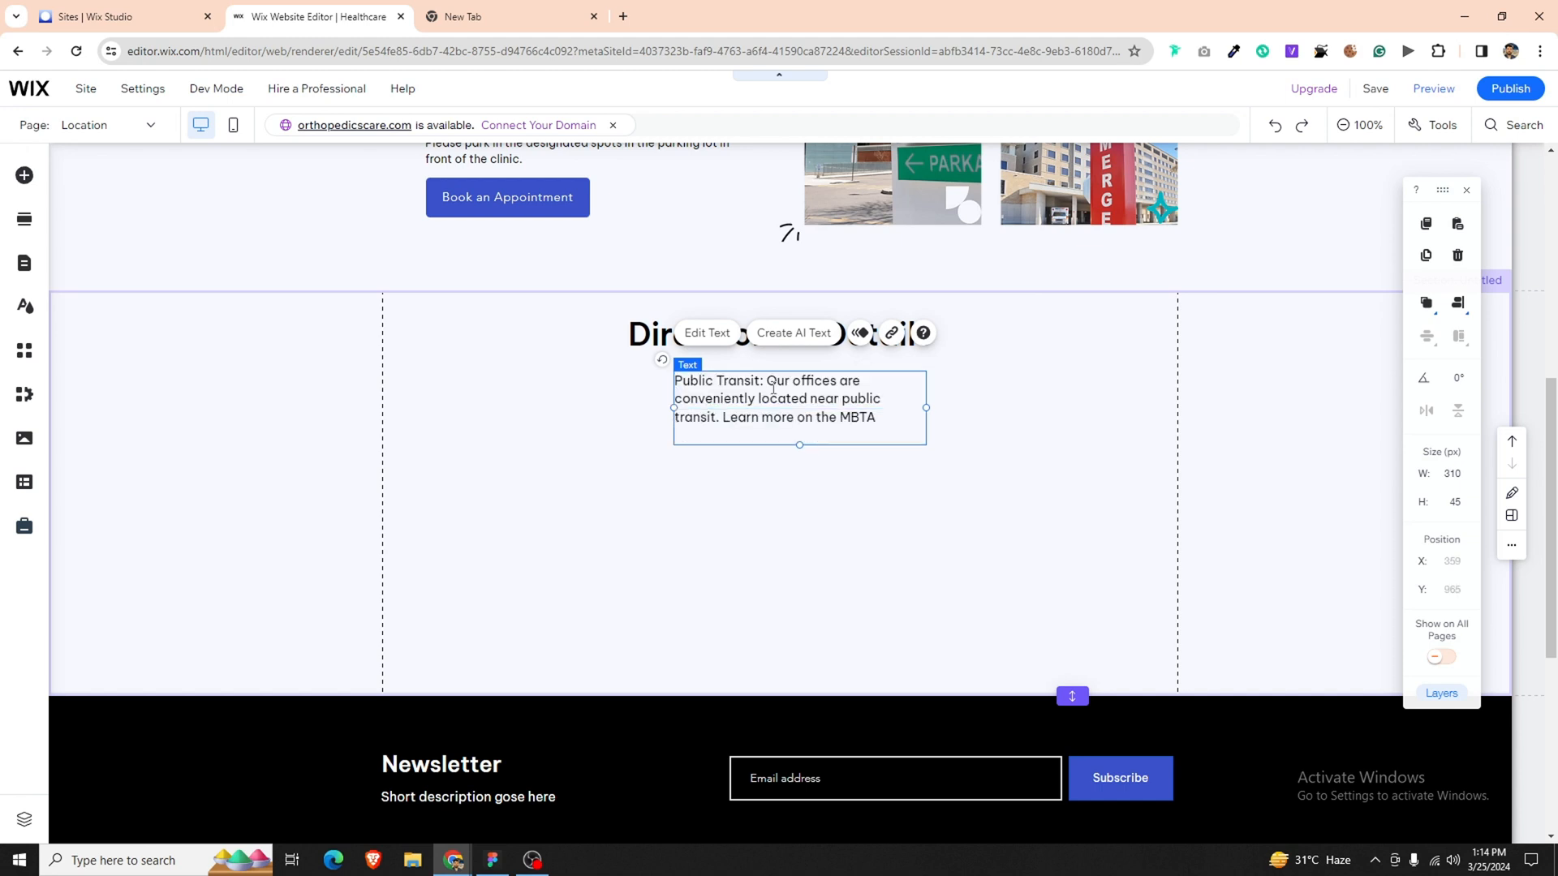
Make the words "Public Transit:" in the paragraph bold.
double_click(755, 380)
left_click(722, 381)
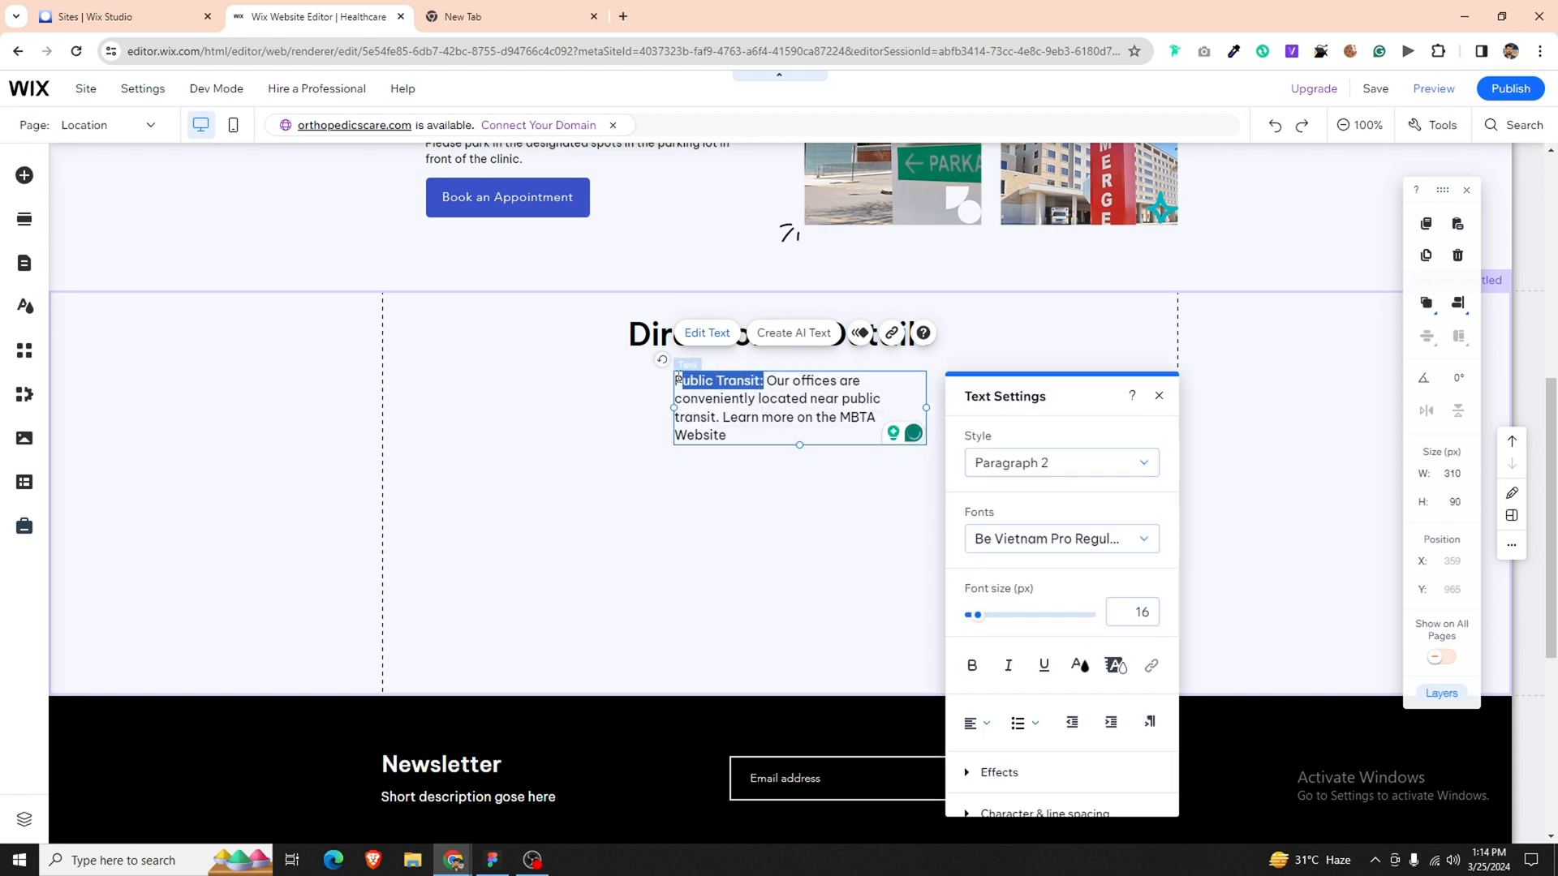
left_click(971, 665)
left_click(800, 546)
Widen the Public Transit paragraph to about 473 px and position it just beneath the heading.
left_click(793, 426)
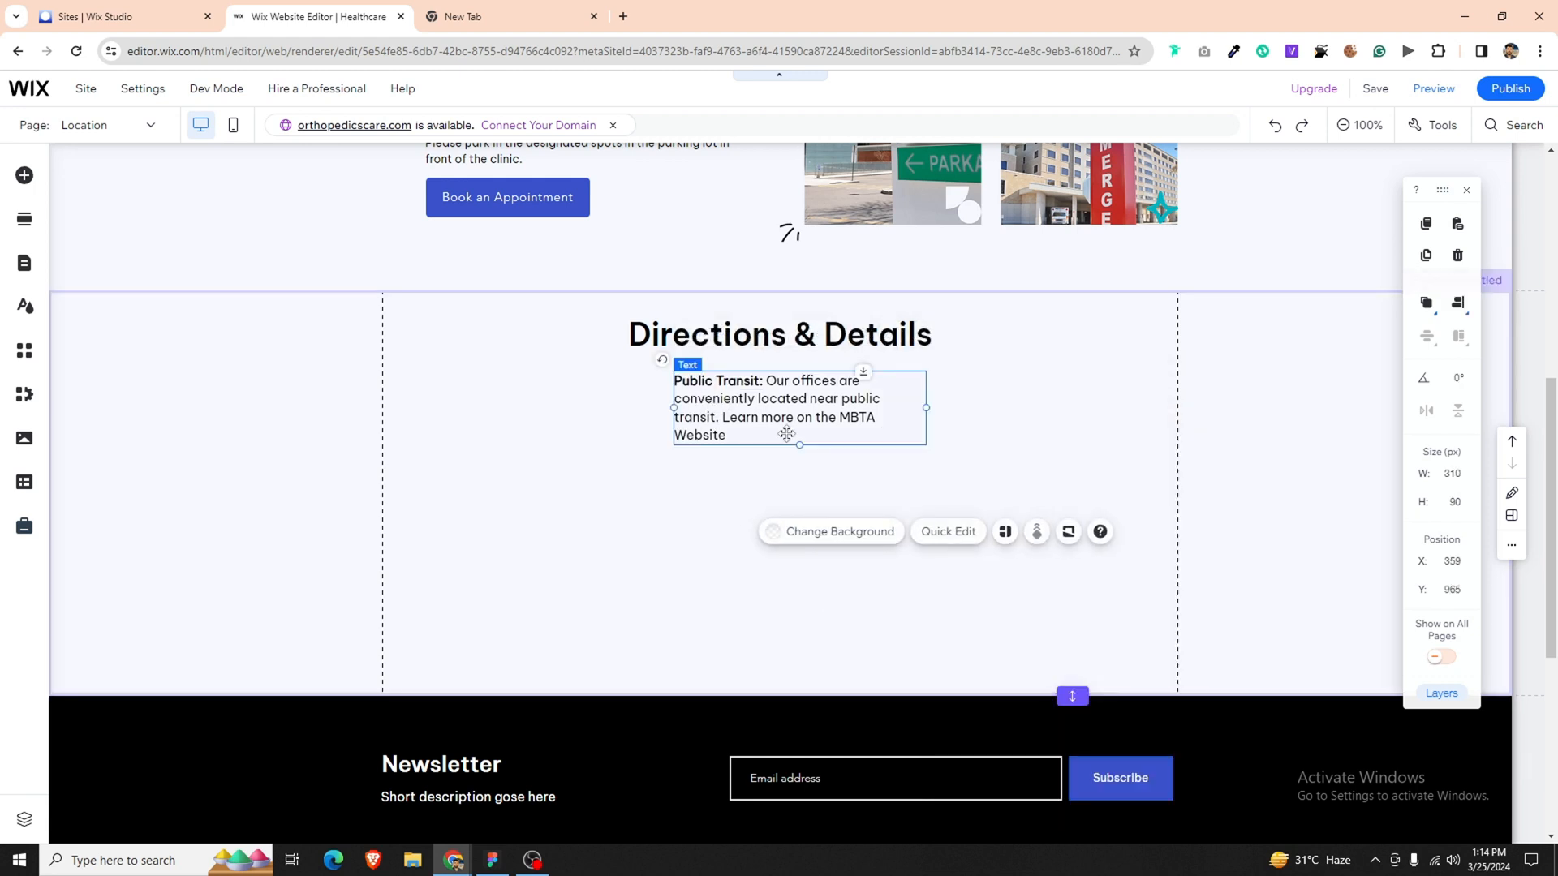
left_click_drag(927, 405, 1059, 406)
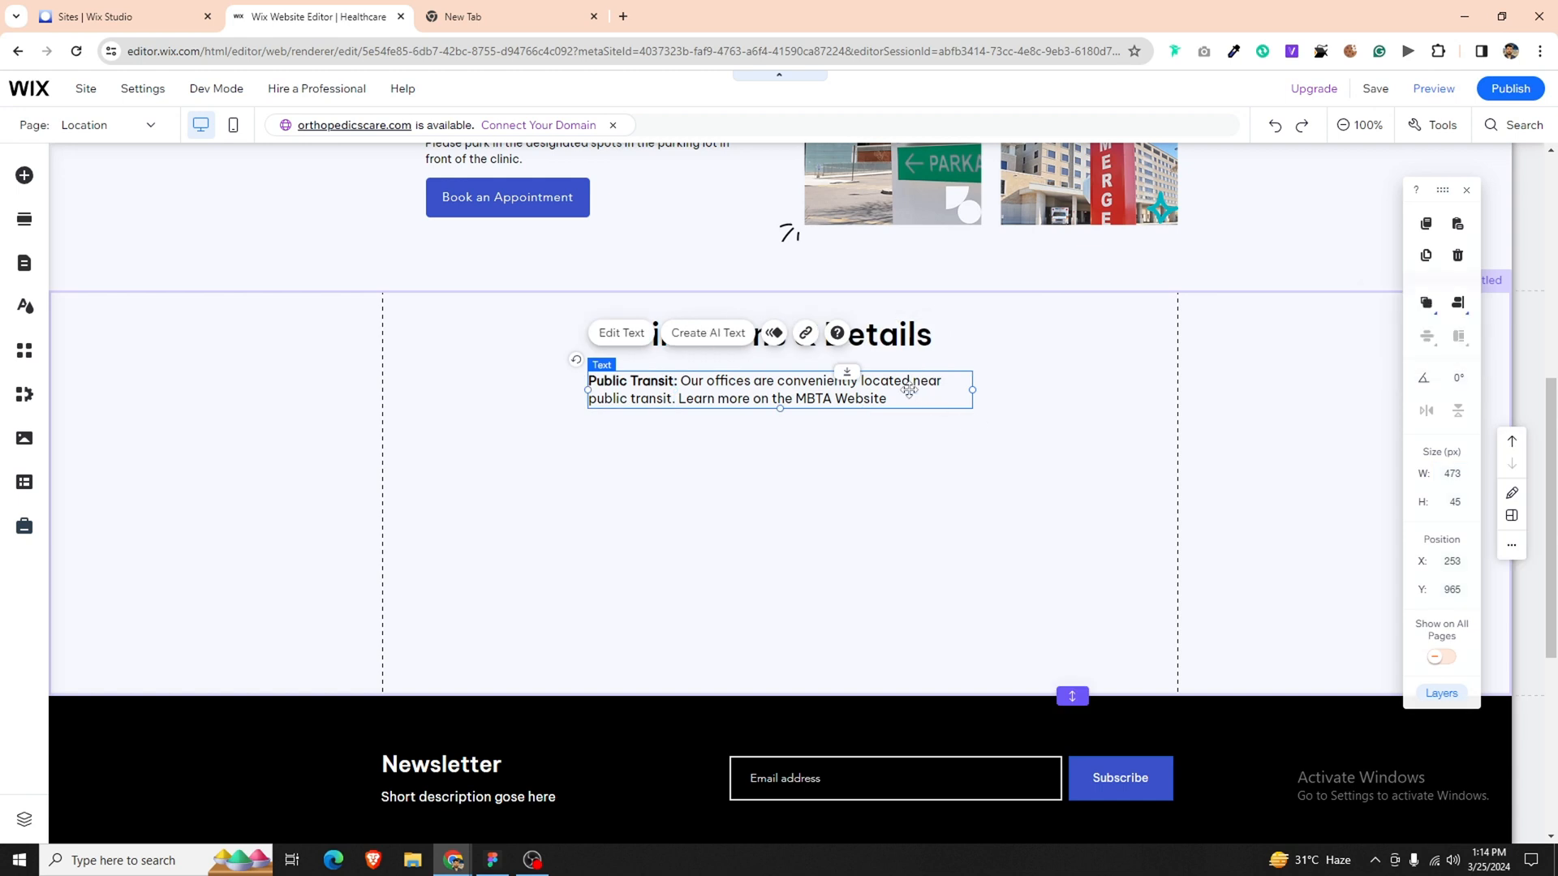
left_click_drag(910, 391, 910, 388)
Center-align all of the Public Transit paragraph's text.
double_click(801, 392)
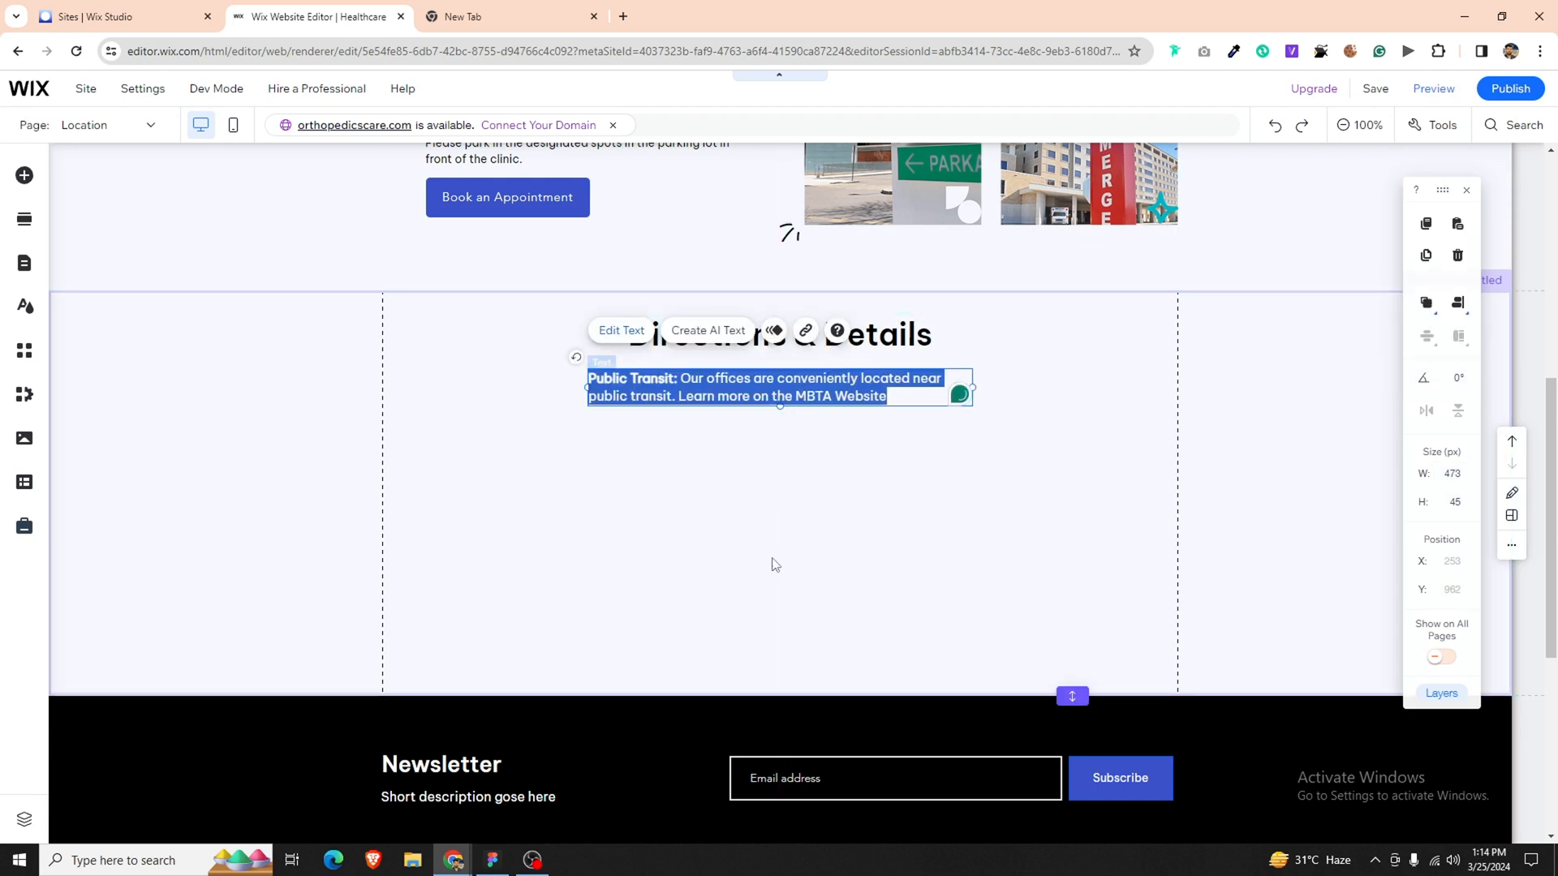
left_click(1025, 721)
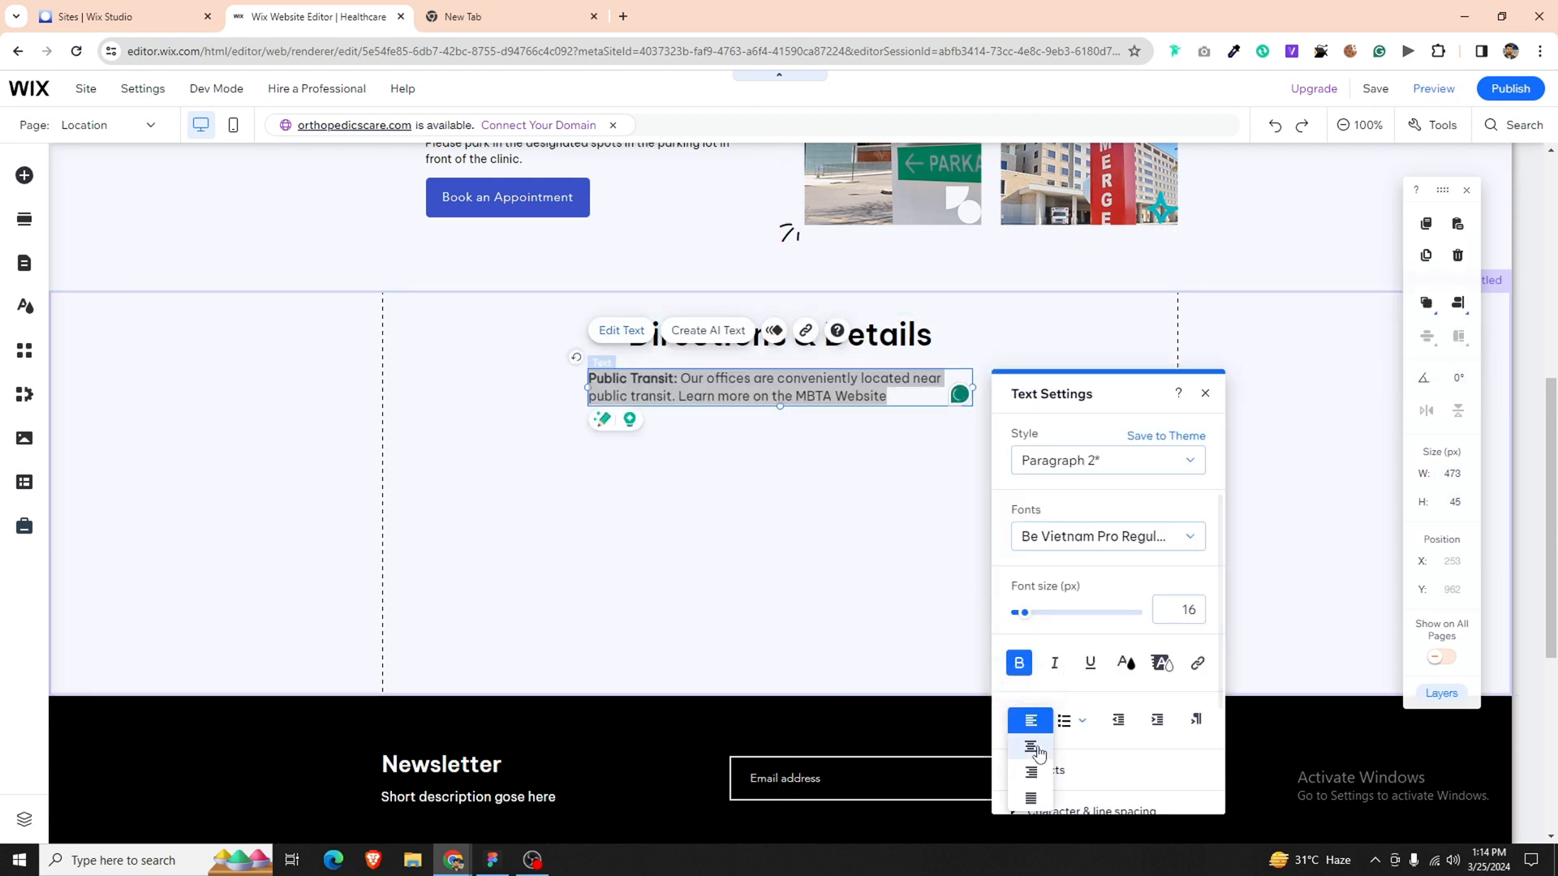
left_click(1032, 750)
left_click(836, 625)
Check the paragraph against the Figma design, then widen it to about 644 px and center it horizontally on the page.
key("alt+Tab")
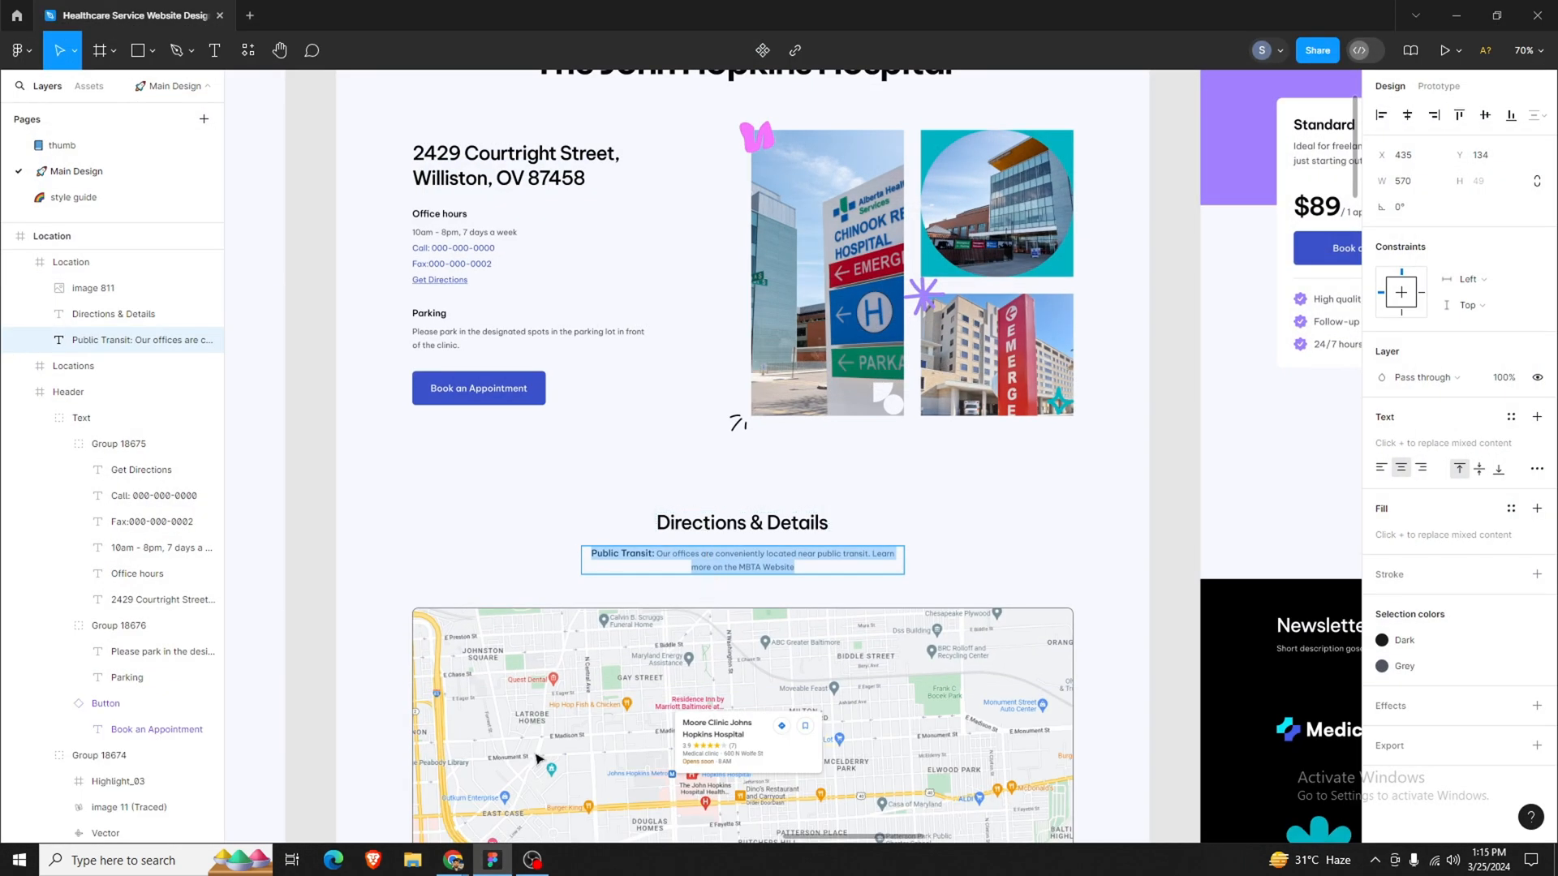
left_click(503, 859)
left_click(840, 387)
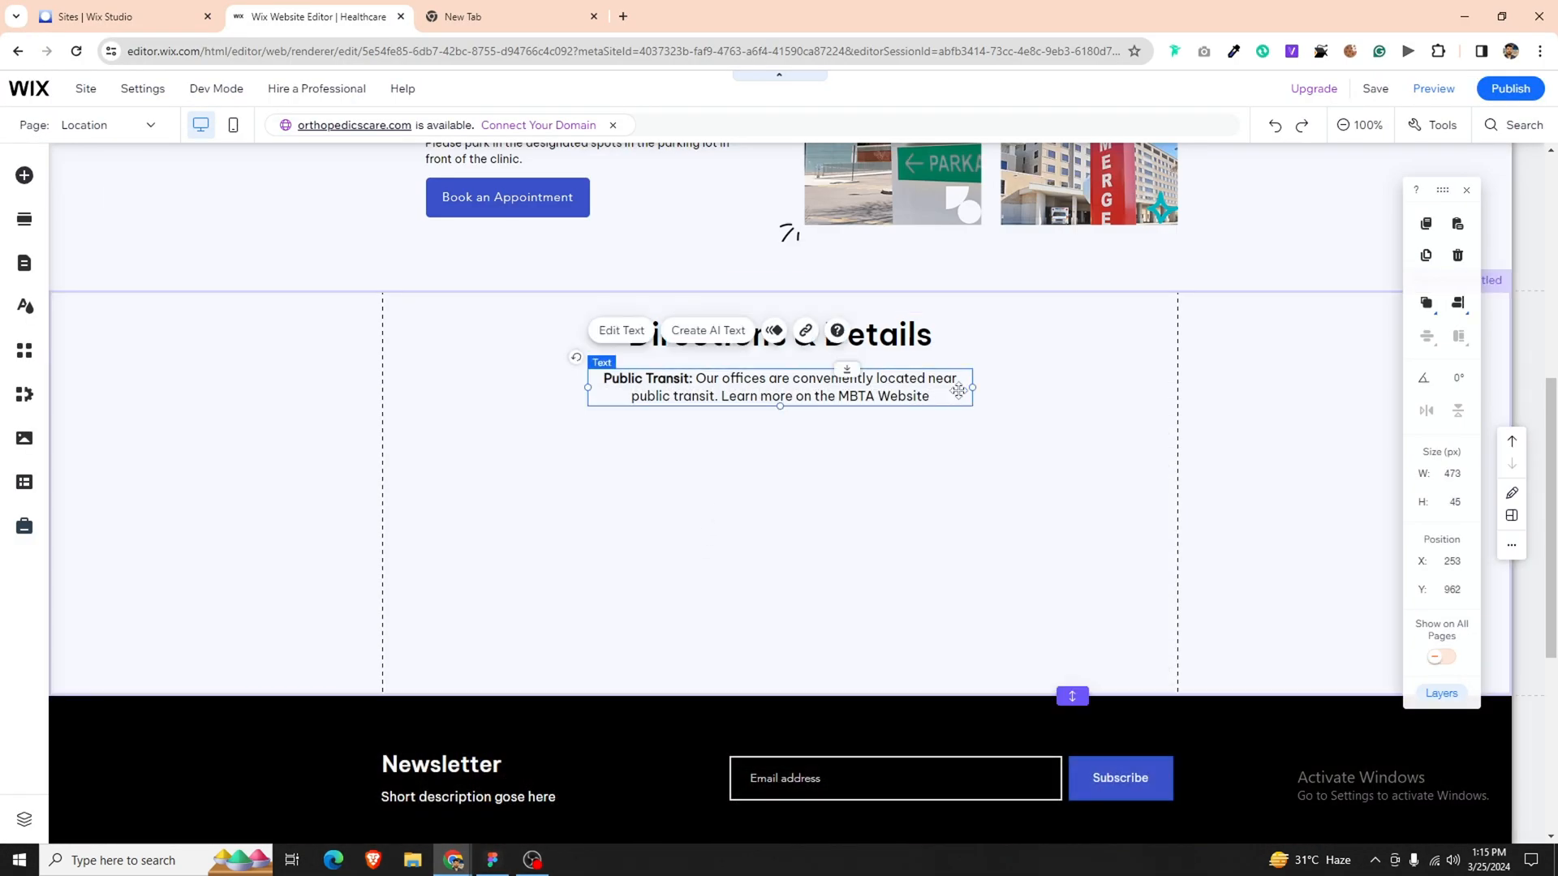
left_click_drag(974, 388, 1110, 424)
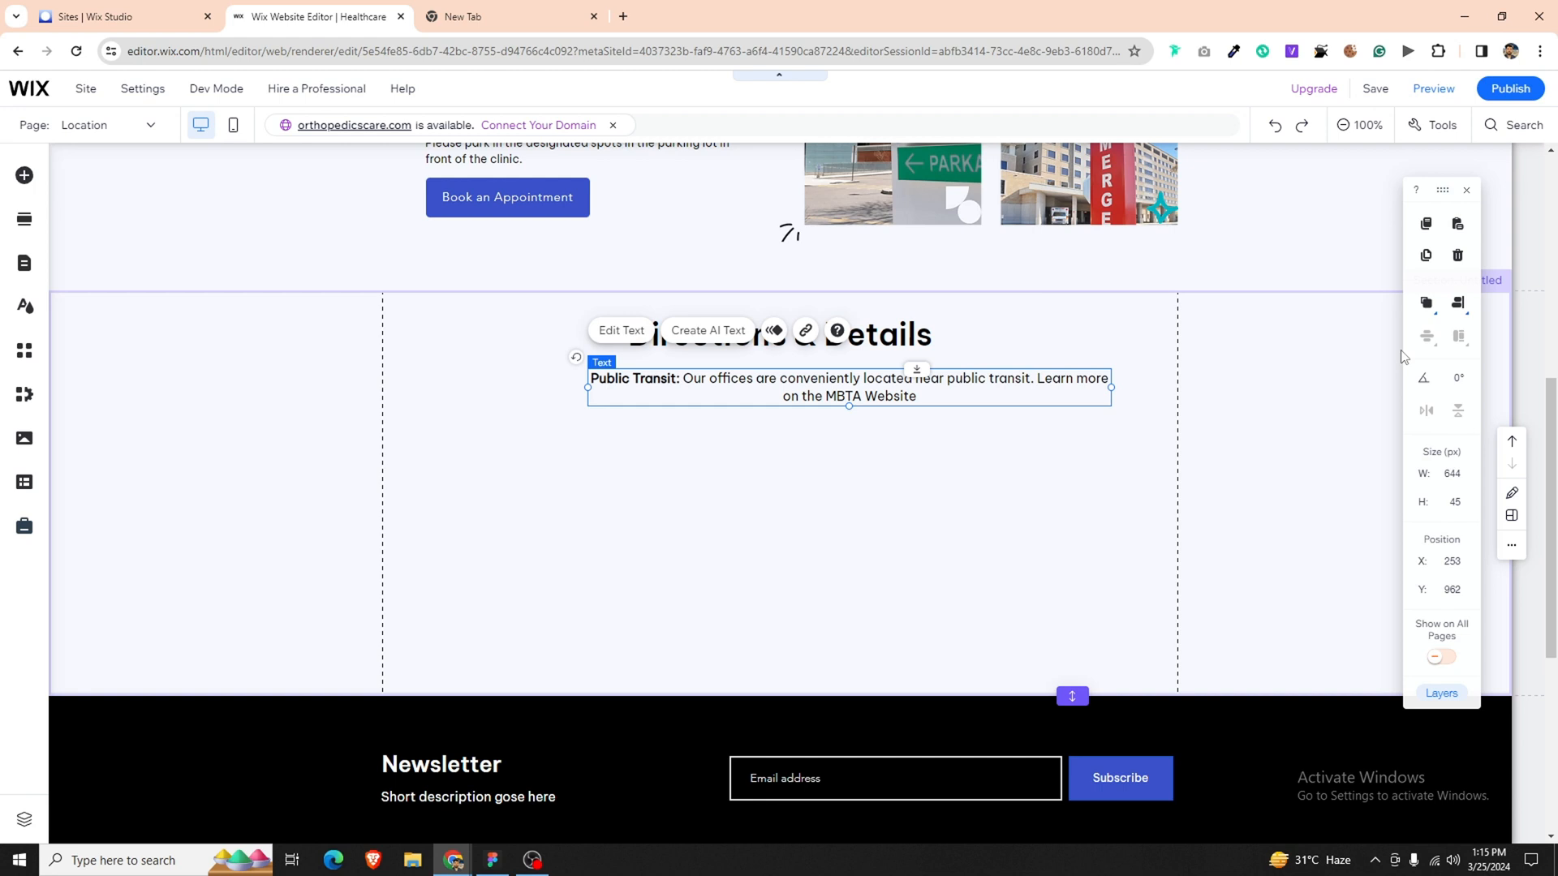
left_click(1458, 304)
left_click(1428, 314)
left_click(927, 535)
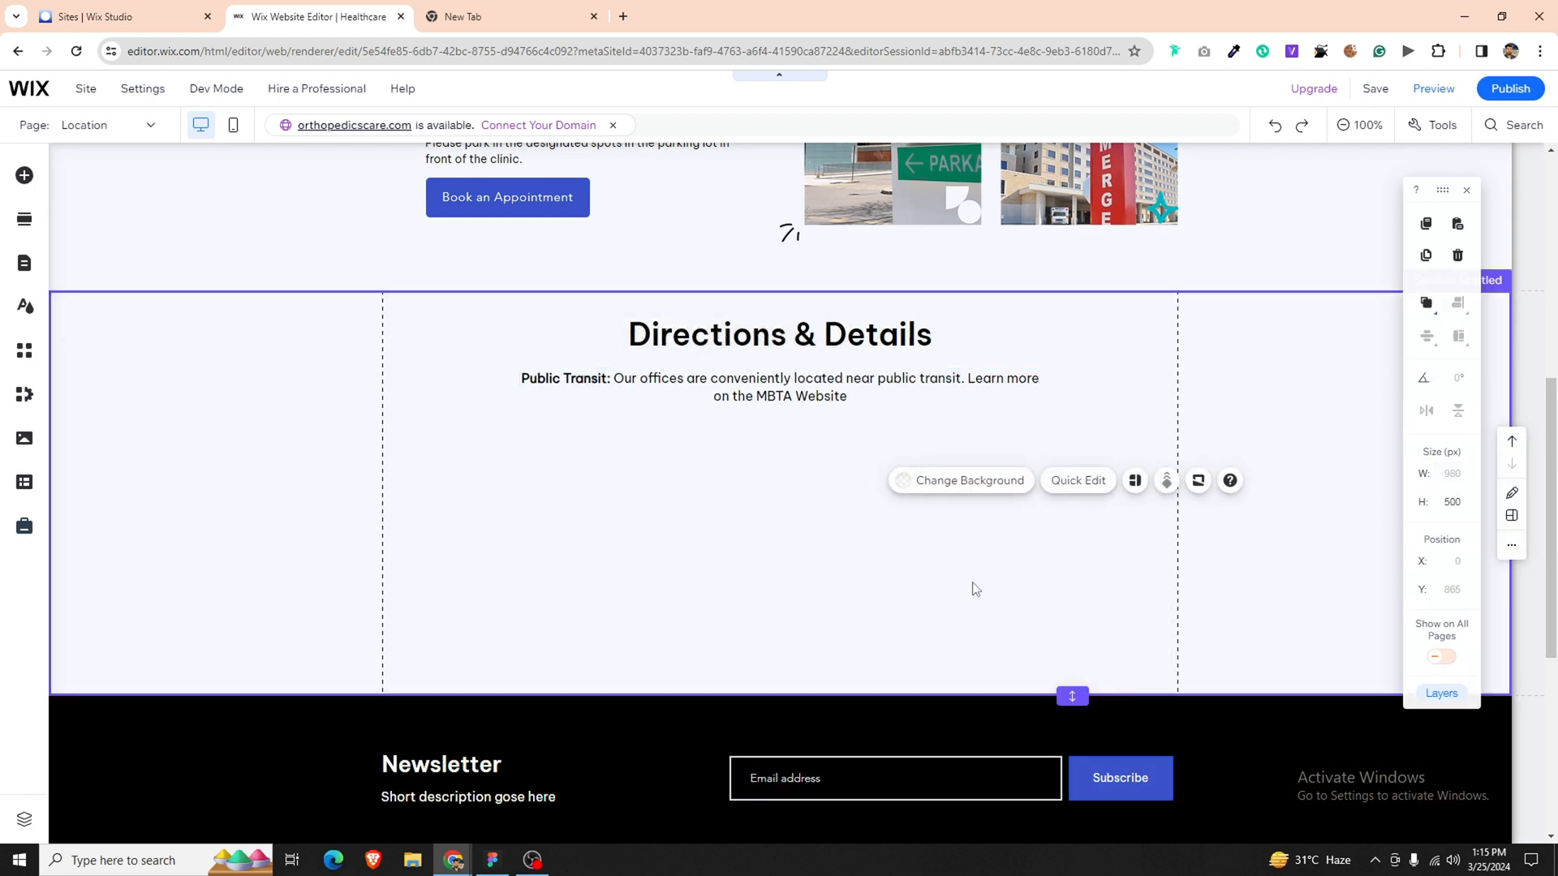
Extend the height of the Directions & Details section to about 666 px.
left_click_drag(1075, 750, 1088, 870)
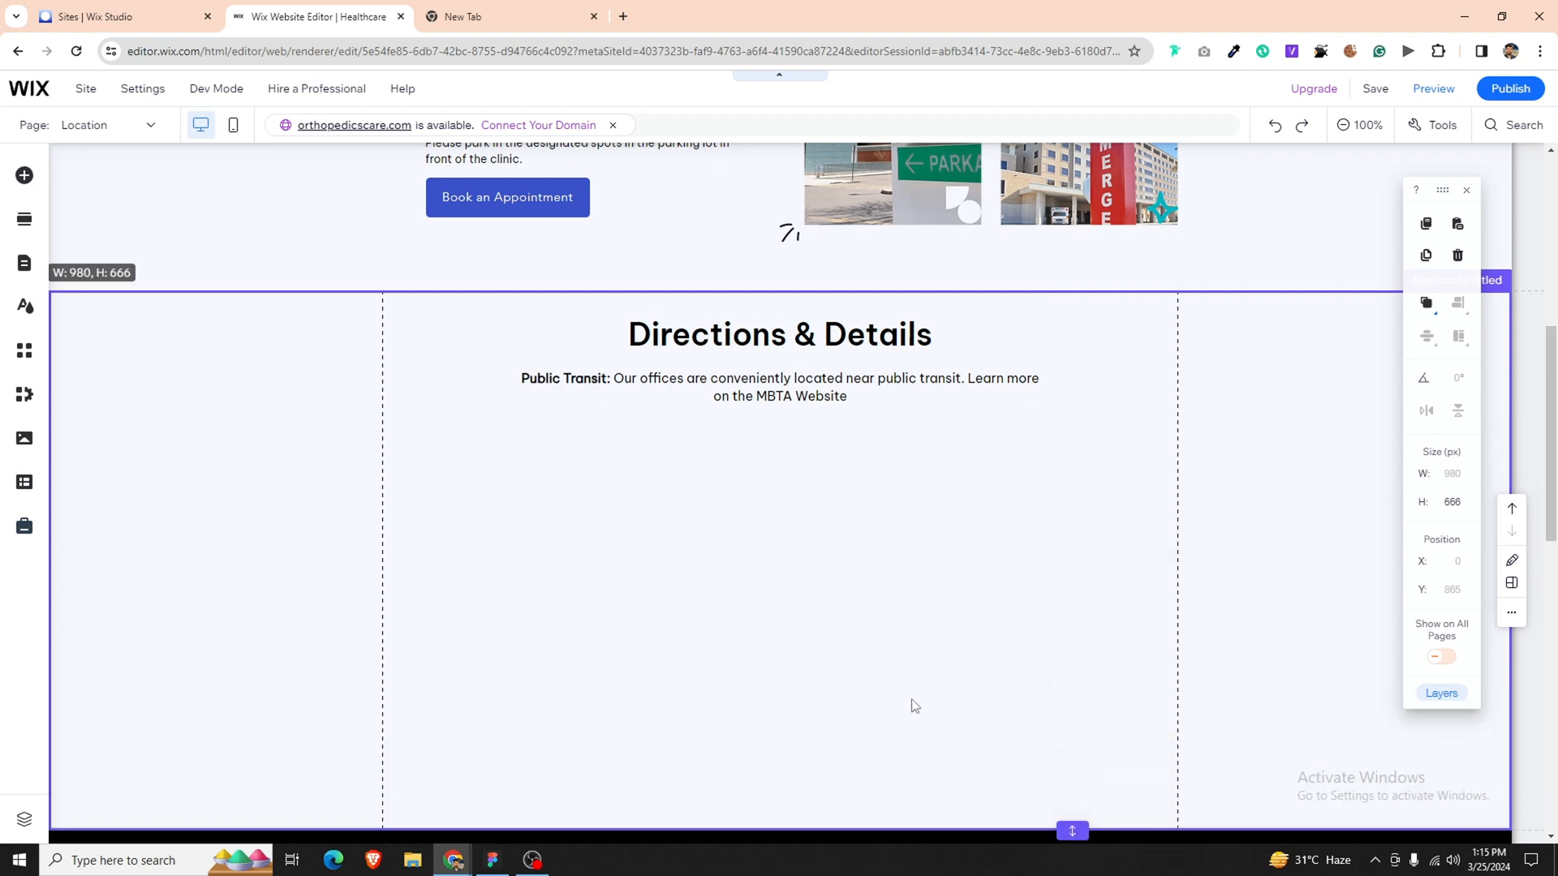
scroll(914, 706, "down", 1)
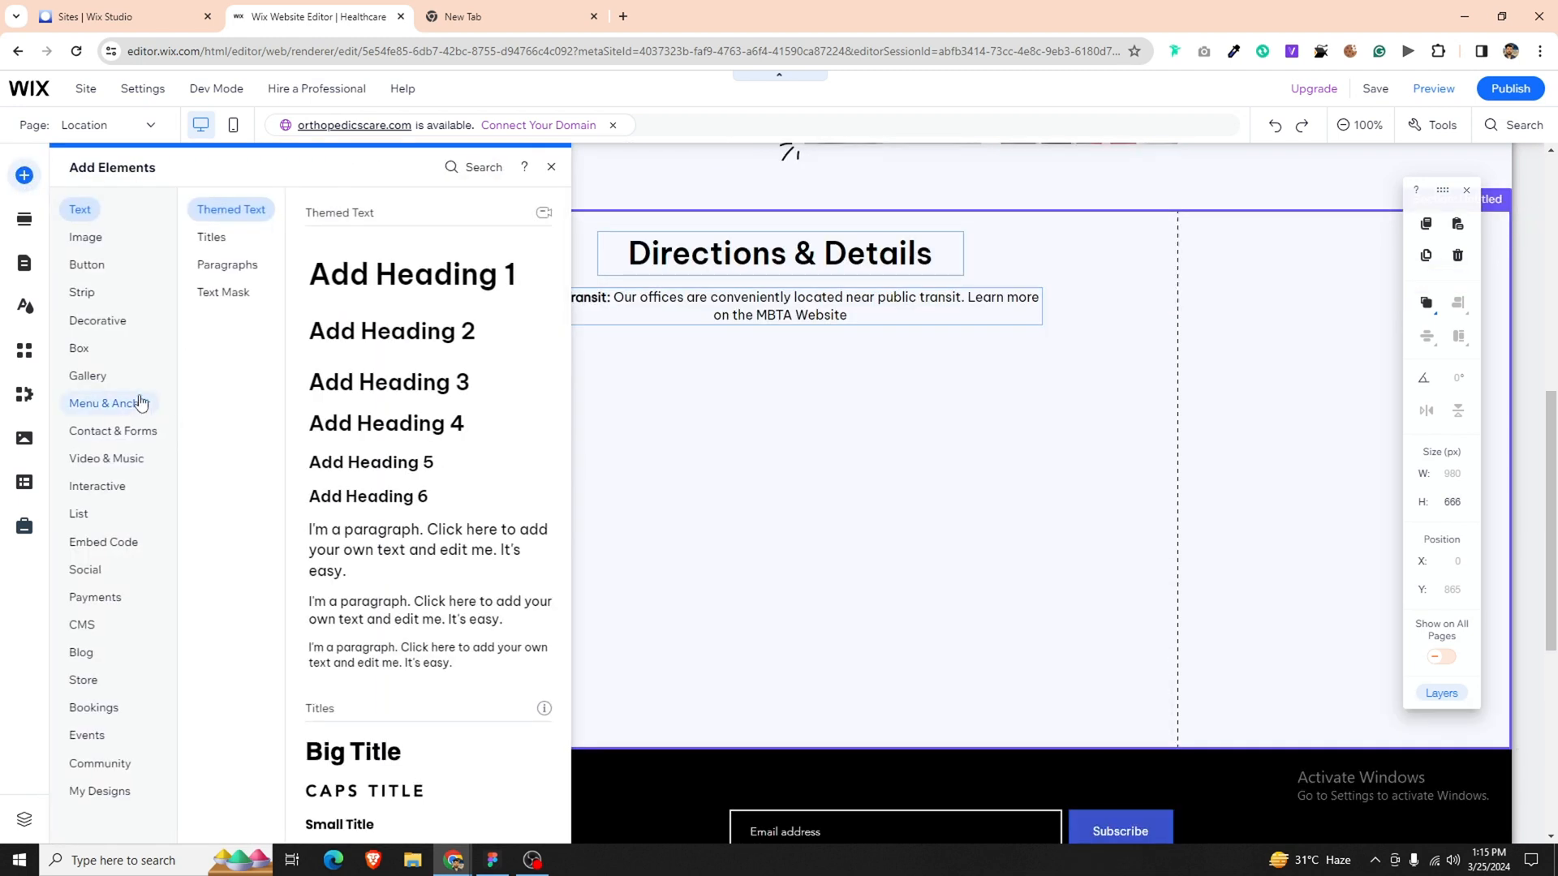
Browse the Google Maps styles and place the light map with yellow roads below the paragraph, about 608 by 280 px.
left_click(140, 403)
left_click(112, 457)
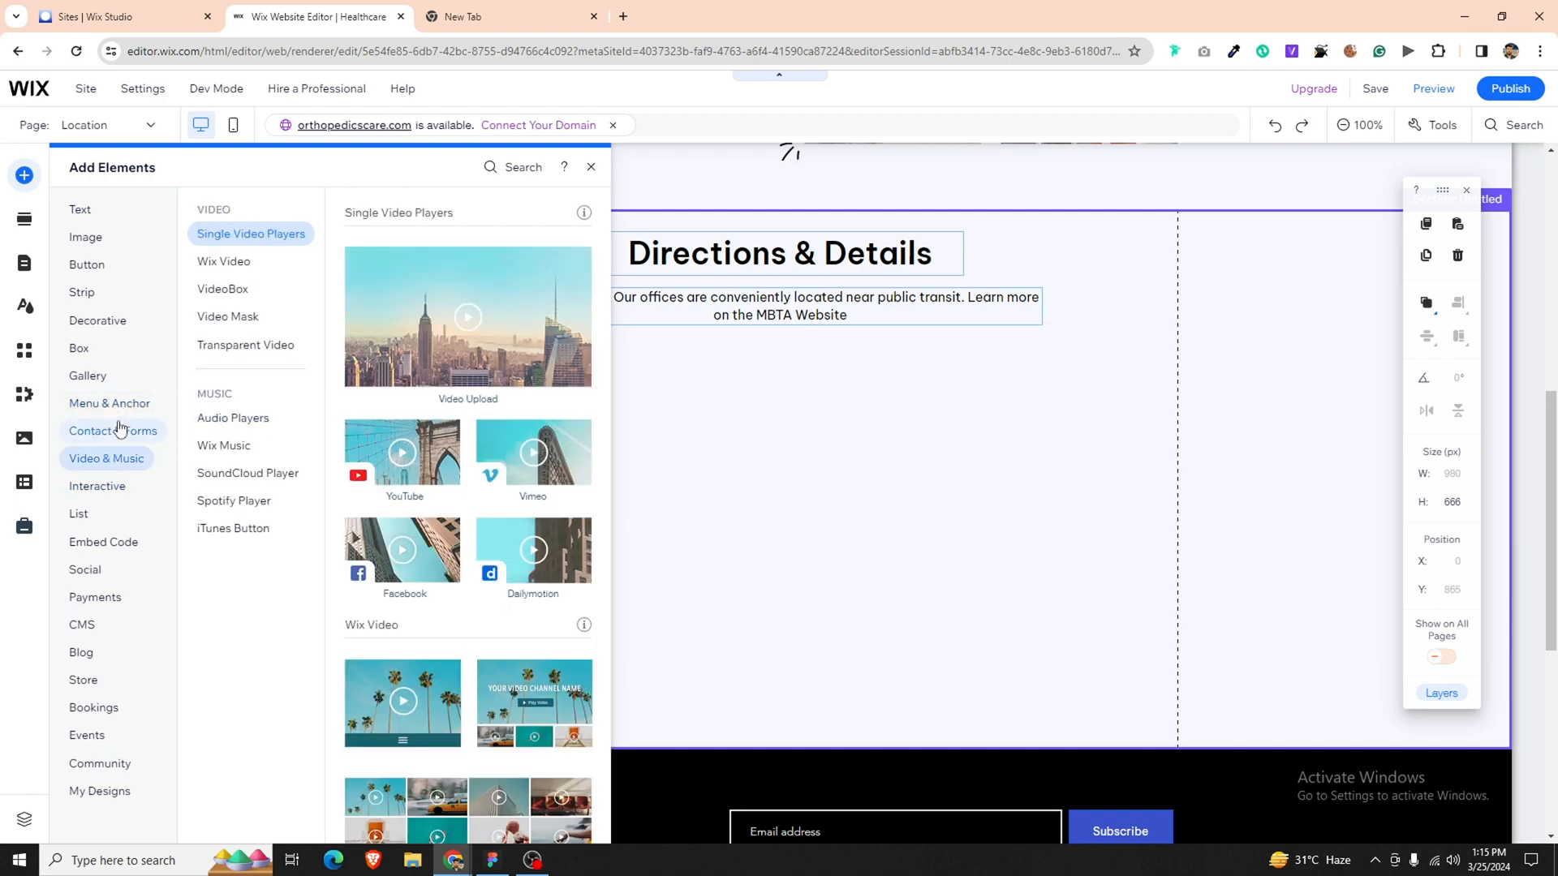
left_click(119, 429)
left_click(212, 529)
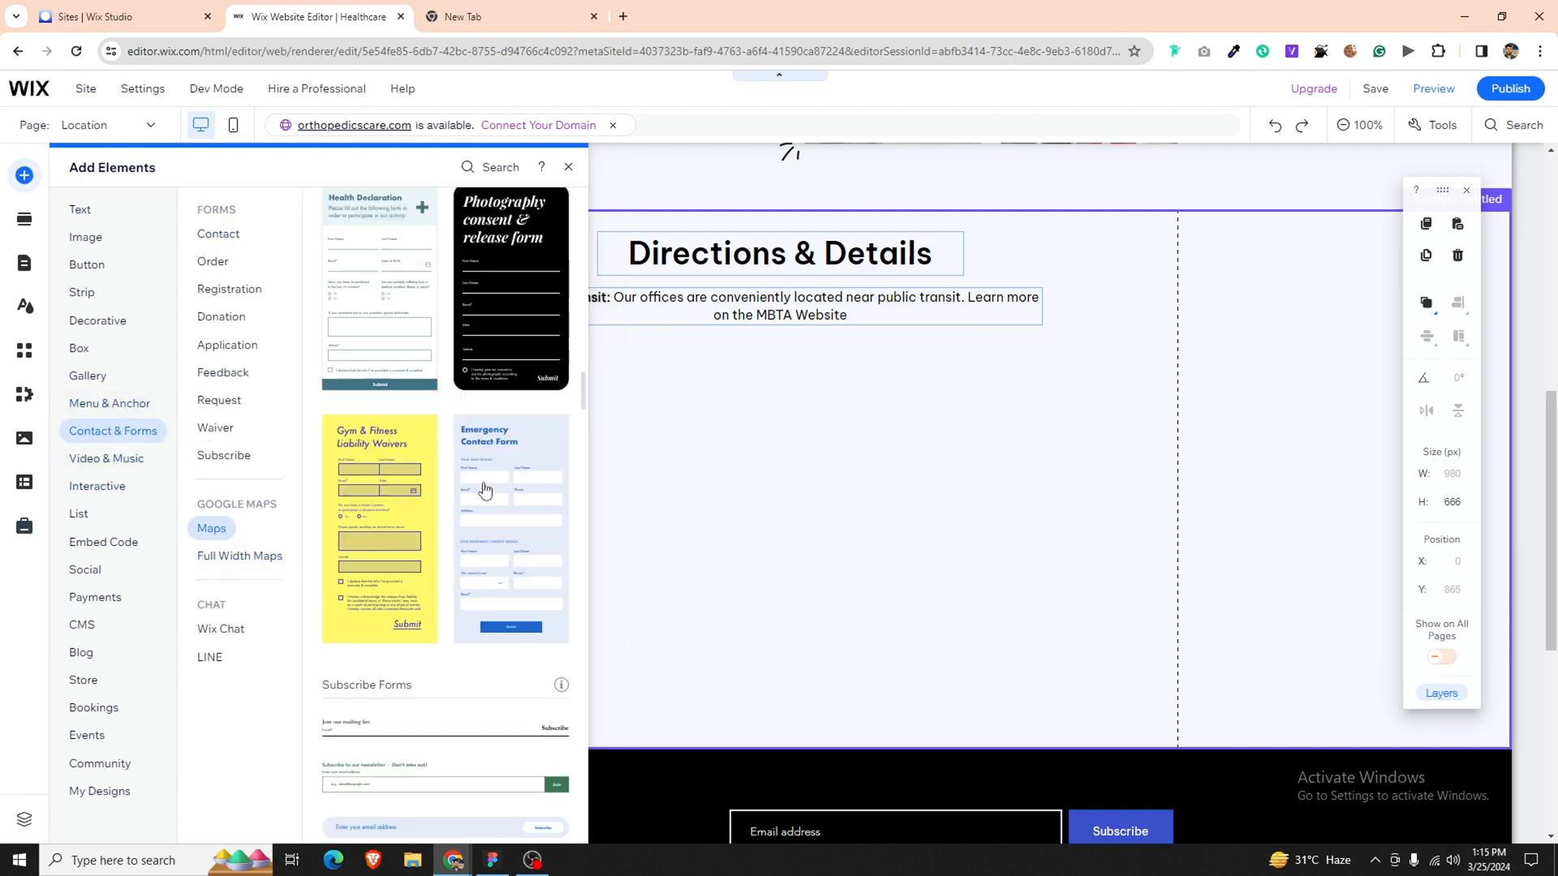
scroll(378, 436, "down", 5)
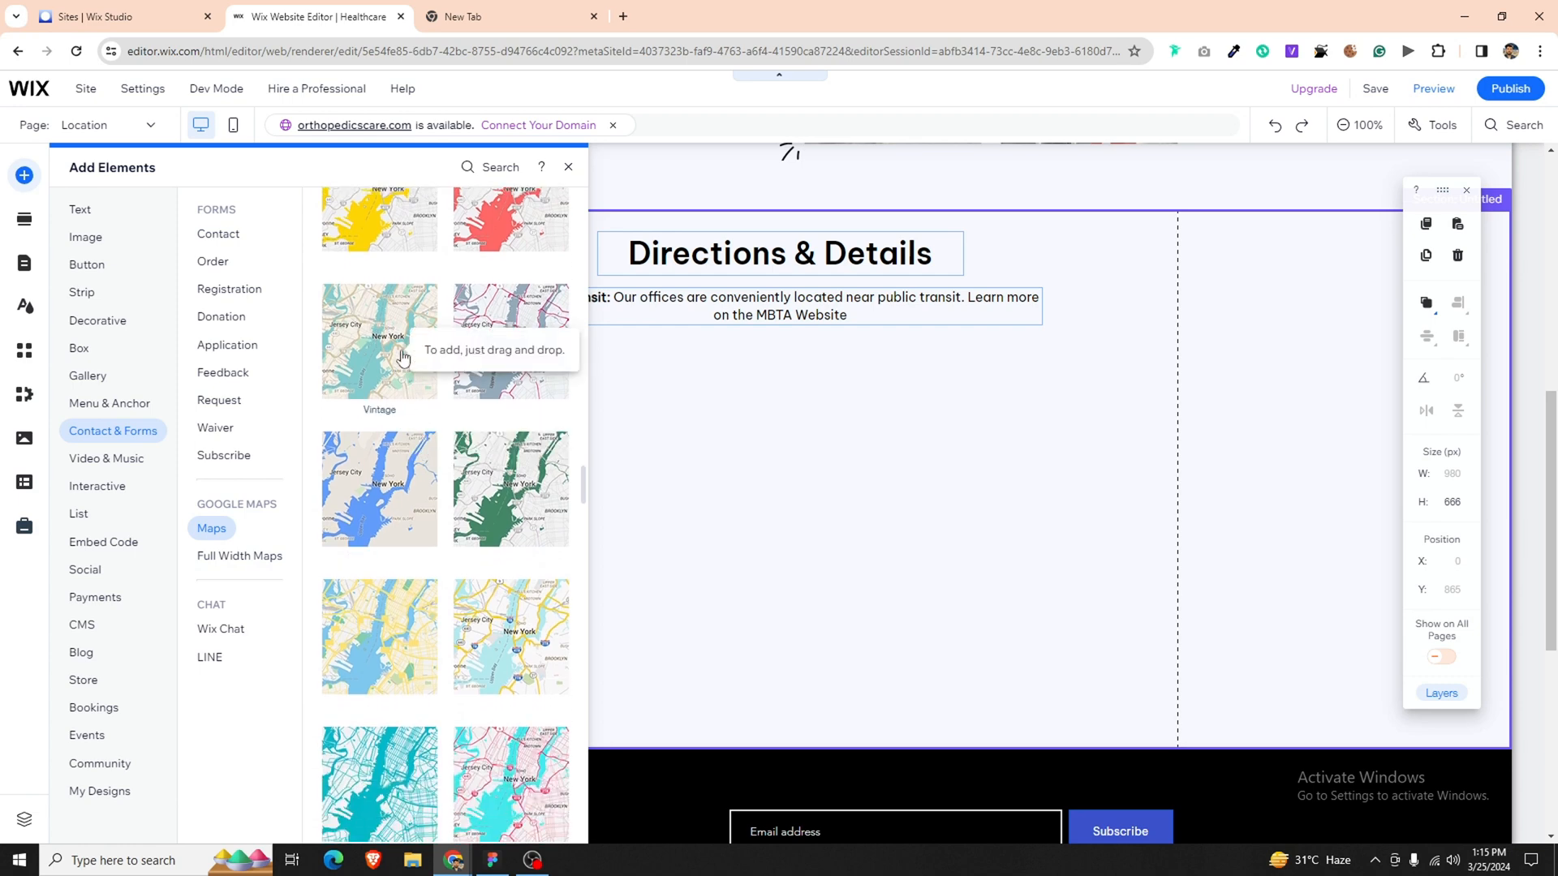
scroll(430, 398, "up", 4)
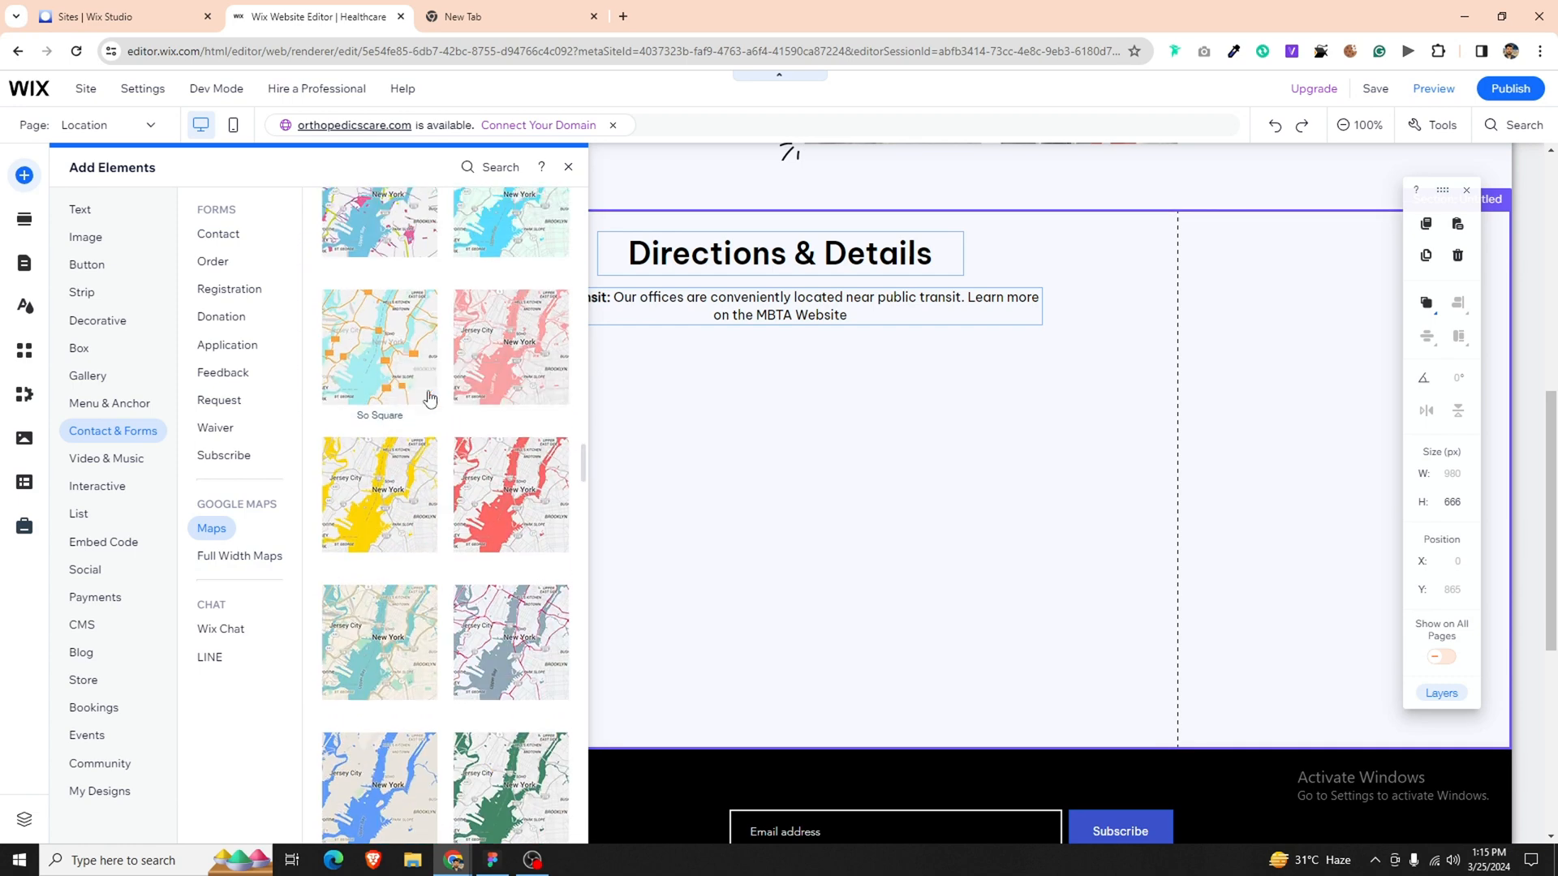
scroll(429, 398, "up", 4)
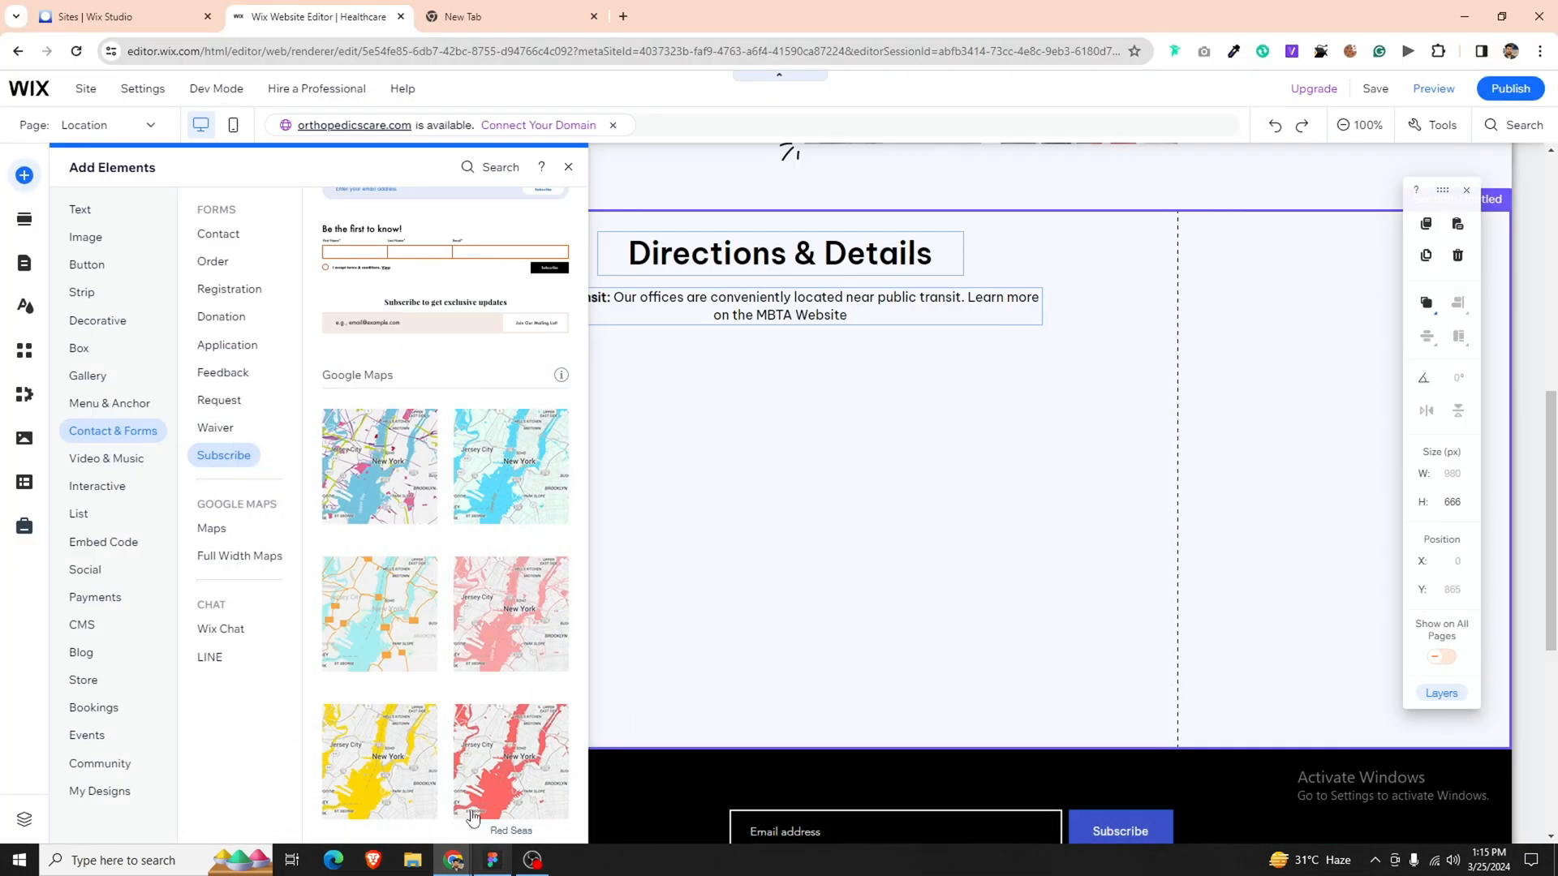
scroll(451, 643, "down", 1)
scroll(451, 642, "down", 3)
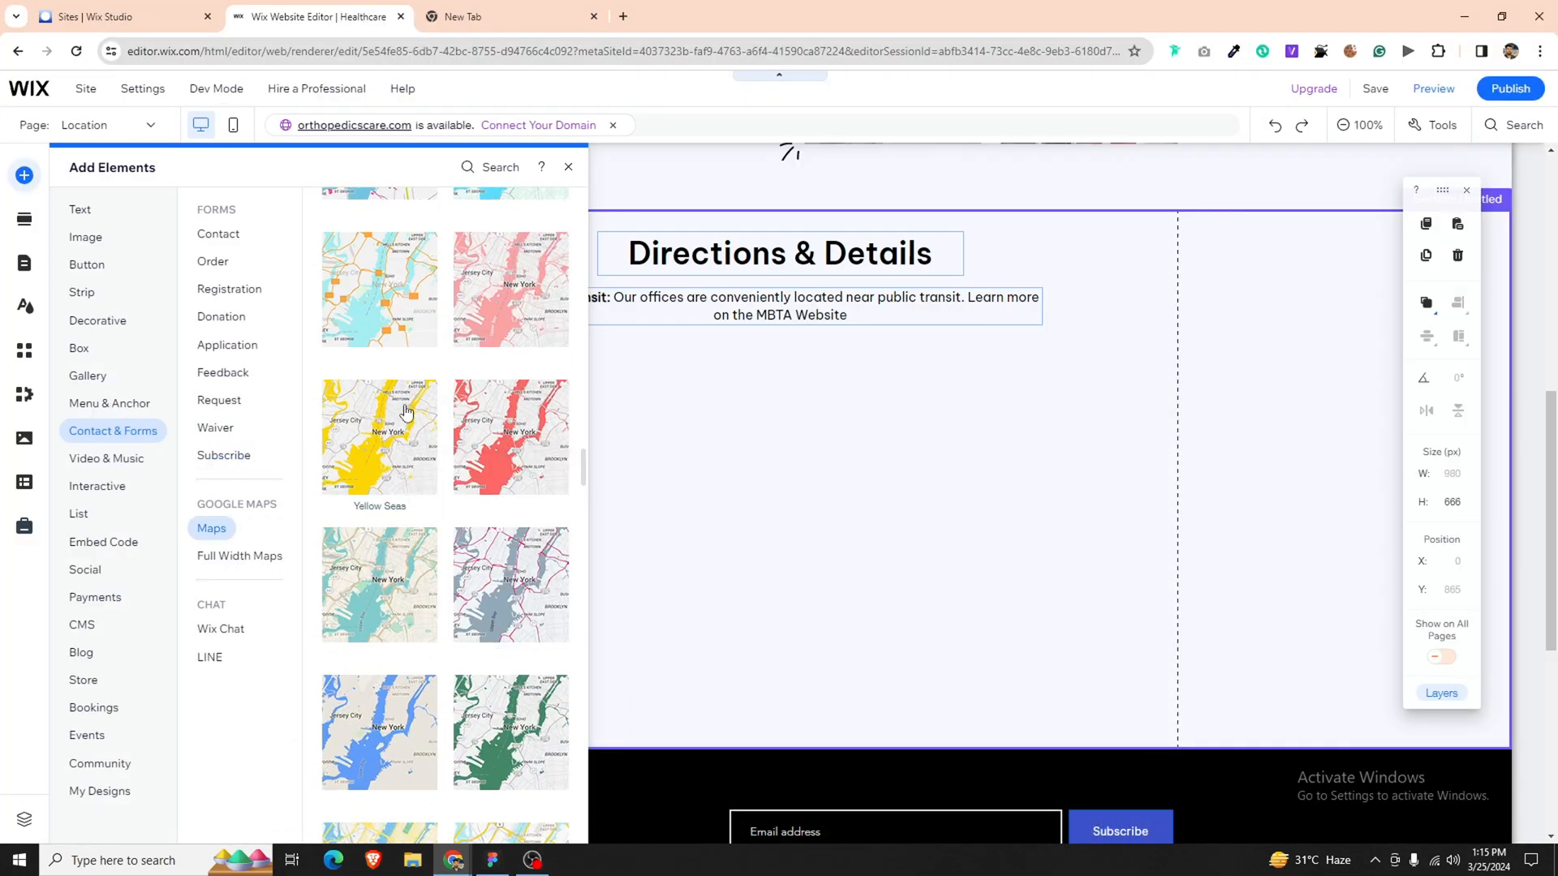
scroll(406, 404, "up", 4)
scroll(424, 445, "down", 8)
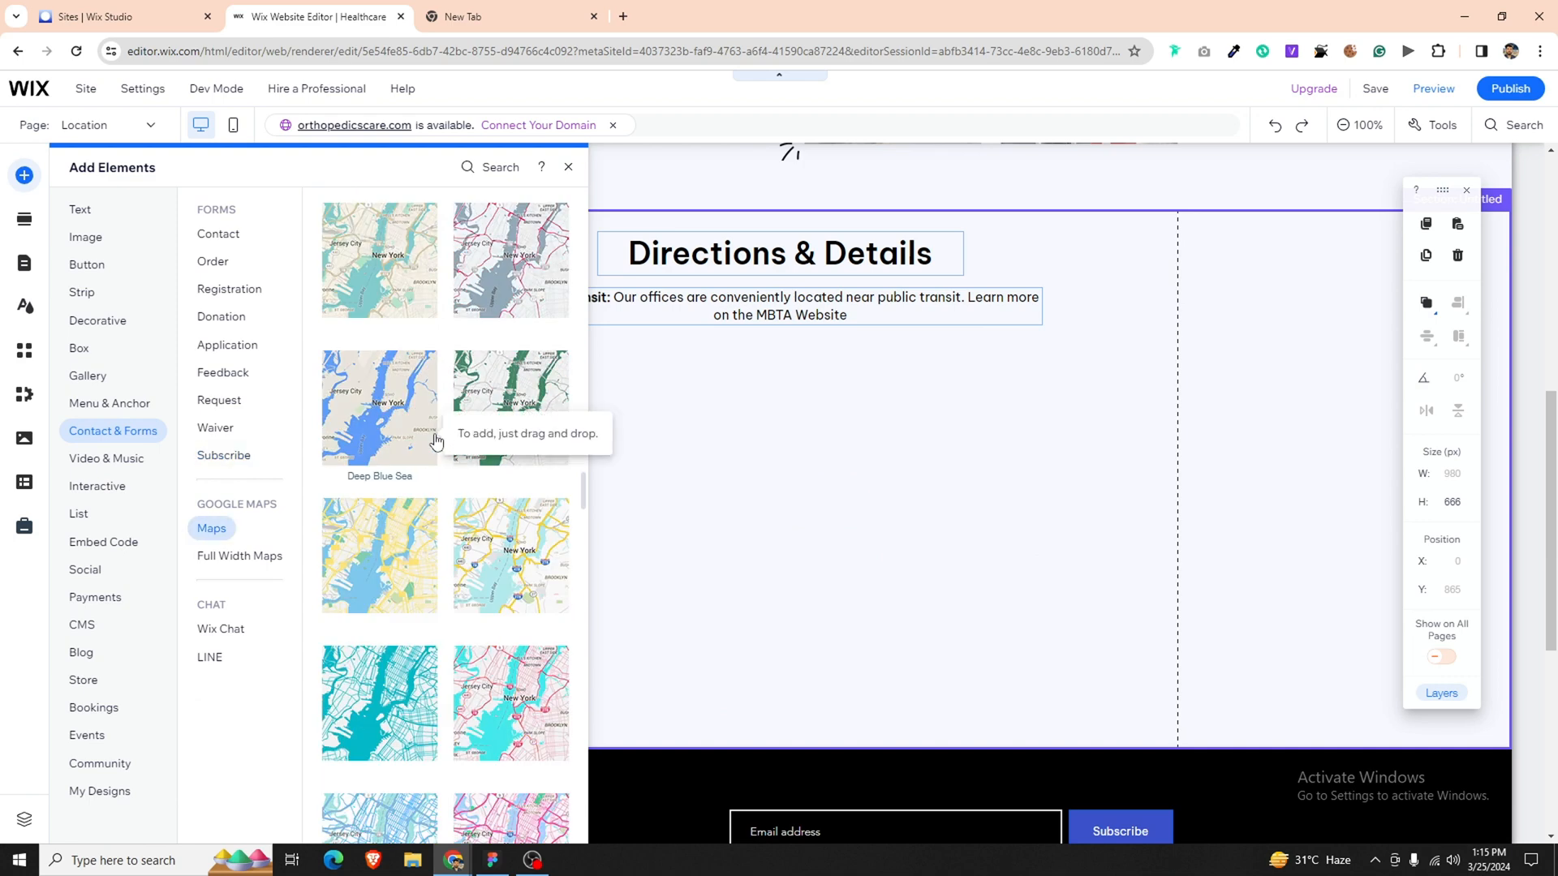
scroll(452, 401, "down", 3)
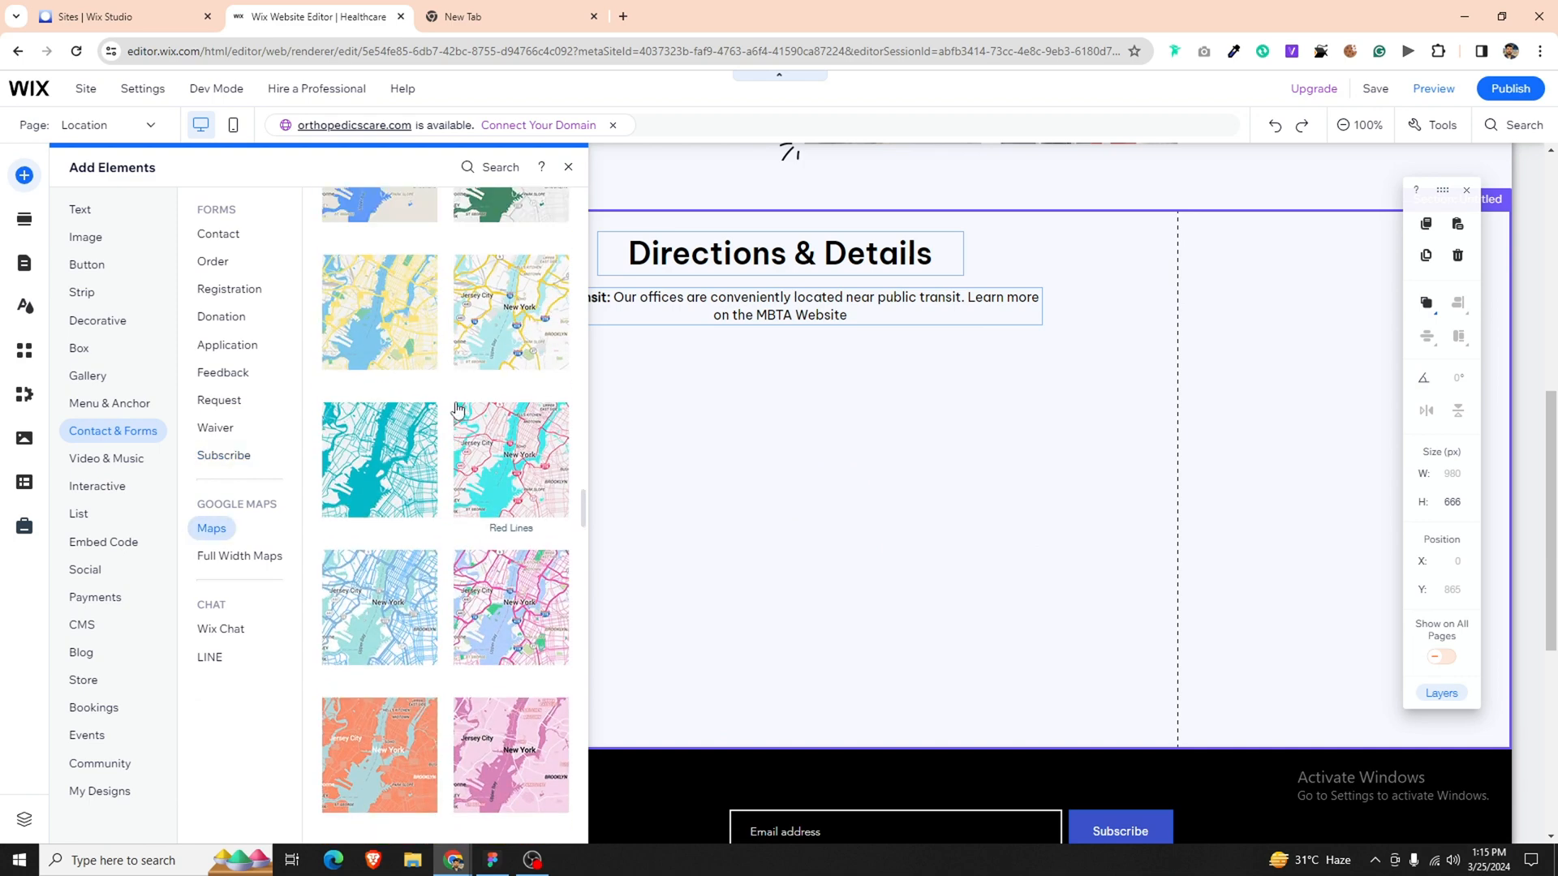
left_click(522, 350)
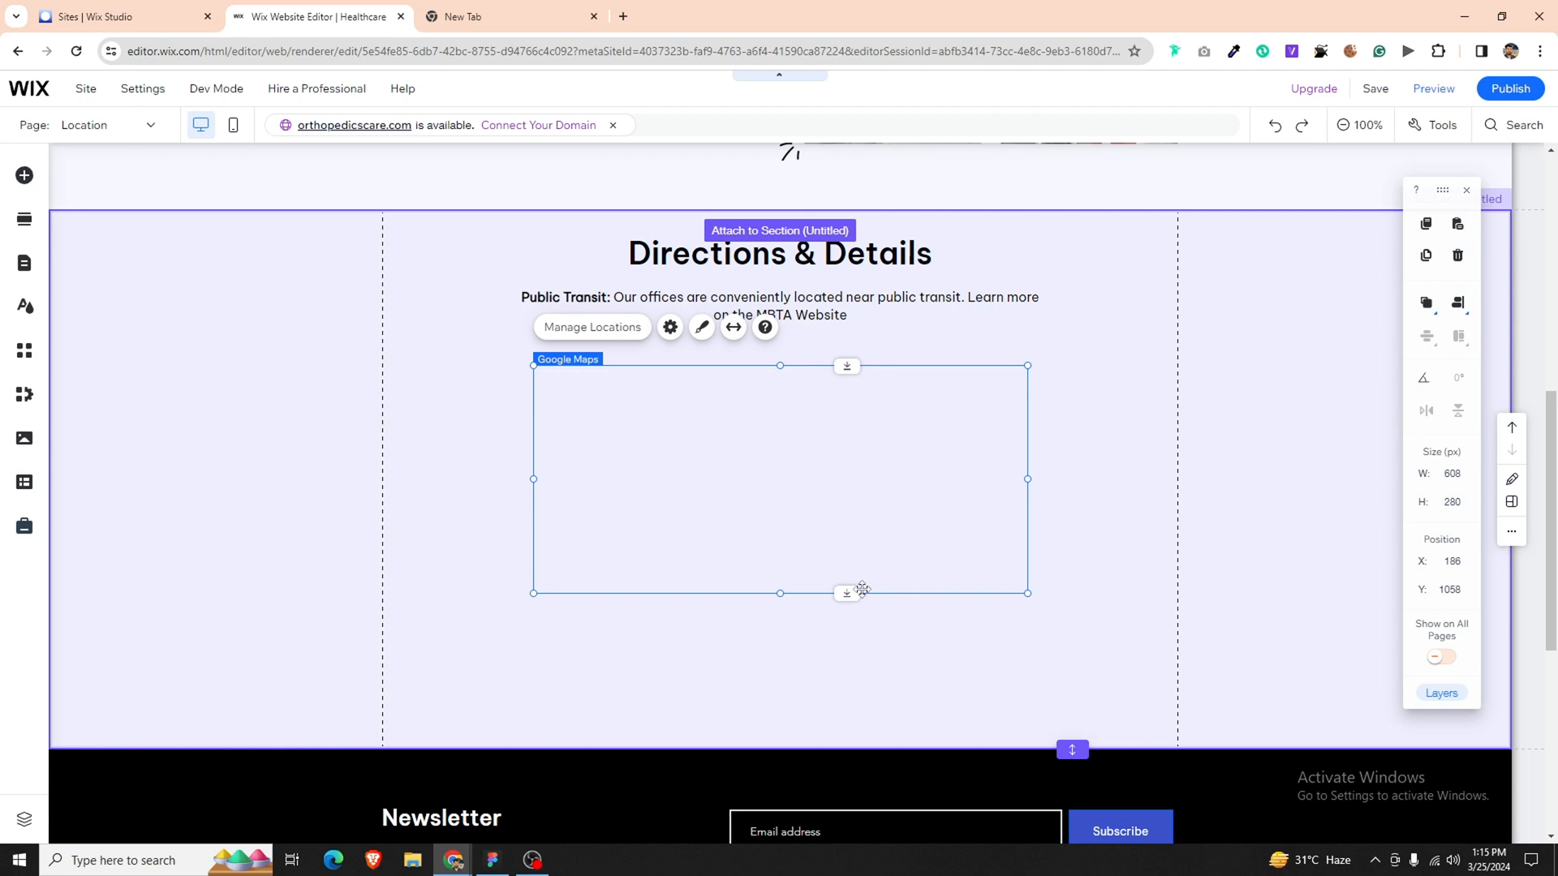
Try stretching the Google Map to full width, then turn the stretch off again.
left_click(734, 331)
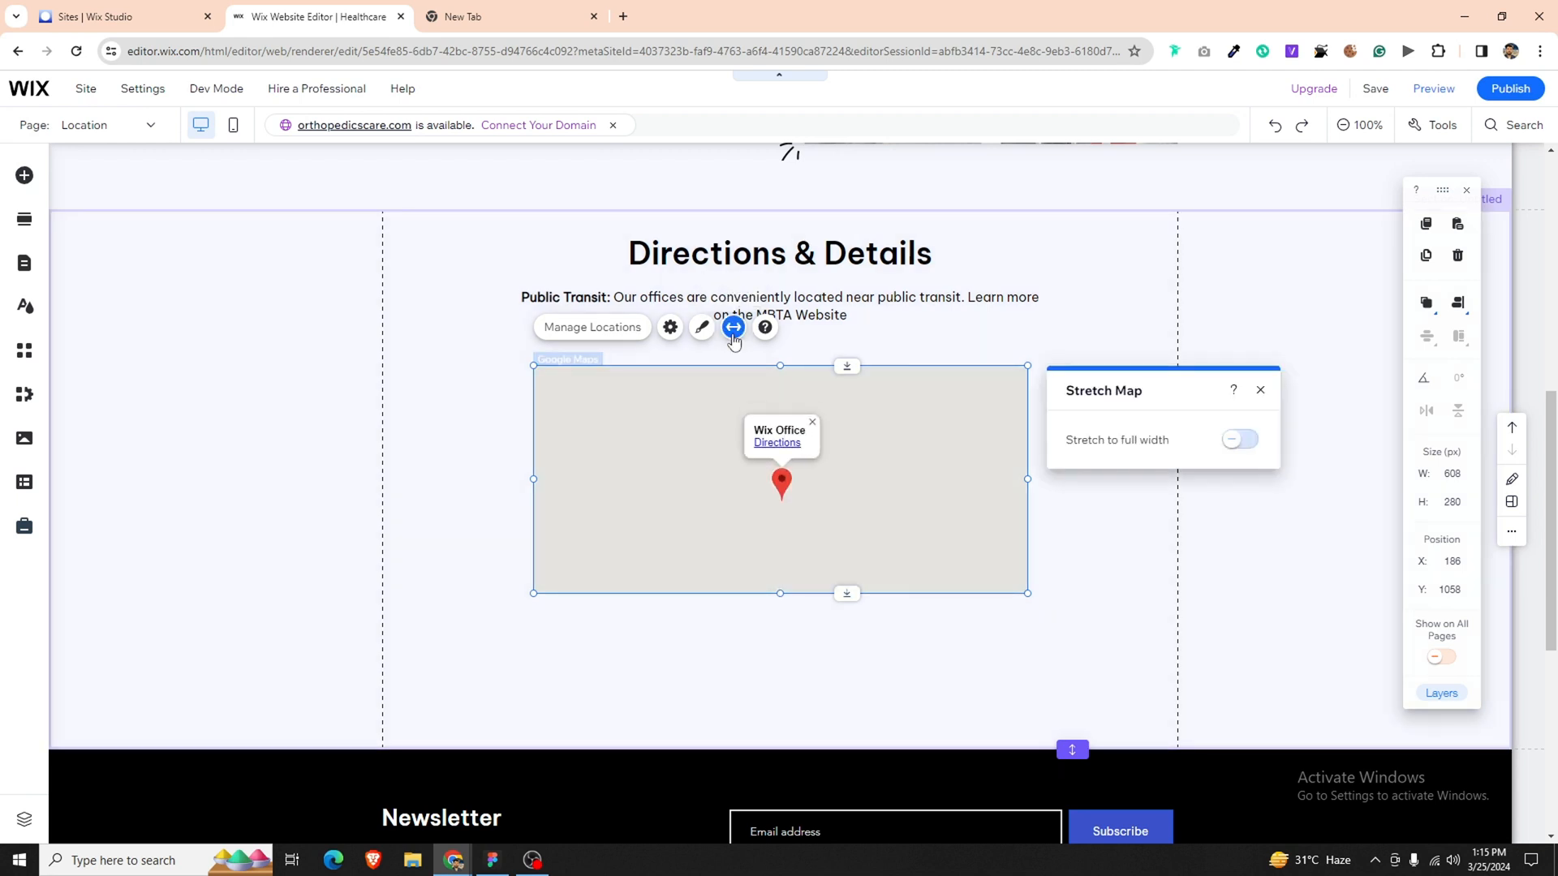
left_click(1229, 443)
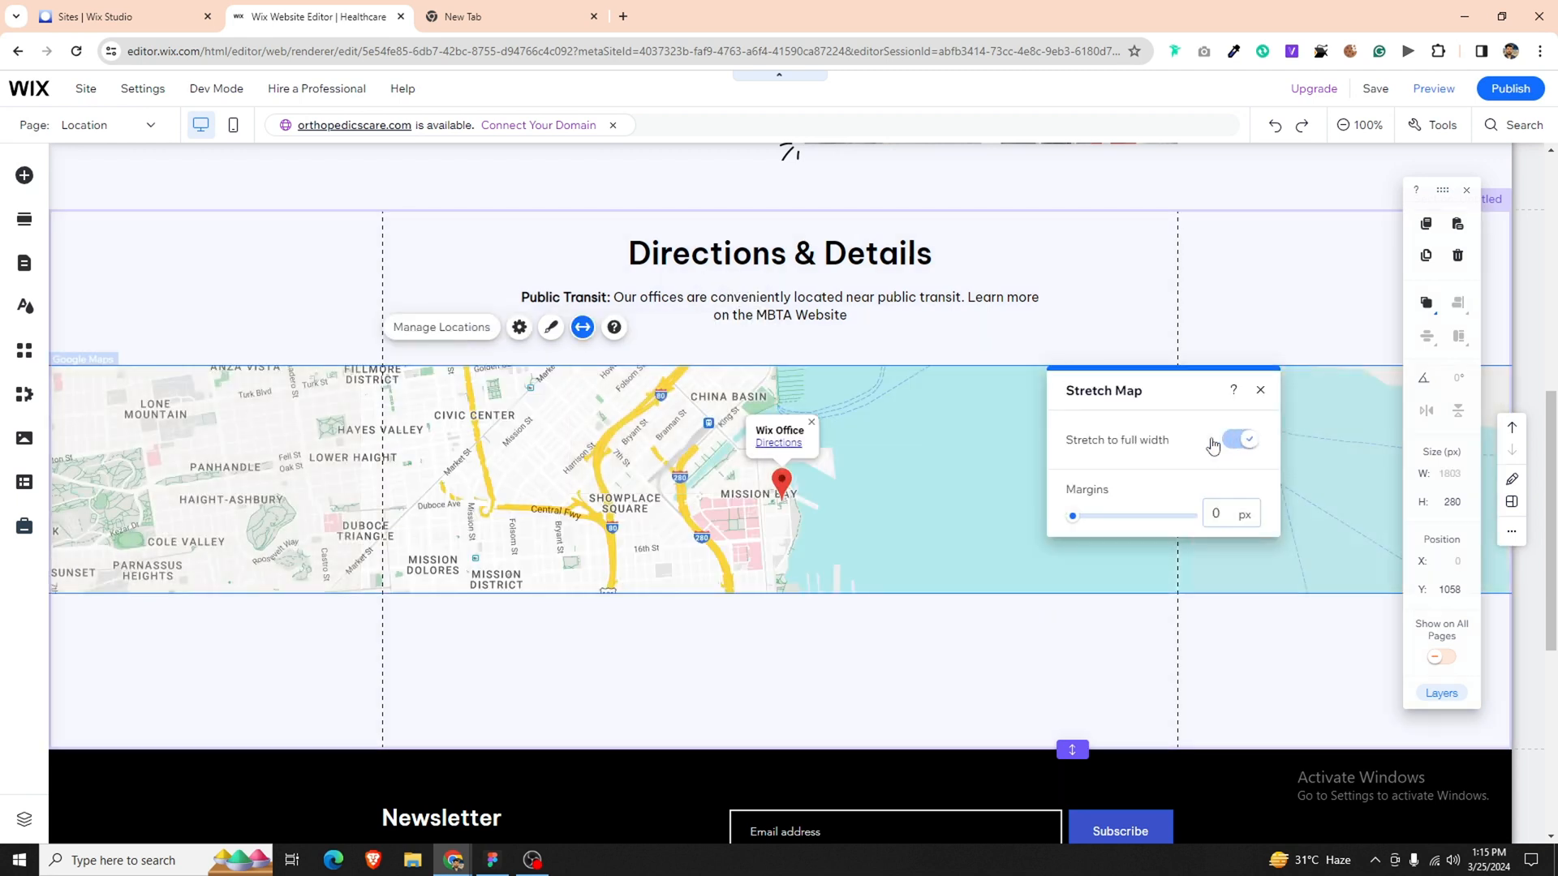
left_click(1244, 443)
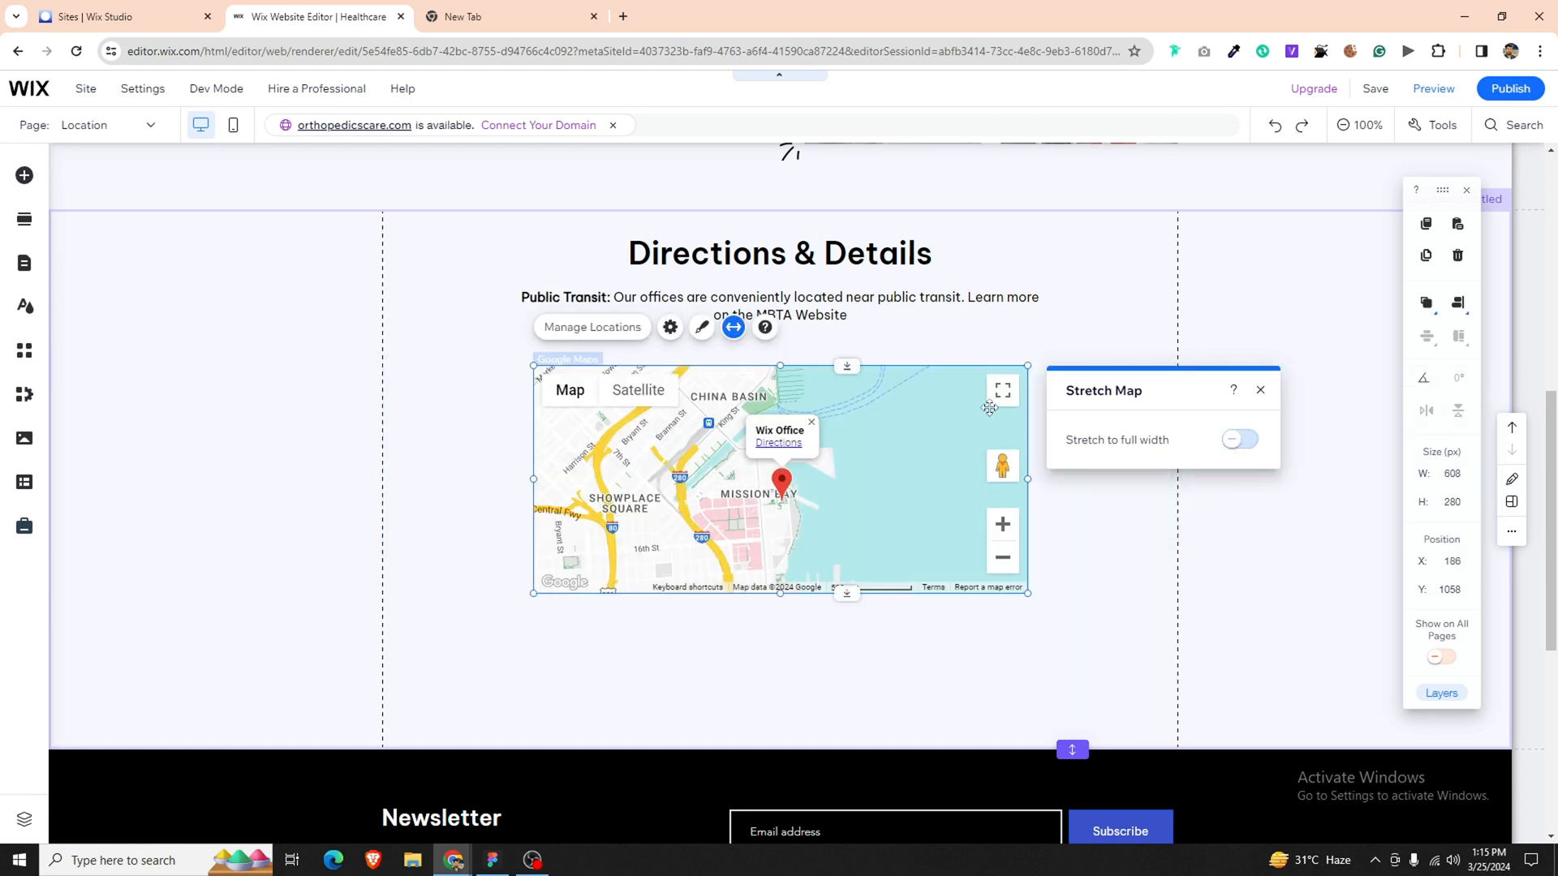
Set the Google Map's width to 980 px and center it horizontally on the page.
left_click_drag(1027, 479, 1174, 508)
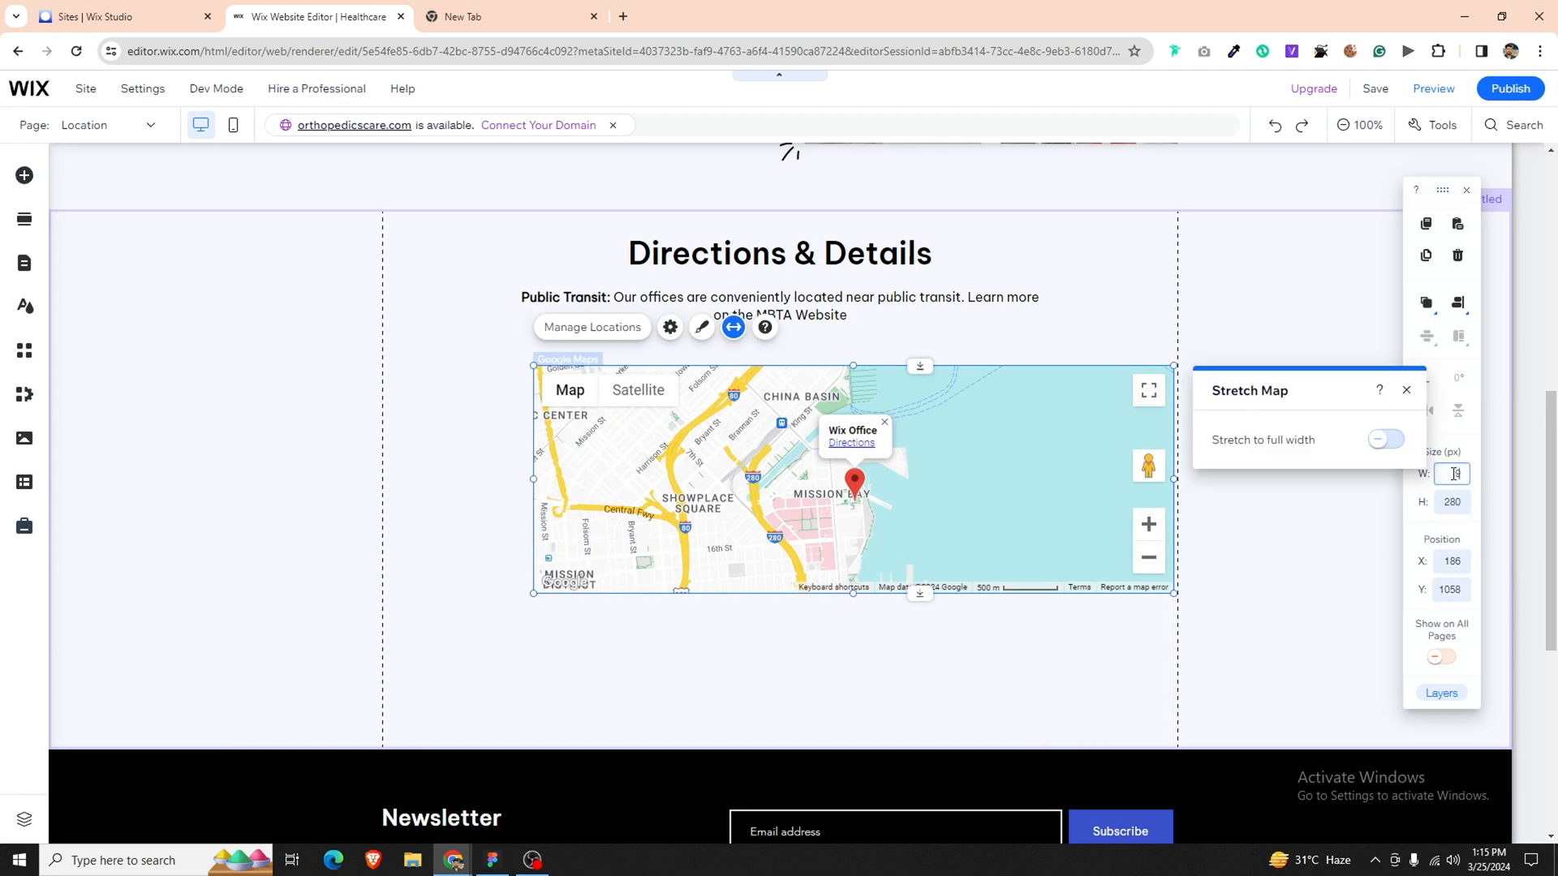
left_click(1454, 474)
type("980")
key("Return")
left_click(1459, 304)
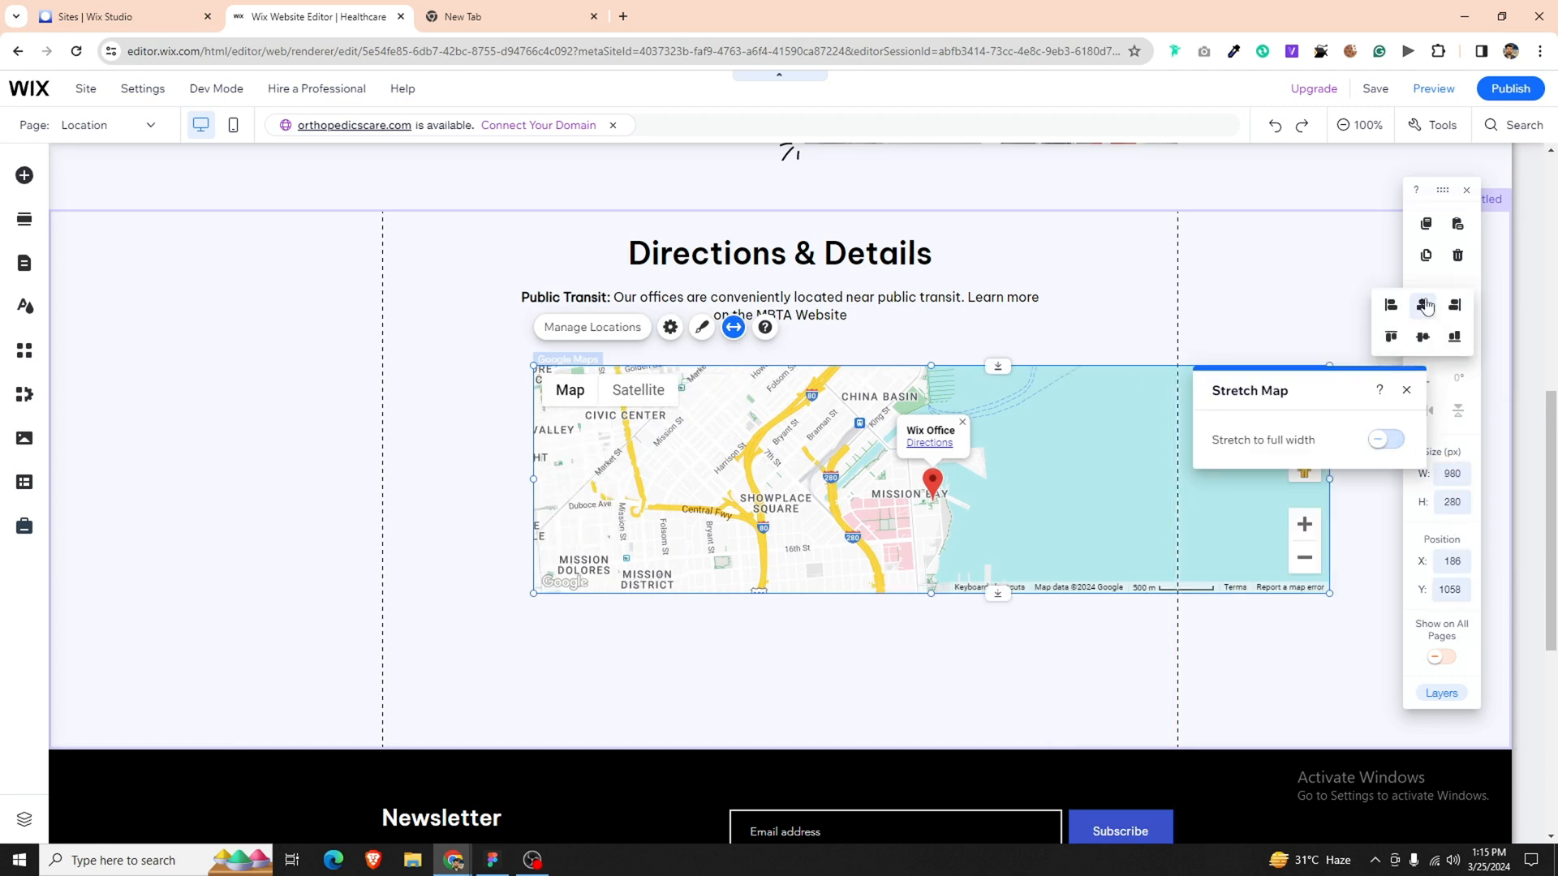
left_click(1422, 306)
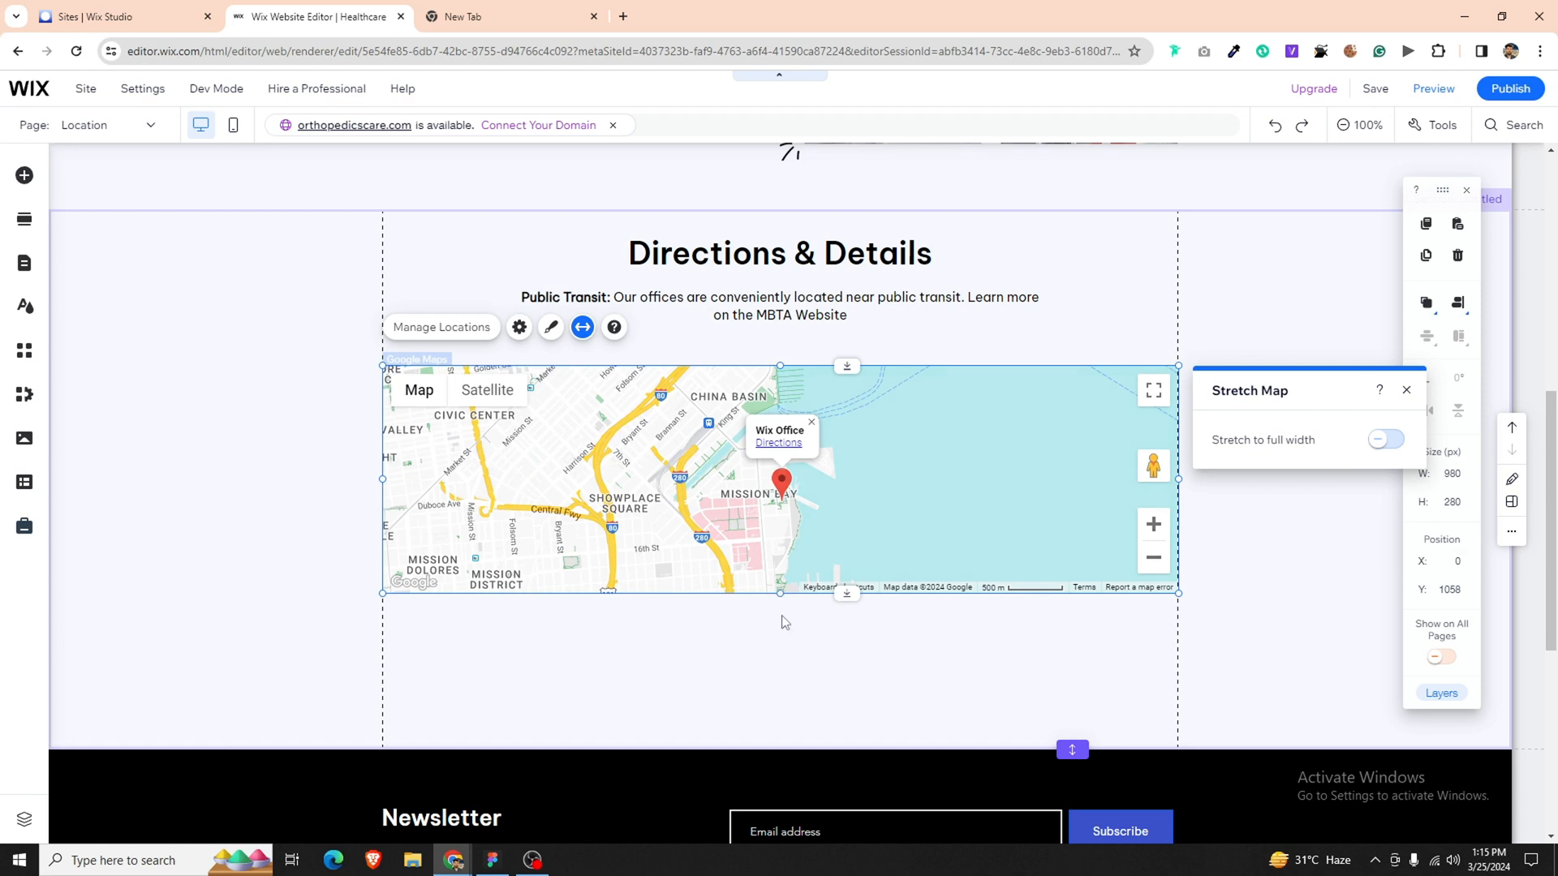
Extend the Google Map's height to about 536 px and move the map up closer to the paragraph.
left_click_drag(780, 593, 850, 792)
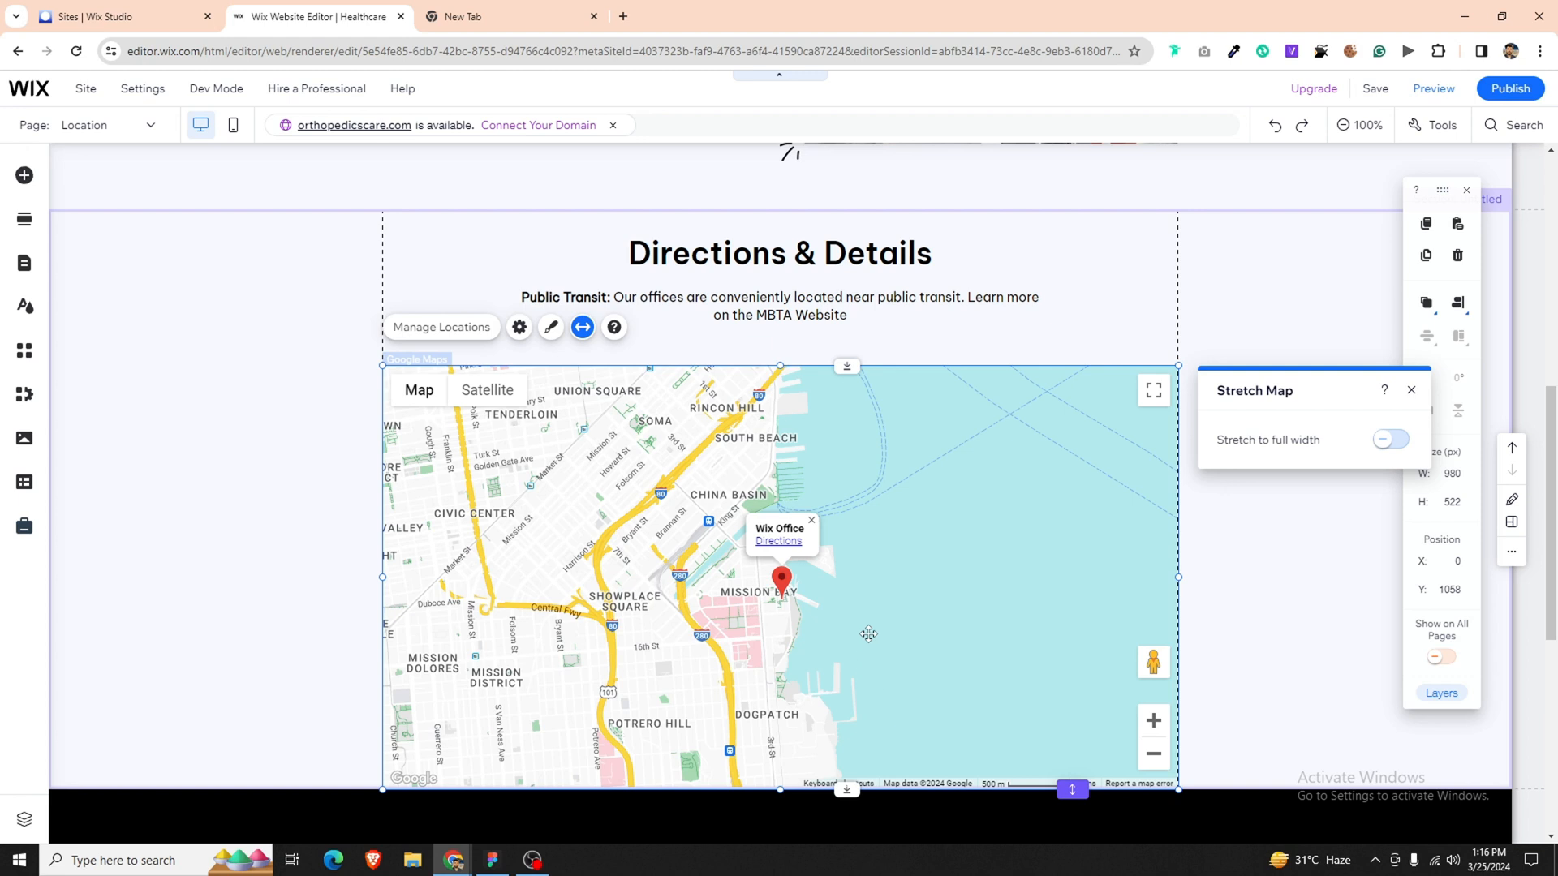
double_click(850, 367)
left_click_drag(850, 367, 850, 362)
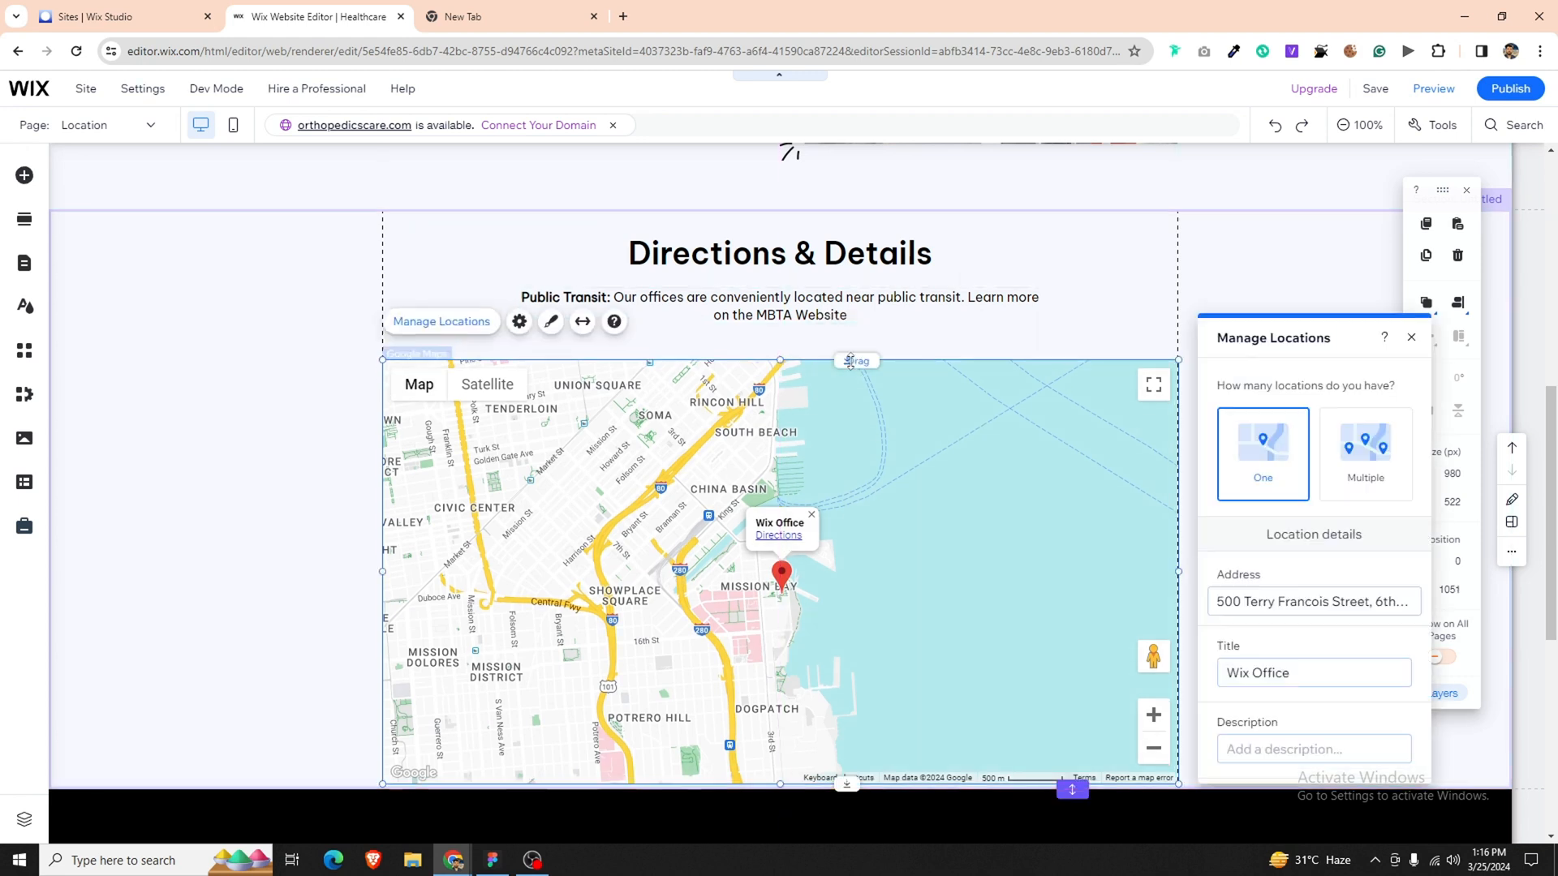
left_click_drag(846, 785, 841, 798)
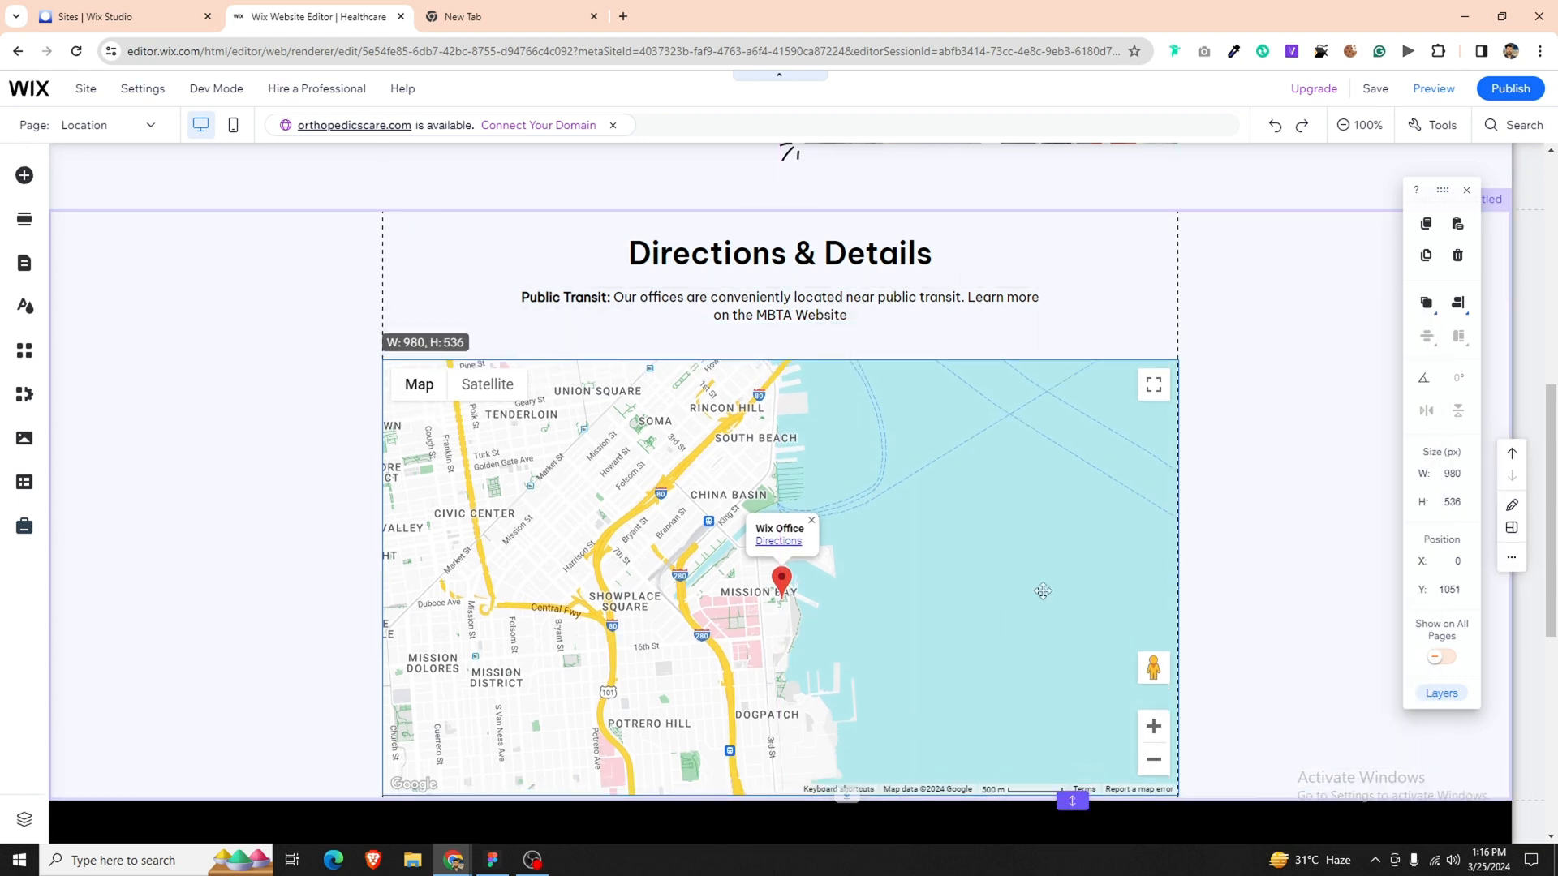
left_click(1172, 319)
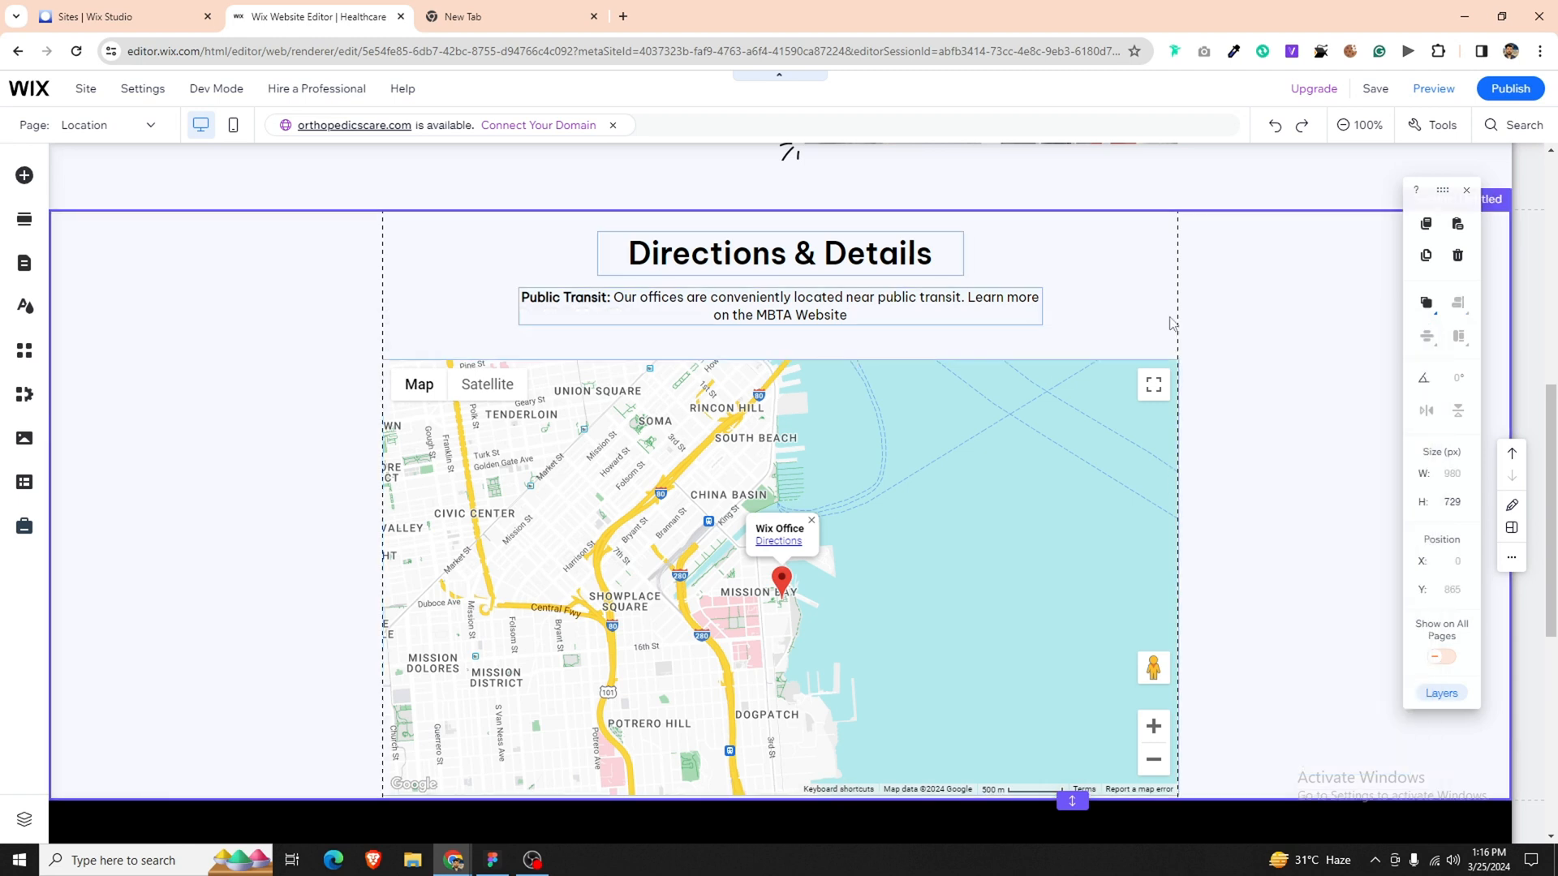
left_click(1068, 601)
left_click_drag(967, 536, 966, 513)
Add a blank section below the map section and check the three location blocks under the map in the Figma design.
left_click(784, 800)
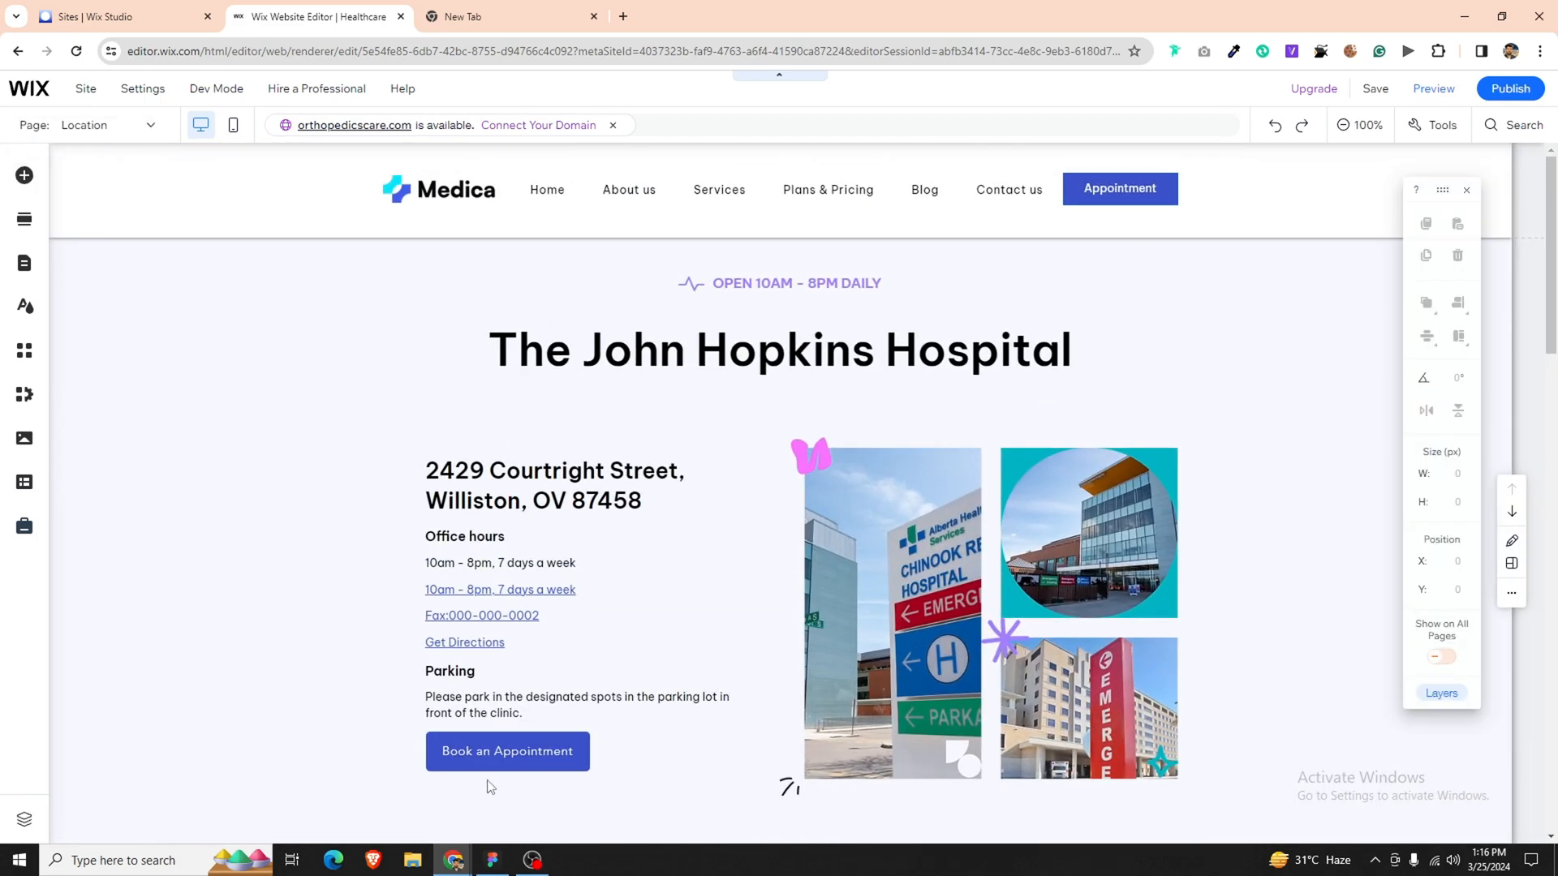
scroll(812, 487, "down", 5)
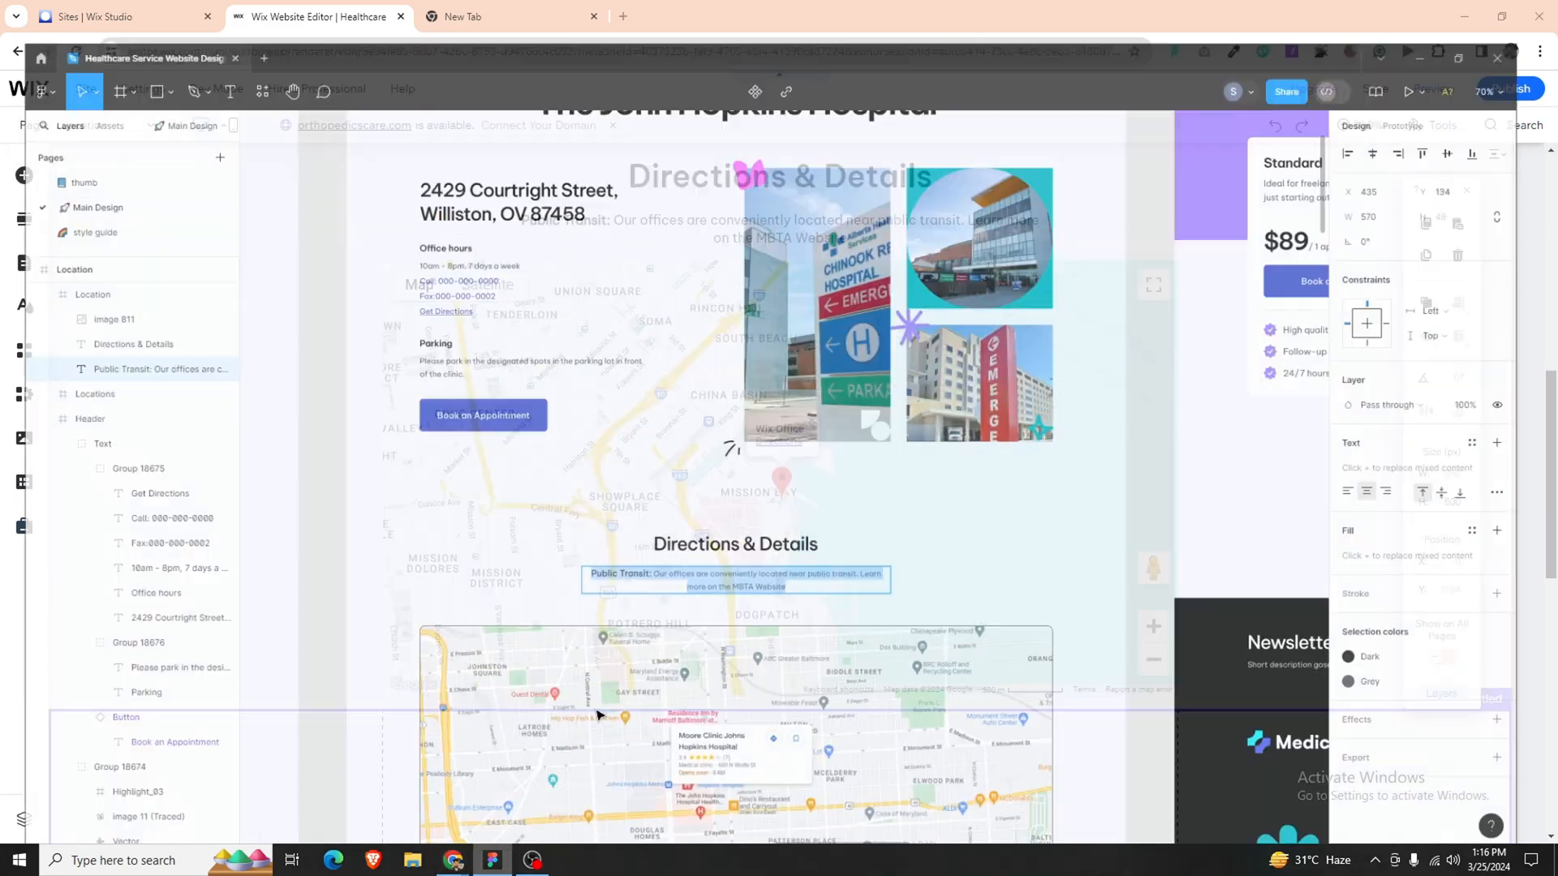
scroll(597, 715, "down", 8)
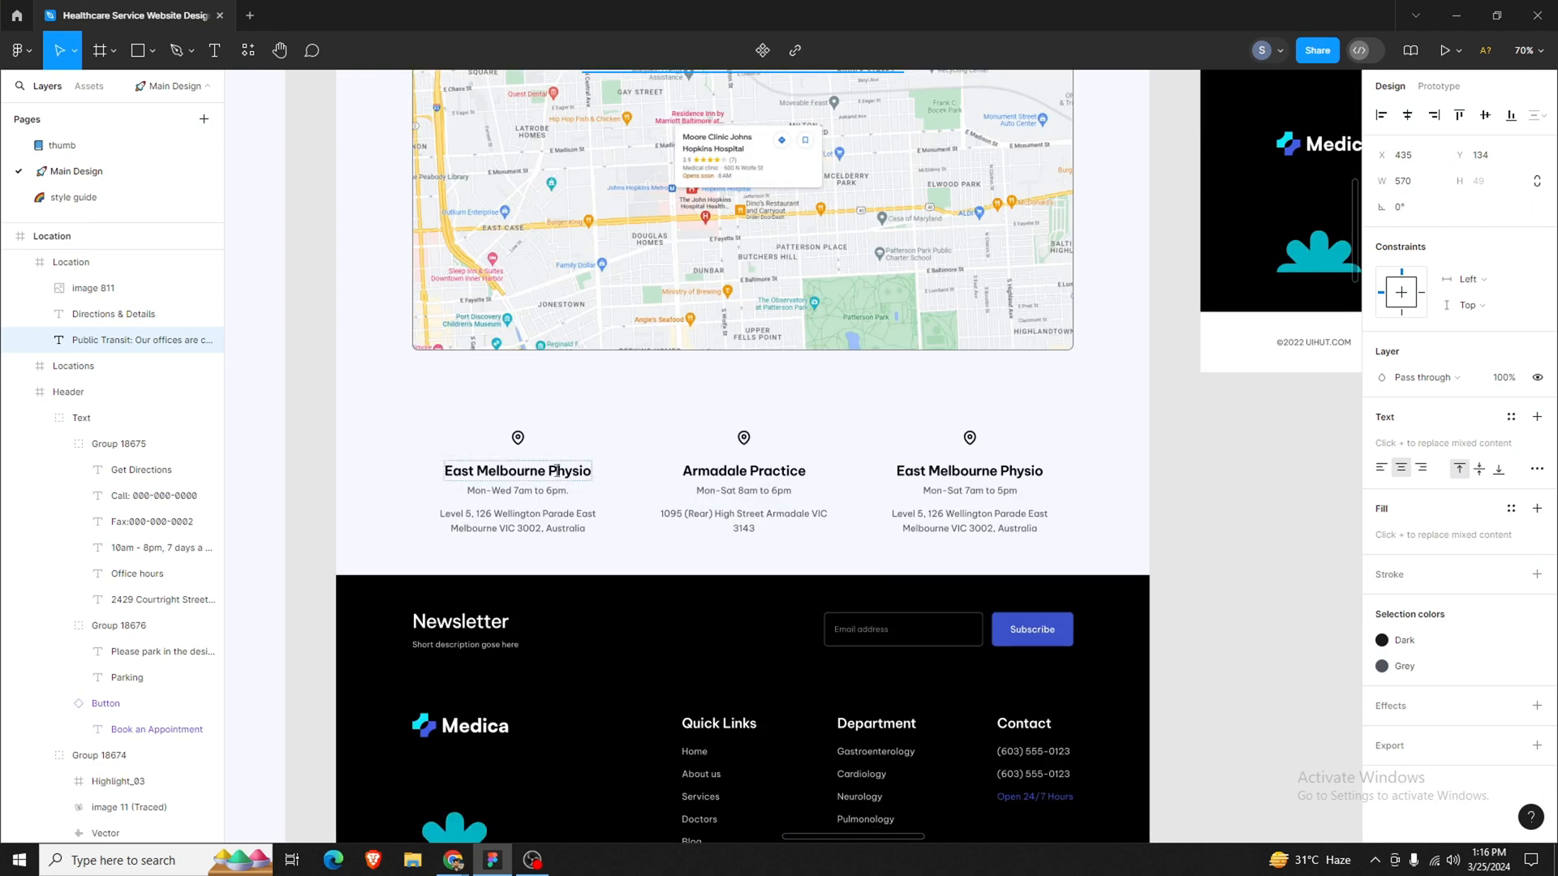
left_click(520, 468)
double_click(533, 478)
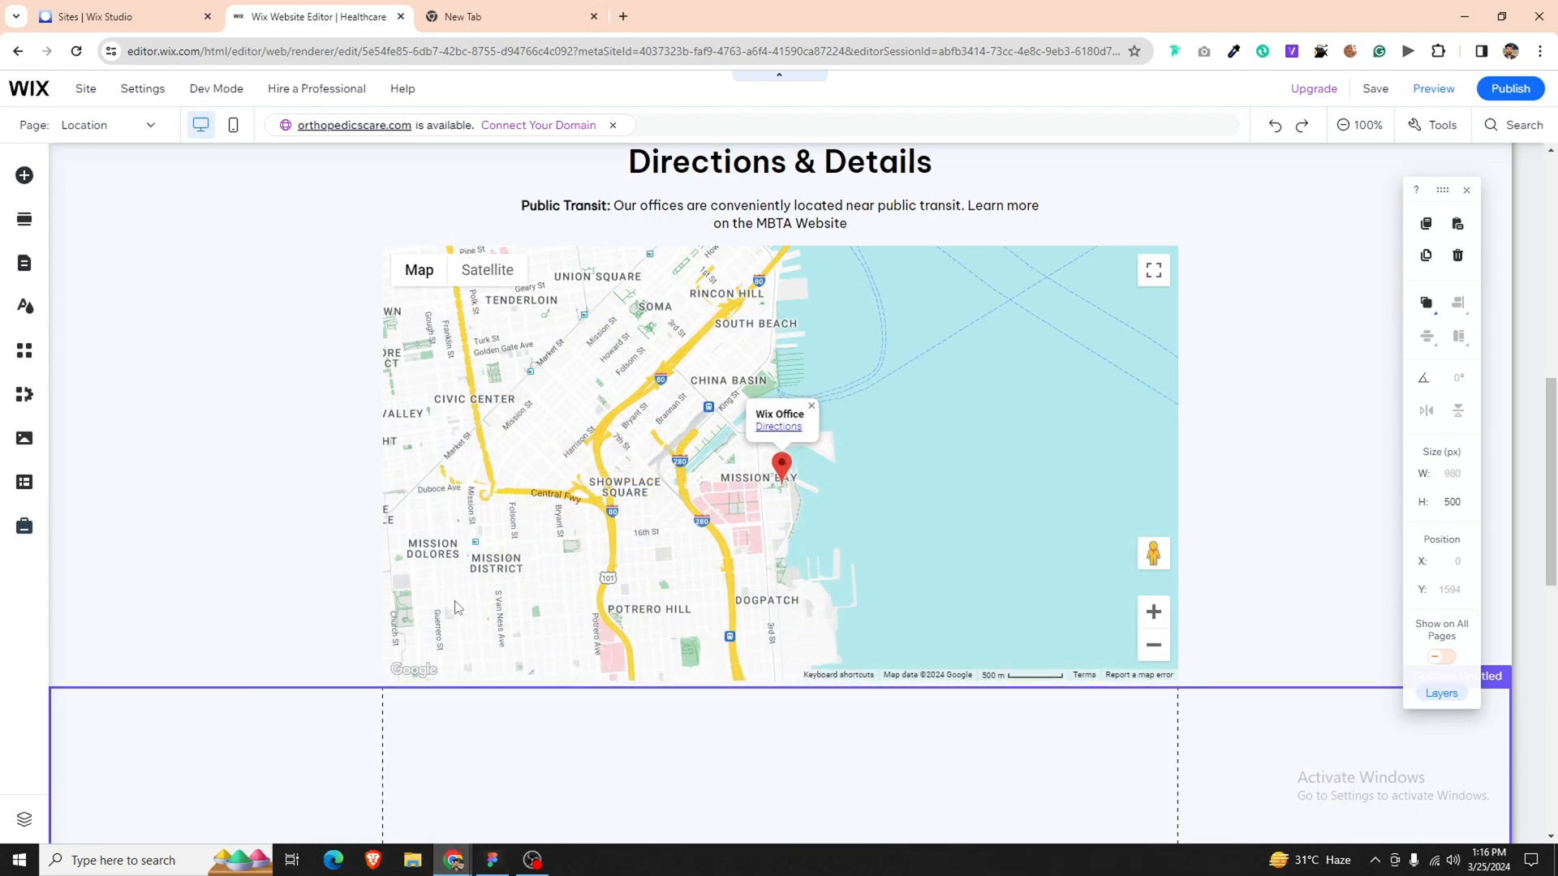
scroll(550, 727, "down", 5)
left_click(612, 487)
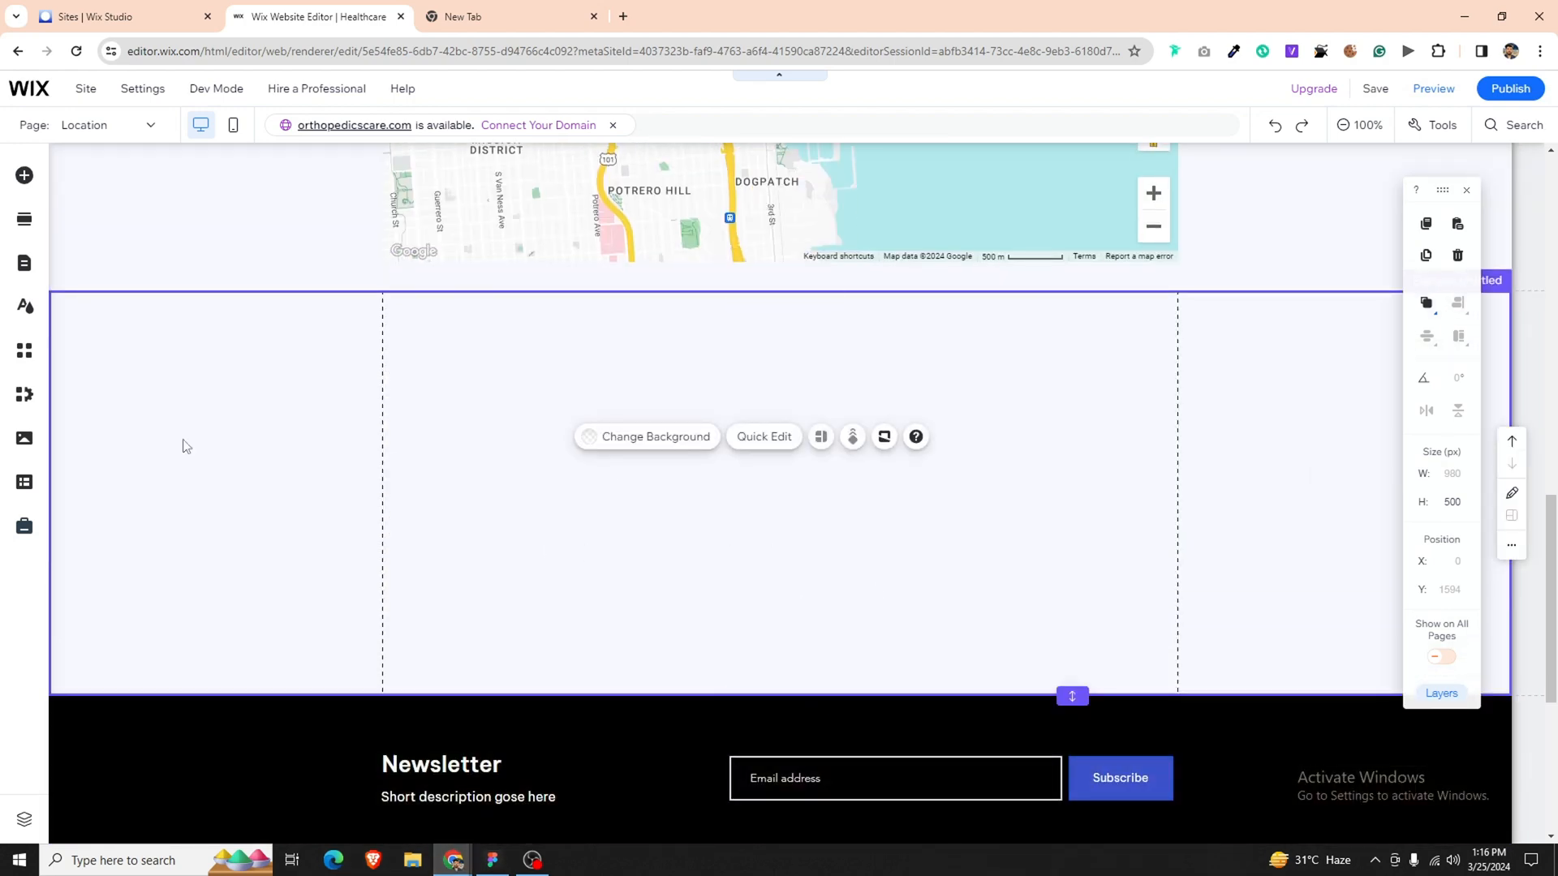
Add the plain white Classic strip to the new section and set its background color opacity to 0%.
left_click(25, 176)
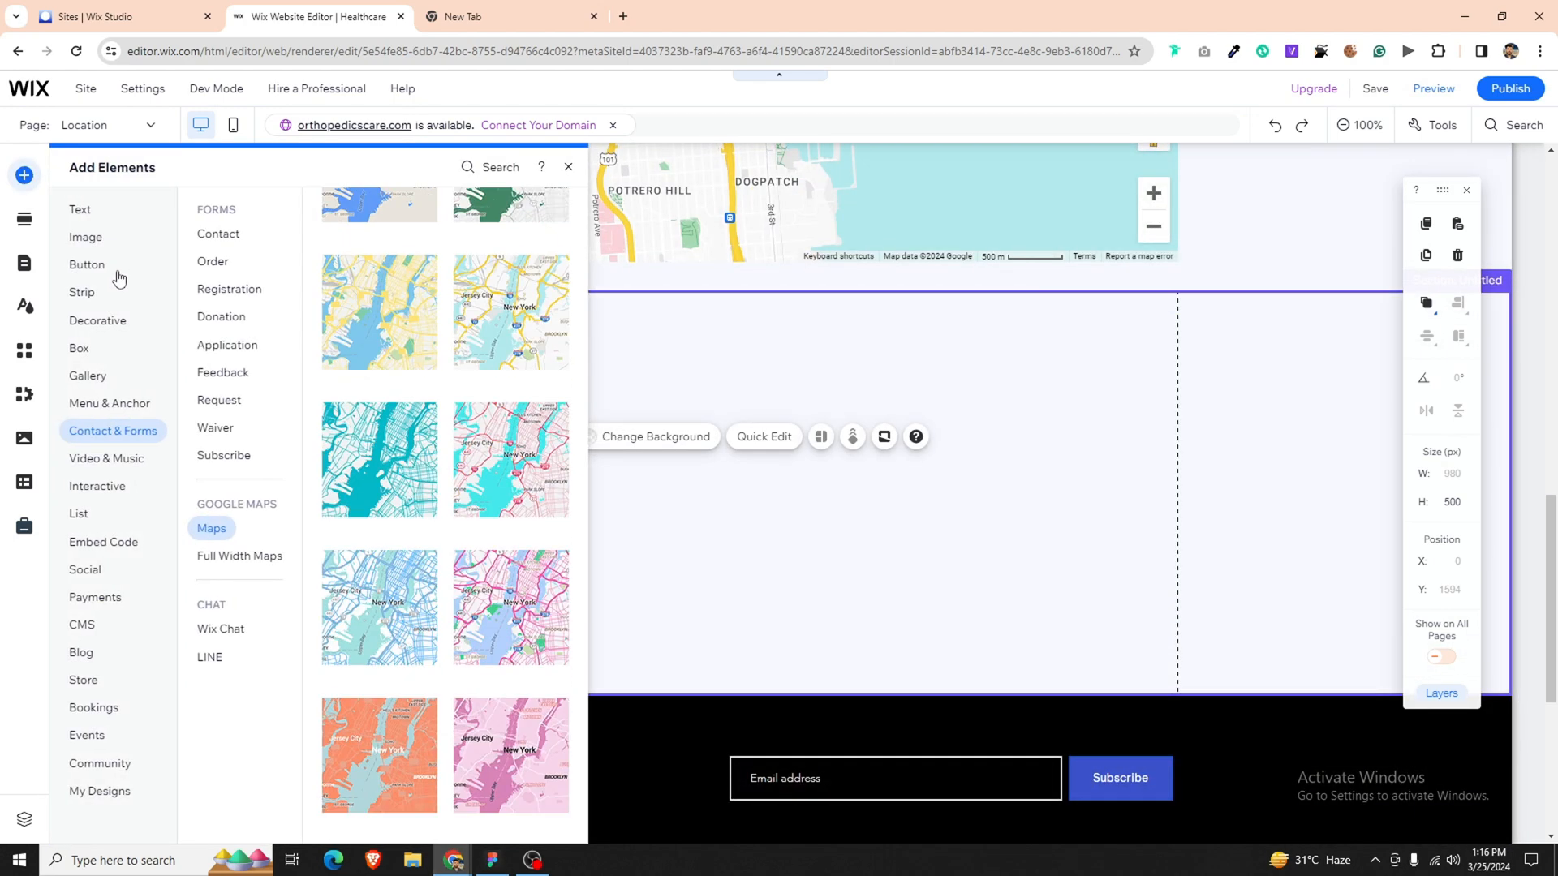
left_click(81, 292)
left_click(379, 399)
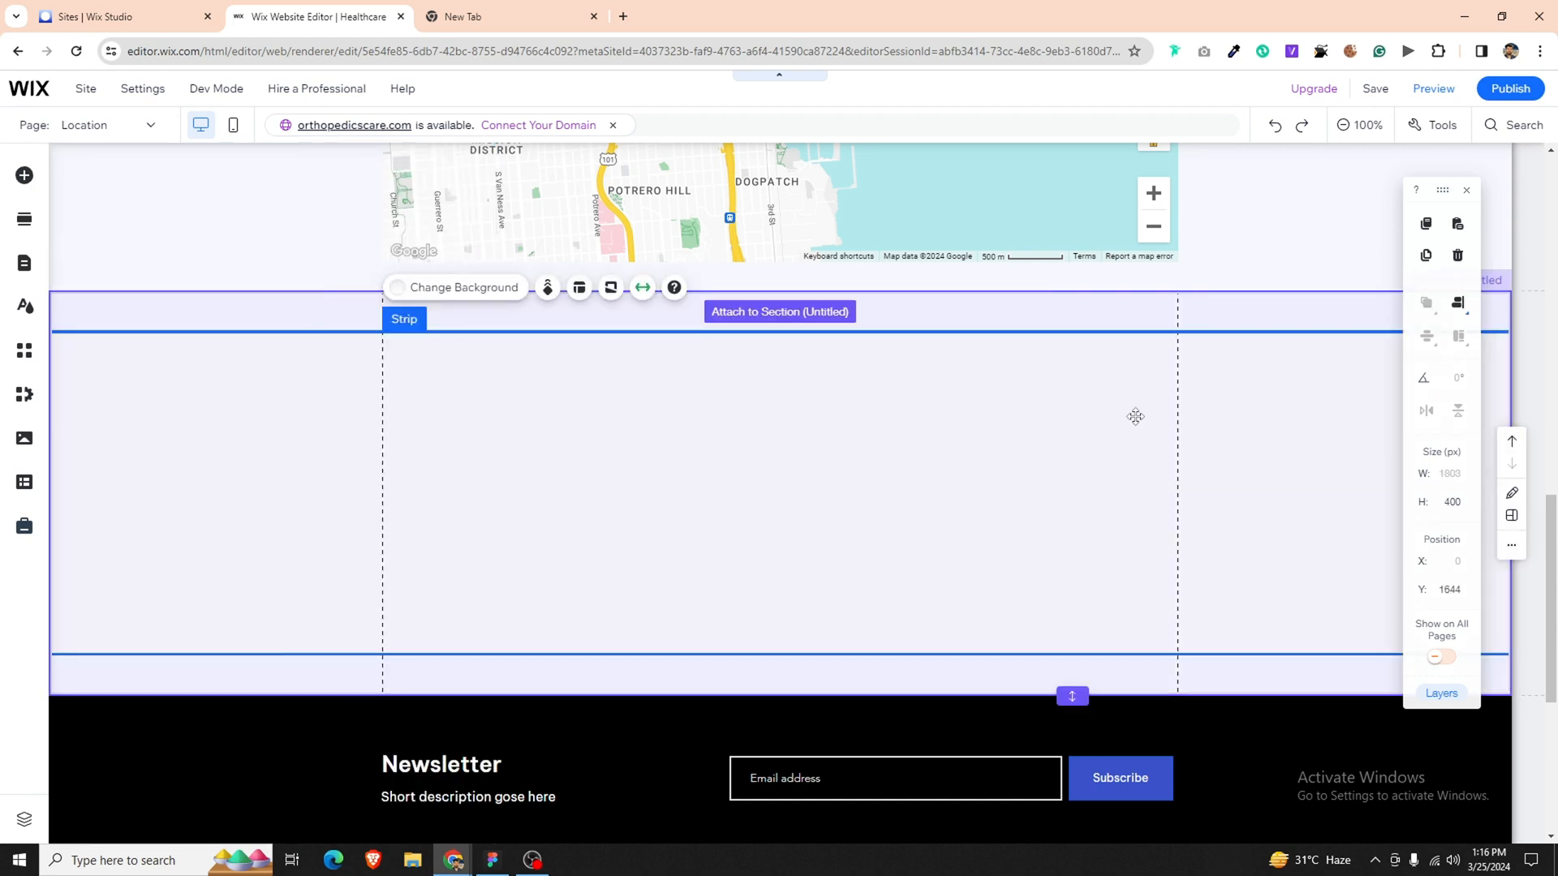
left_click(501, 290)
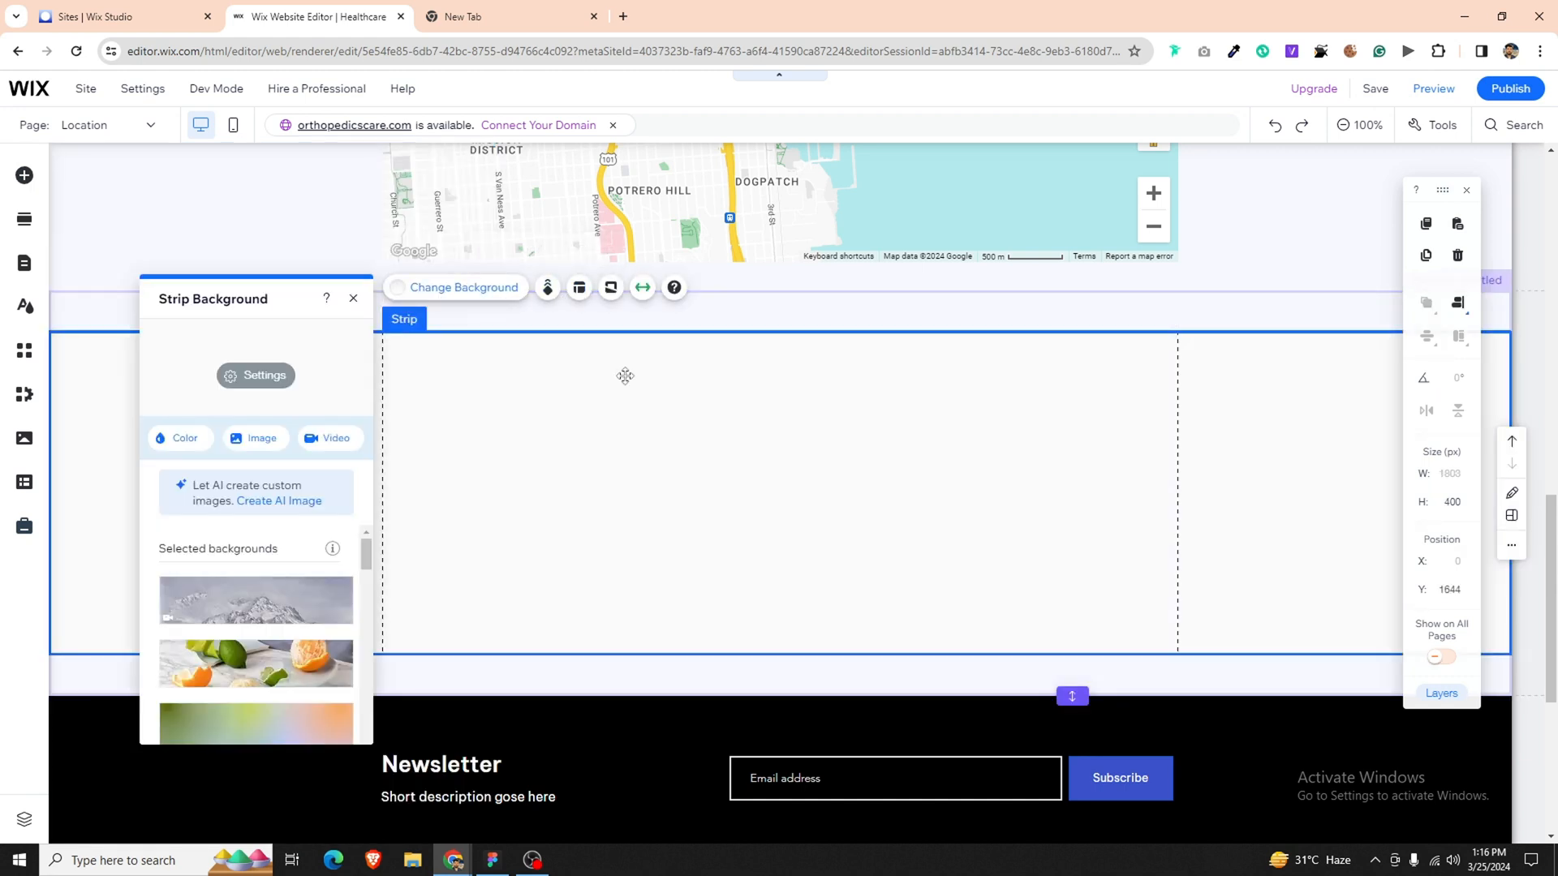
left_click(254, 375)
left_click_drag(245, 406, 163, 405)
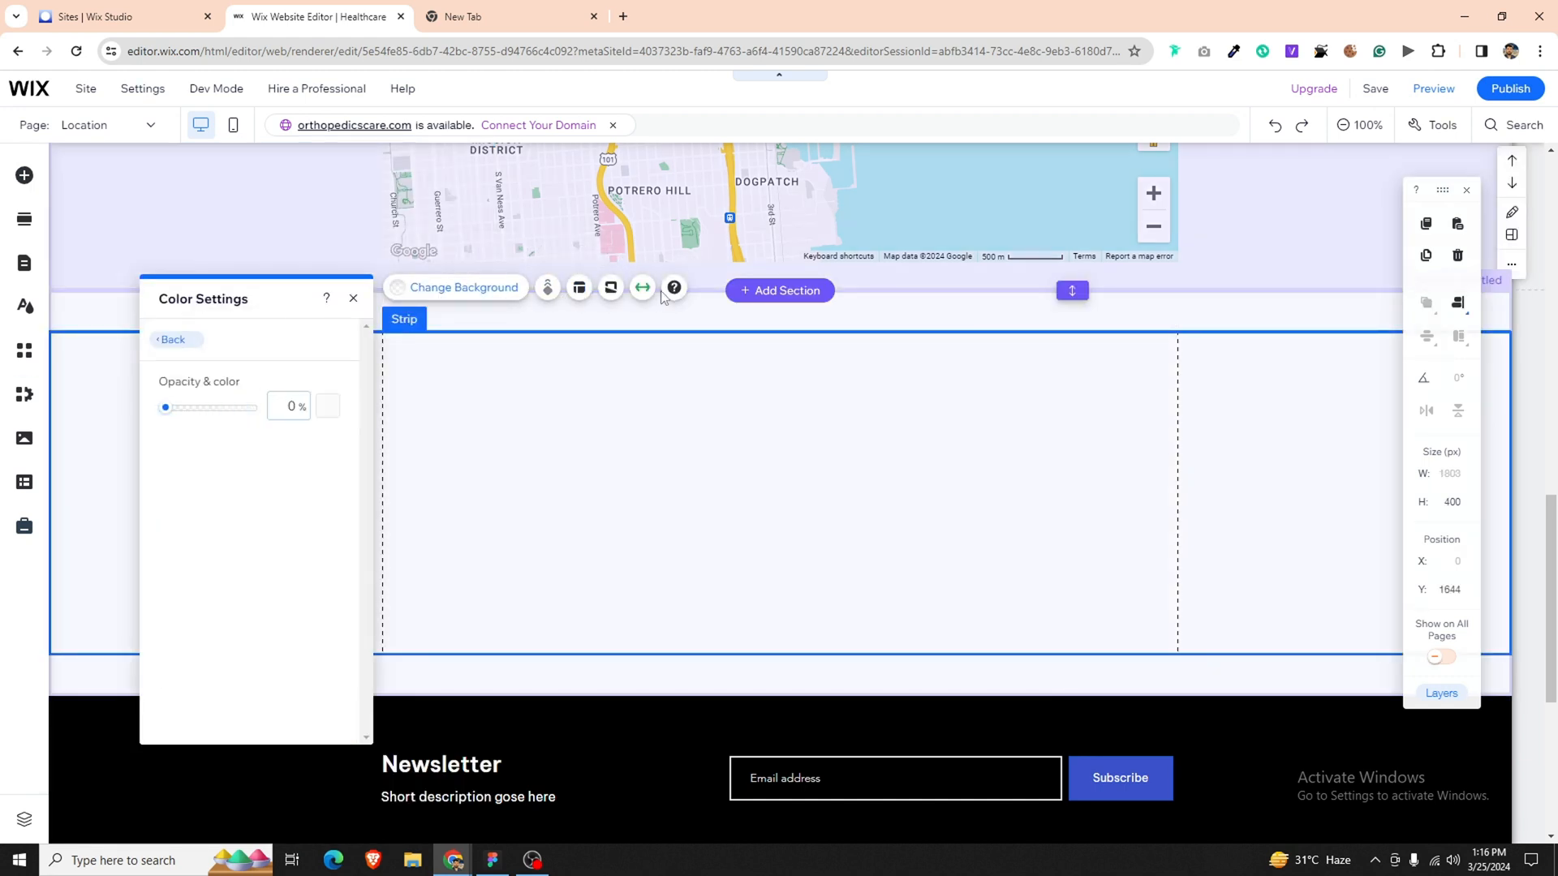
Stretch the strip to Page width and divide it into three equal columns.
left_click(642, 287)
left_click(311, 406)
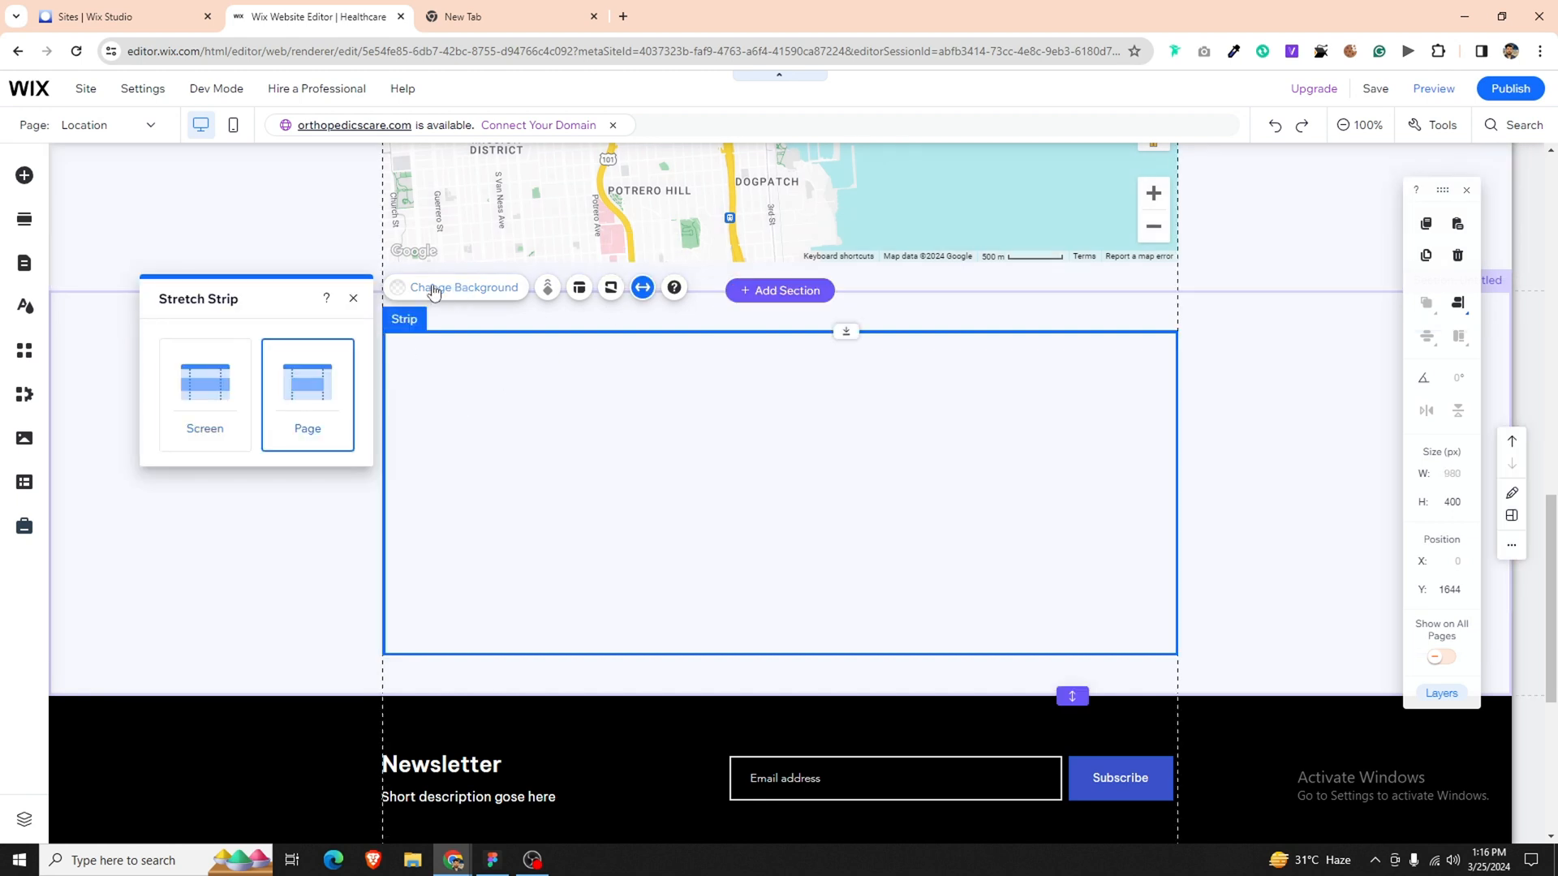
left_click(354, 299)
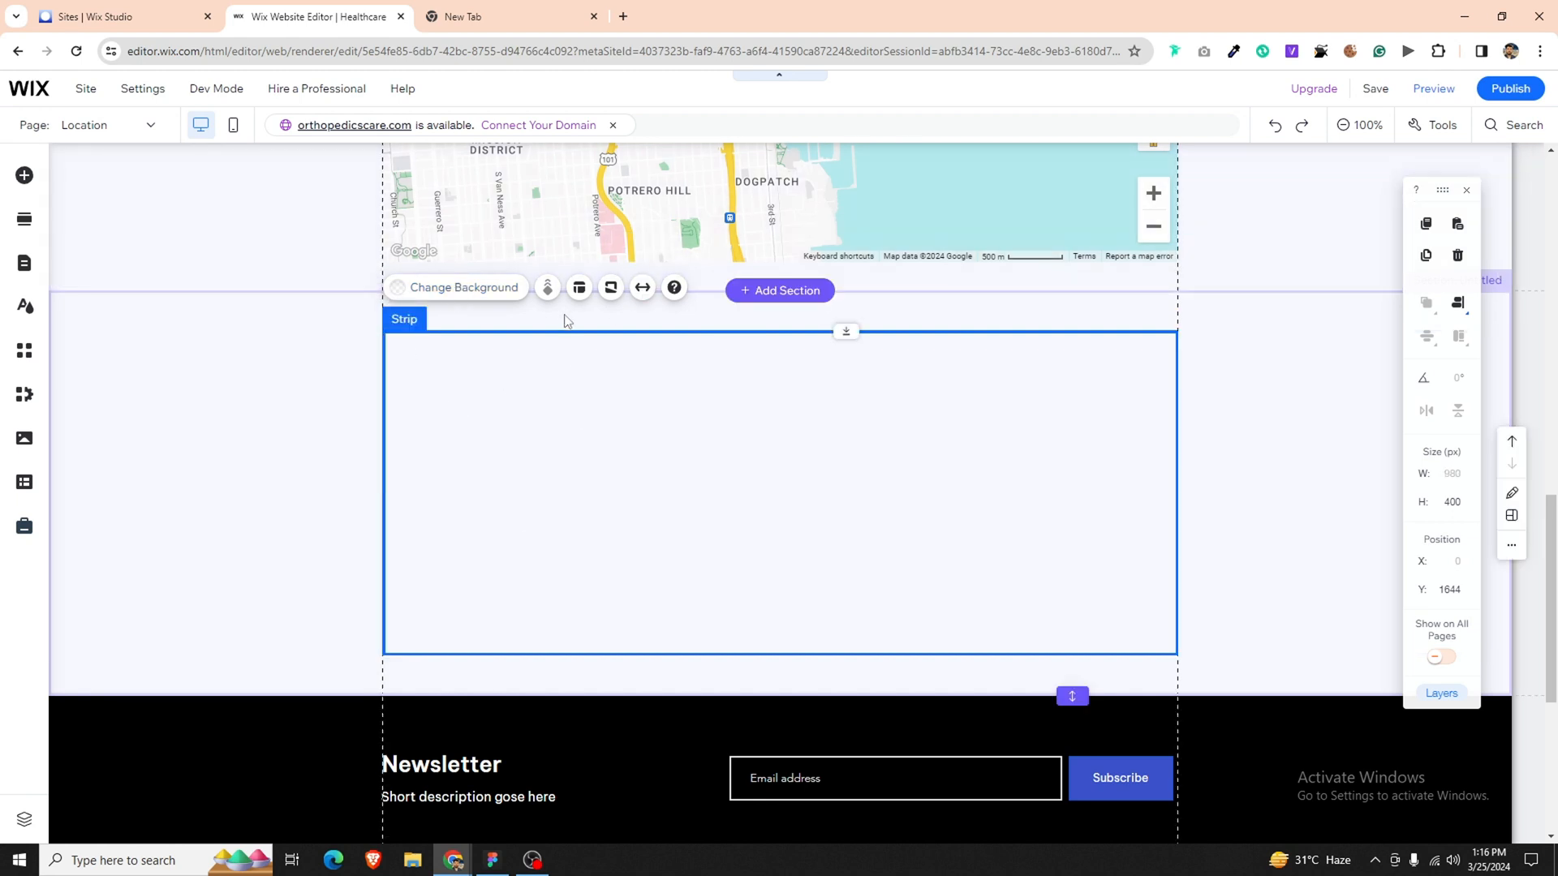
left_click(578, 289)
left_click(1314, 411)
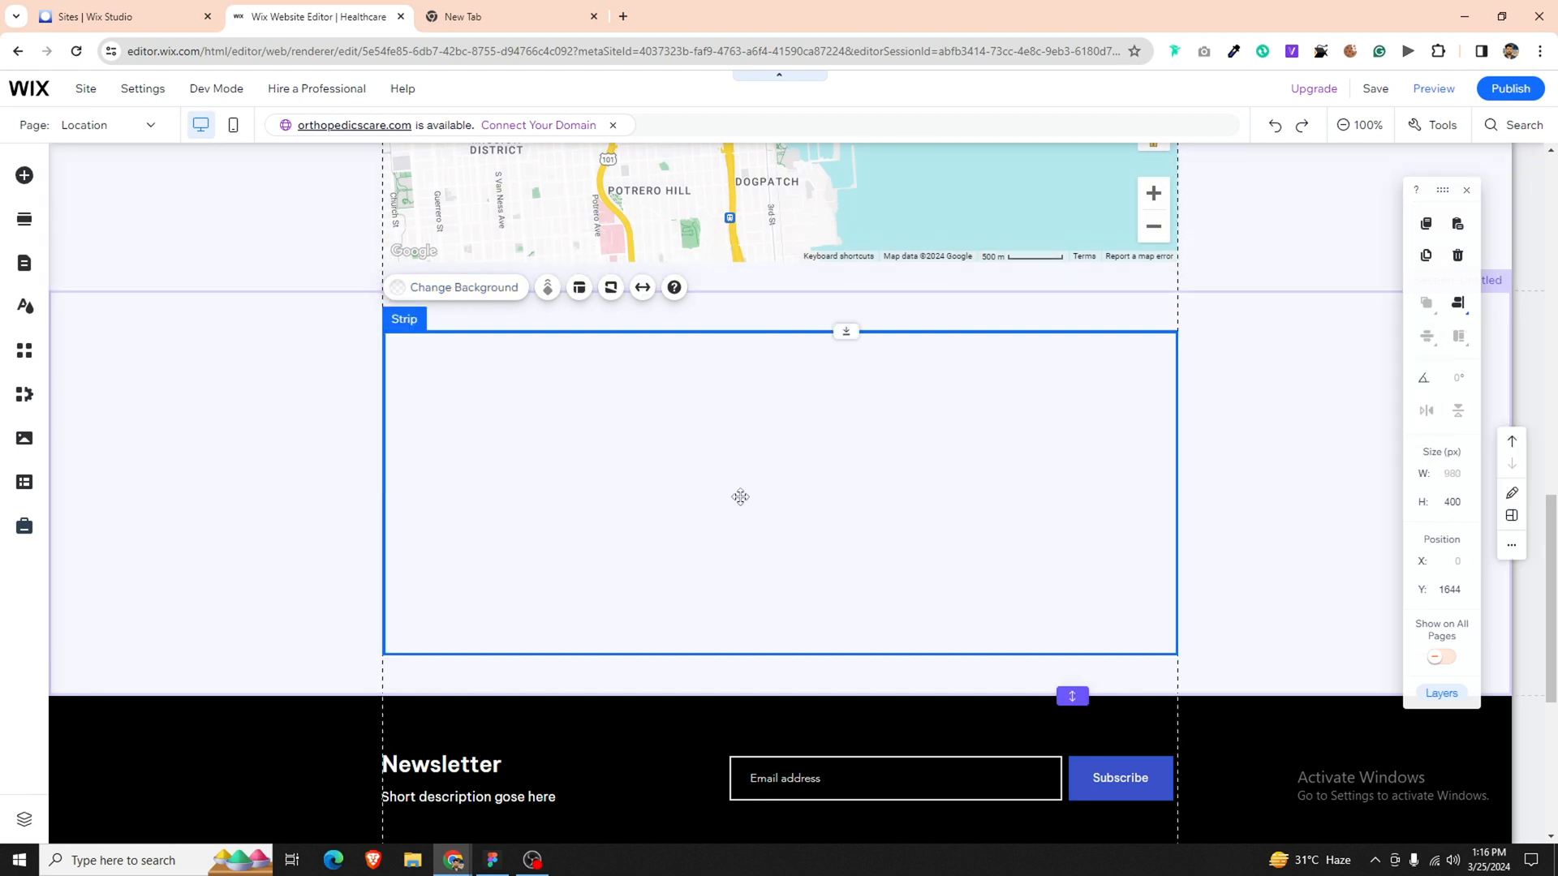
left_click(724, 584)
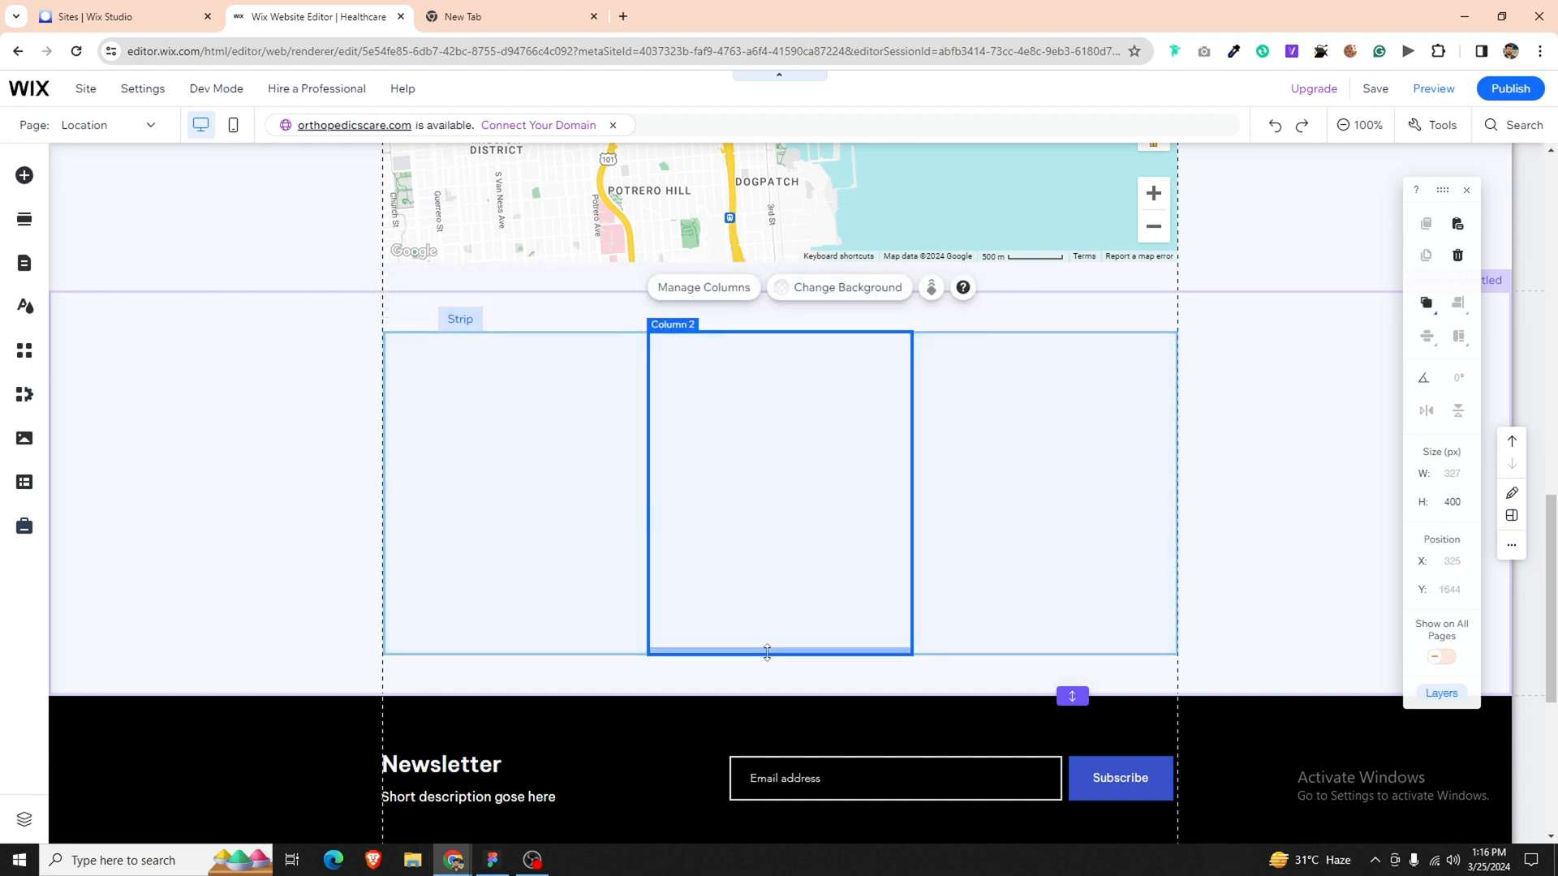
Reduce the three-column strip's height to about 327 px.
left_click(765, 654)
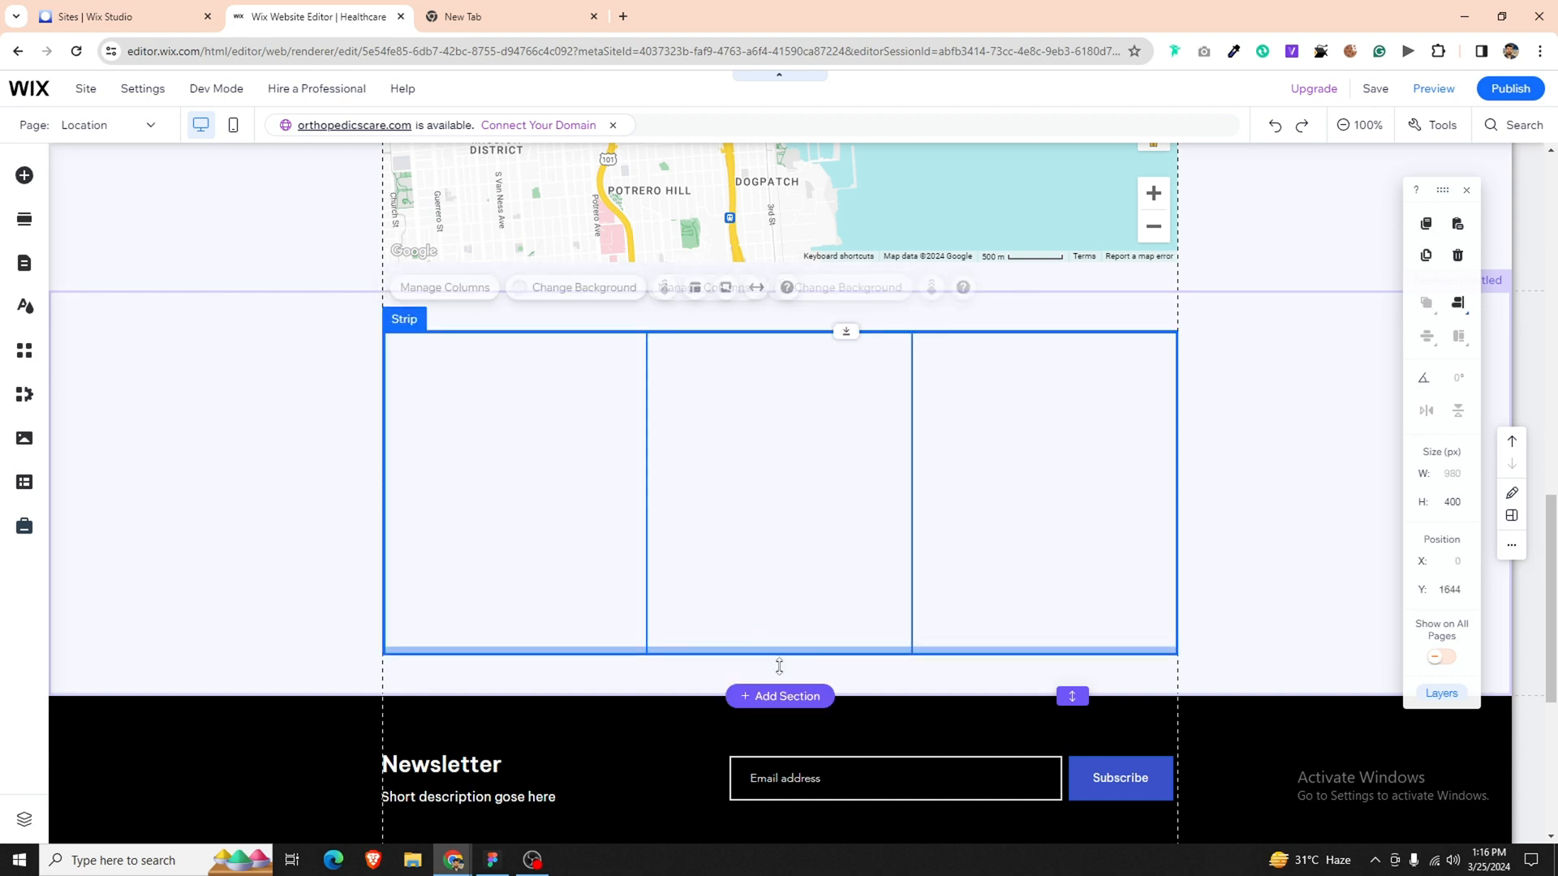
left_click_drag(779, 666, 779, 642)
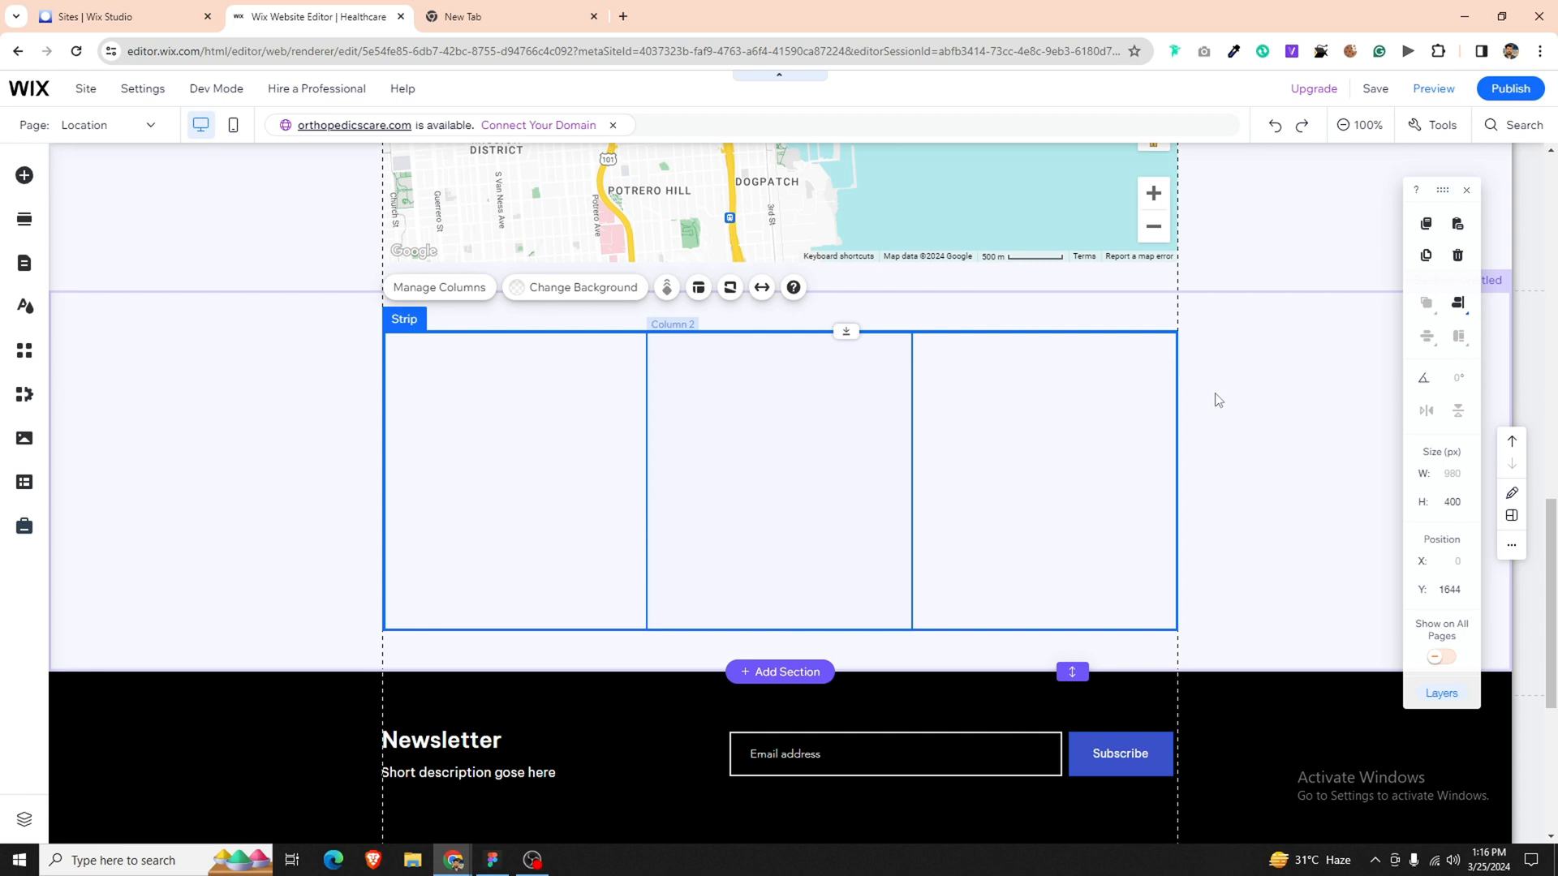
left_click(1456, 306)
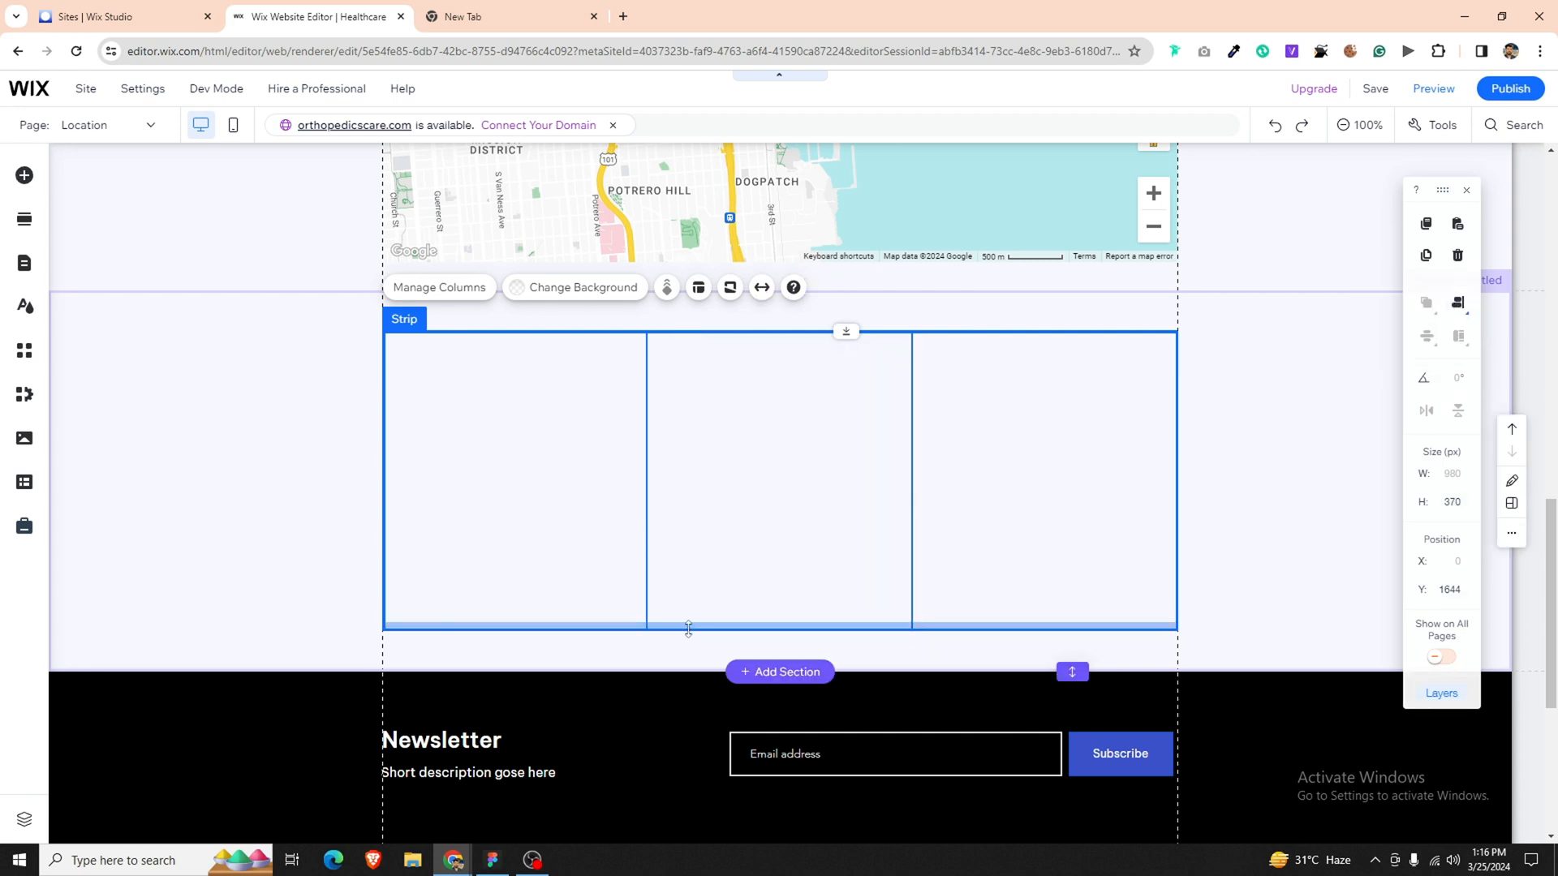
left_click_drag(685, 628, 687, 597)
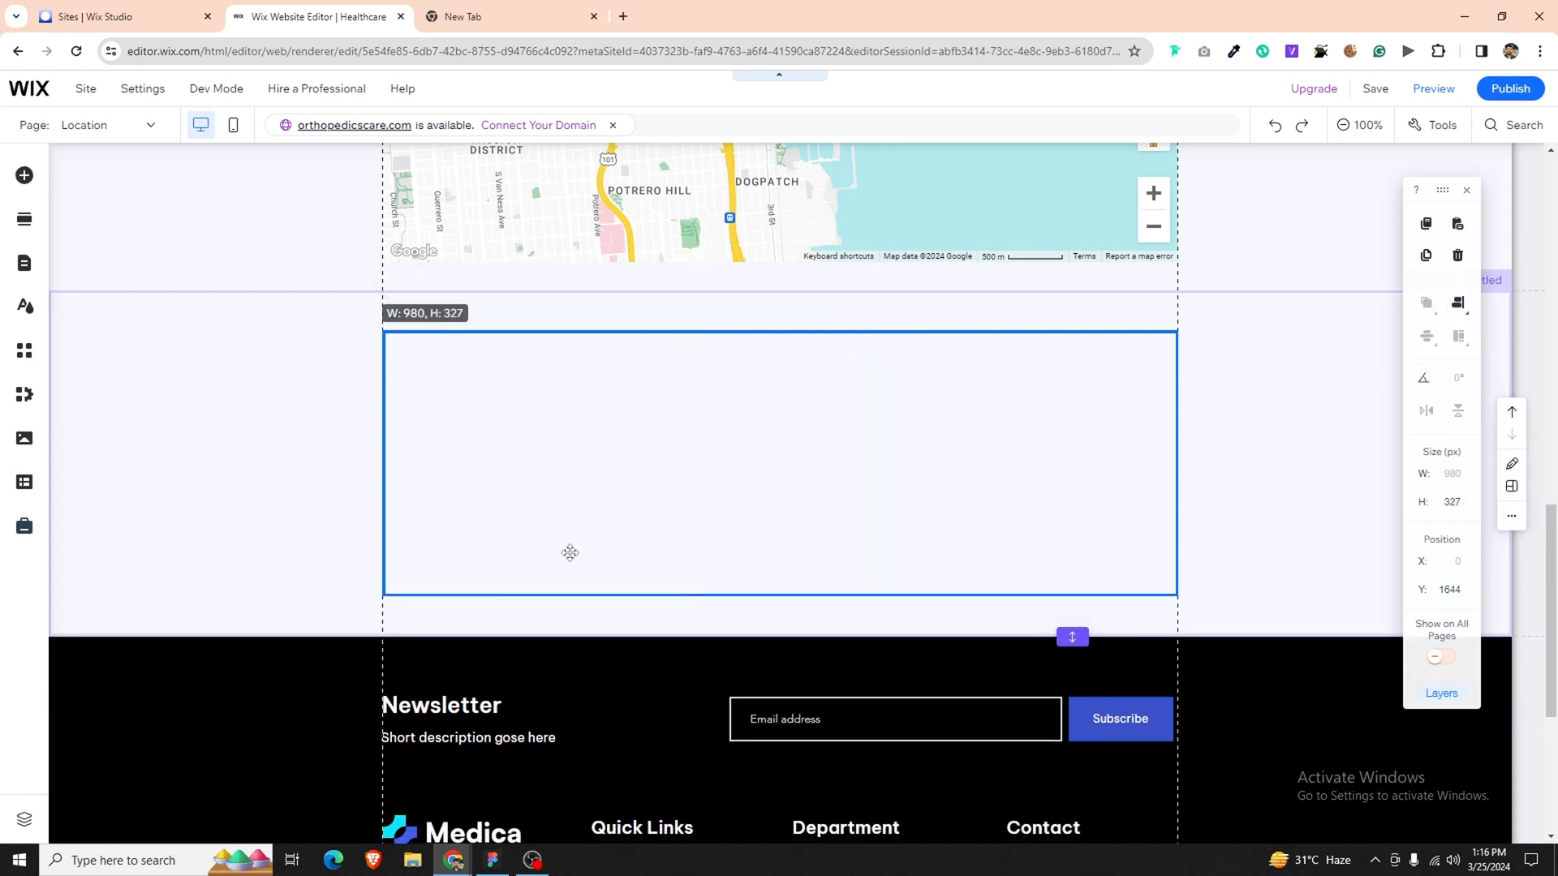
Place the outlined location pin from the vector art icons near the top of the strip's first column.
left_click(442, 459)
left_click(25, 175)
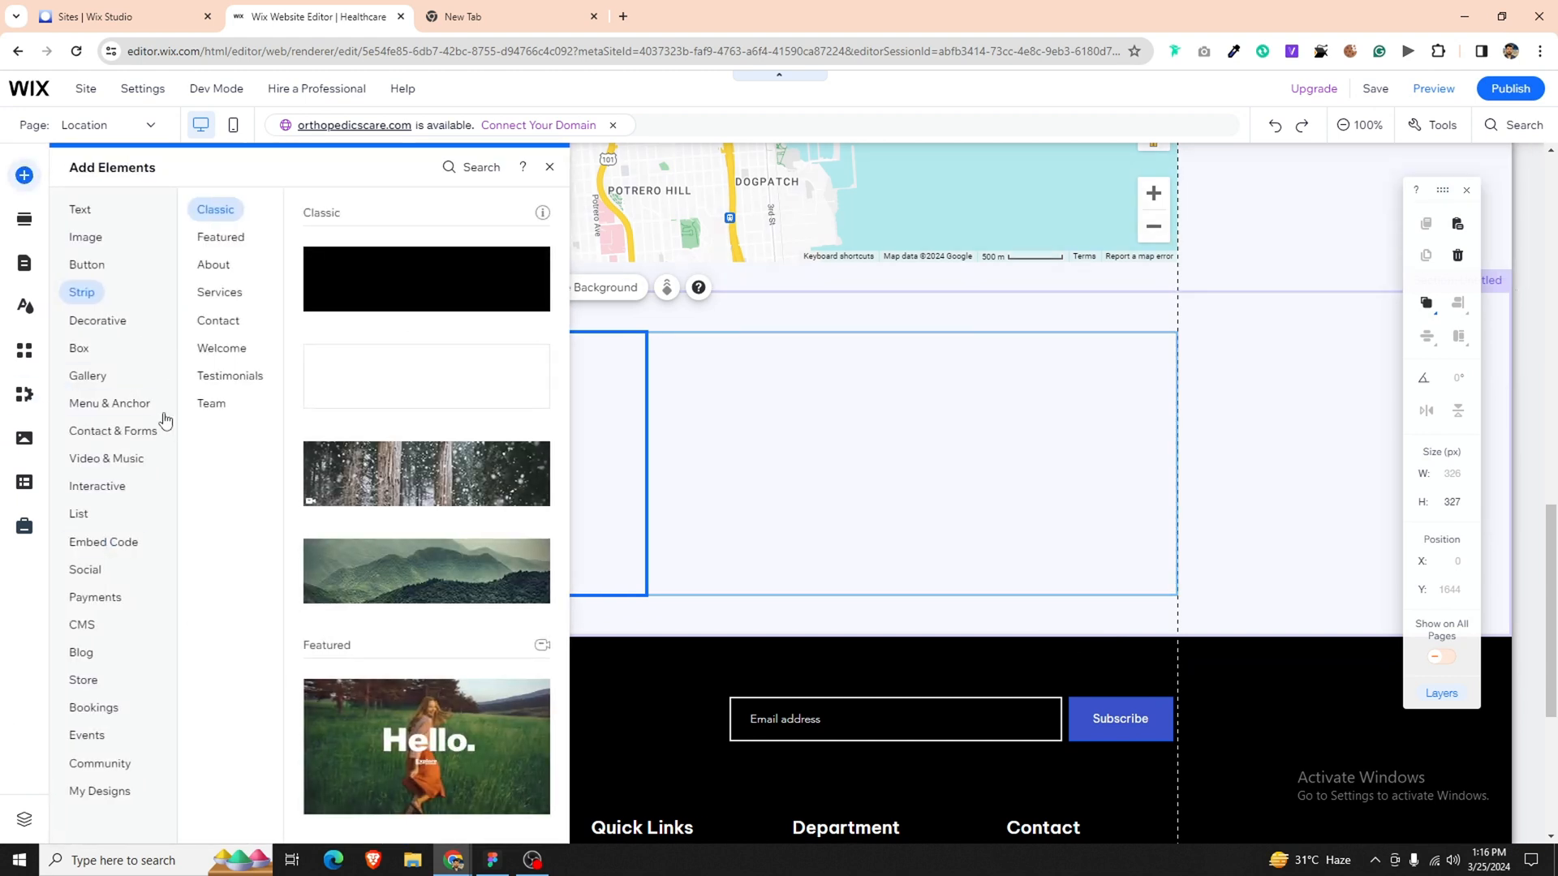
mouse_move(108, 322)
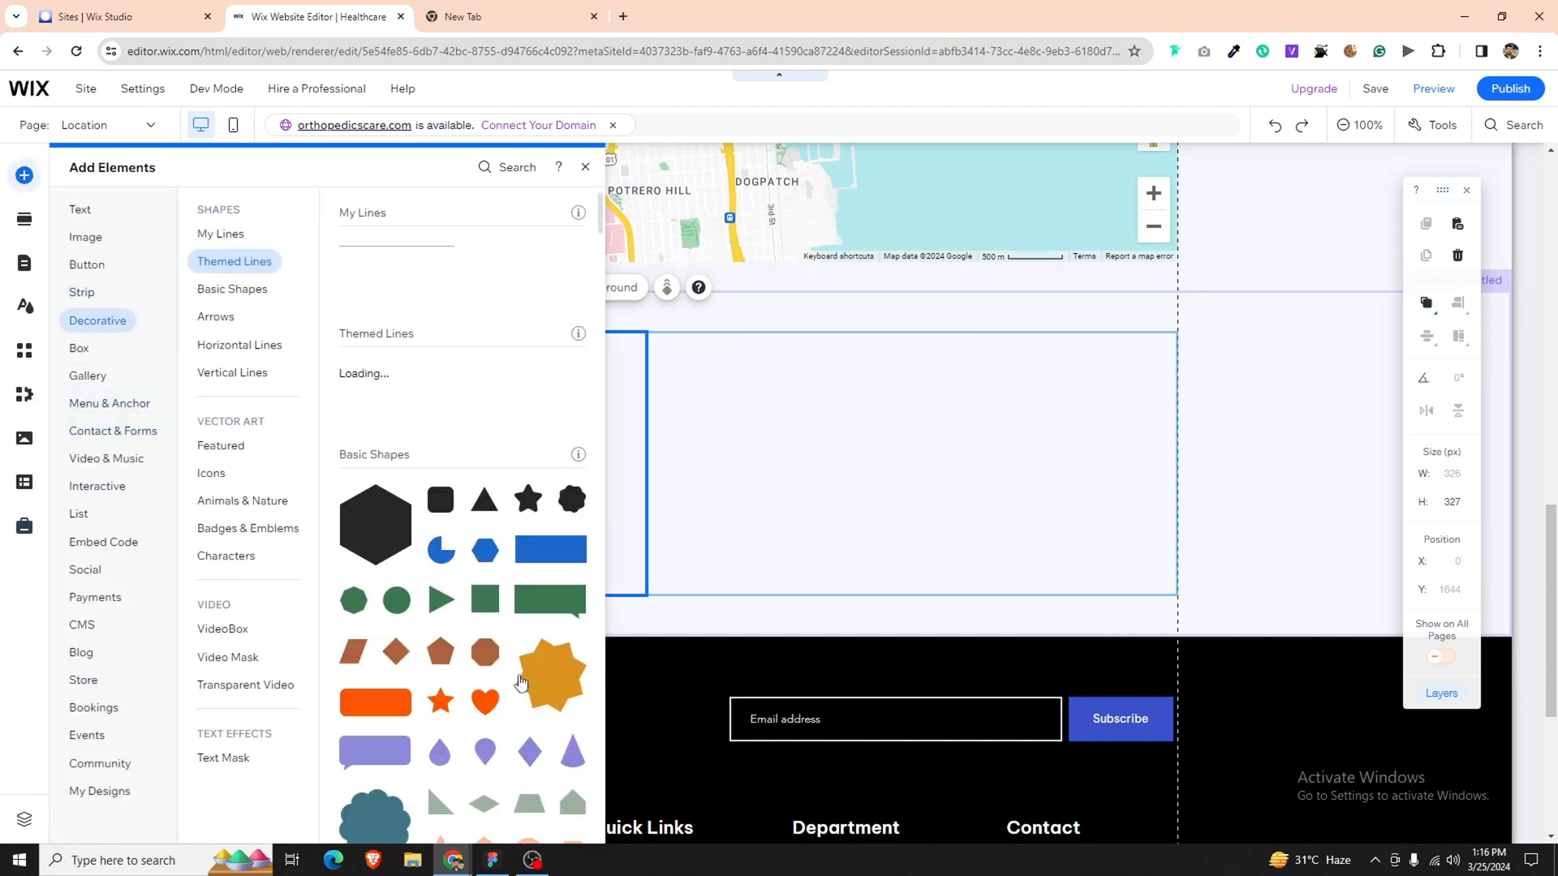
left_click(211, 474)
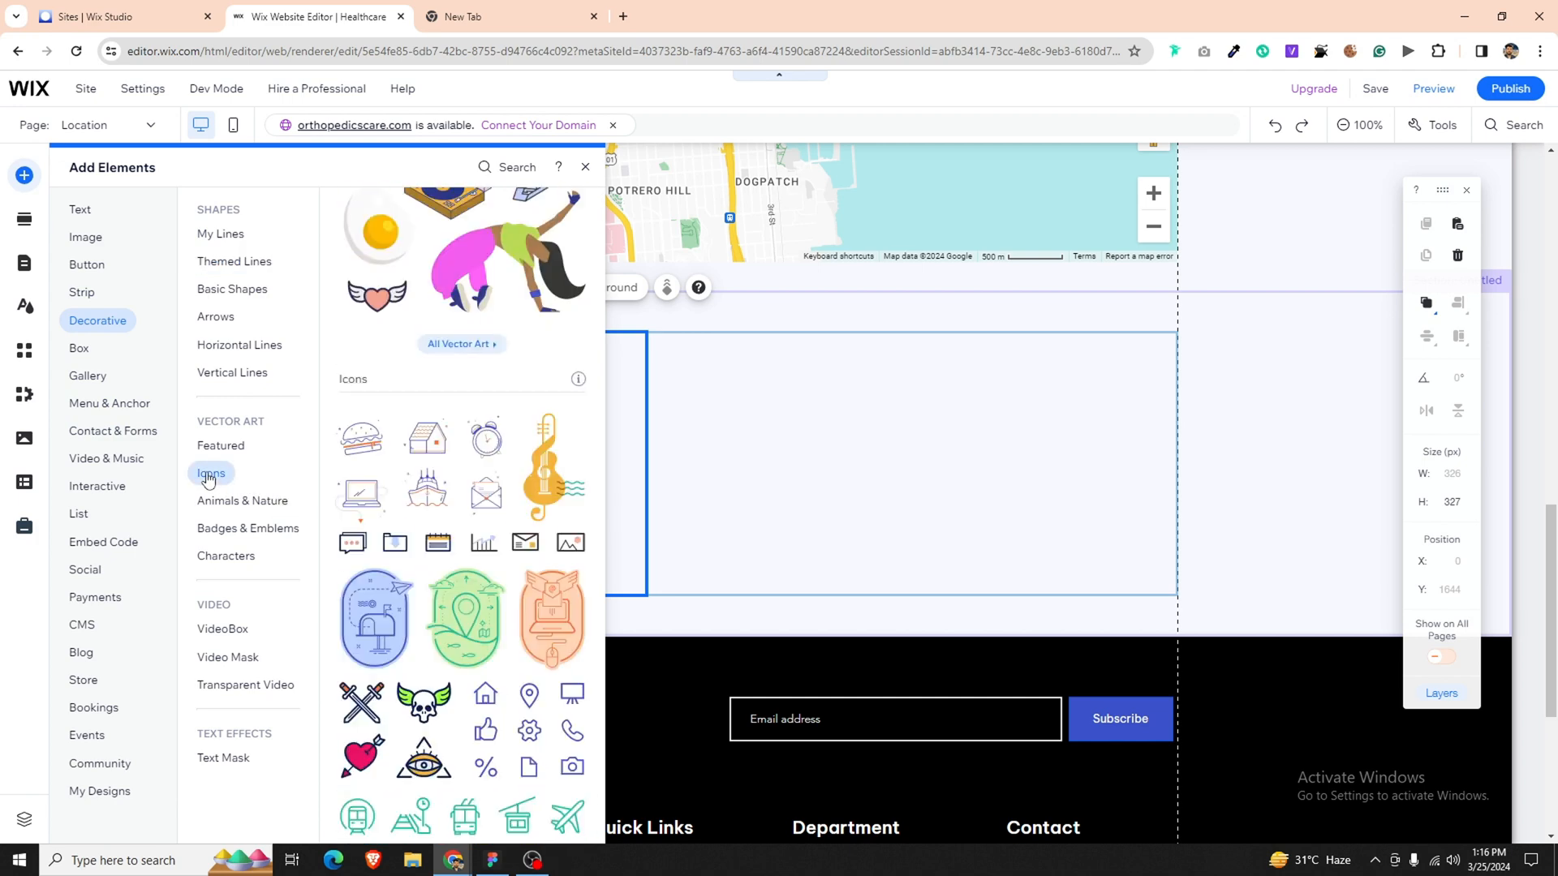
left_click(460, 699)
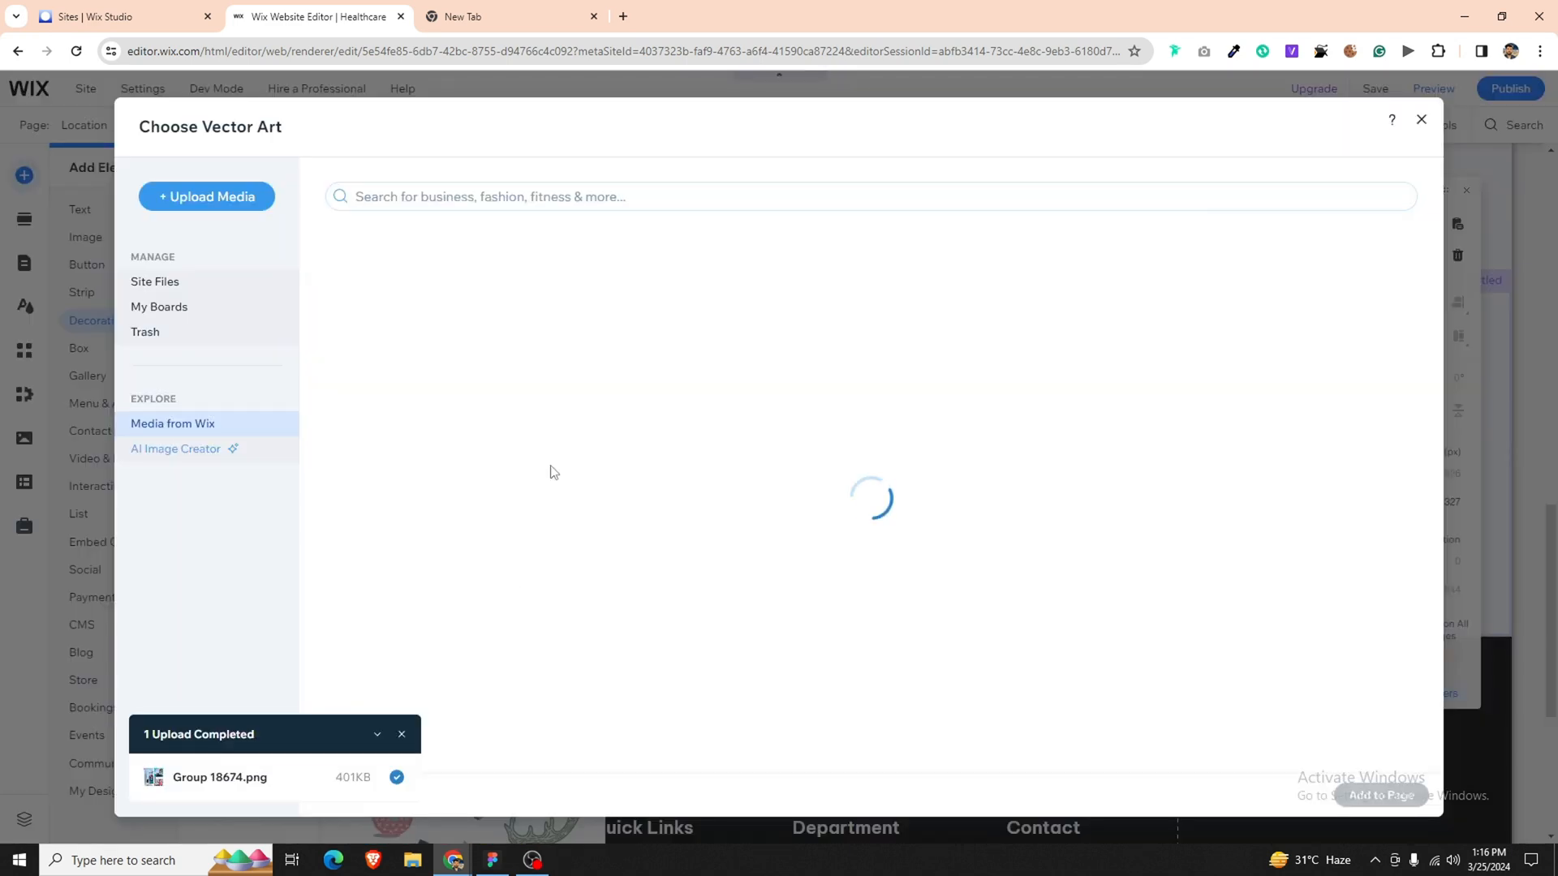
left_click(1421, 121)
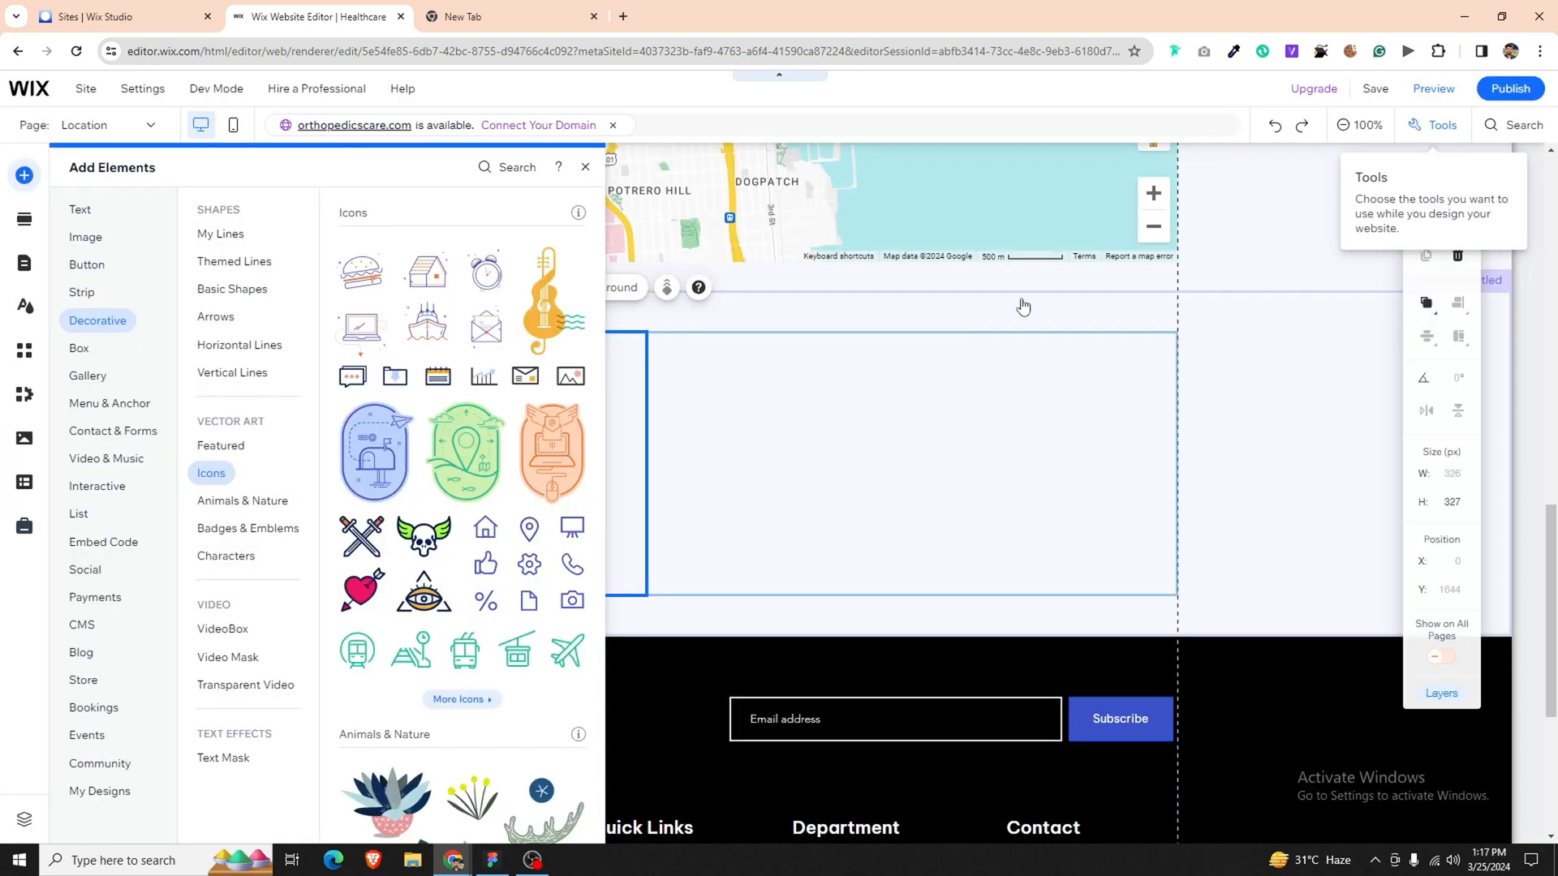
left_click_drag(534, 541, 522, 414)
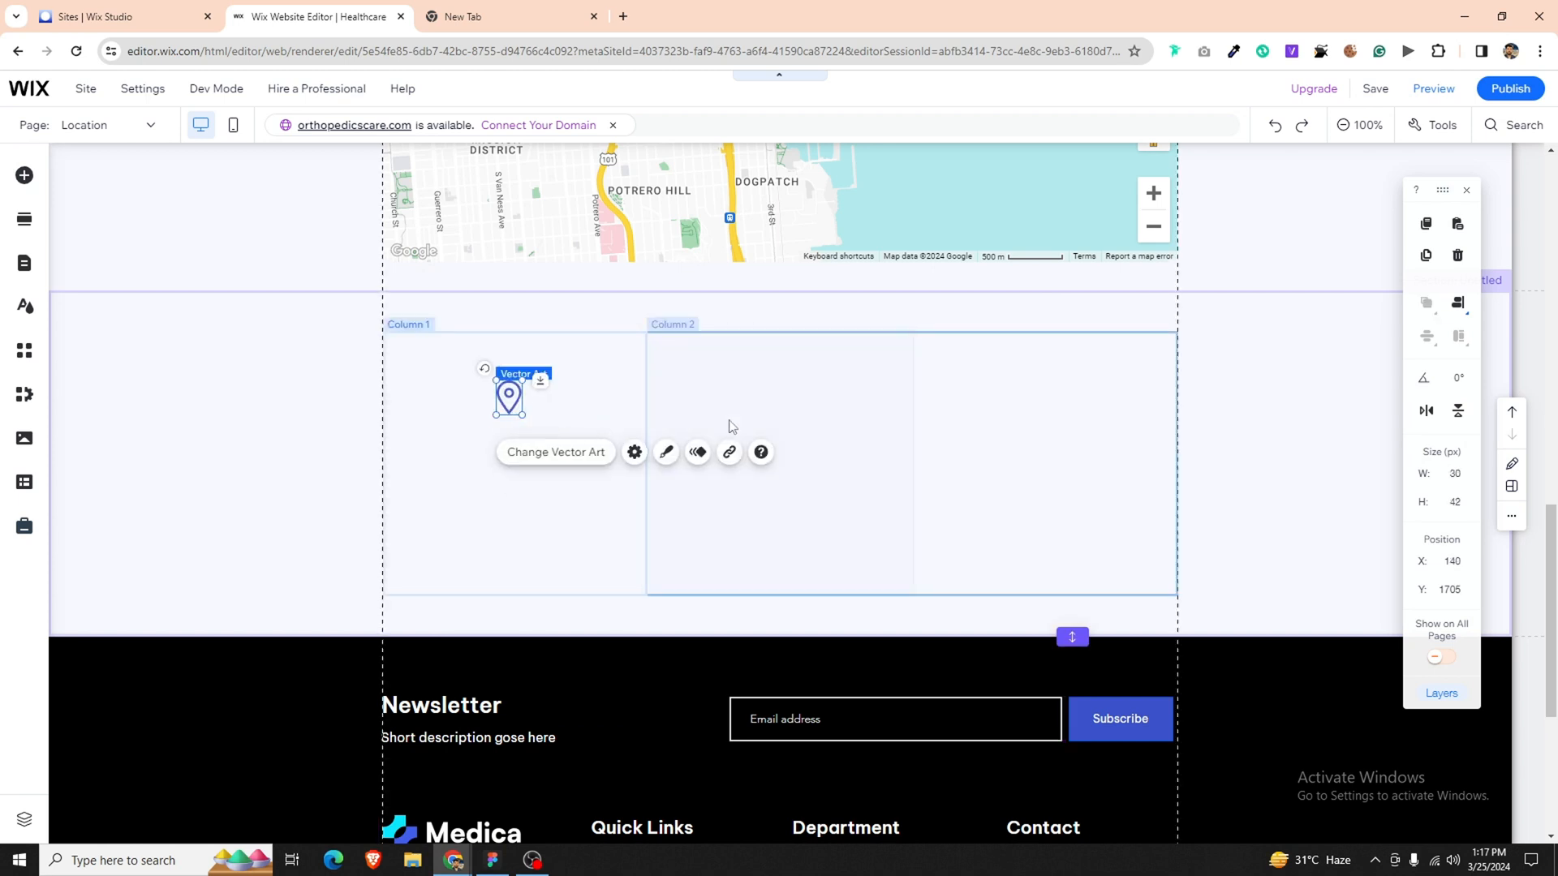
Change the location pin's fill color to black and center it horizontally in the first column.
left_click(667, 455)
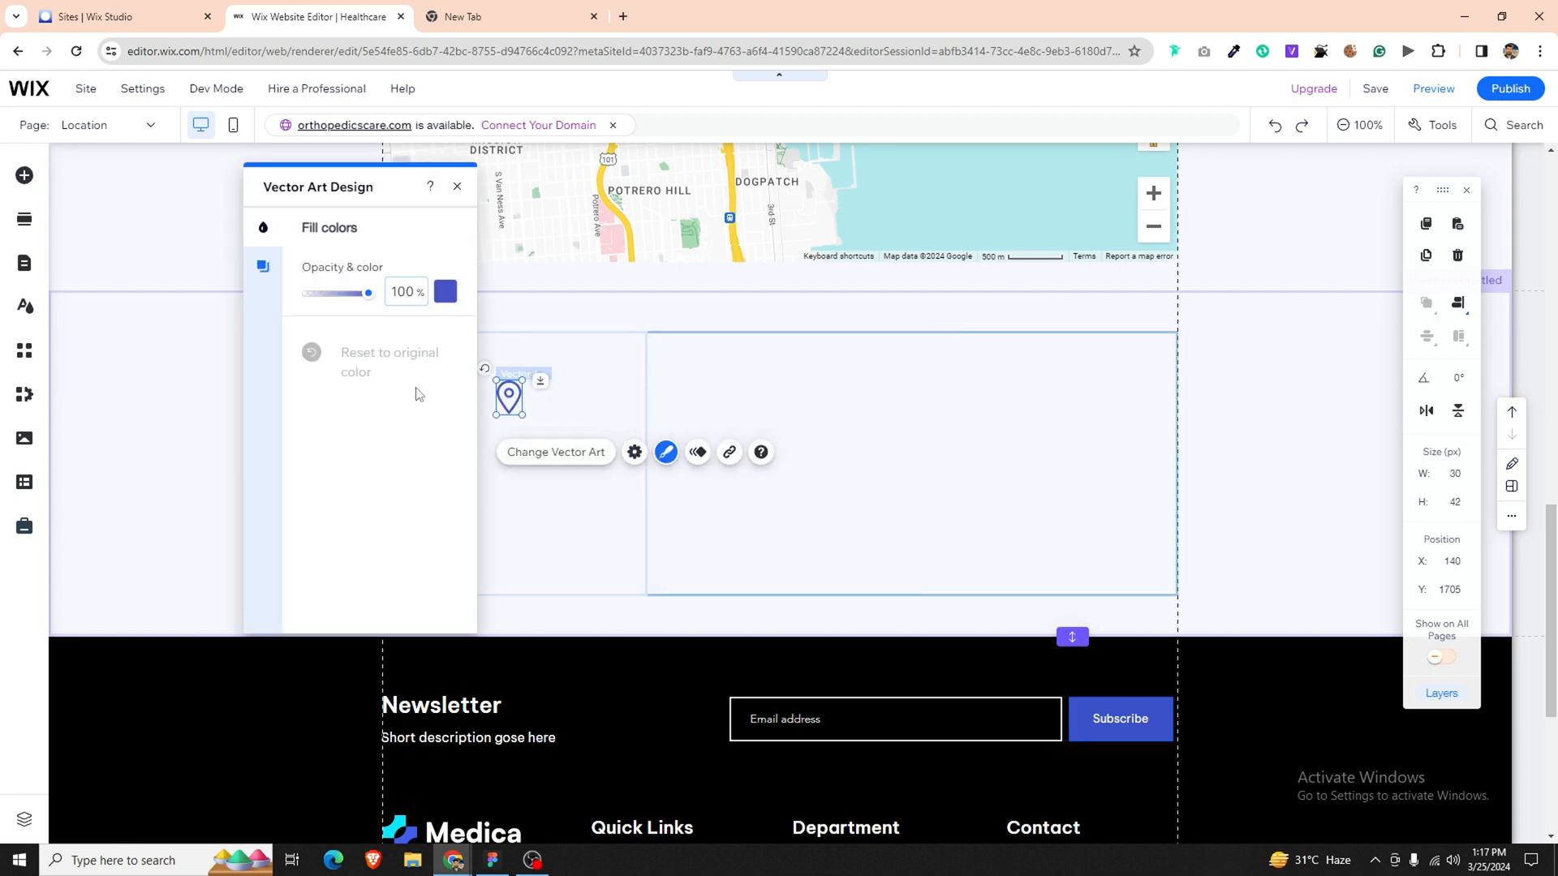
left_click(449, 300)
left_click(268, 355)
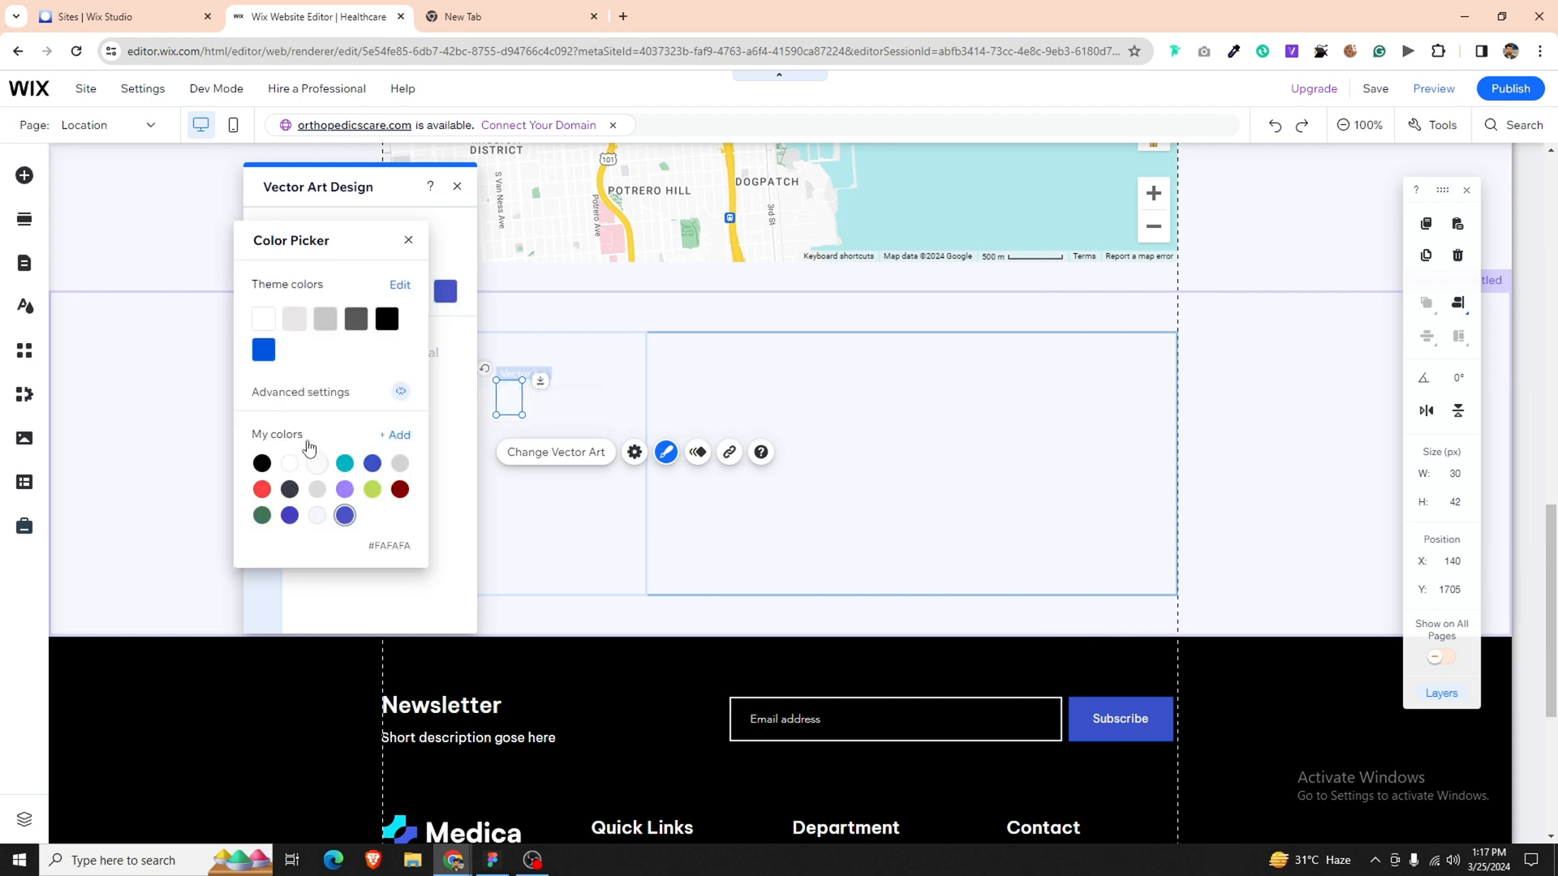
left_click(487, 424)
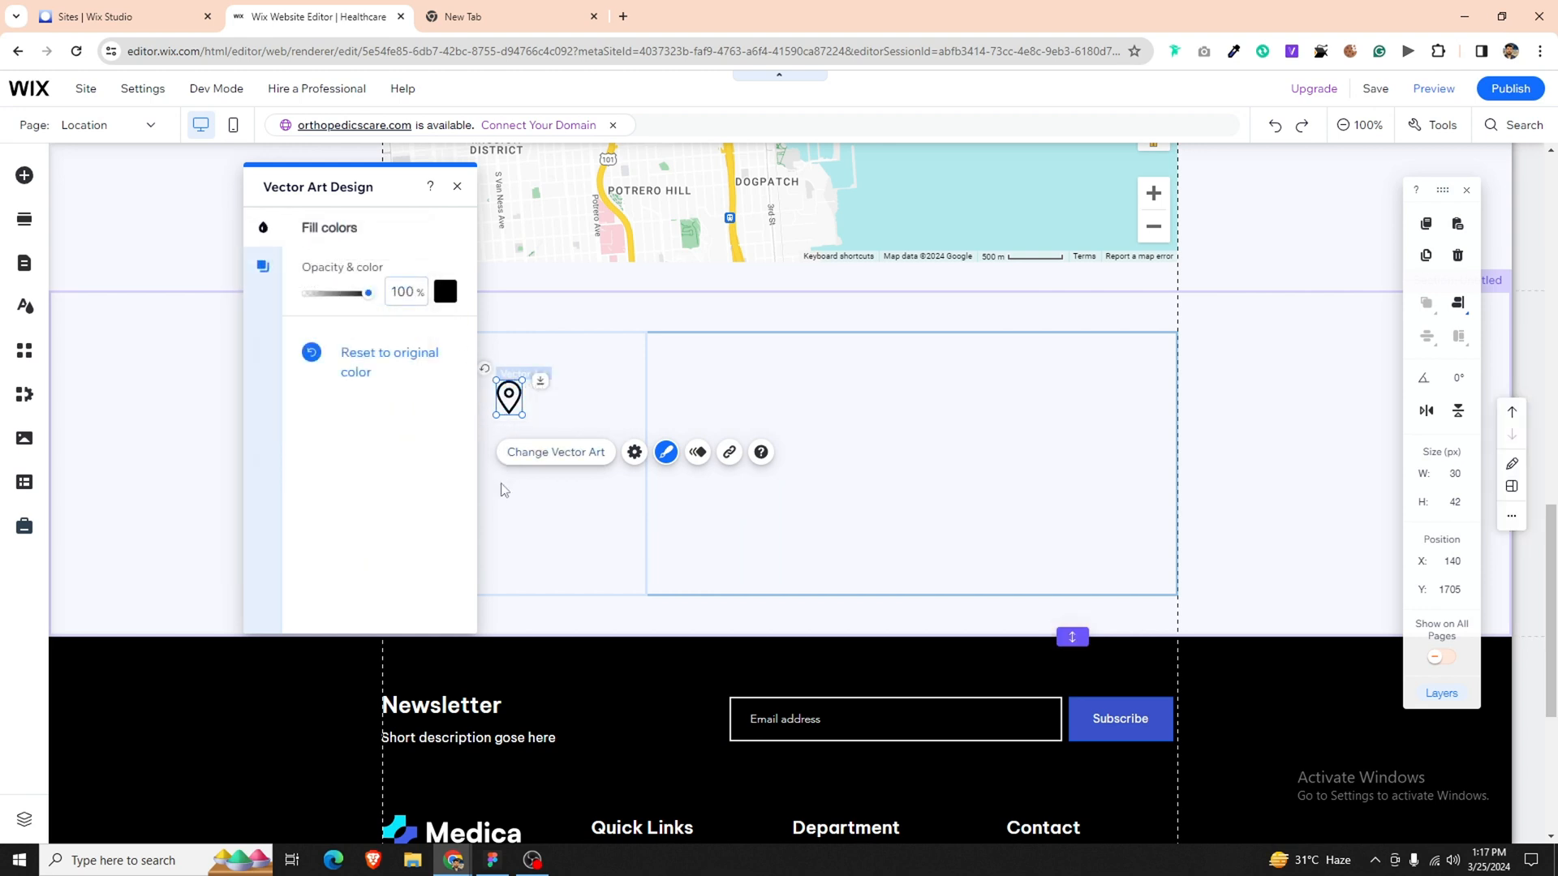
left_click(497, 487)
left_click(509, 394)
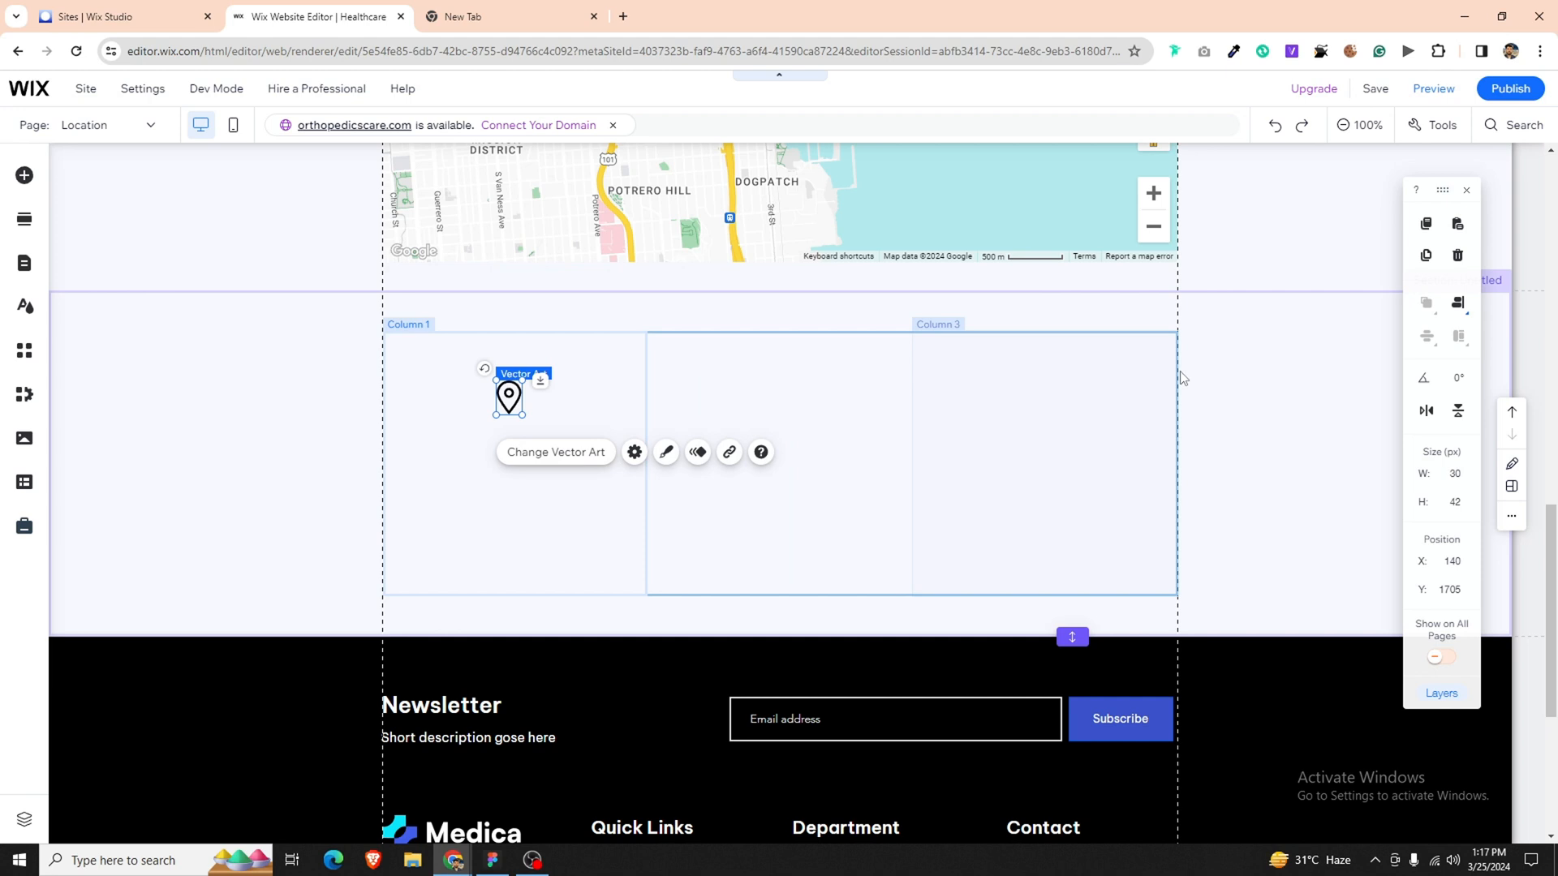
left_click(1422, 308)
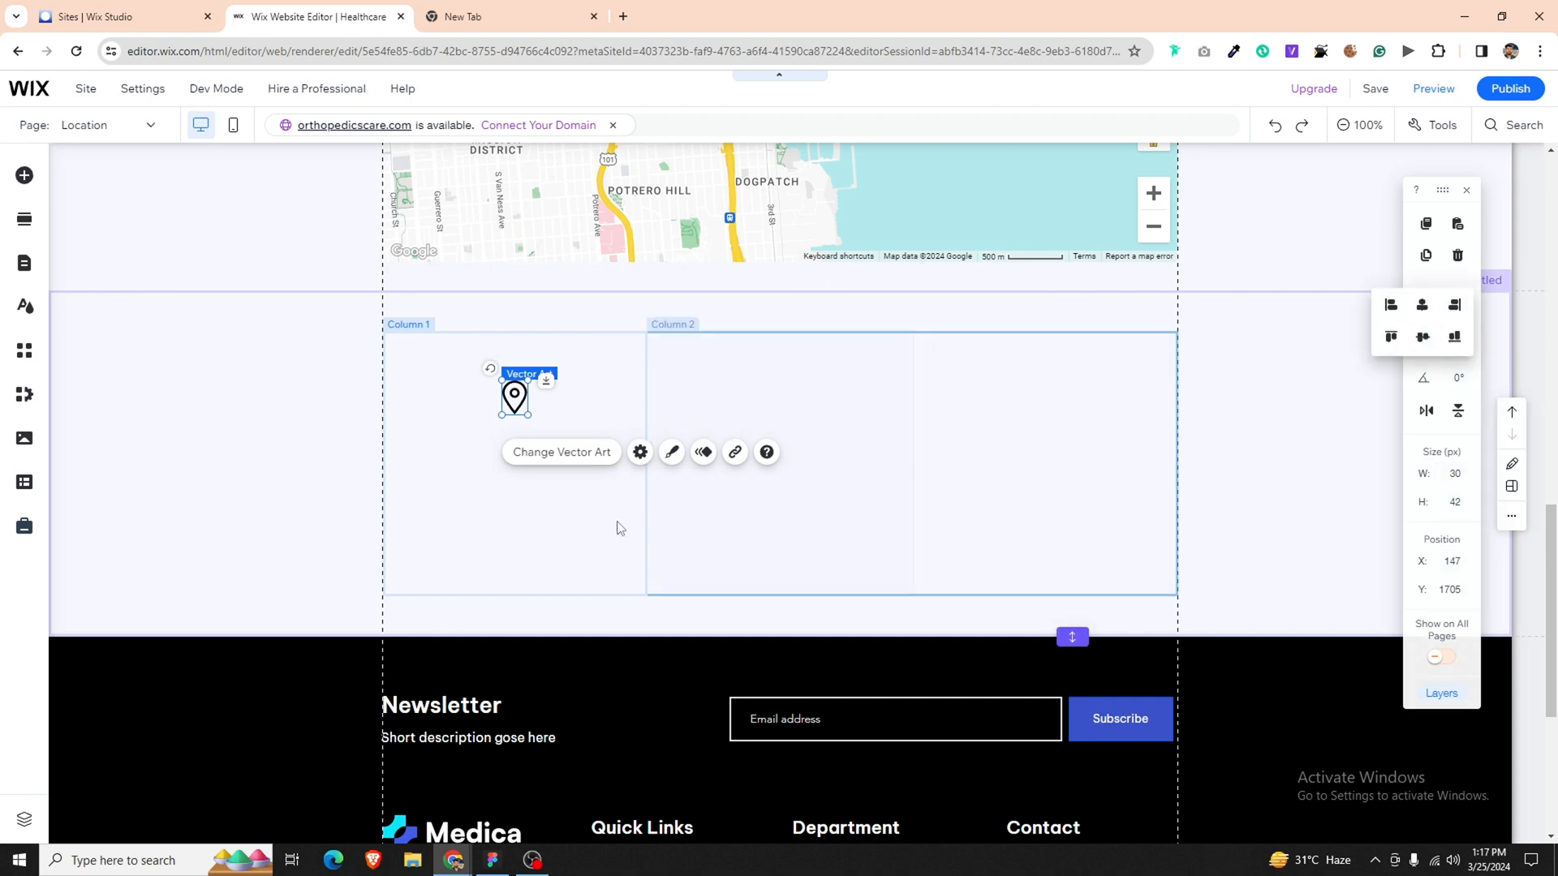
Add a heading text reading "East Melbourne Physio" below the location pin in the strip's first column.
left_click(476, 532)
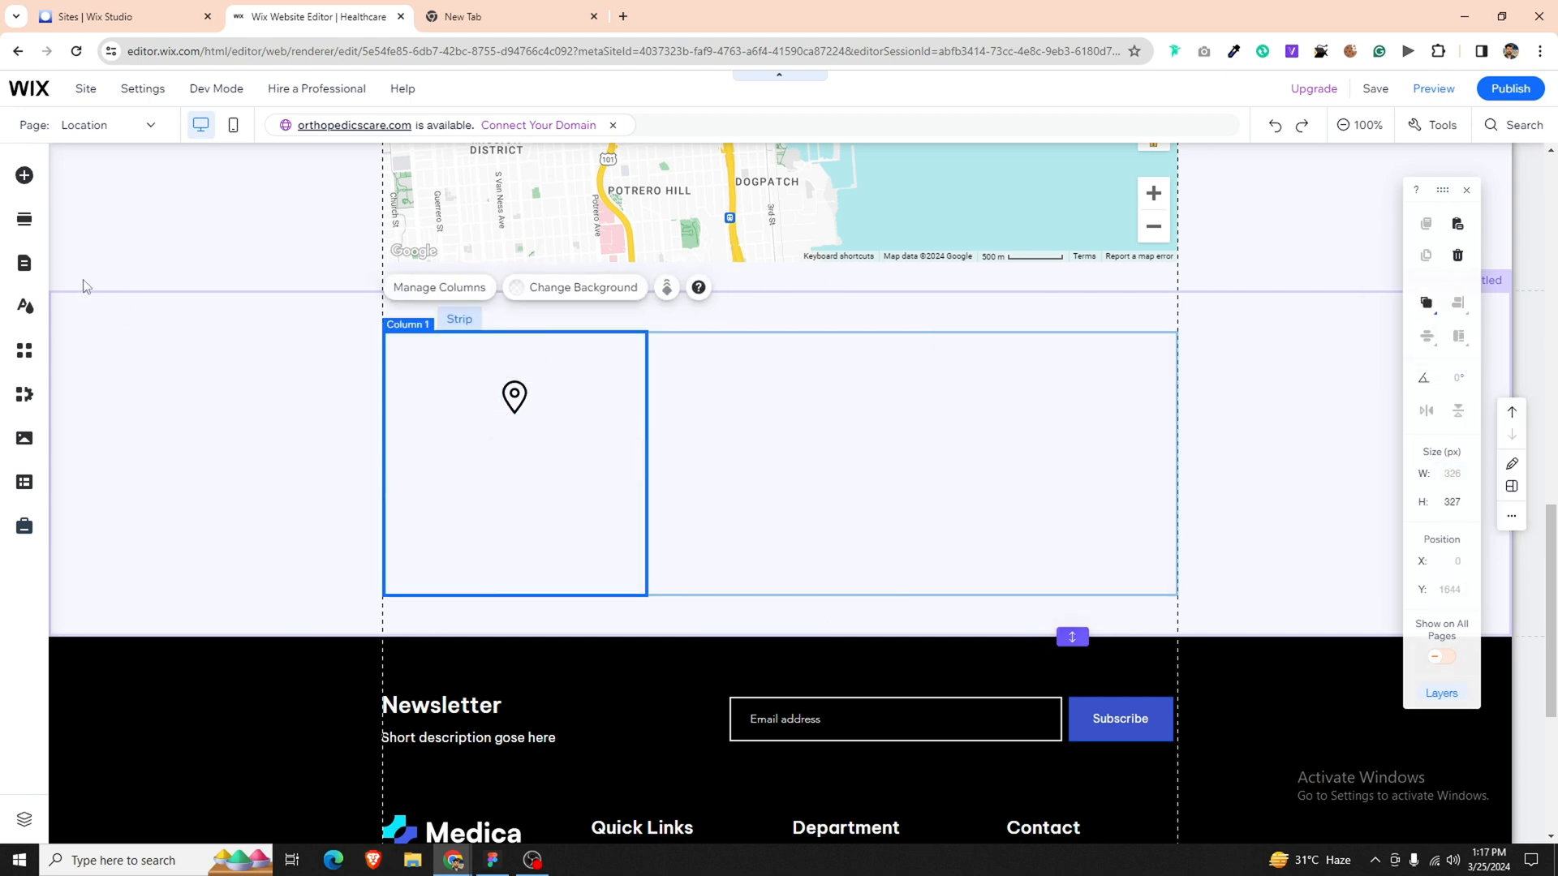
left_click(34, 184)
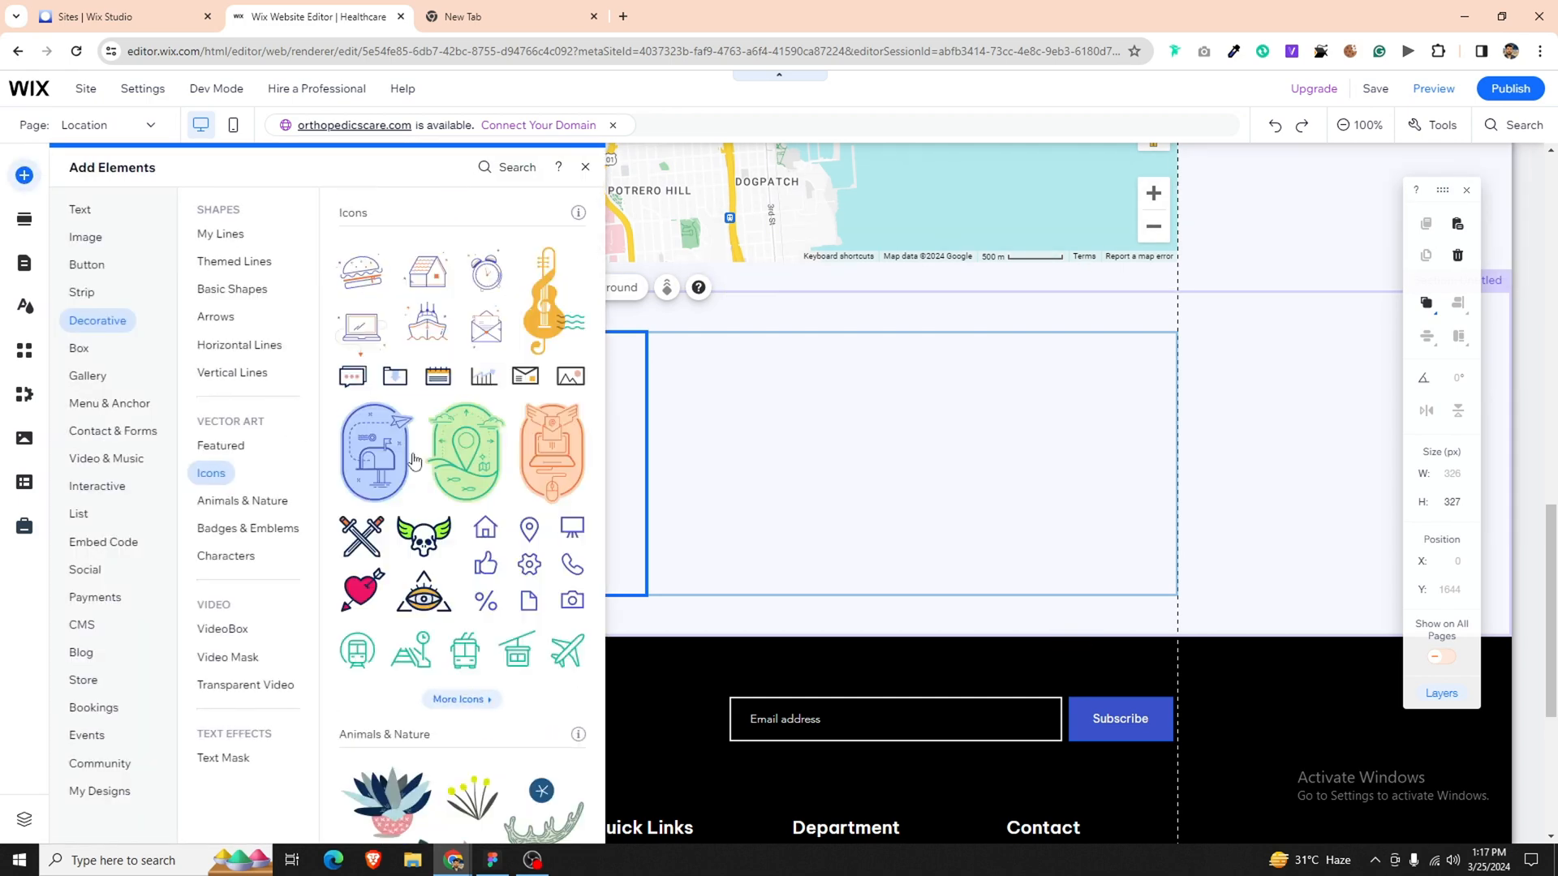
left_click(79, 209)
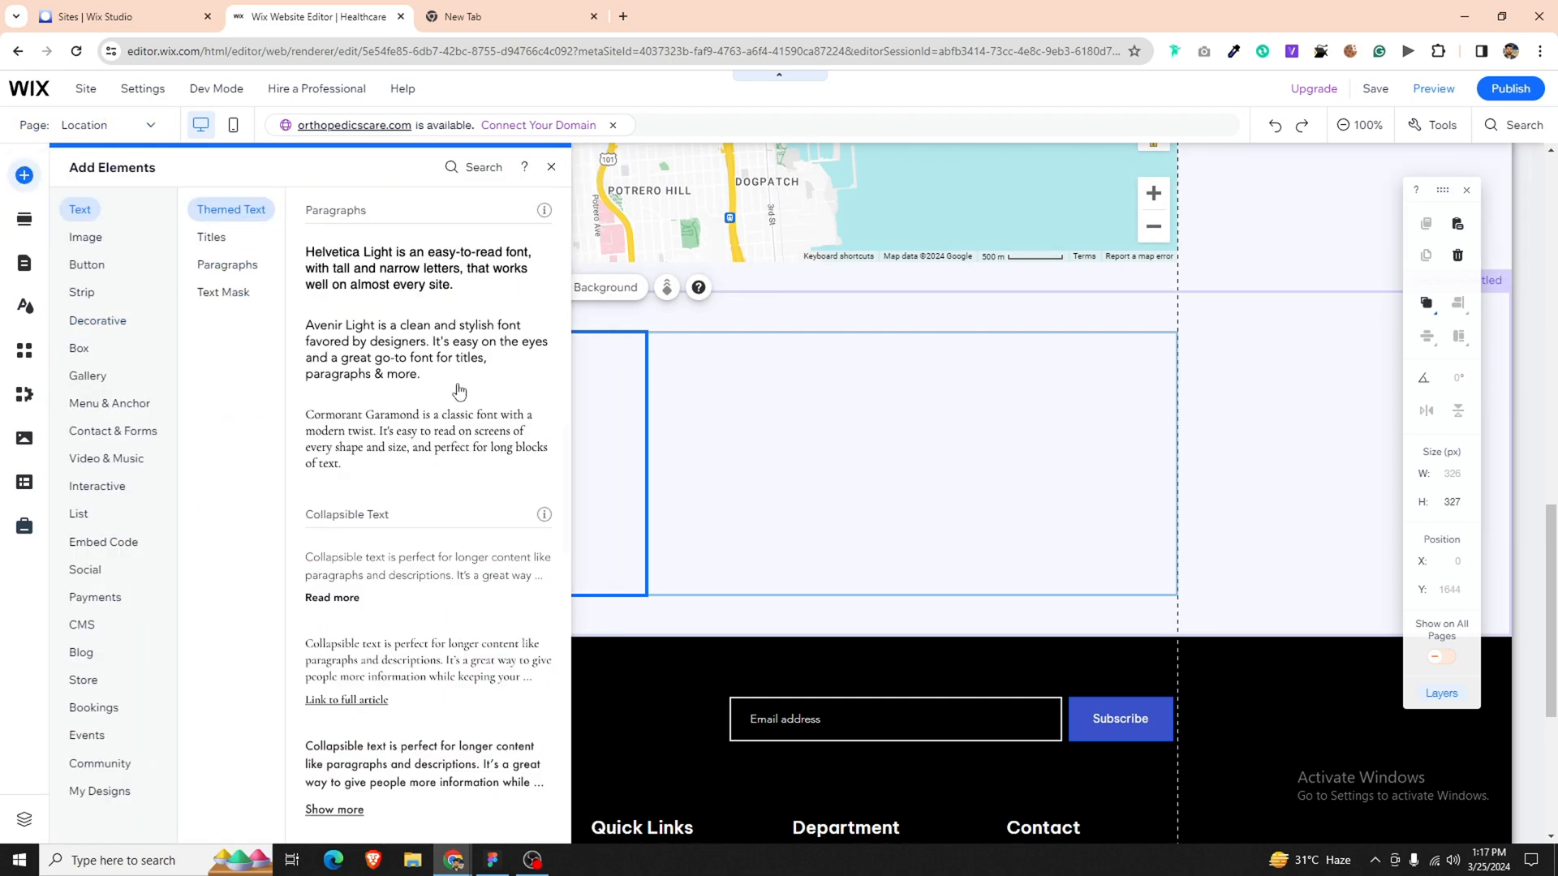
left_click_drag(367, 496, 486, 448)
double_click(492, 461)
type("East Melbourne Physio")
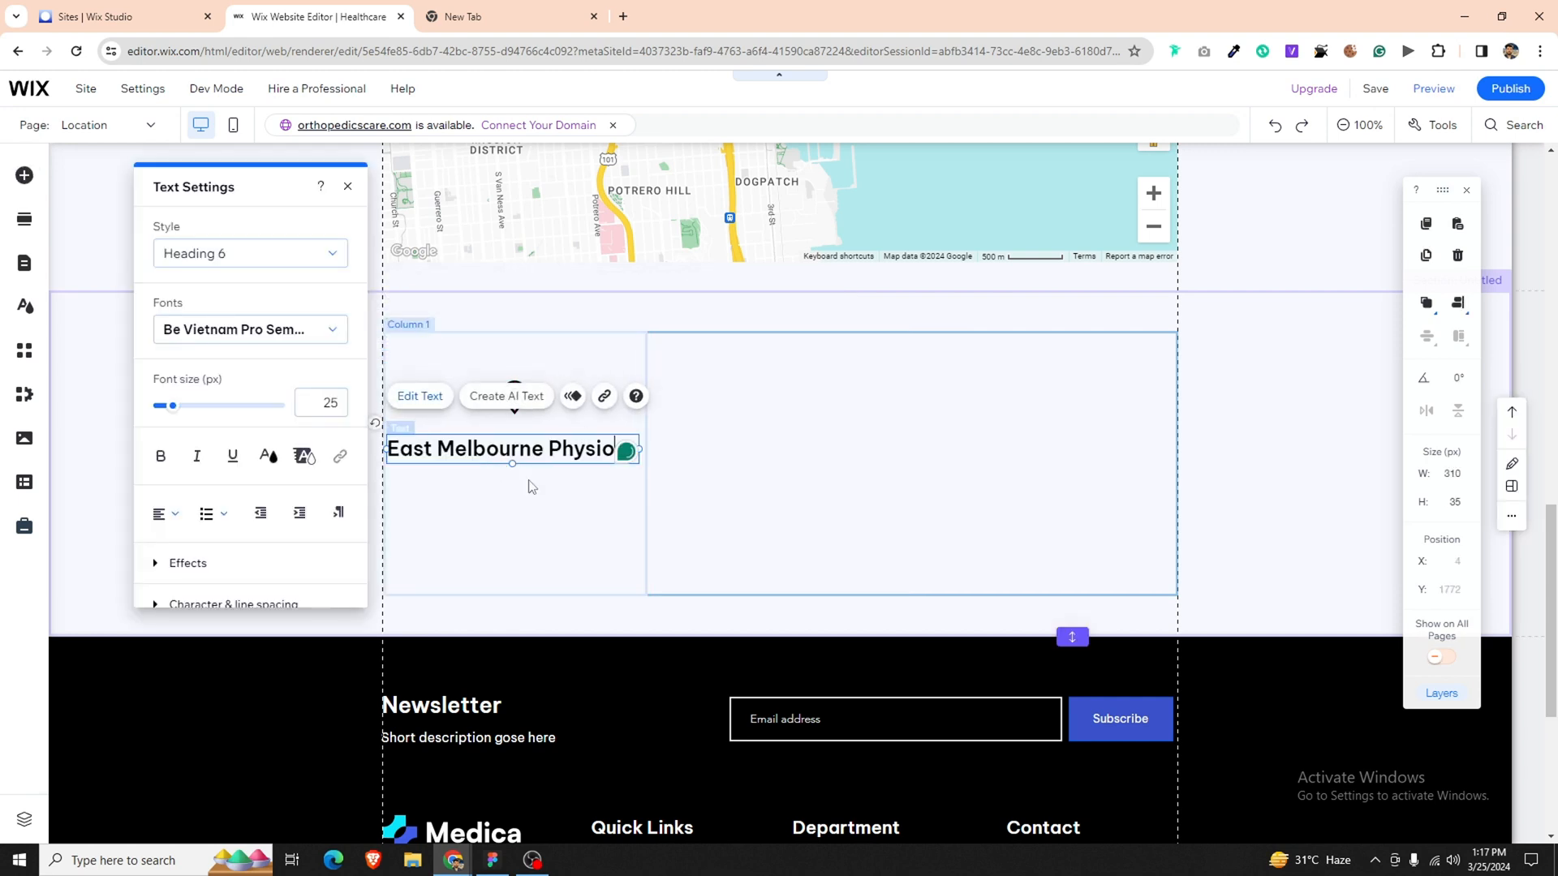
Set the East Melbourne Physio heading's font size to 20 px and center-align its text.
key("ctrl+a")
left_click(314, 410)
type("20")
key("Return")
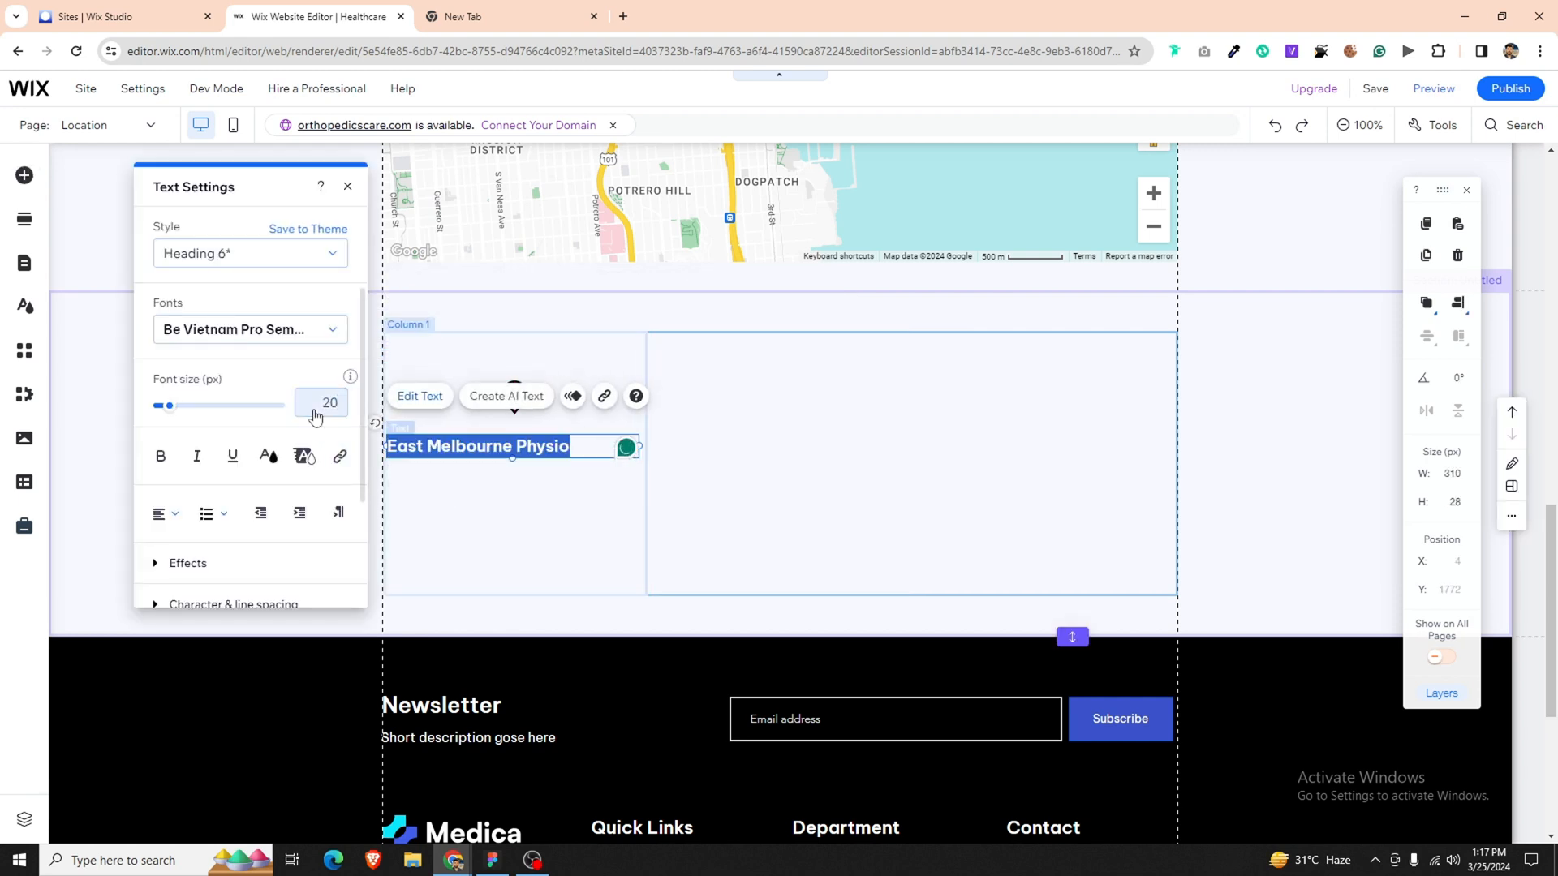
left_click(163, 511)
left_click(170, 541)
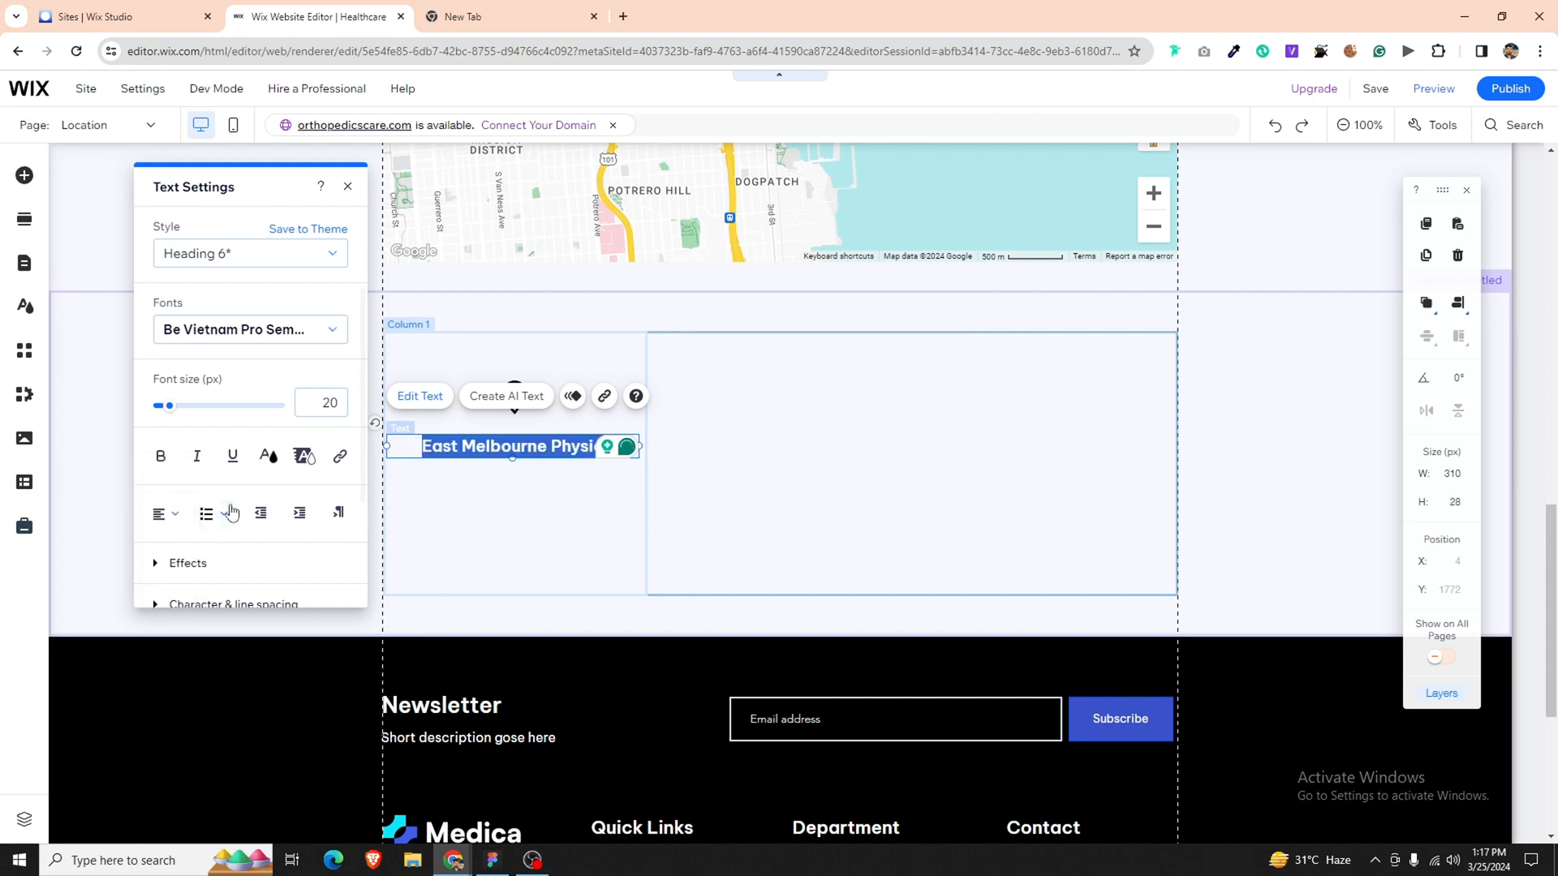
Reduce the East Melbourne Physio heading's font size by one pixel.
left_click(339, 406)
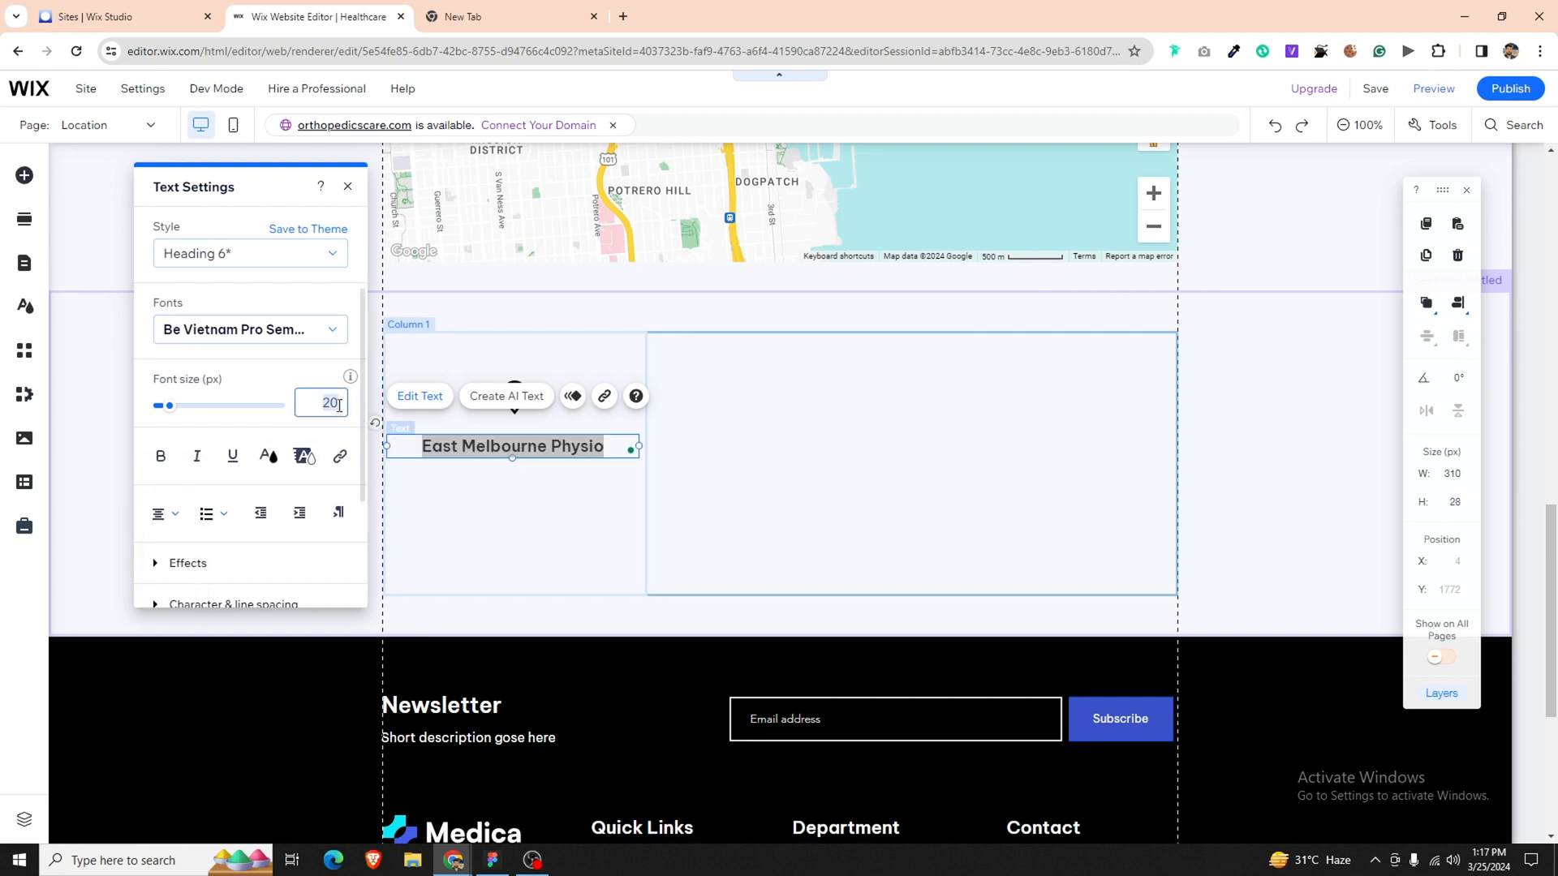
key("Down")
left_click(393, 479)
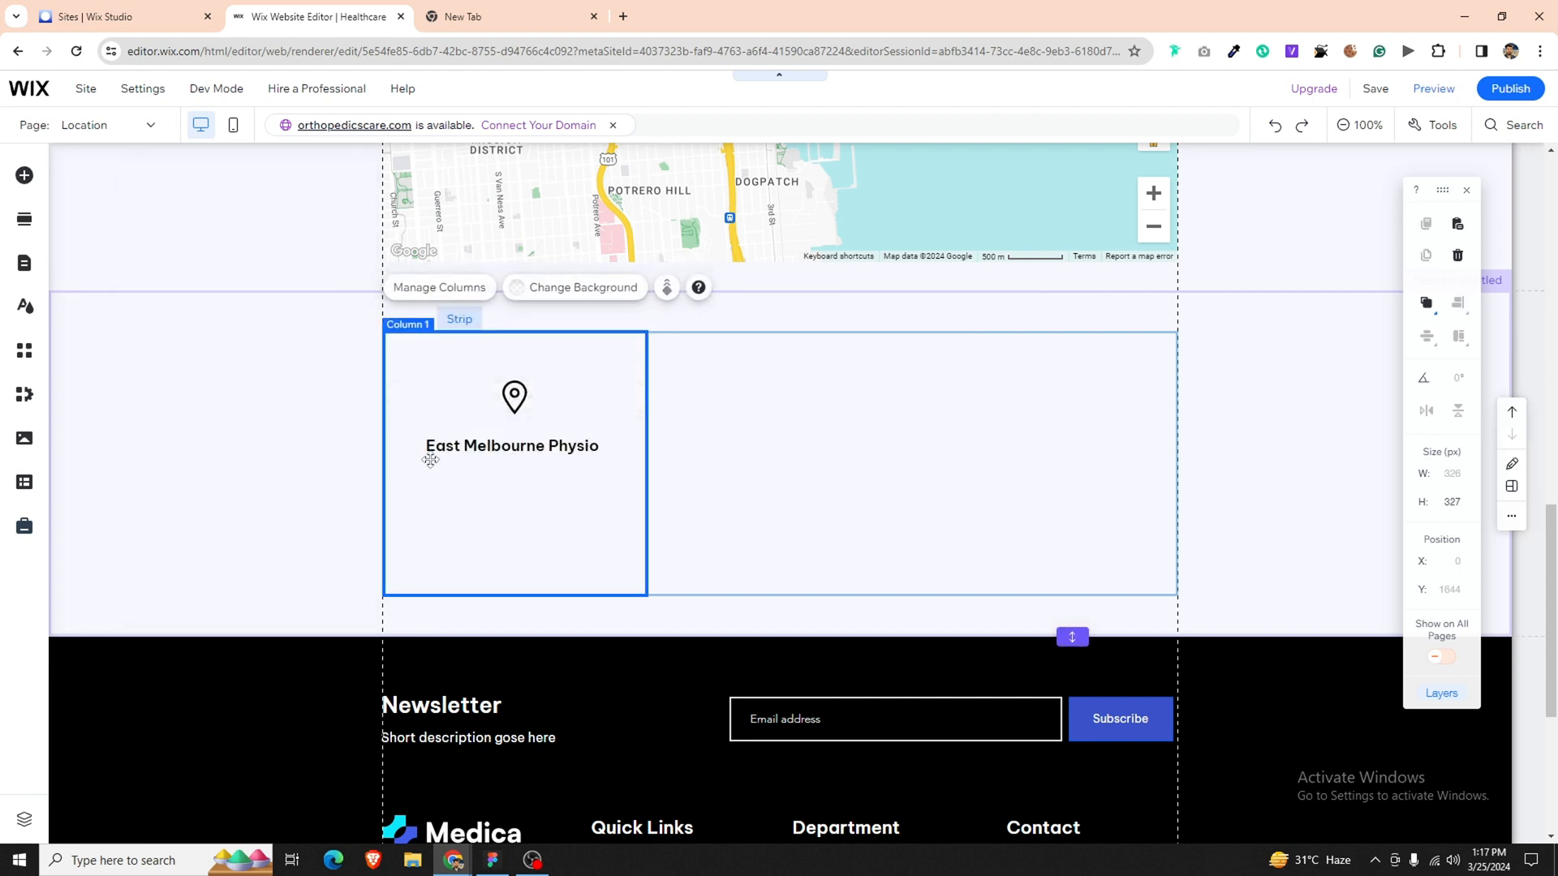
Copy the first practice's opening hours from the Figma design and add a paragraph below the Wix heading reading "Mon-Wed 7am to 6pm.".
left_click(493, 859)
left_click(573, 520)
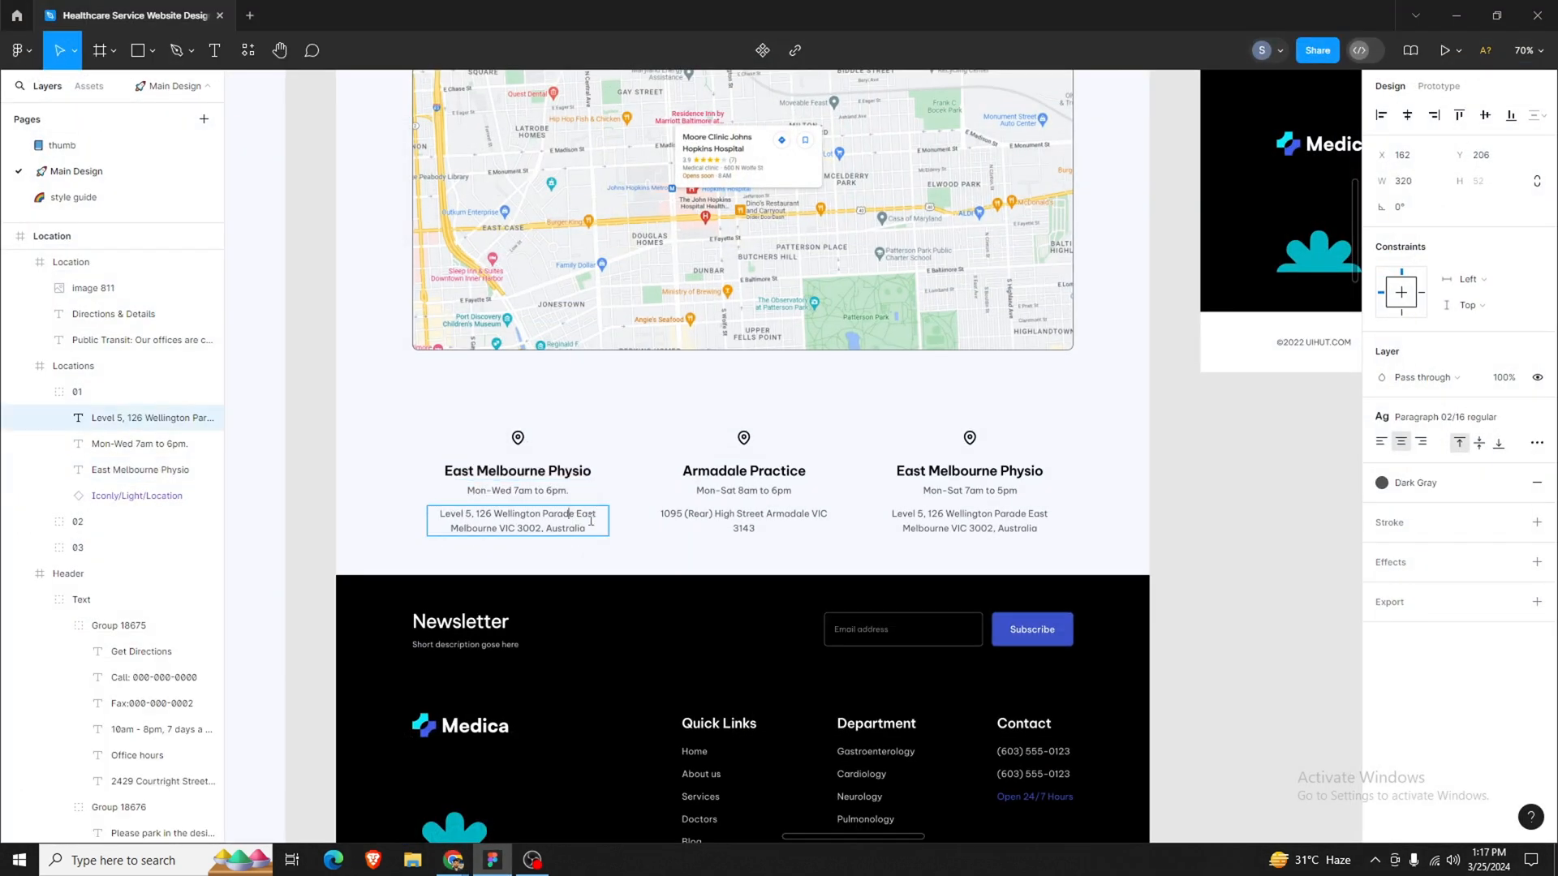
left_click(562, 492)
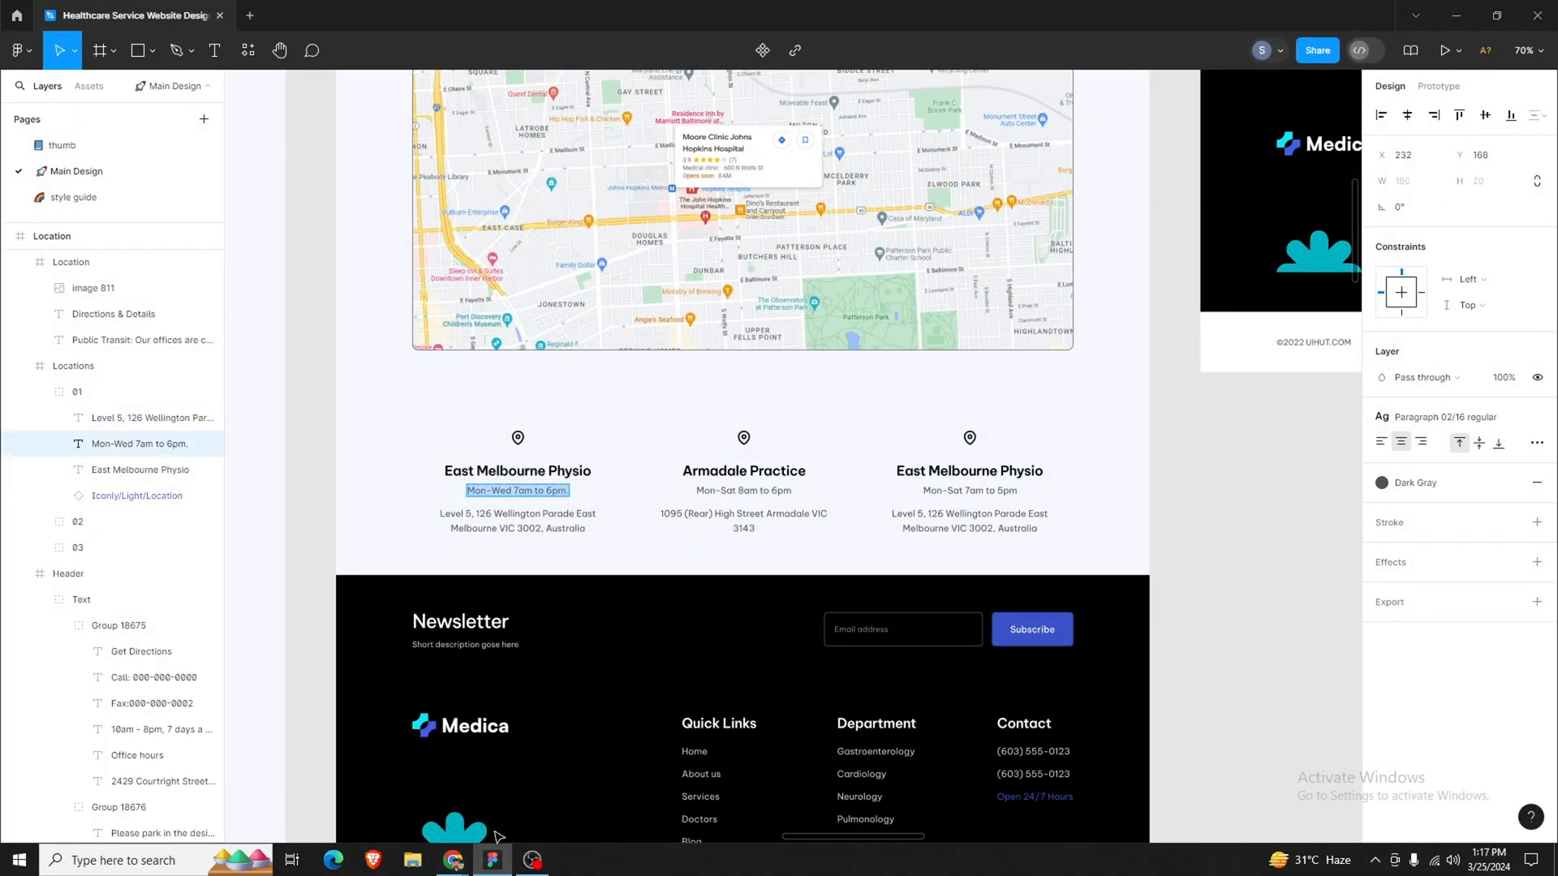
left_click(492, 858)
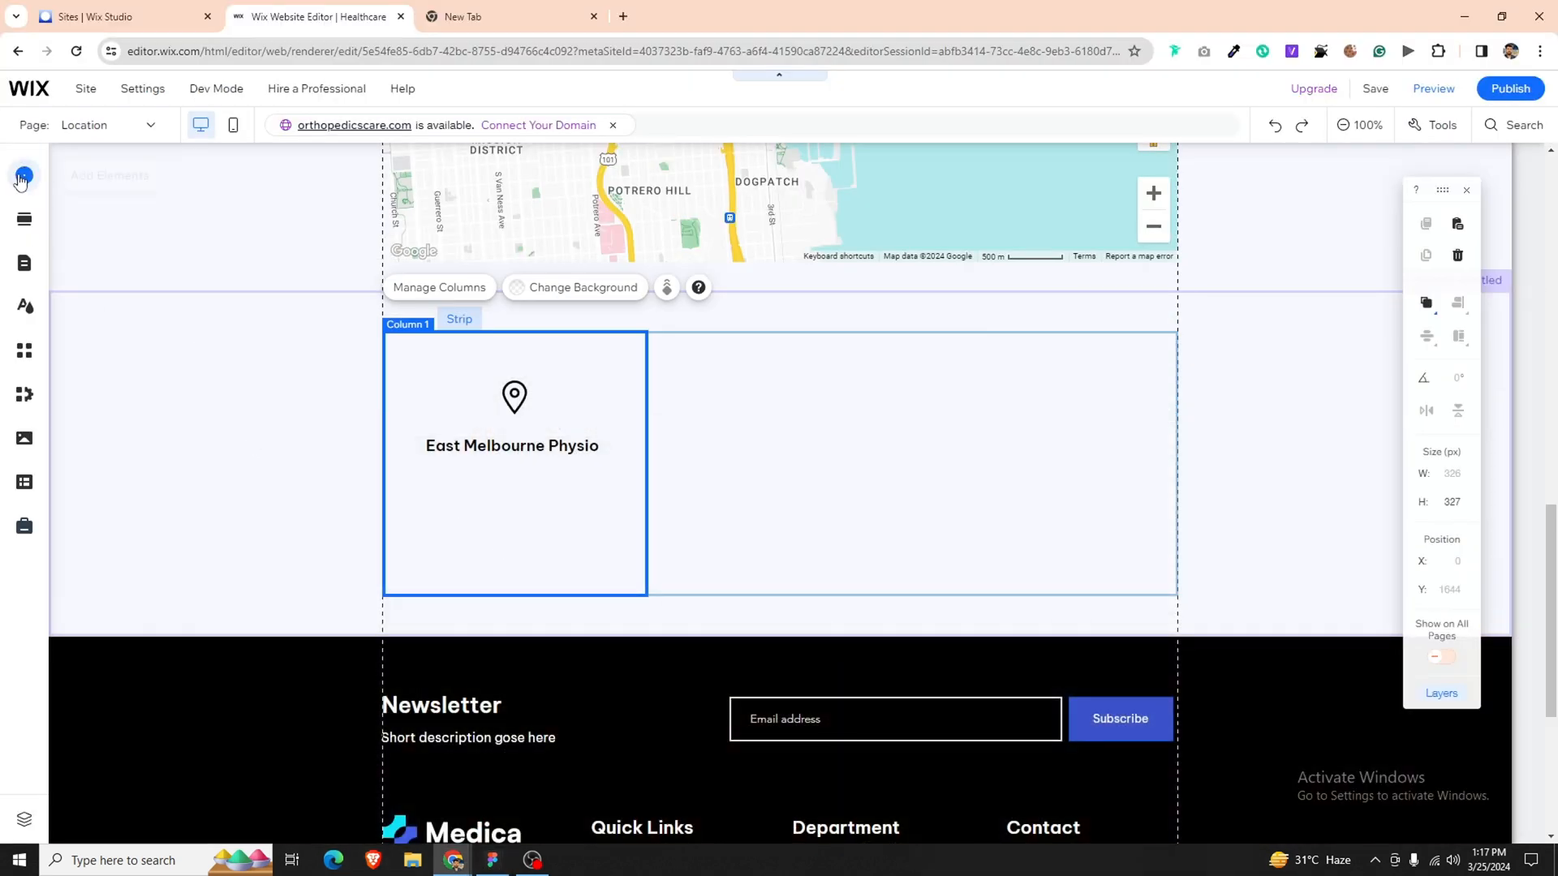
left_click(22, 177)
left_click_drag(376, 661, 464, 500)
double_click(523, 505)
type("Mon-Wed 7am to 6pm.")
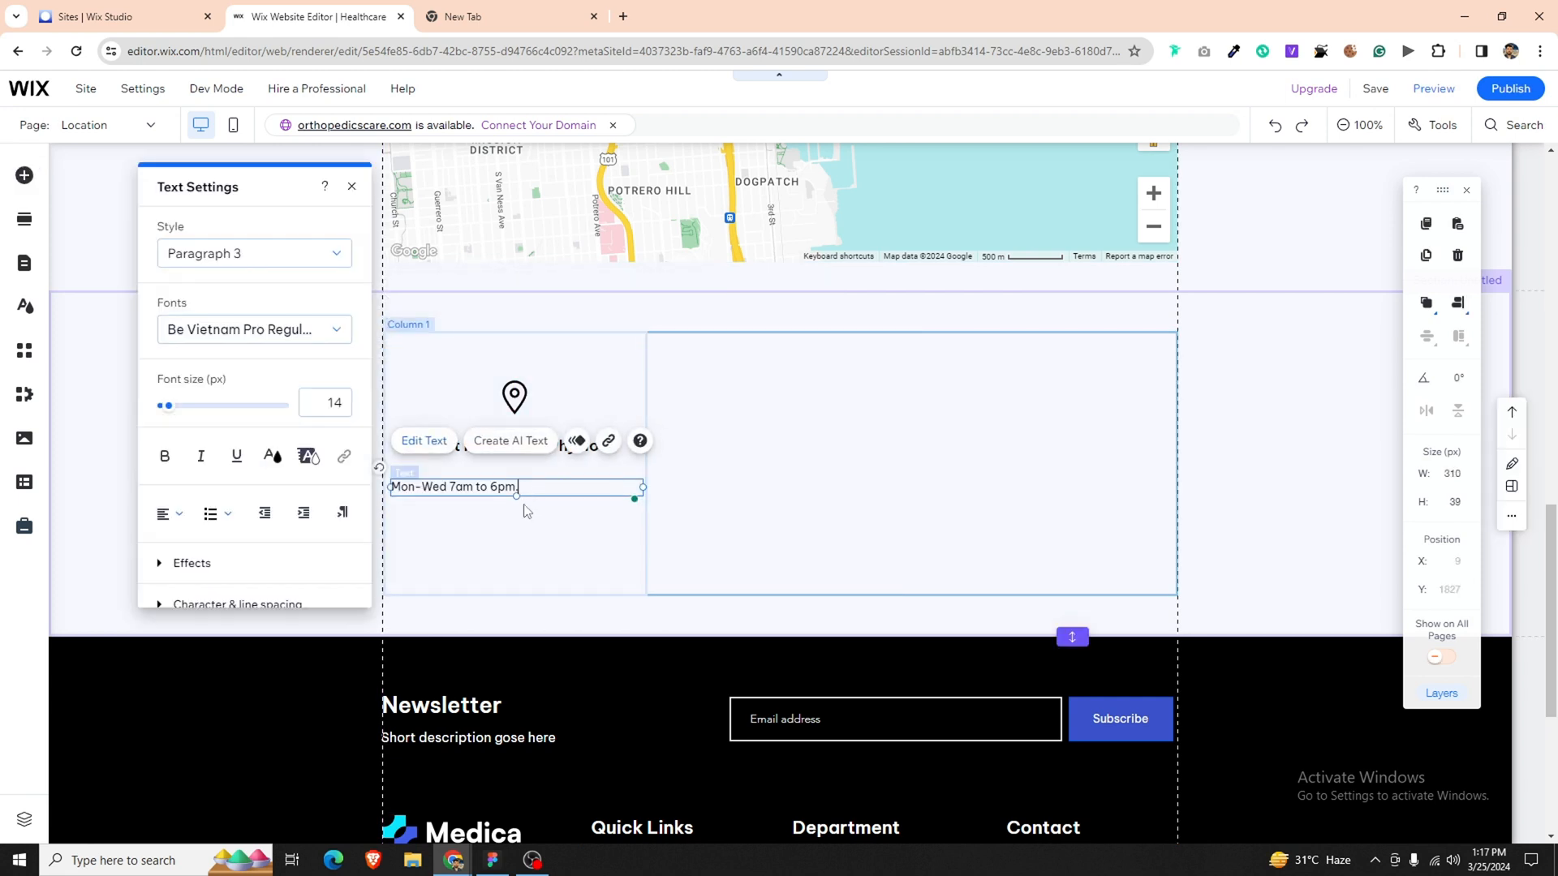
Center-align the opening hours text within its box.
key("ctrl+a")
left_click(169, 514)
left_click(175, 560)
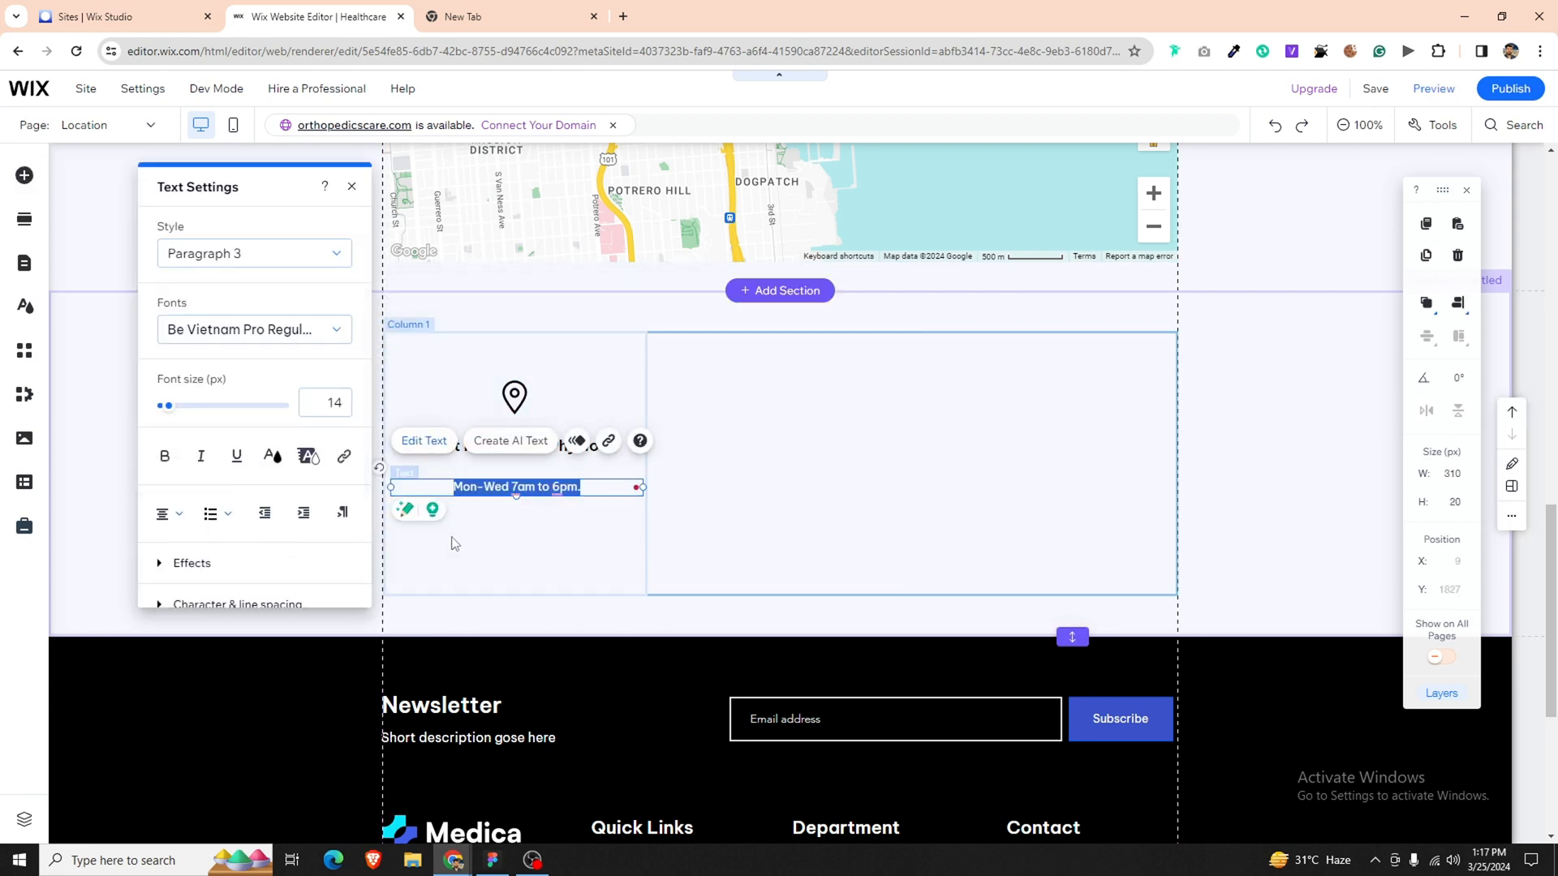
left_click(525, 507)
Narrow the opening hours box to about 235 px, center it in the first column and move it up just under the heading.
left_click(524, 487)
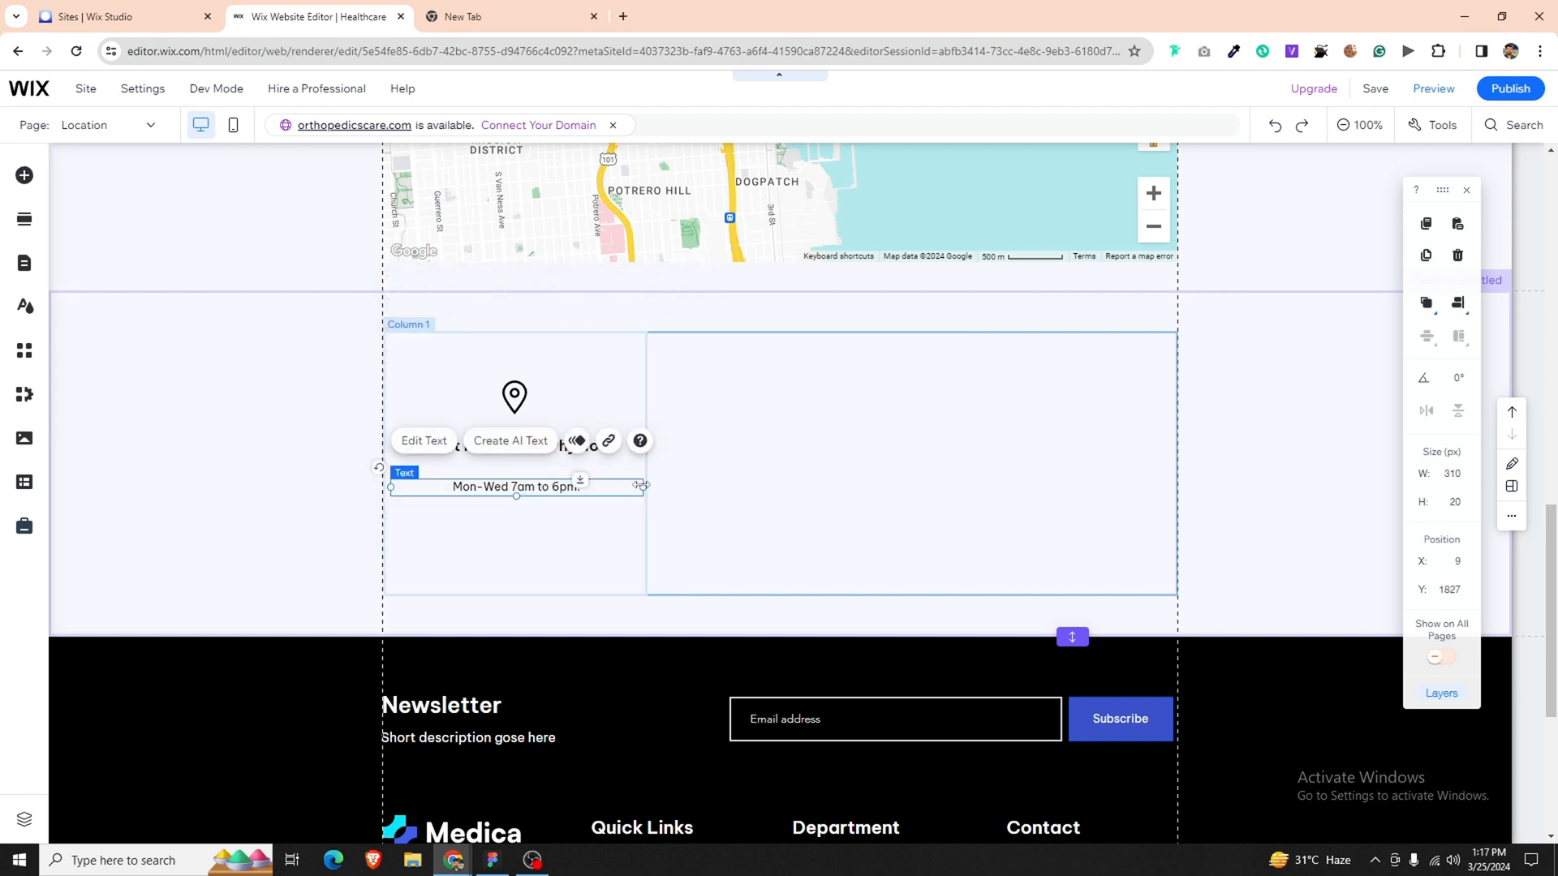
left_click_drag(642, 486, 581, 486)
left_click(1458, 304)
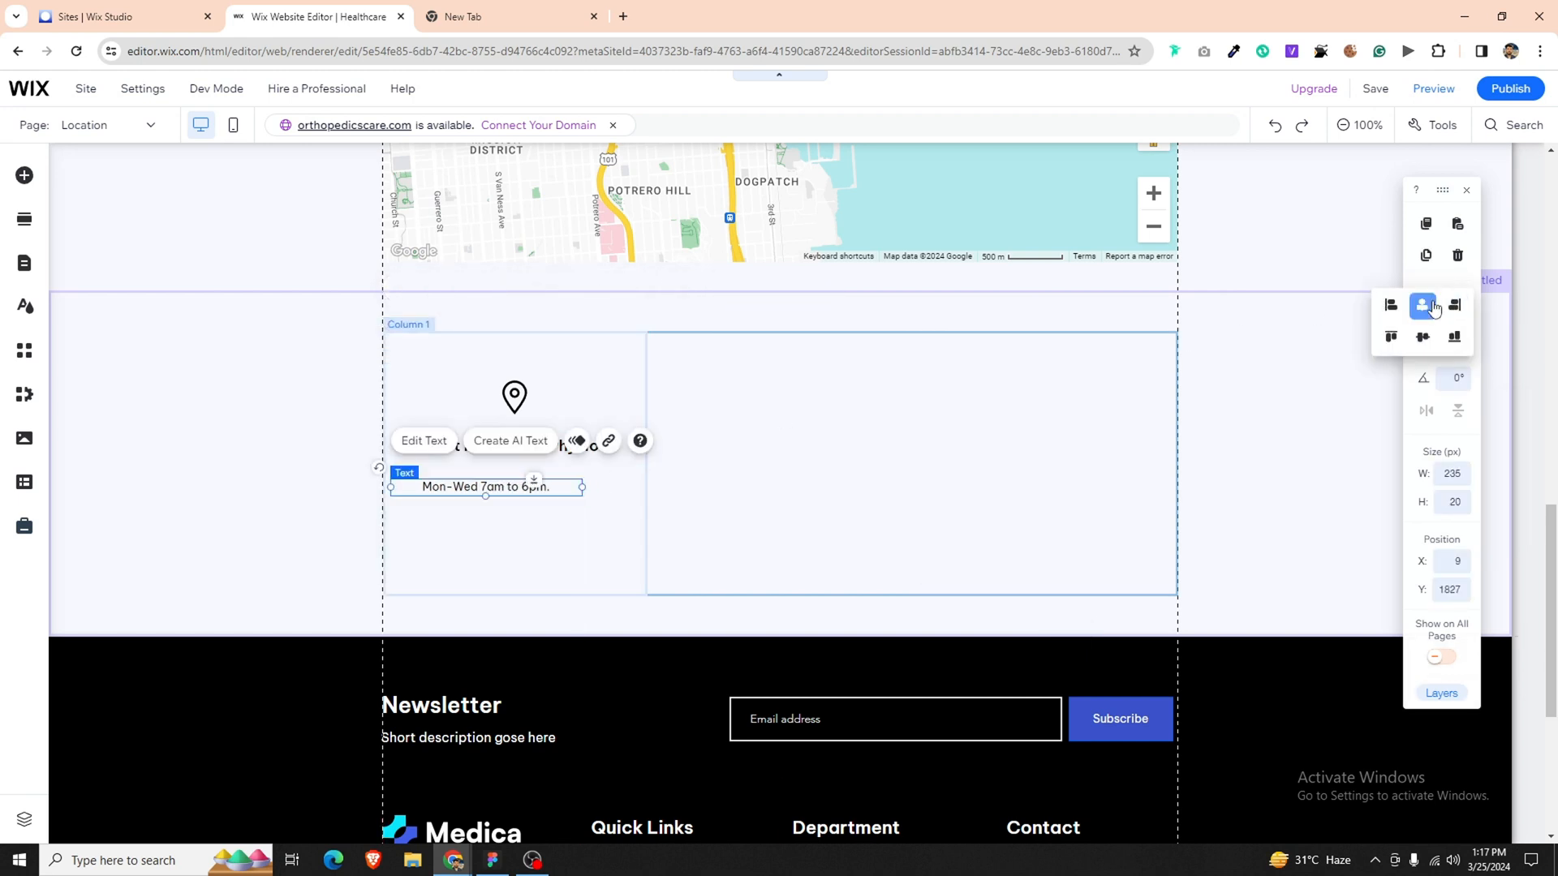
left_click(1435, 307)
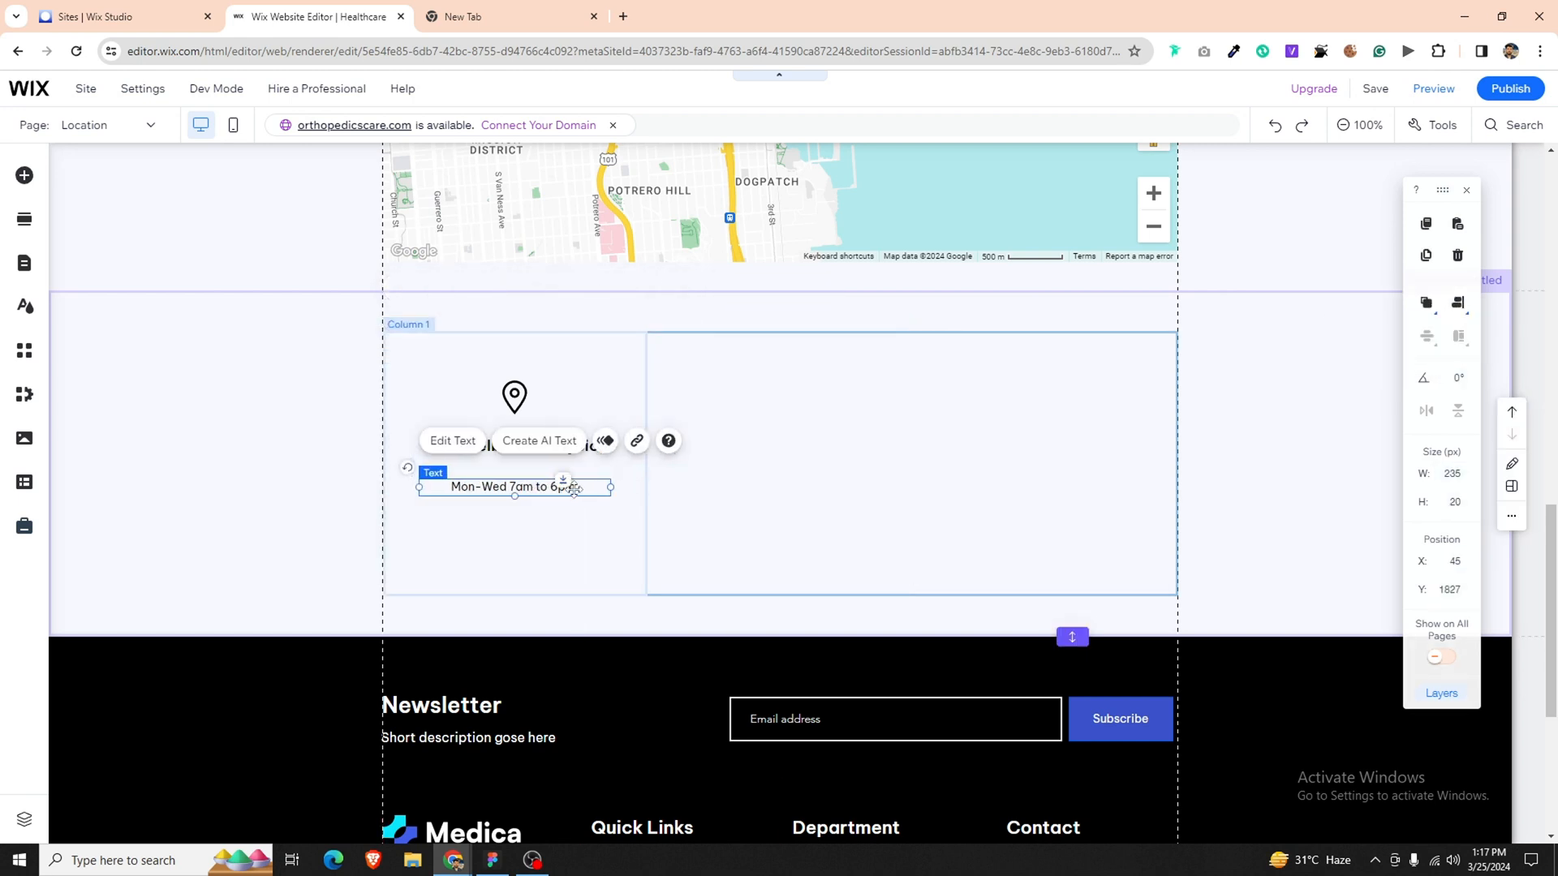
left_click_drag(575, 488, 568, 472)
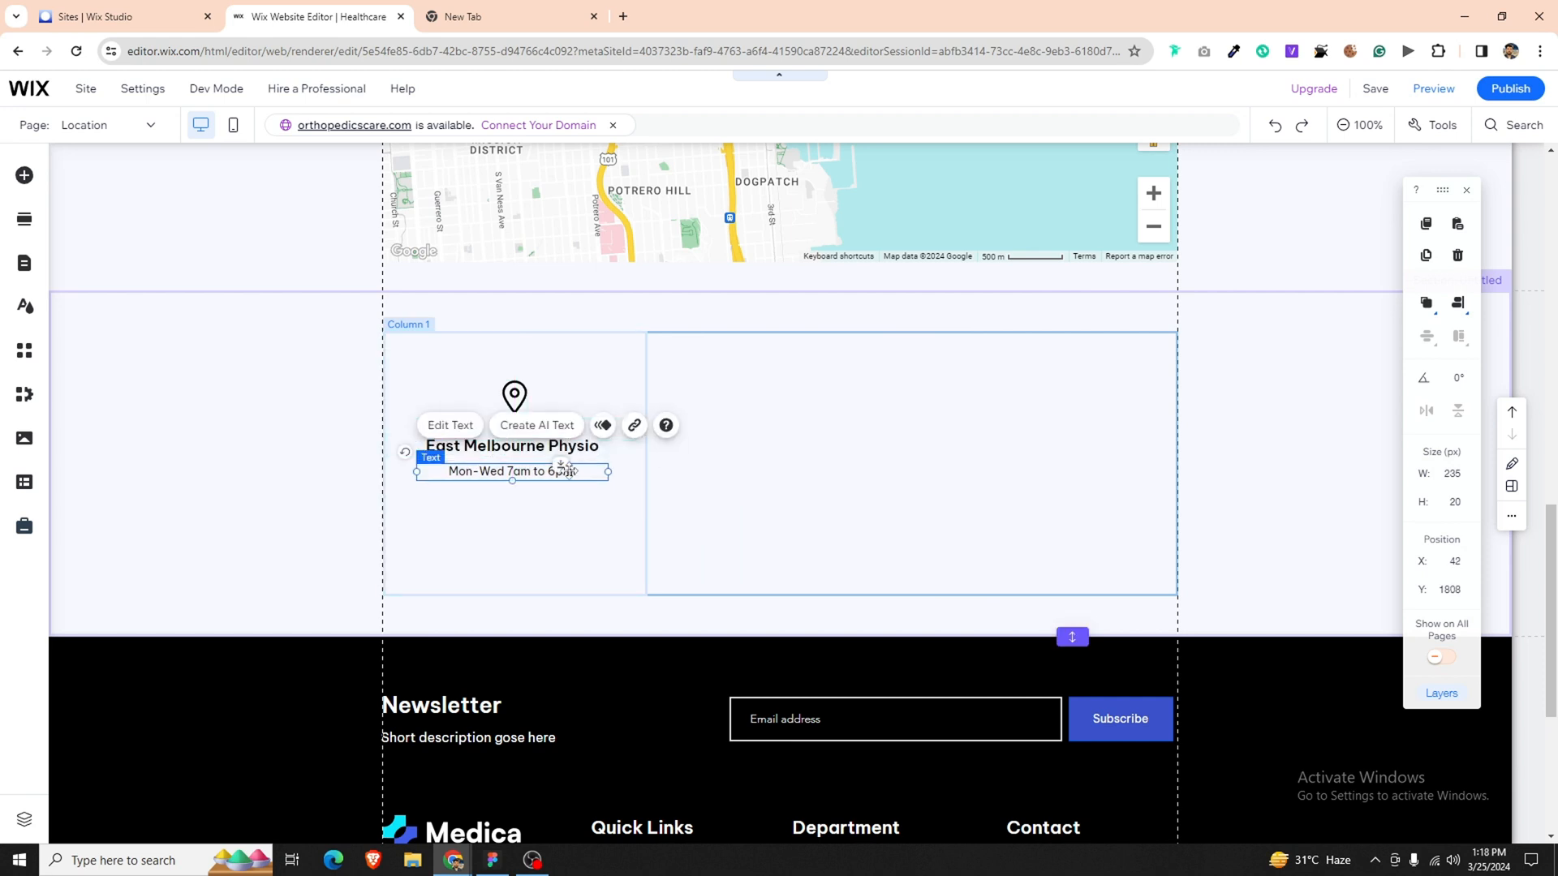
Narrow the East Melbourne Physio heading box to about 257 px and center it horizontally in the first column.
left_click(524, 403)
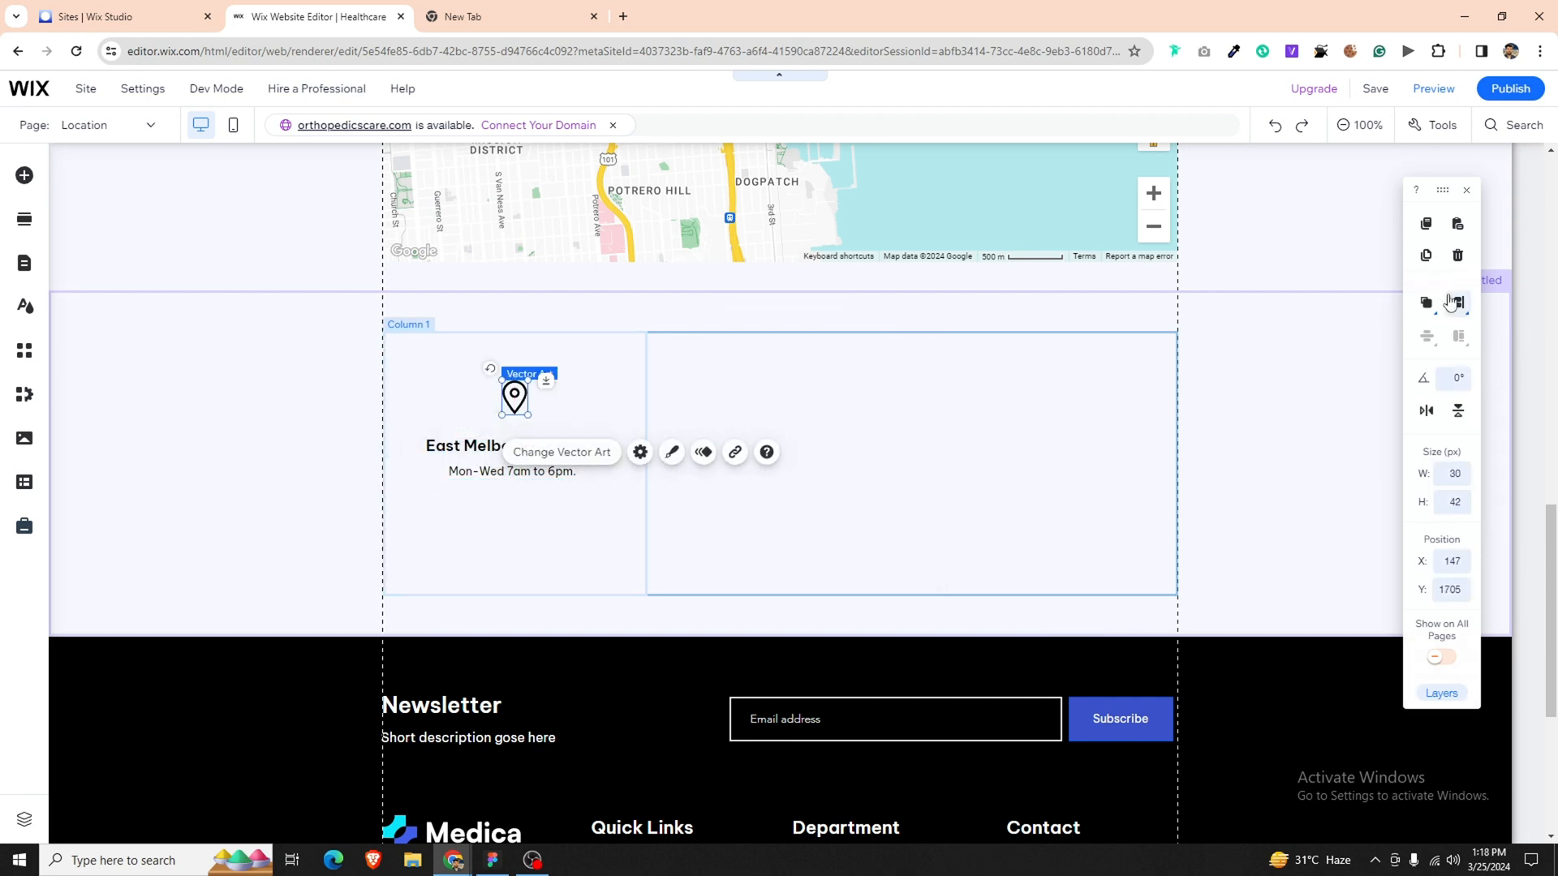
left_click(1459, 303)
left_click(466, 445)
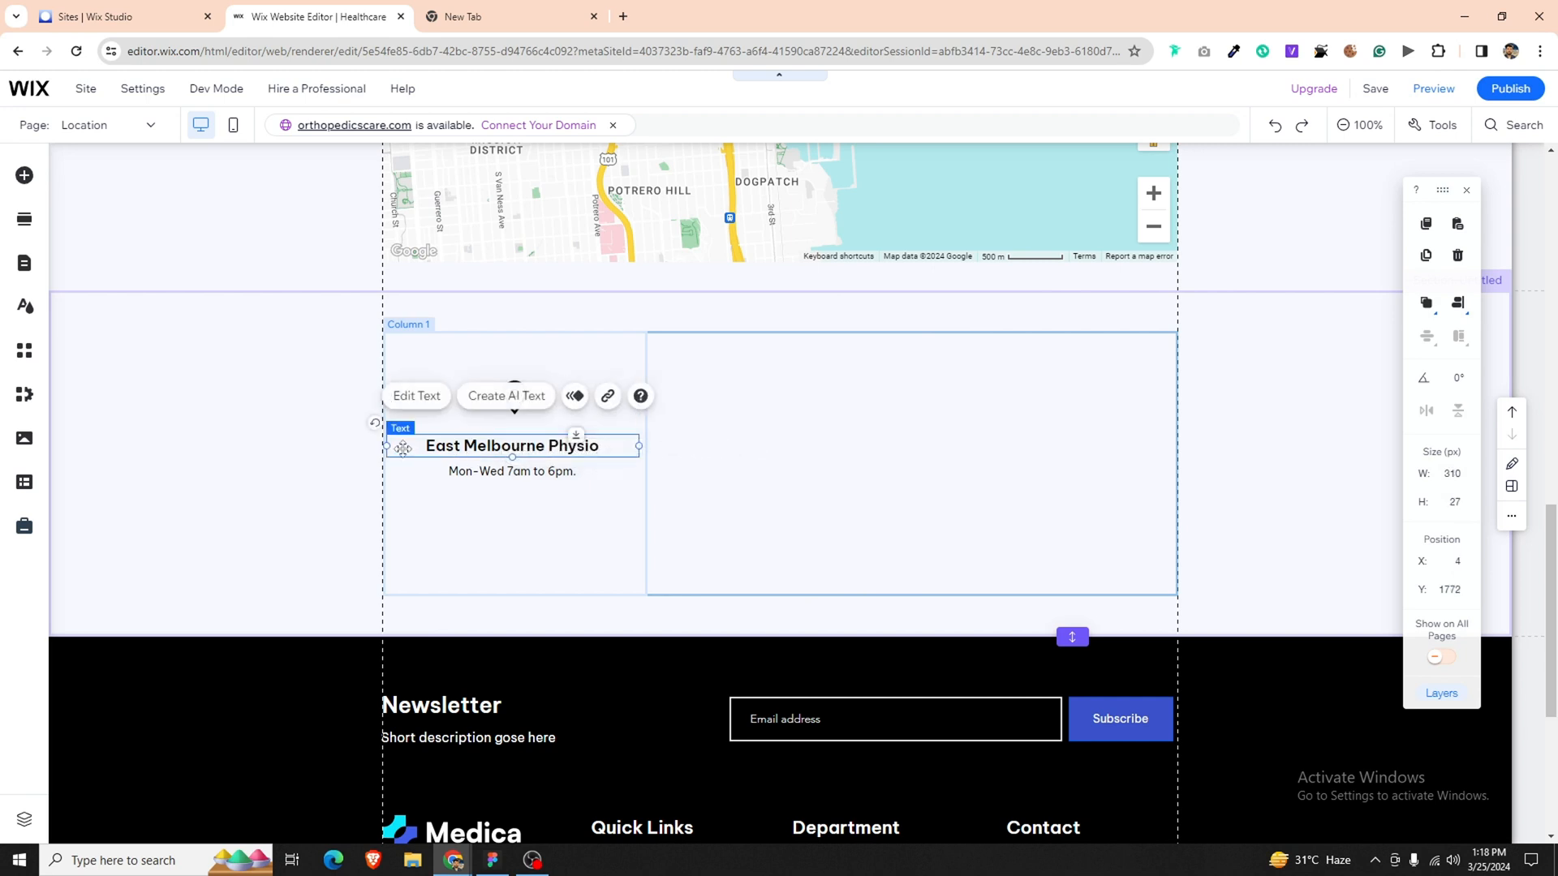
left_click_drag(390, 445, 429, 445)
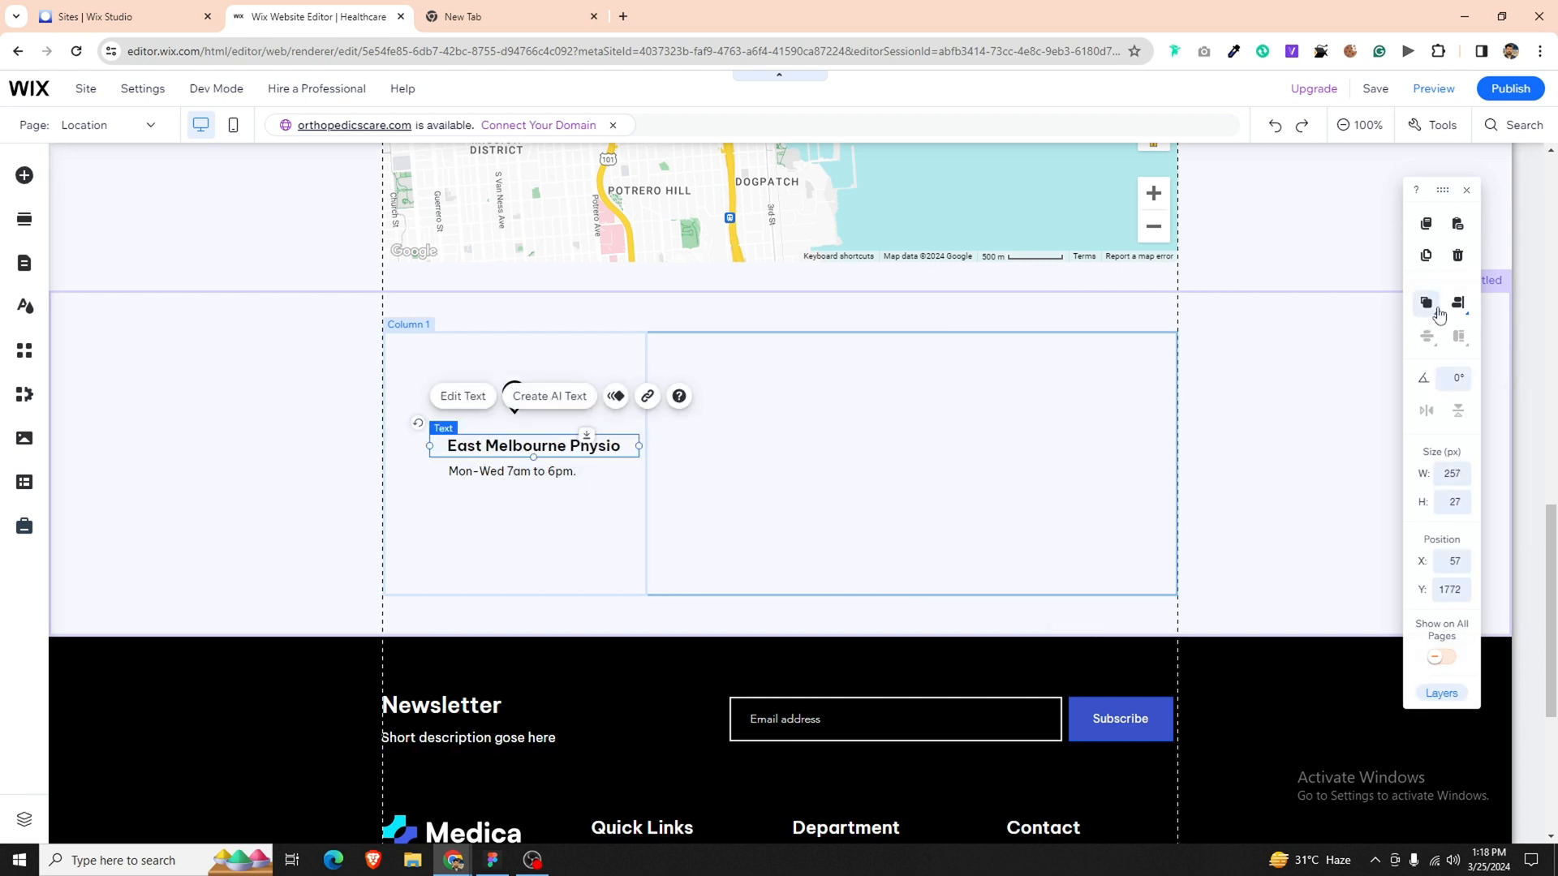
left_click(1449, 313)
left_click(1422, 311)
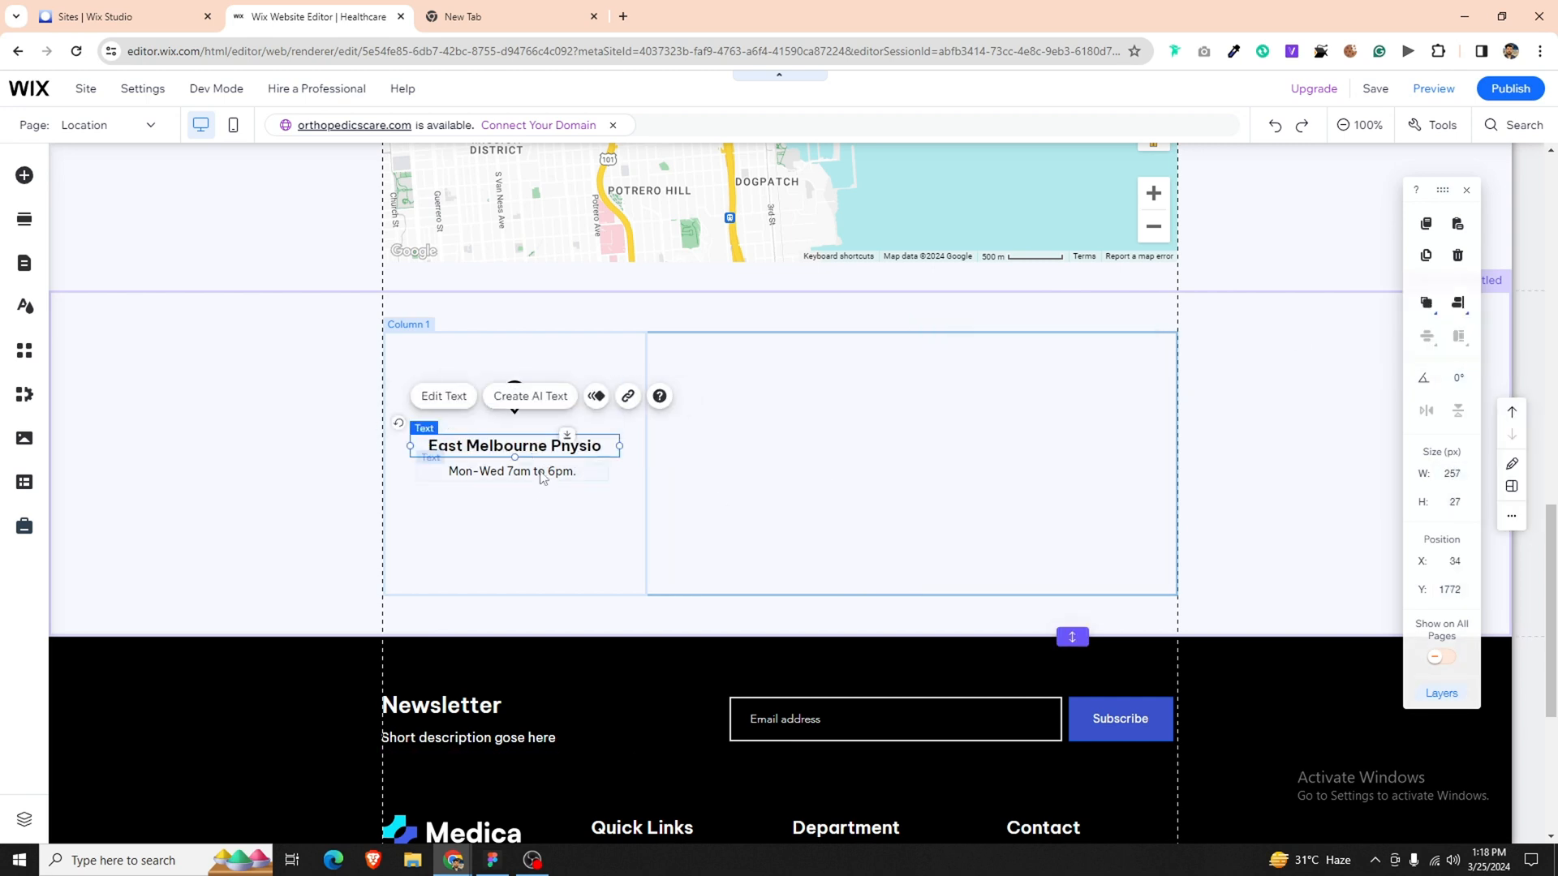
Align the opening hours box to the horizontal center of the first column.
left_click(542, 476)
left_click(1459, 307)
left_click(1426, 307)
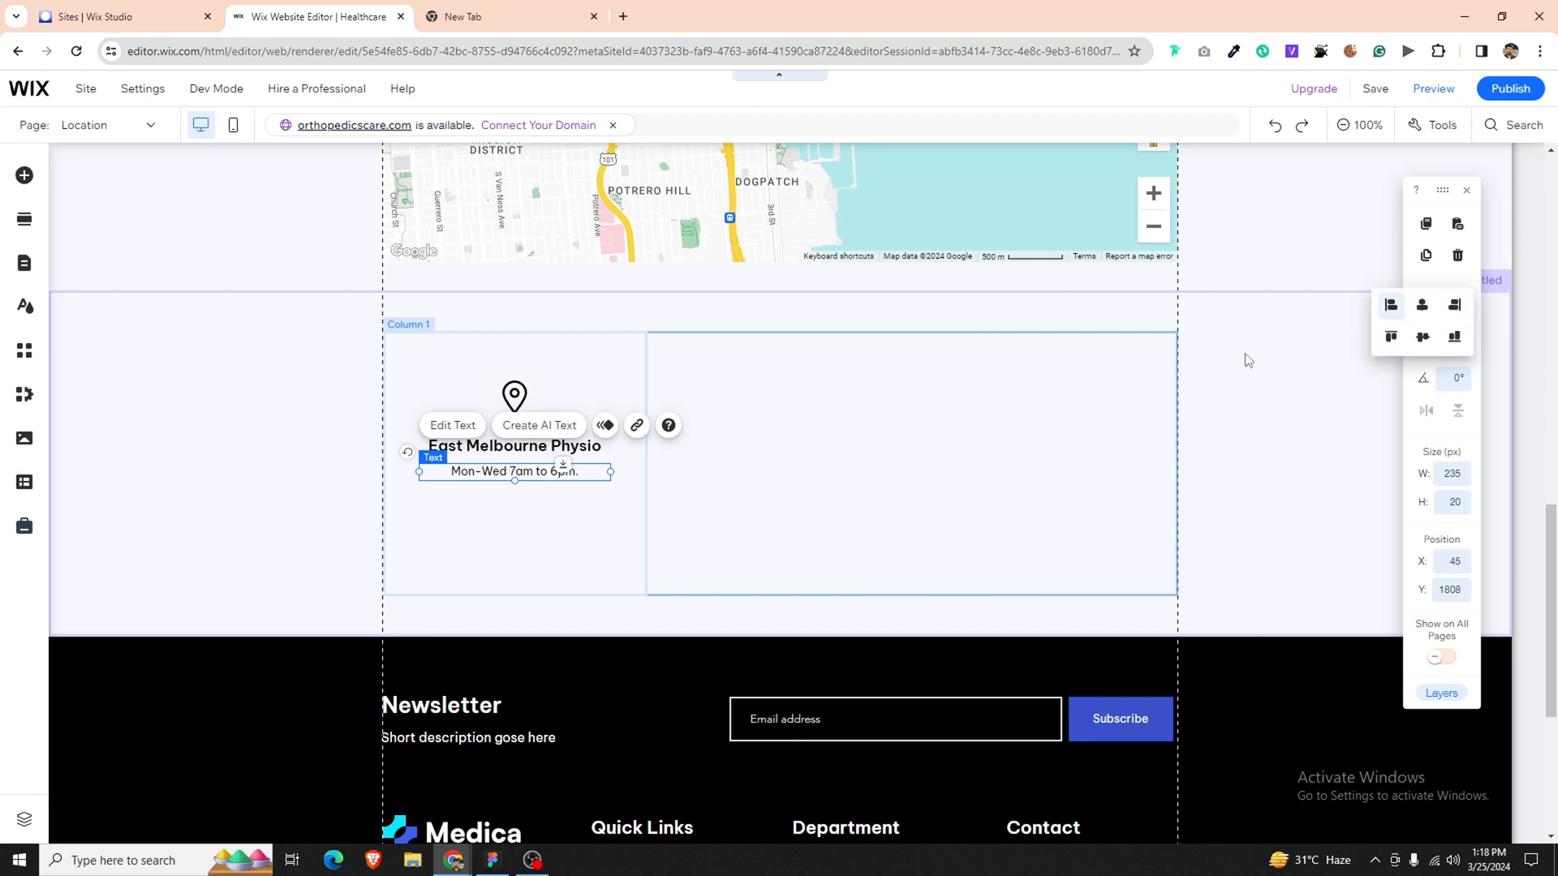
left_click(498, 533)
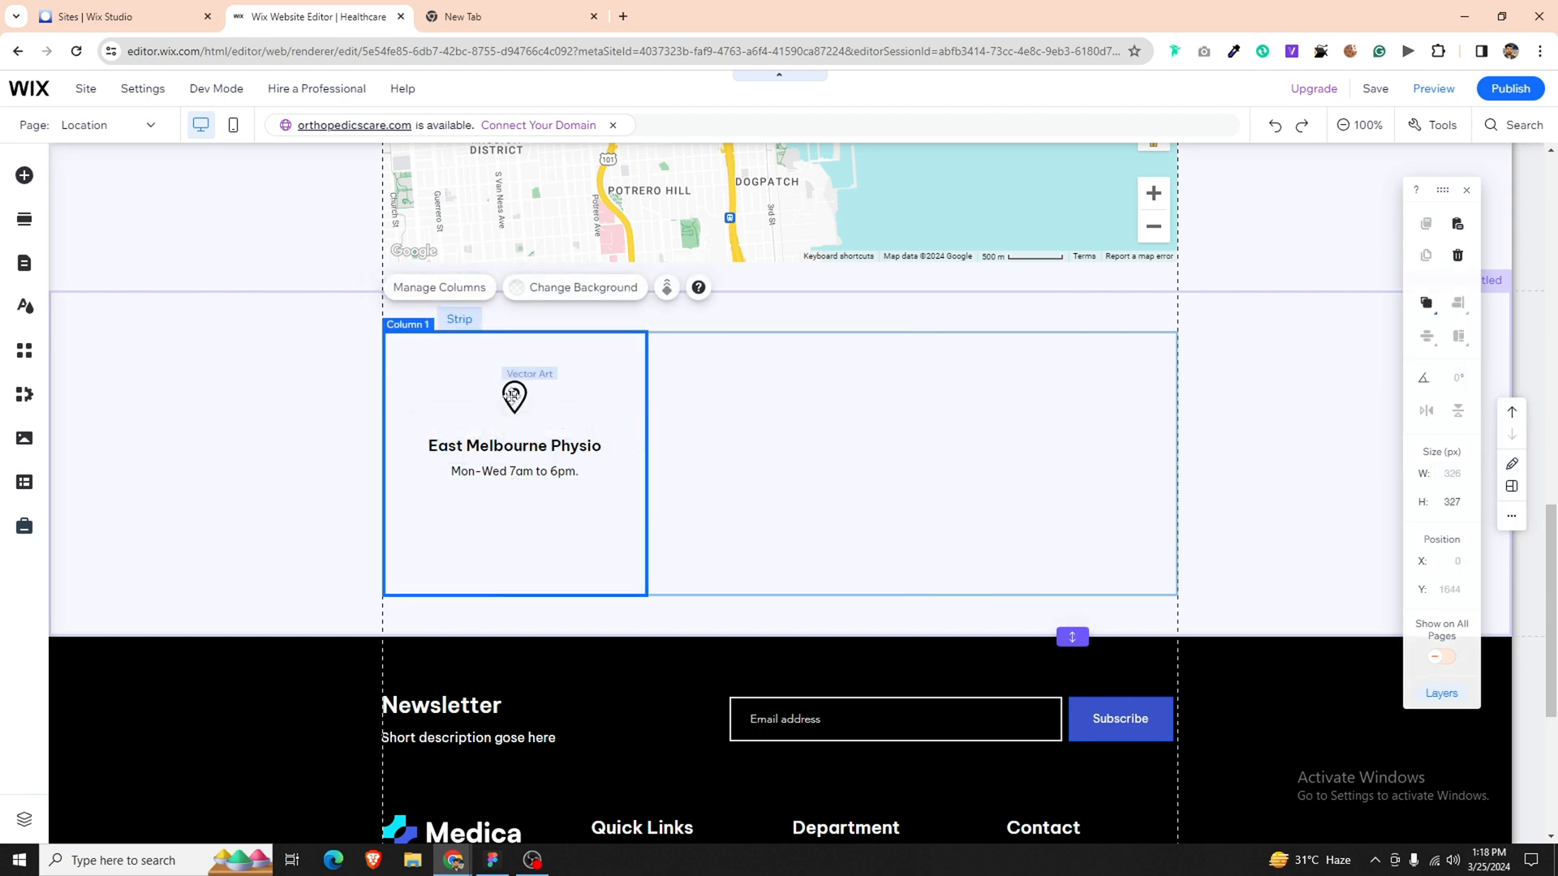
Center the location pin in the first column and shift the heading with the opening hours up, placing the heading at about Y 1760.
left_click(512, 396)
left_click(1427, 304)
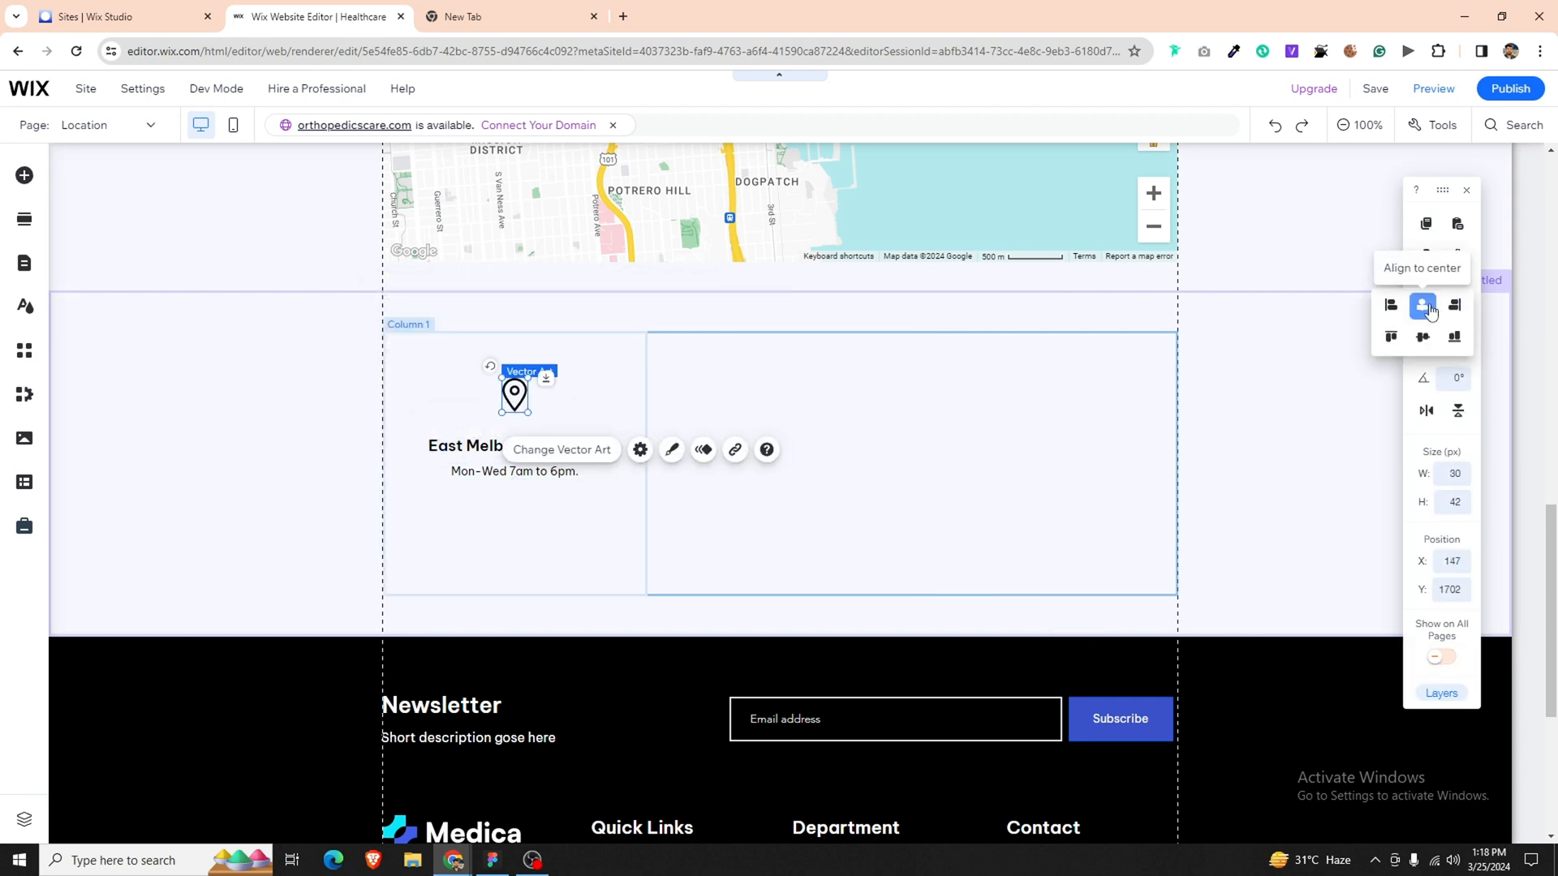
left_click(528, 529)
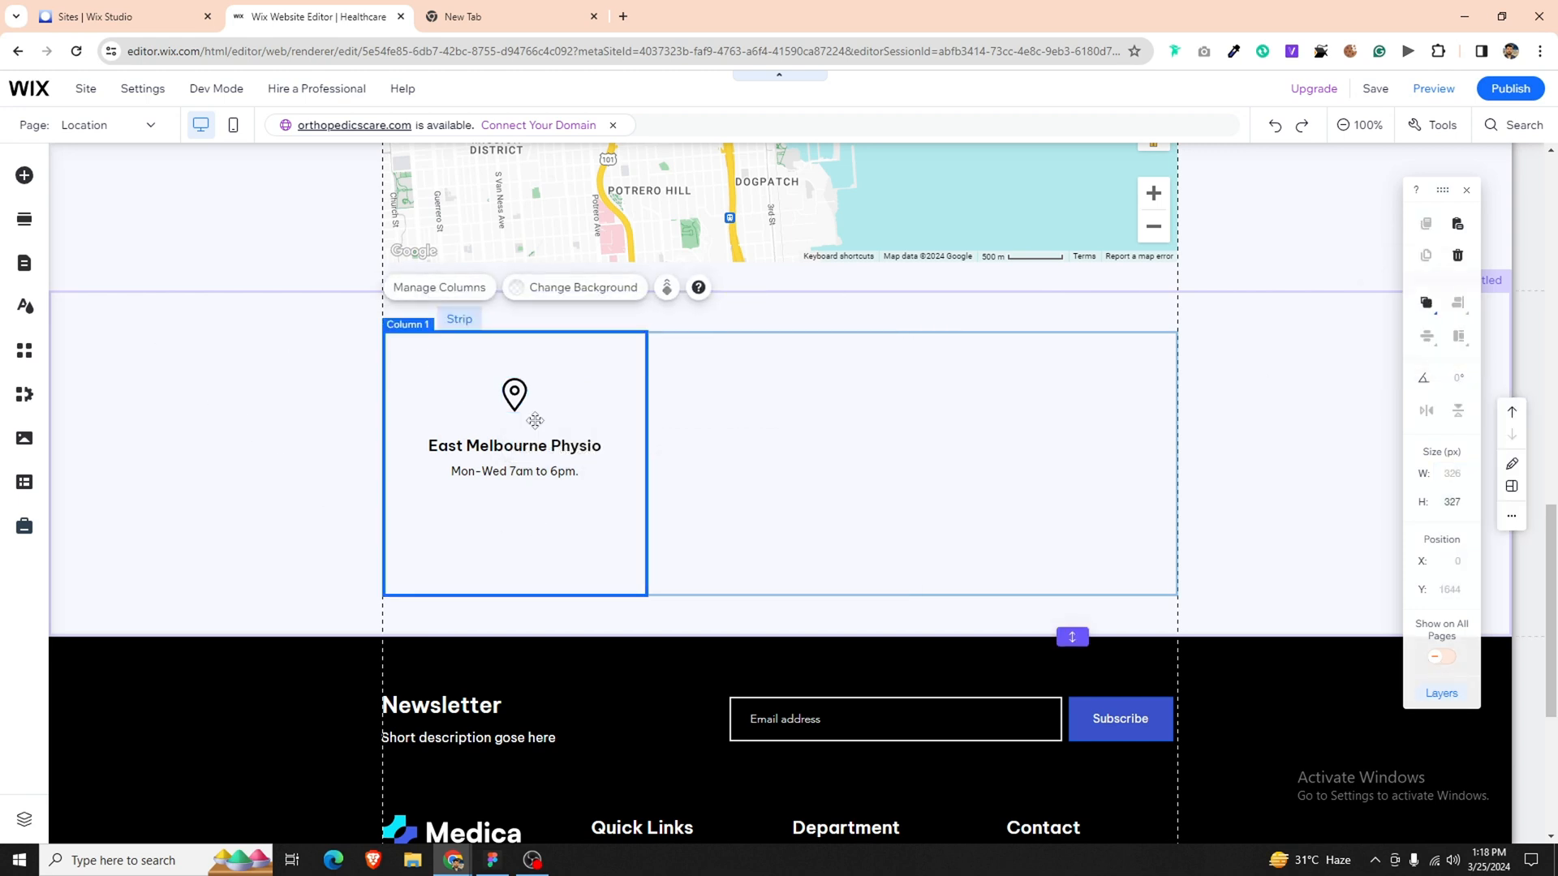
left_click(535, 443)
left_click_drag(569, 433, 569, 423)
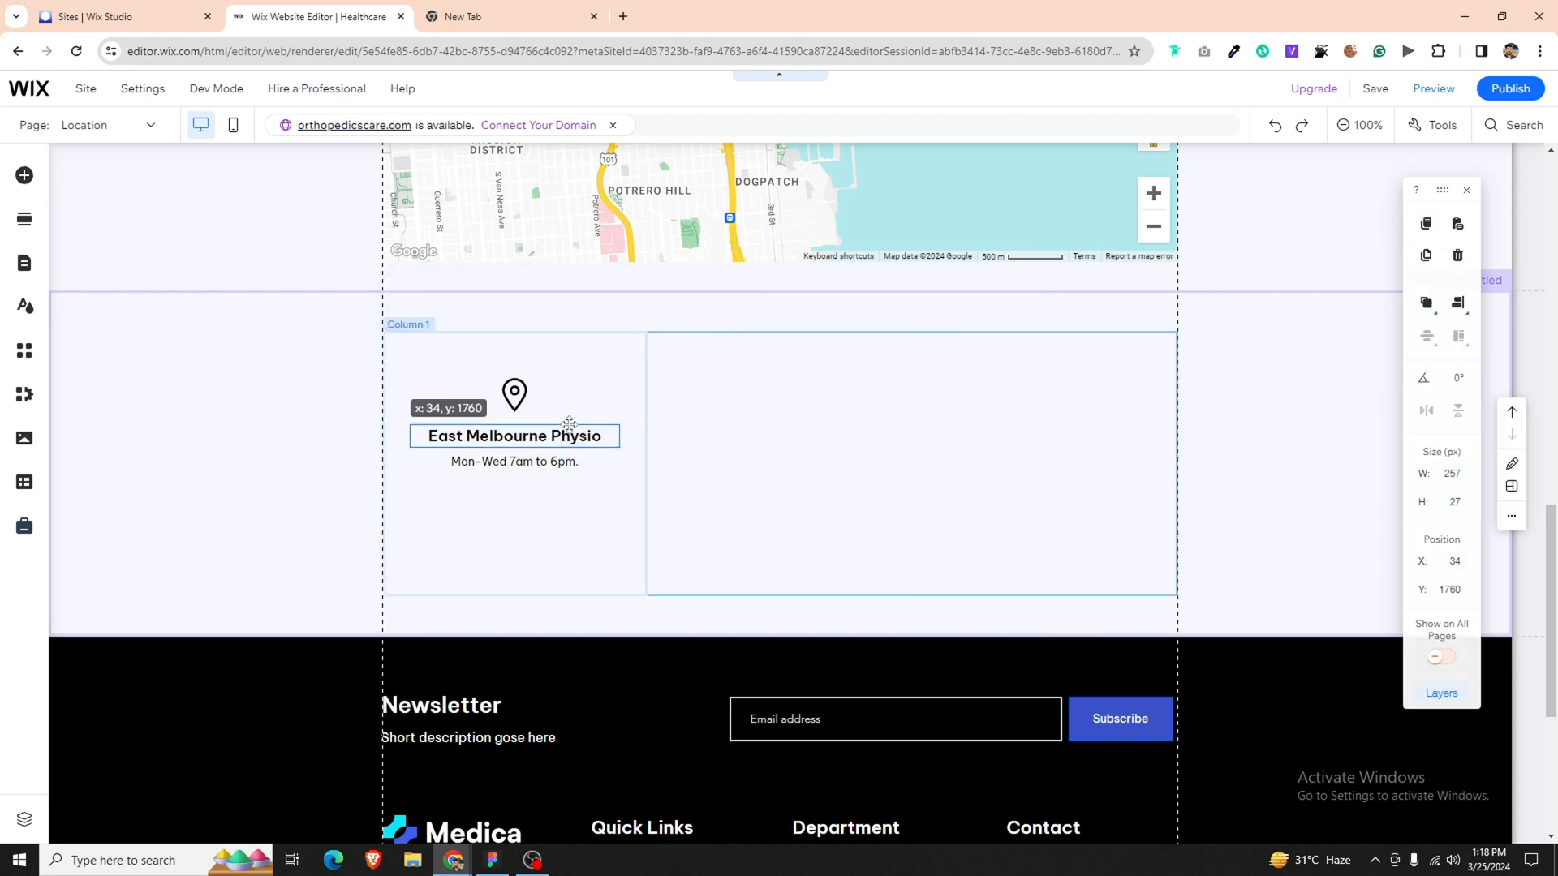
Add a placeholder paragraph below the opening hours in the first column and center-align its text.
left_click(24, 175)
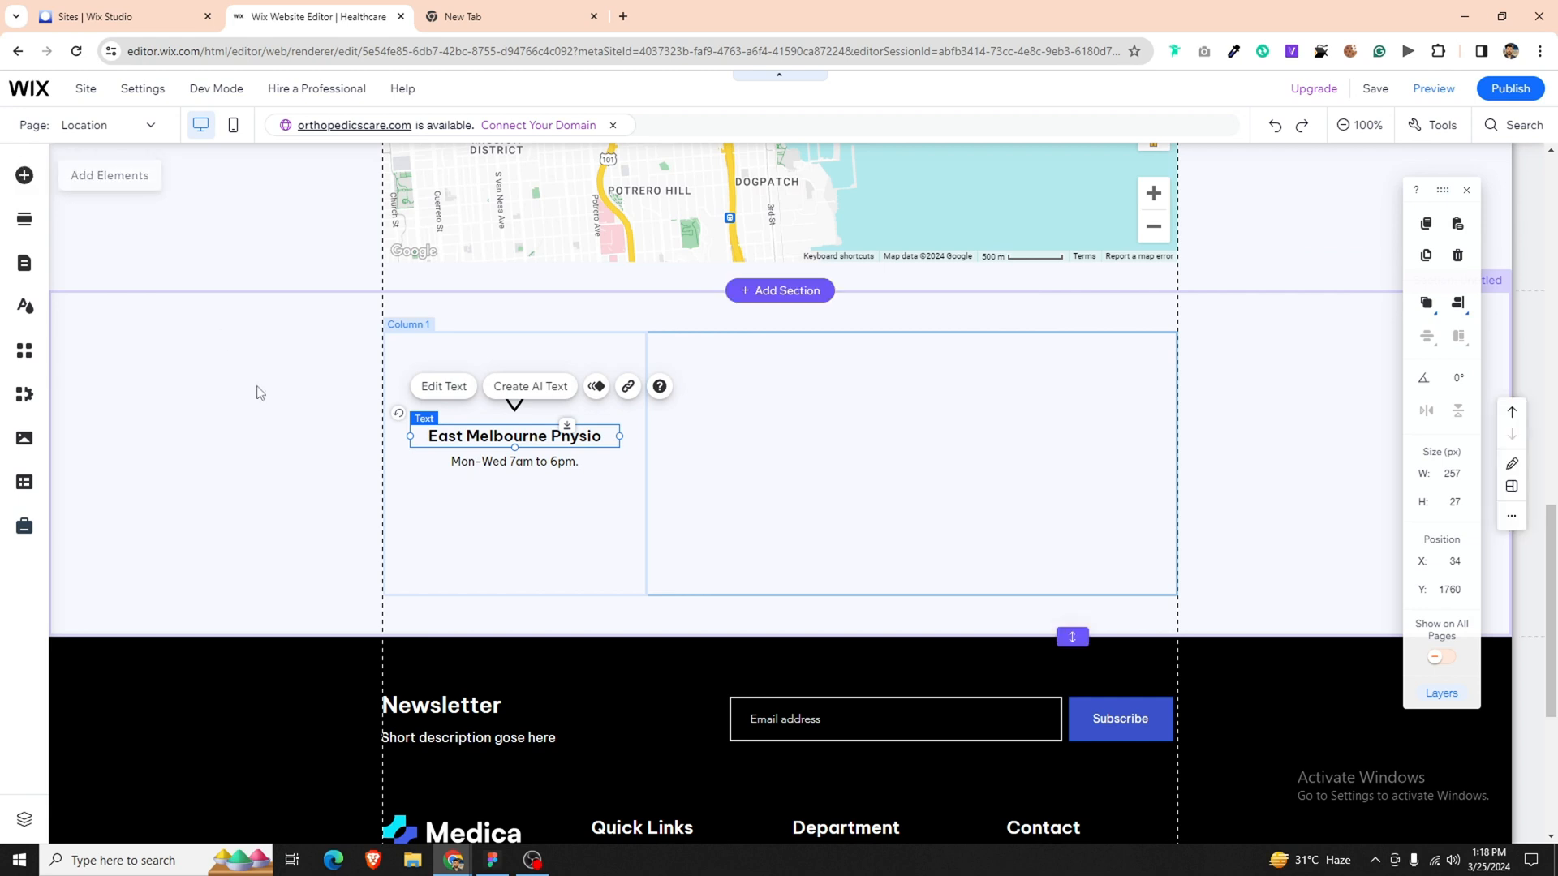
left_click_drag(335, 510, 501, 515)
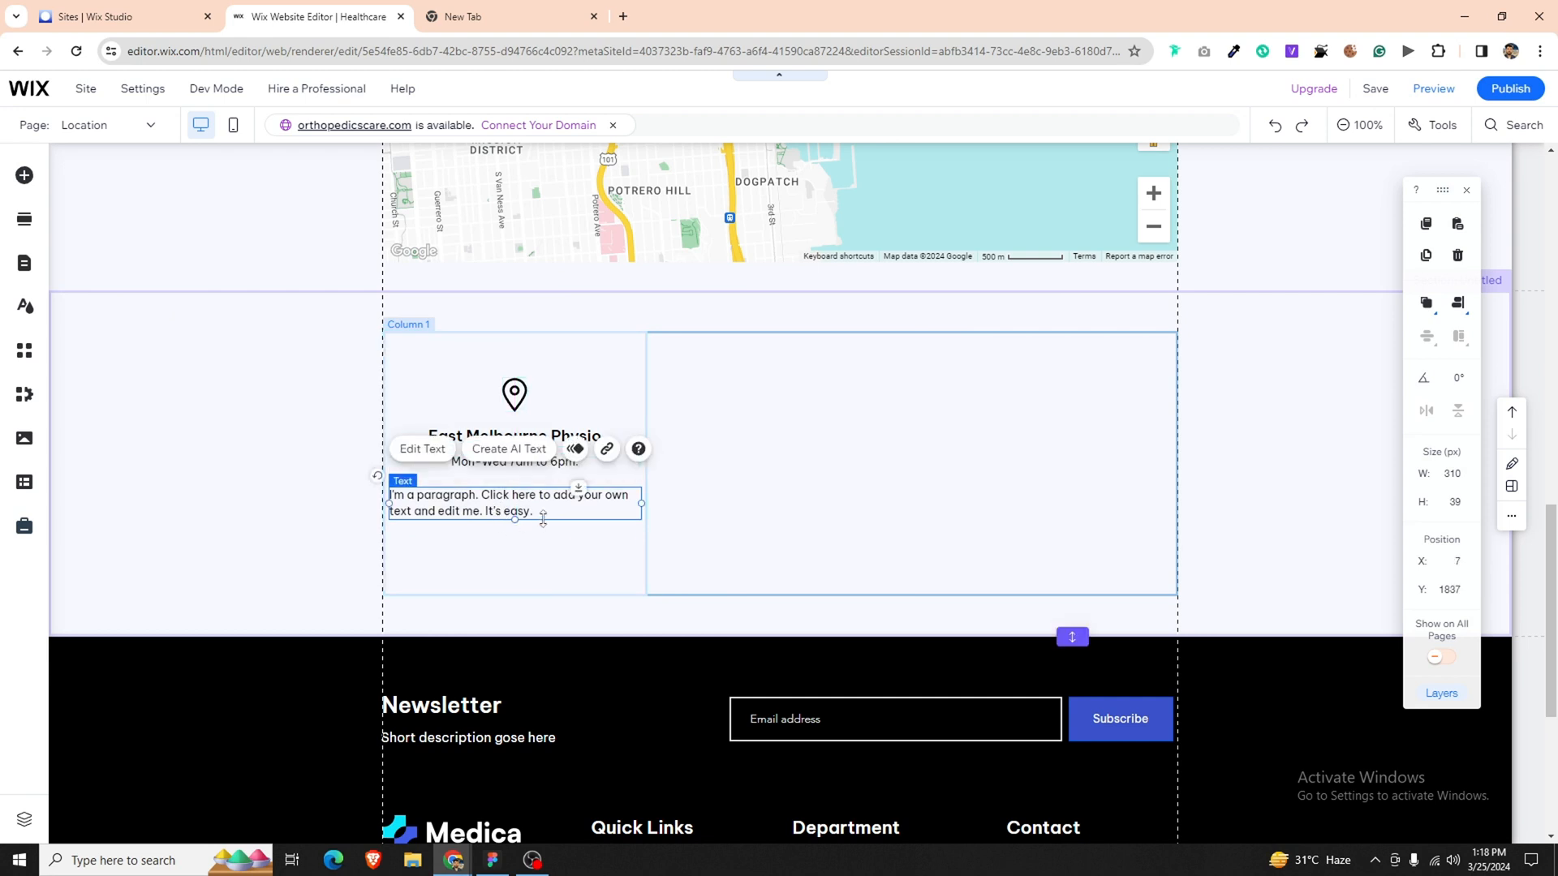
double_click(544, 510)
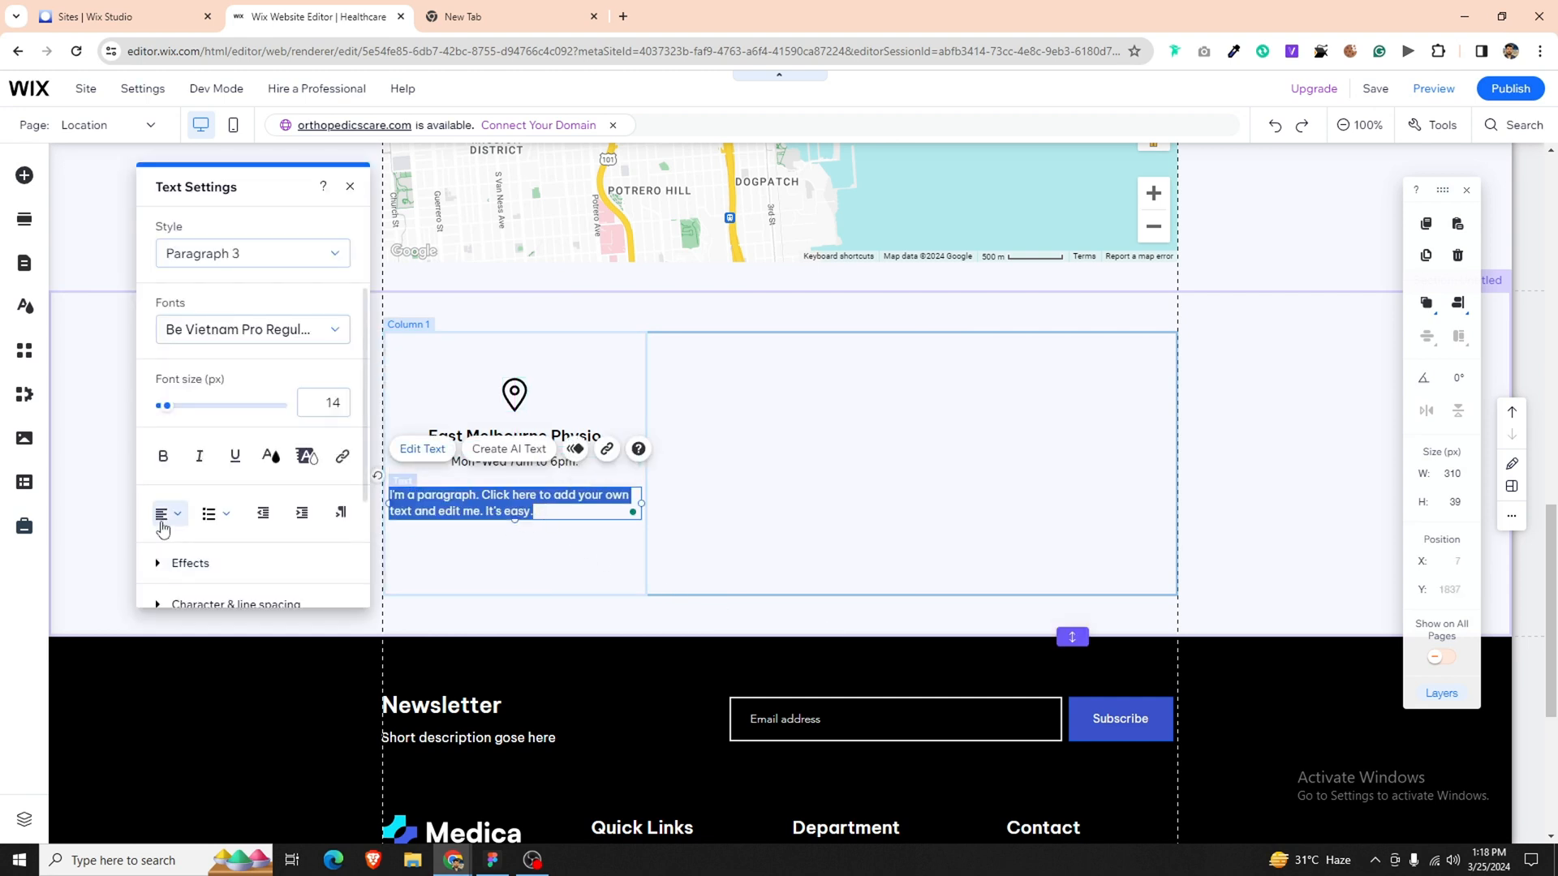
left_click(176, 513)
left_click(174, 542)
left_click(405, 580)
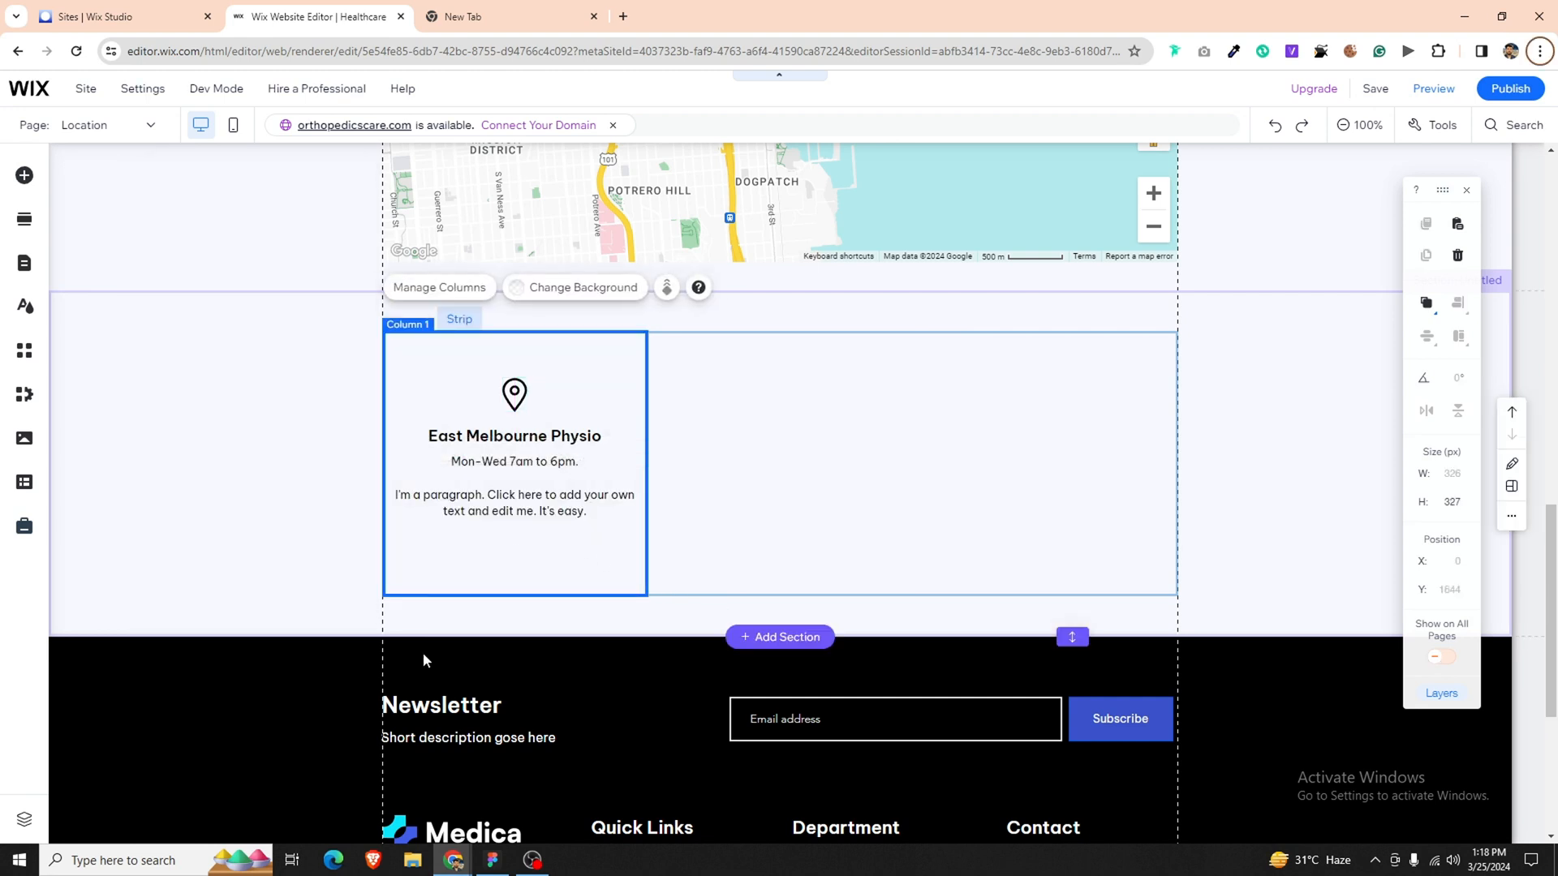
Copy the first practice's address from the Figma design and replace the first column's placeholder paragraph with it.
left_click(503, 859)
double_click(545, 525)
key("ctrl+c")
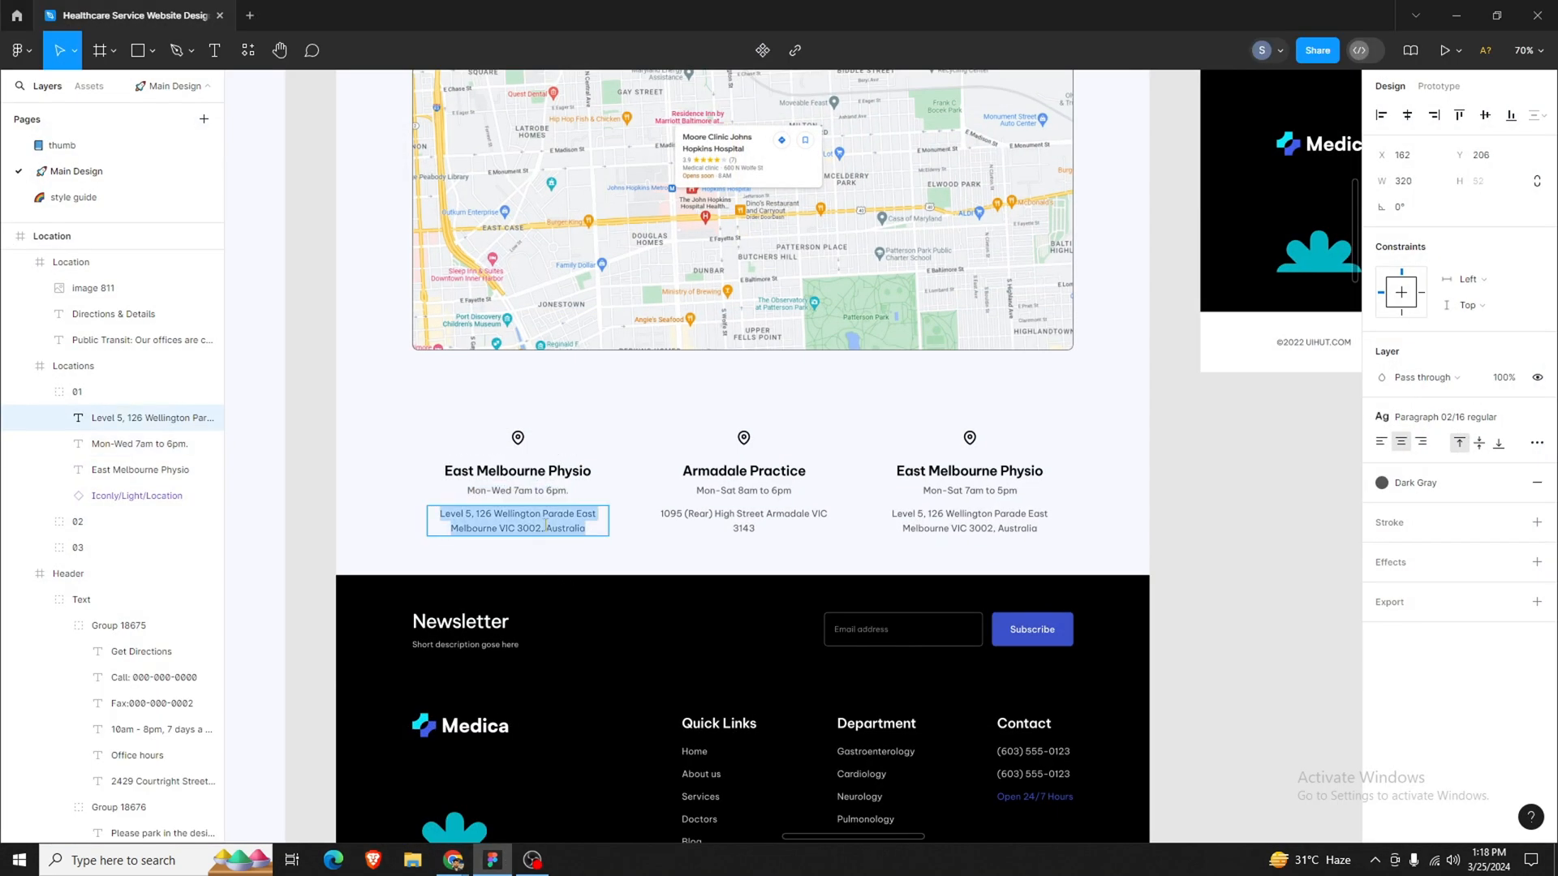
left_click(493, 860)
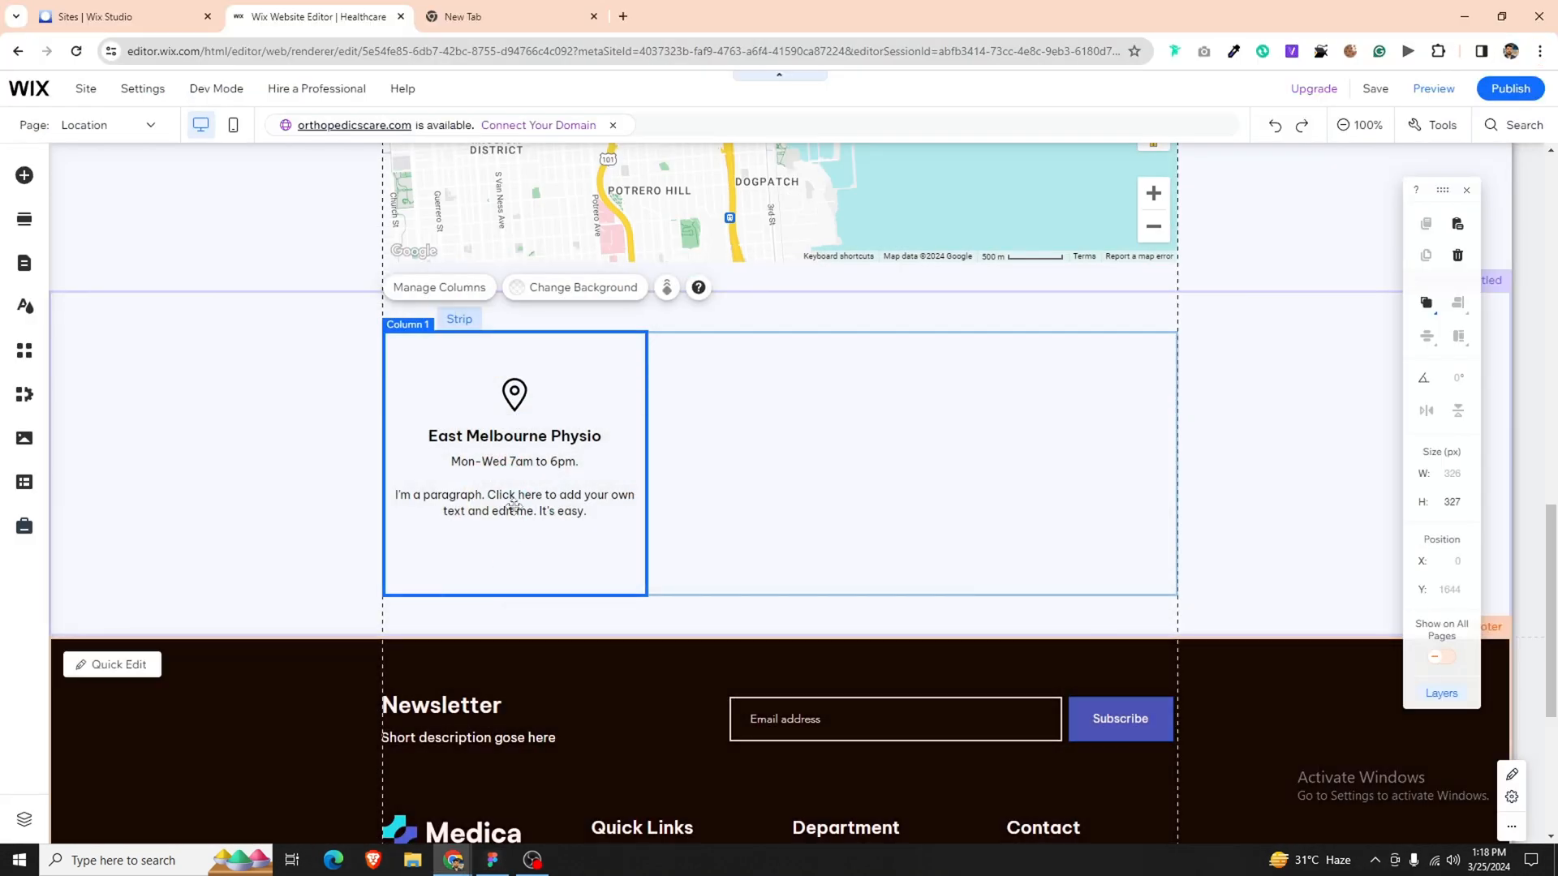
double_click(514, 507)
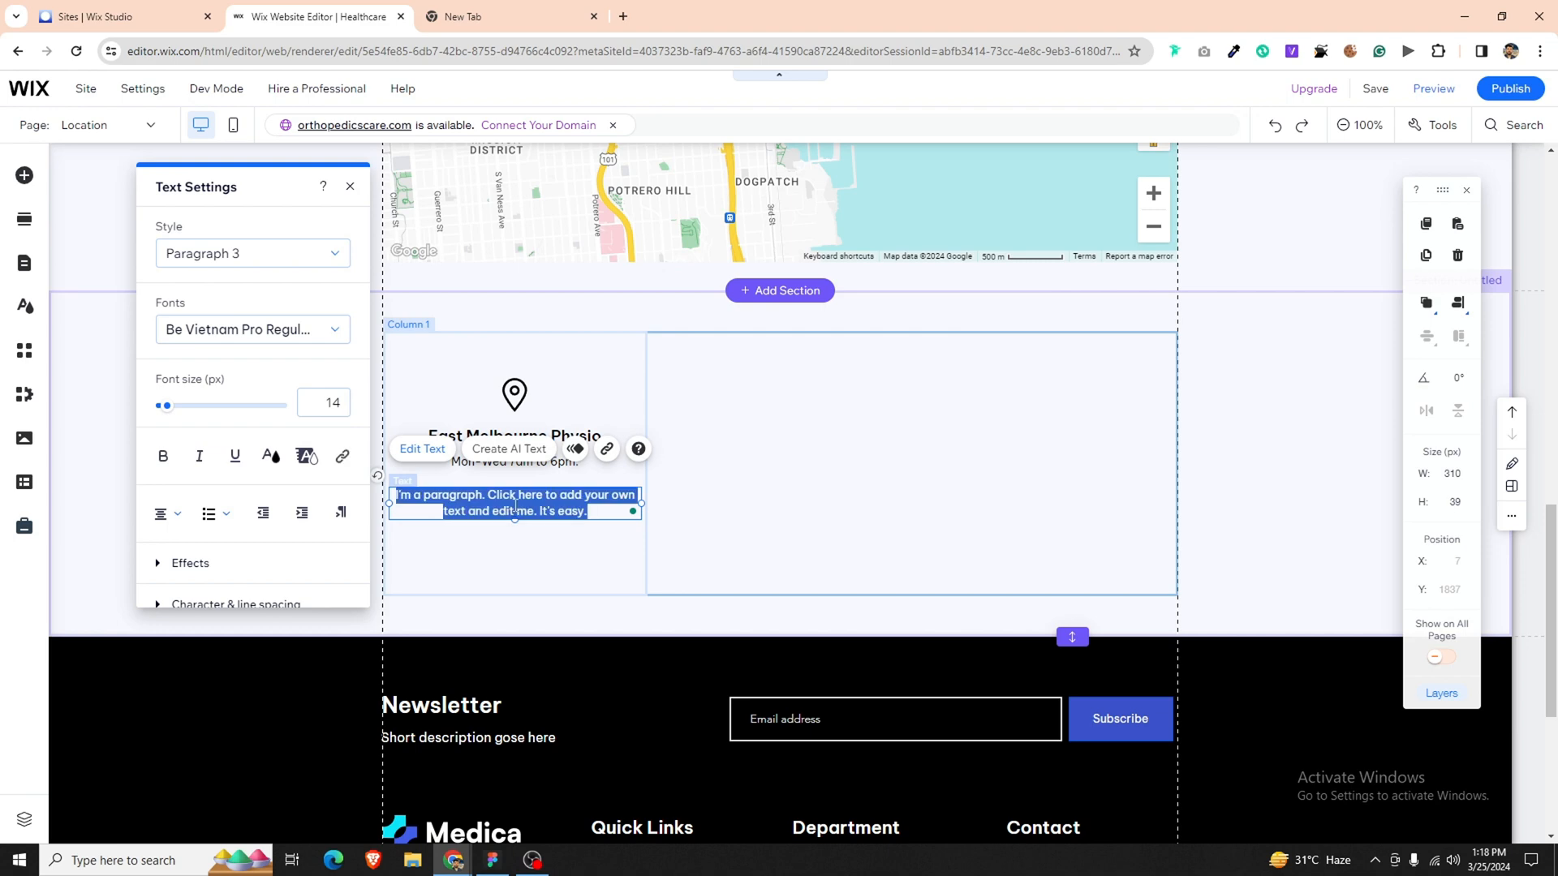
key("ctrl+v")
left_click(534, 550)
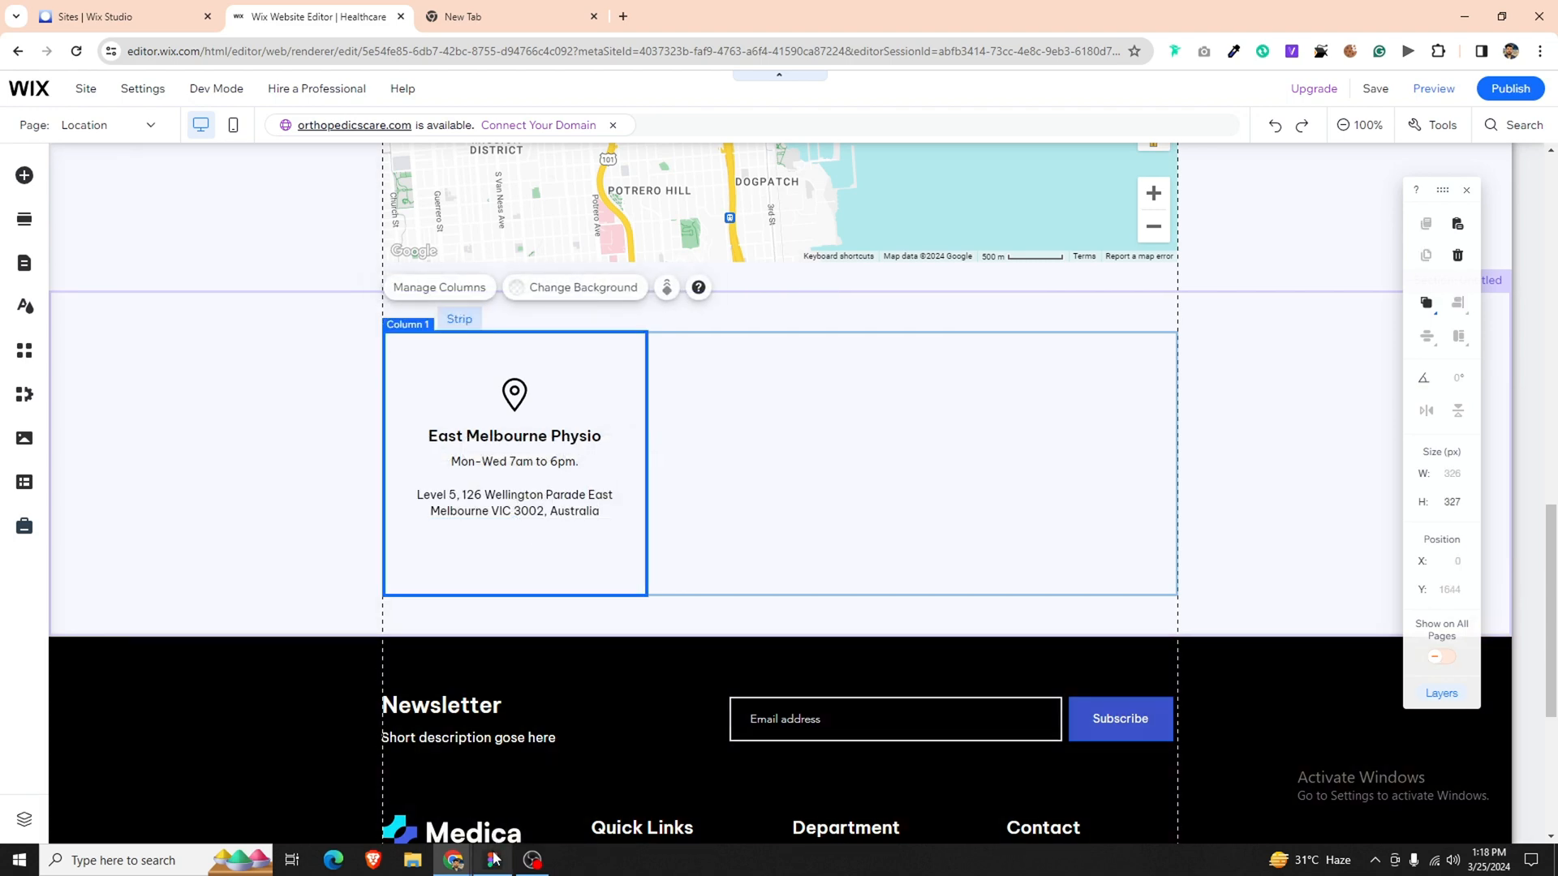
Delete the strip's empty second column and duplicate the filled East Melbourne Physio column.
left_click(494, 860)
left_click(493, 860)
left_click(714, 471)
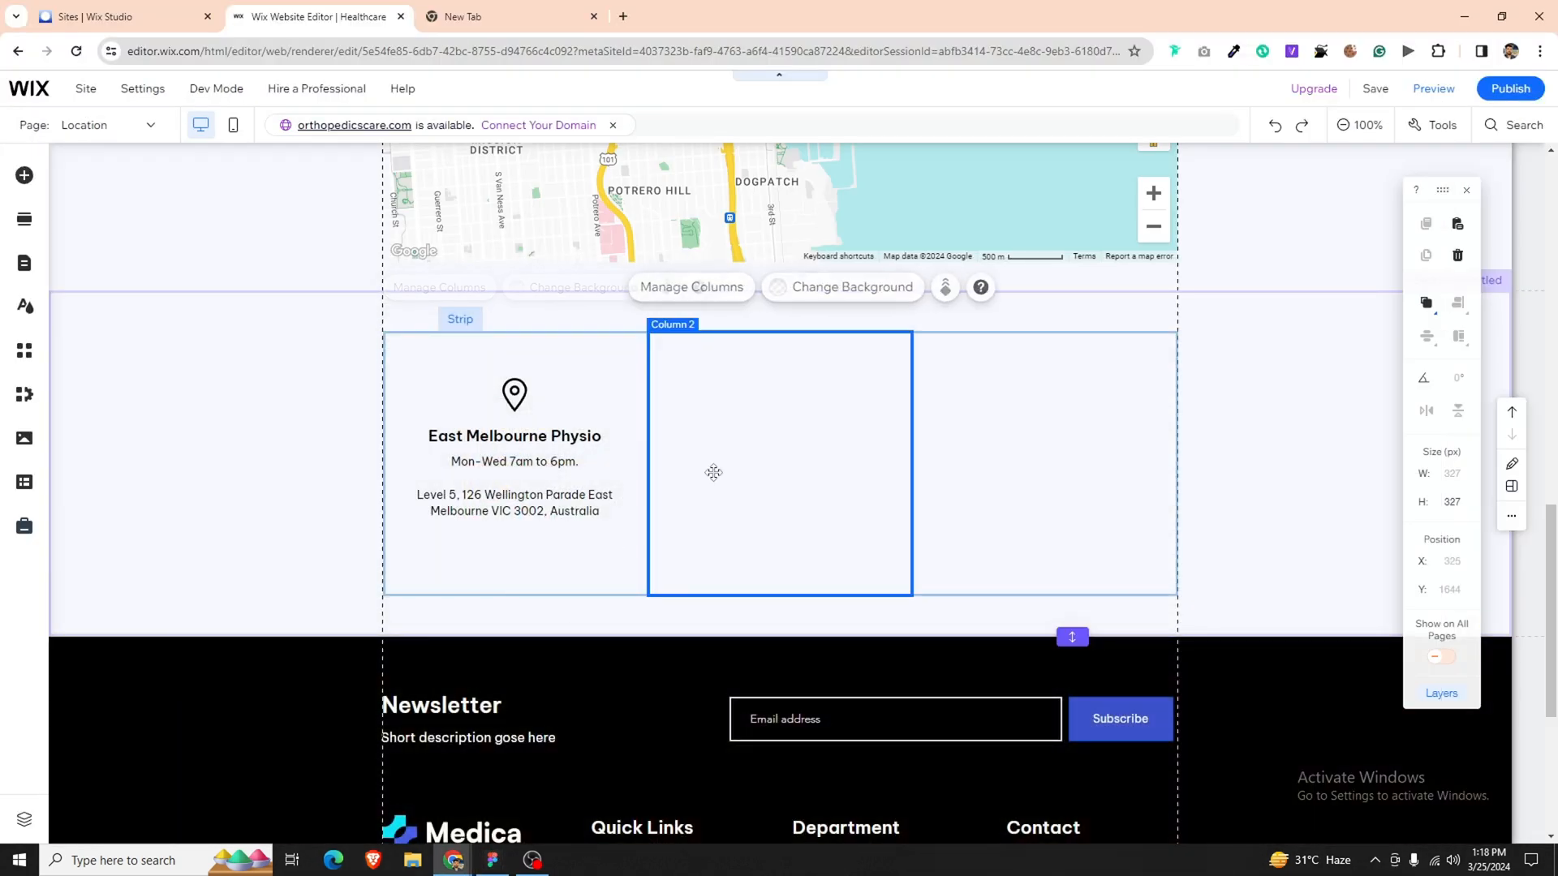
key("Delete")
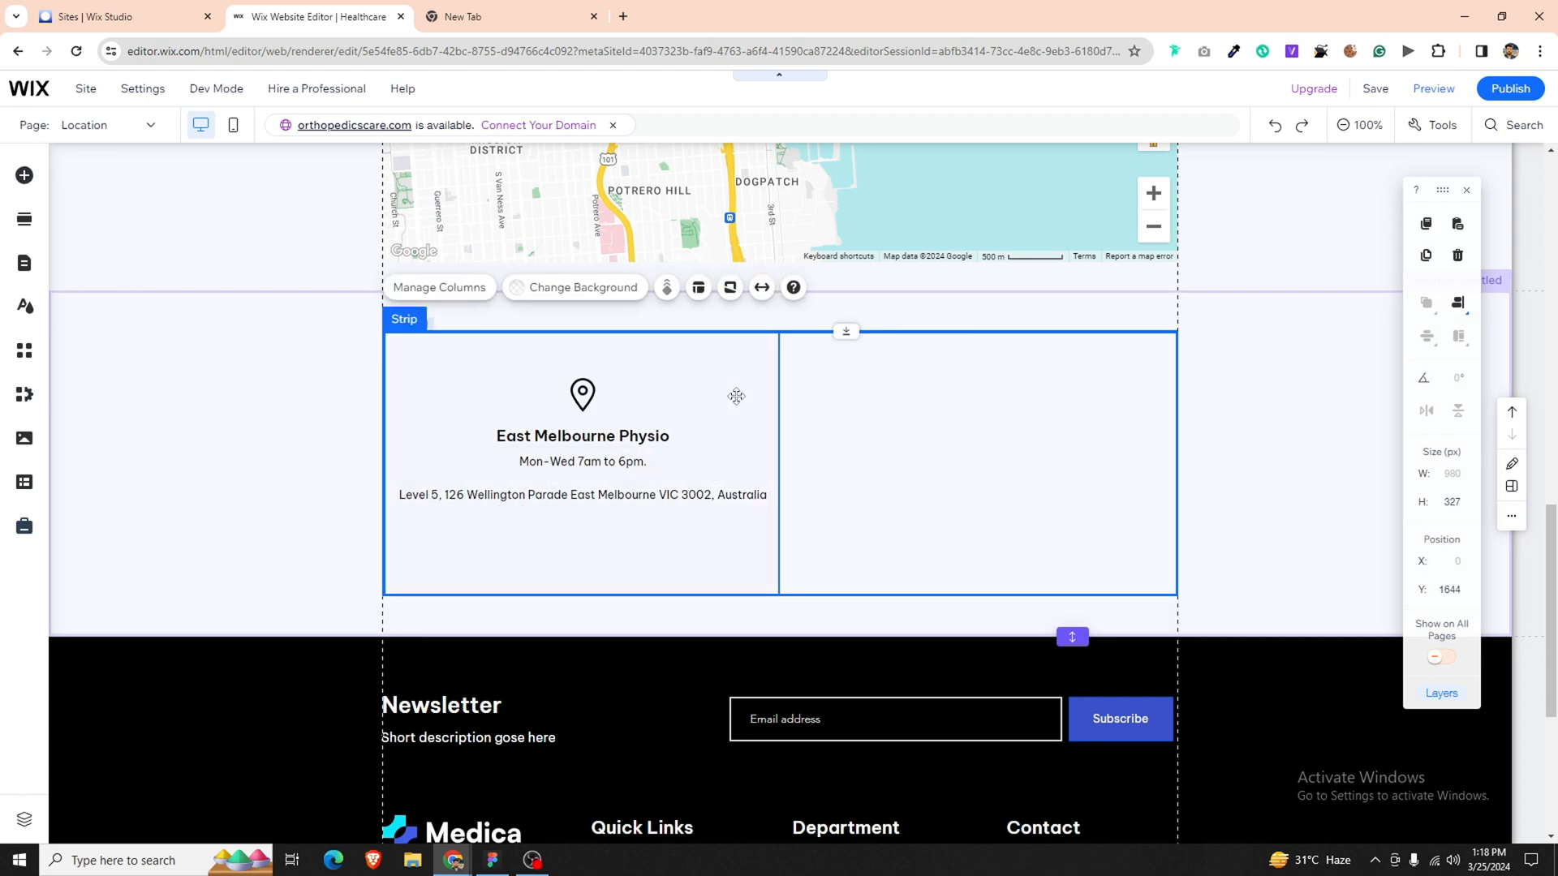
left_click(736, 396)
key("ctrl+d")
Replace the remaining empty column with another duplicate of the filled column and reduce the strip's height.
left_click(1030, 423)
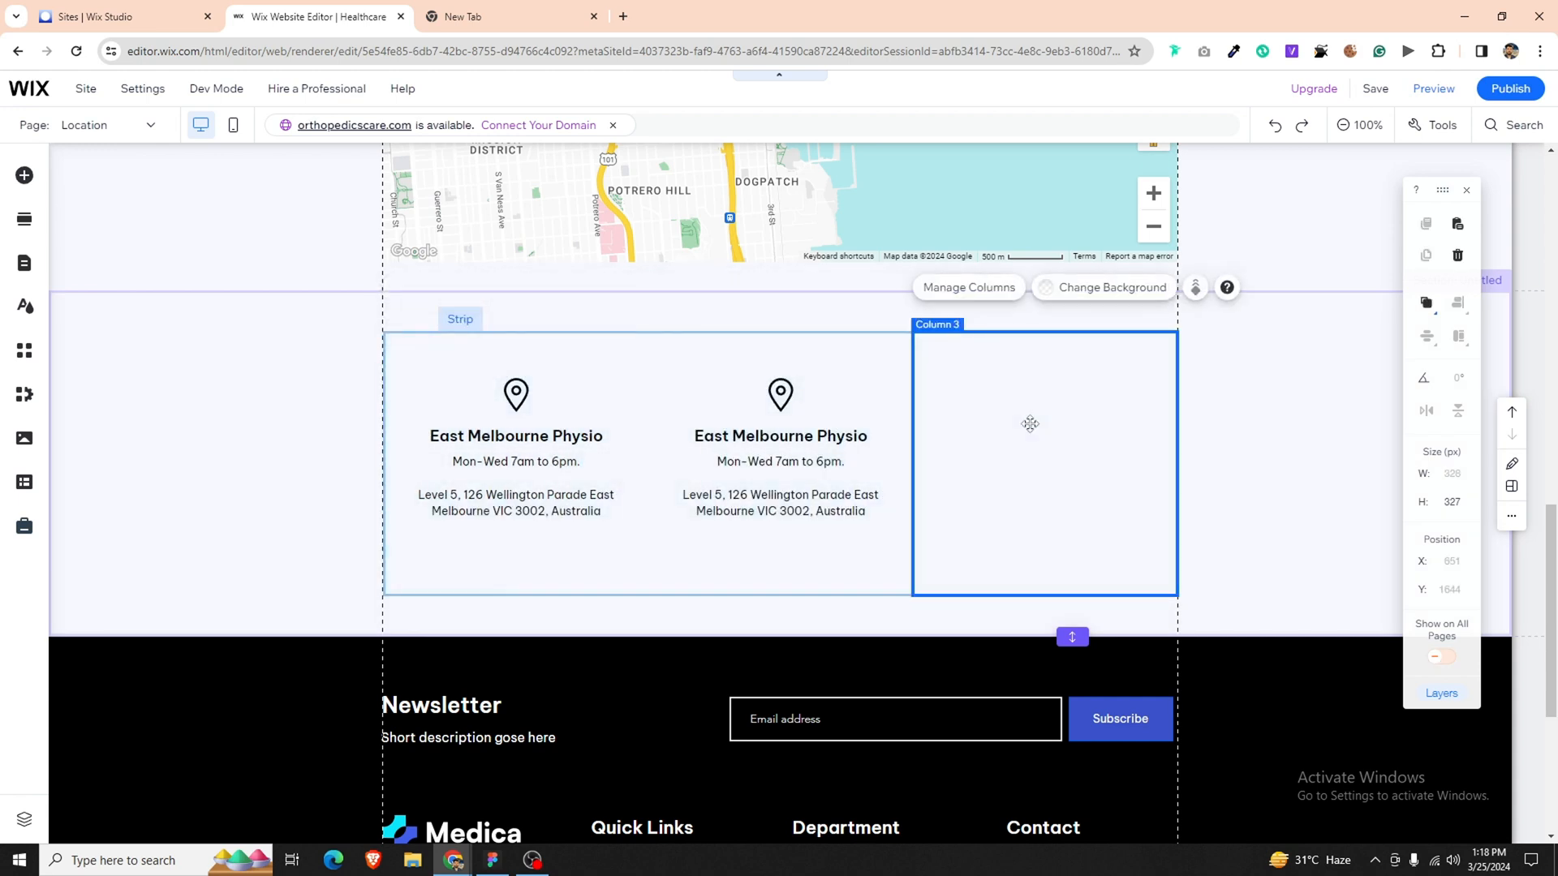
key("Delete")
left_click(811, 410)
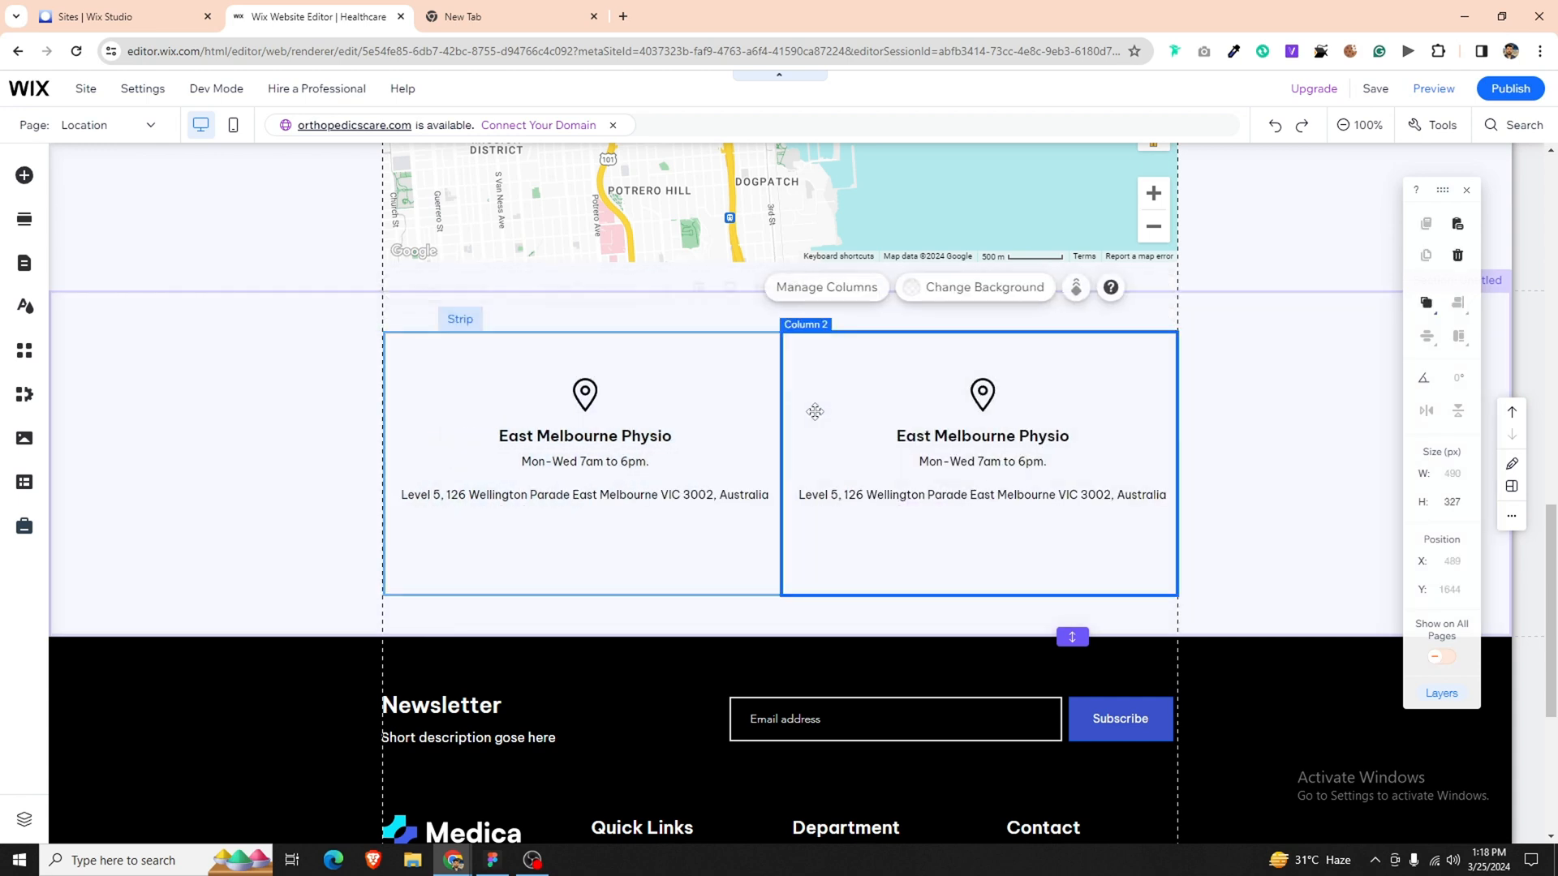
key("ctrl+d")
left_click(848, 583)
left_click_drag(843, 590, 839, 555)
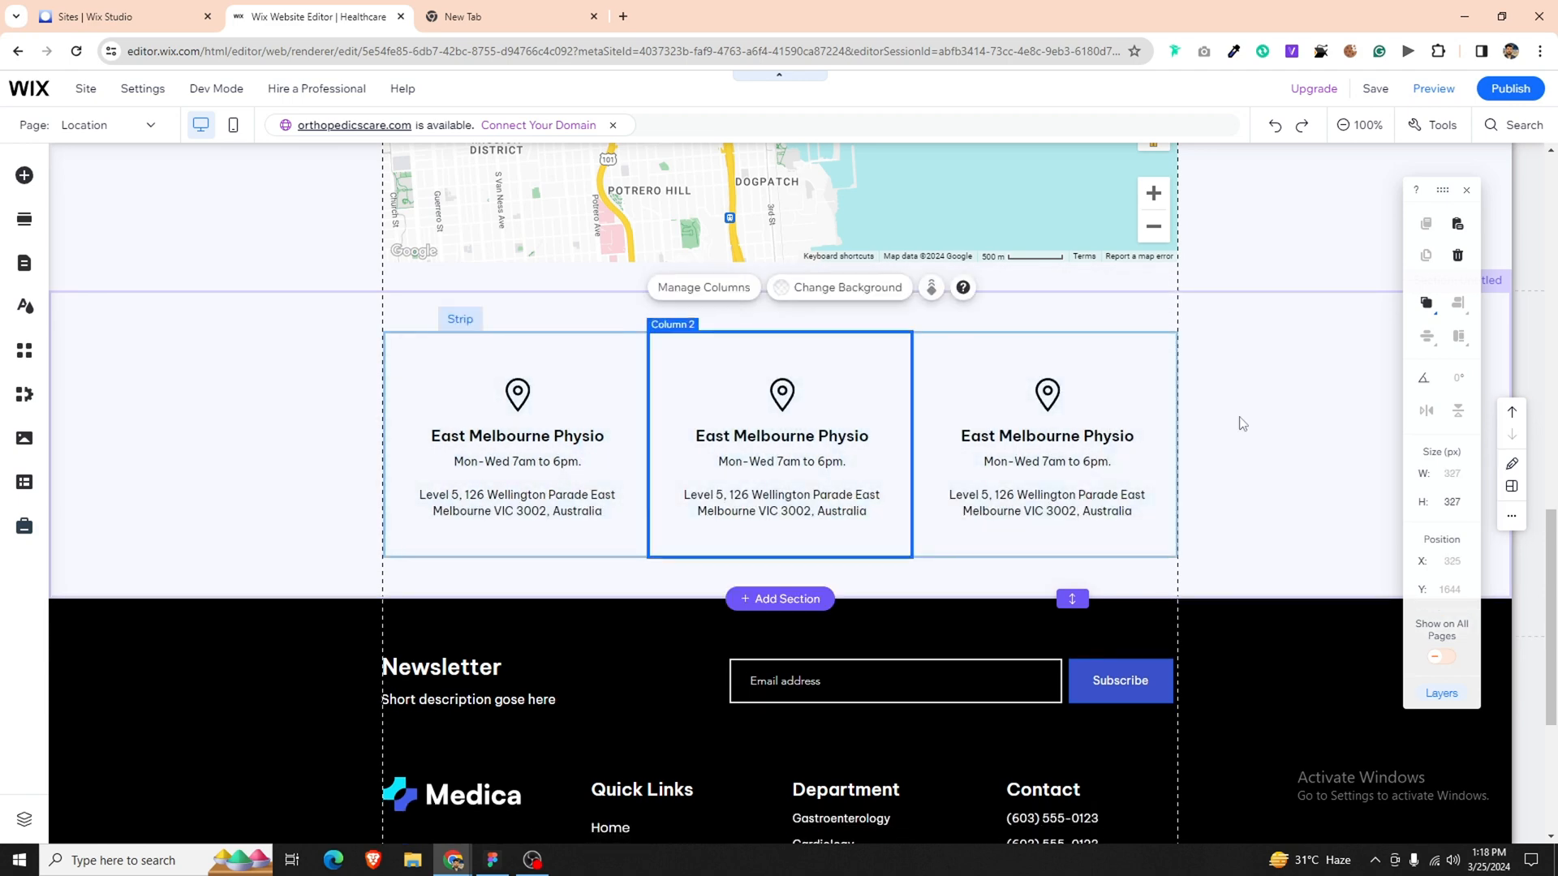
Copy the second practice's name from the Figma design and change the second column's heading to "Armadale Practice".
key("alt+Tab")
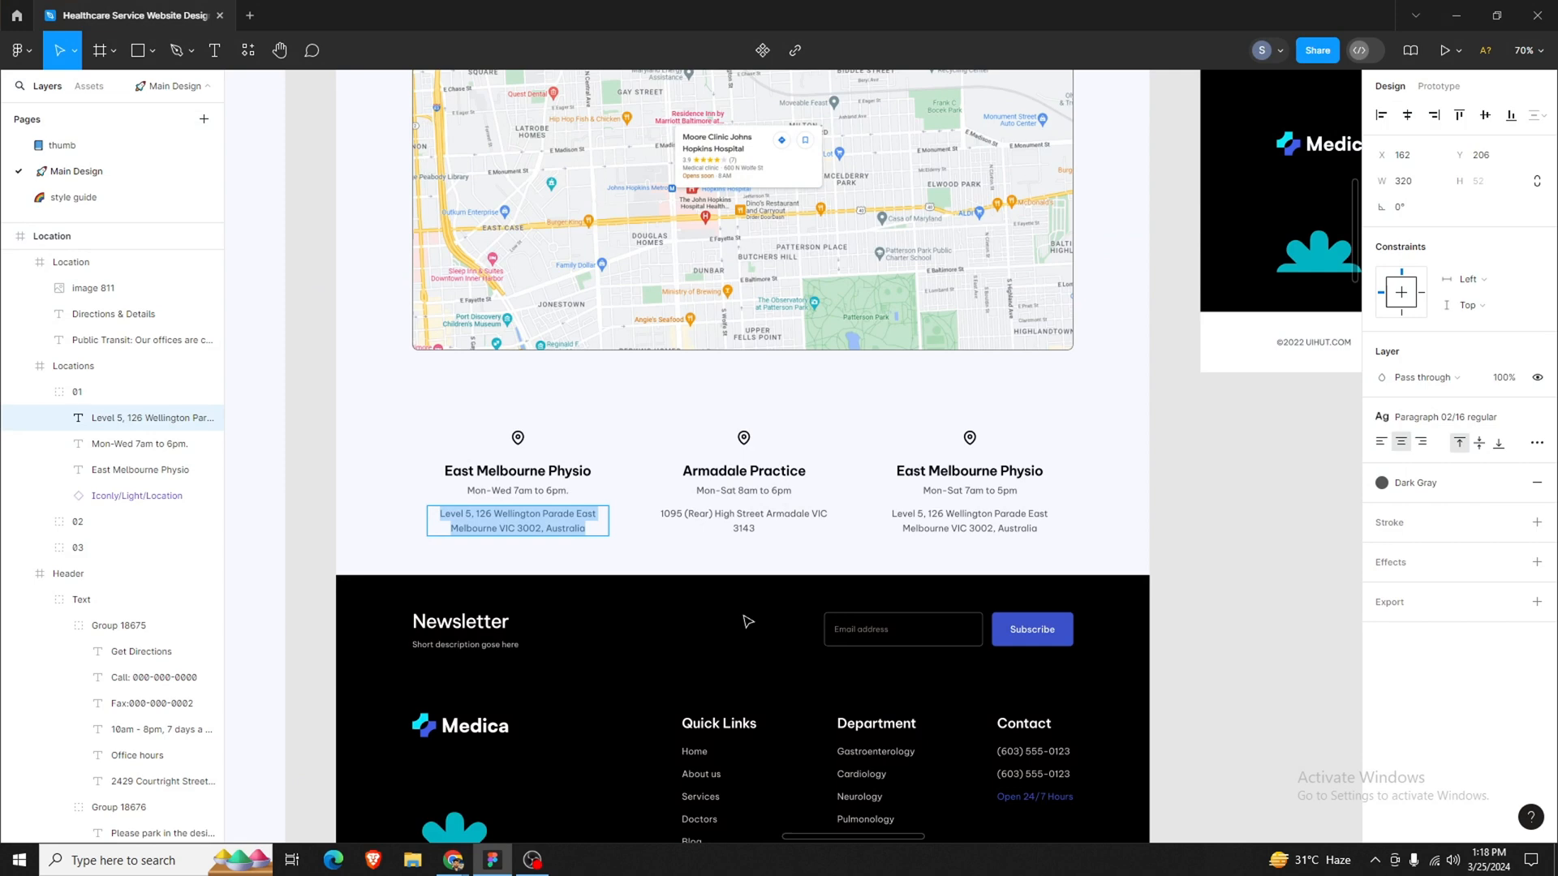
double_click(766, 471)
key("ctrl+c")
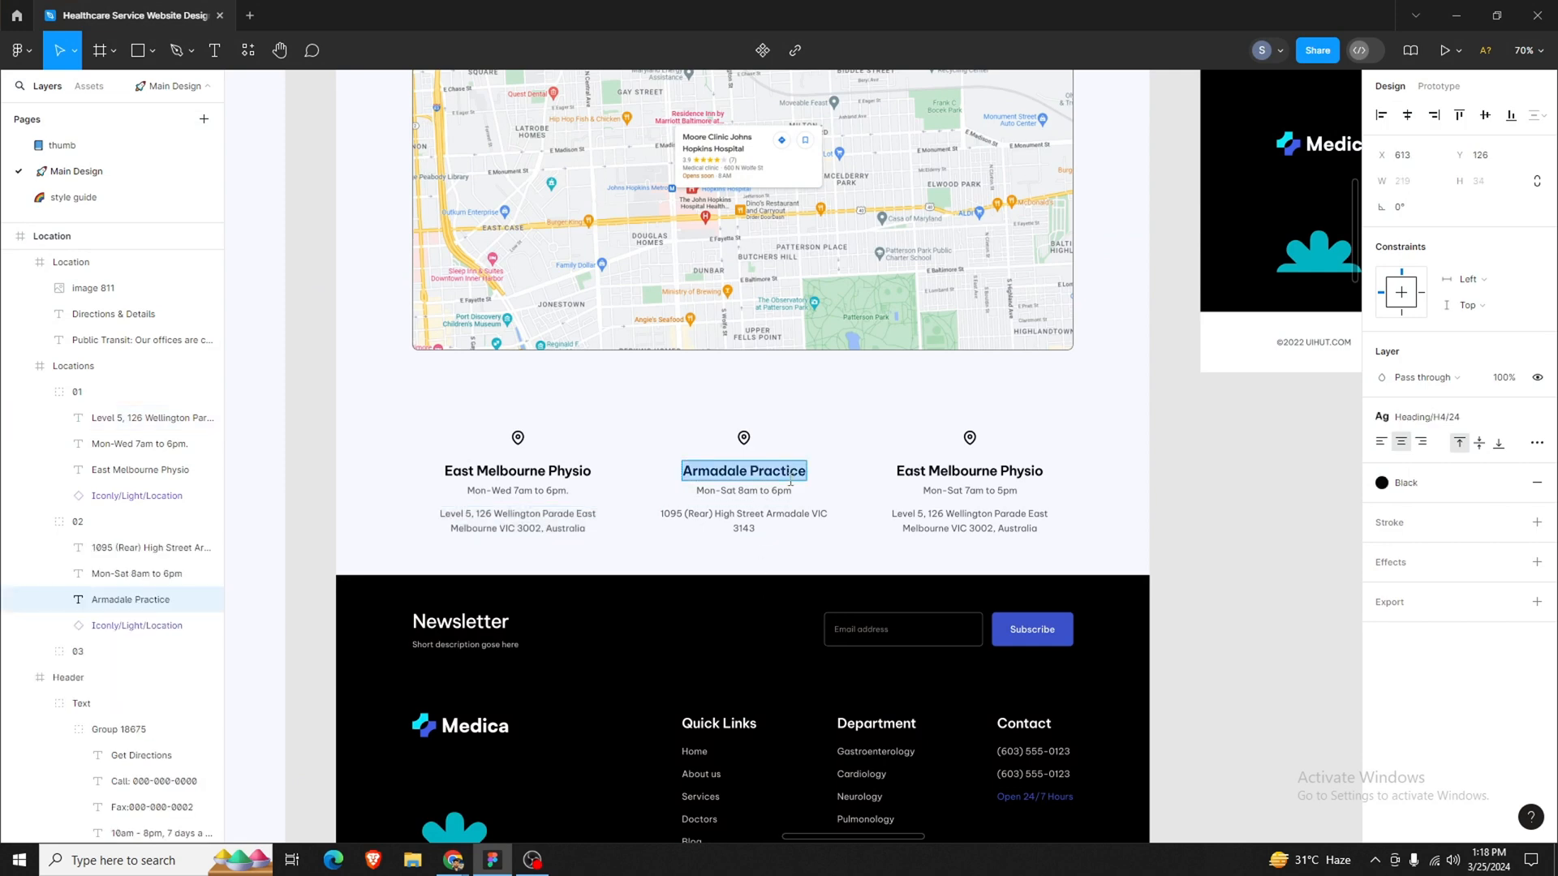
left_click(504, 865)
double_click(836, 437)
key("ctrl+v")
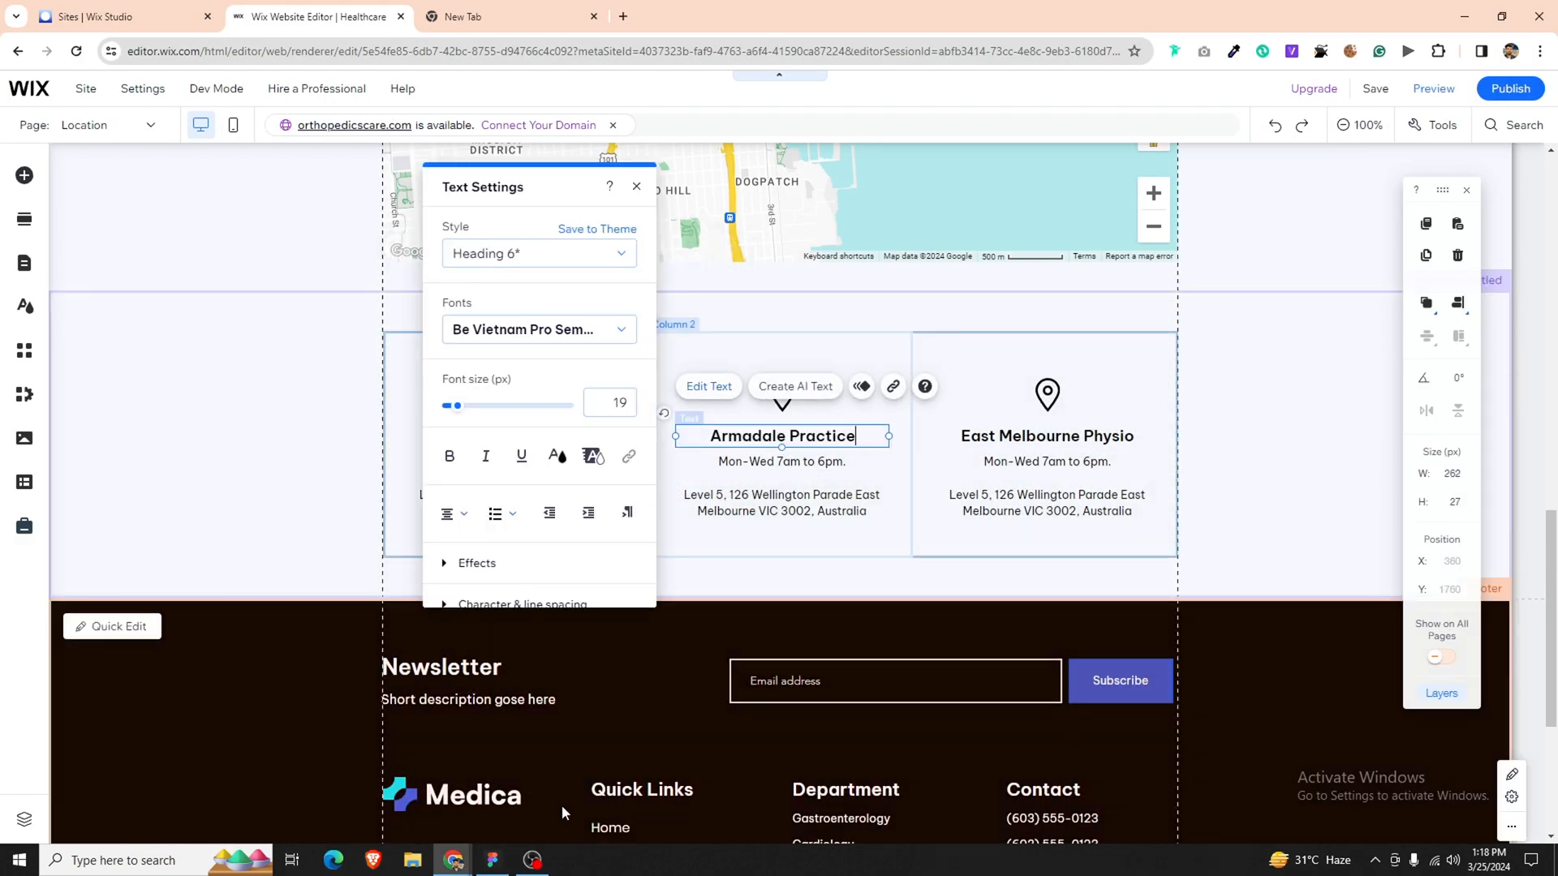
Copy the second practice's opening hours from the Figma design and set the second column's hours to "Mon-Sat 8am to 6pm".
key("alt+Tab")
left_click(755, 492)
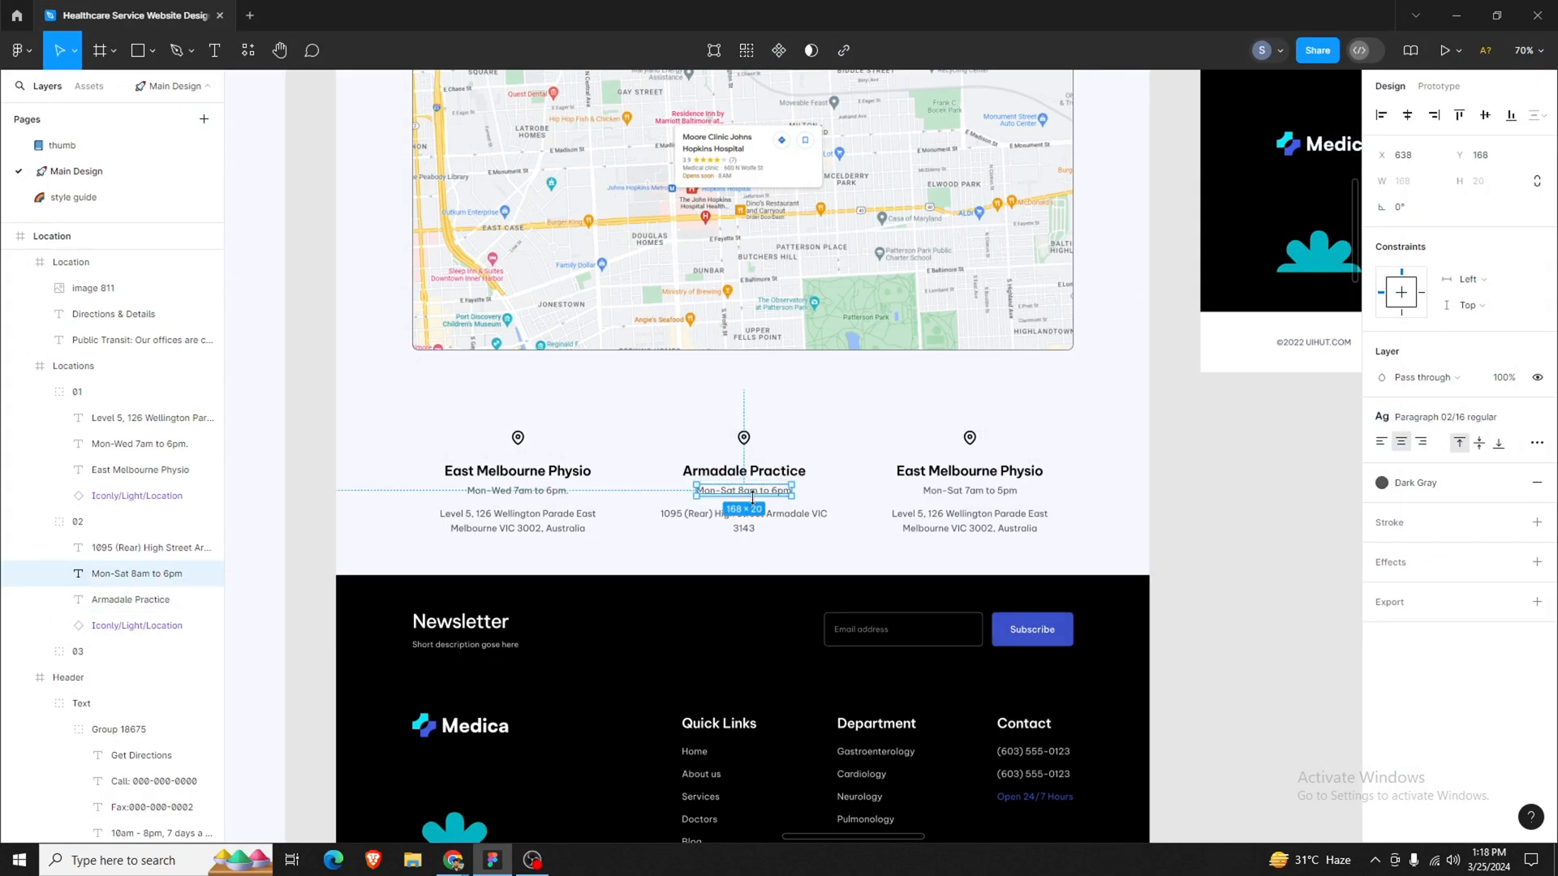
double_click(755, 493)
left_click(454, 860)
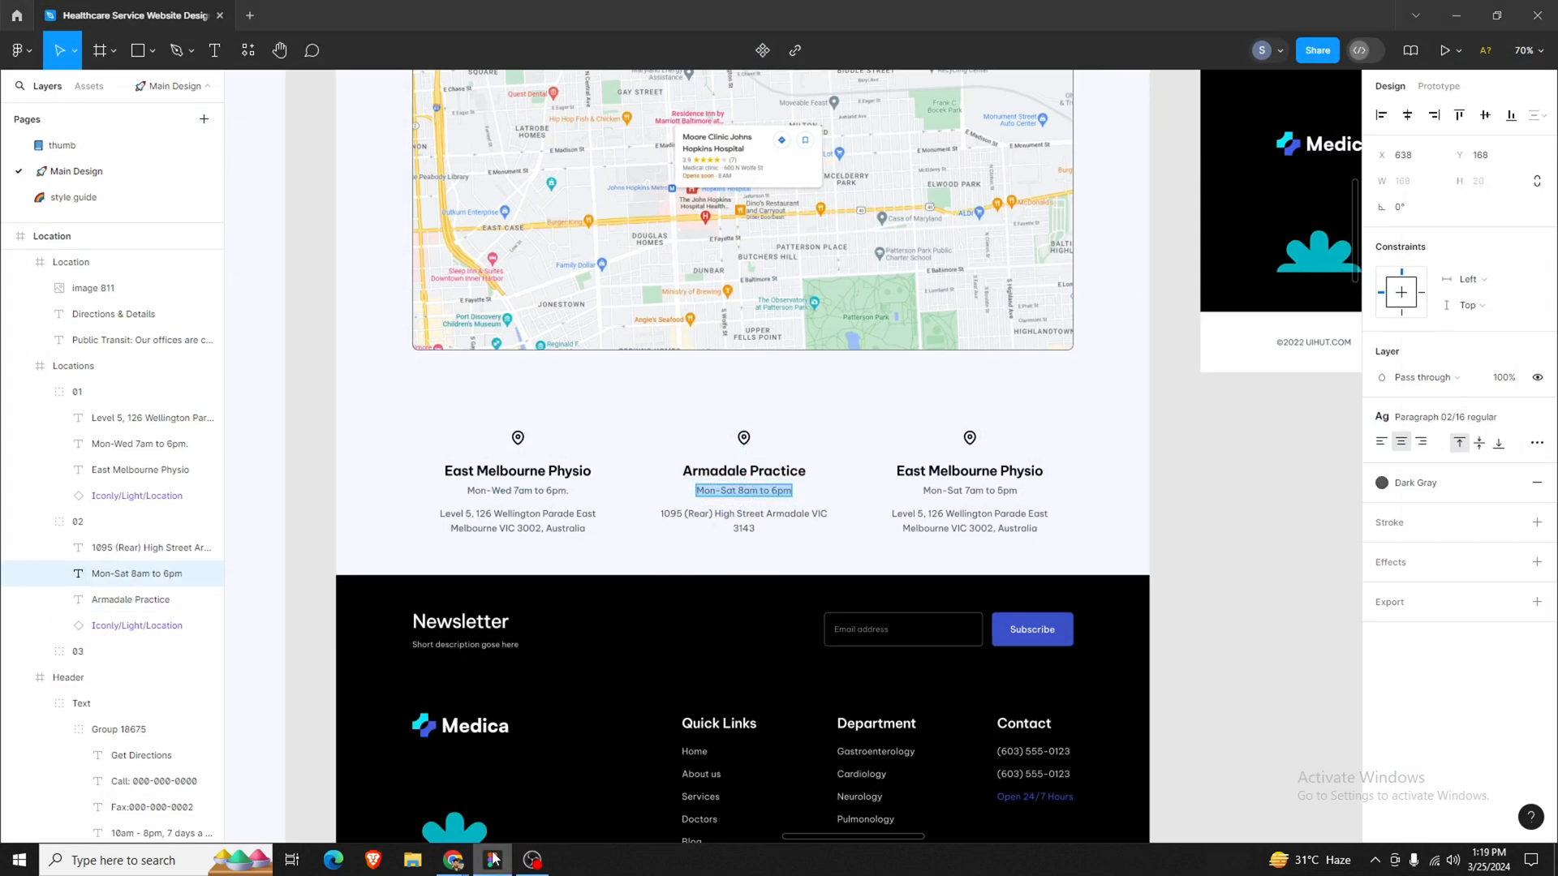
double_click(756, 462)
type("Mon-Sat 8am to 6pm")
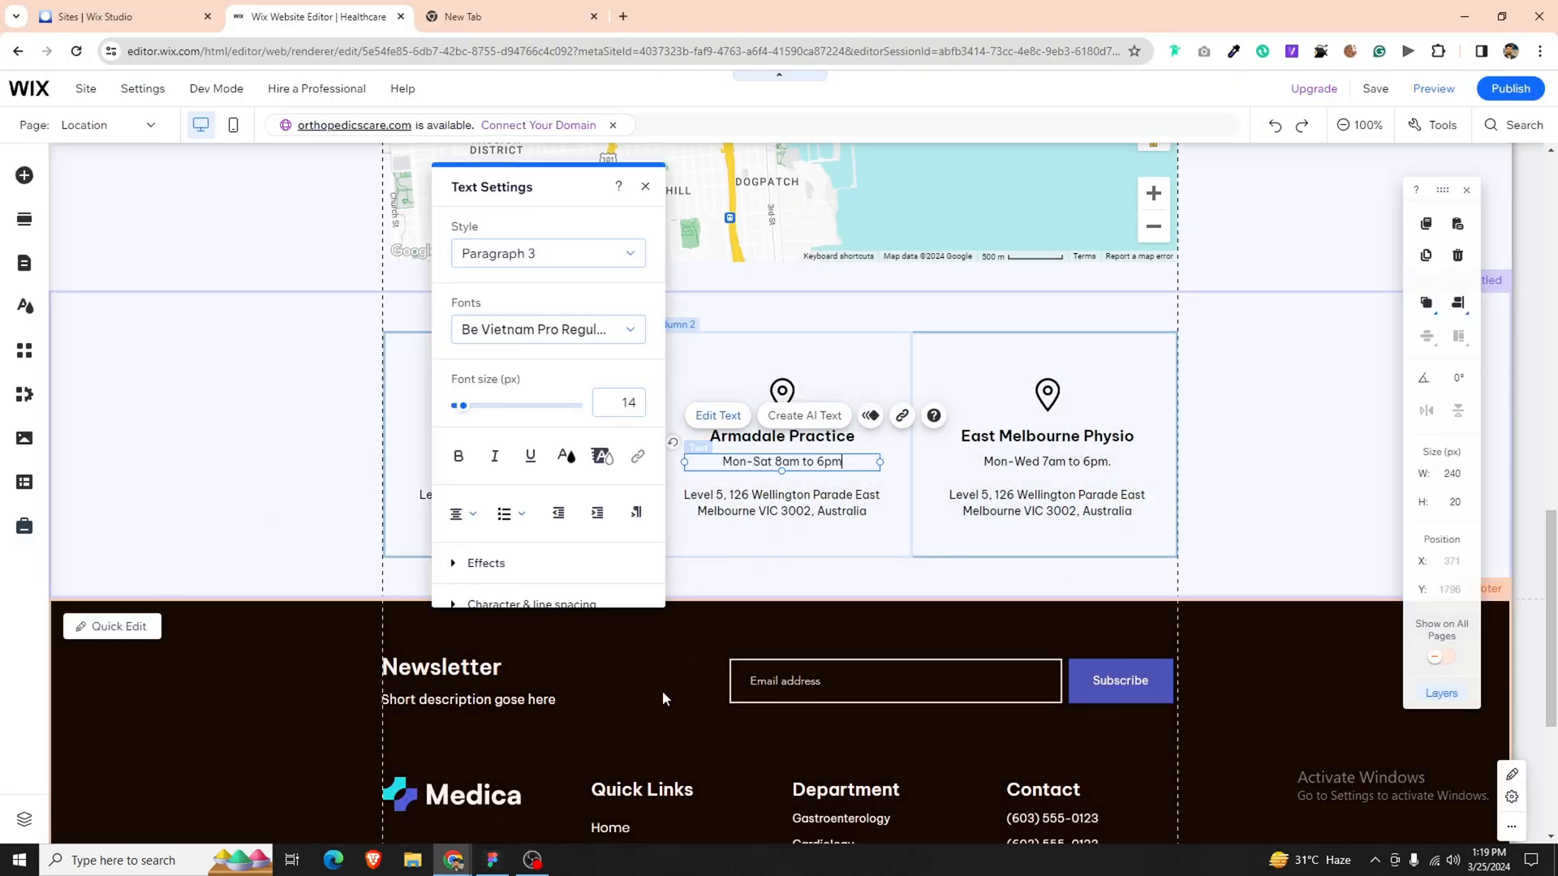
Copy the second practice's address from the Figma design and replace the second column's address with it.
left_click(493, 860)
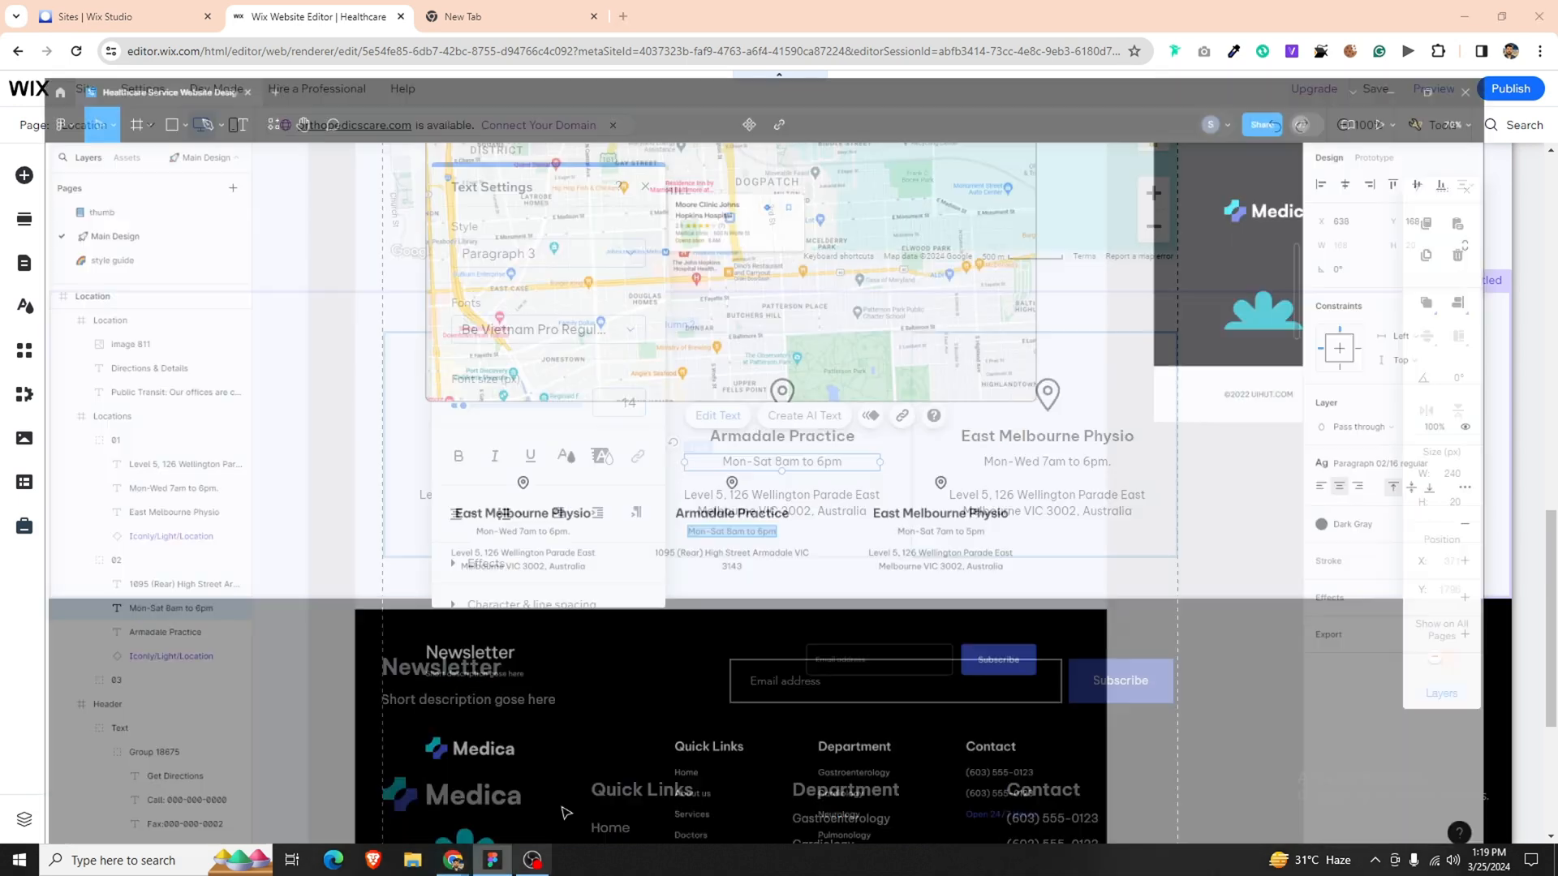
left_click(755, 529)
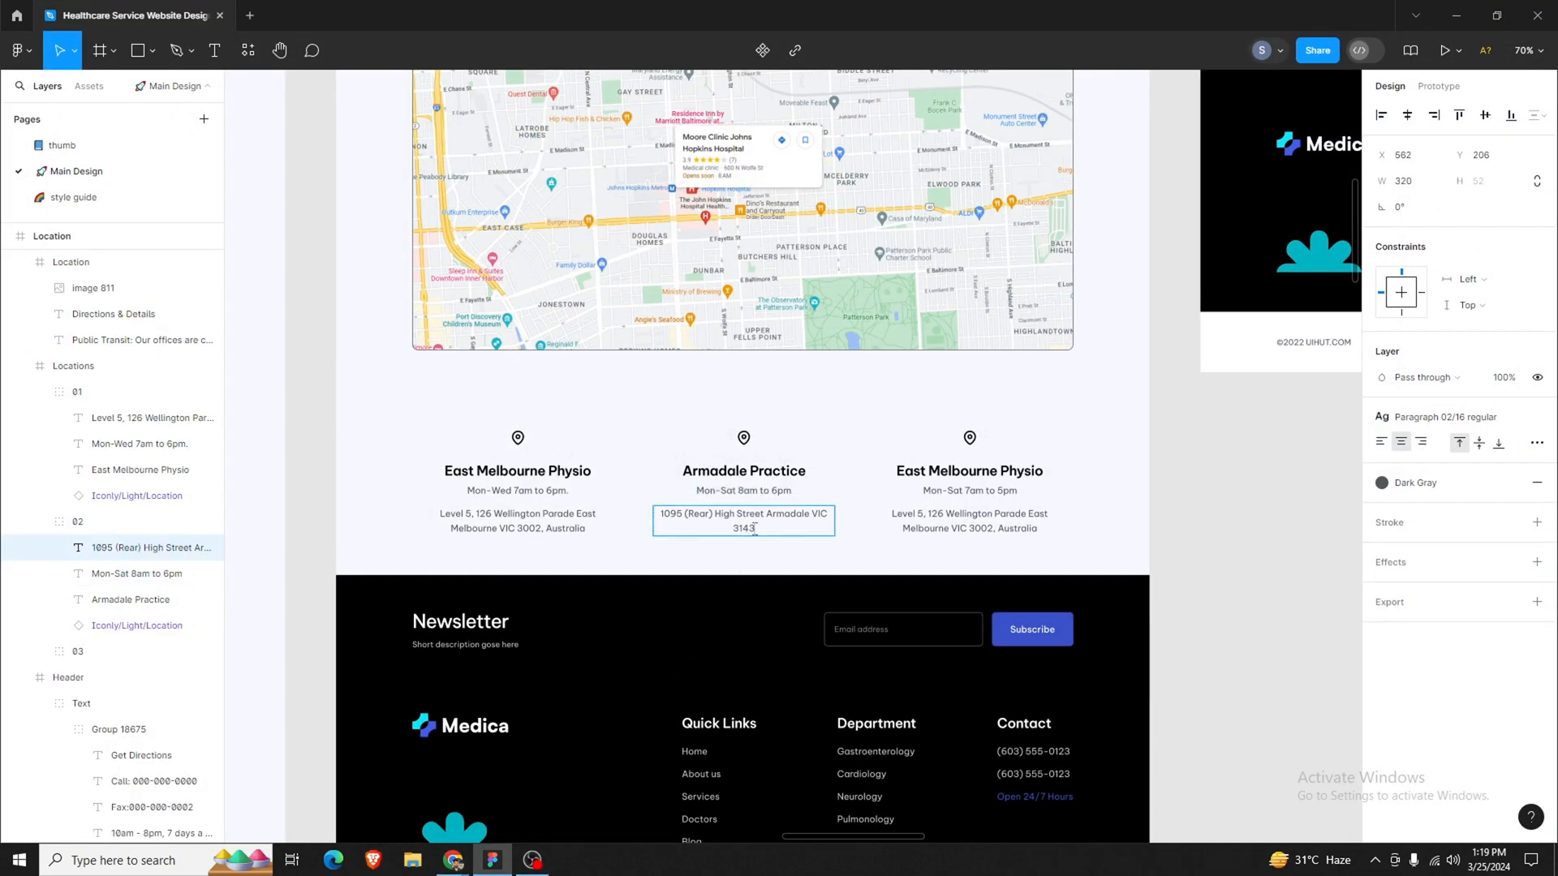
left_click(497, 858)
double_click(787, 507)
type("1095 (Rear) High Street Armadale VIC 3143")
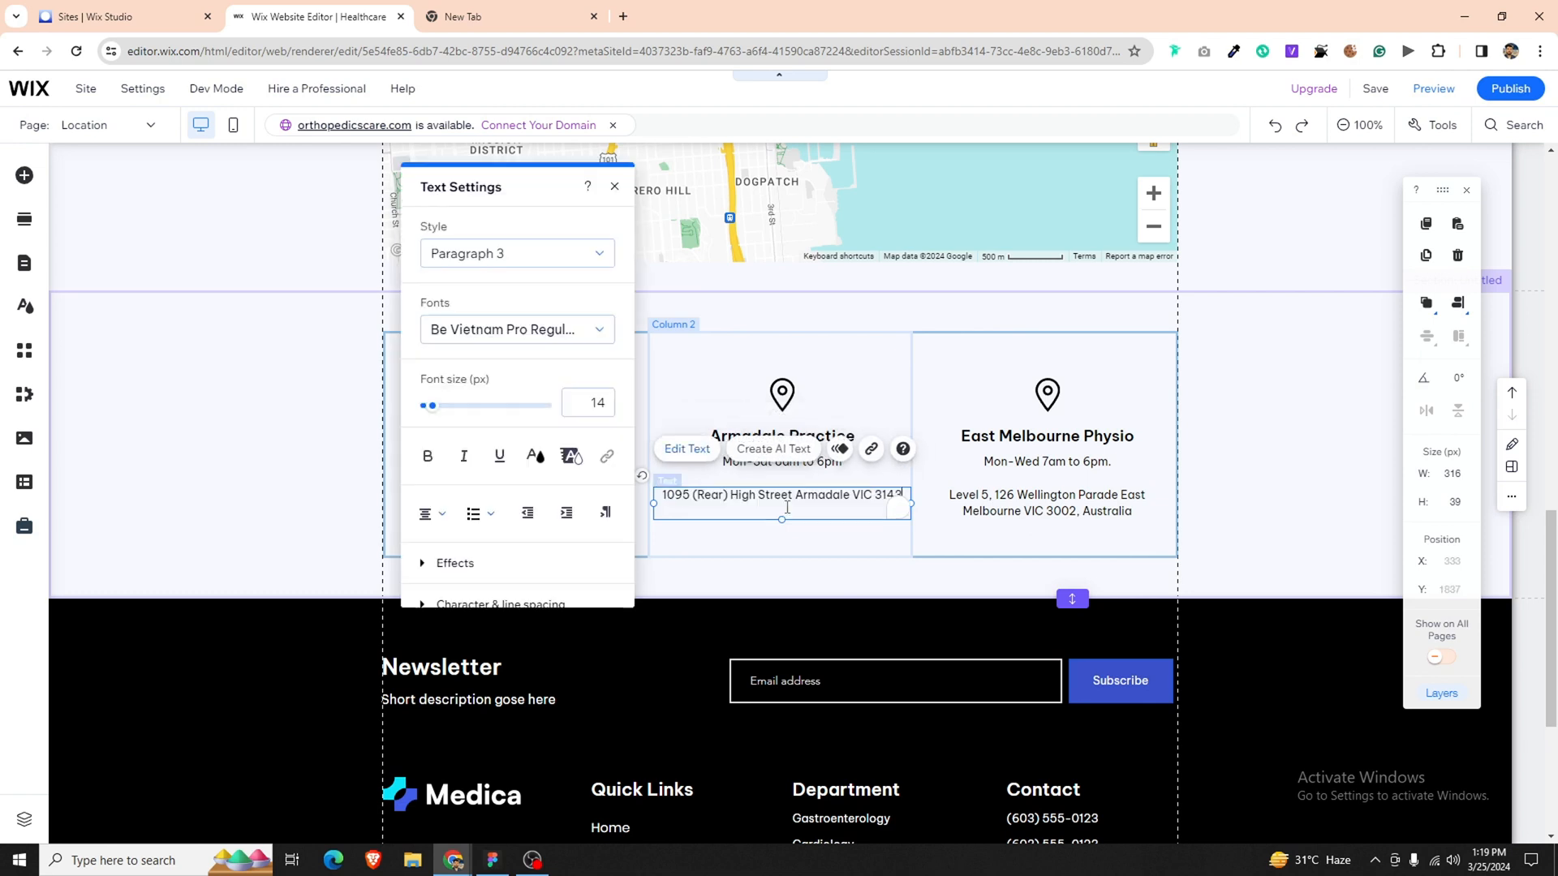
Narrow the second column's address box to about 289 px wide and center it horizontally in the column.
left_click(890, 535)
left_click(881, 496)
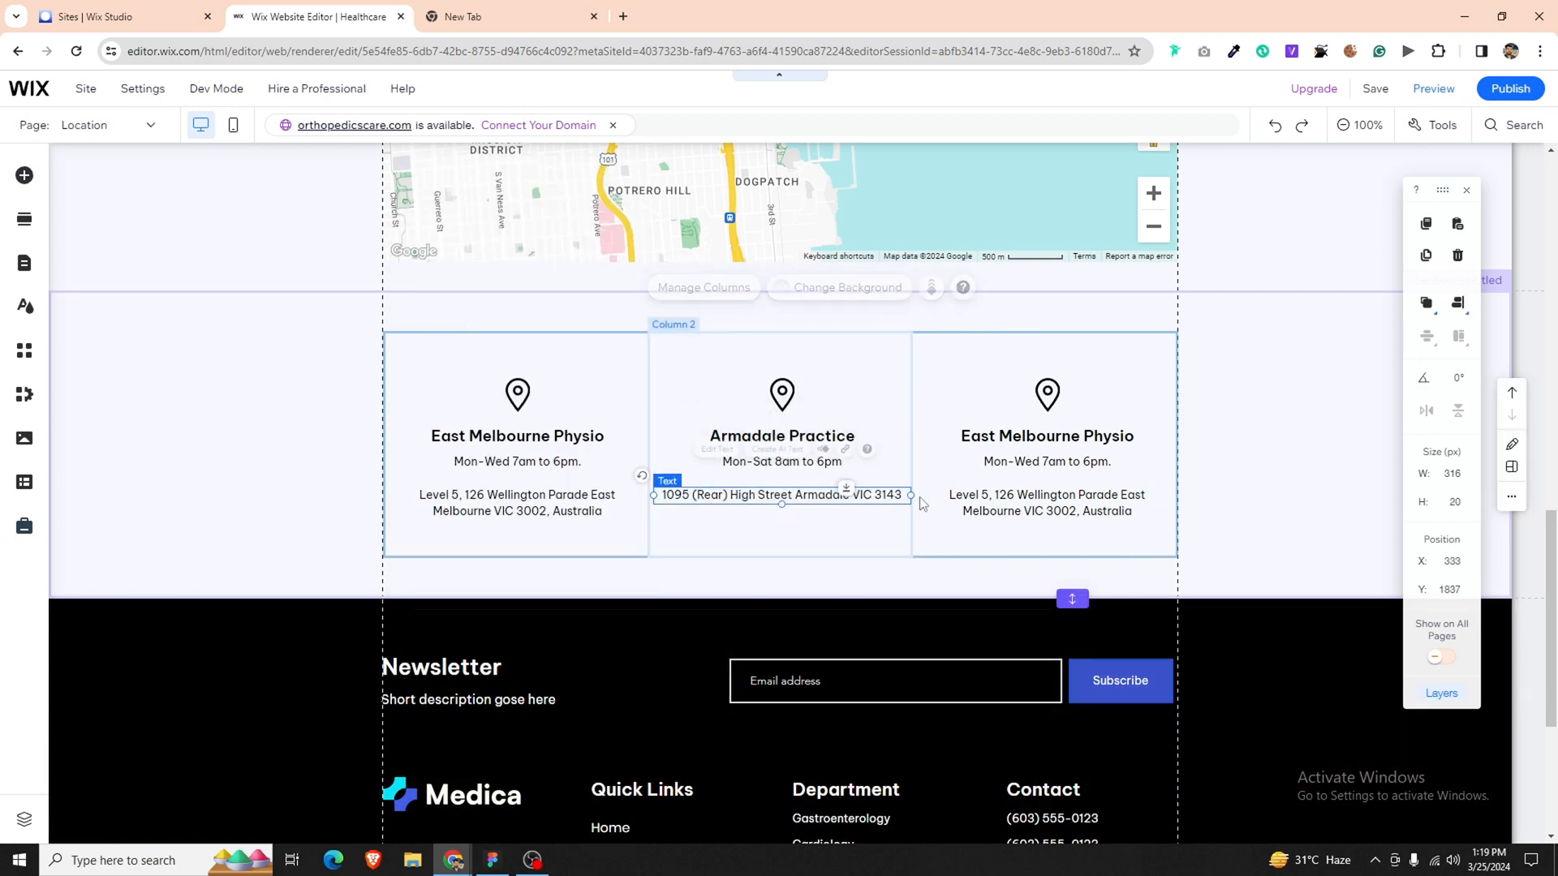
left_click_drag(910, 493, 890, 495)
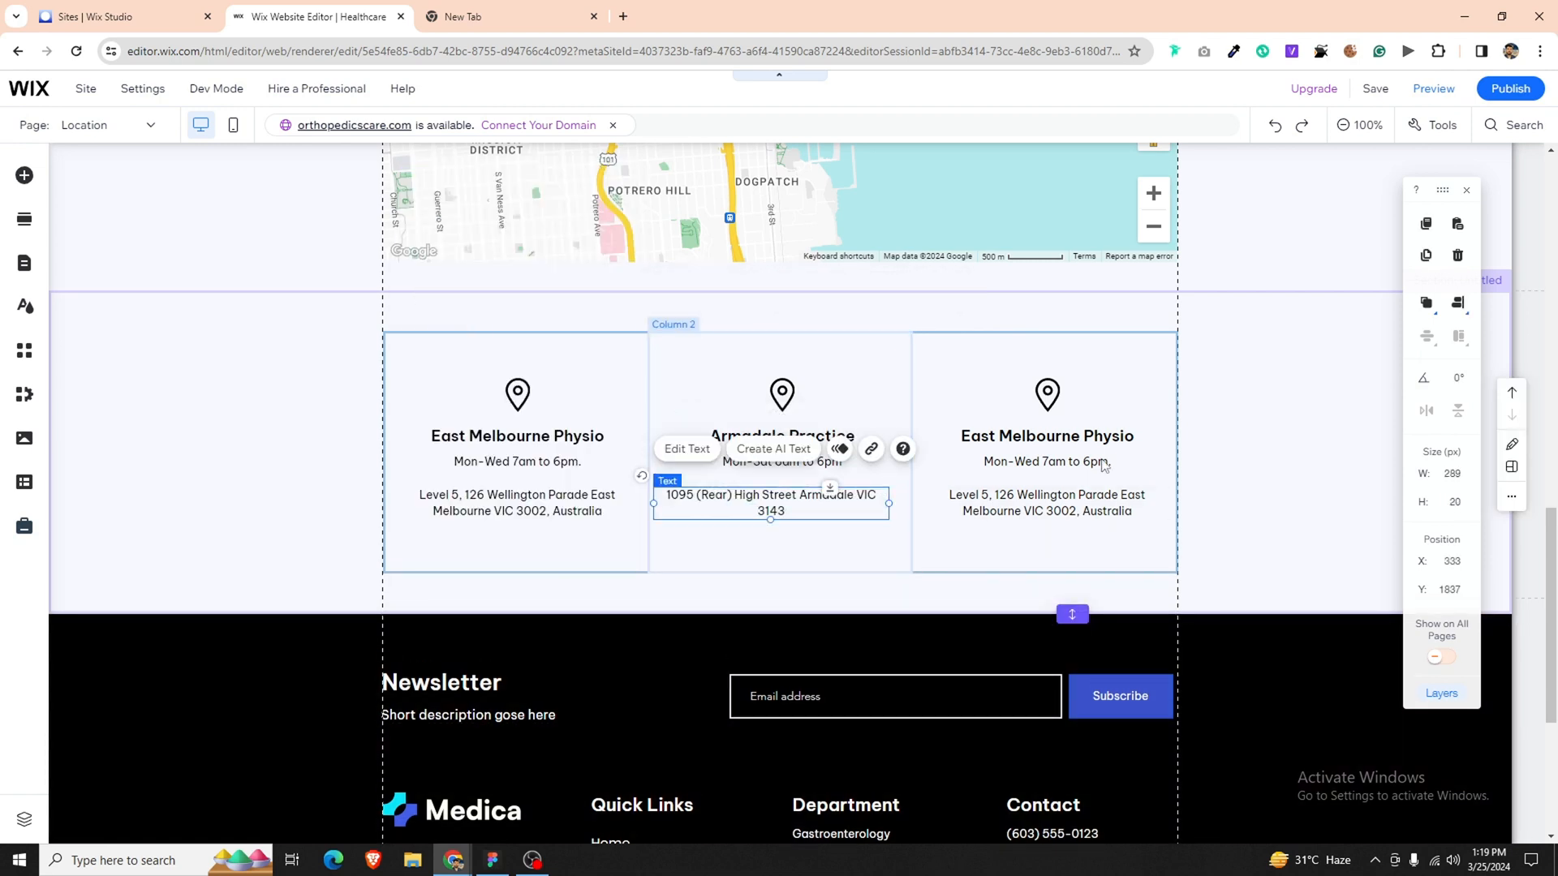
left_click(1423, 307)
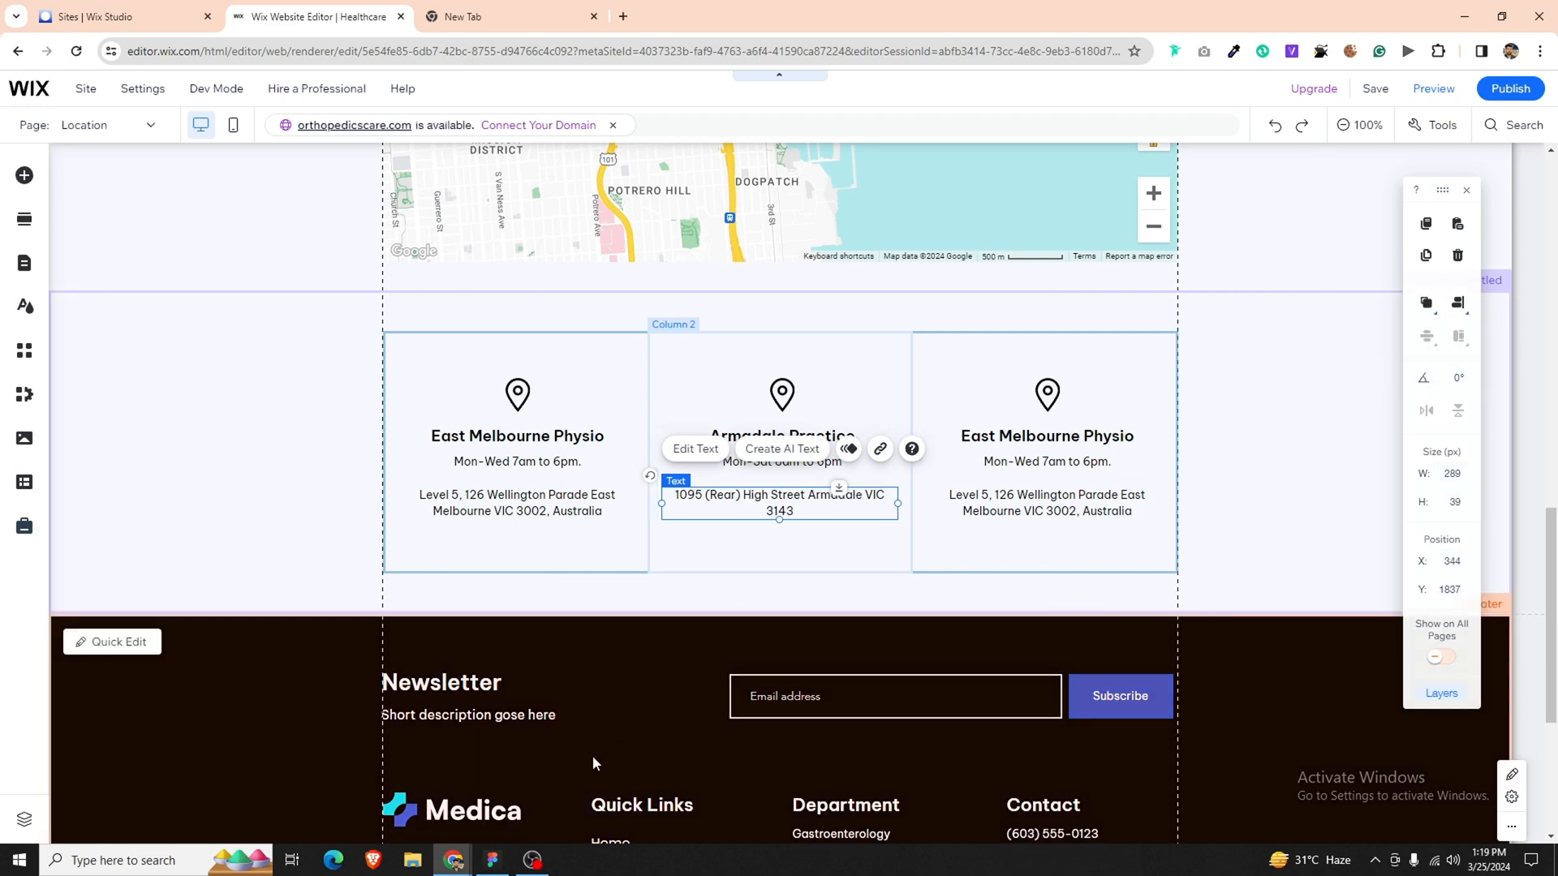
Copy the third practice's address from the Figma design and replace the third column's address with it.
left_click(492, 861)
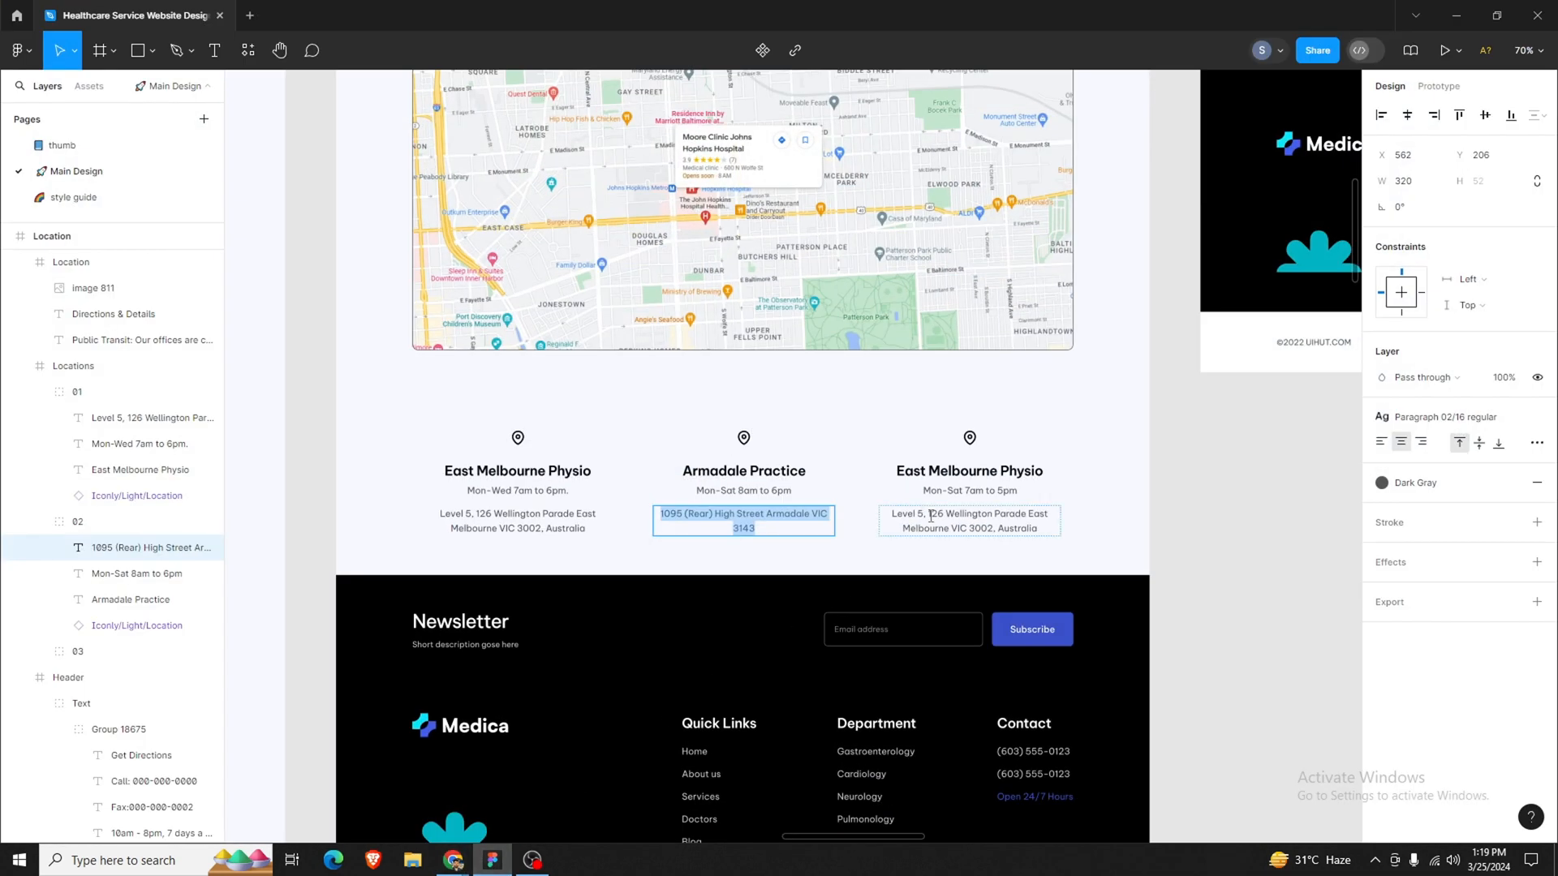
left_click(930, 516)
left_click(492, 861)
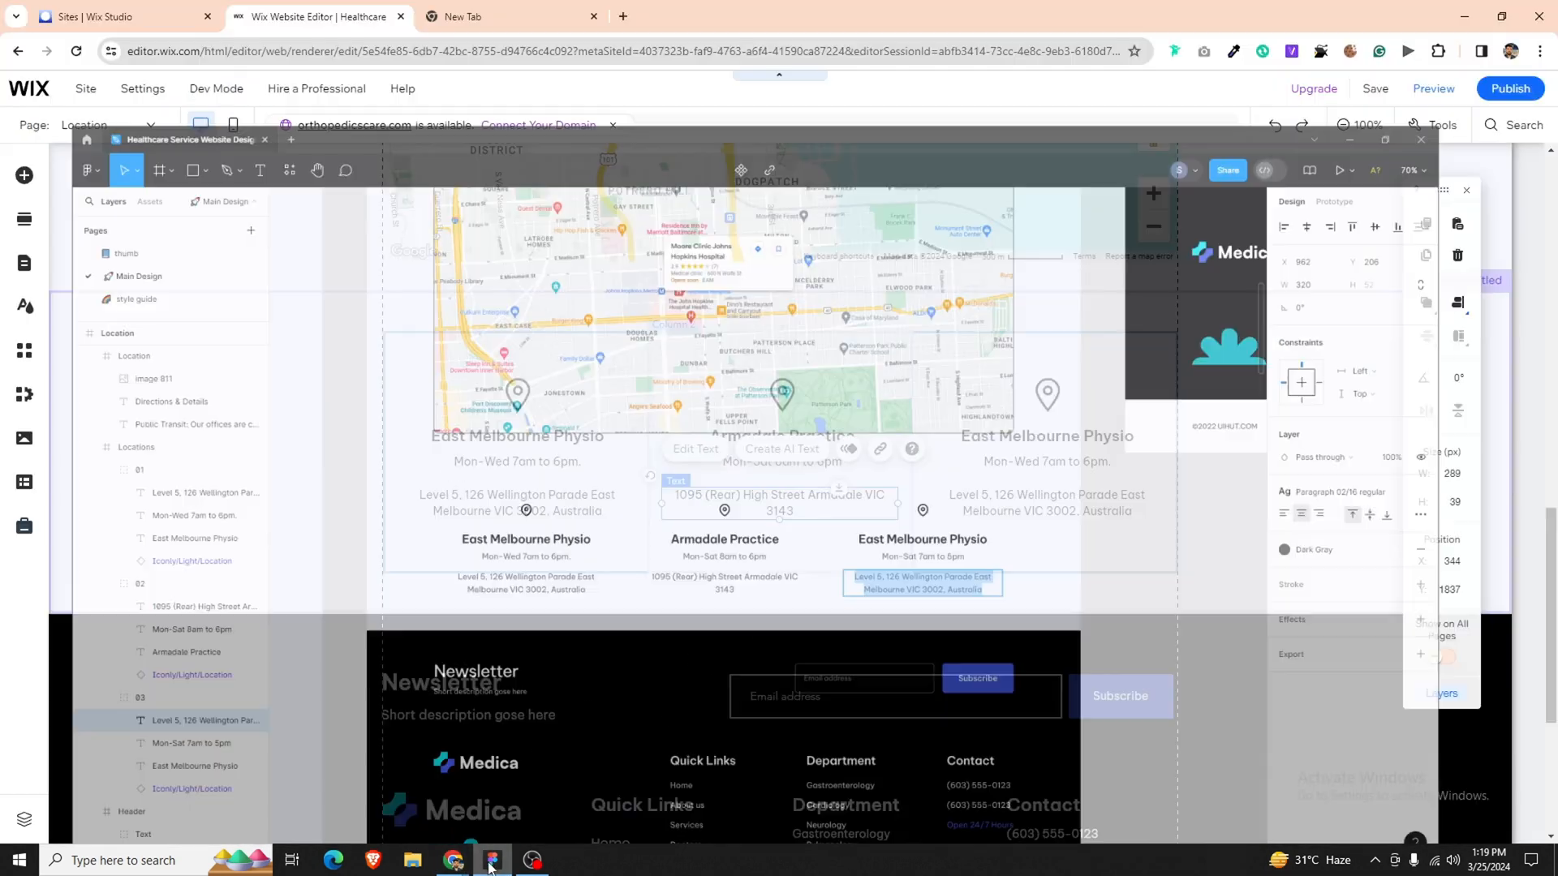
double_click(1009, 516)
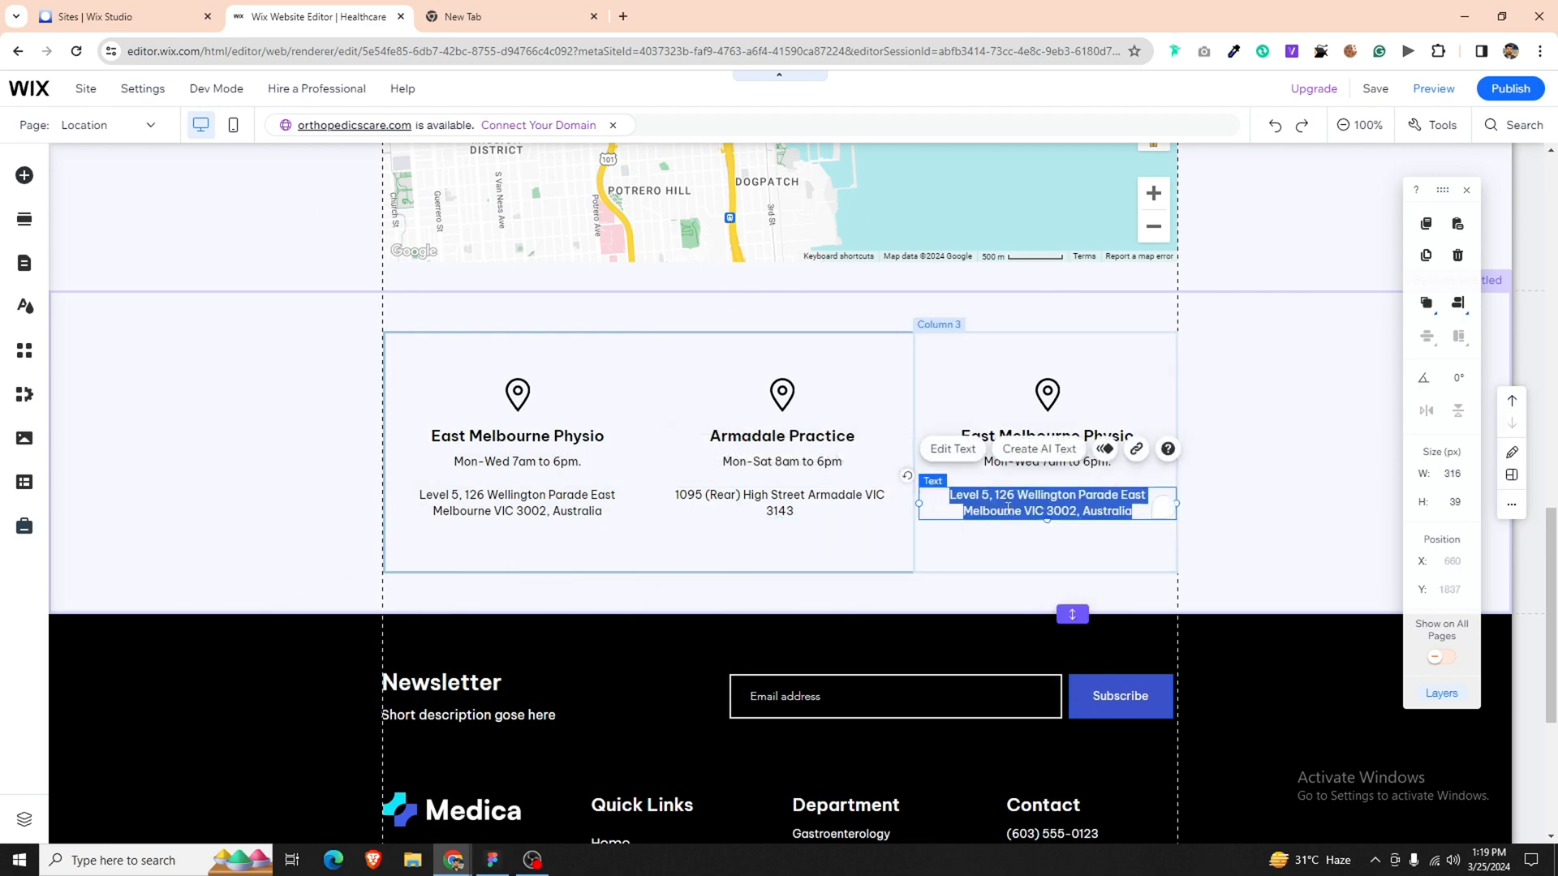
left_click(1038, 541)
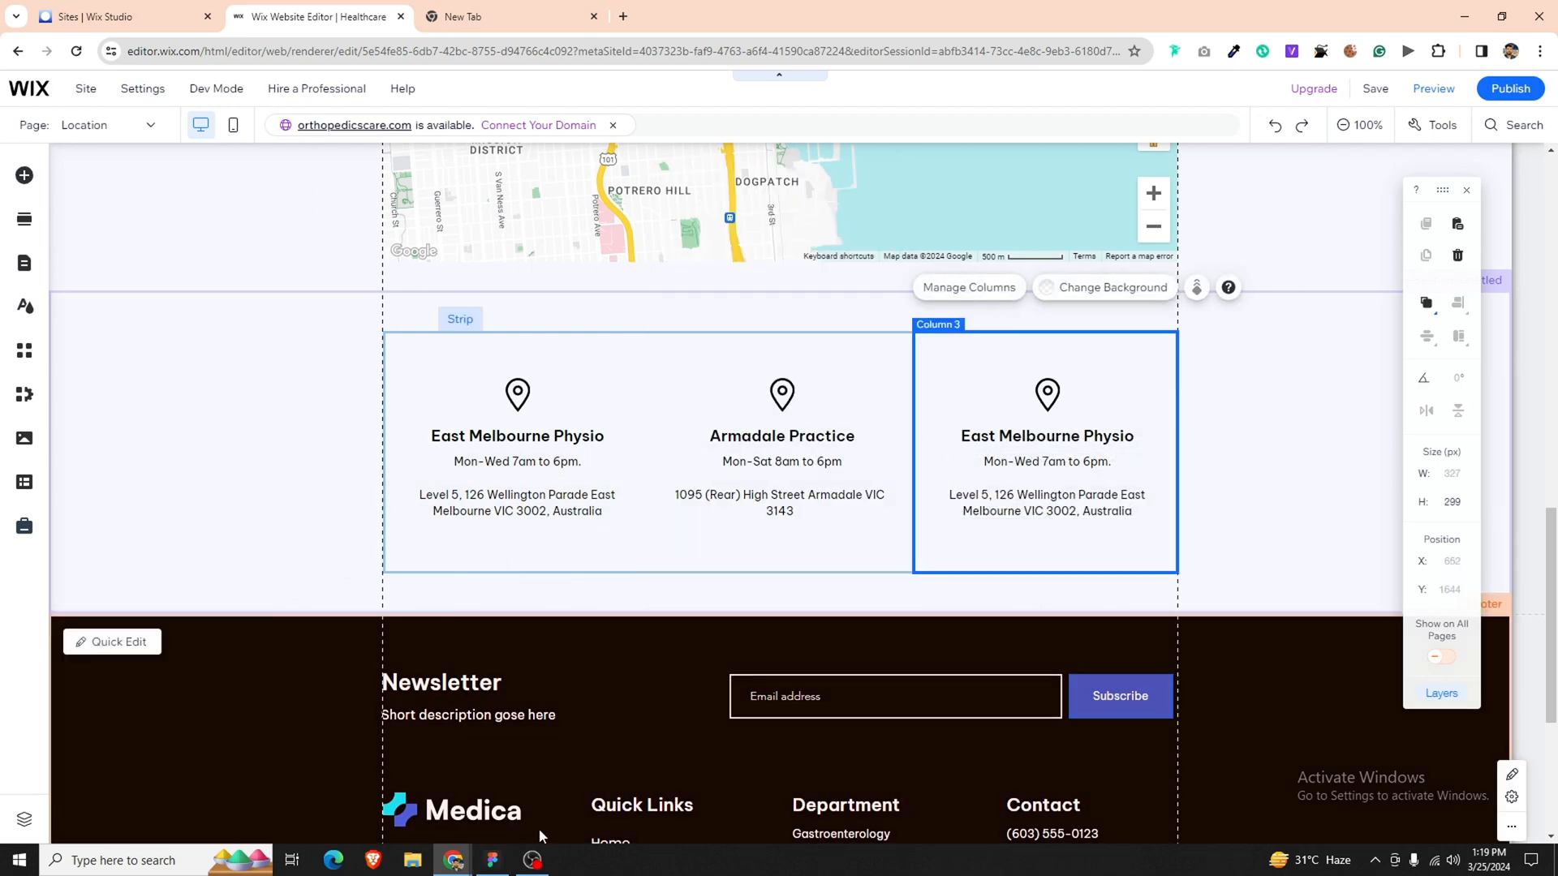
Copy the third practice's name from the Figma design and set the third column's heading to "East Melbourne Physio".
left_click(492, 861)
left_click(1008, 469)
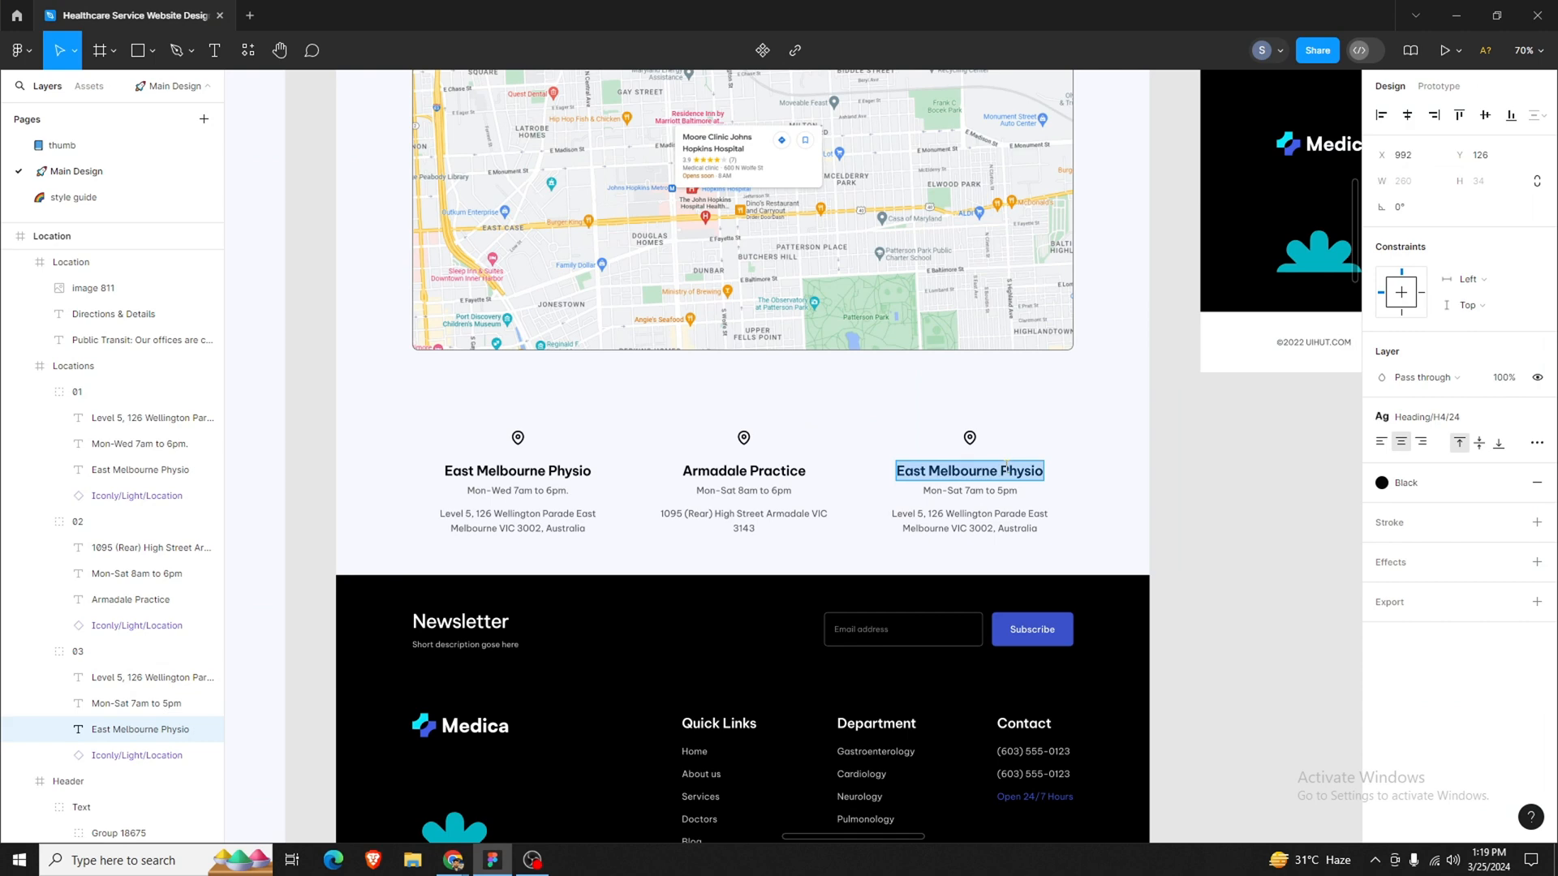
left_click(493, 860)
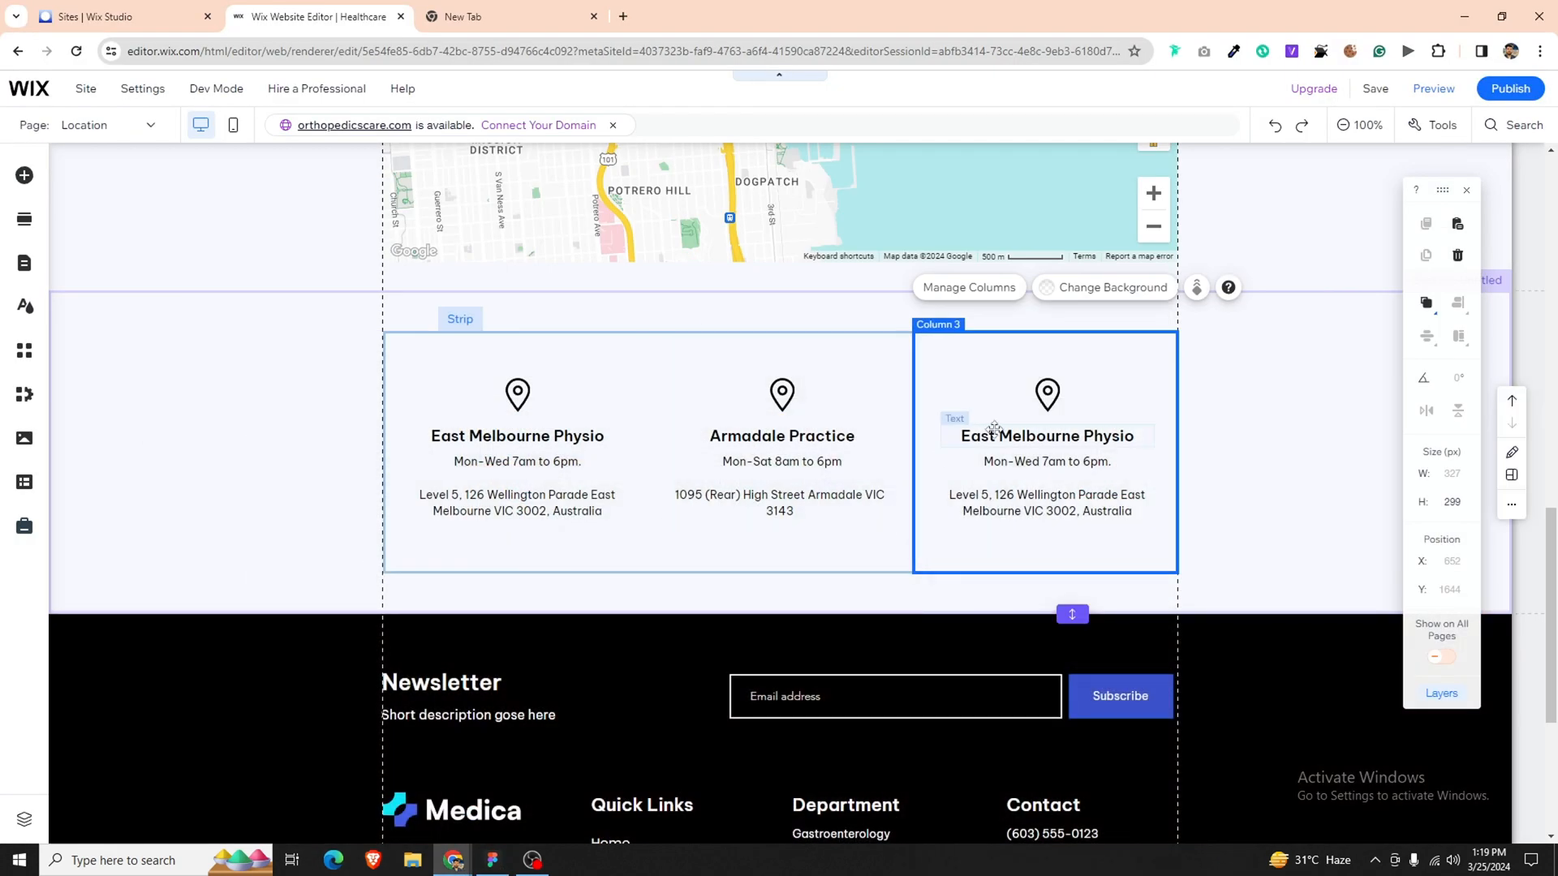
left_click(1001, 436)
left_click(1000, 438)
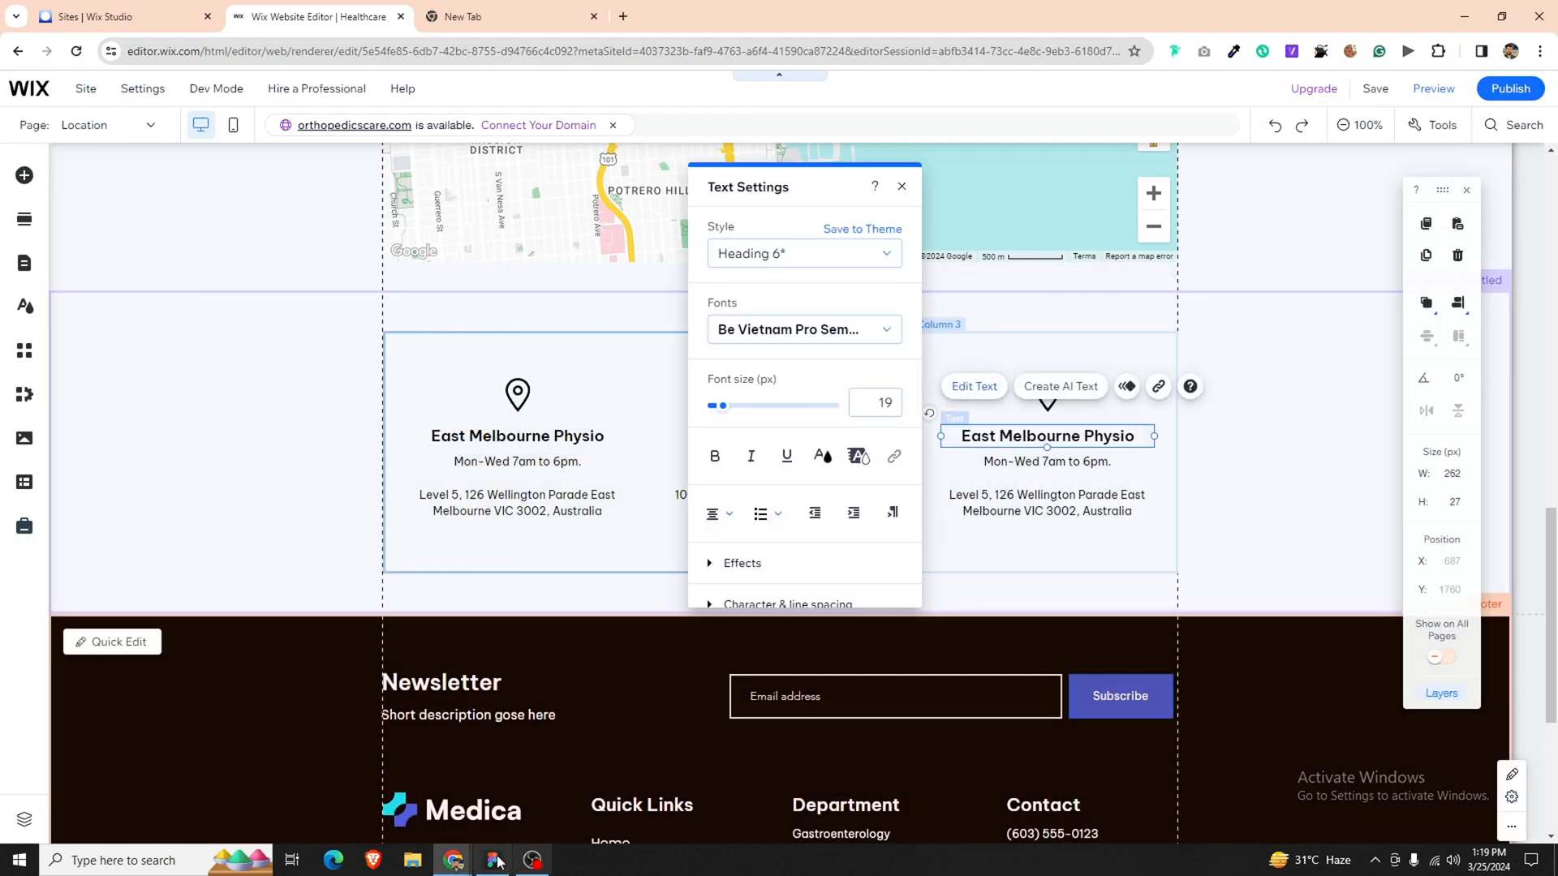
Copy the third practice's opening hours from the Figma design and set the third column's hours to "Mon-Sat 7am to 5pm".
left_click(494, 861)
left_click(989, 489)
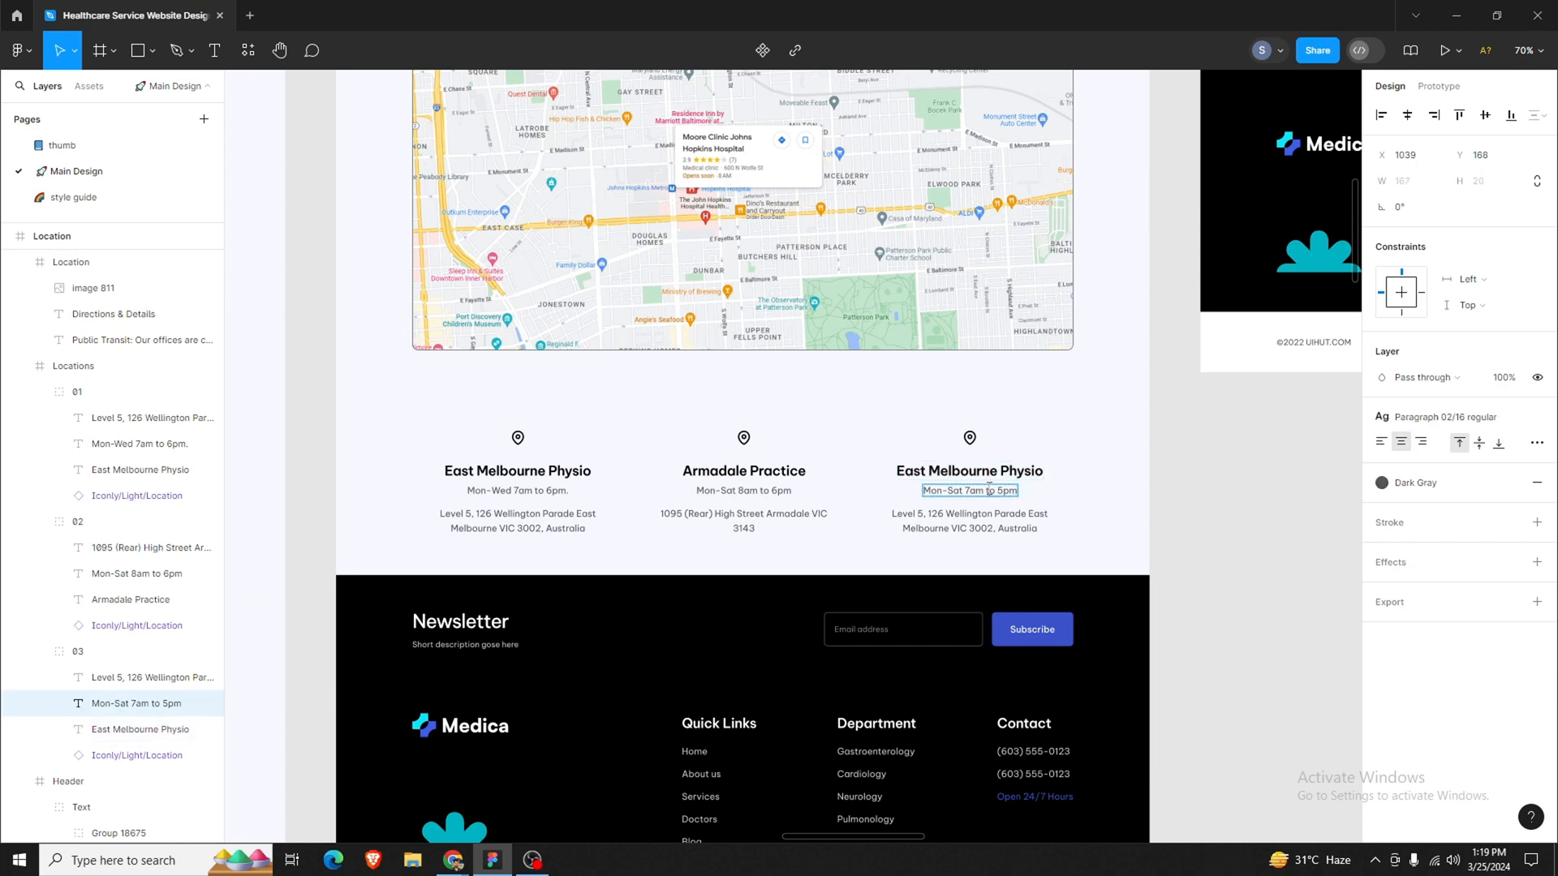
left_click(496, 865)
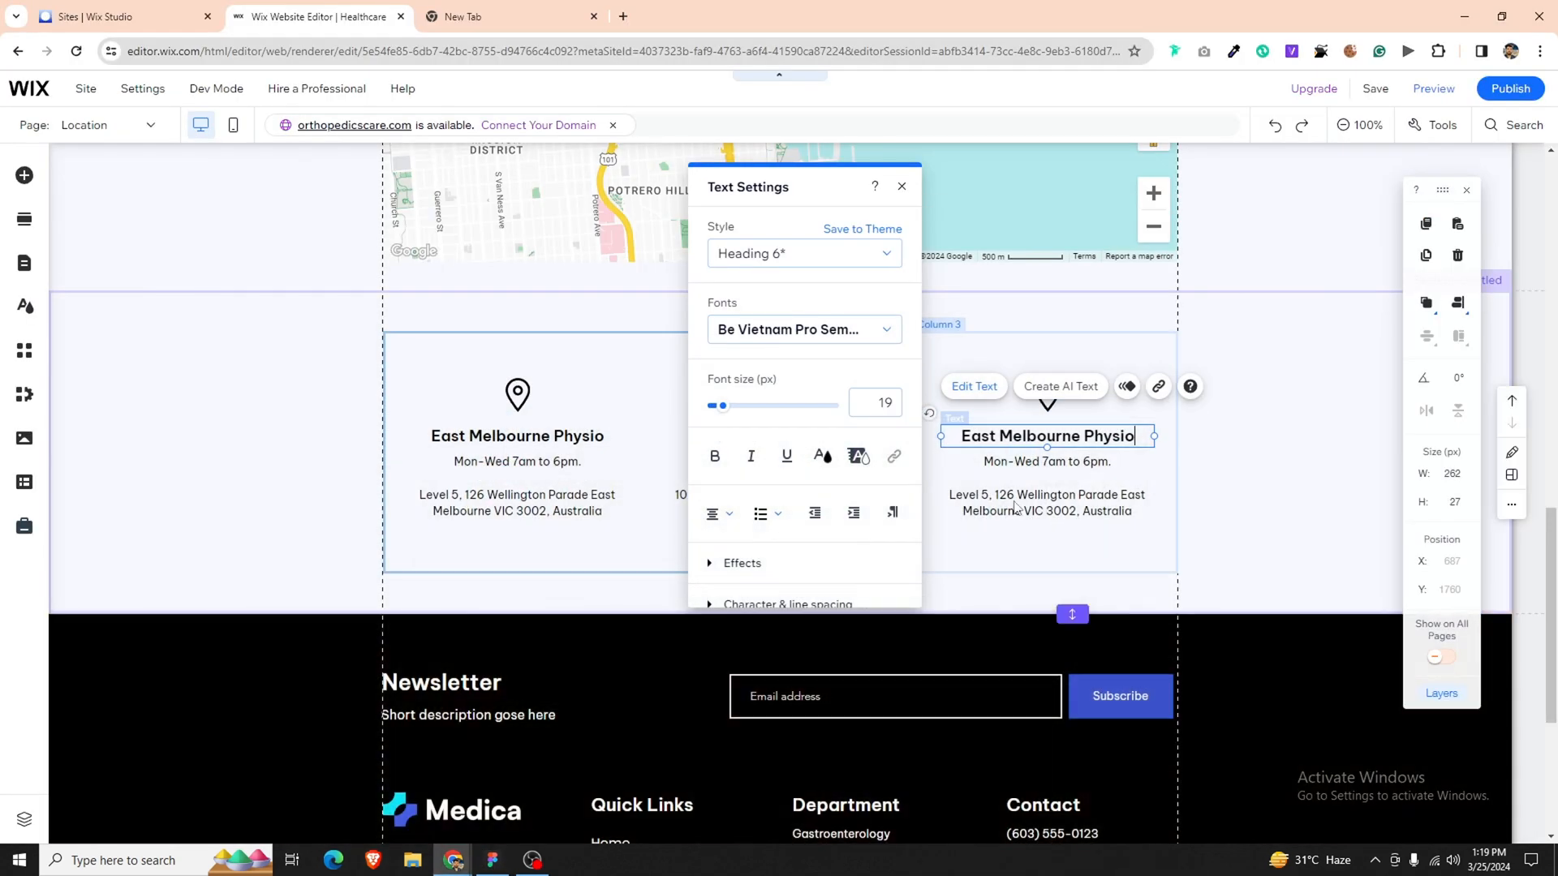
double_click(1055, 463)
type("Mon-Sat 7am to 5pm")
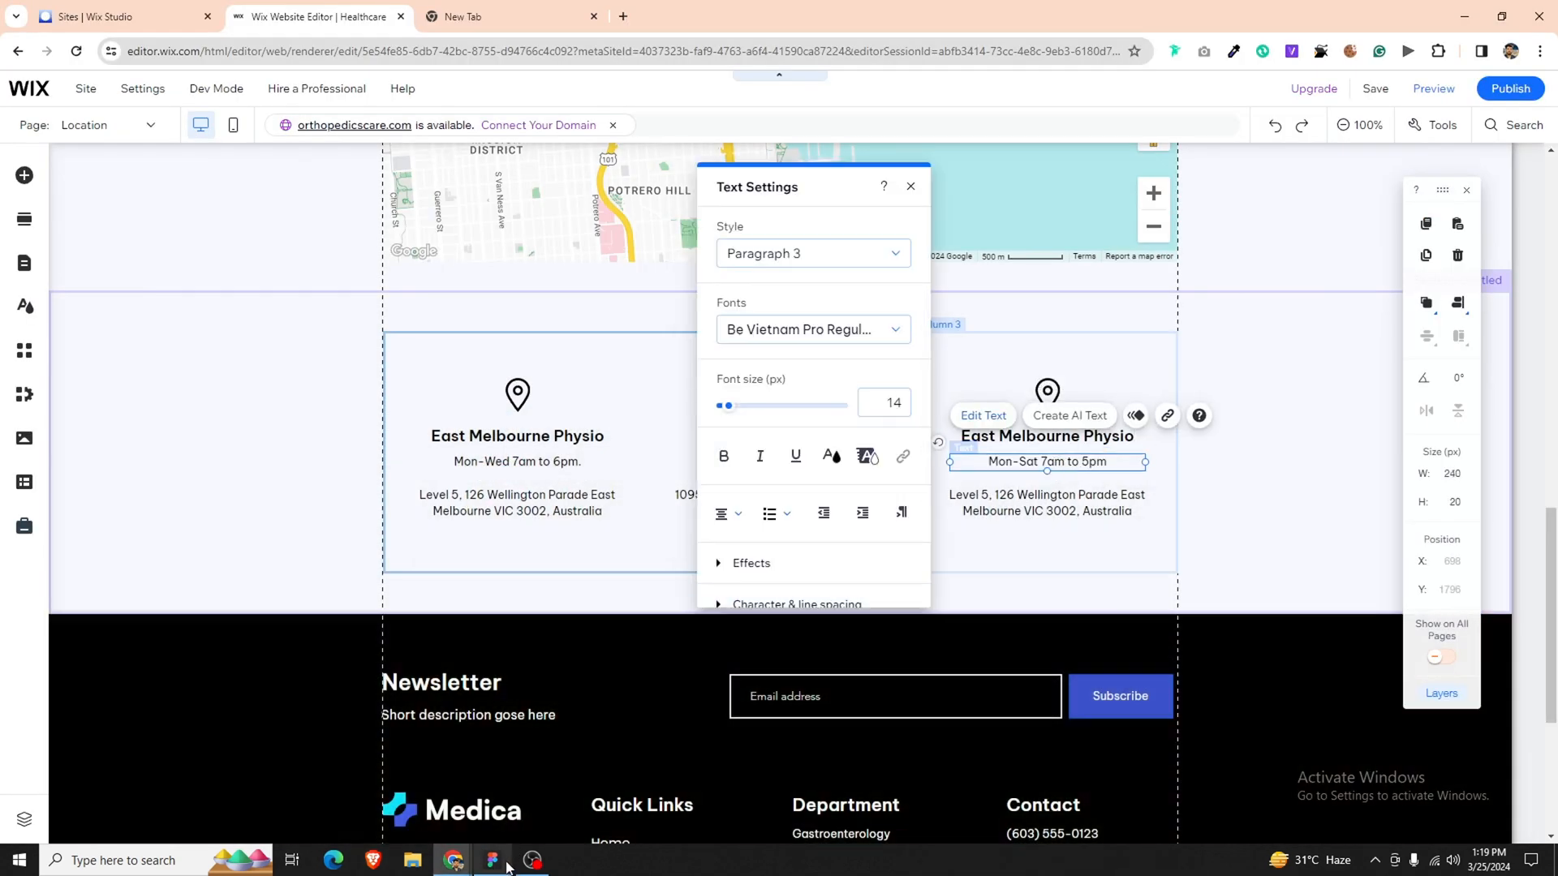
Compare the three practice columns with the Locations section in the Figma design.
left_click(493, 861)
left_click(857, 544)
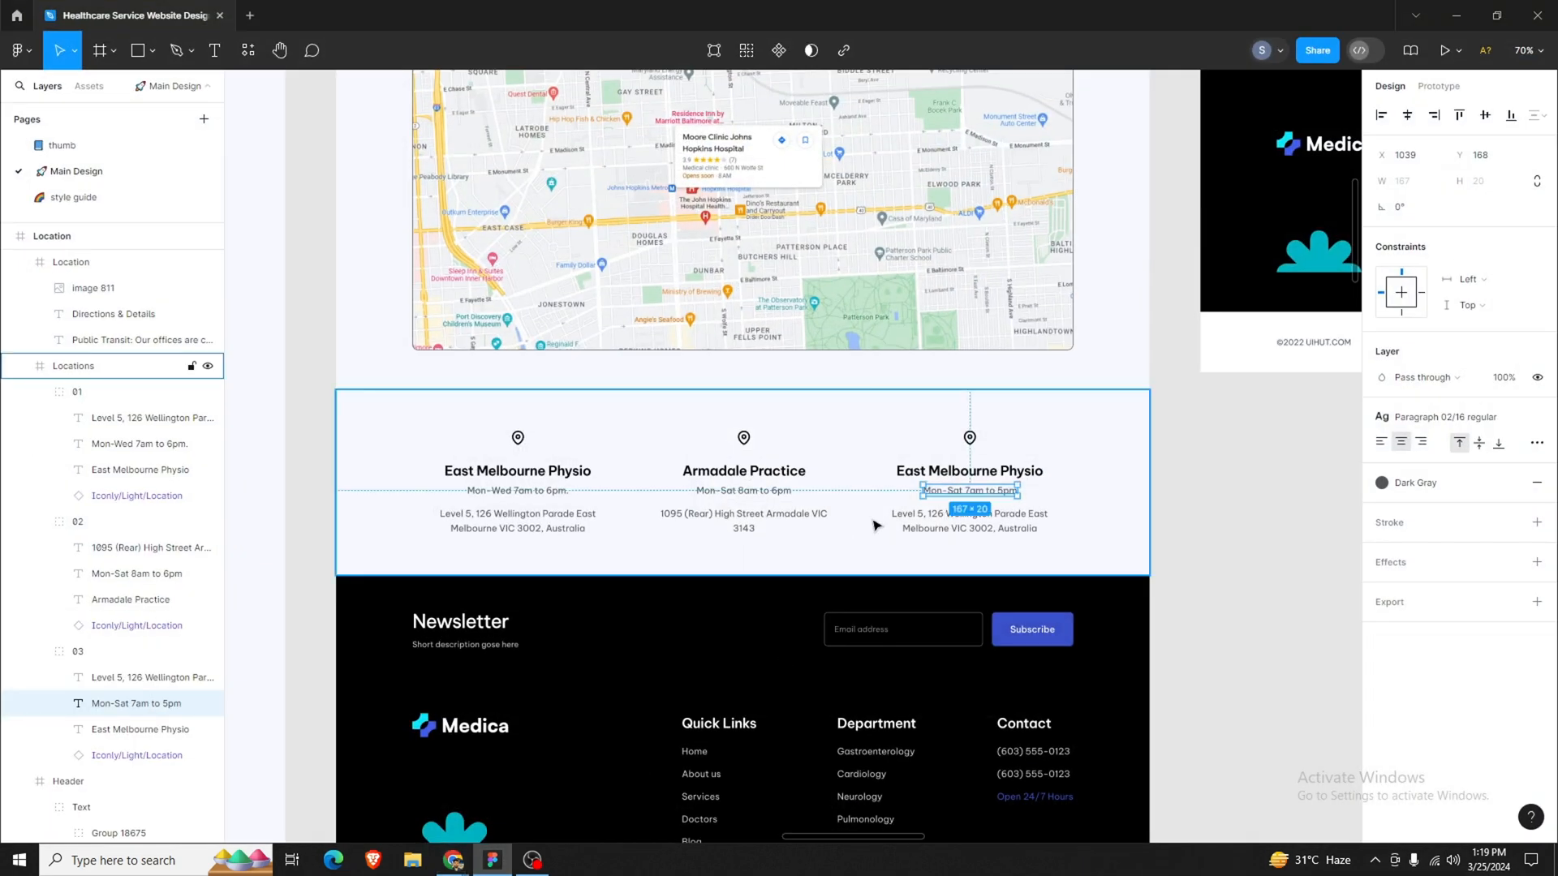
left_click(496, 860)
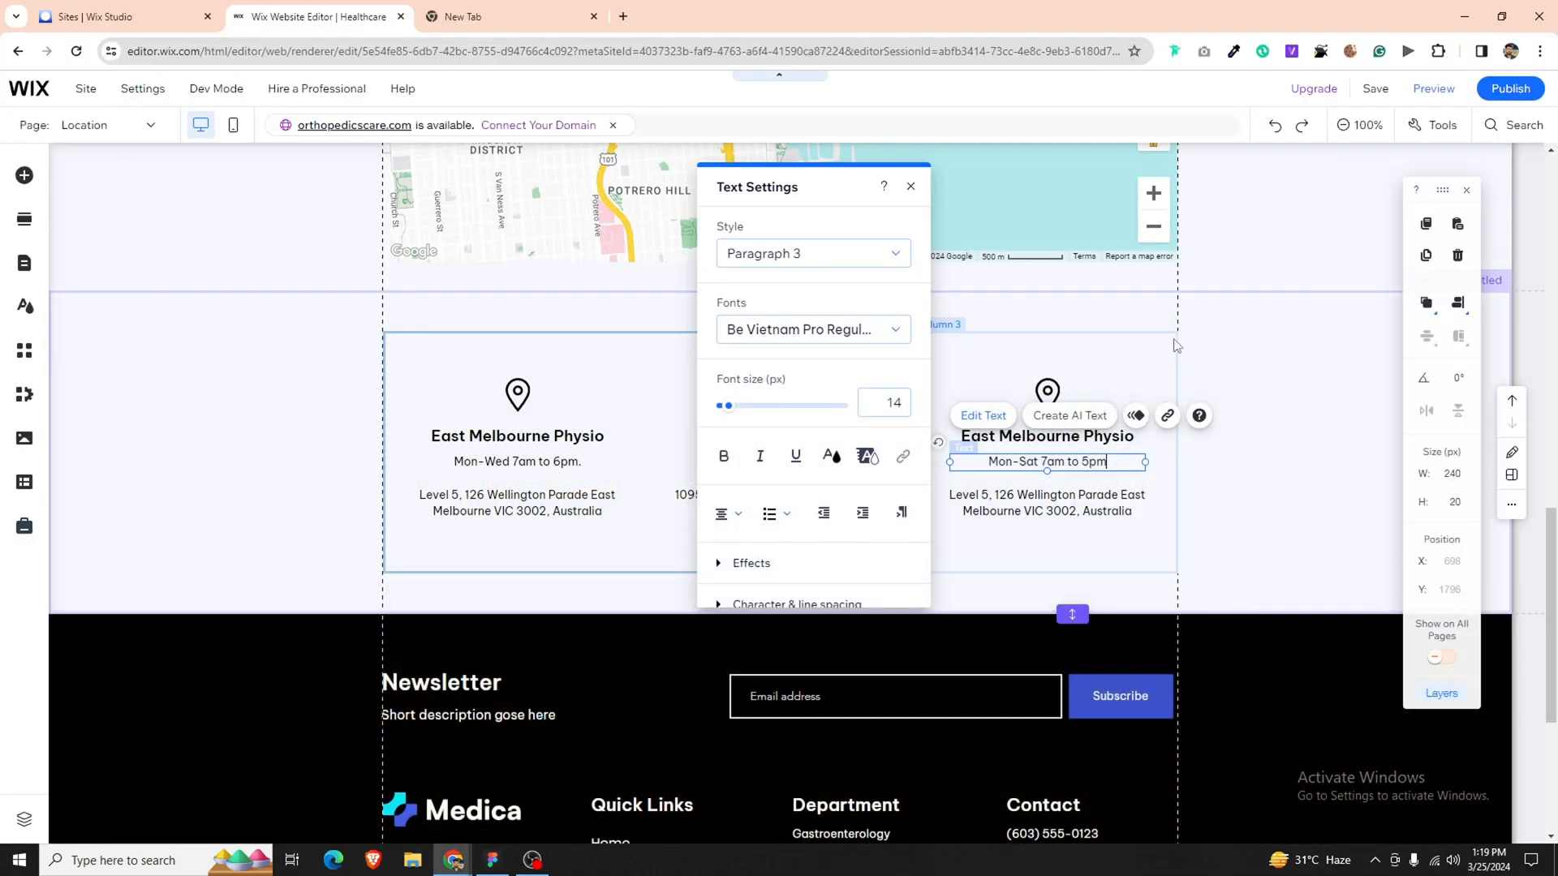
Finish editing the third column's text, publish the site and close the publish confirmation.
left_click(1258, 410)
scroll(855, 499, "up", 10)
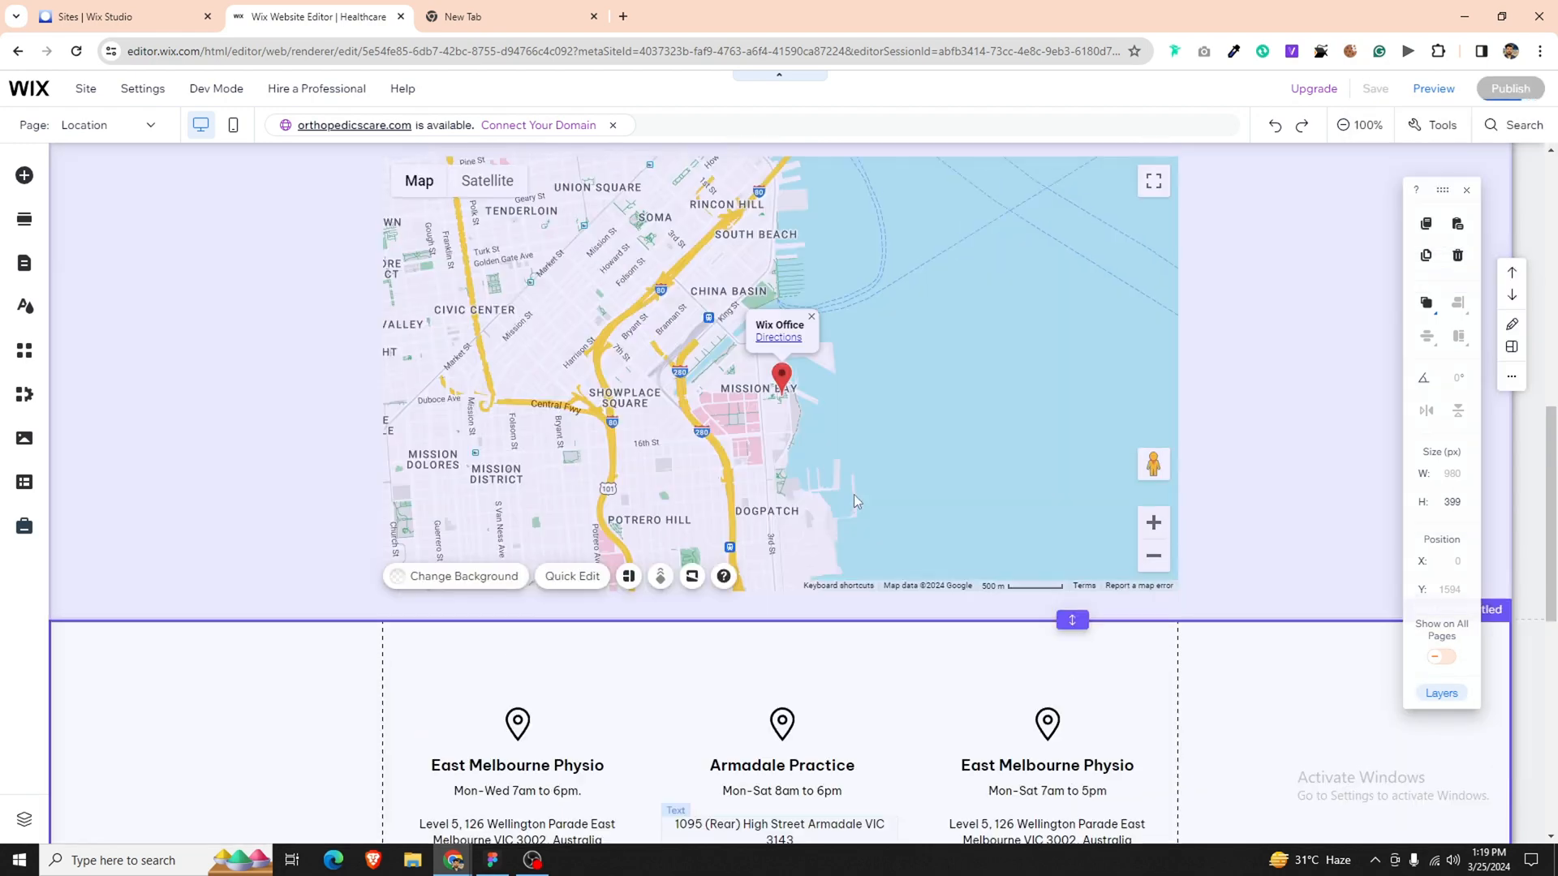
scroll(859, 490, "down", 13)
scroll(912, 453, "up", 3)
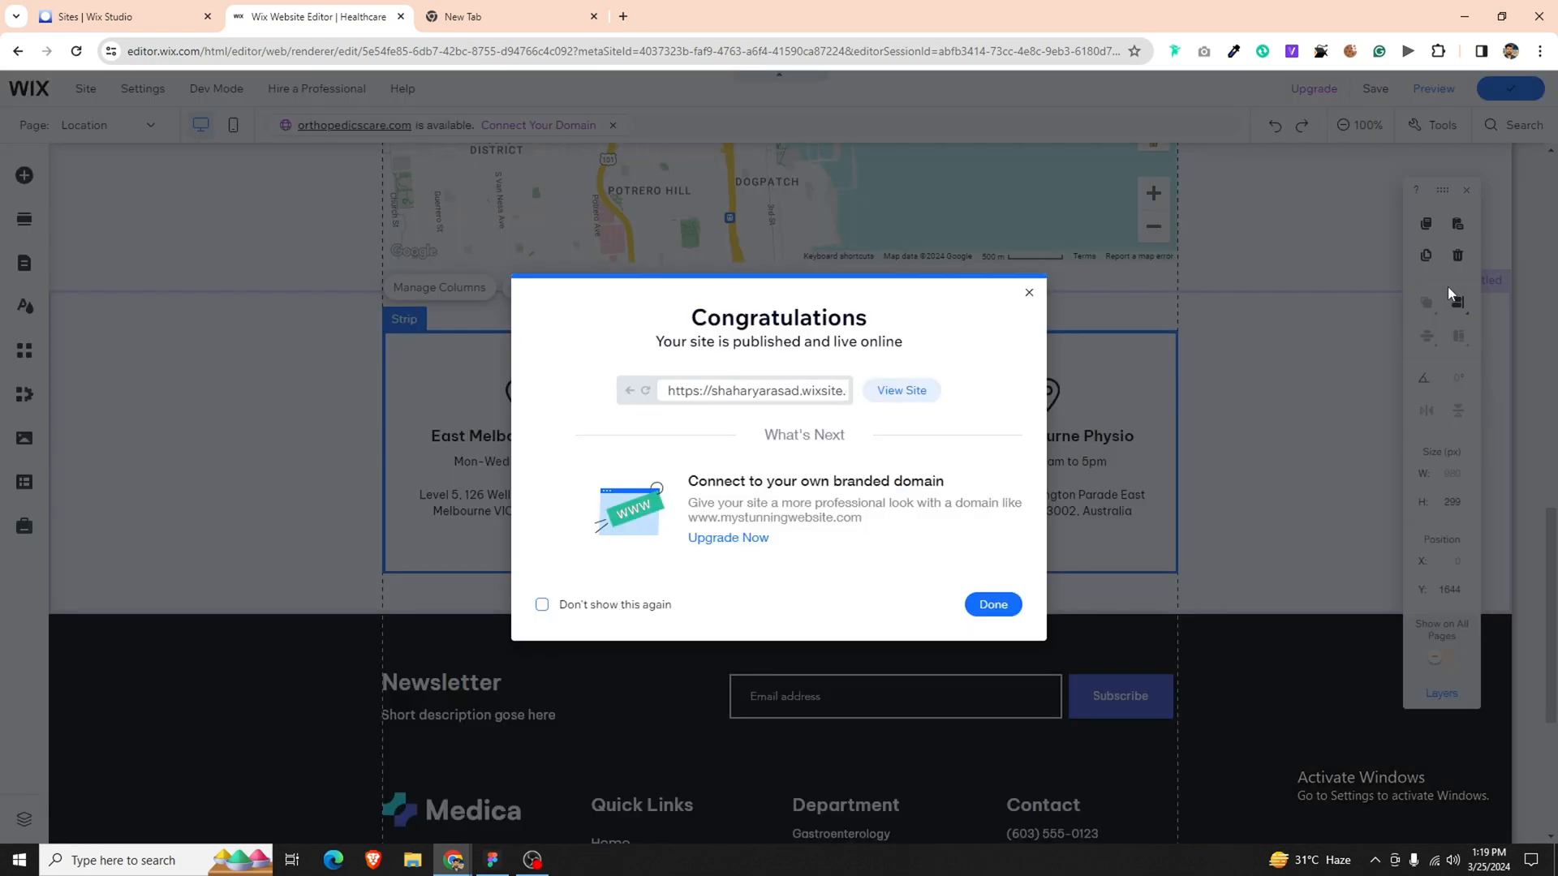
left_click(993, 604)
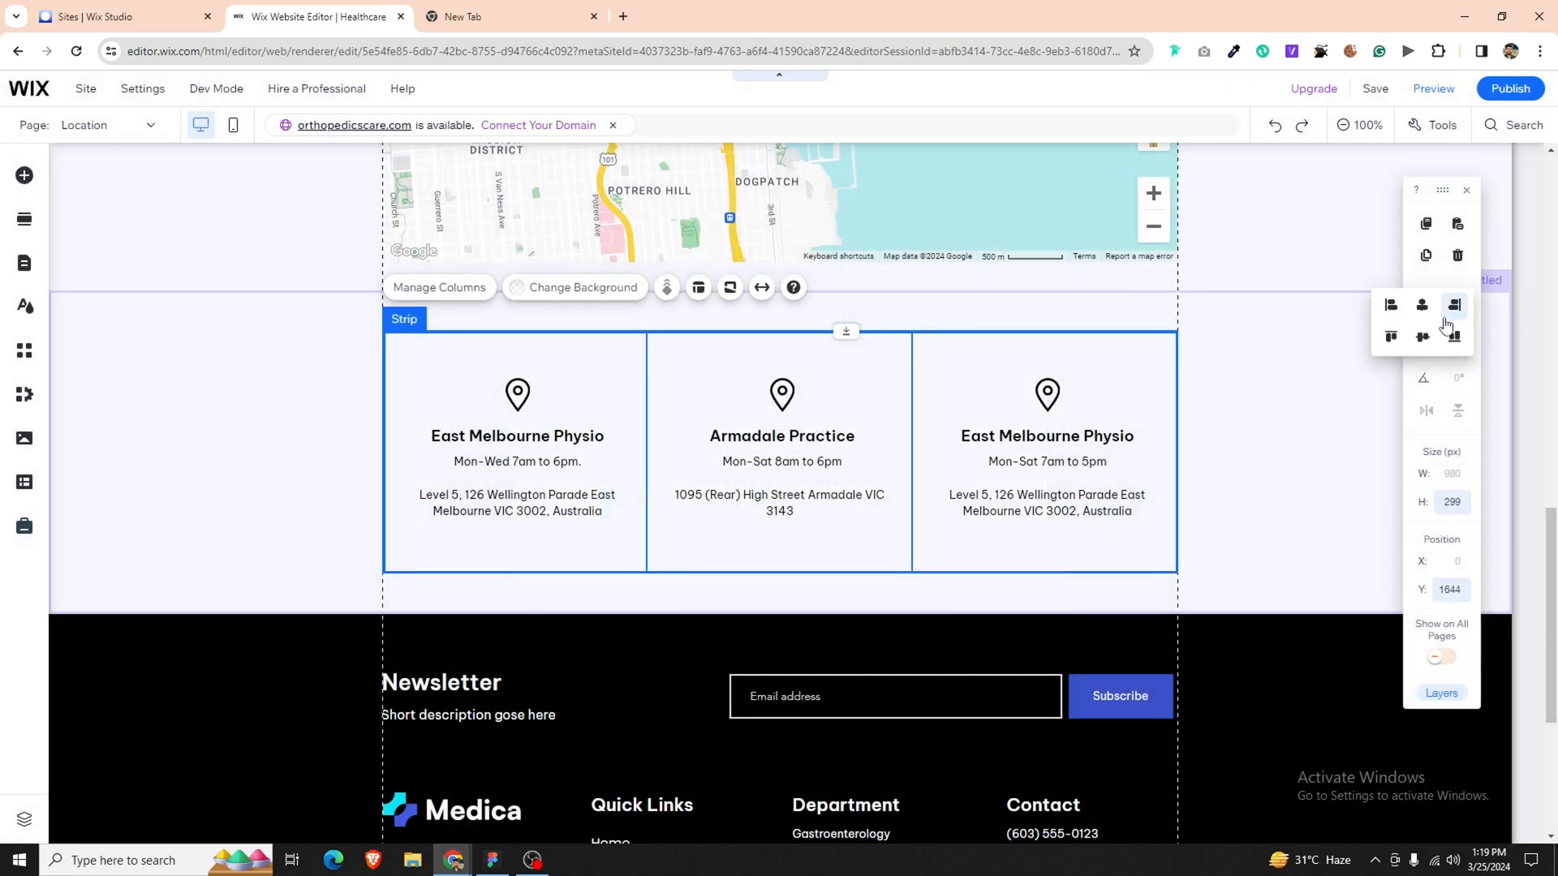
Save the Location page and republish the site, closing the confirmation before publishing once more.
left_click(960, 452)
scroll(914, 449, "up", 15)
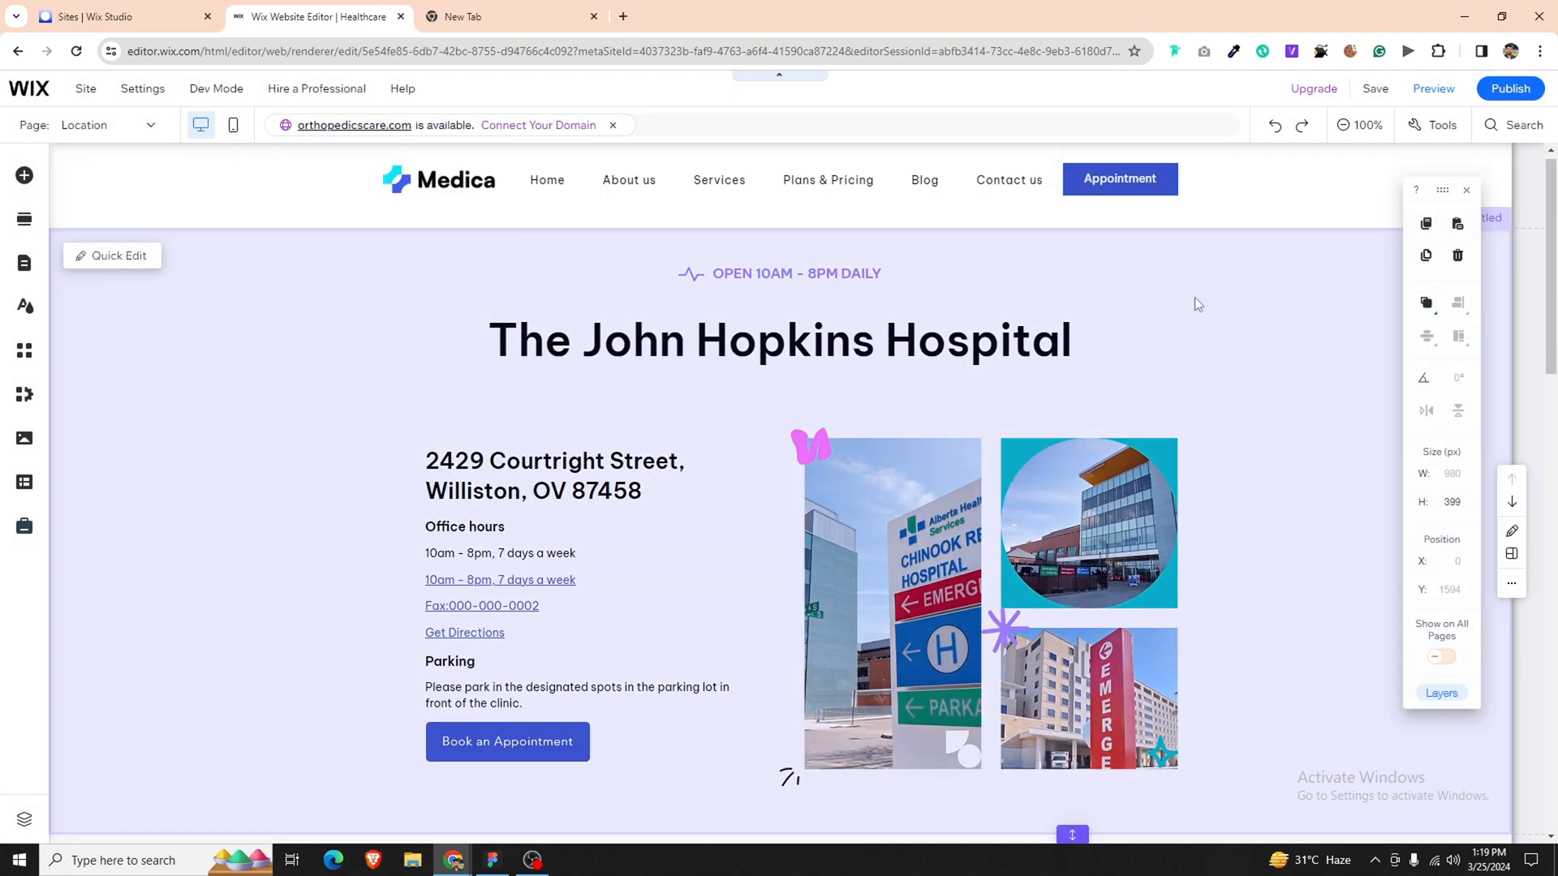
left_click(1195, 304)
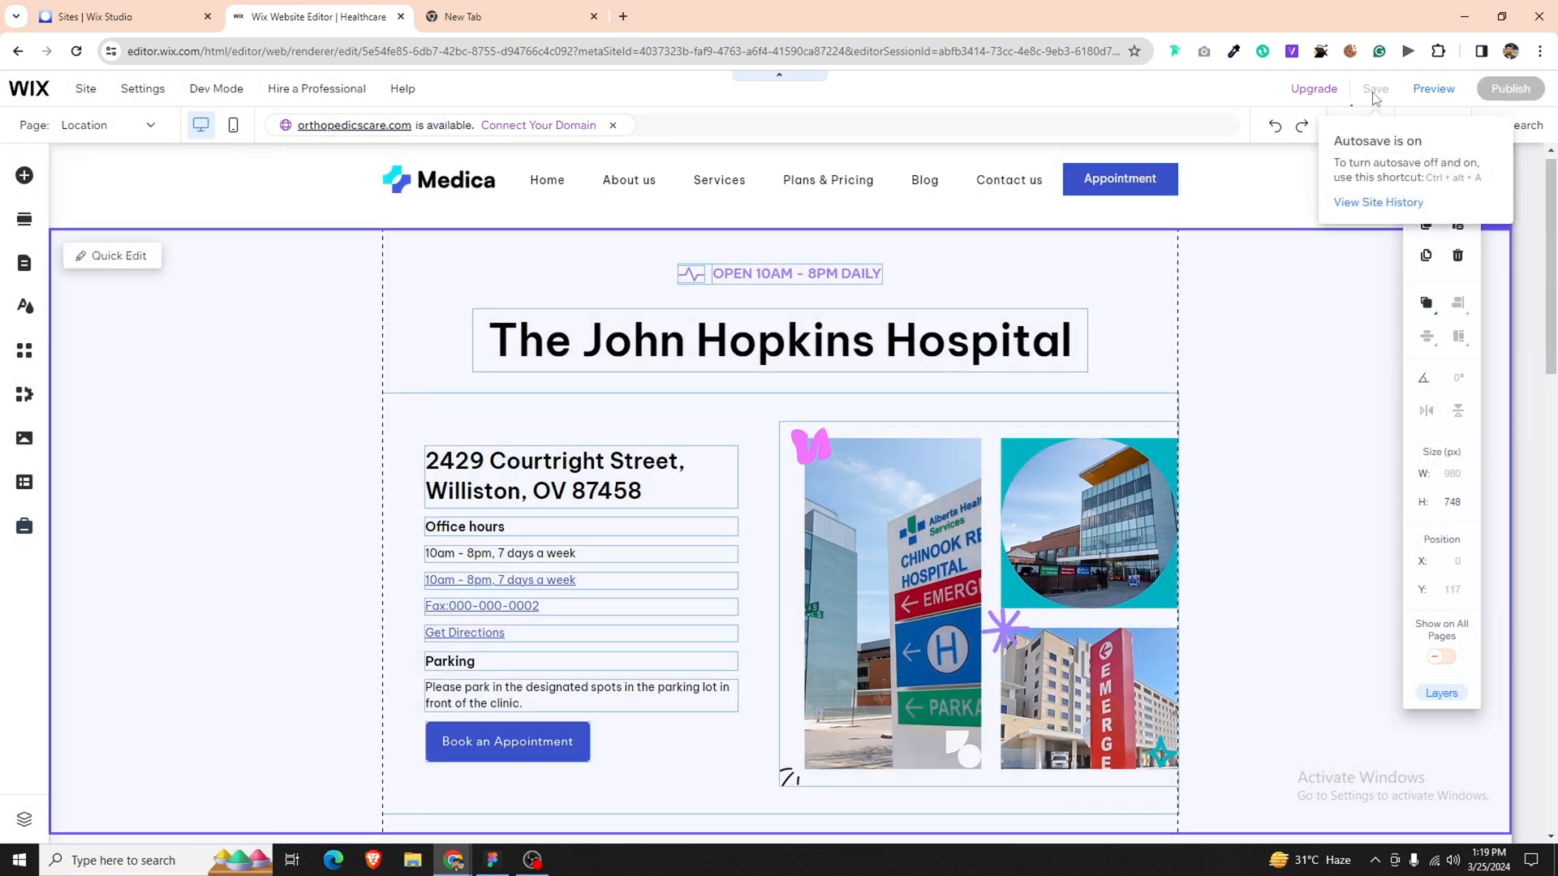
mouse_move(1314, 91)
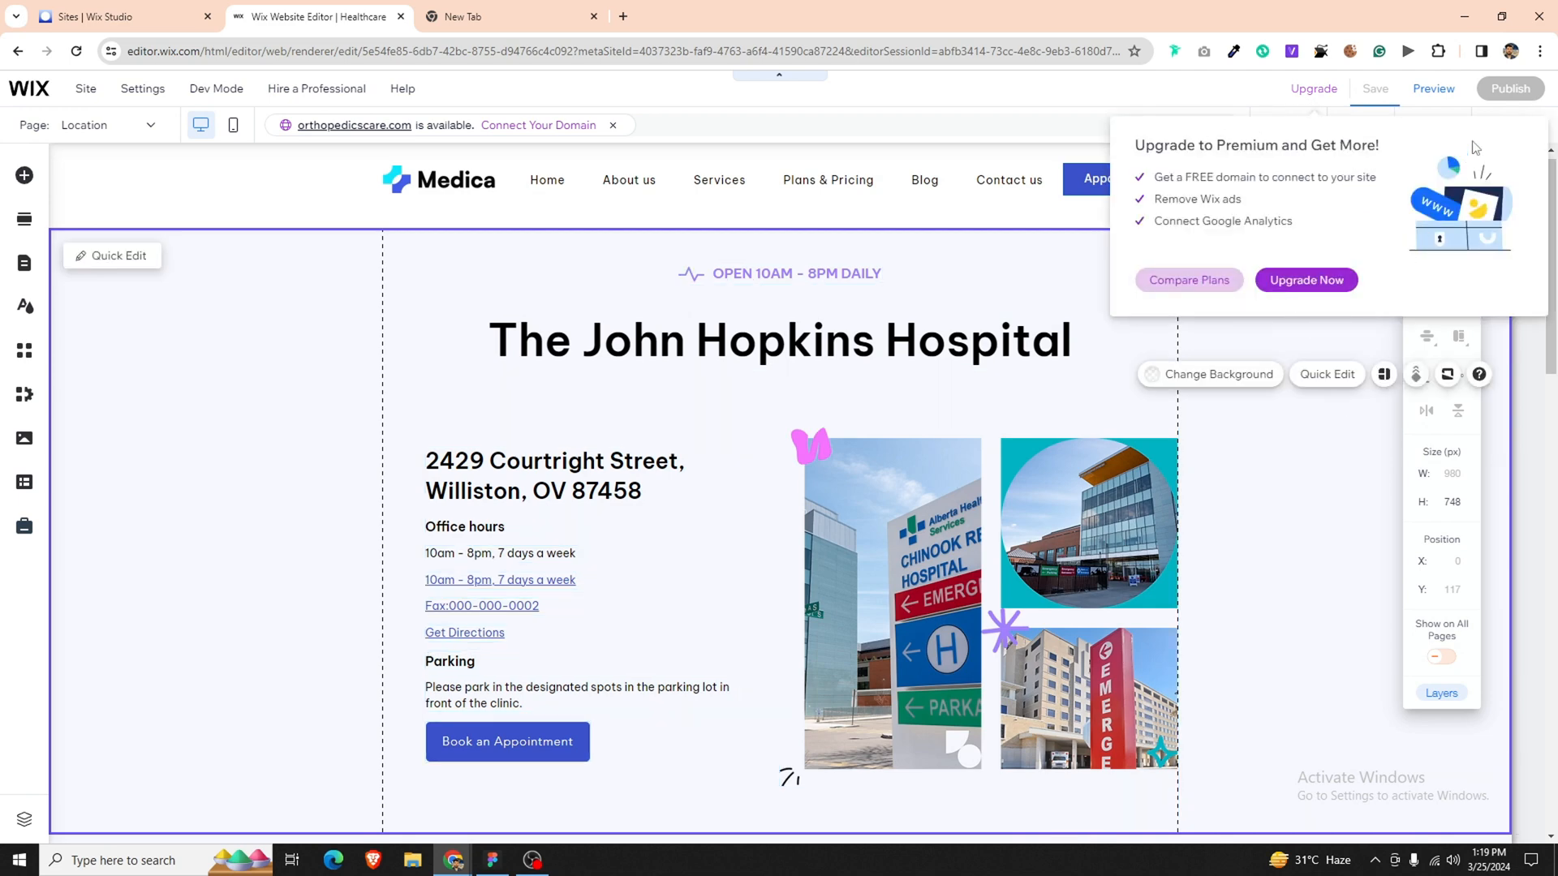
left_click(1375, 88)
left_click(903, 598)
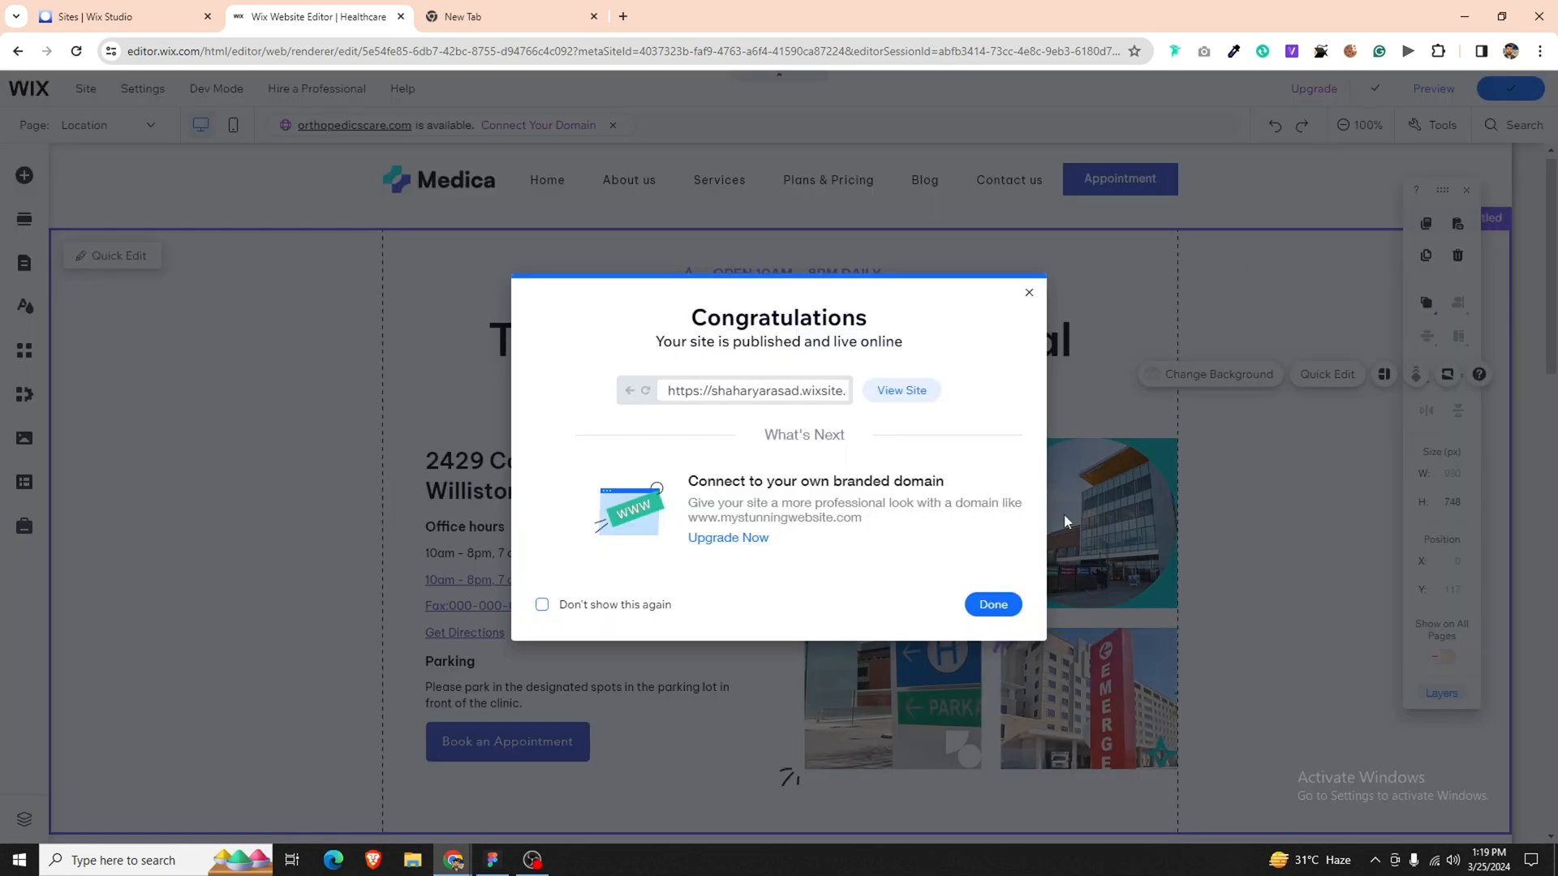
left_click(993, 604)
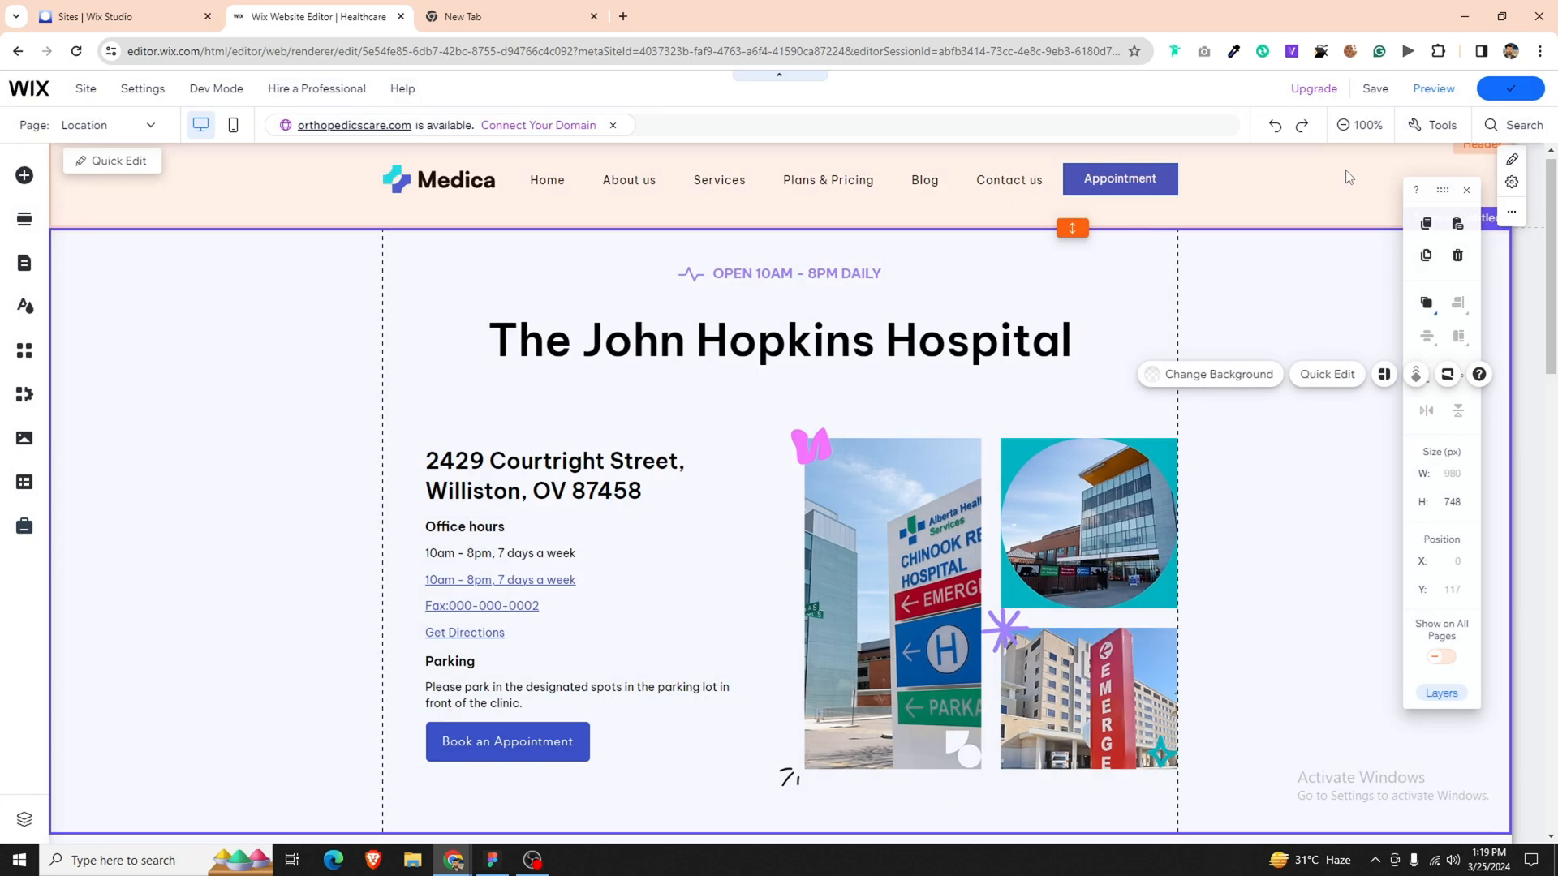
mouse_move(1382, 96)
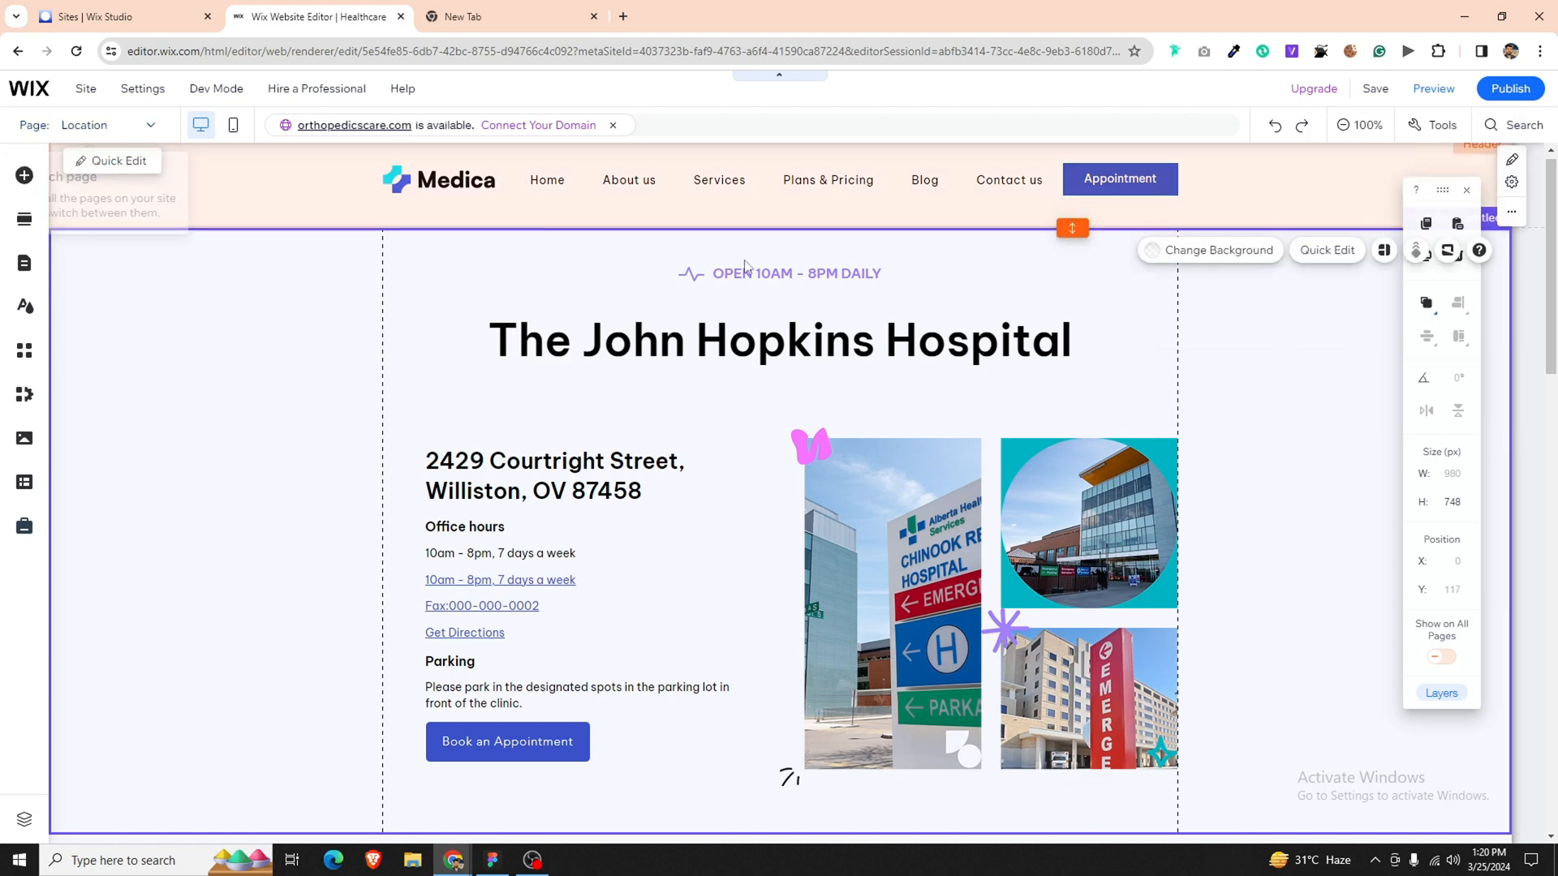
left_click(1497, 89)
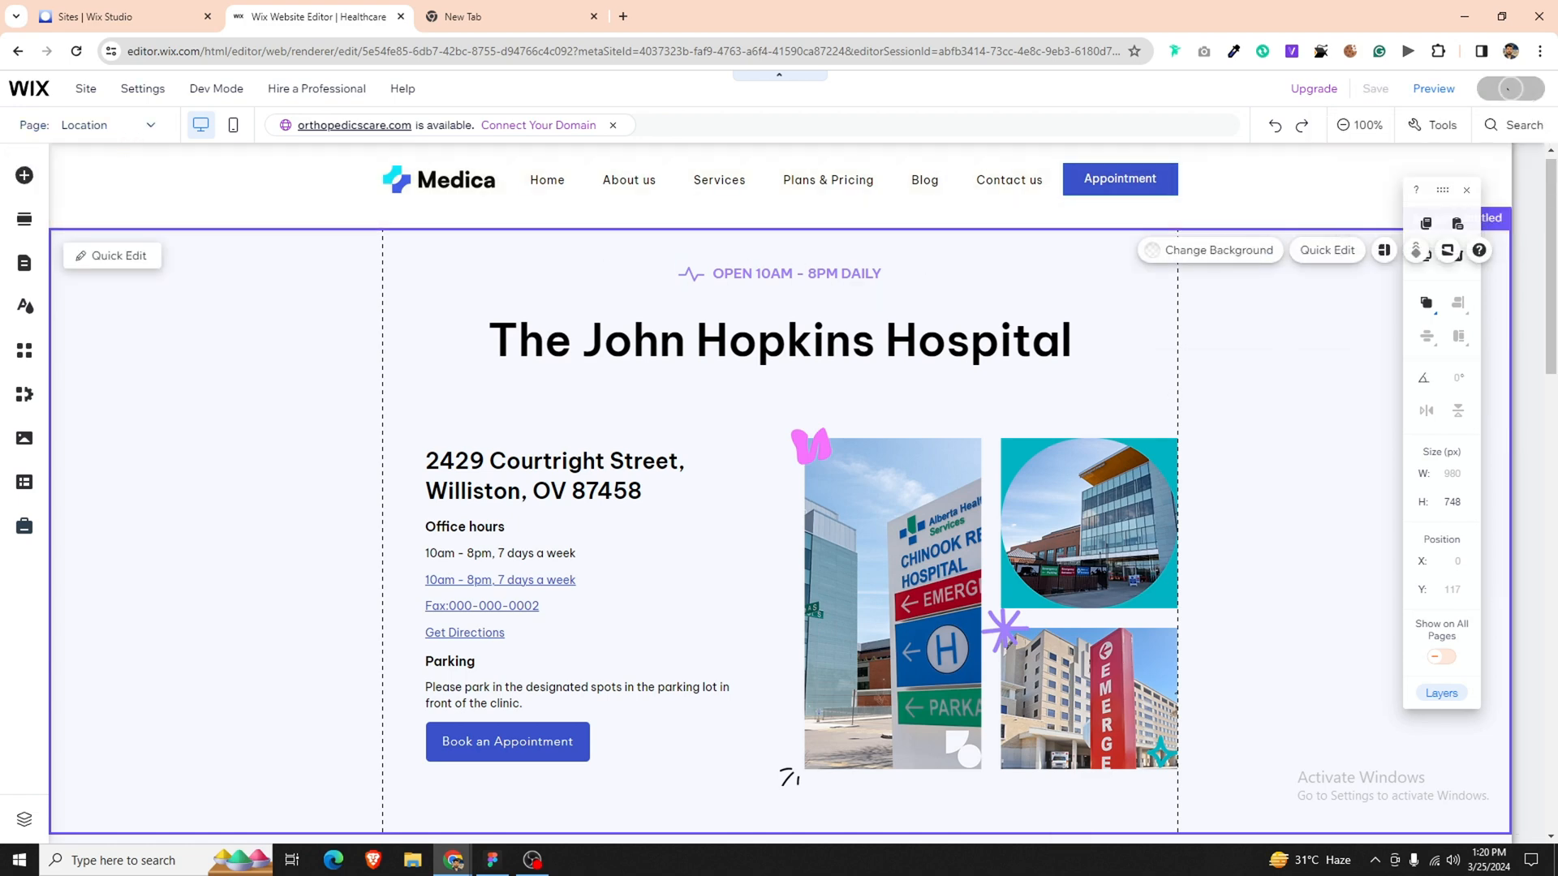